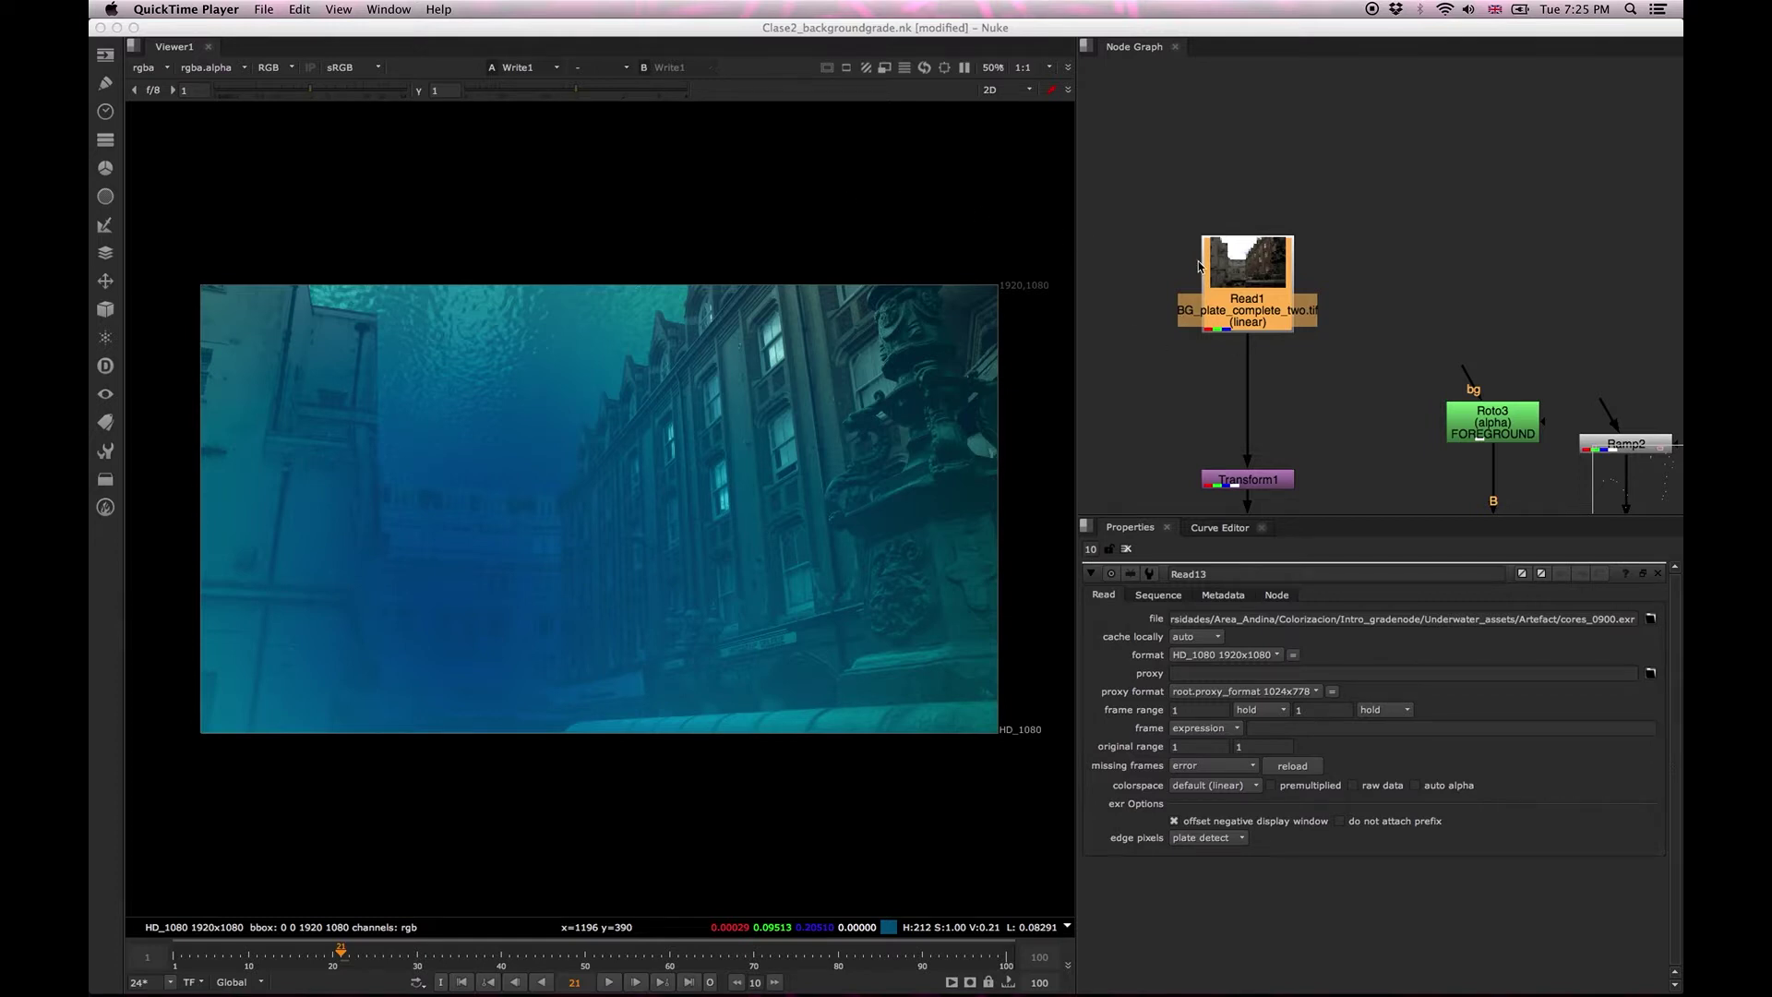
View the Read1 street plate in Nuke's viewer and move the Read1 node higher in the graph.
left_click(1263, 281)
key("1")
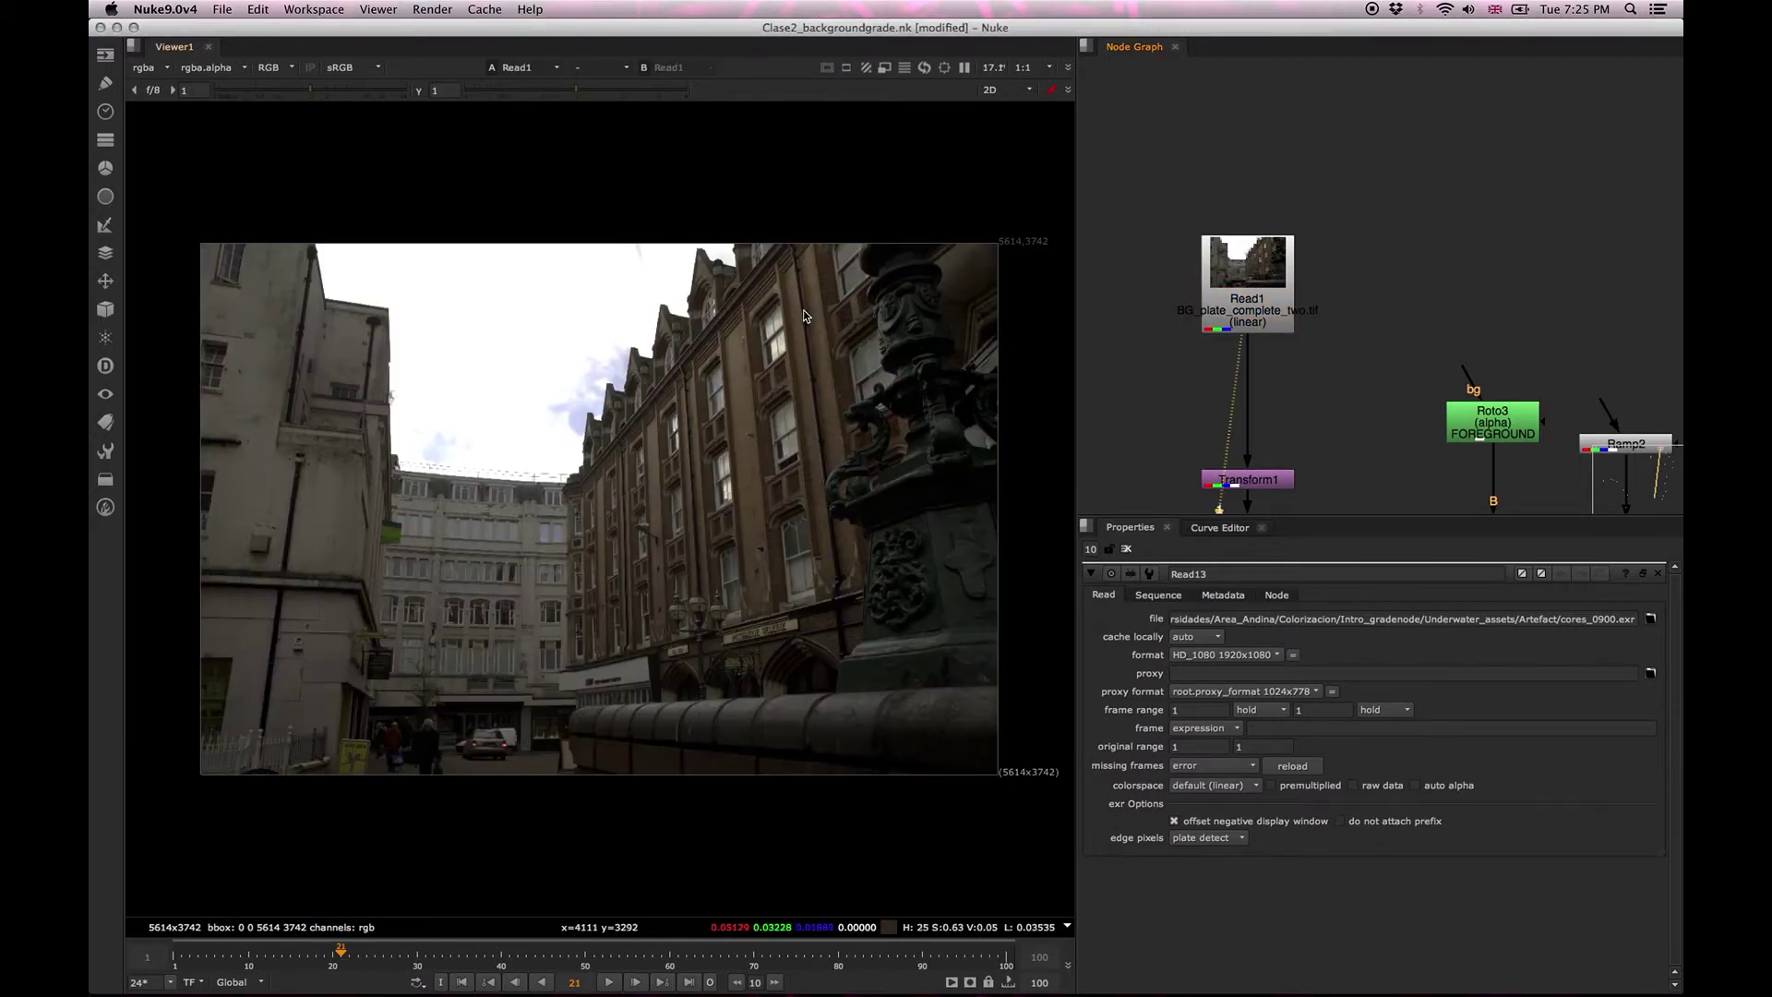
left_click_drag(1258, 307, 1243, 246)
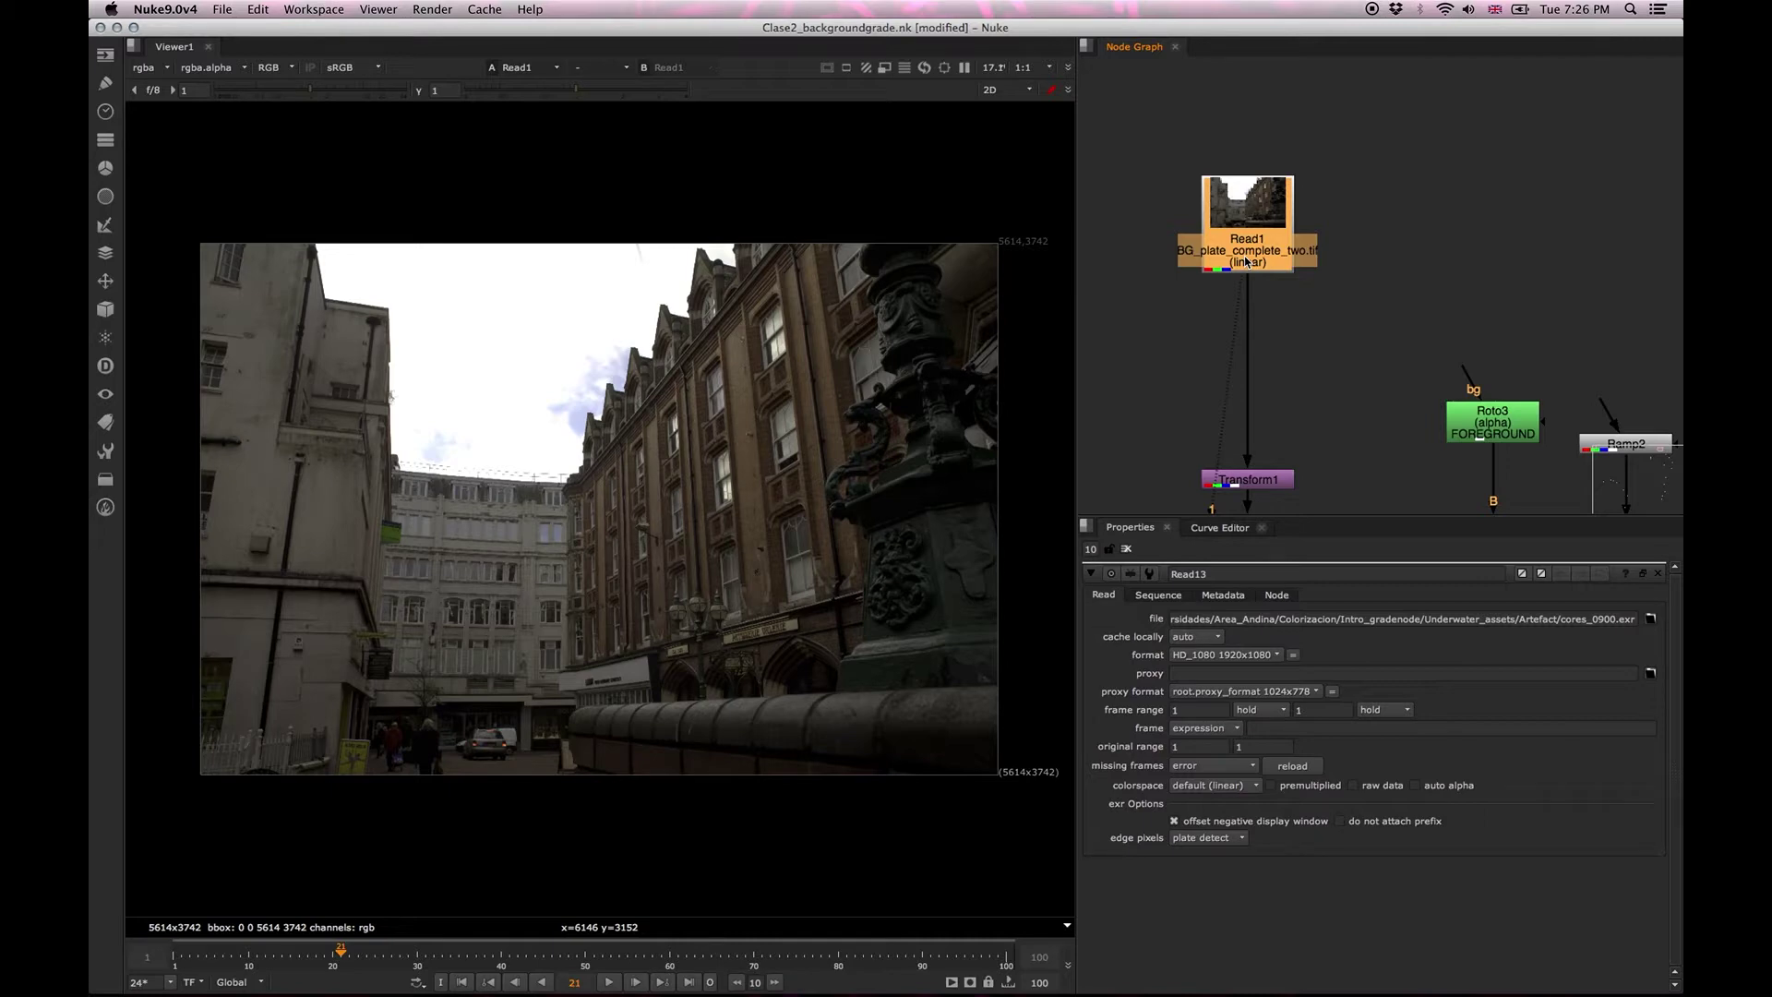
key("Tab")
Add a ViewMetaData node below Read1 using the 'vi' node search.
type("vi")
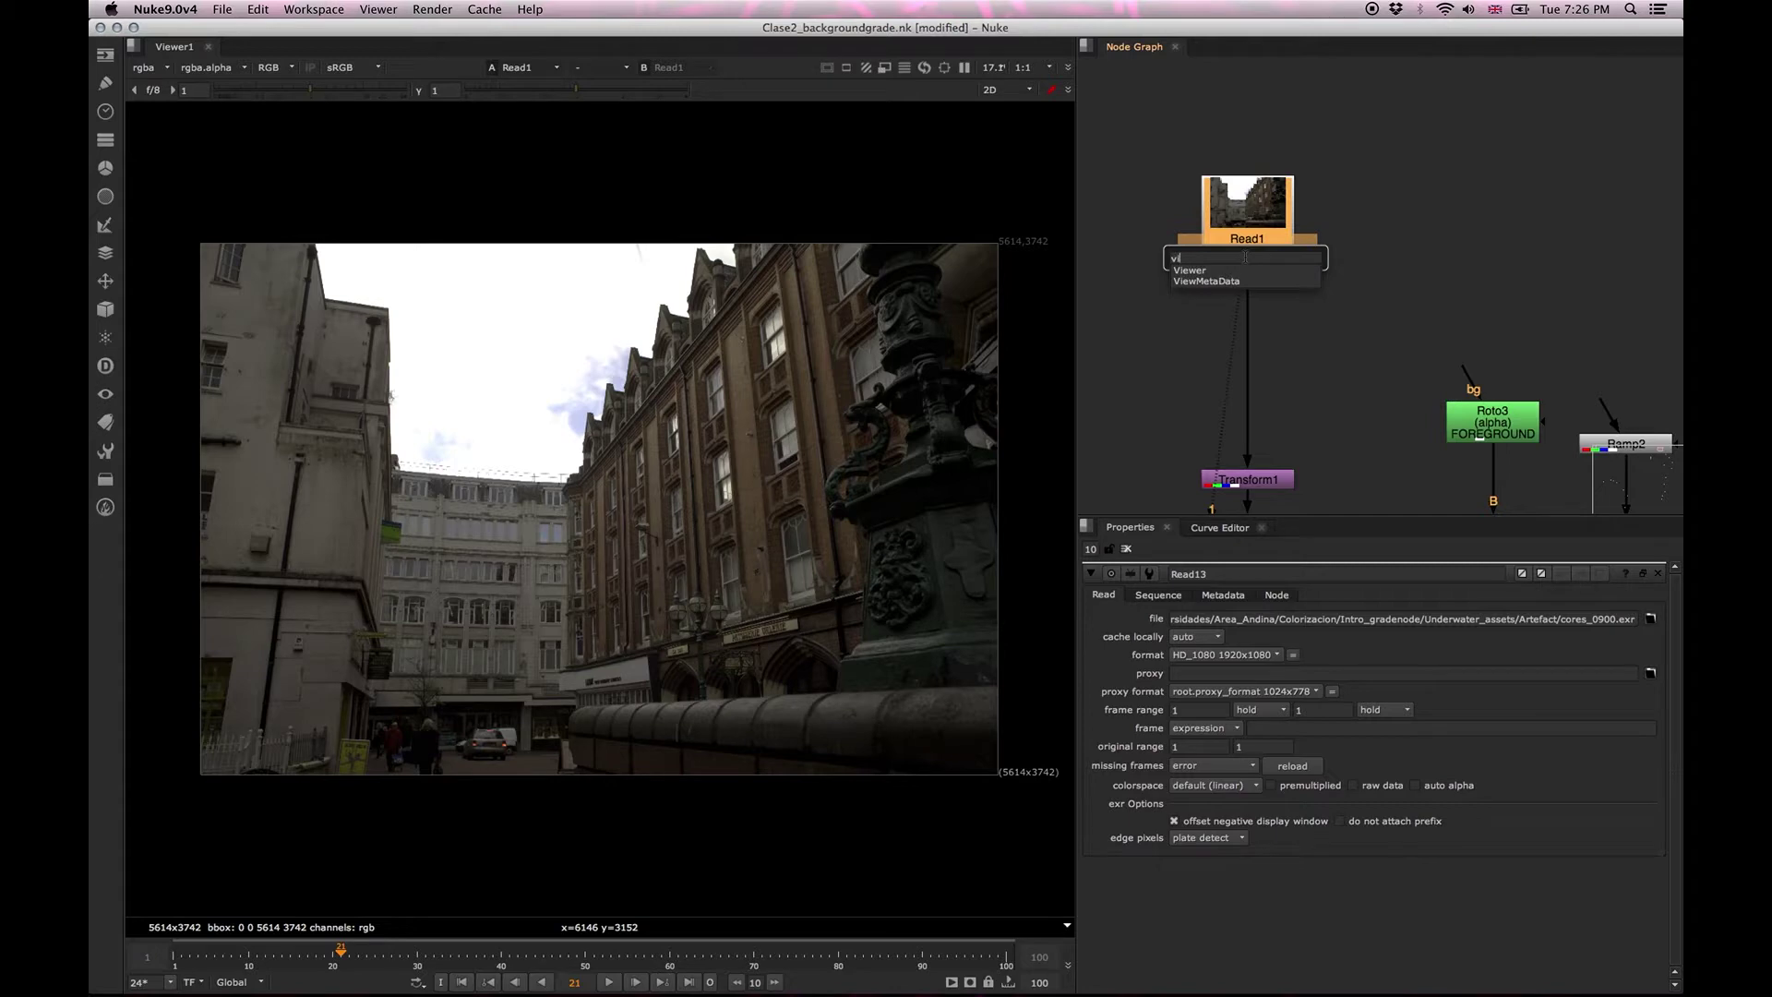
left_click(1199, 281)
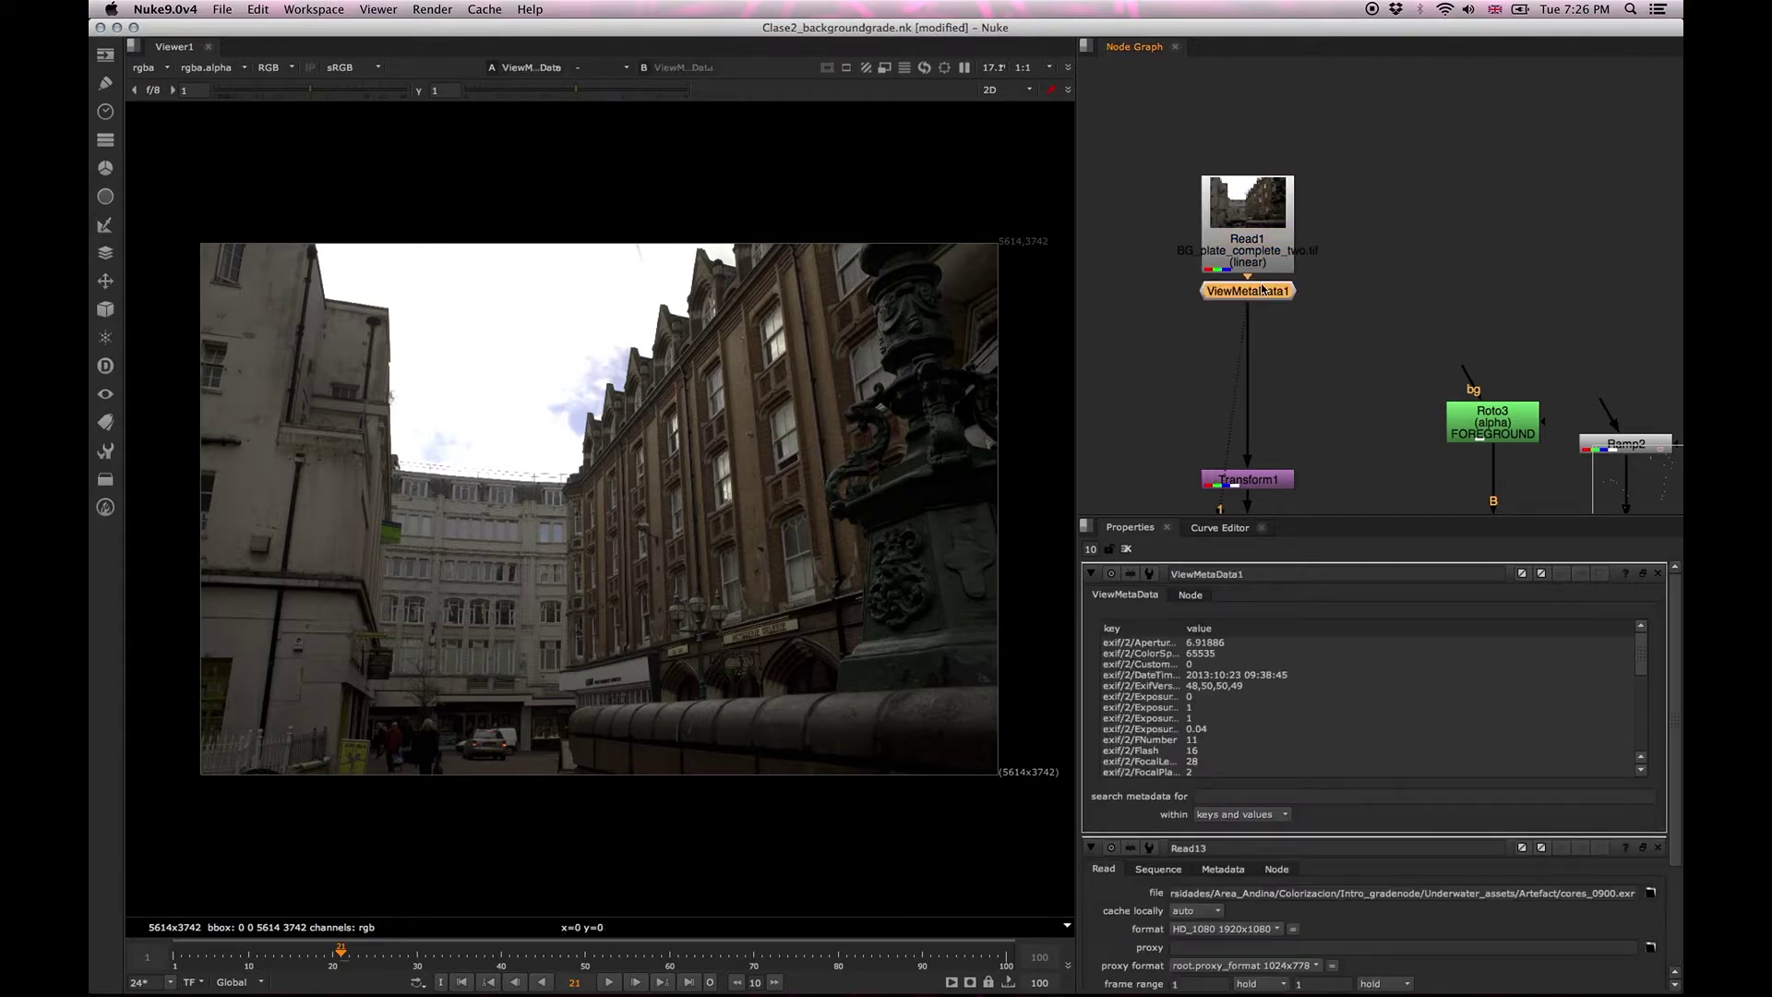
left_click_drag(1262, 292, 1262, 325)
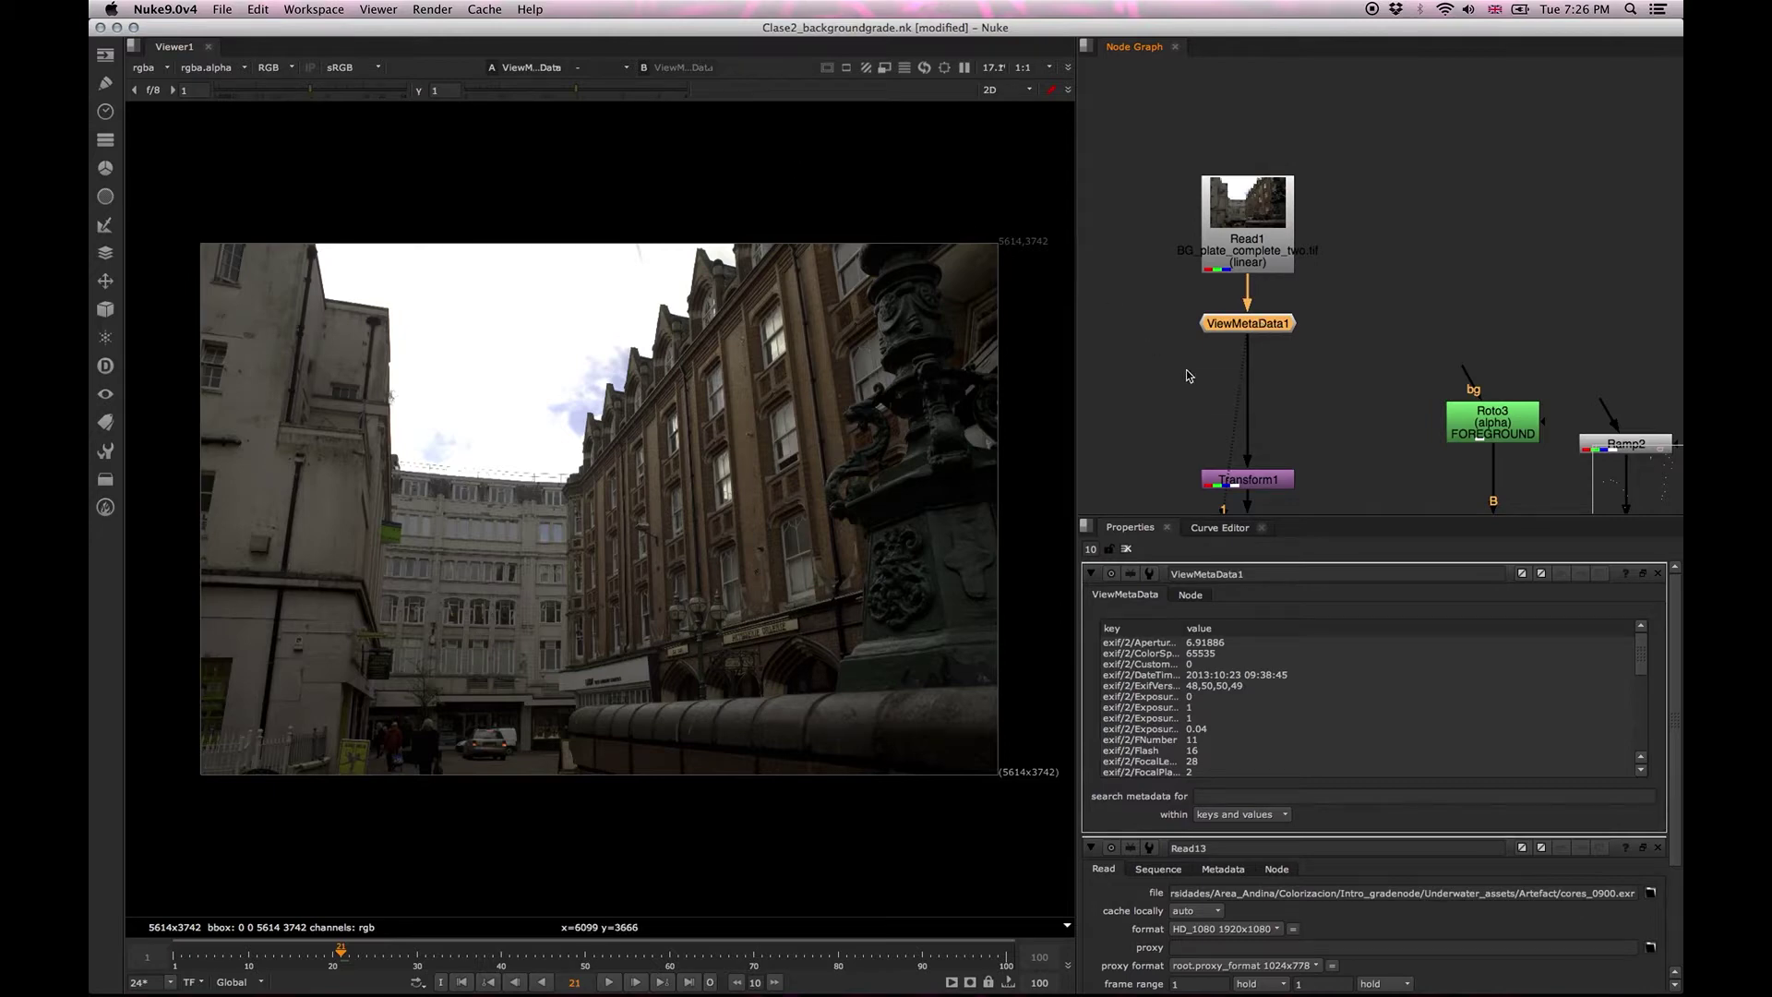
scroll(1187, 376, "up", 3)
scroll(1359, 340, "up", 3)
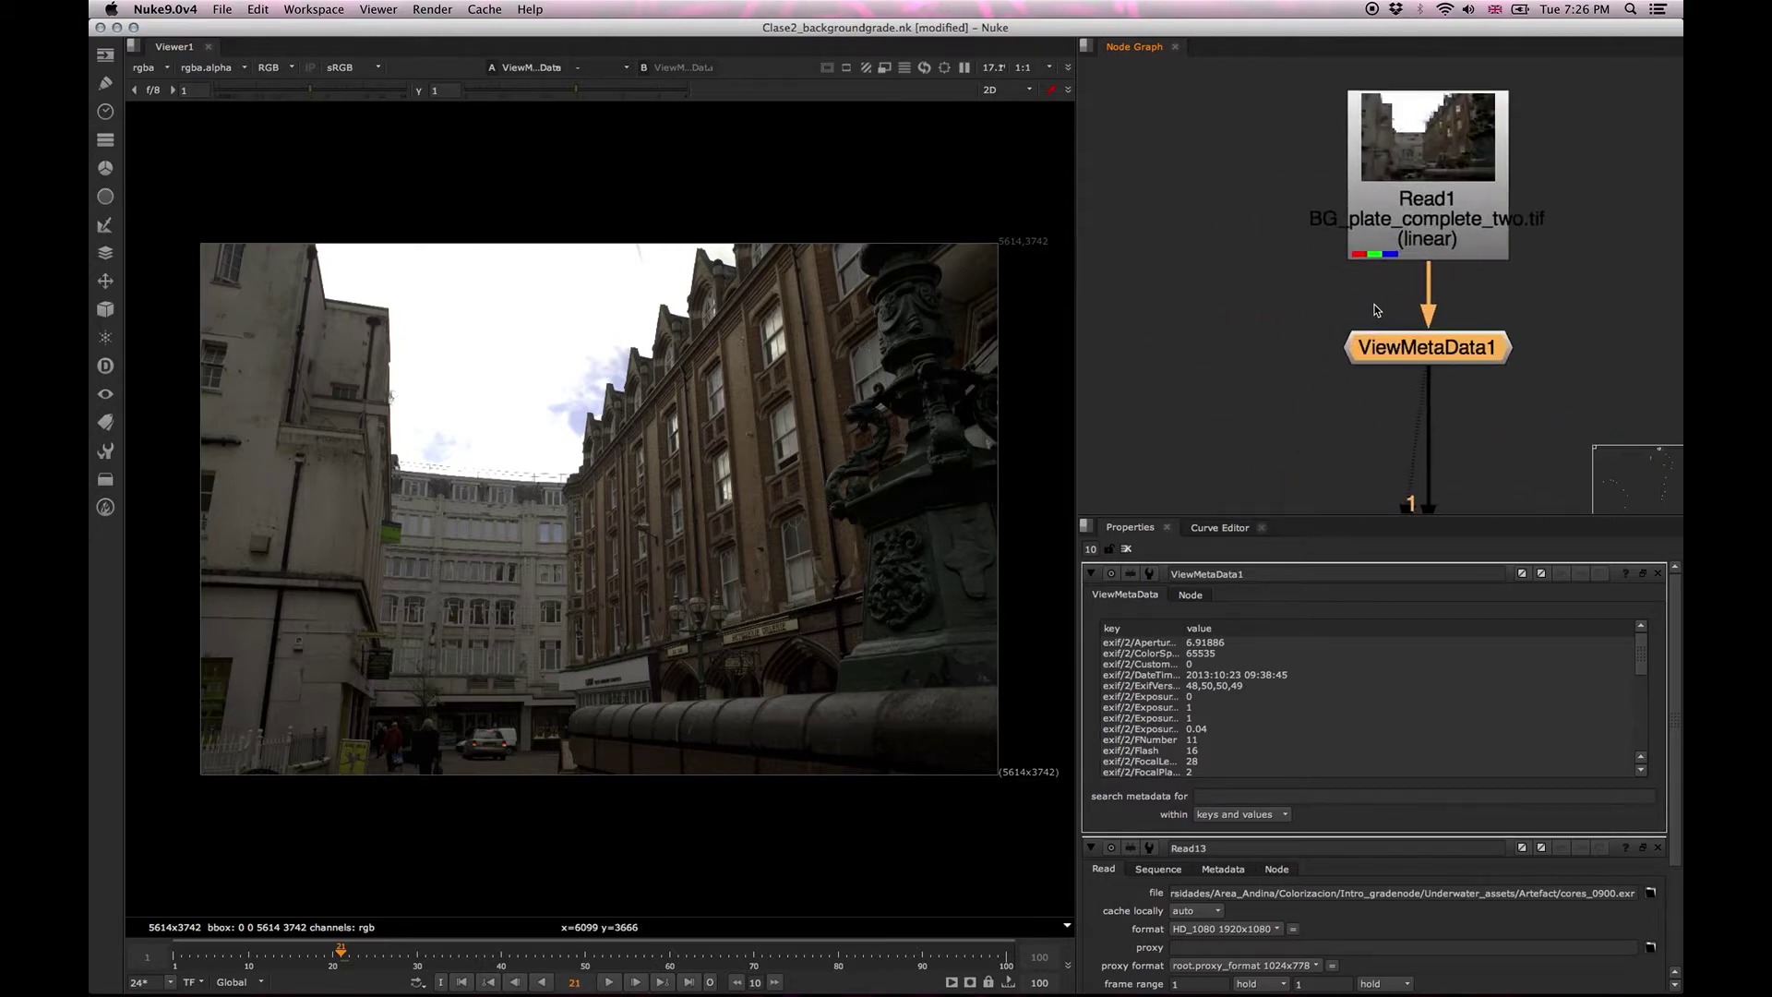
Enlarge the Properties pane and widen the key column to read the FocalLength entry of 28.
left_click(1285, 513)
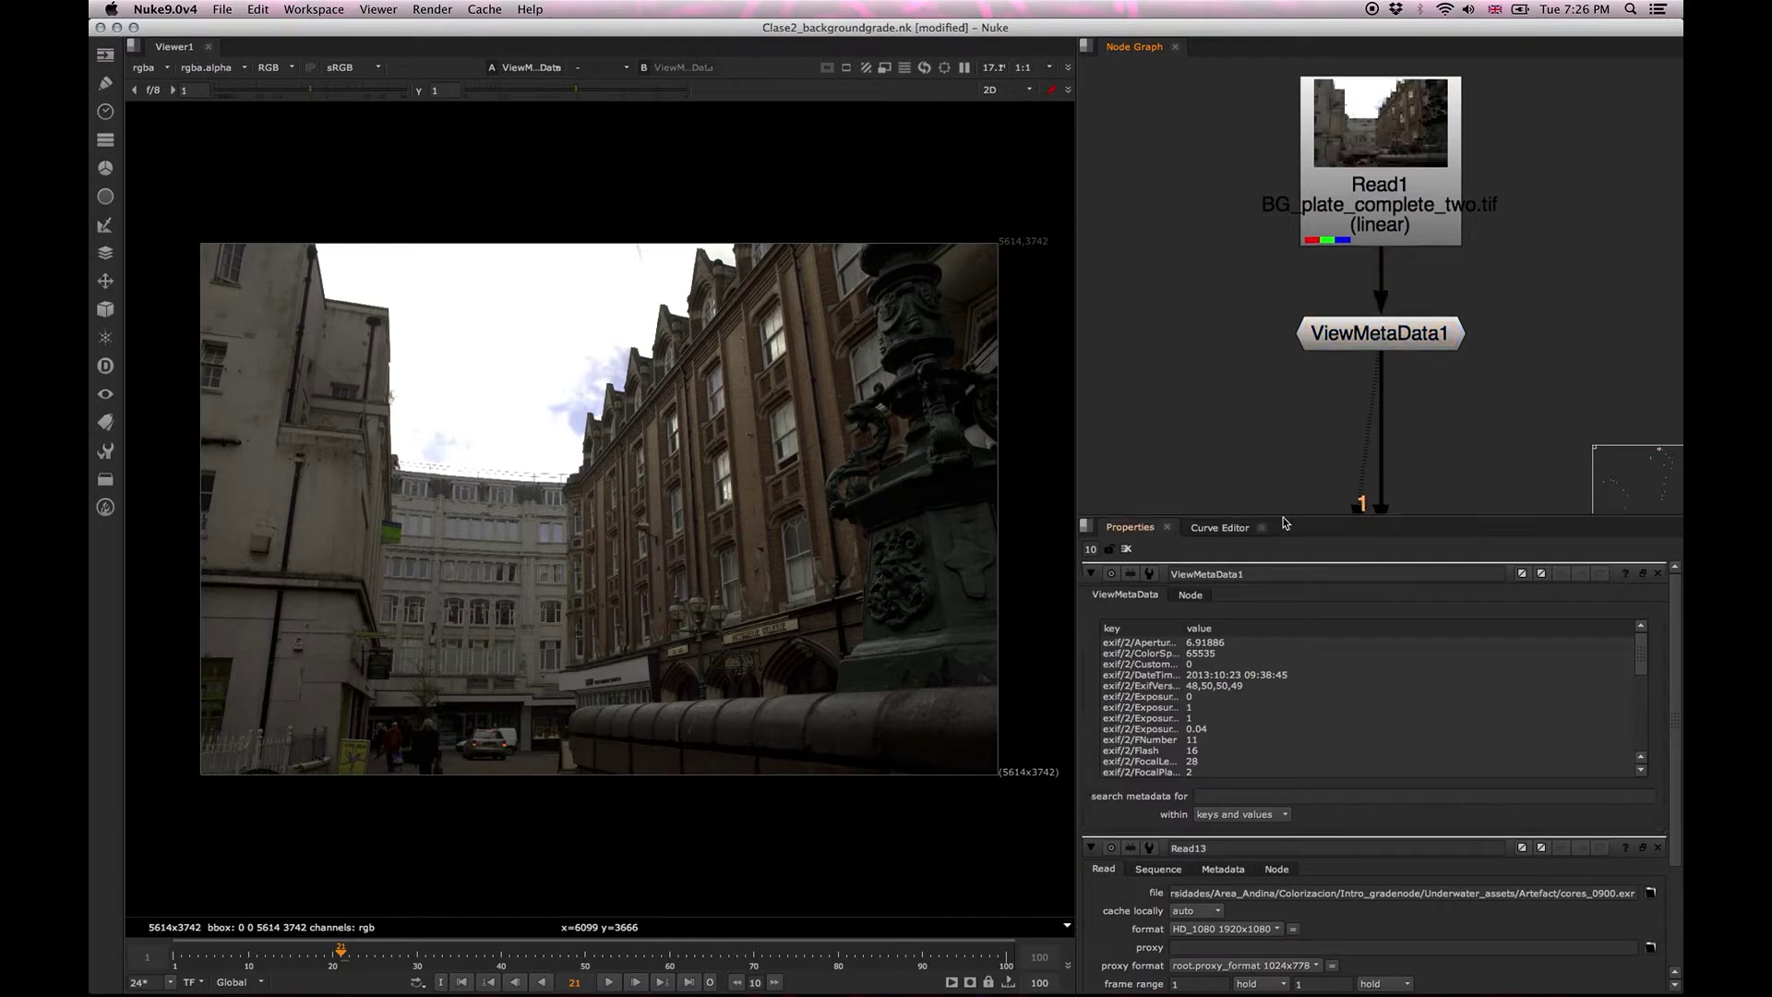
left_click_drag(1285, 518, 1293, 388)
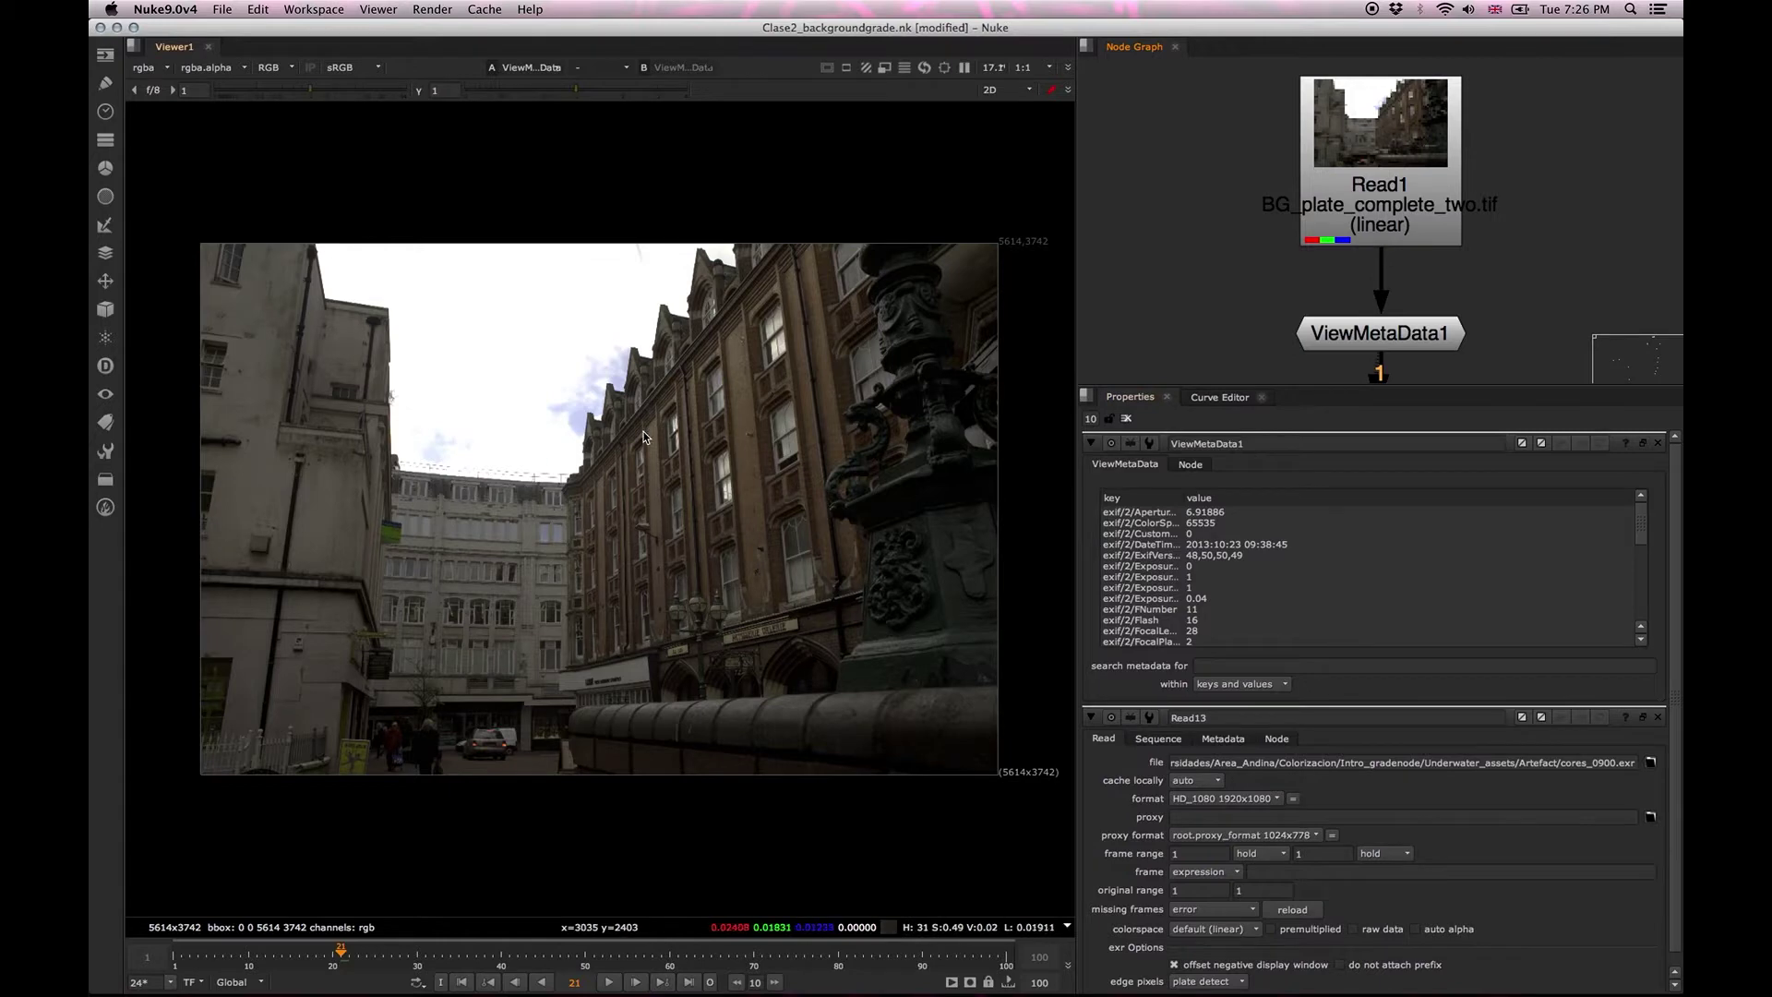
scroll(1636, 543, "down", 2)
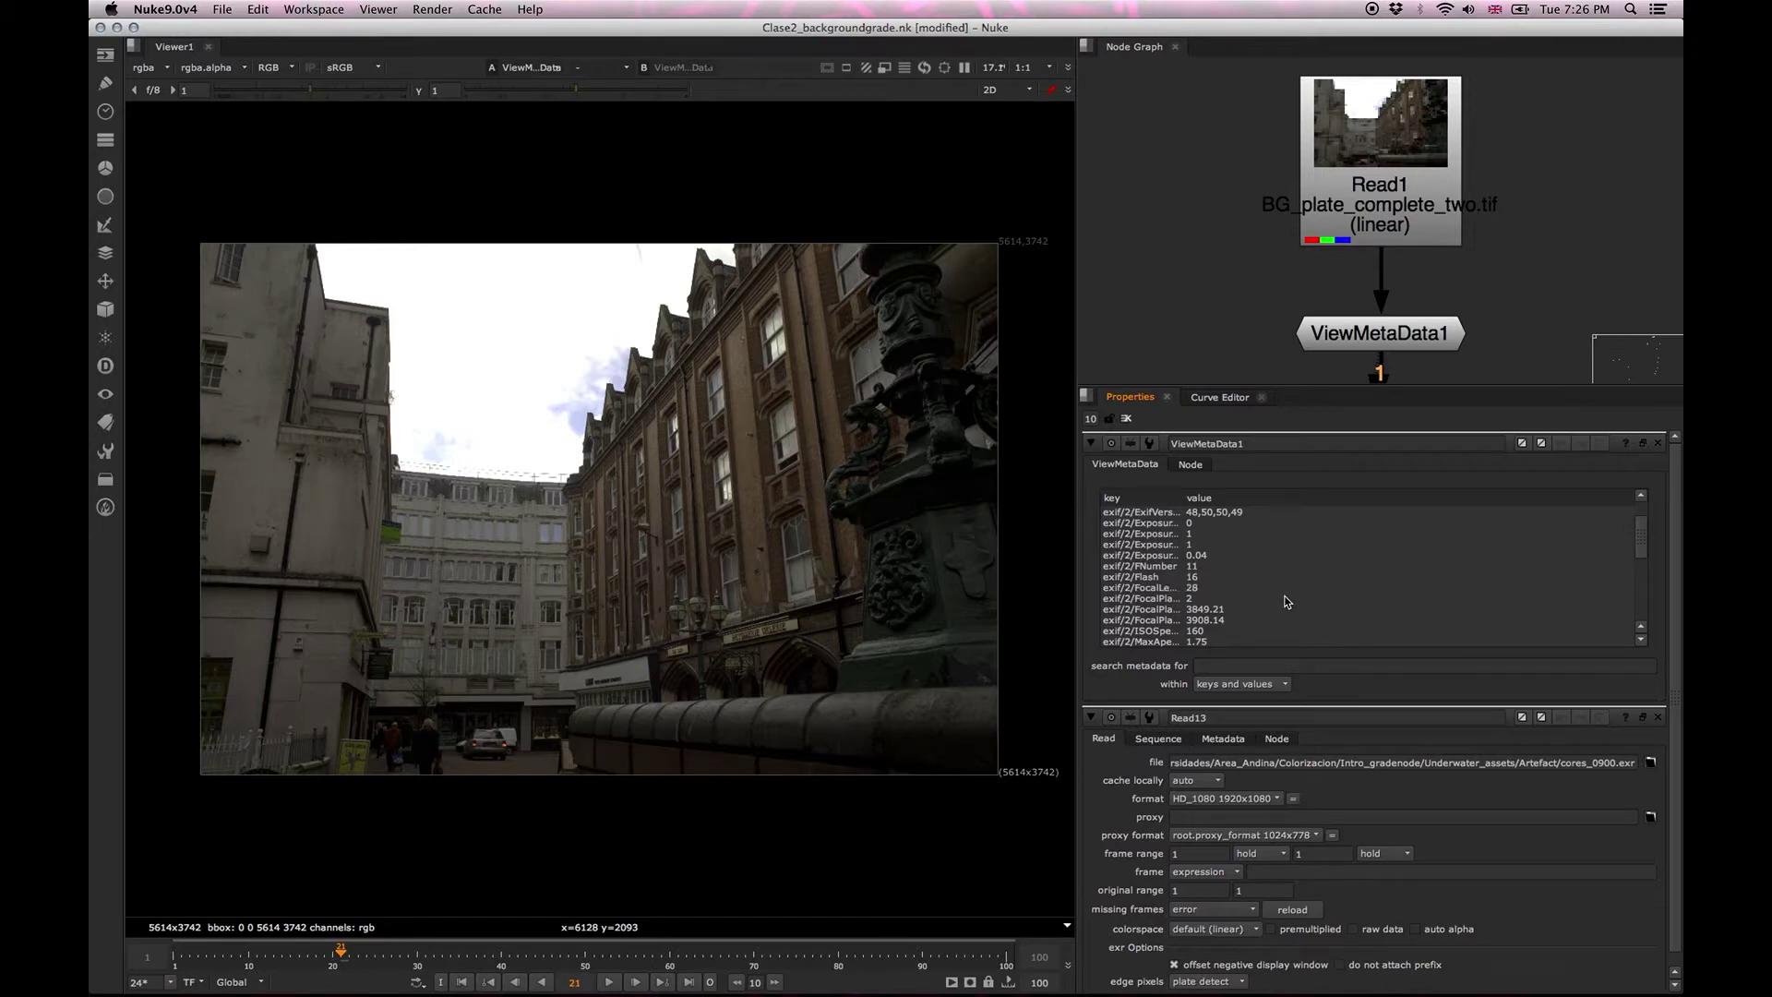
left_click_drag(1184, 497, 1329, 498)
left_click(1163, 598)
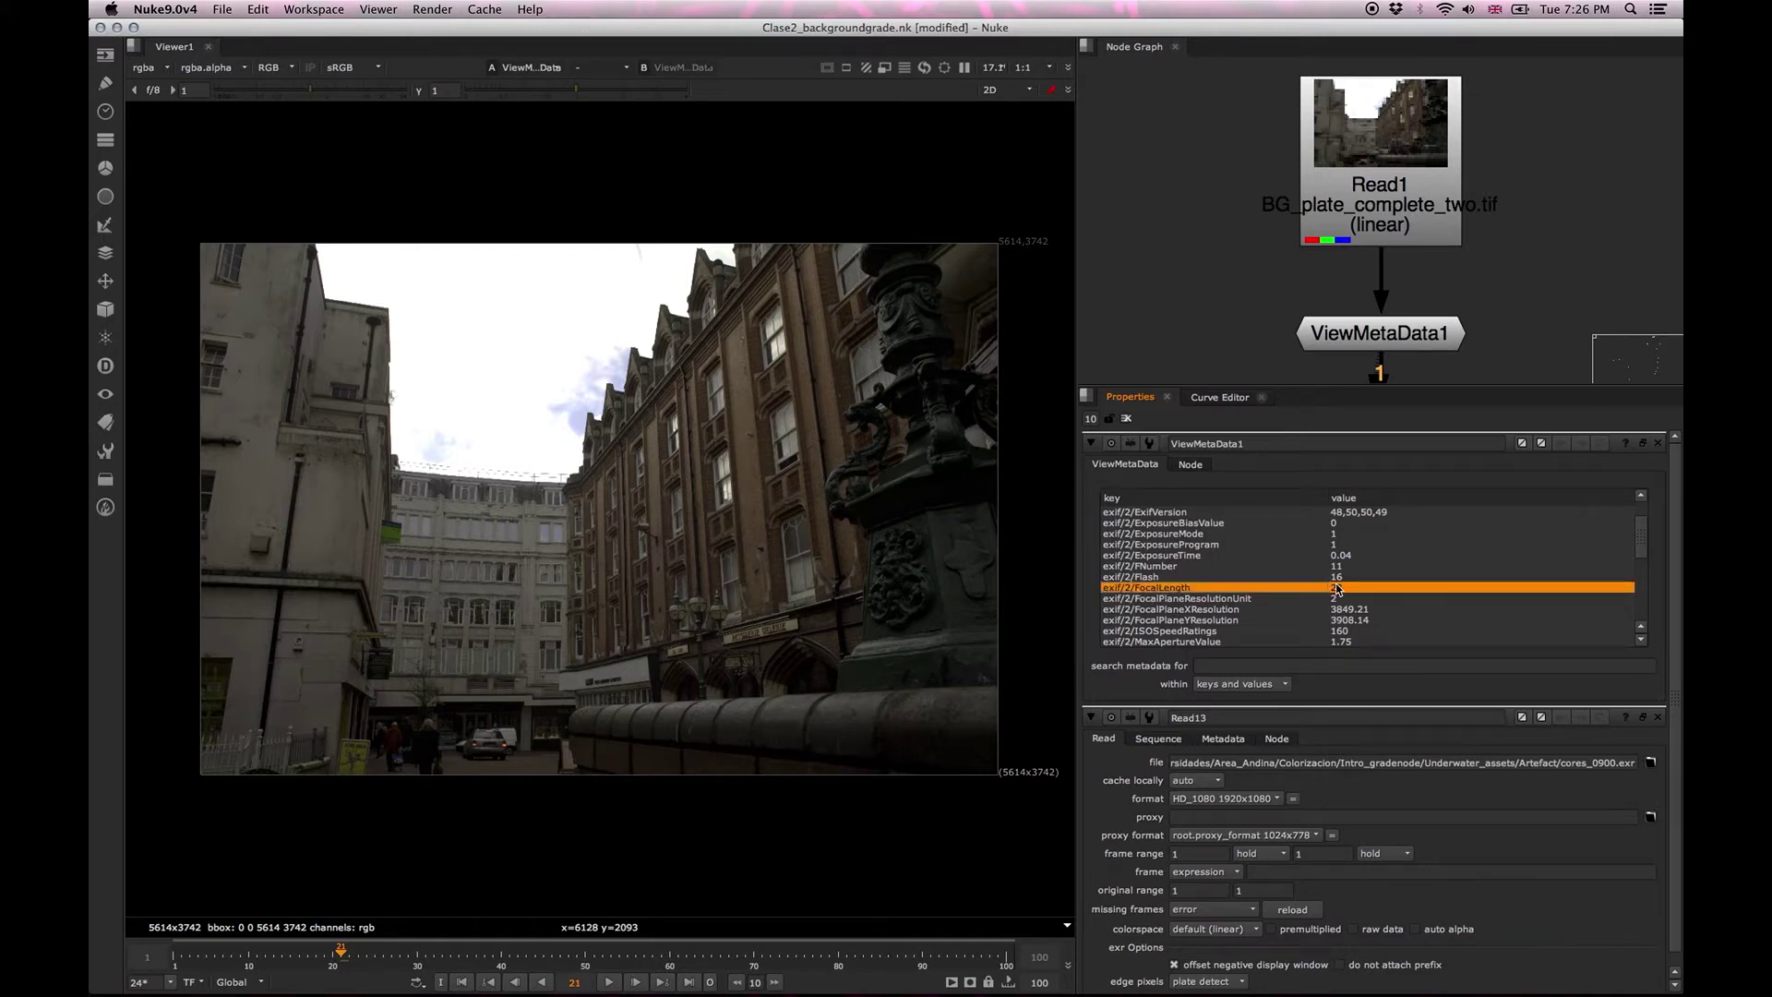
left_click(1165, 557)
left_click(1161, 566)
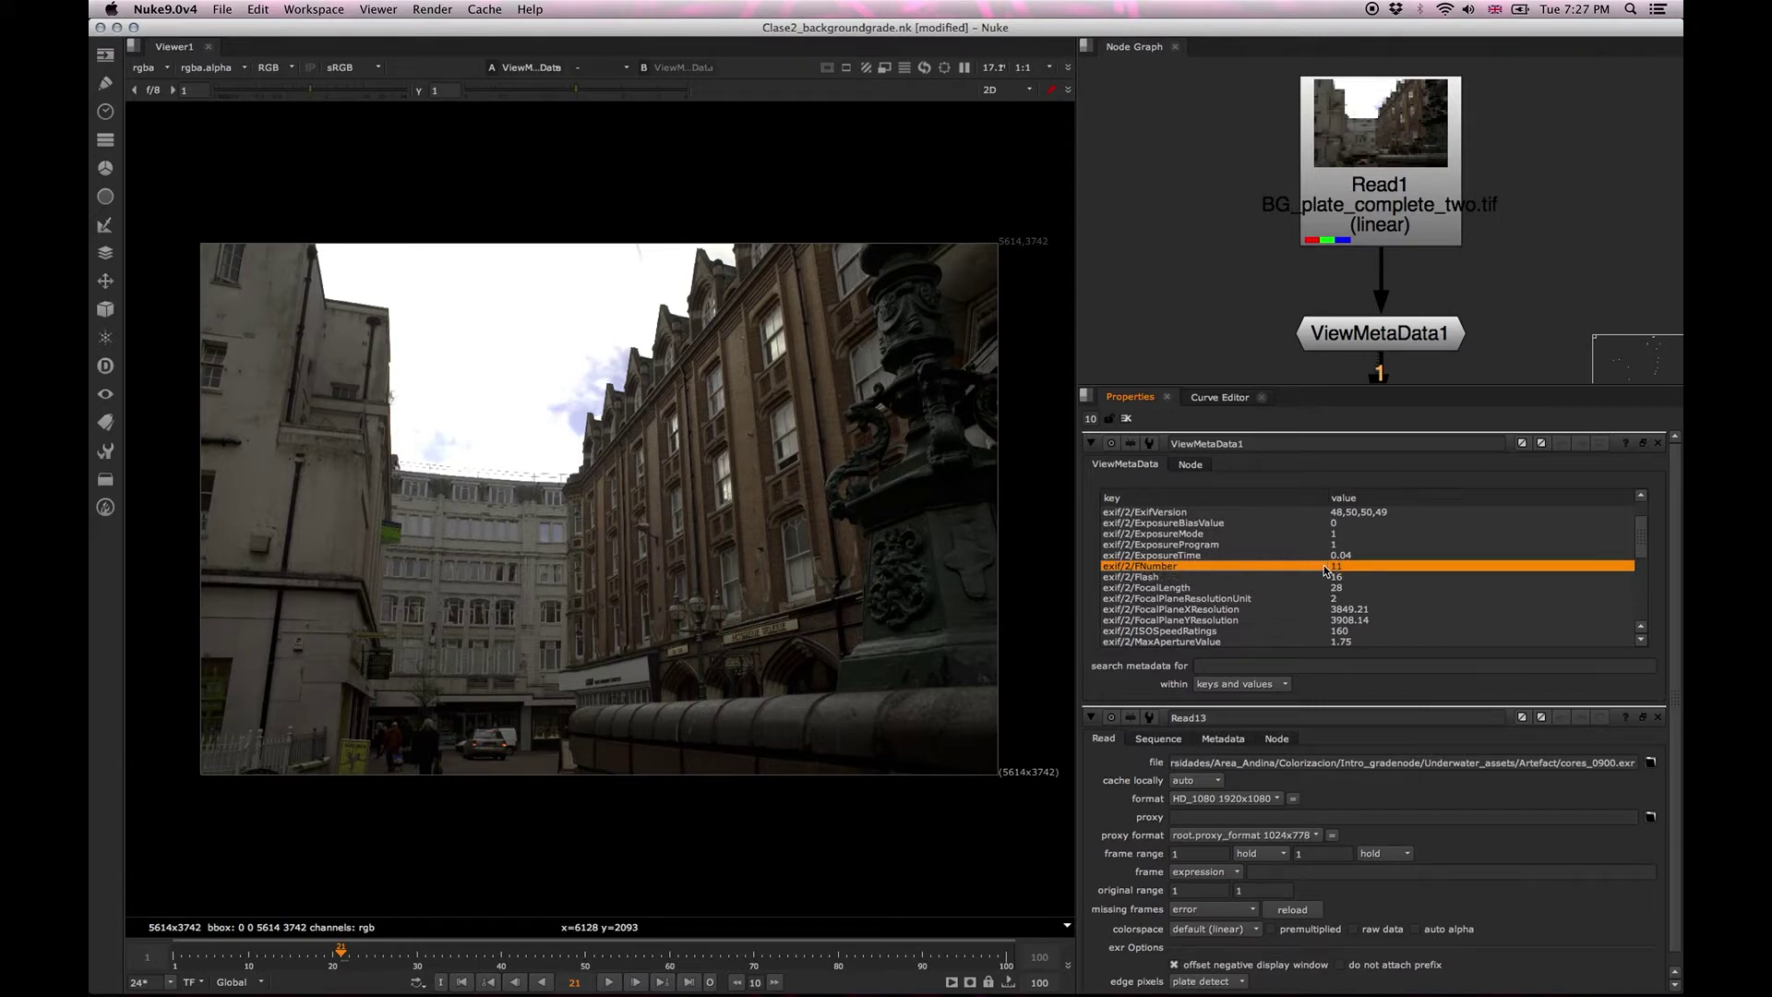
left_click(1341, 589)
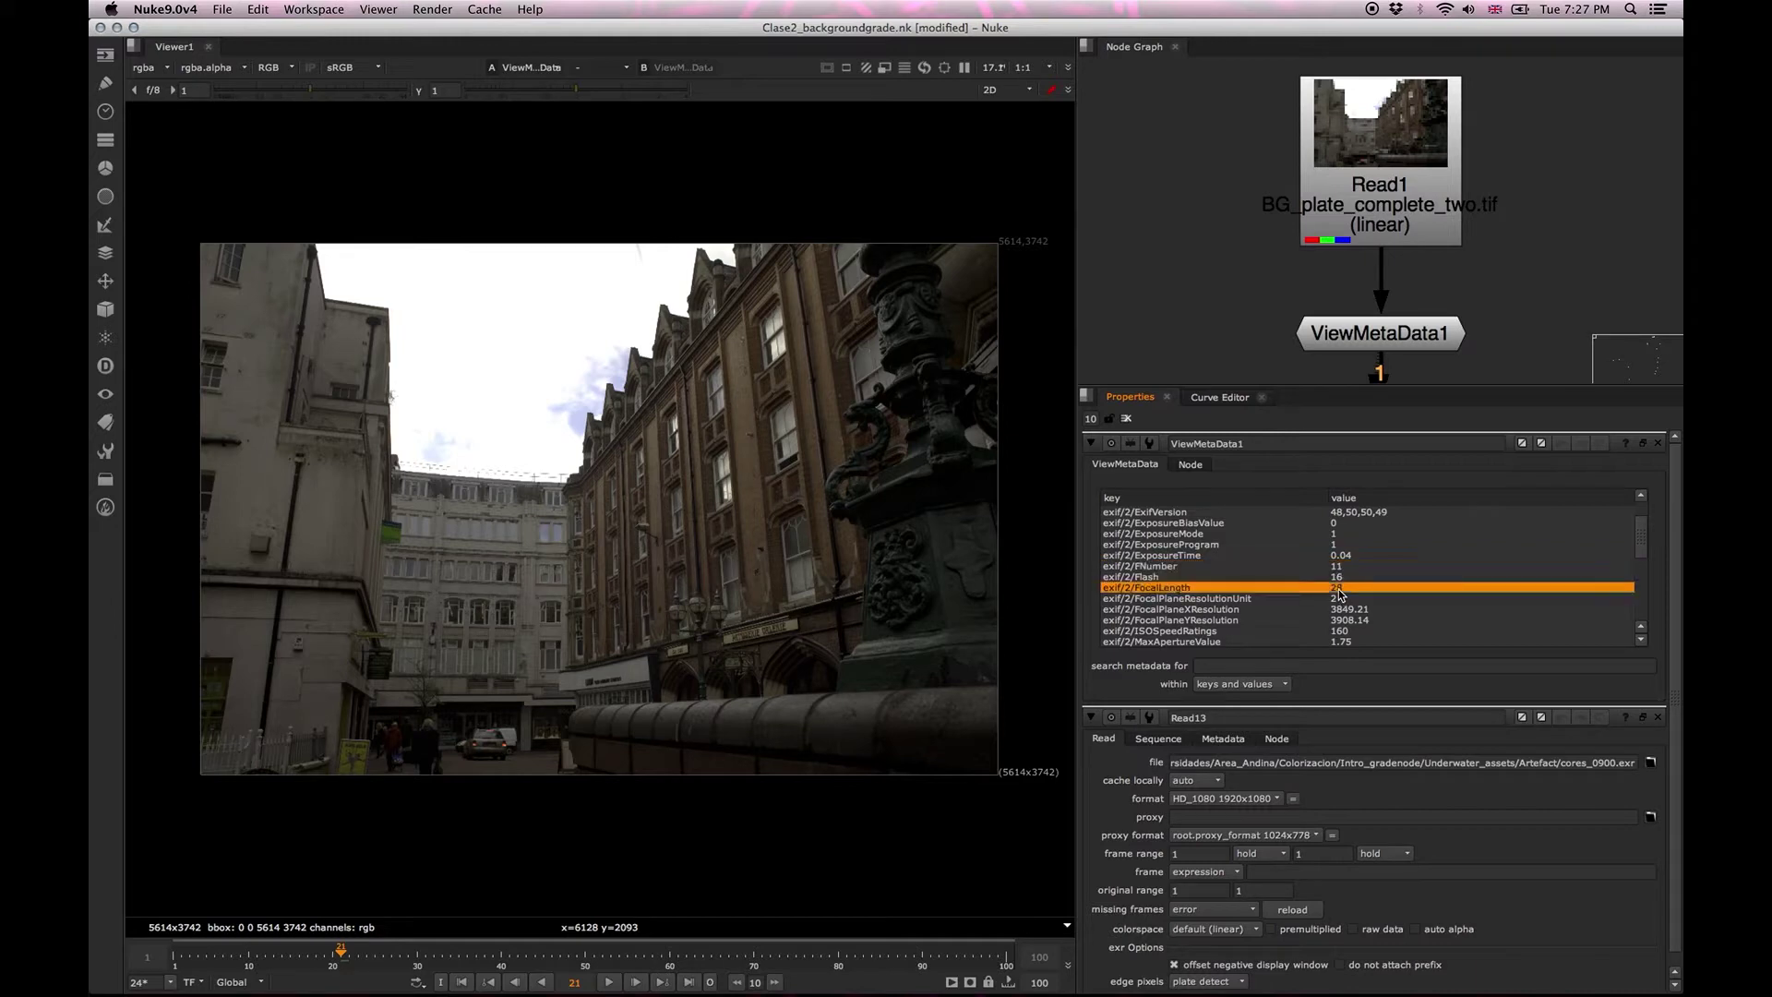
left_click(1342, 576)
left_click(1343, 589)
left_click(1341, 576)
left_click(1343, 589)
left_click_drag(1642, 552, 1577, 554)
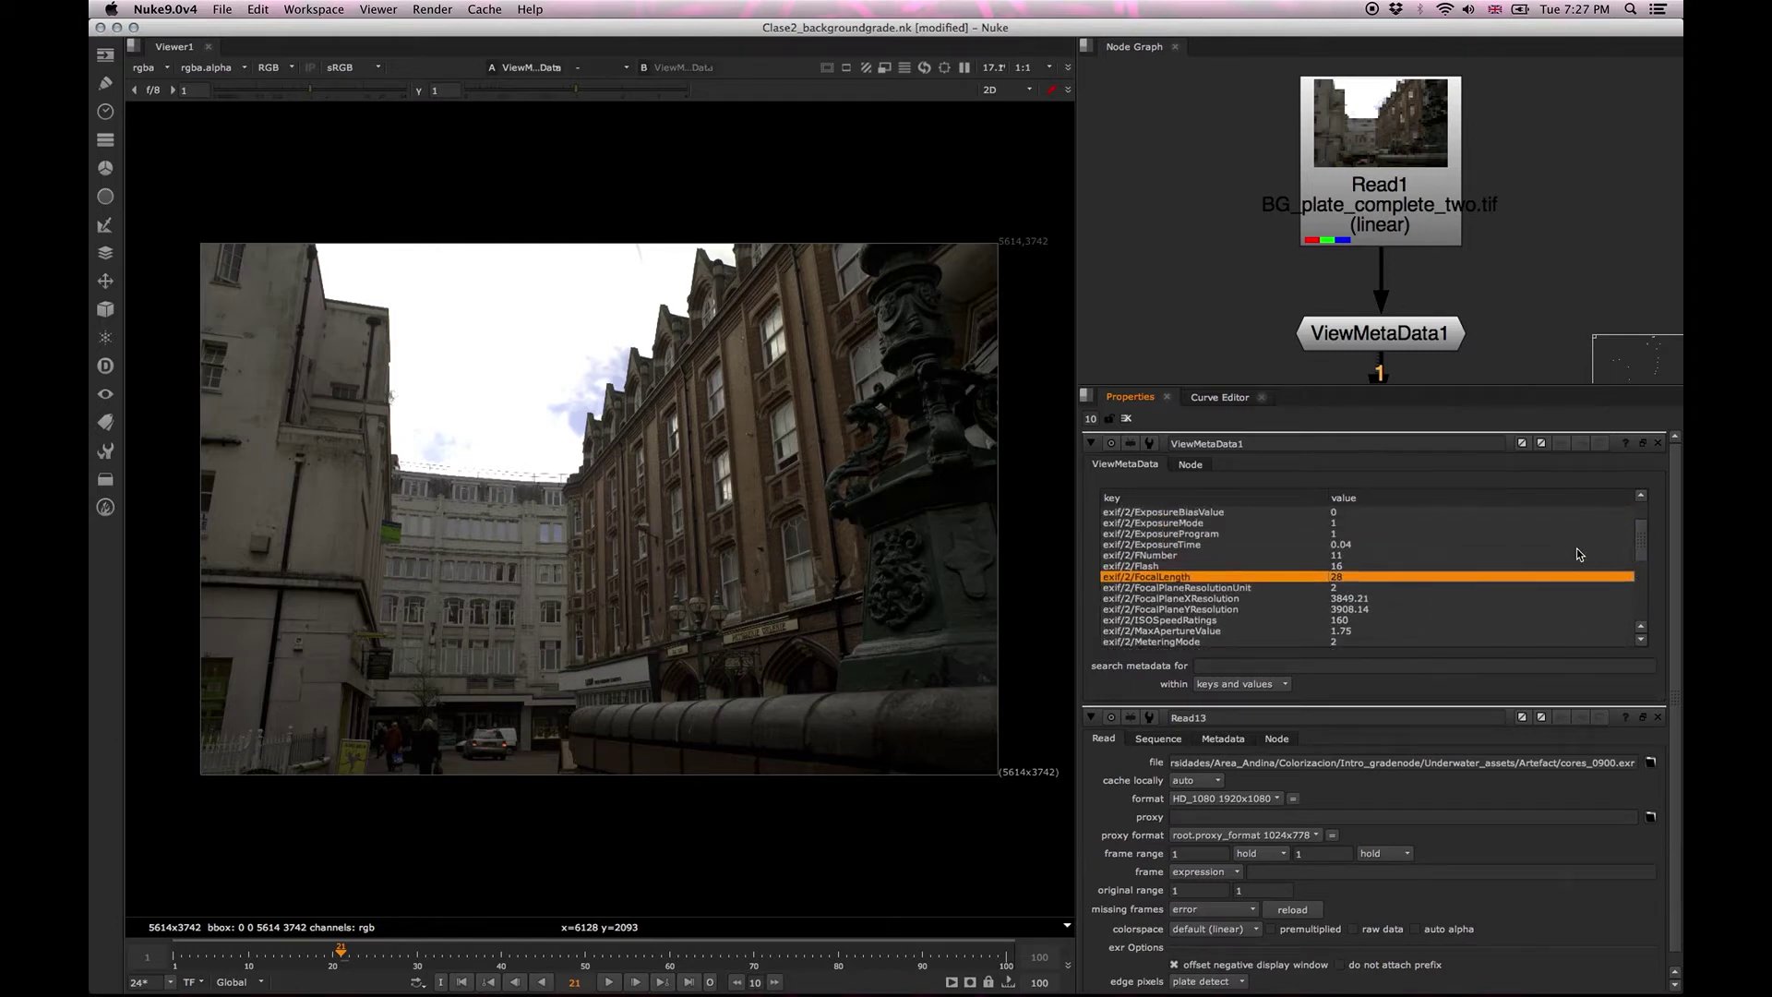
left_click(1349, 566)
left_click(1346, 555)
left_click(1344, 576)
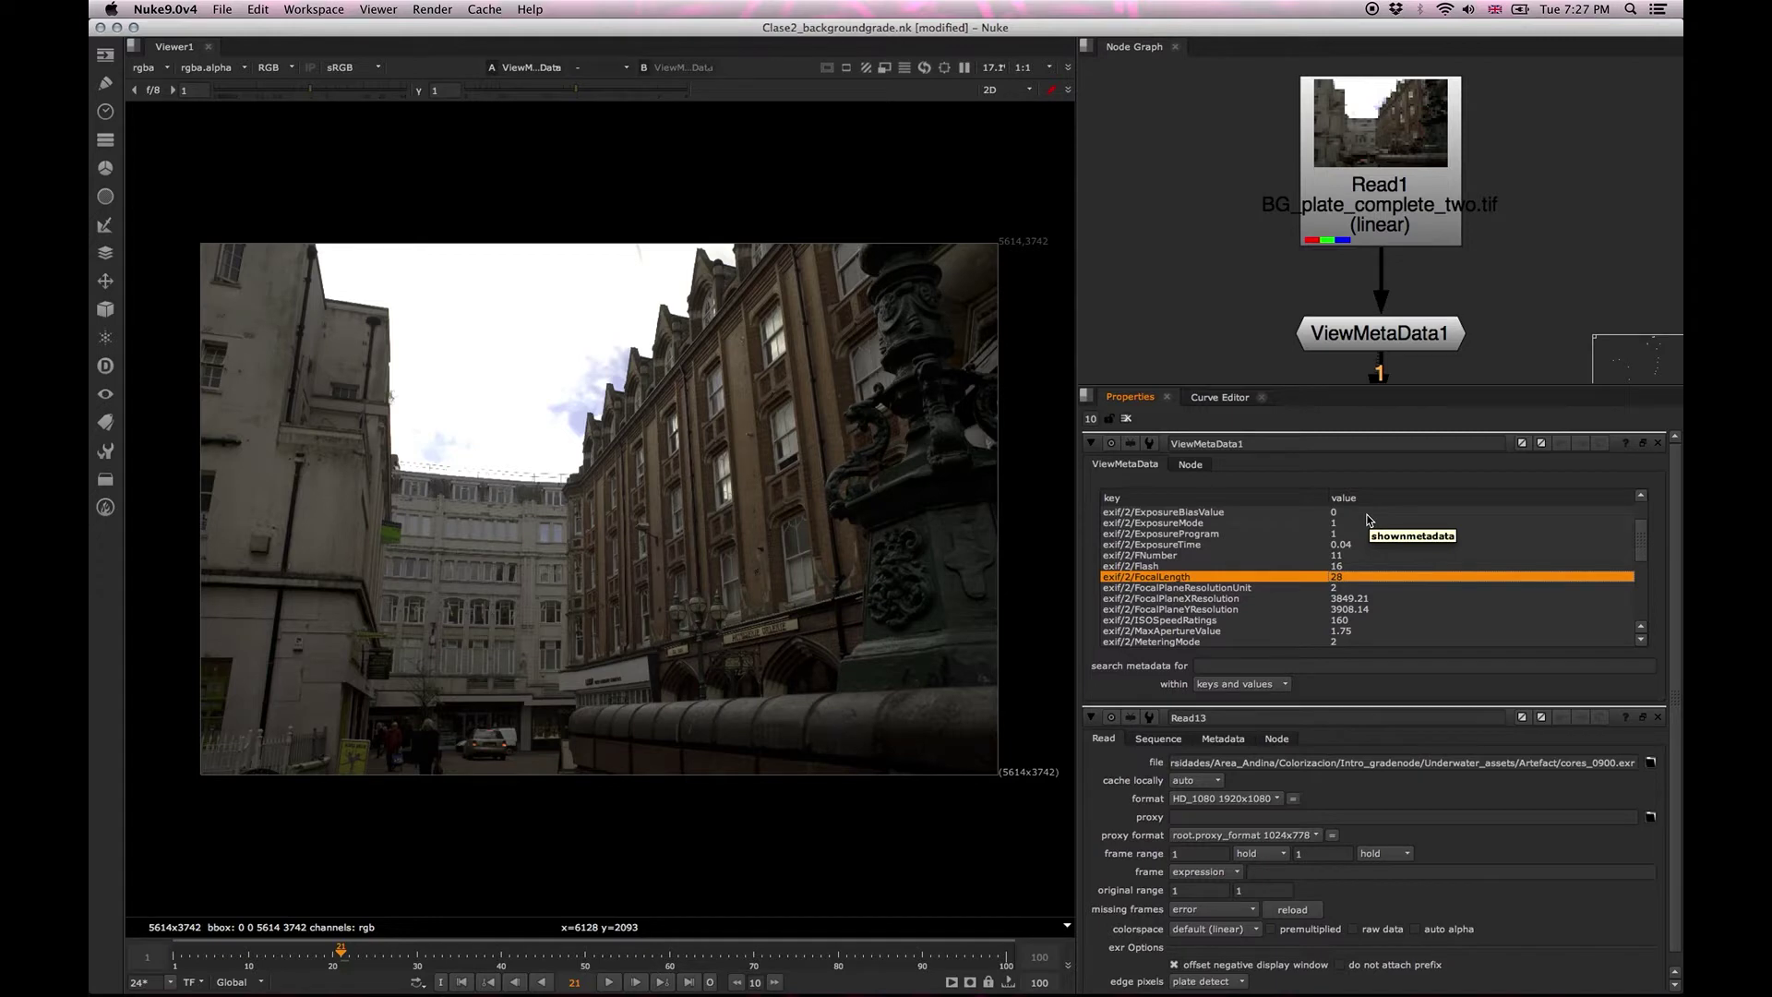
left_click(1346, 580)
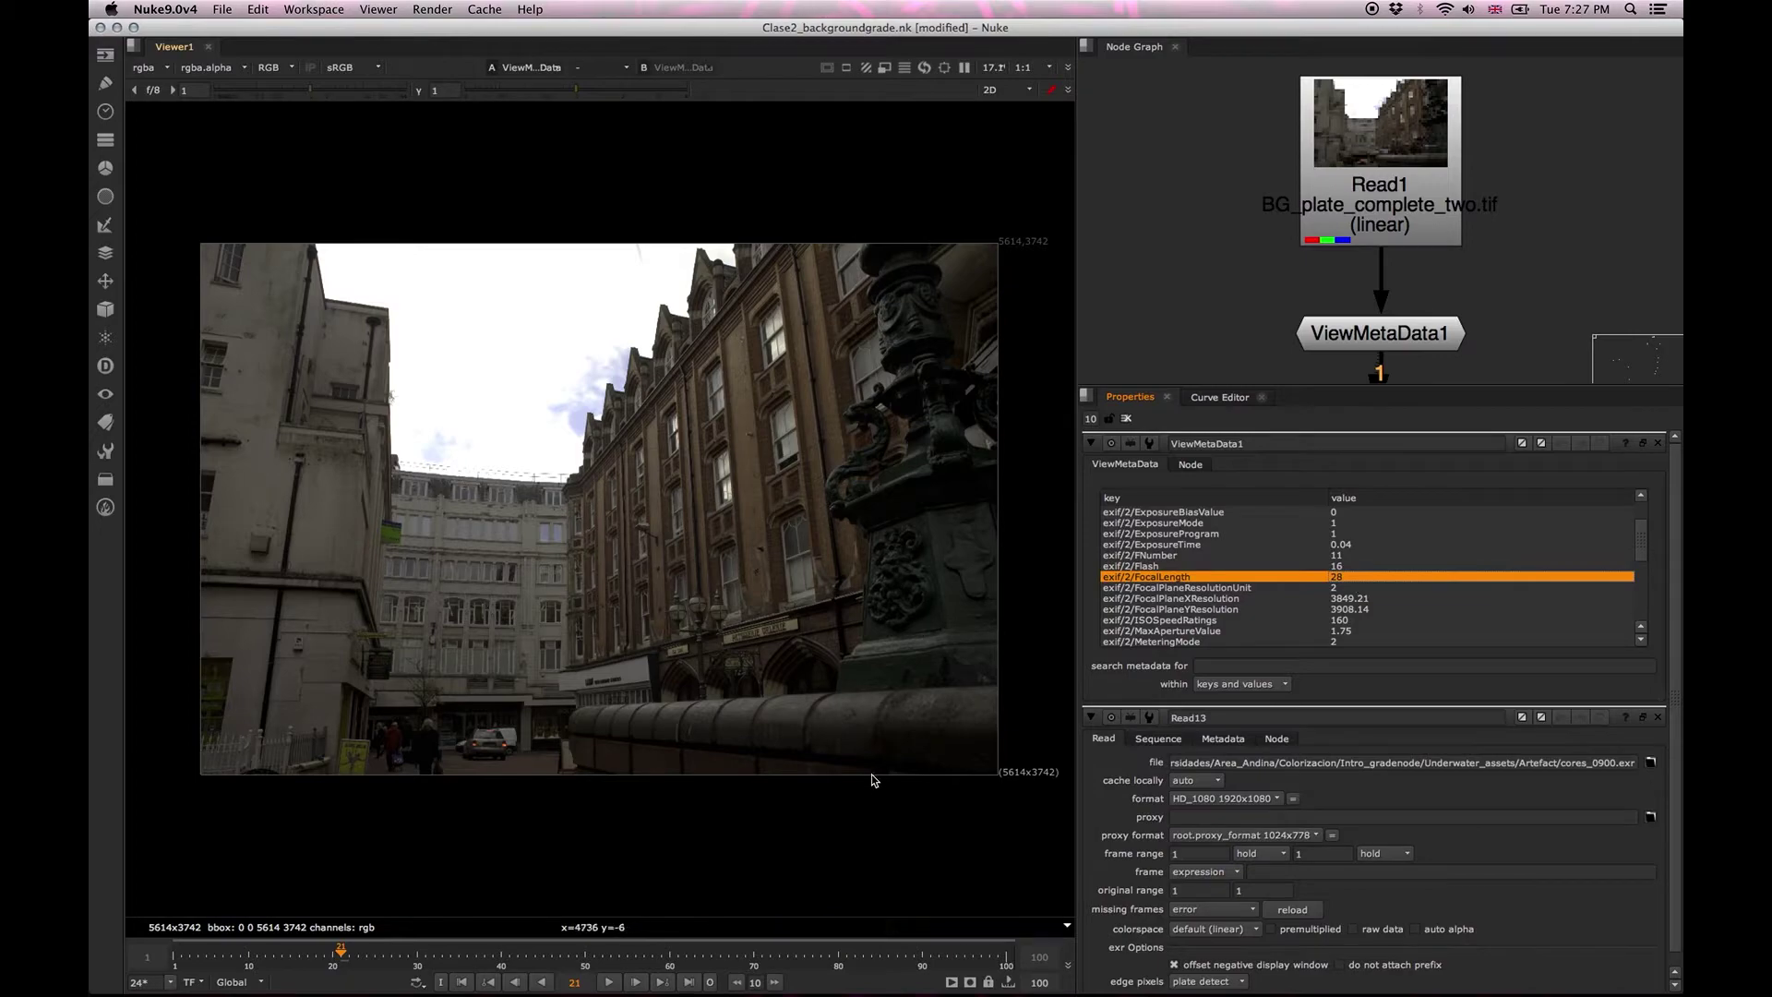
key("ctrl+Up")
Create a new camera from the Rendering shelf and rename it CAMARA_MATCH.
left_click(504, 582)
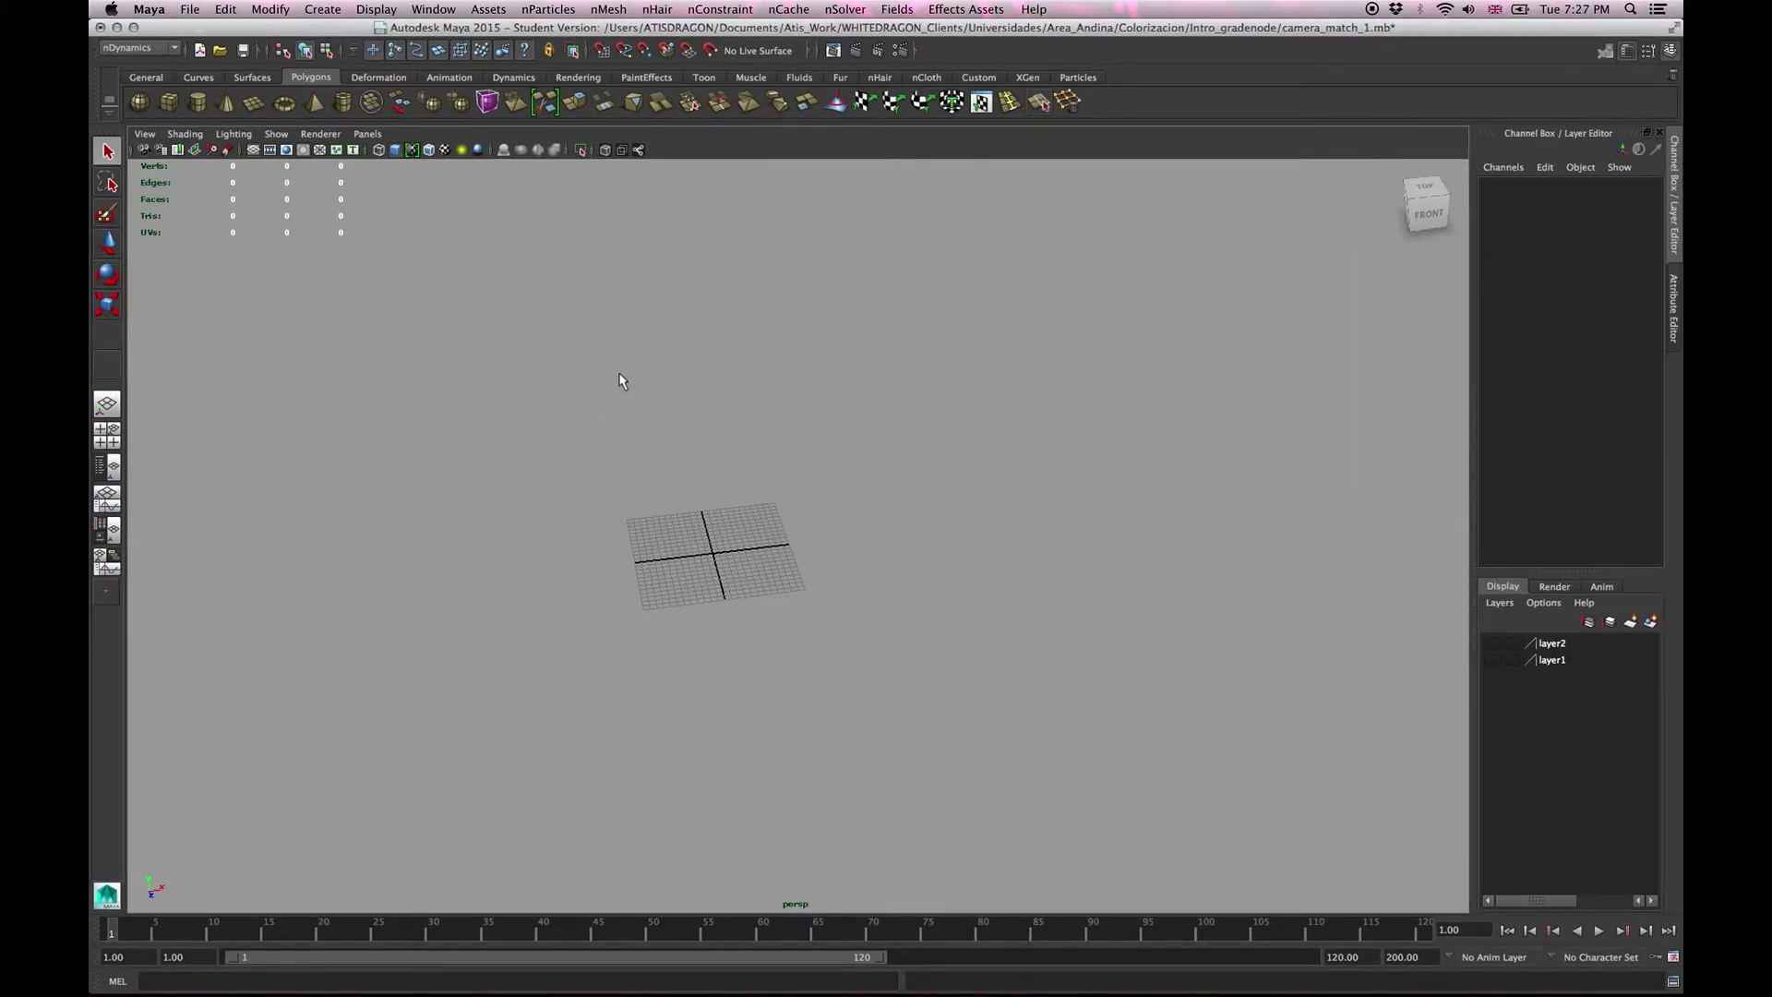
left_click_drag(727, 523, 723, 576)
scroll(723, 576, "up", 4)
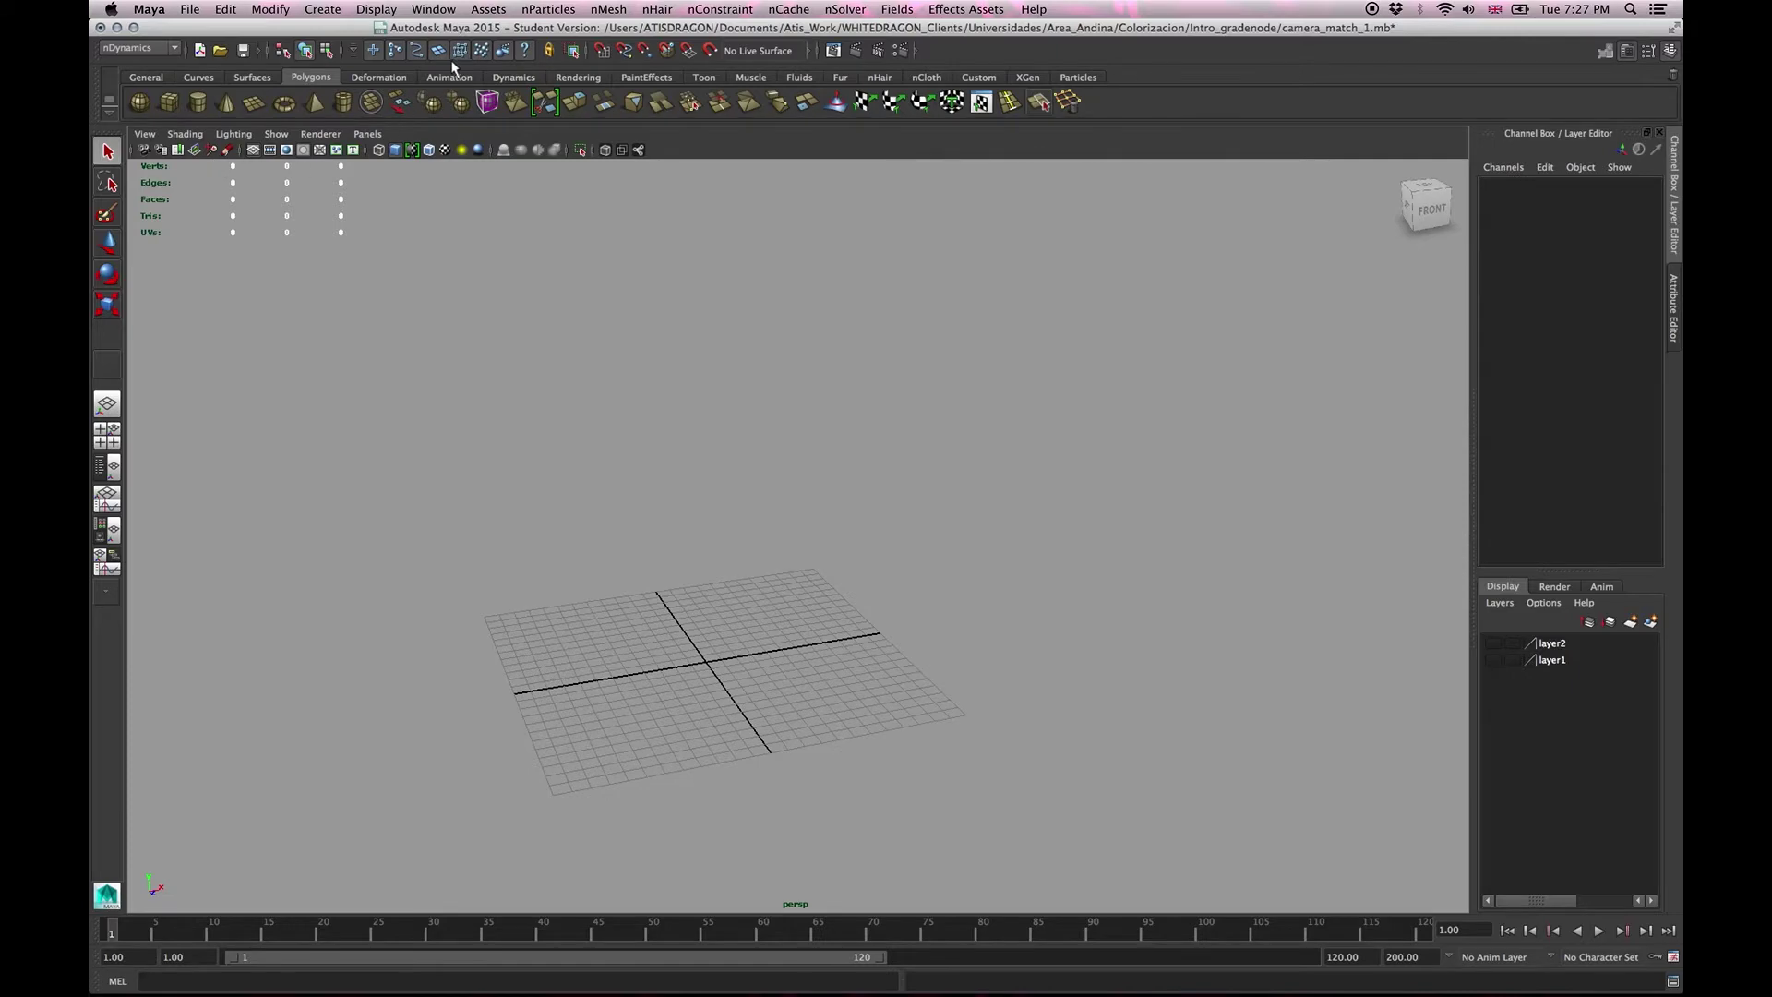
left_click(579, 77)
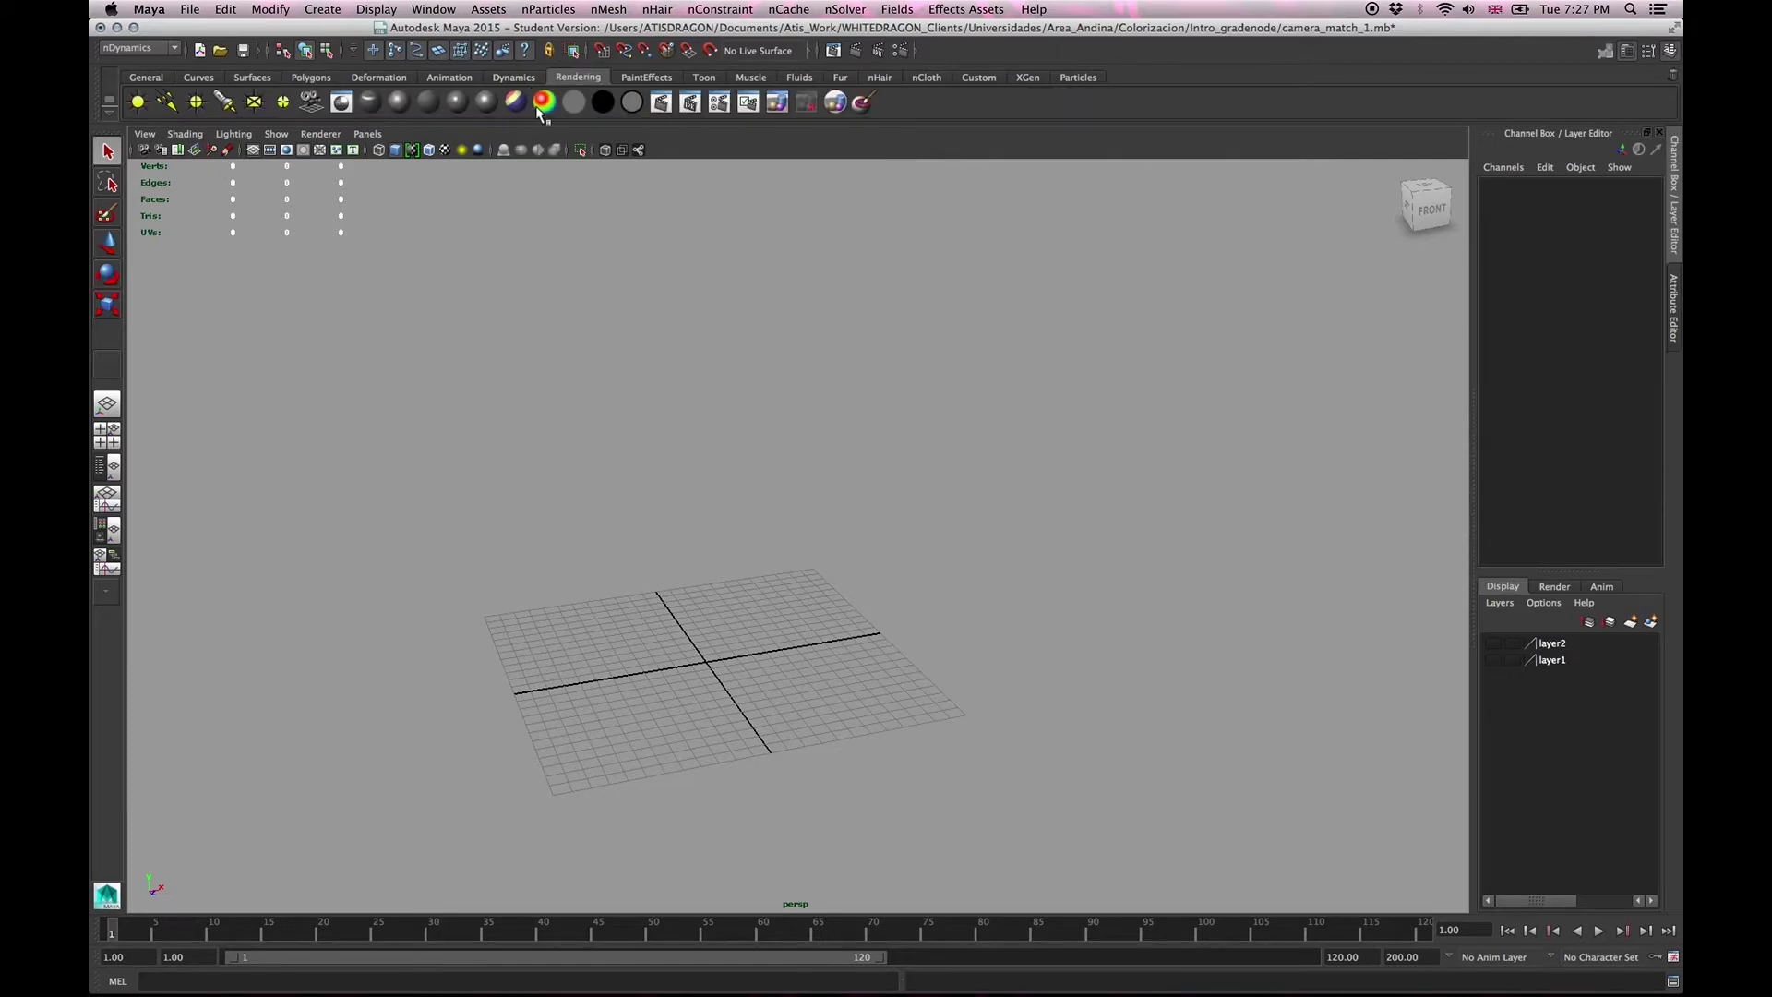
left_click(311, 103)
key("w")
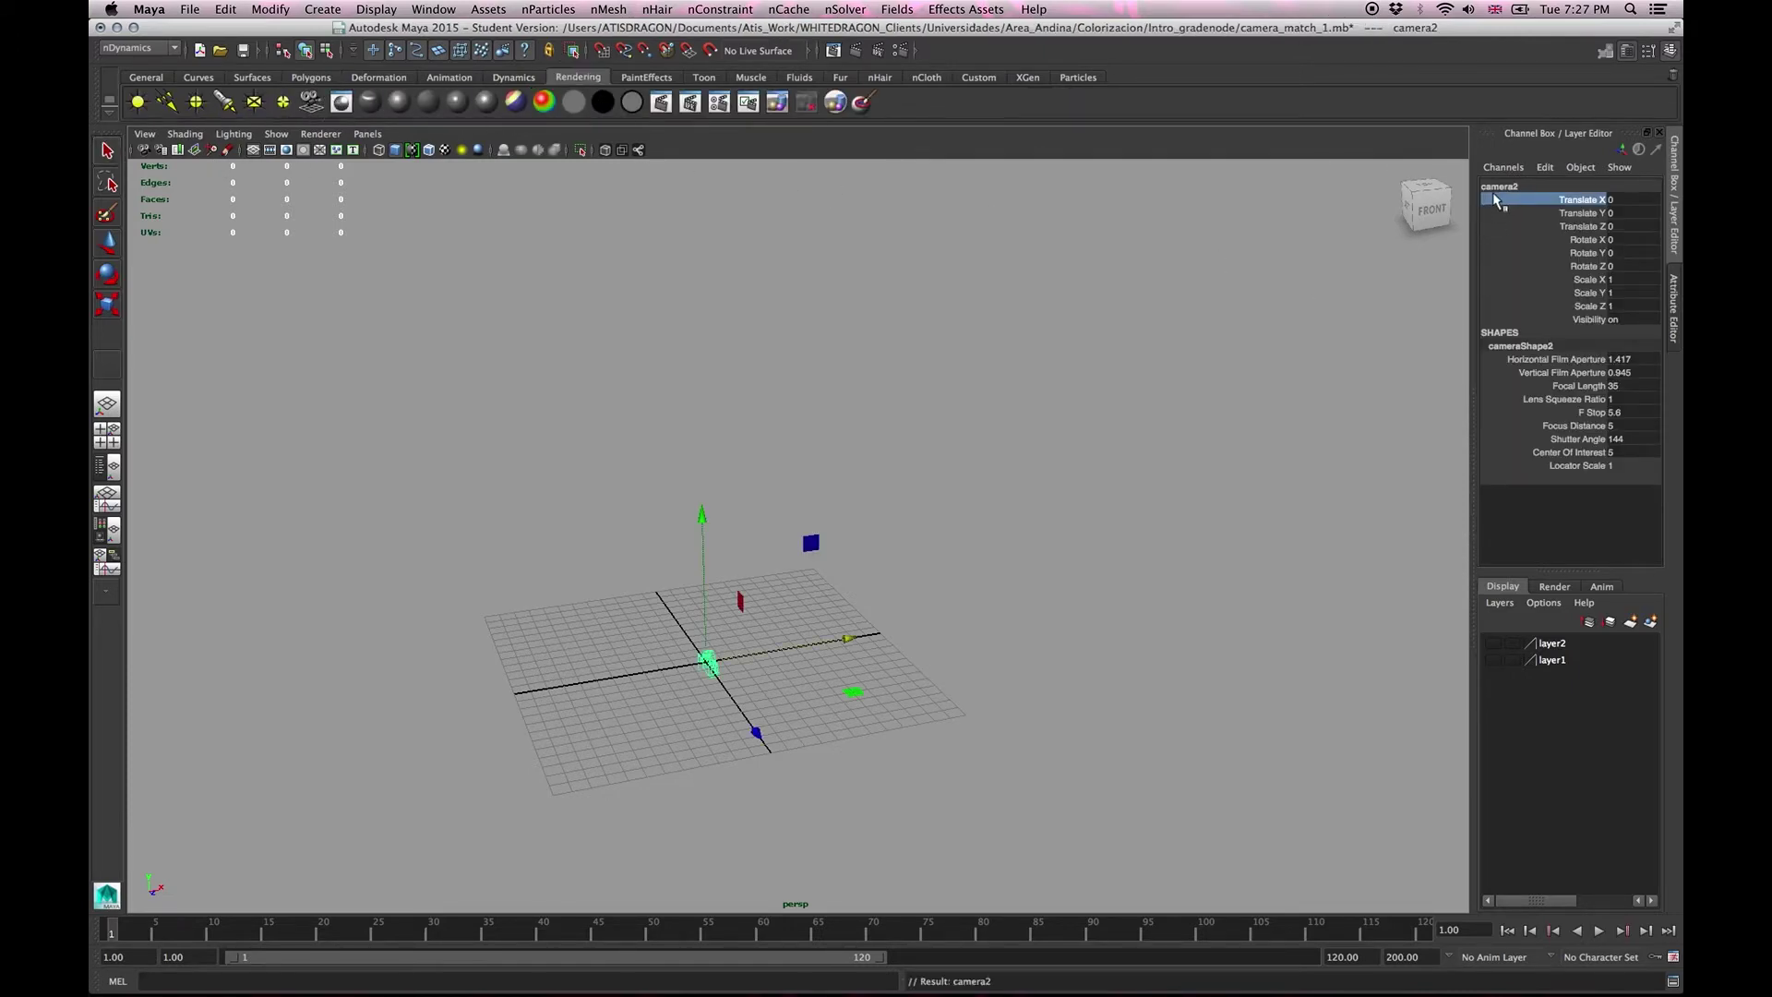
left_click(1509, 186)
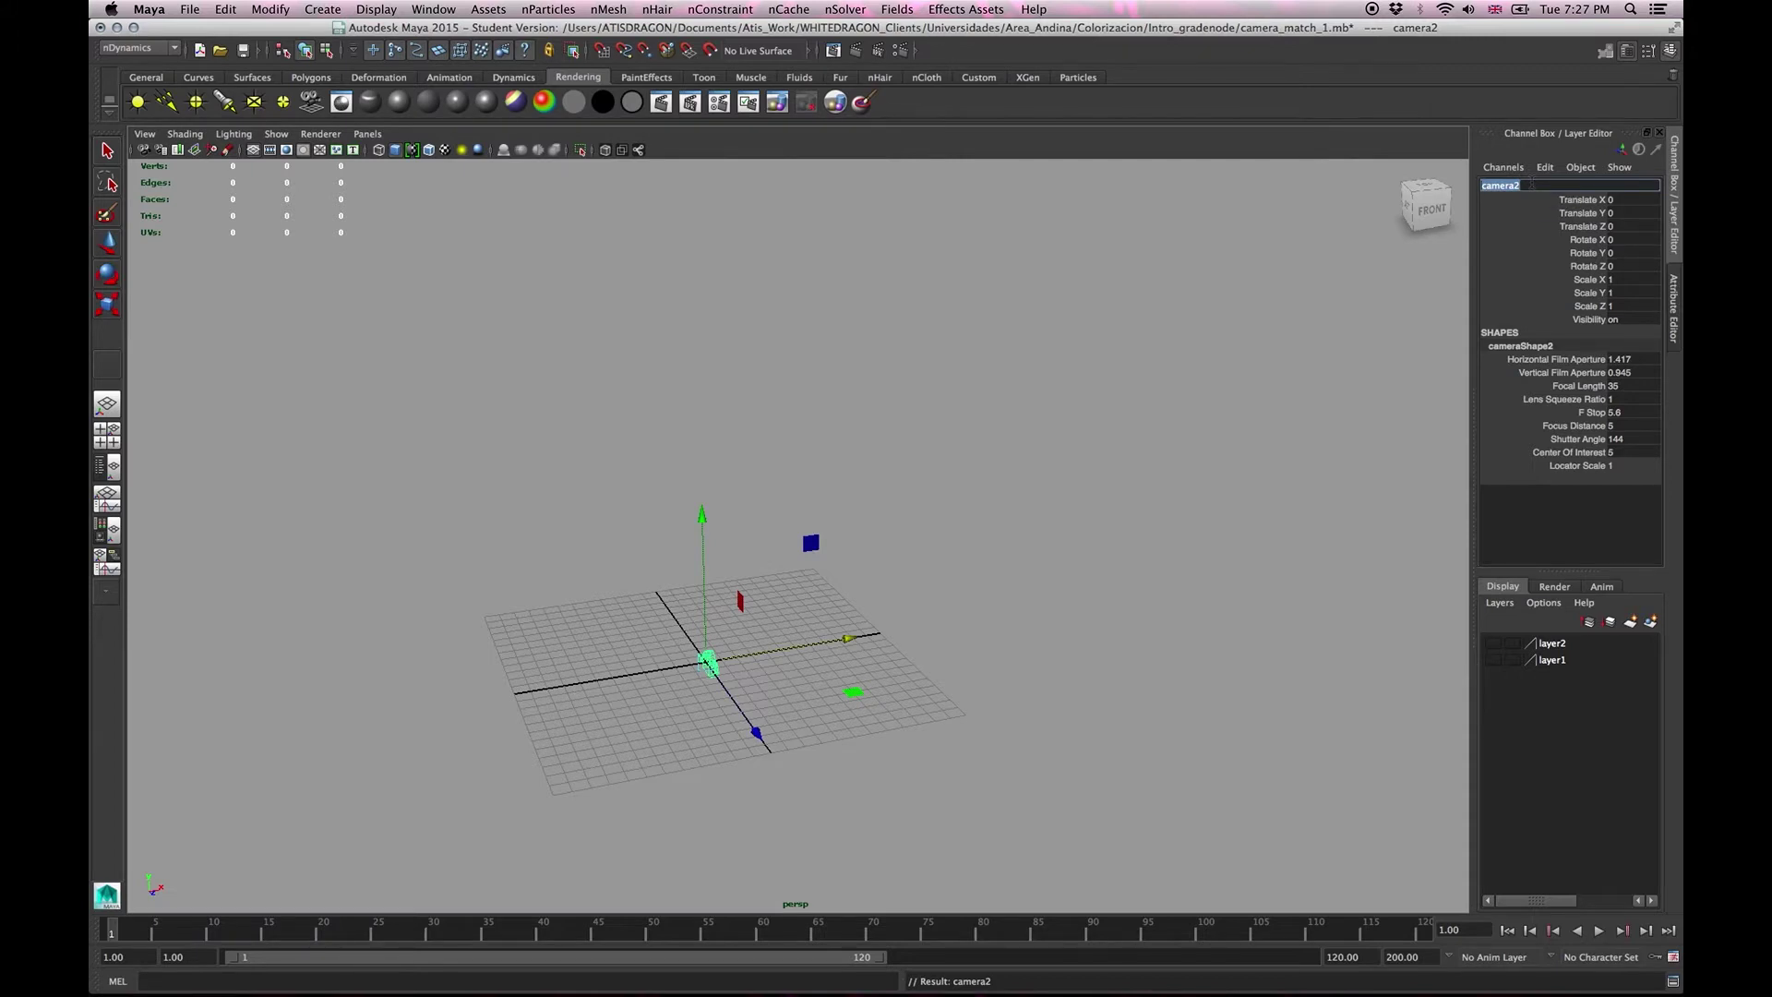
type("CAMARA_MATCH")
key("Return")
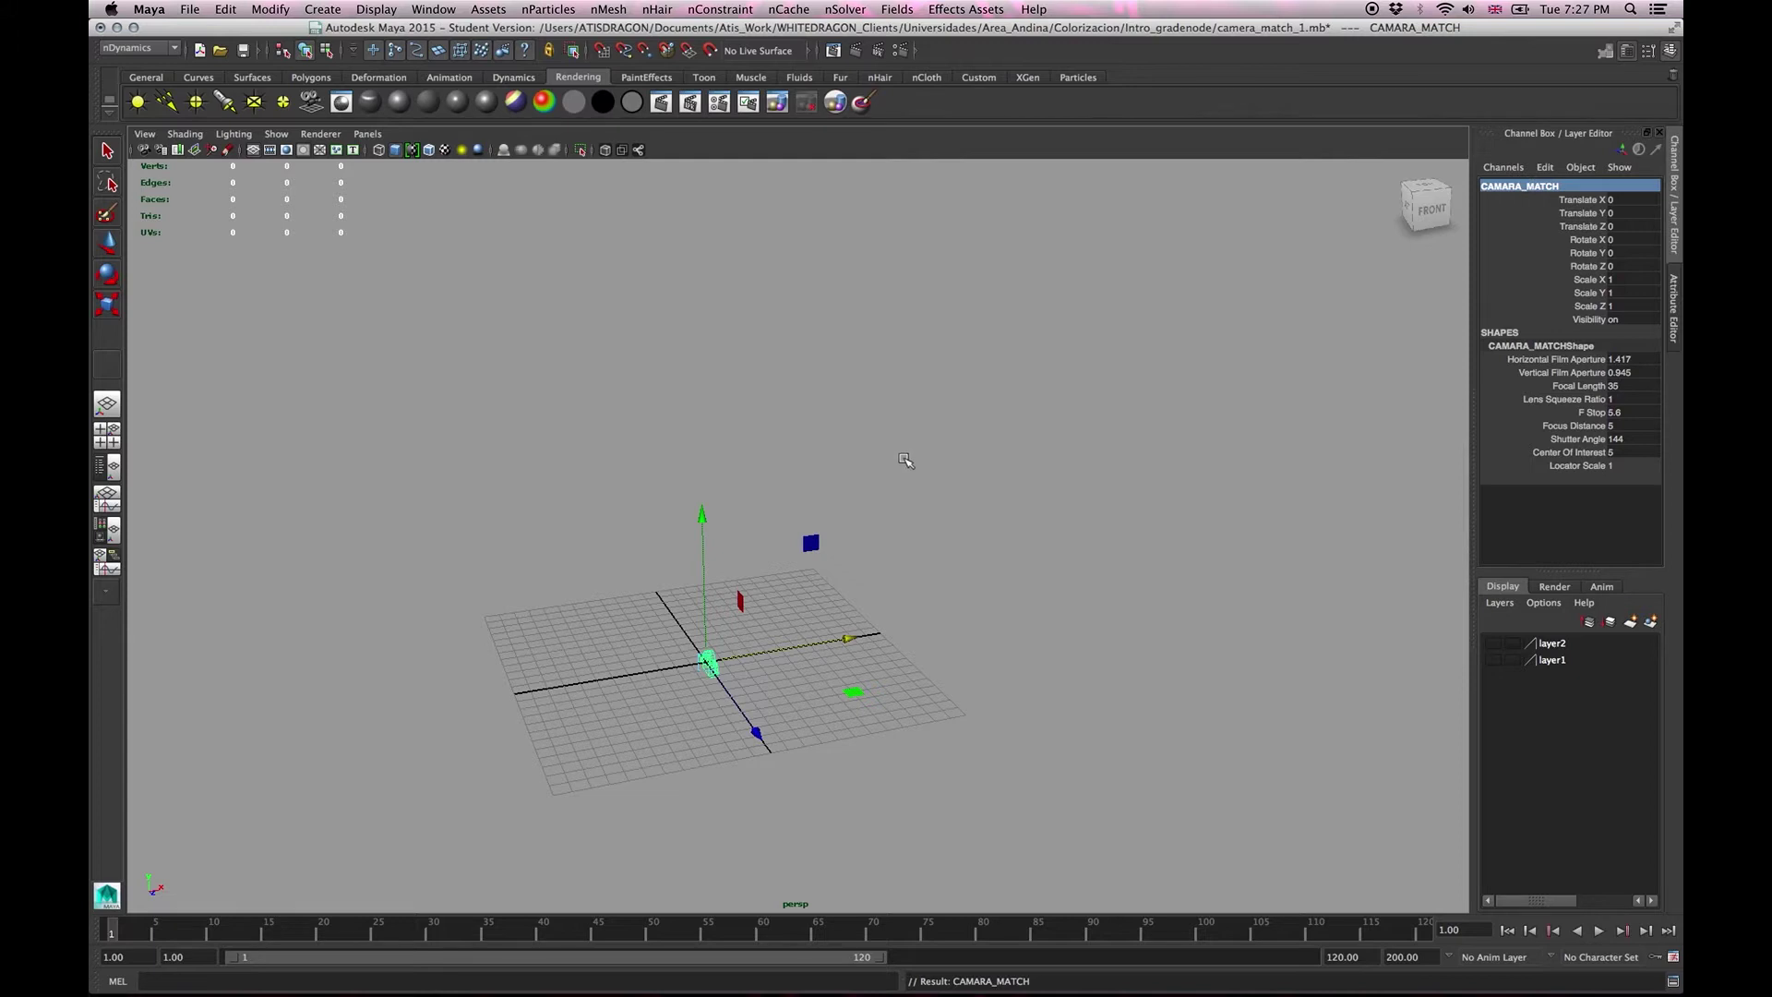
Push CAMARA_MATCH back along Z to about 13.5 (Translate Z 13.504).
left_click_drag(906, 487, 750, 455, "alt")
scroll(1064, 483, "up", 5)
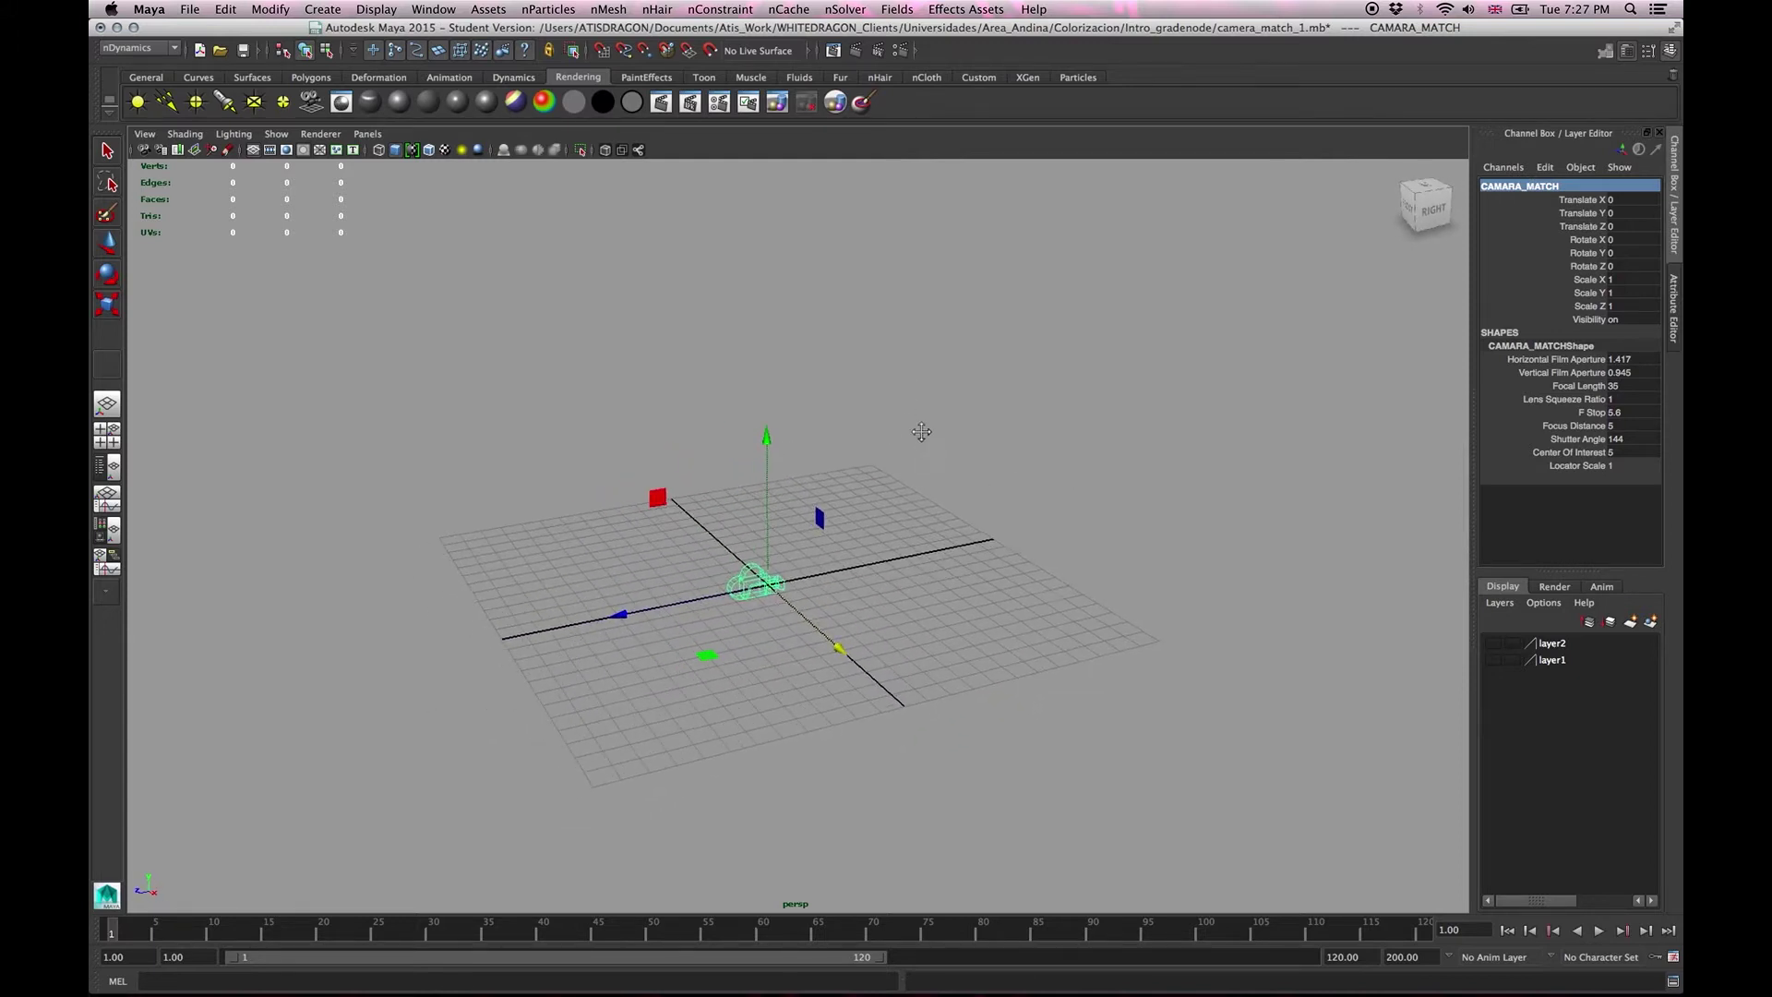
left_click_drag(618, 610, 291, 702)
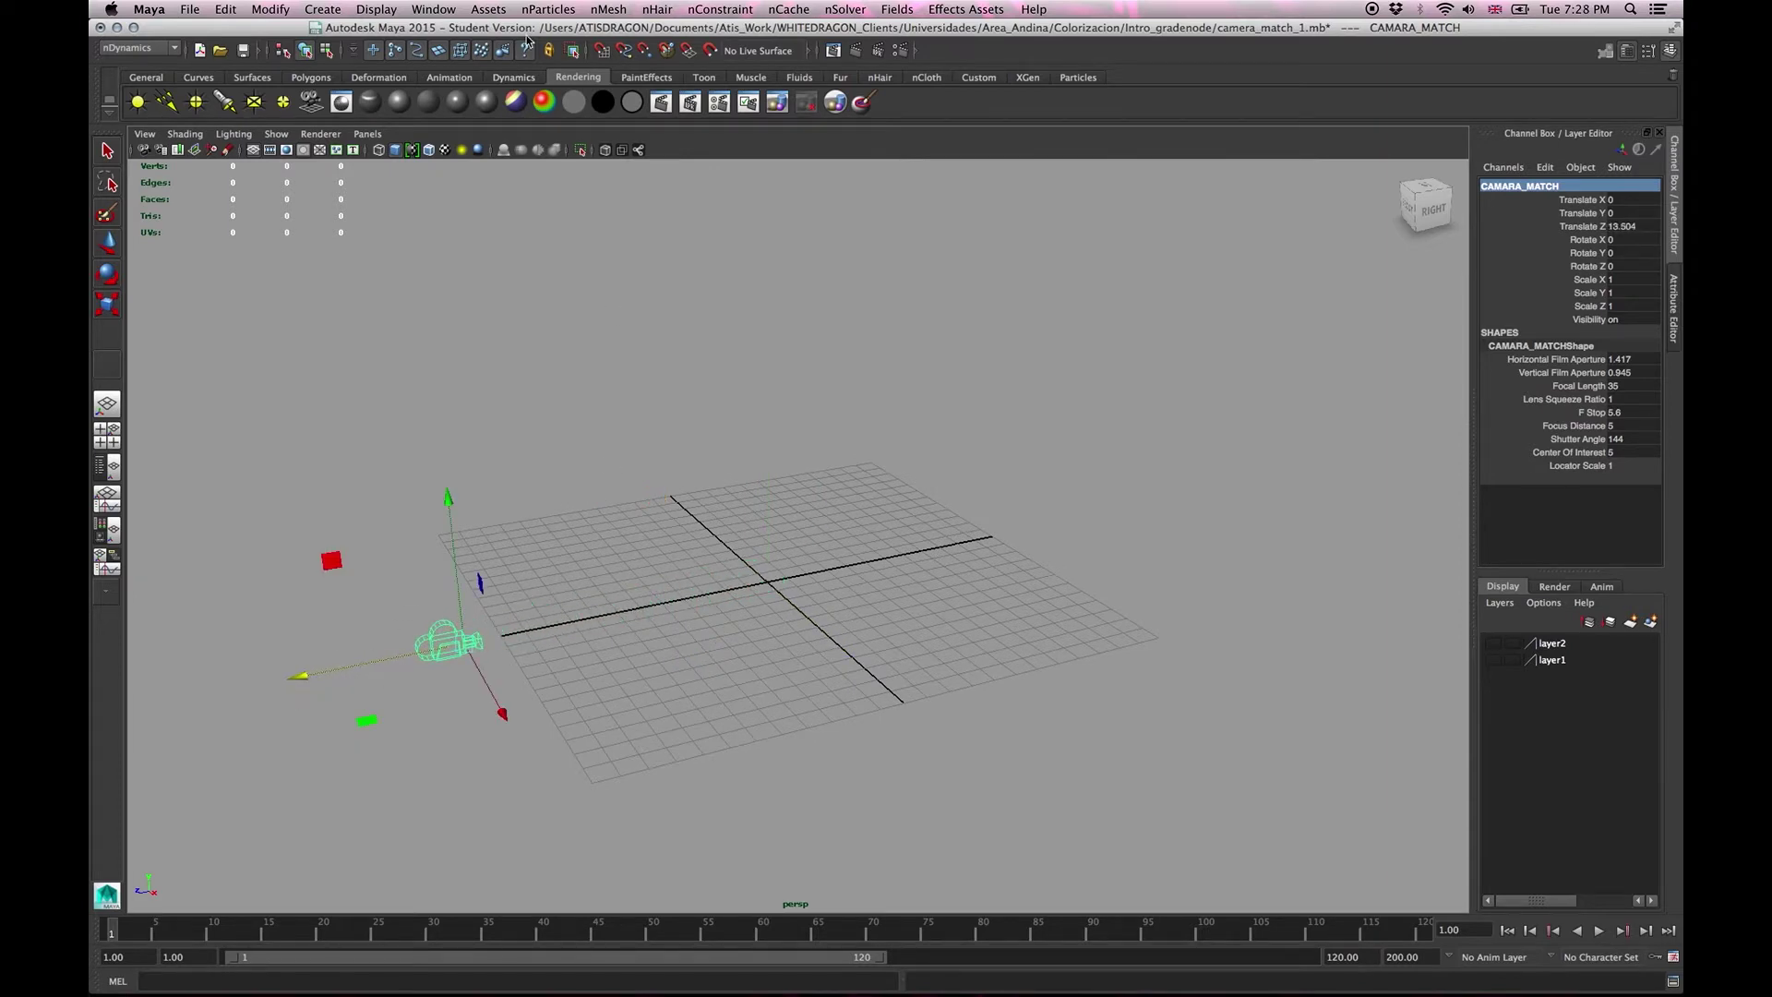
left_click(454, 78)
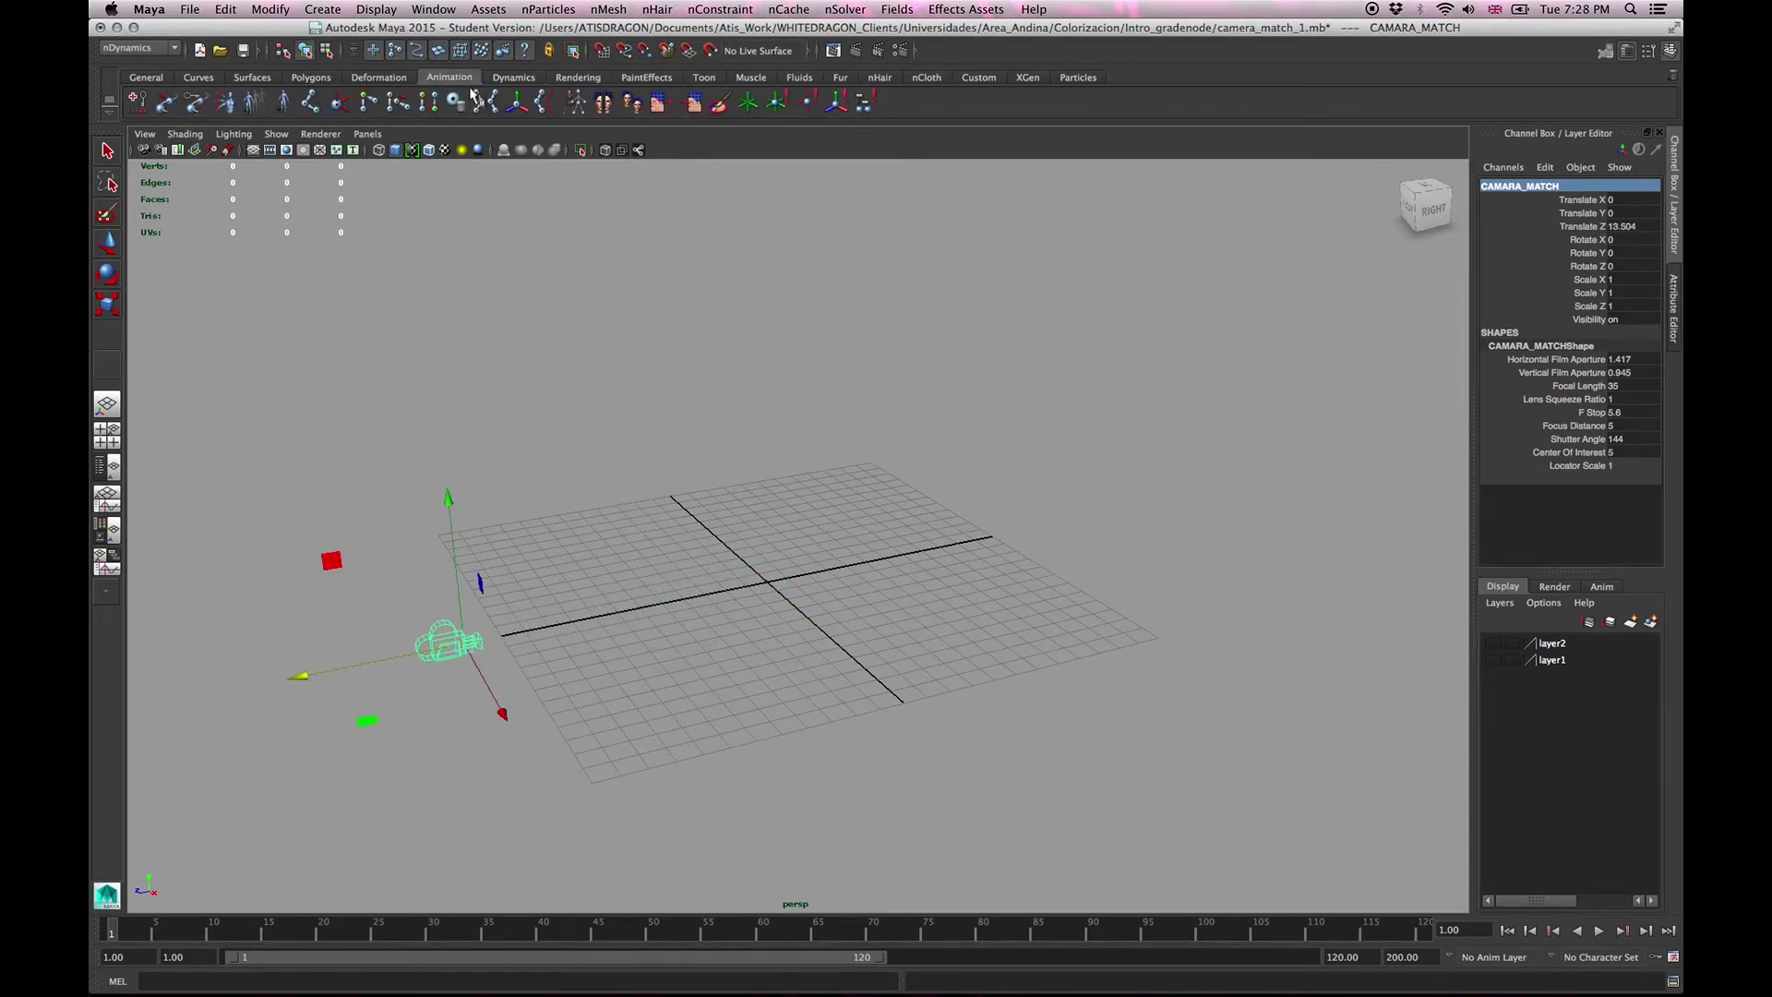
Add a locator at the grid origin named CONTROL_CAMARA, then reselect the CAMARA_MATCH camera.
left_click(749, 102)
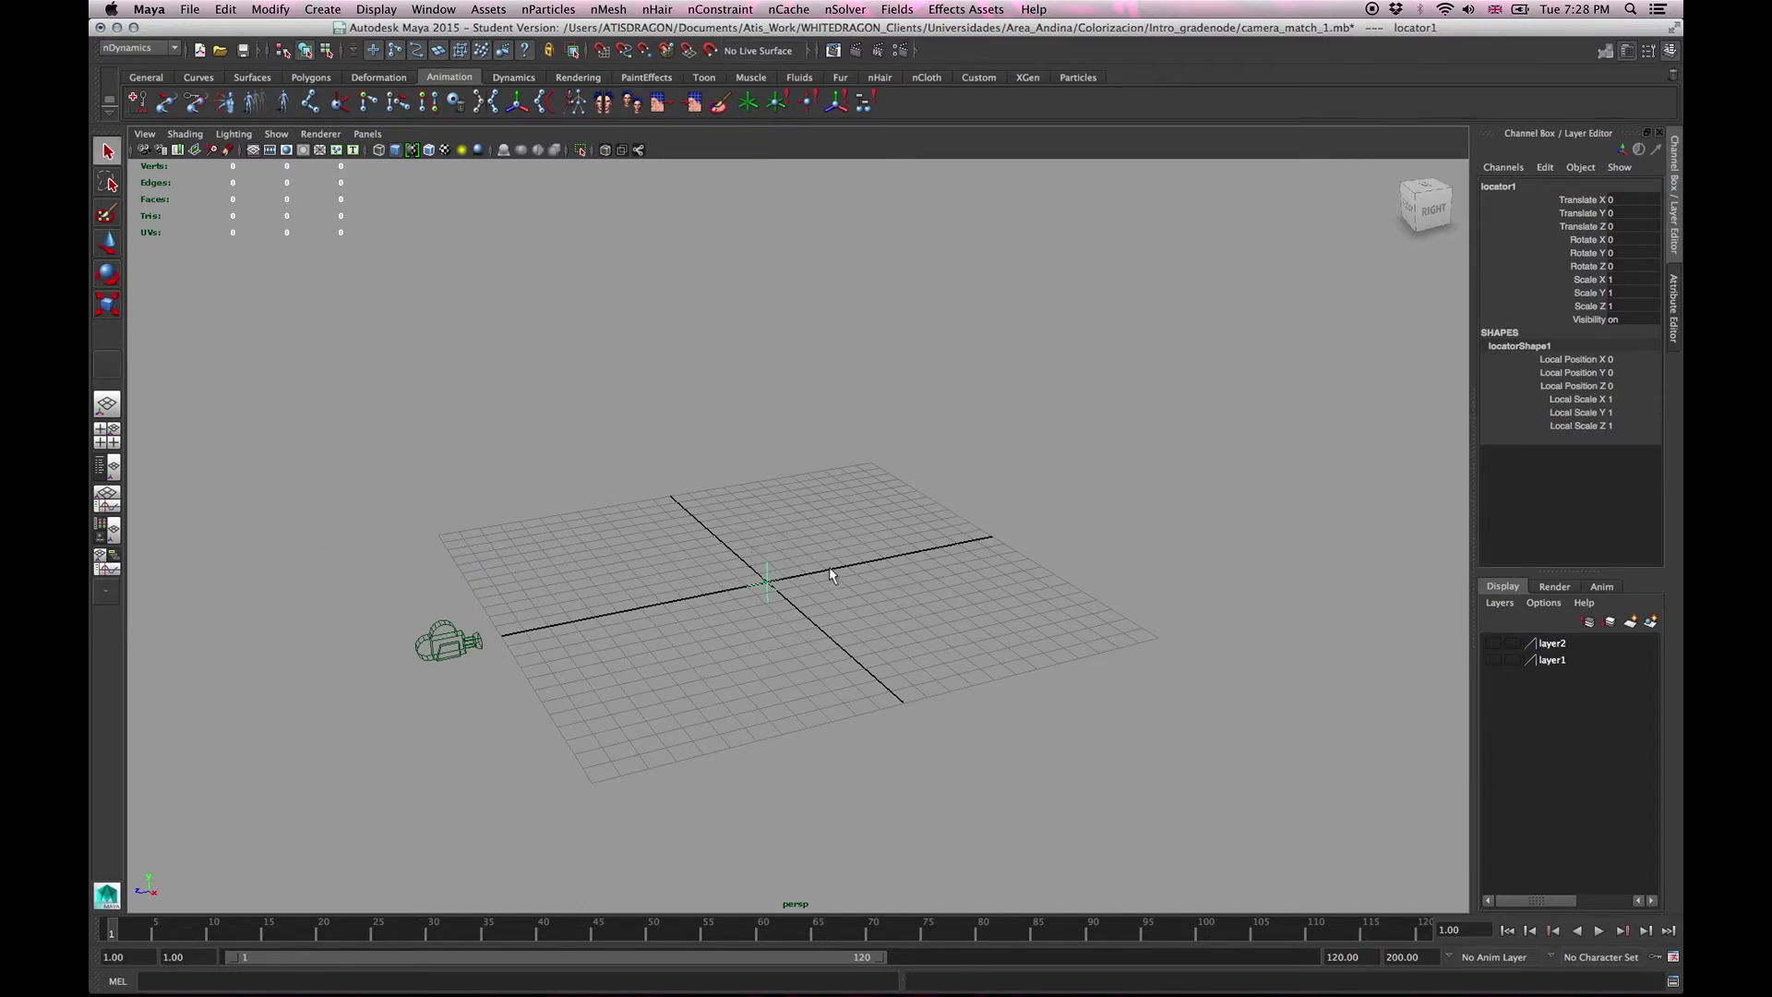
double_click(1502, 189)
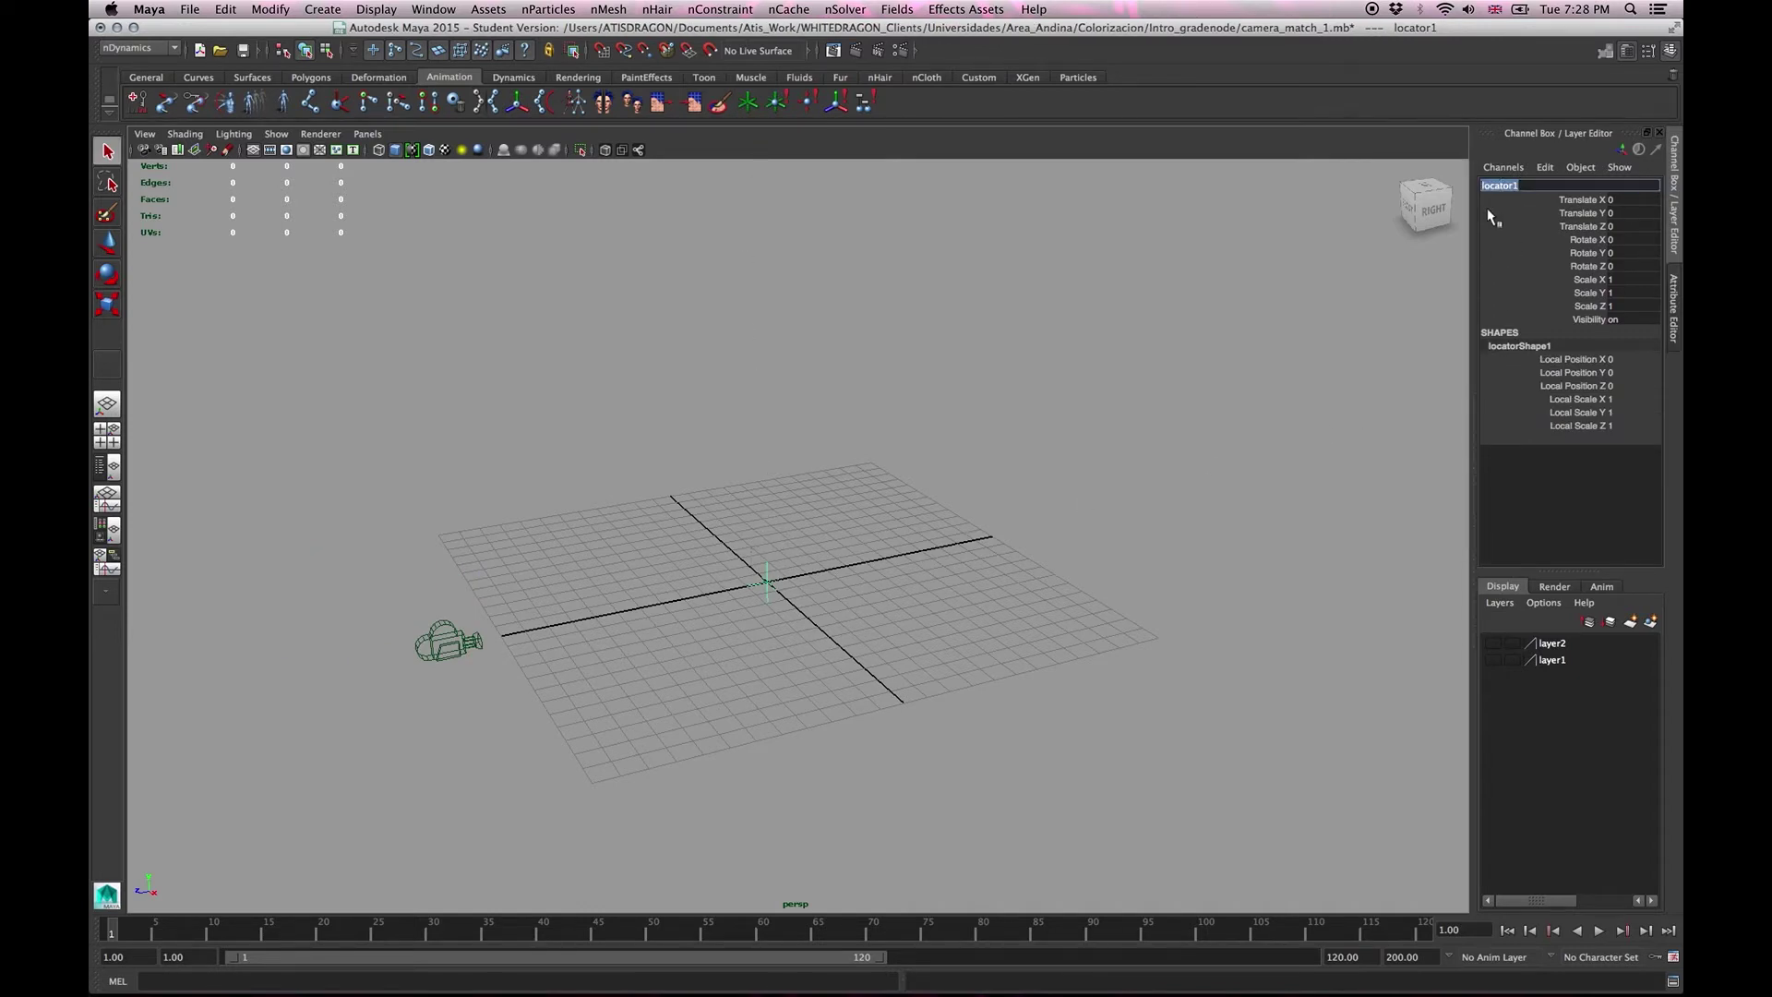
type("LCO")
type("NTROL_CAMARA")
key("Return")
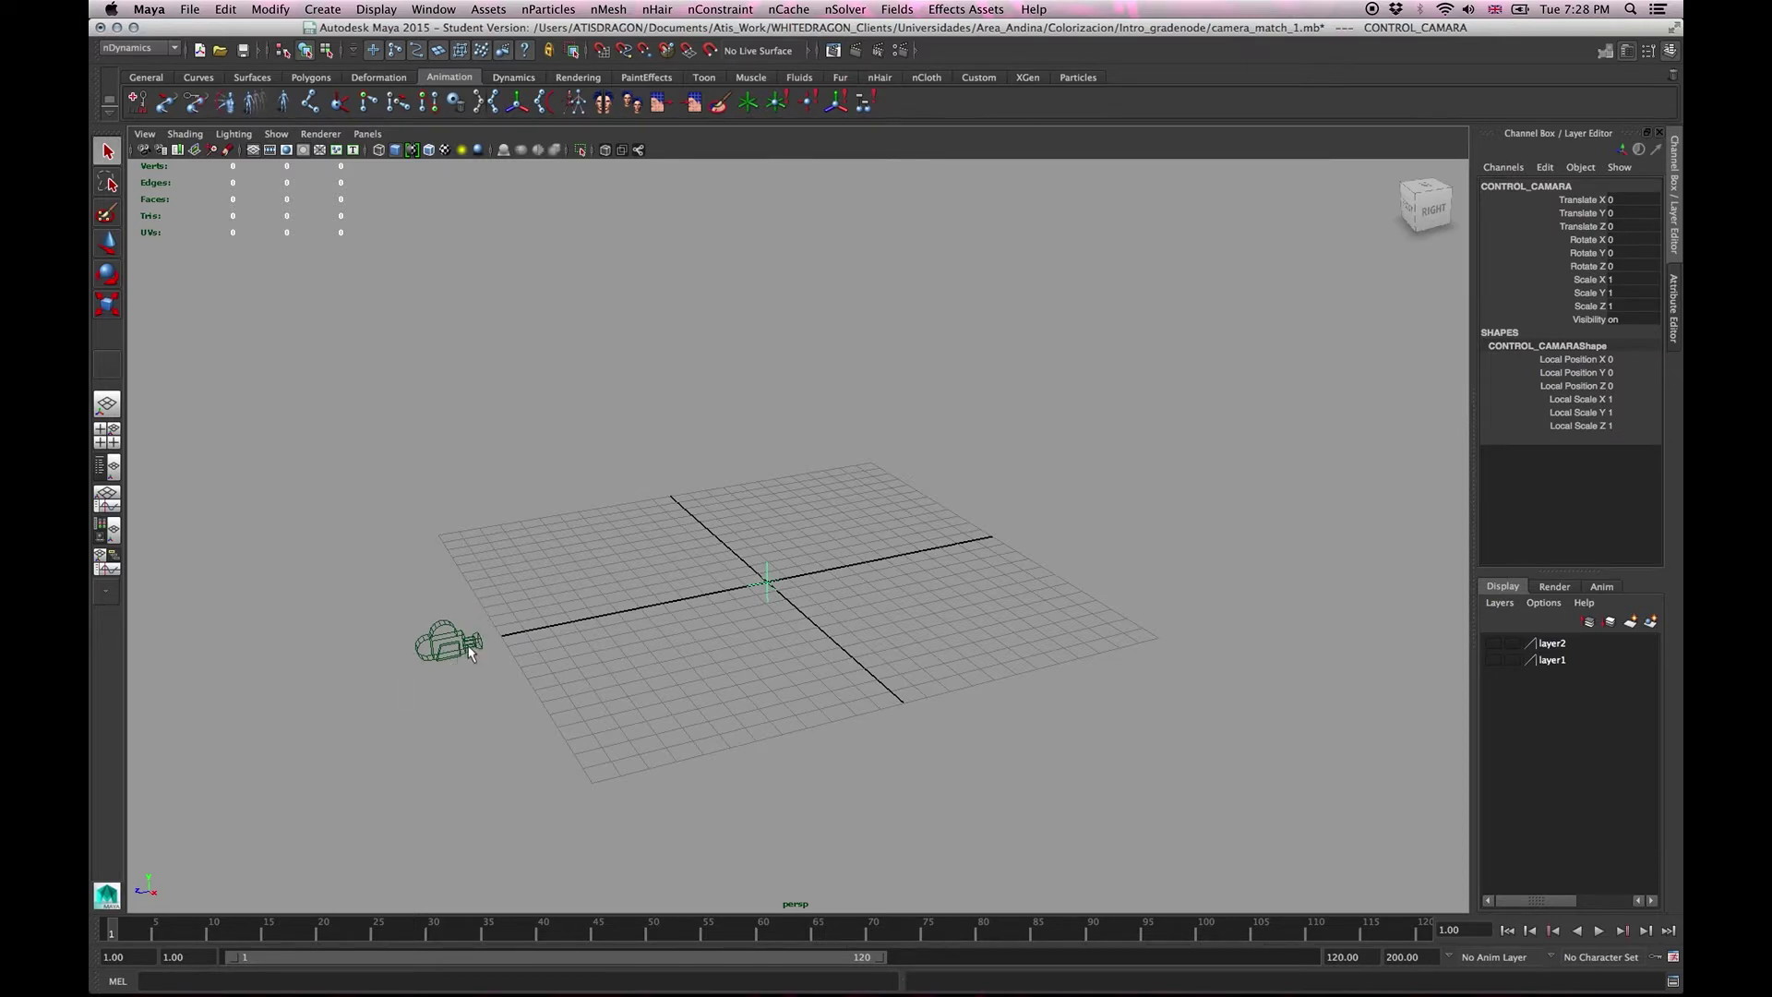
left_click_drag(418, 590, 462, 676)
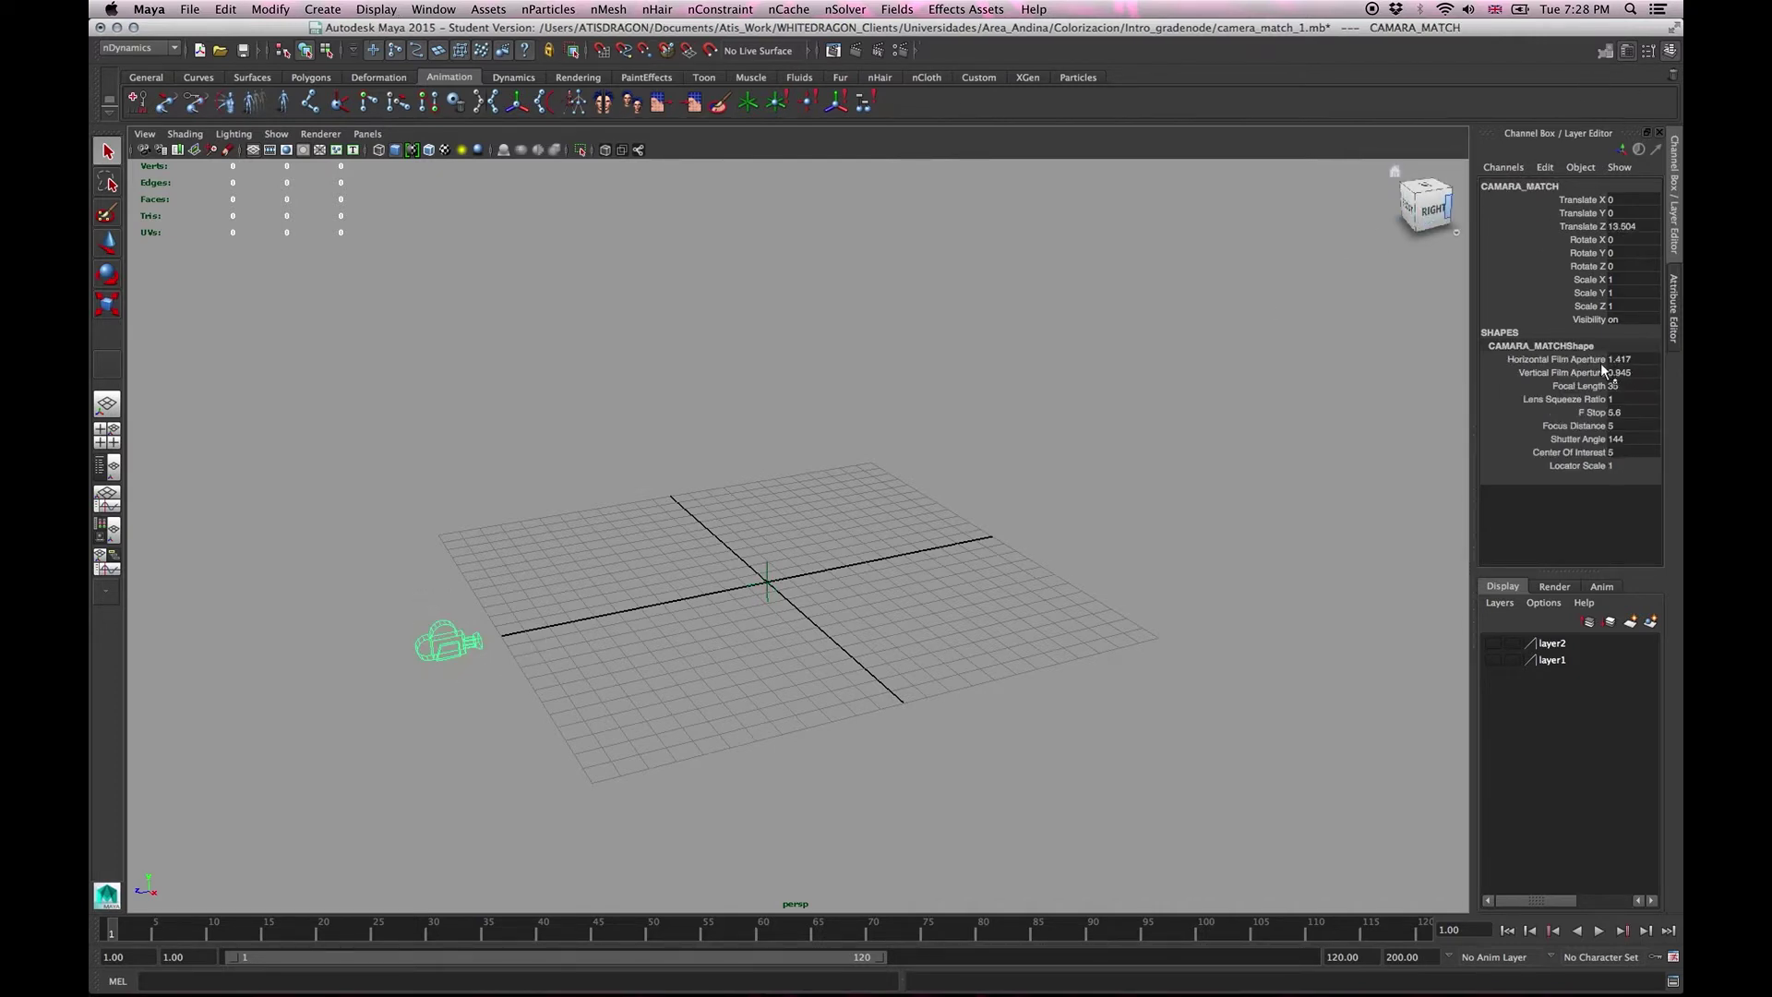
In the Channel Box, give CAMARA_MATCHShape a Focal Length of 28 and an F Stop of 11.
left_click(1589, 389)
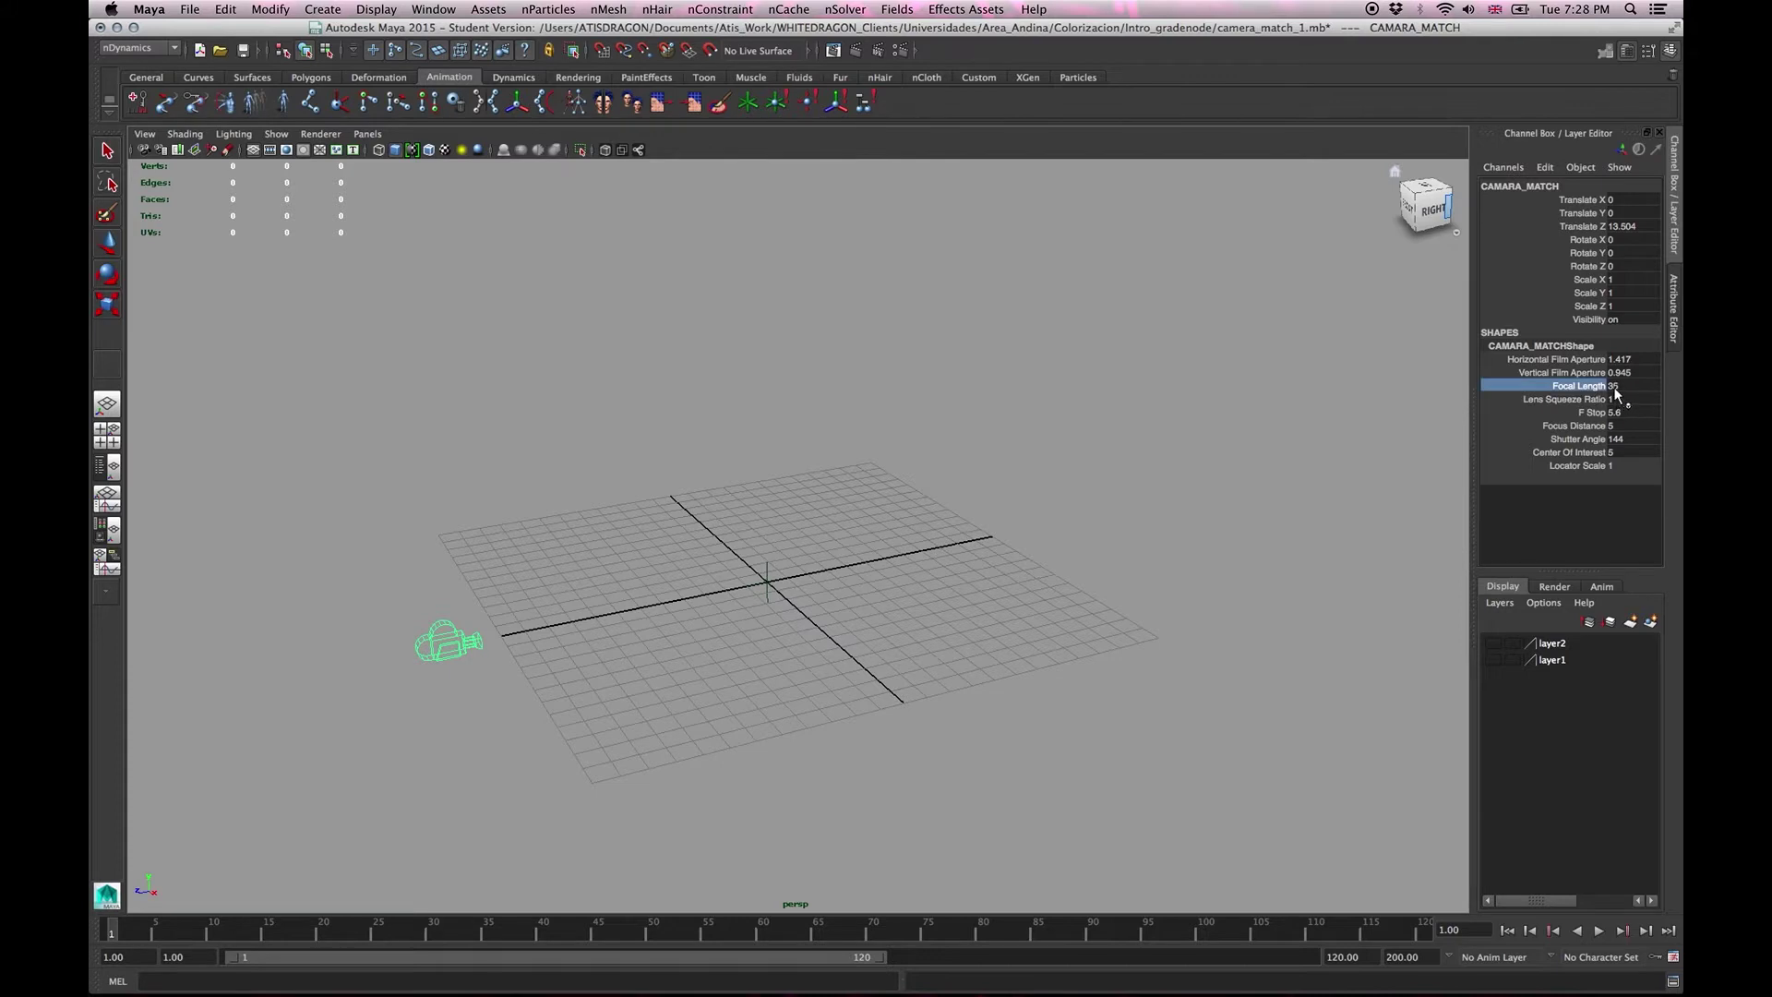
left_click(1626, 387)
type("28")
key("Return")
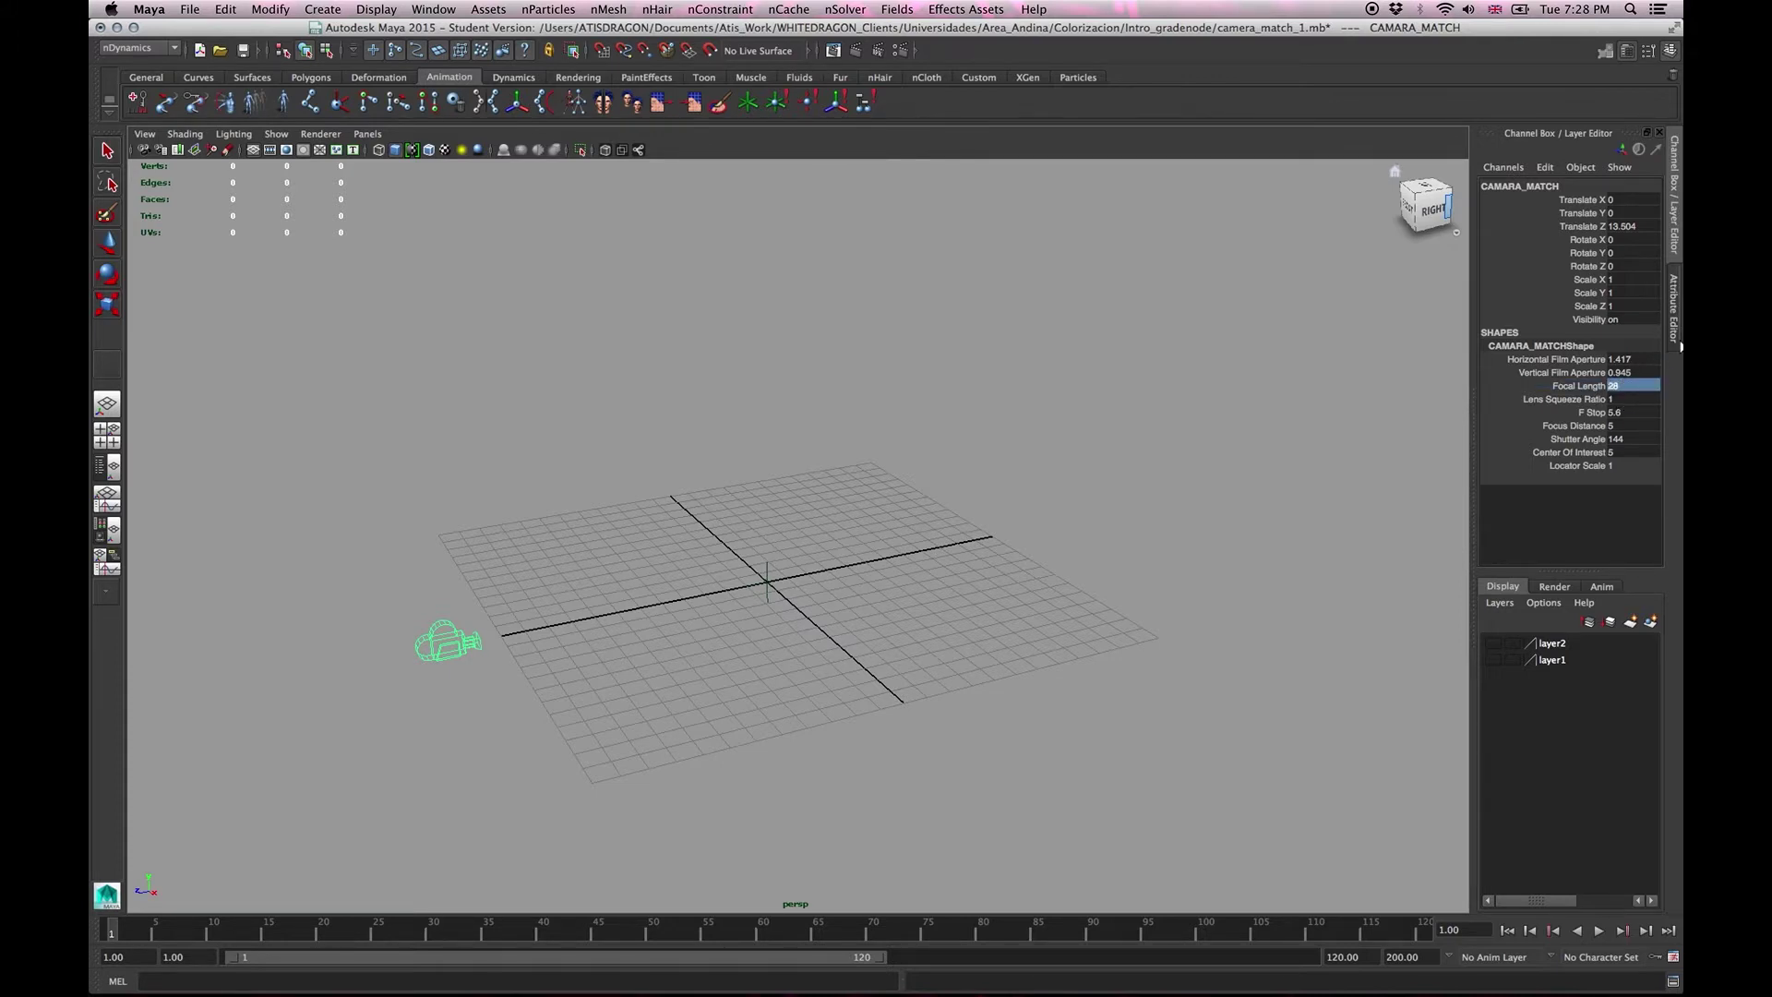
left_click(1602, 413)
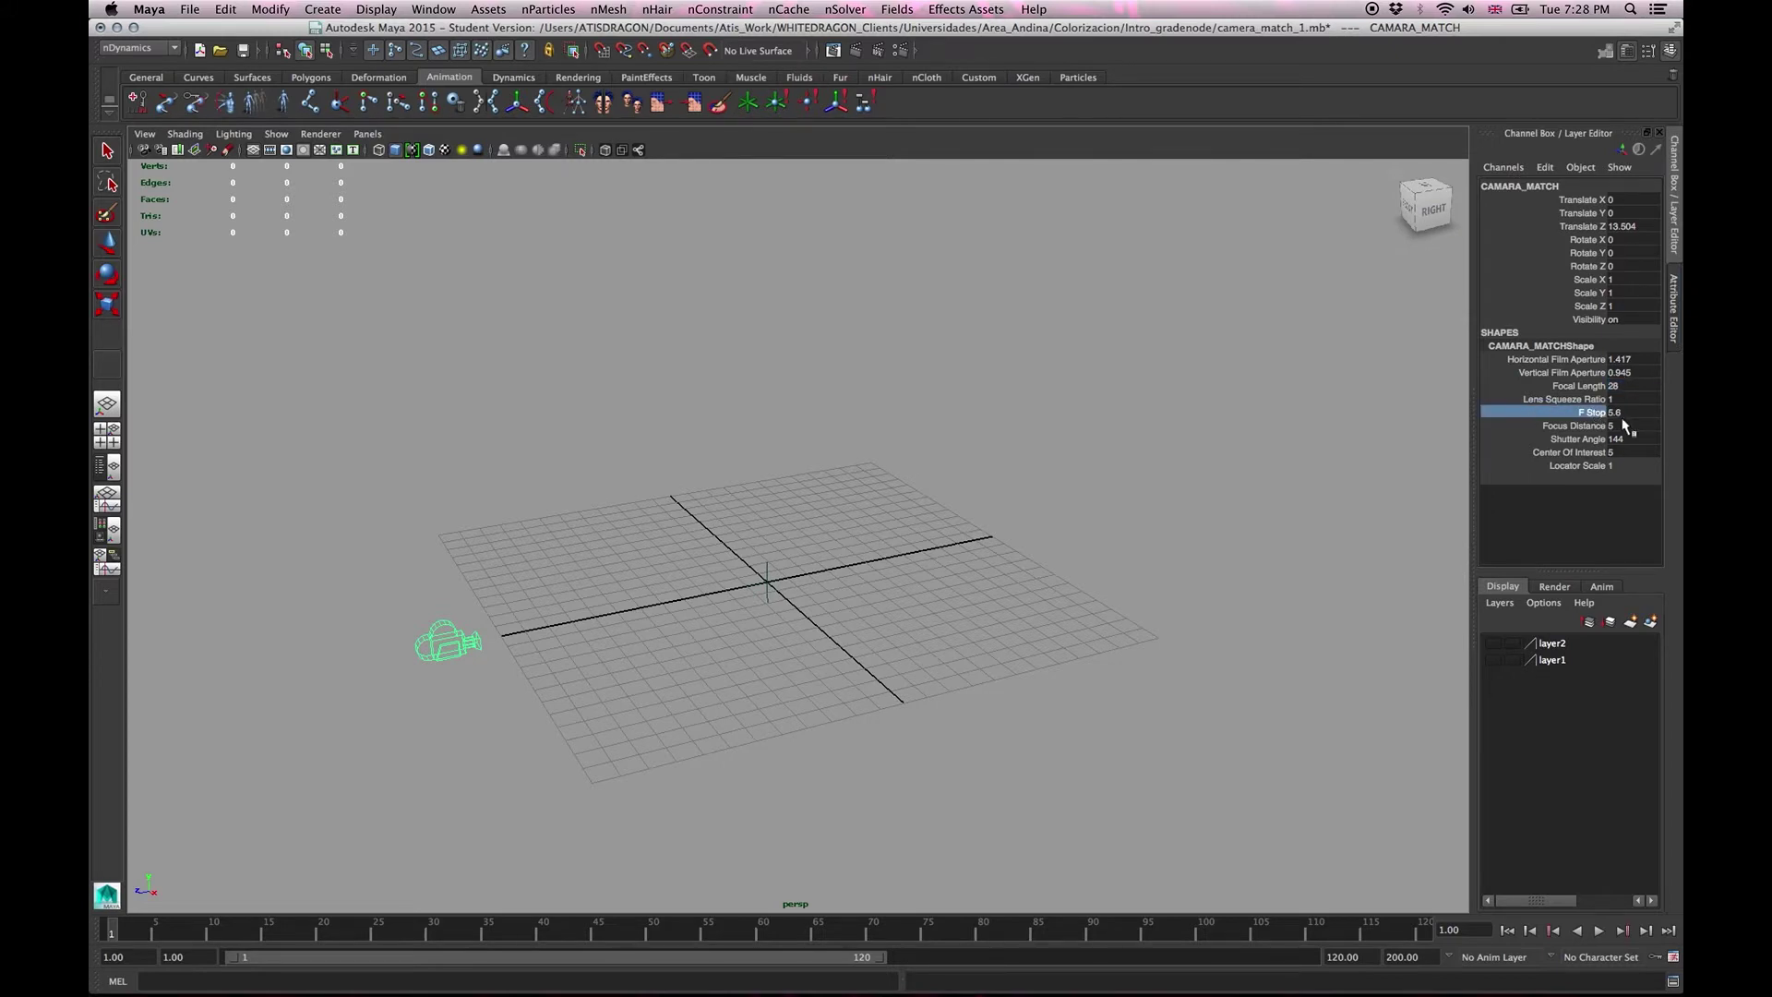
left_click(1617, 412)
type("11")
key("Return")
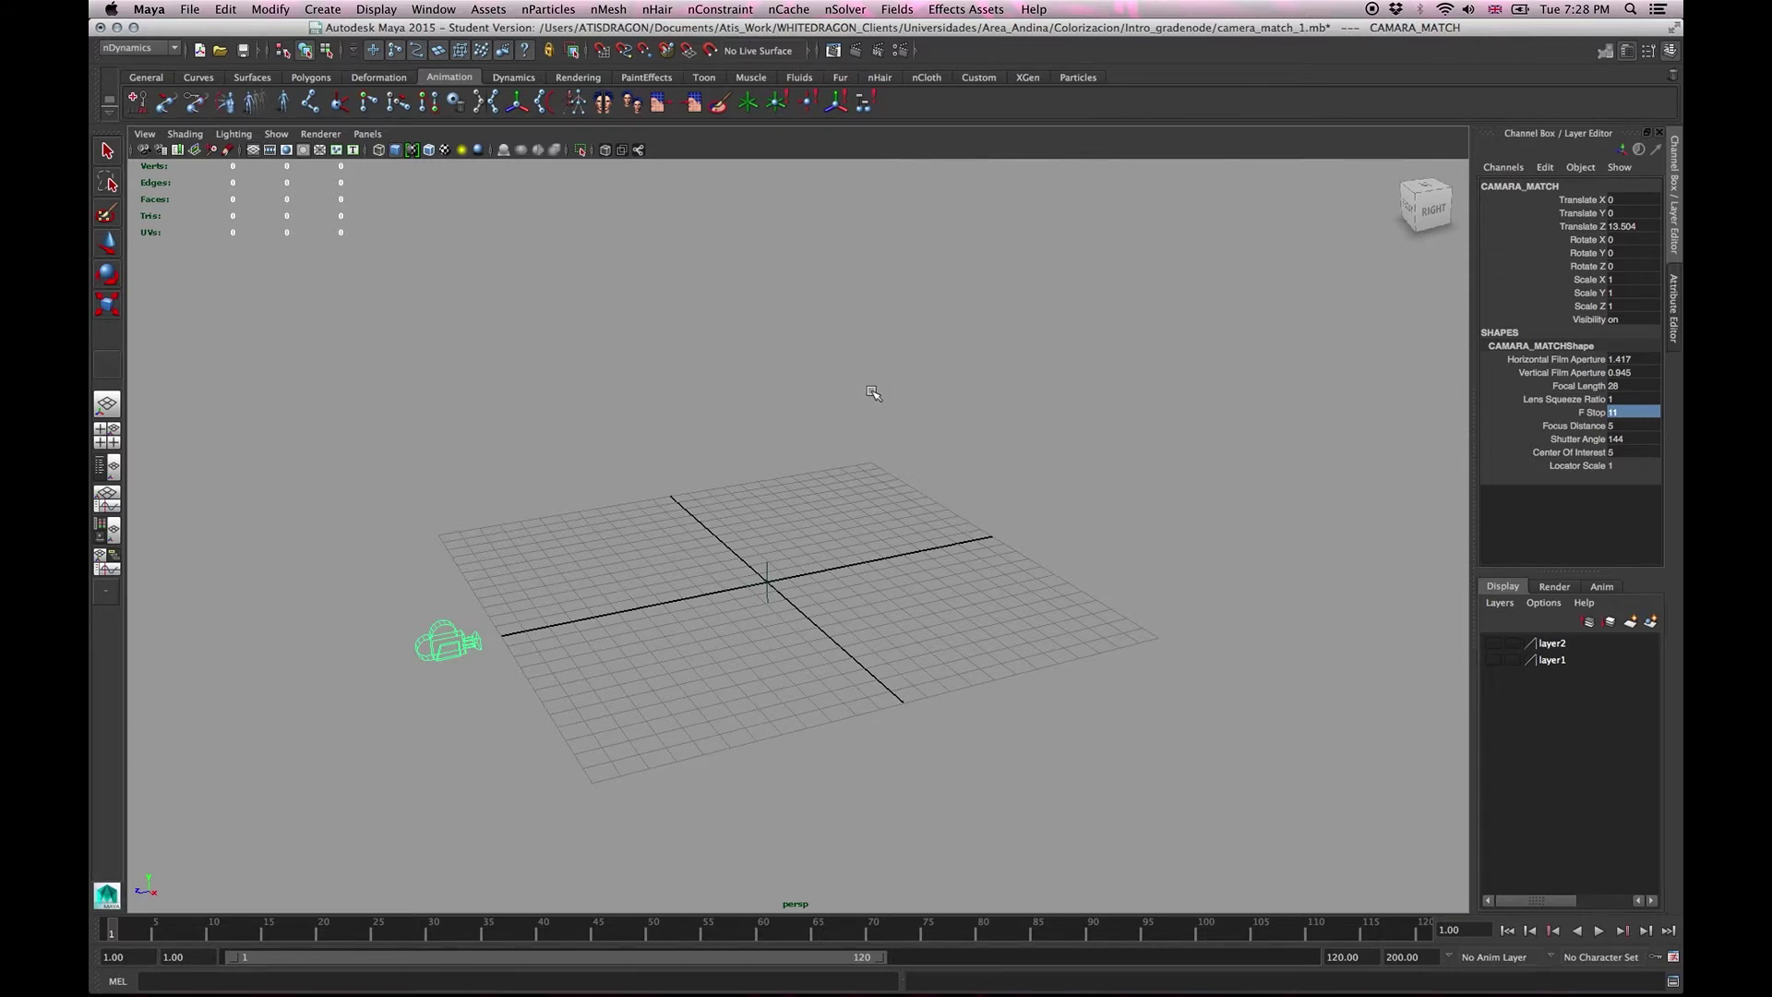
left_click_drag(667, 441, 769, 352)
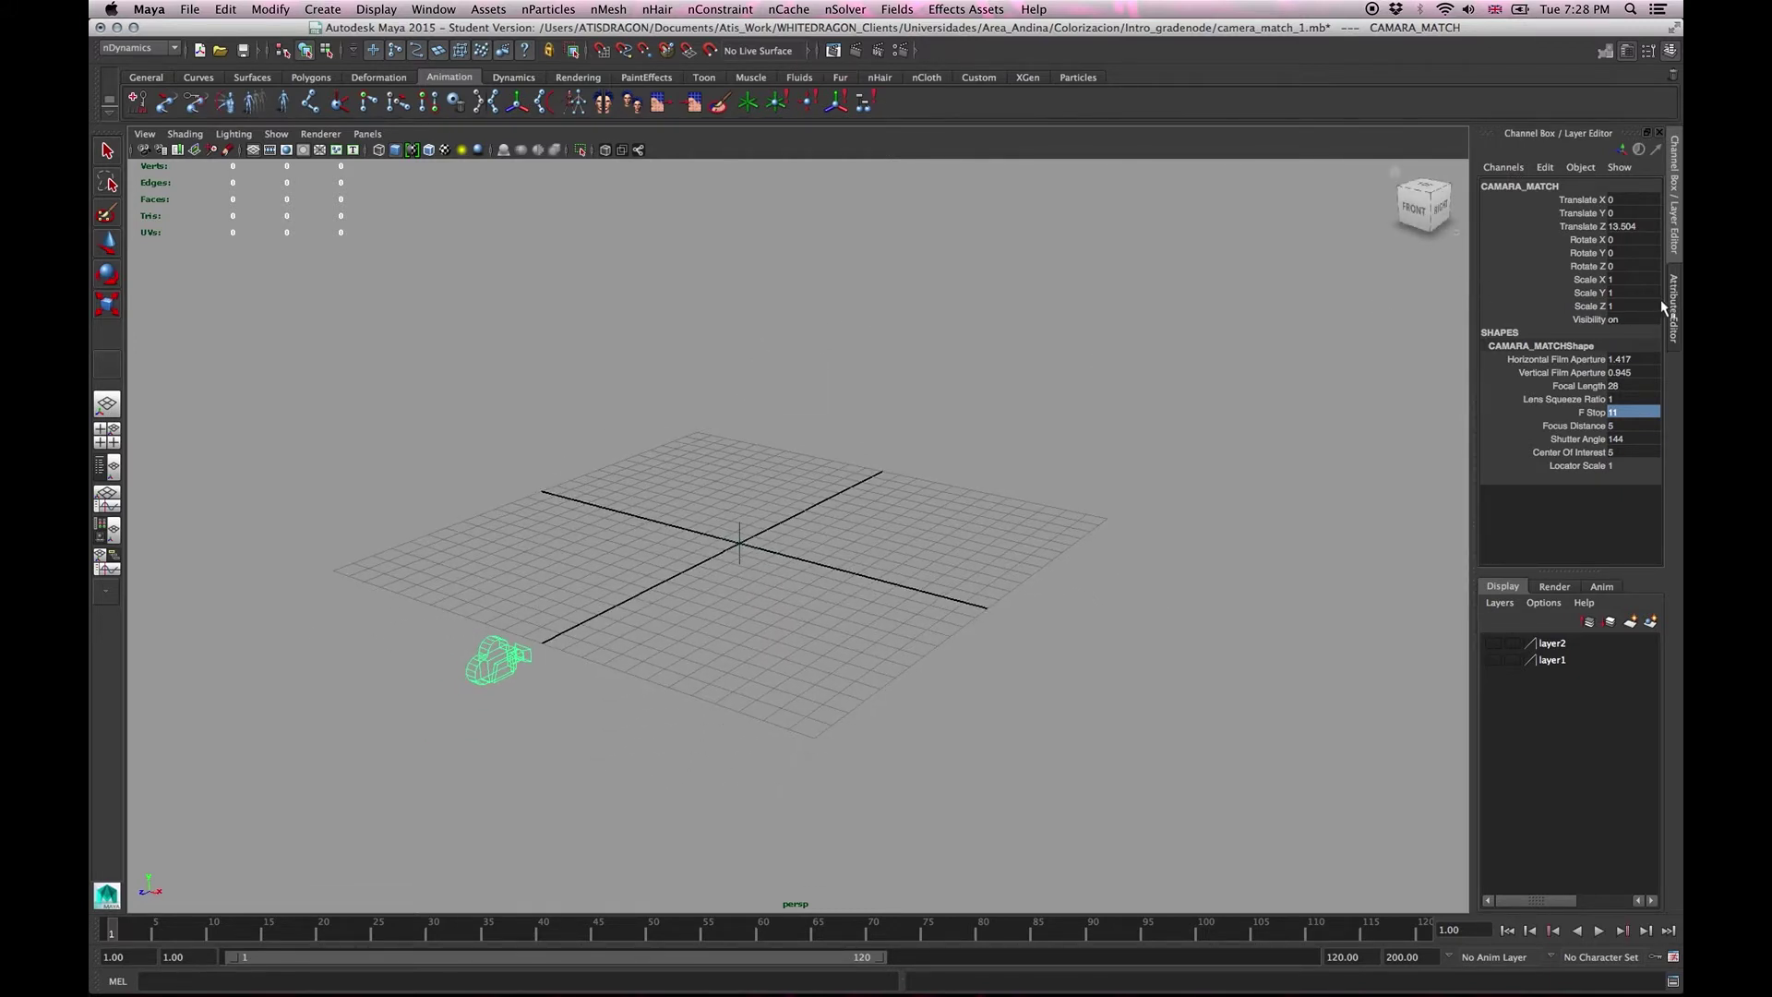
left_click(361, 134)
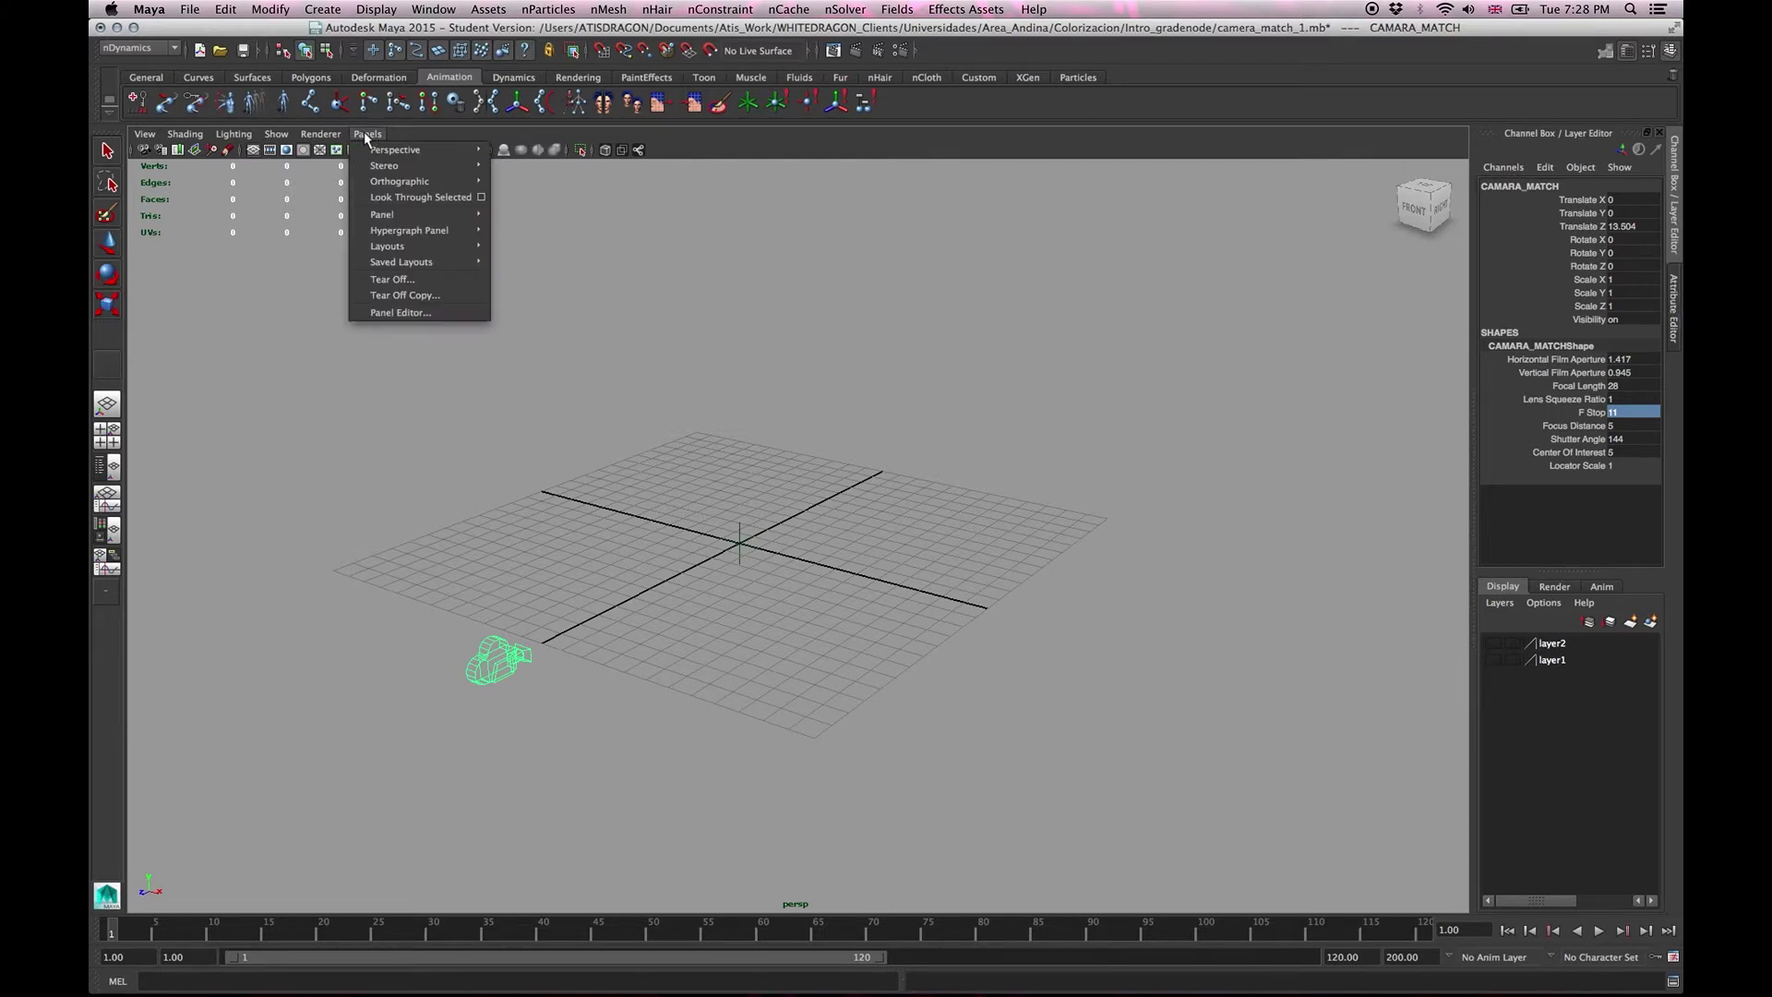
Look through CAMARA_MATCH and start an Image Plane > Import Image.
mouse_move(415, 148)
left_click(536, 150)
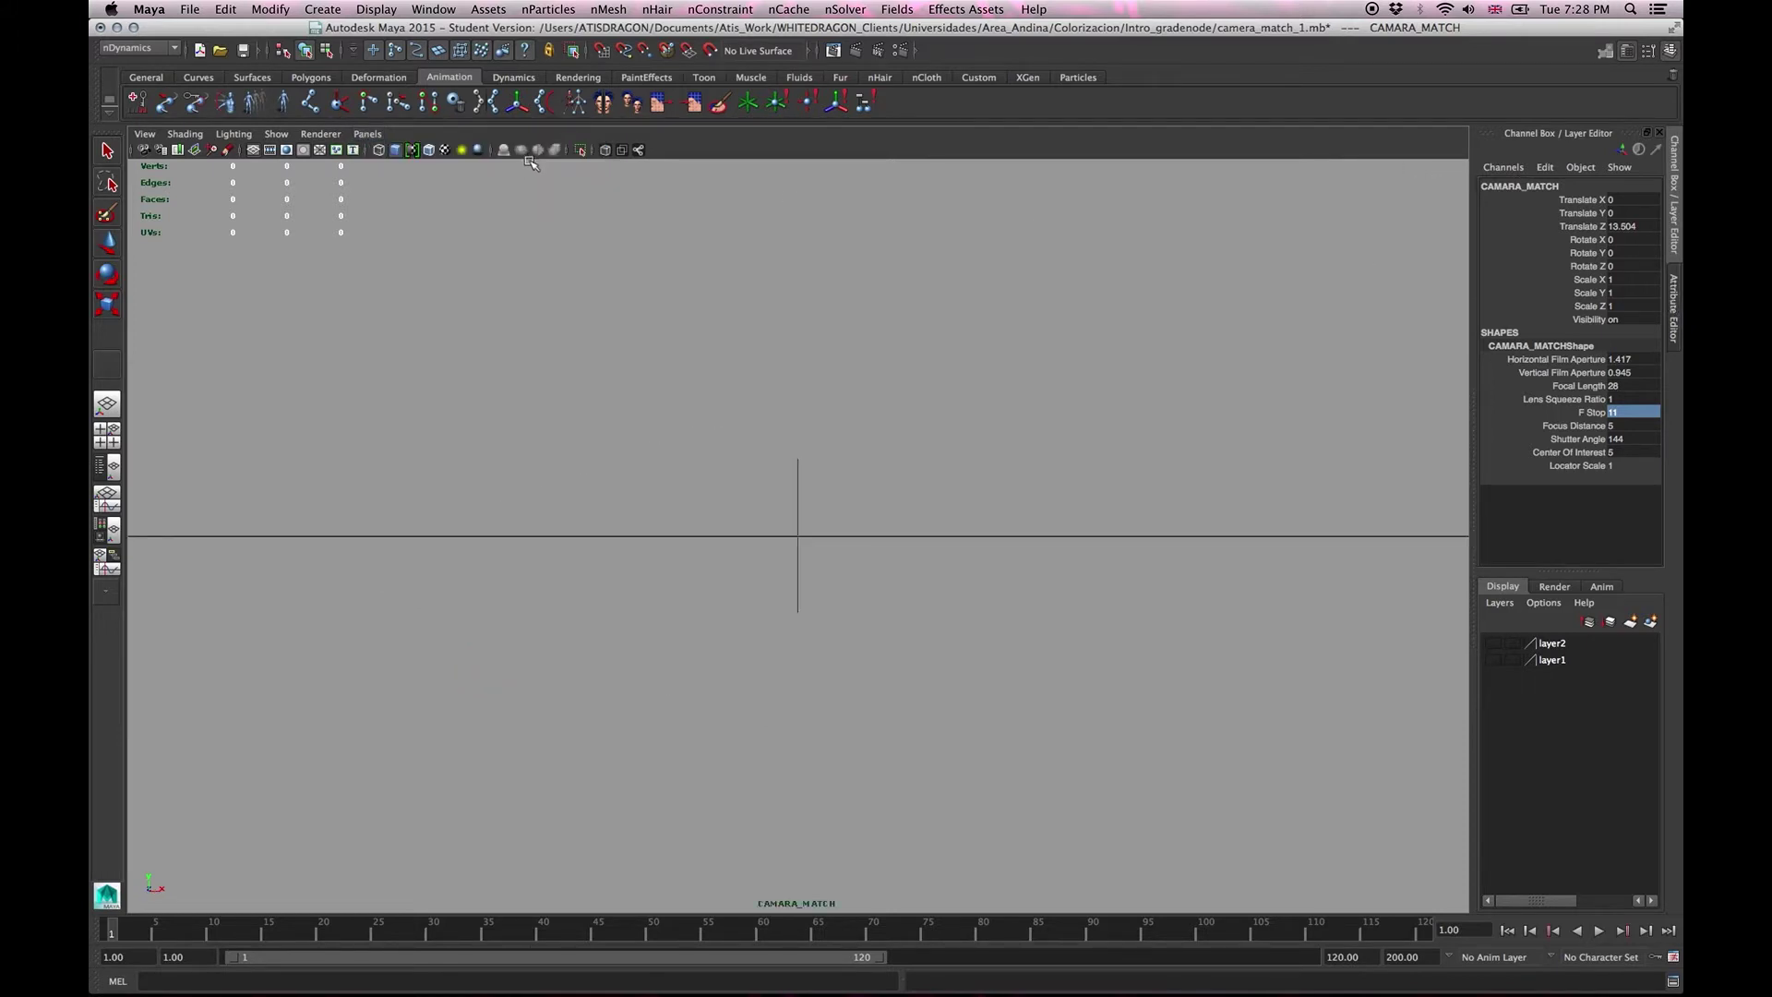
left_click(146, 135)
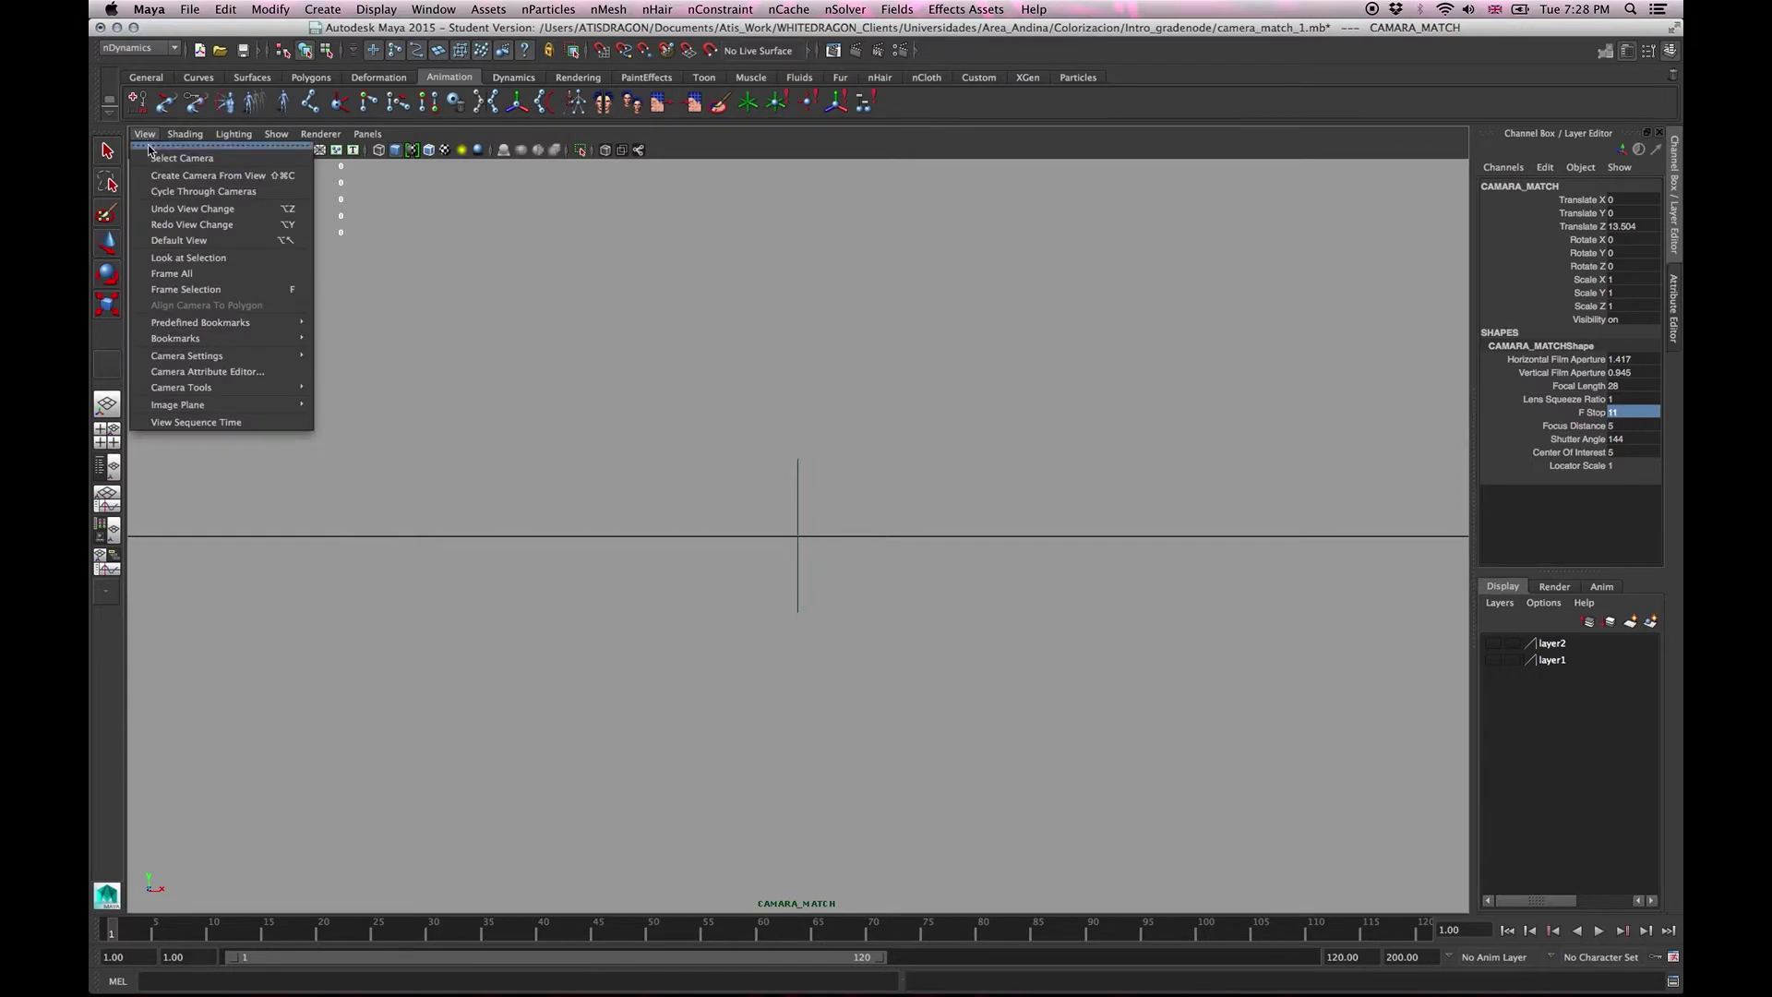
mouse_move(203, 407)
left_click(370, 417)
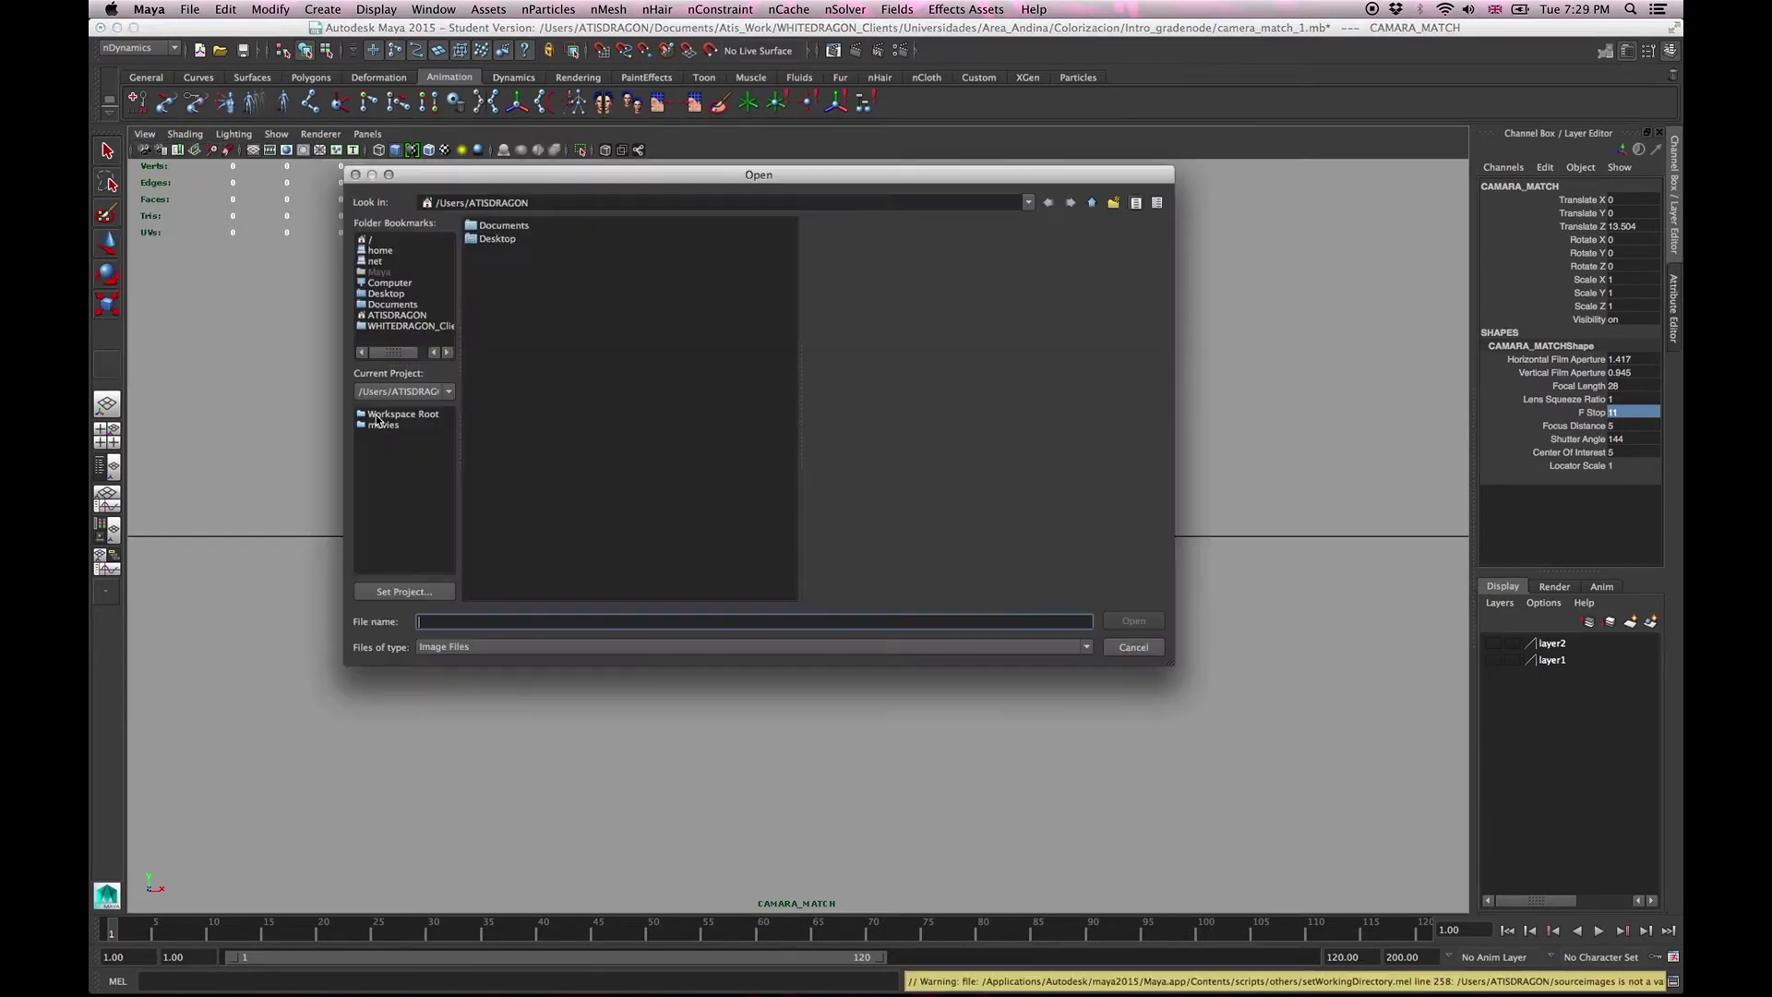
Browse to Intro_gradenode/renders and select bg_render_cm.jpg as the image plane image.
left_click_drag(694, 178, 724, 176)
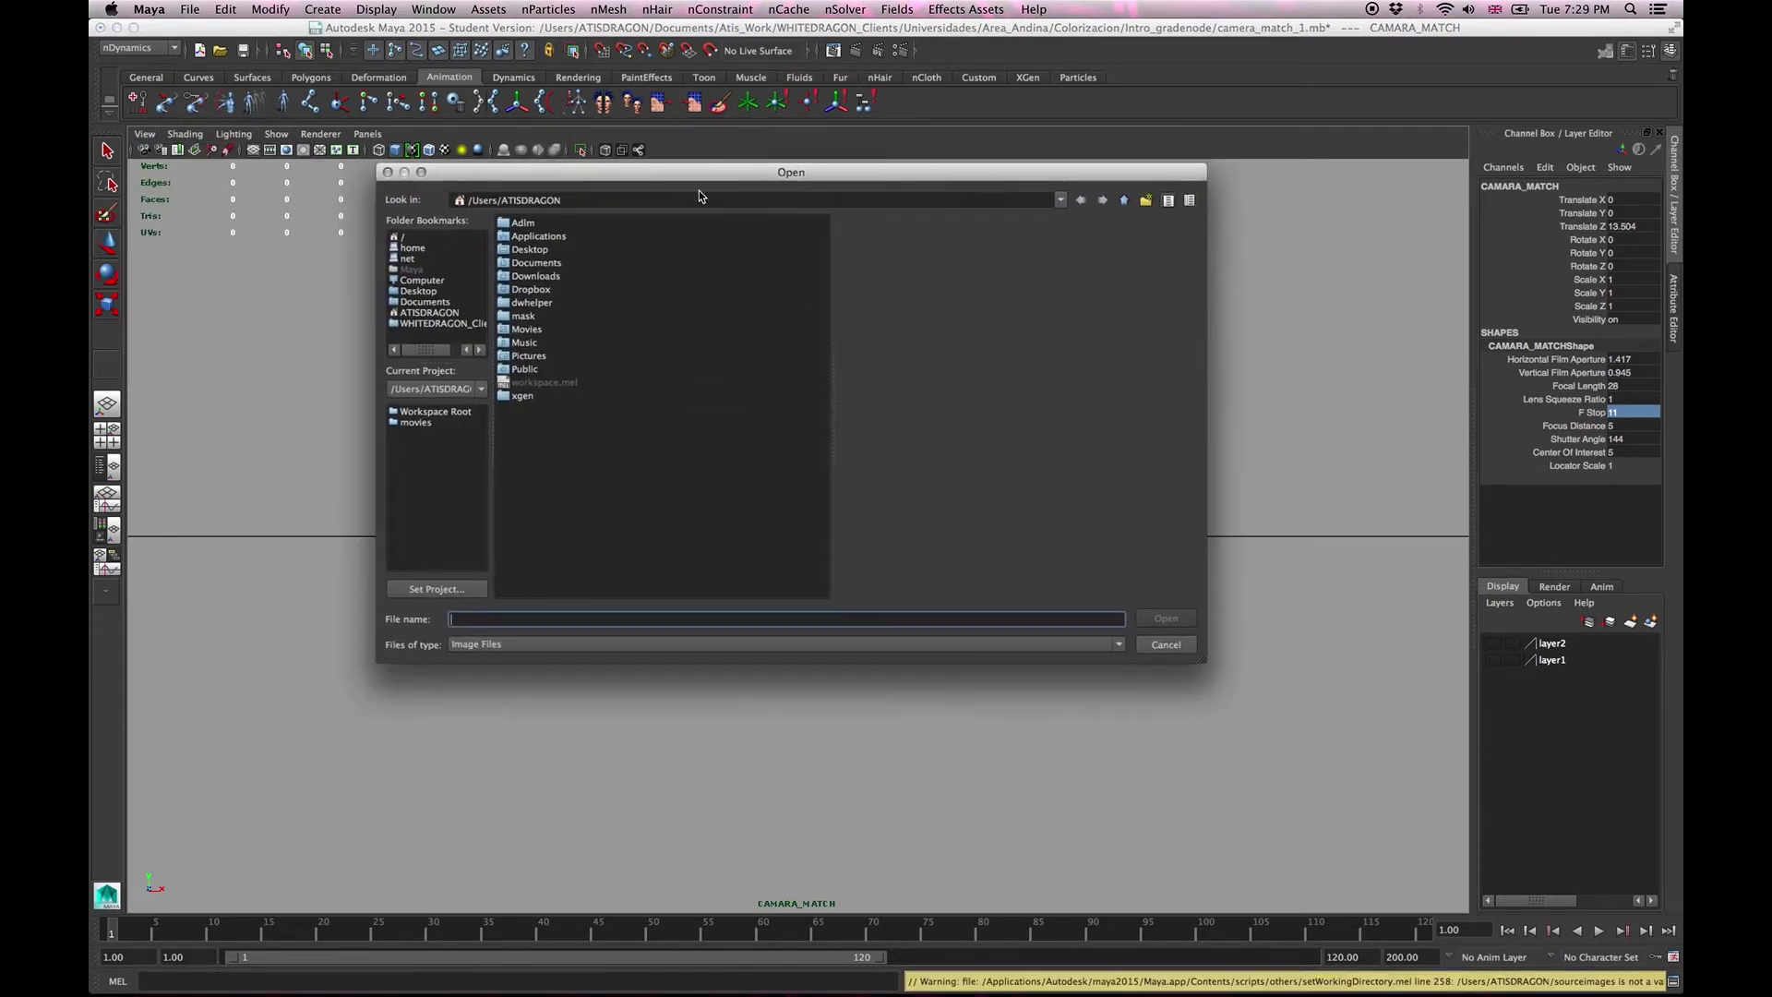
left_click(430, 324)
double_click(551, 396)
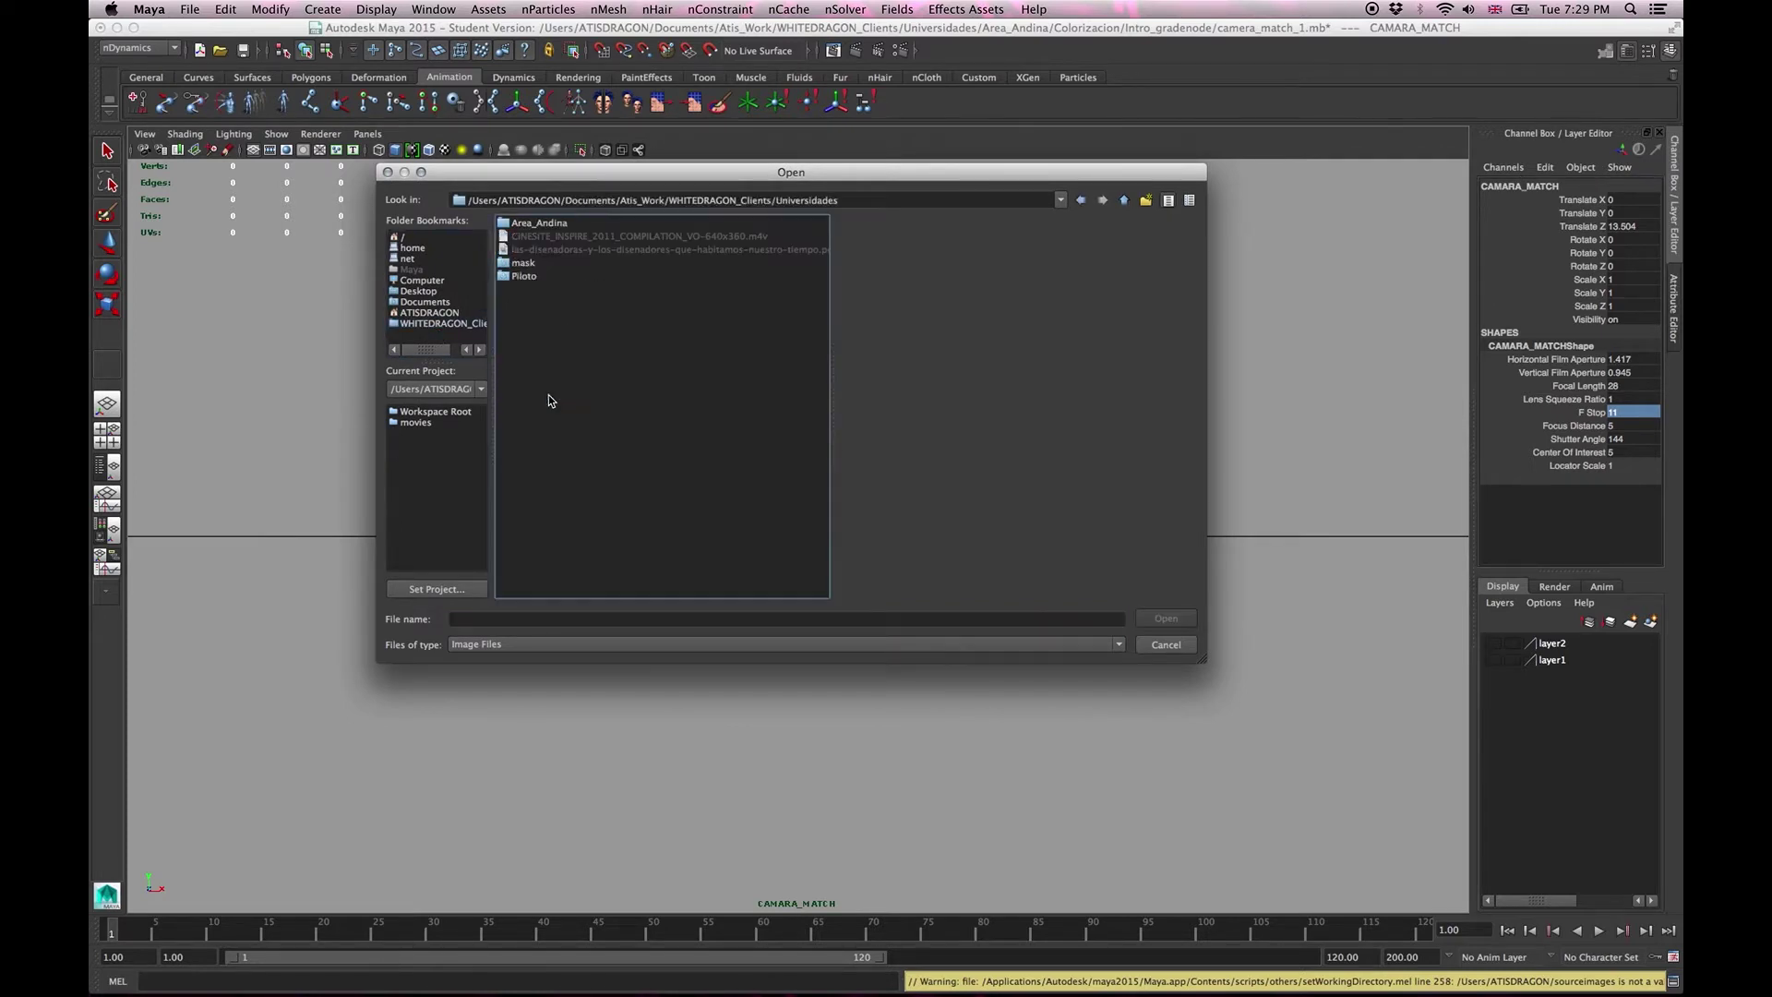
double_click(551, 225)
double_click(545, 289)
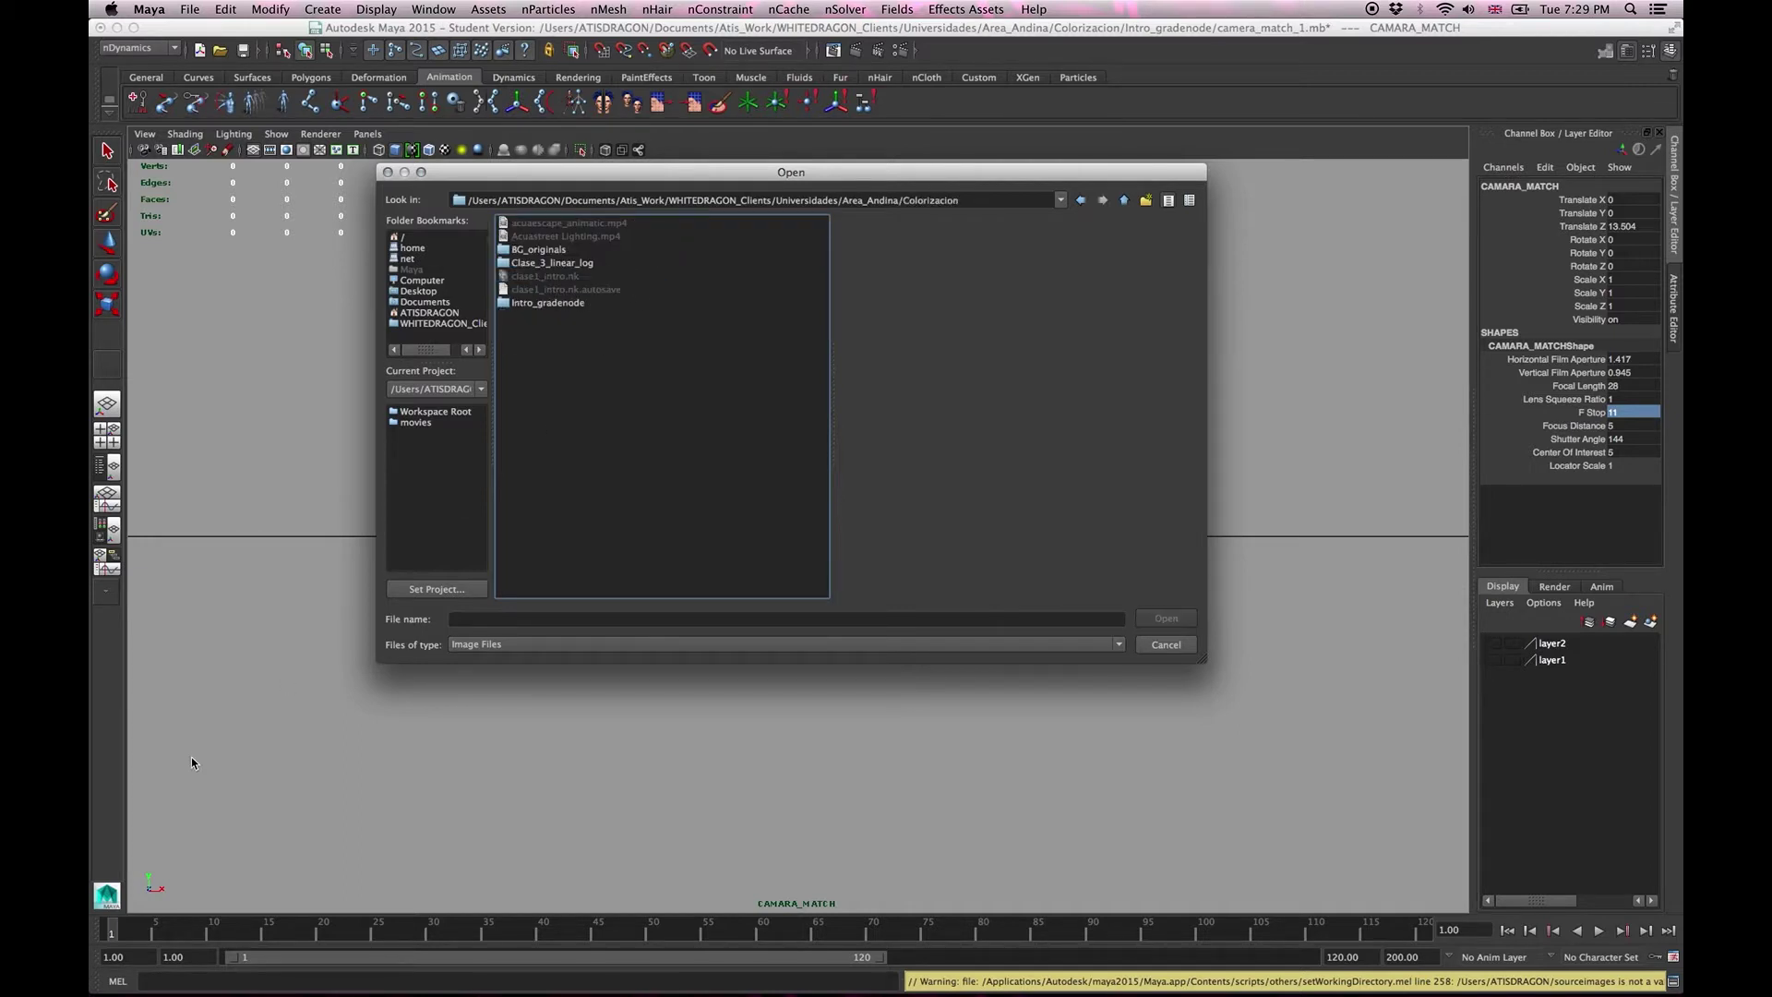
double_click(565, 302)
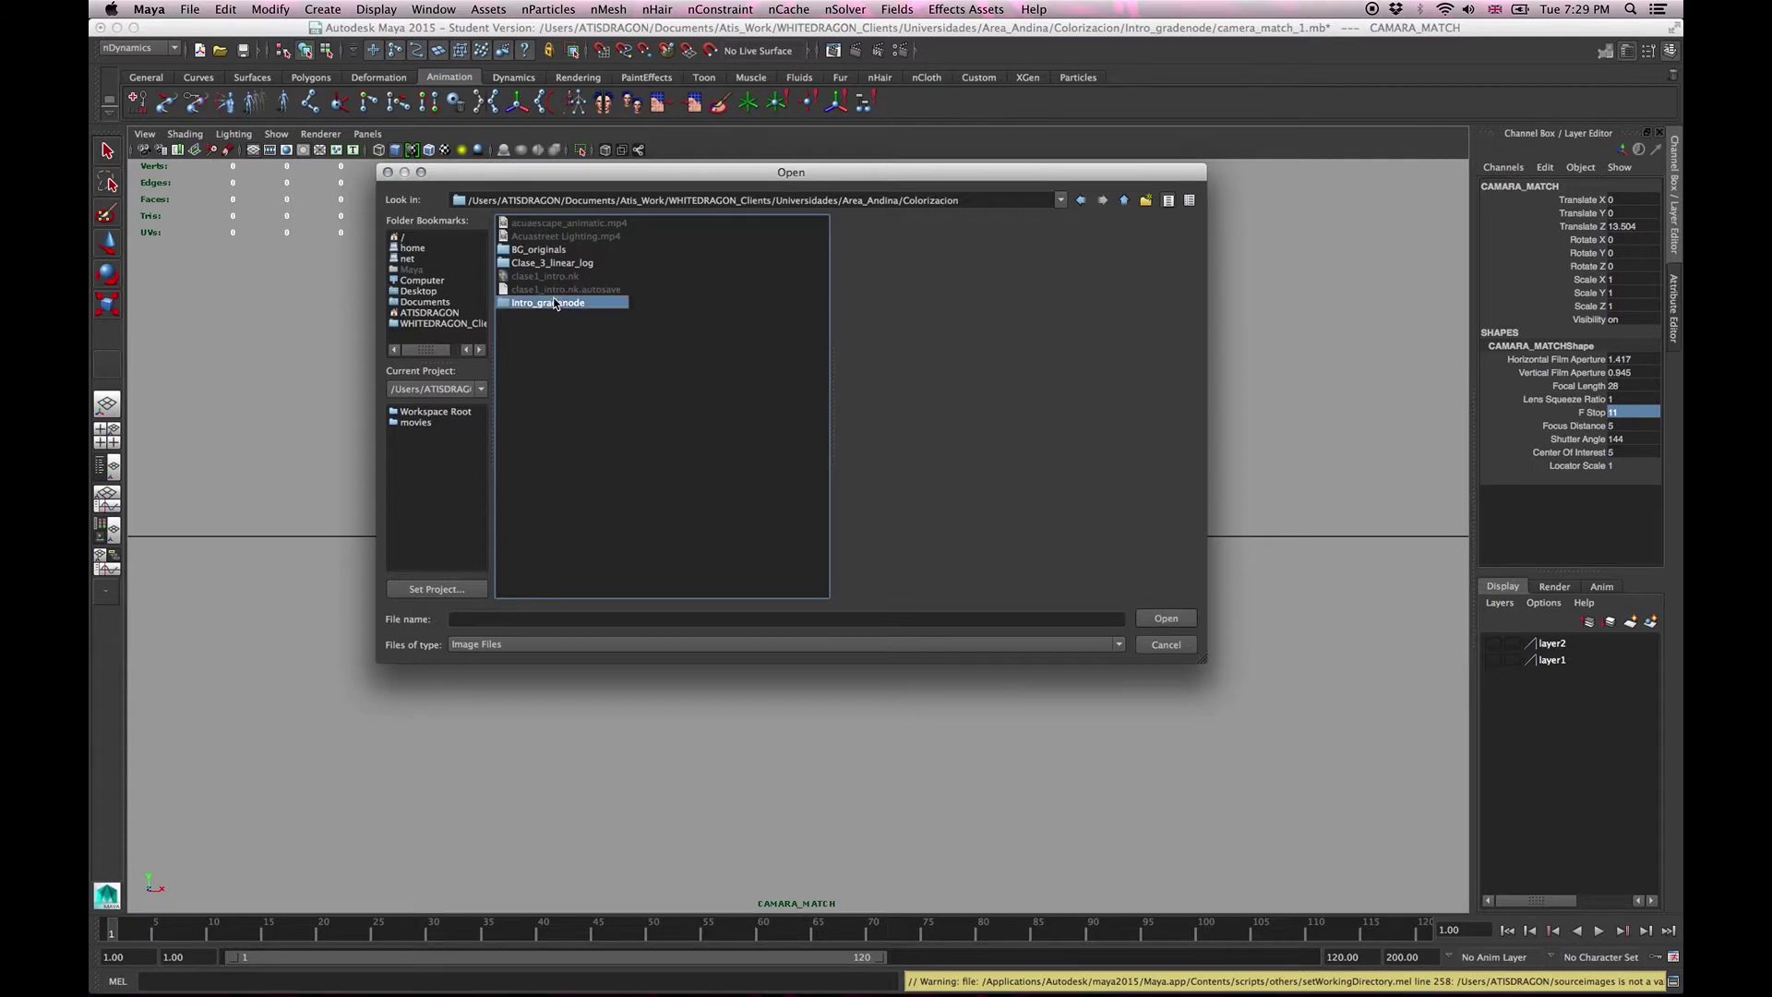
double_click(531, 316)
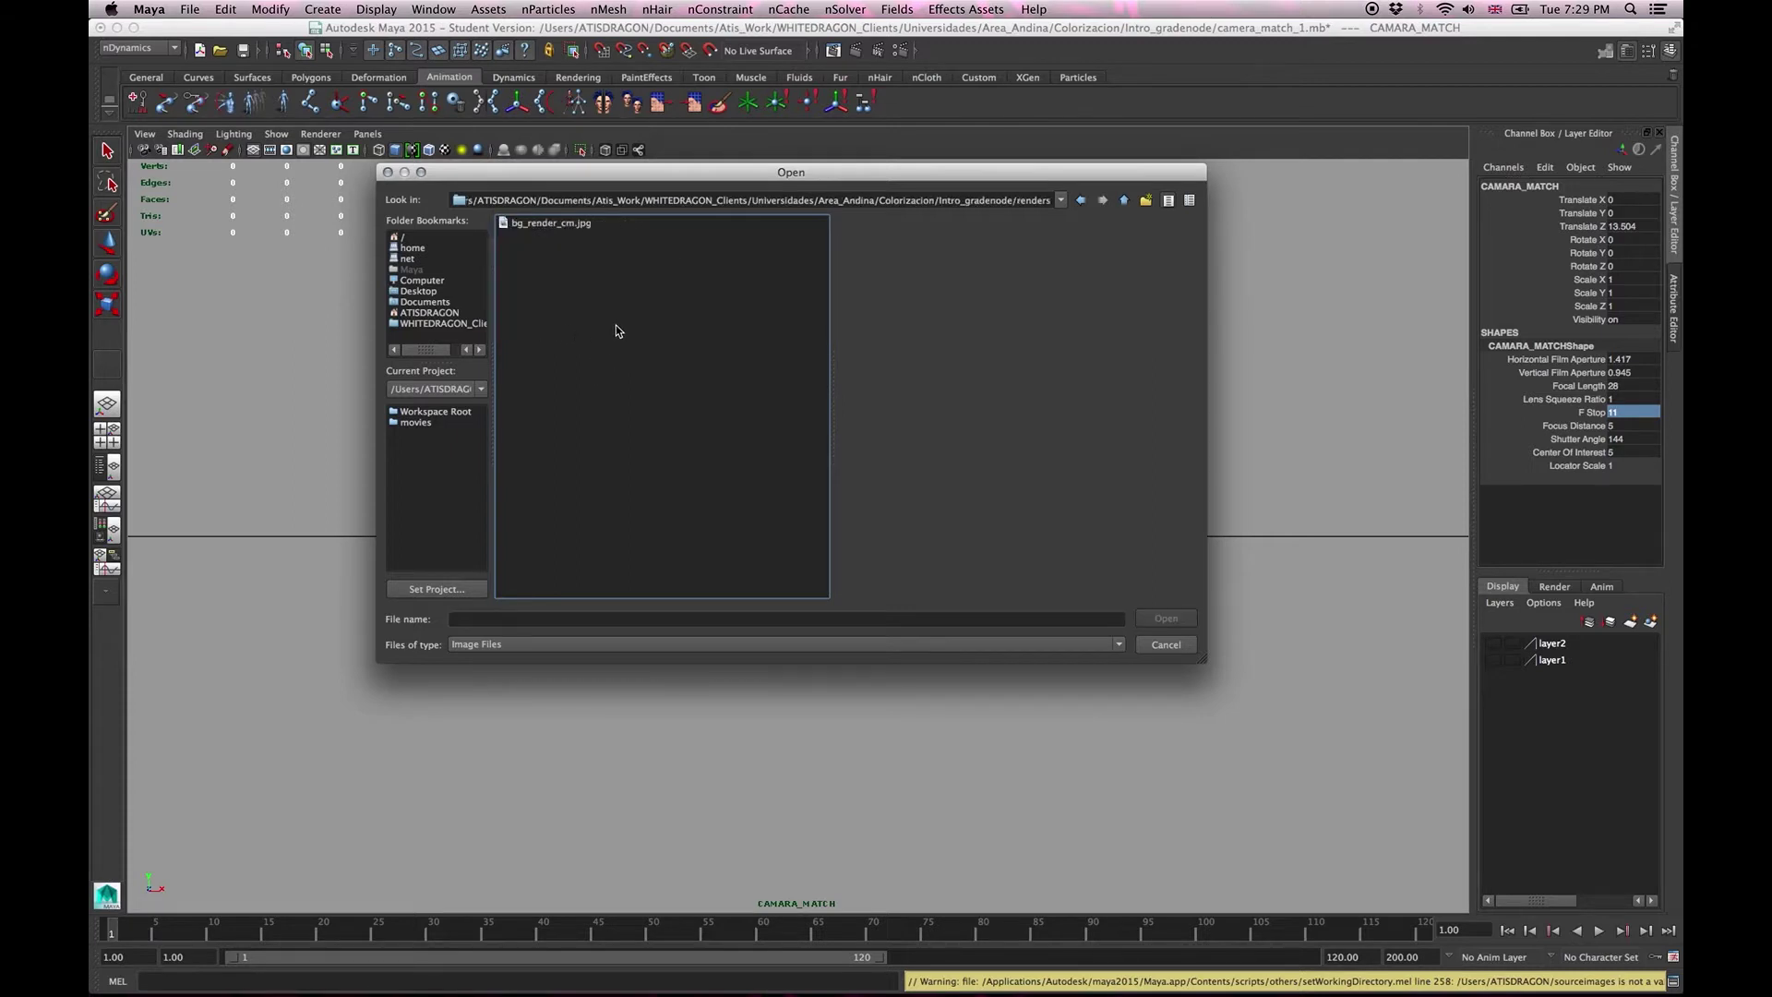
left_click(572, 229)
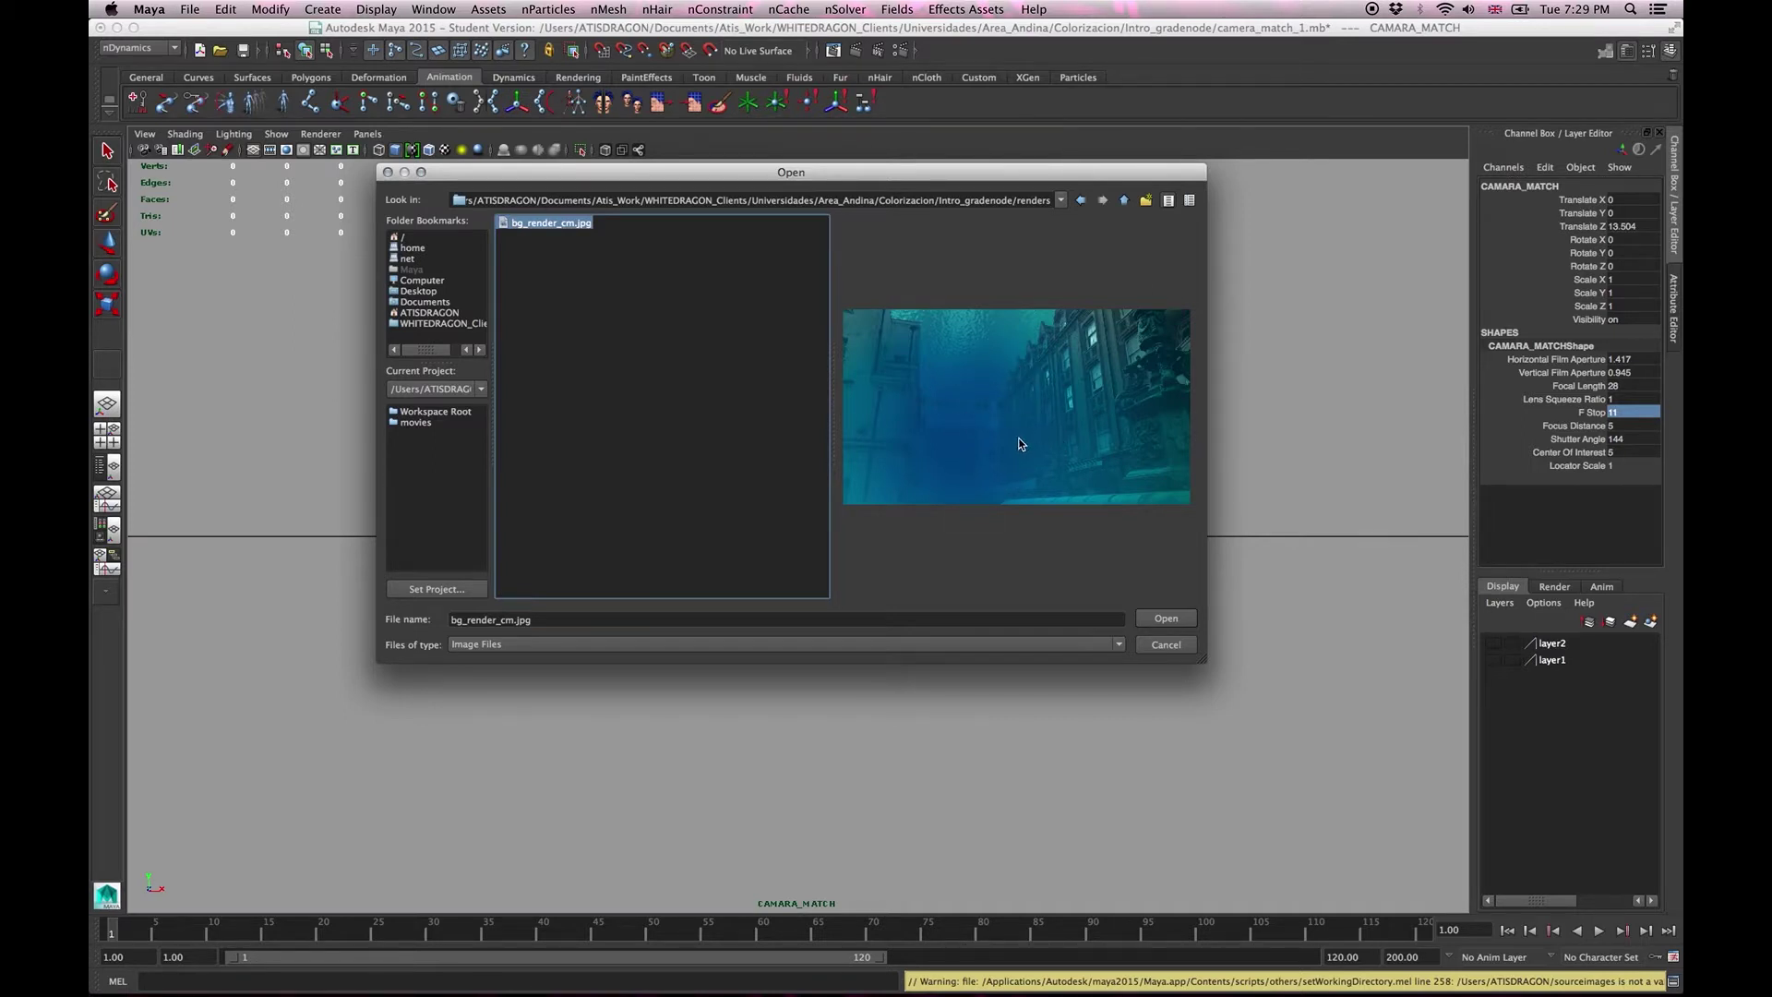
key("super+Tab")
key("super+Tab")
key("super+Tab")
key("super+Tab")
key("super+Tab")
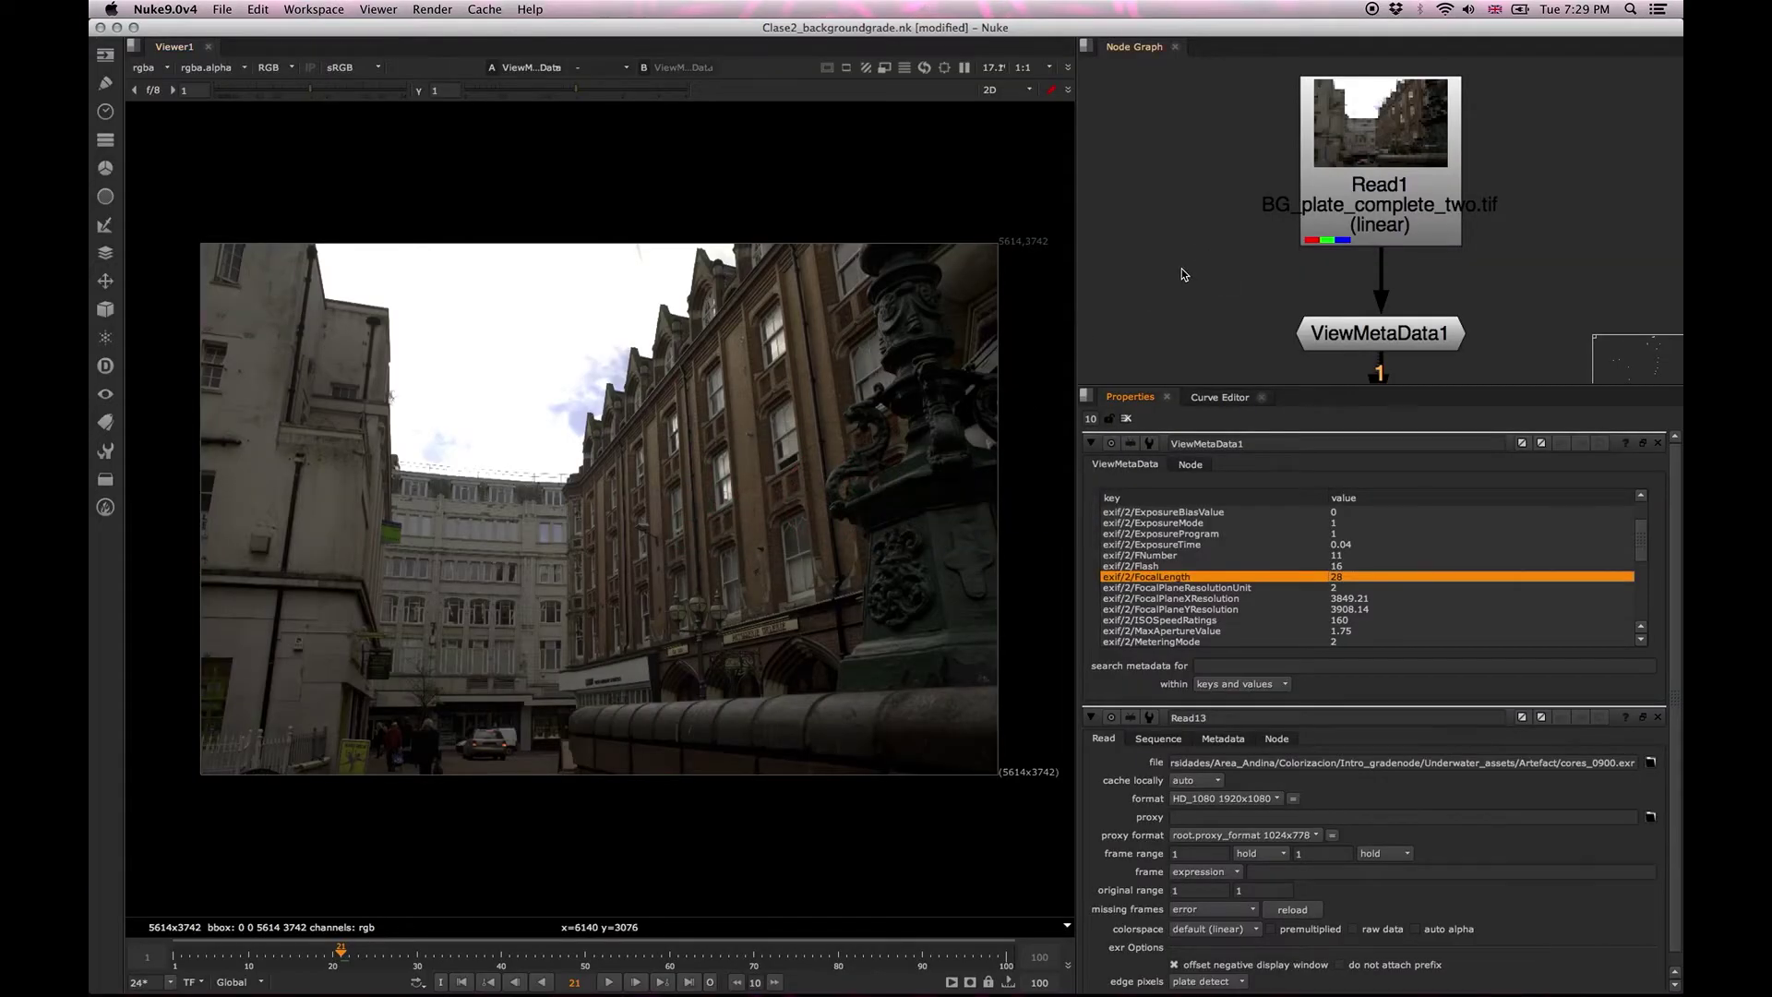
Delete the old Write1 under Crop3, add a new Write node and view its HD_1080 graded output.
scroll(1200, 259, "down", 5)
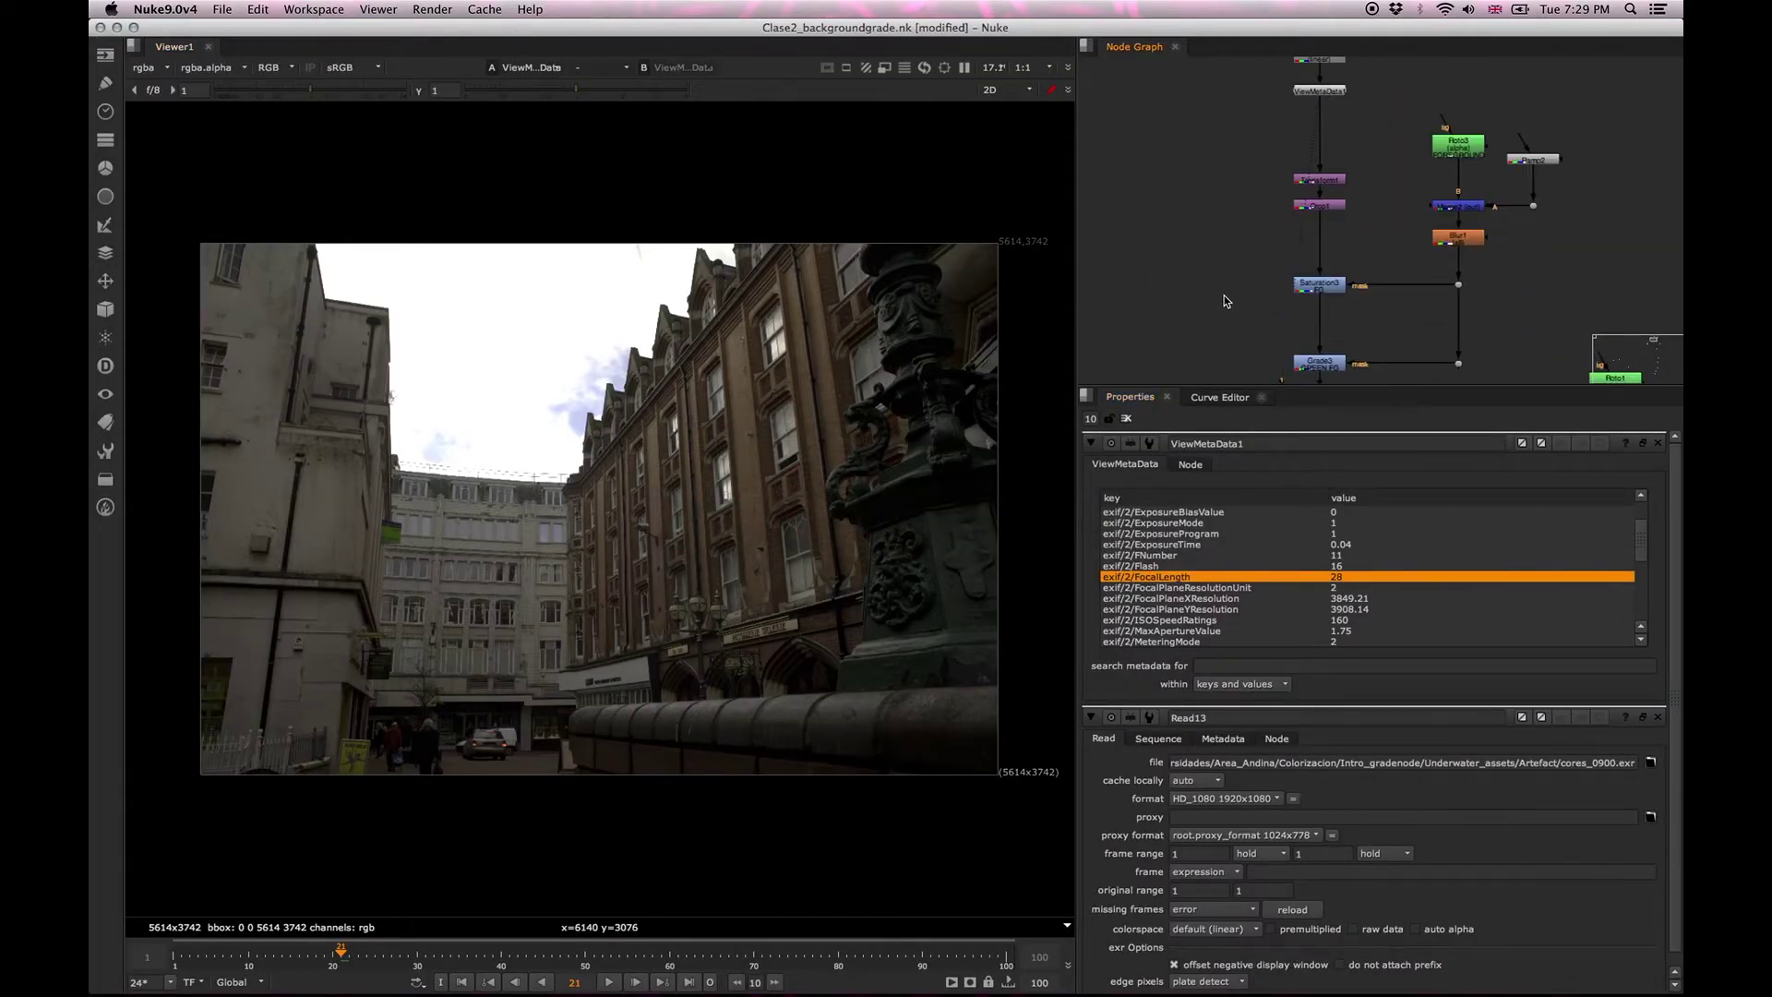
scroll(1231, 135, "down", 5)
scroll(1228, 123, "down", 5)
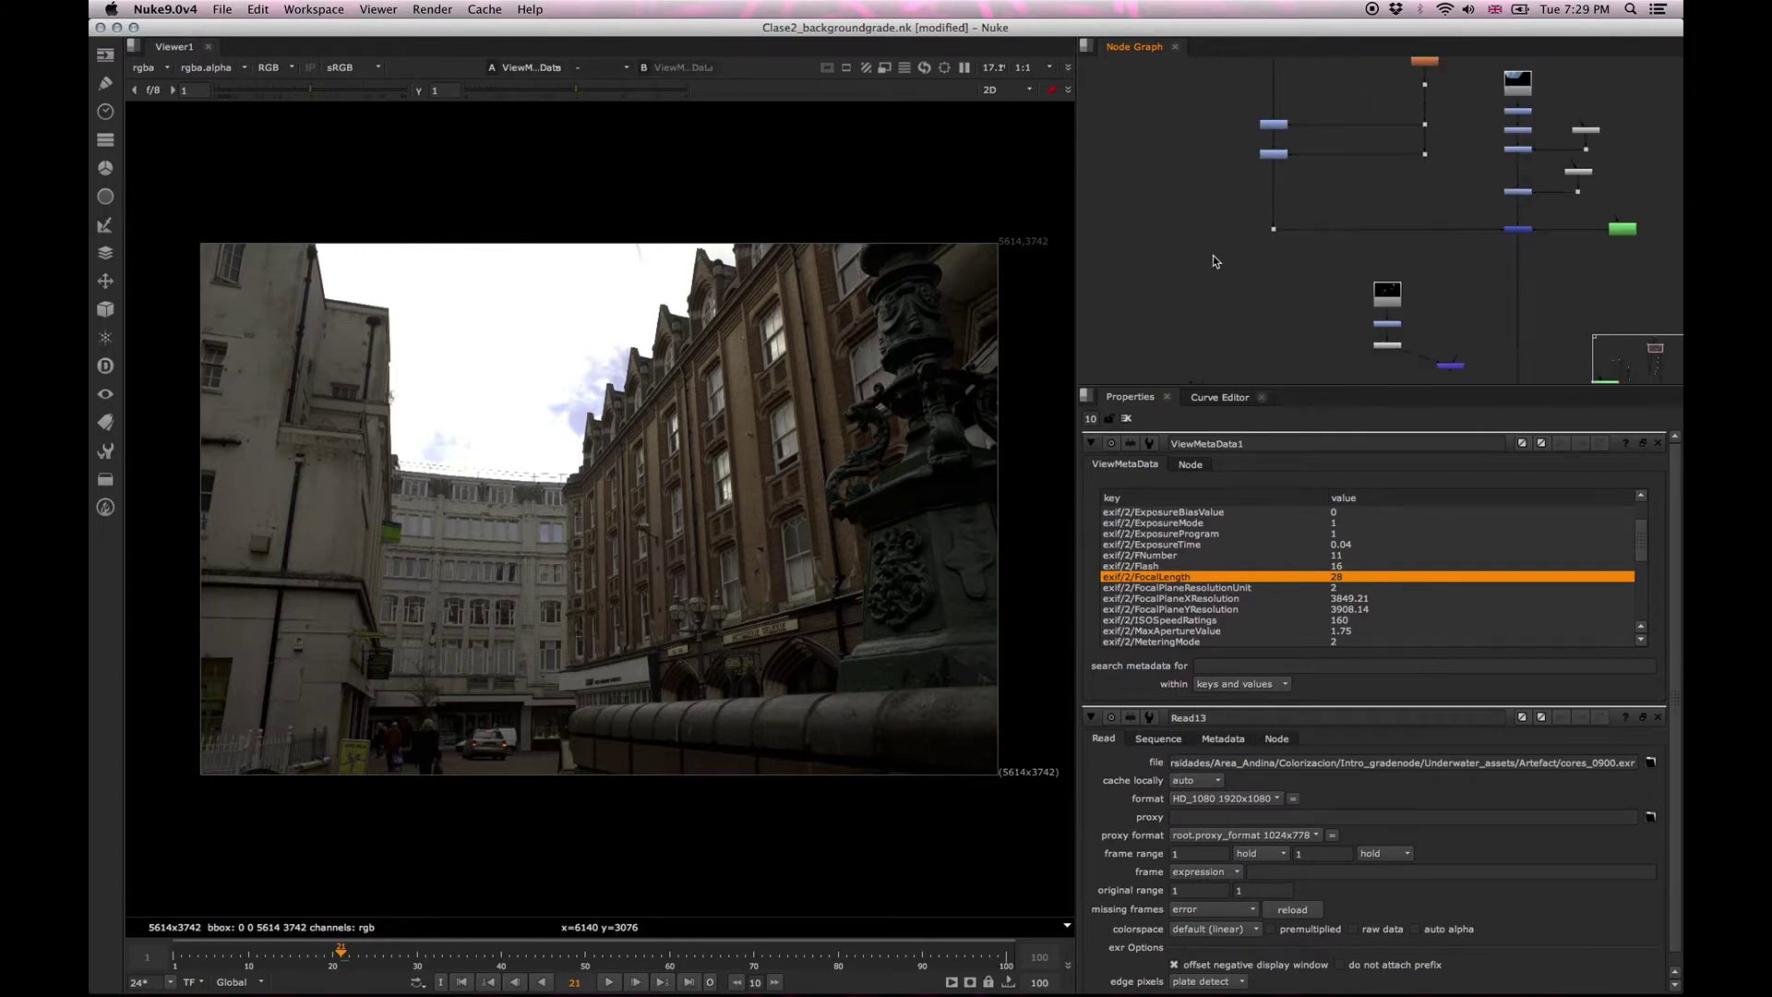
scroll(1238, 282, "down", 5)
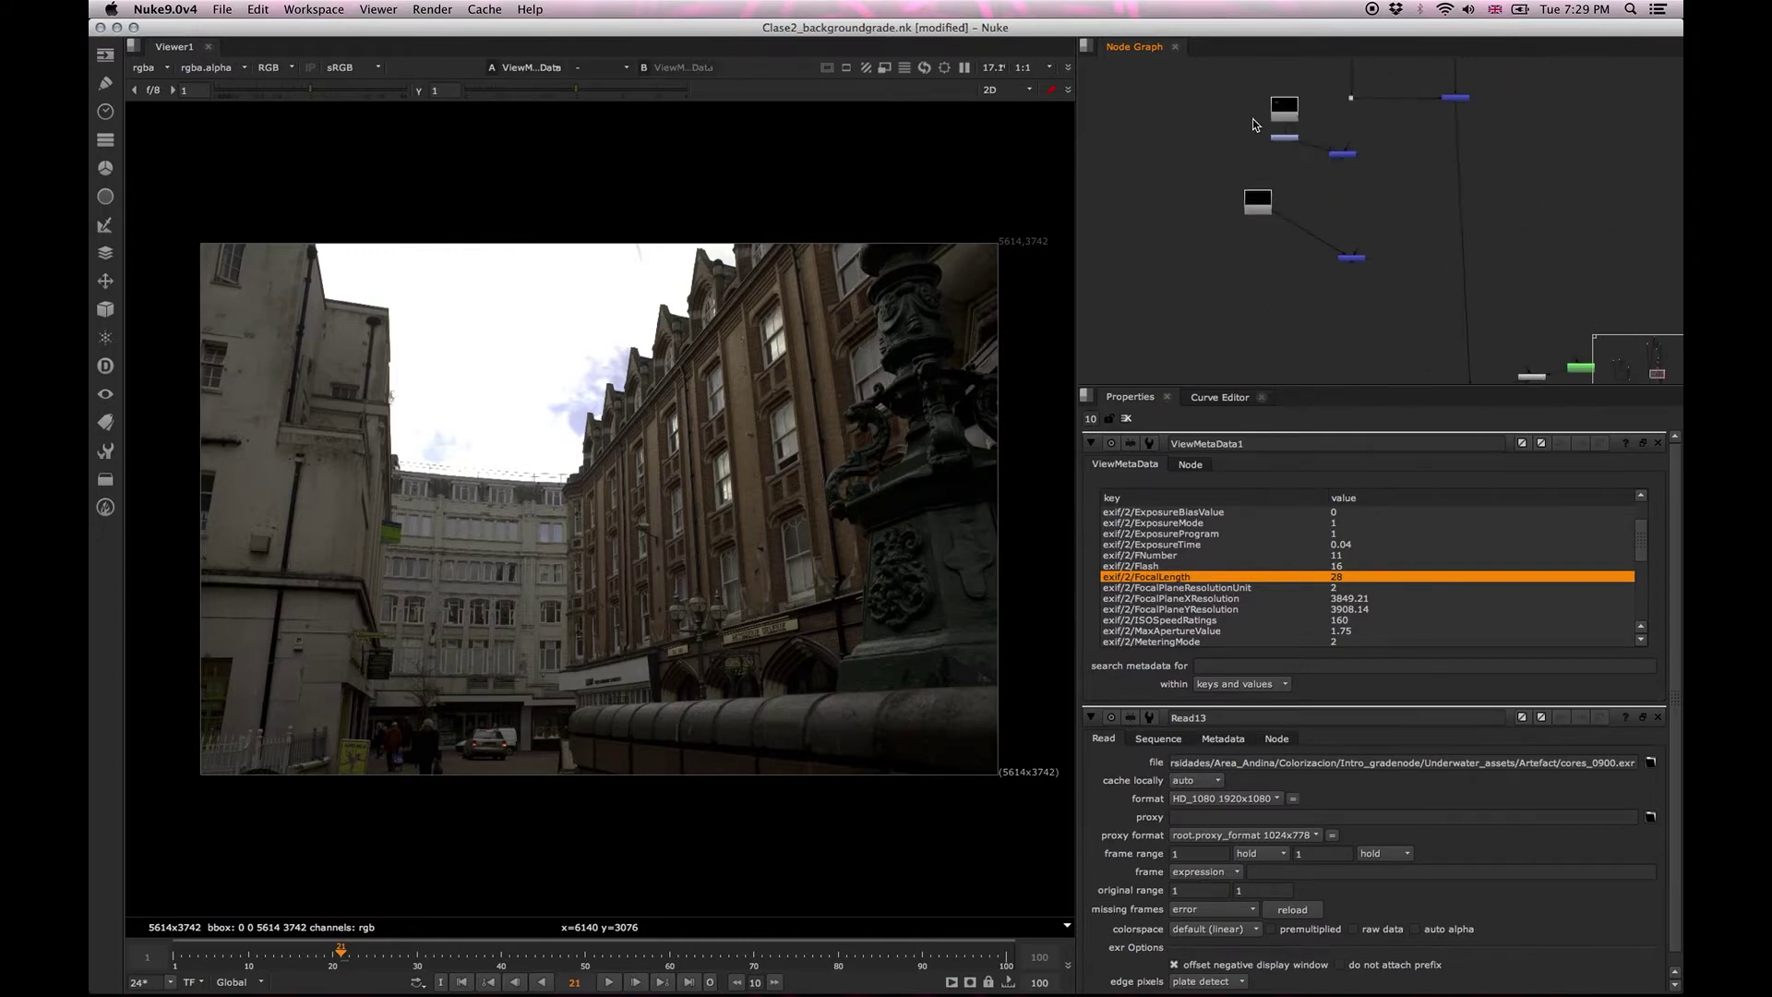
scroll(1289, 222, "up", 5)
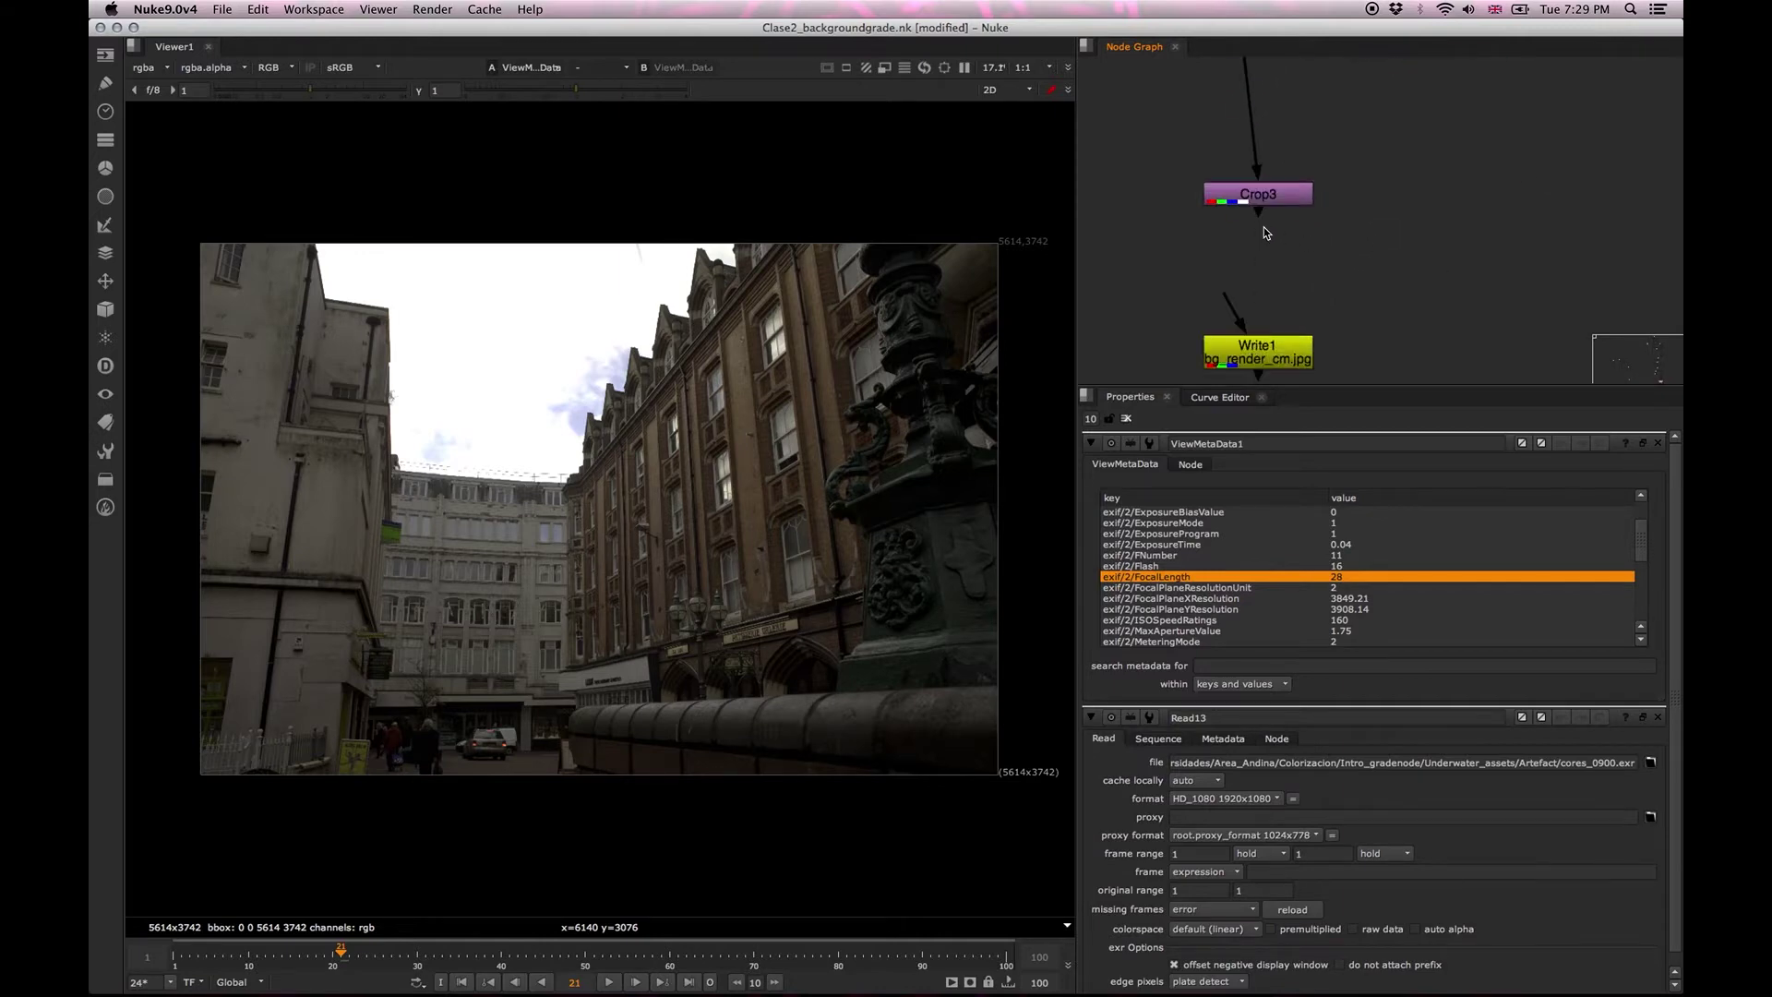
left_click_drag(1259, 359, 1344, 290)
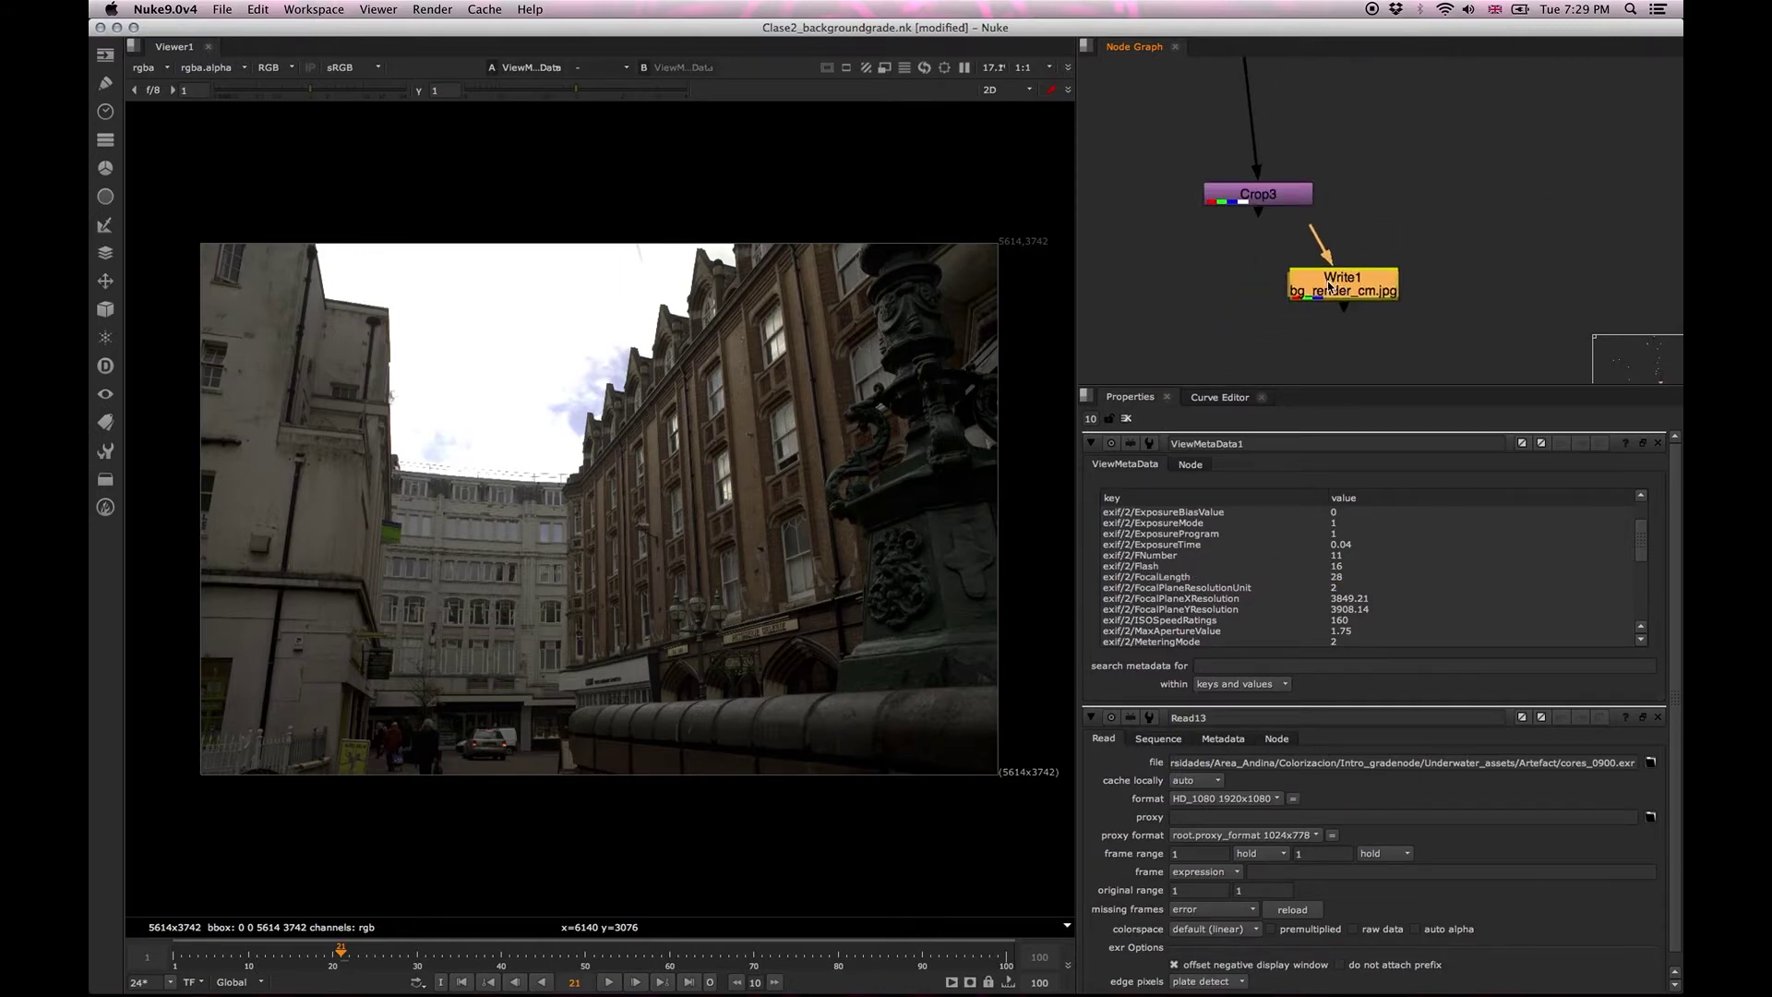
key("Delete")
key("w")
left_click_drag(1279, 230, 1278, 268)
key("1")
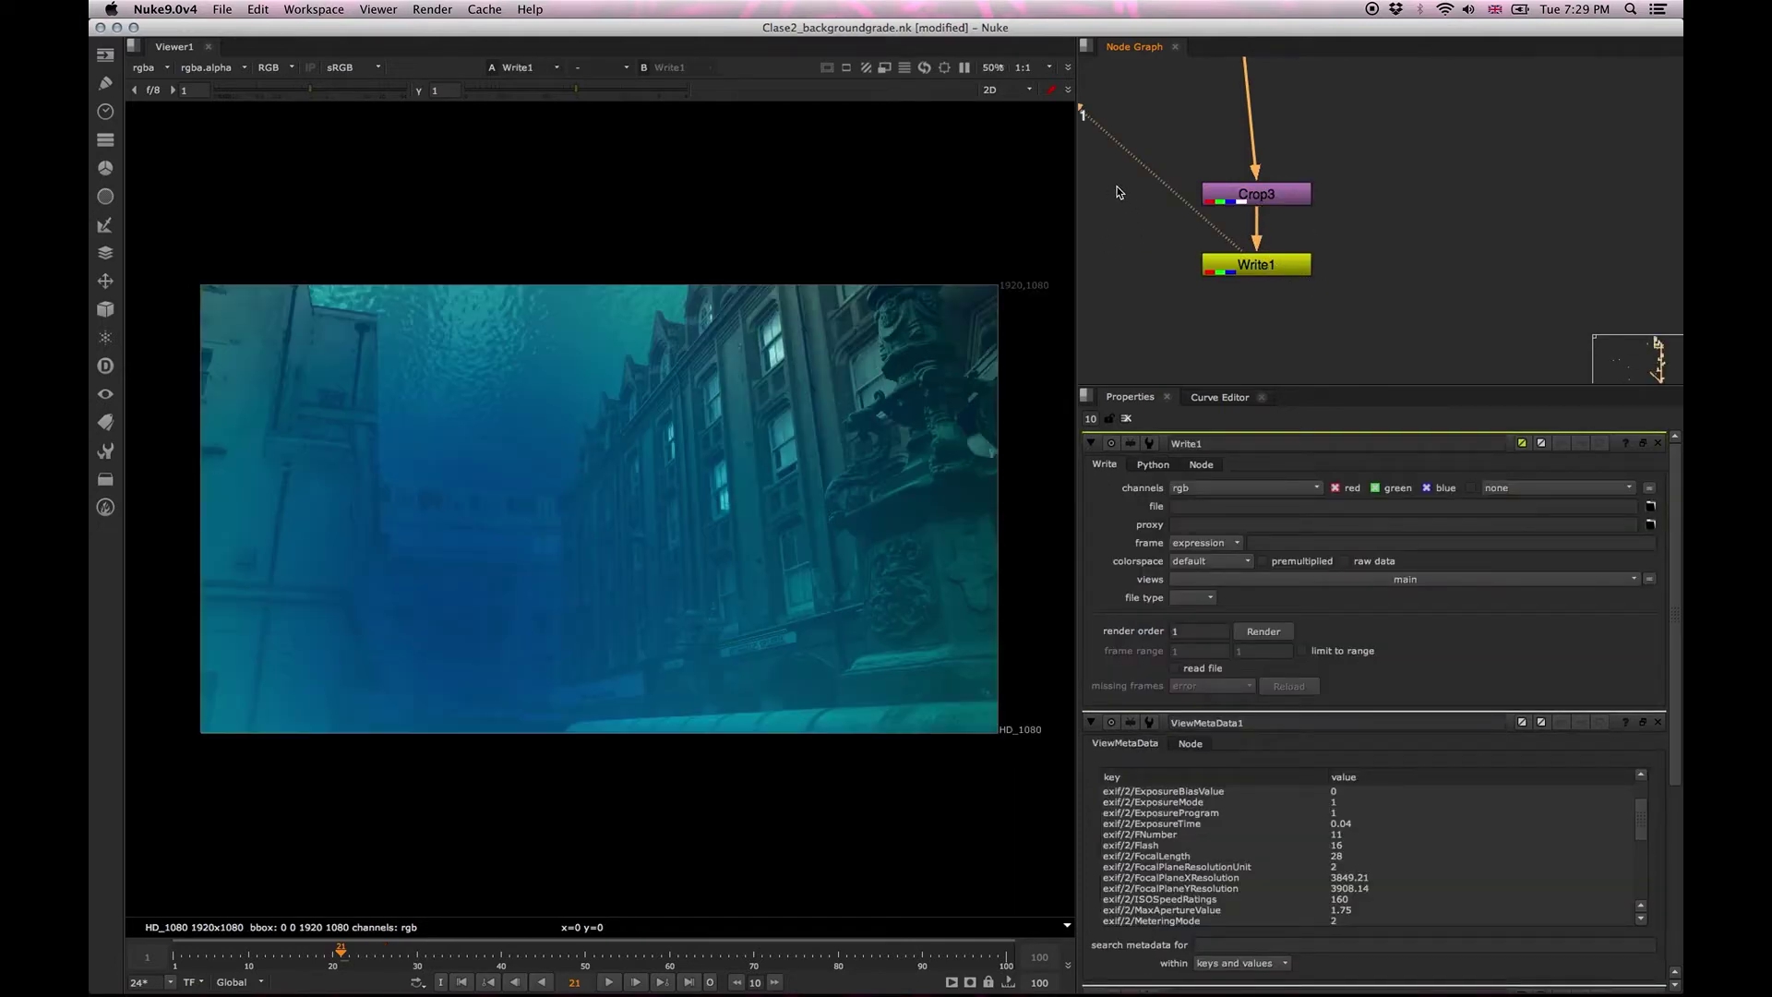
left_click_drag(1248, 265, 1254, 279)
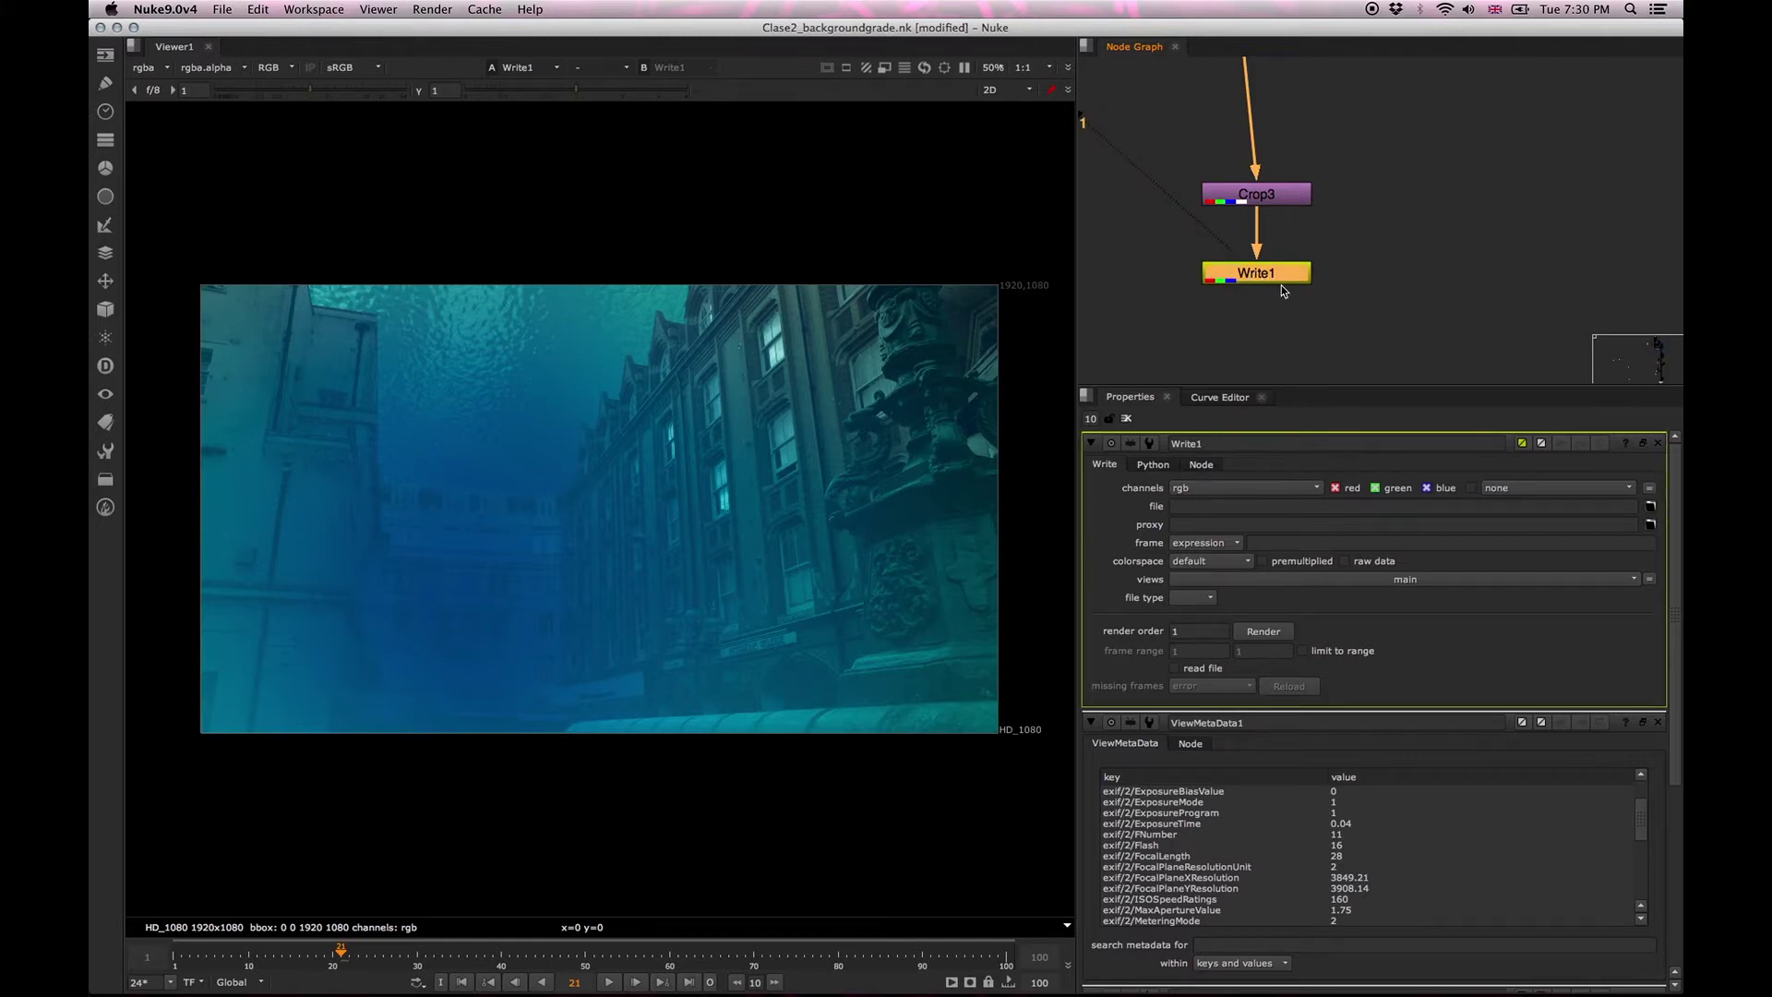
Set Write1's output file to TEST.jpg in the Desktop folder.
left_click(1651, 521)
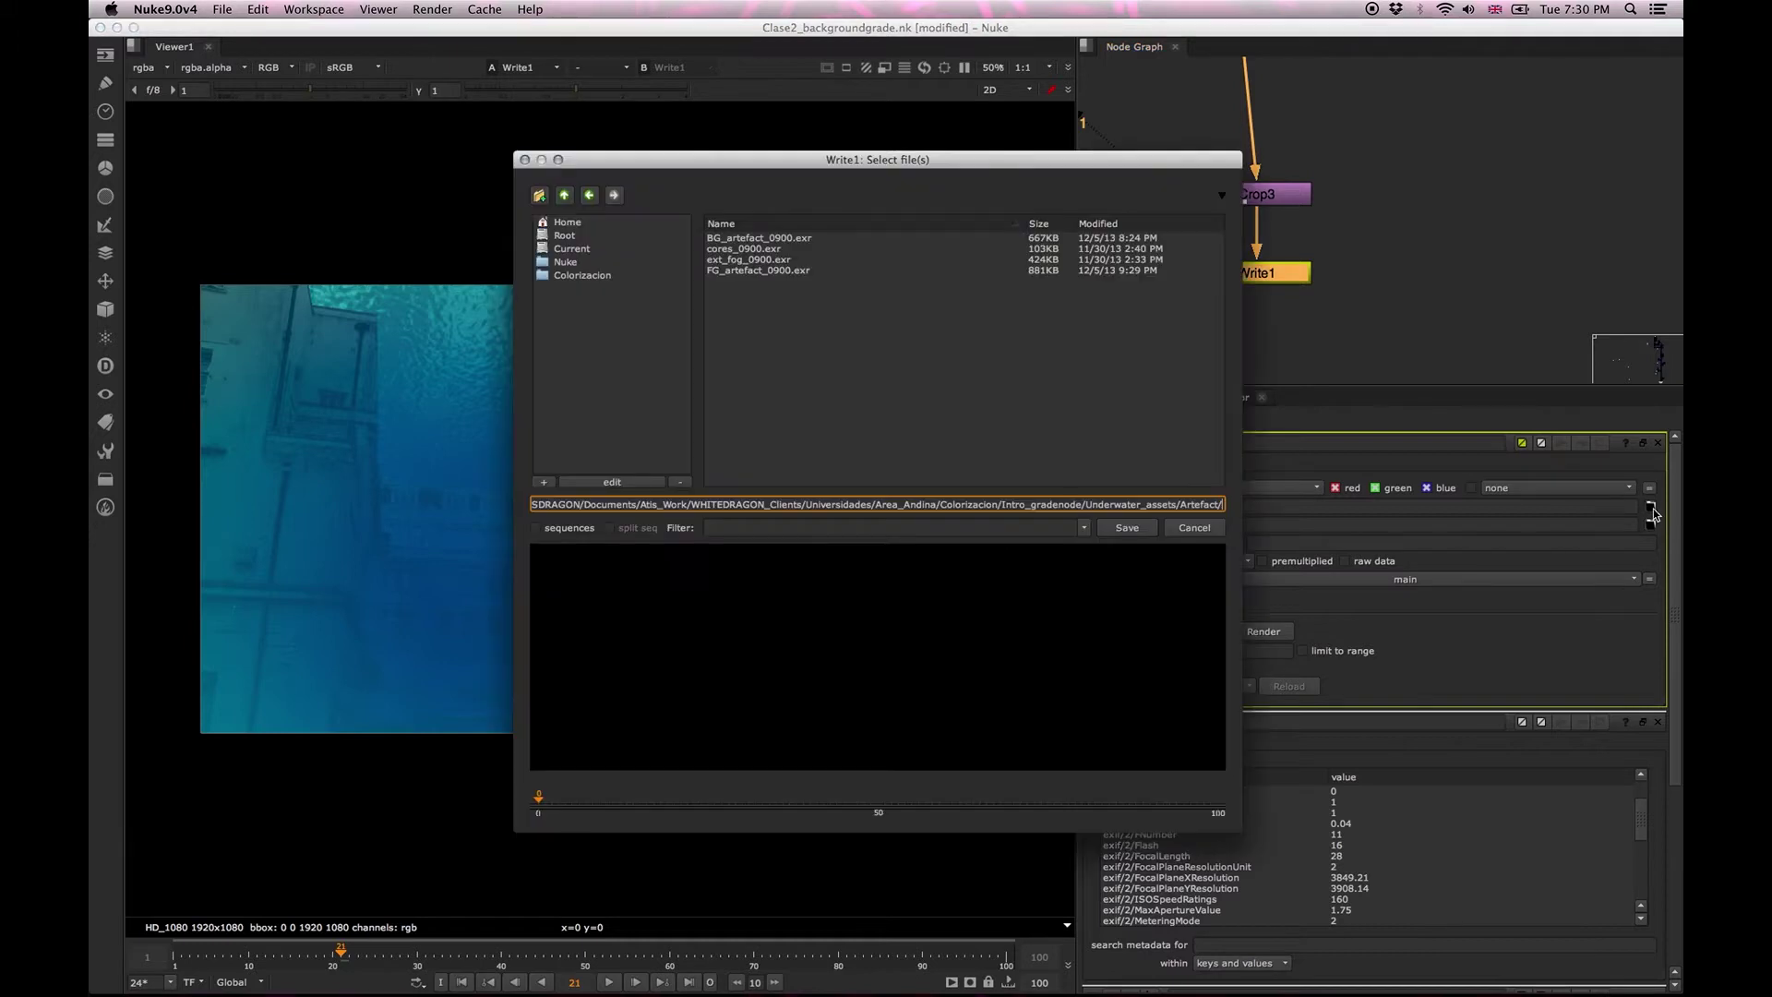
left_click(573, 224)
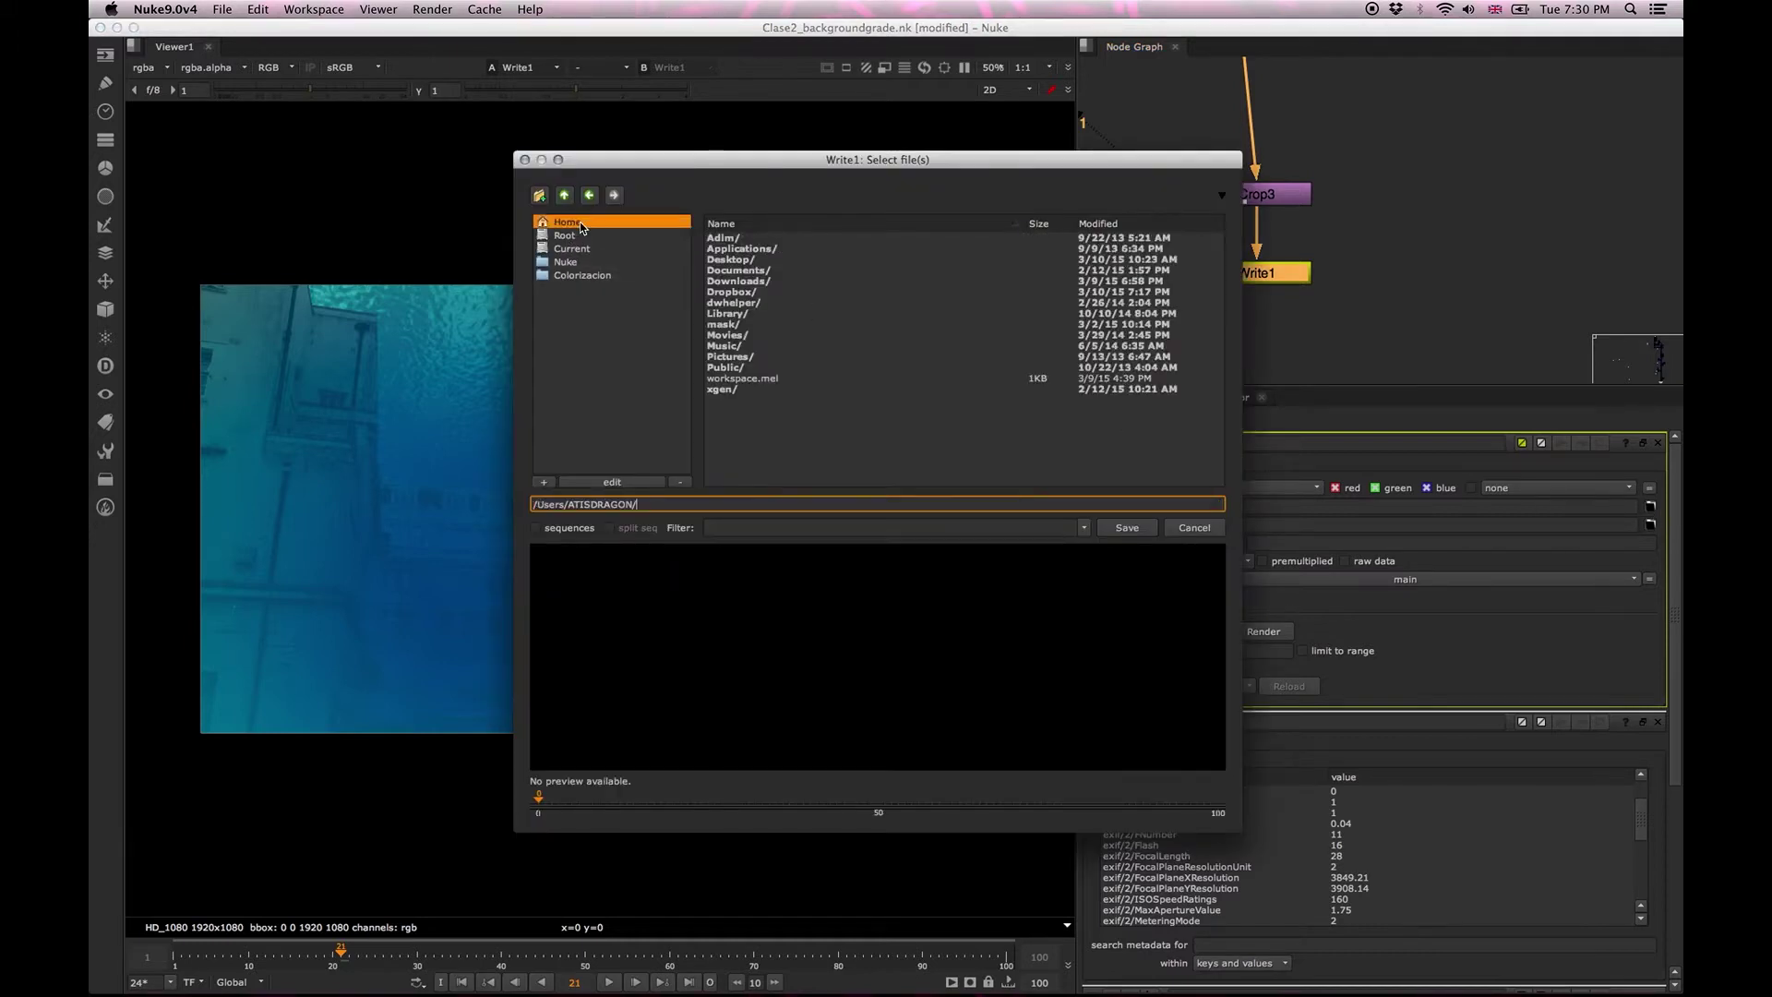
double_click(756, 268)
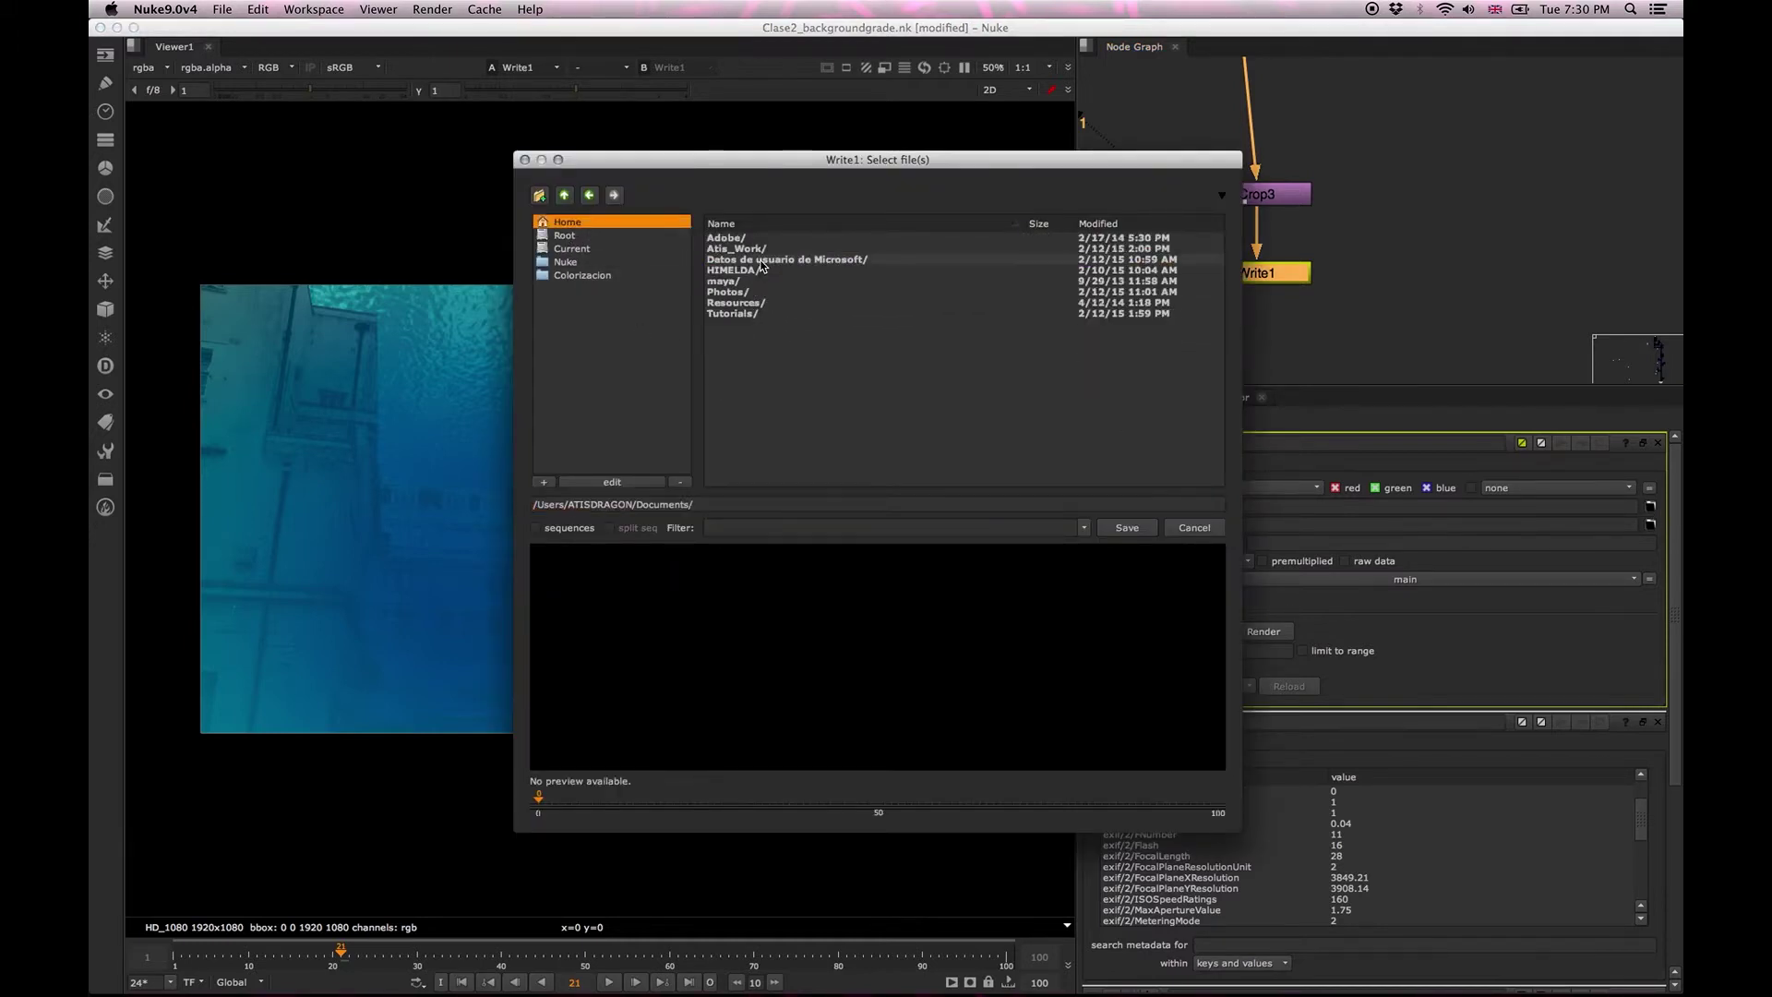
left_click(621, 222)
left_click(738, 262)
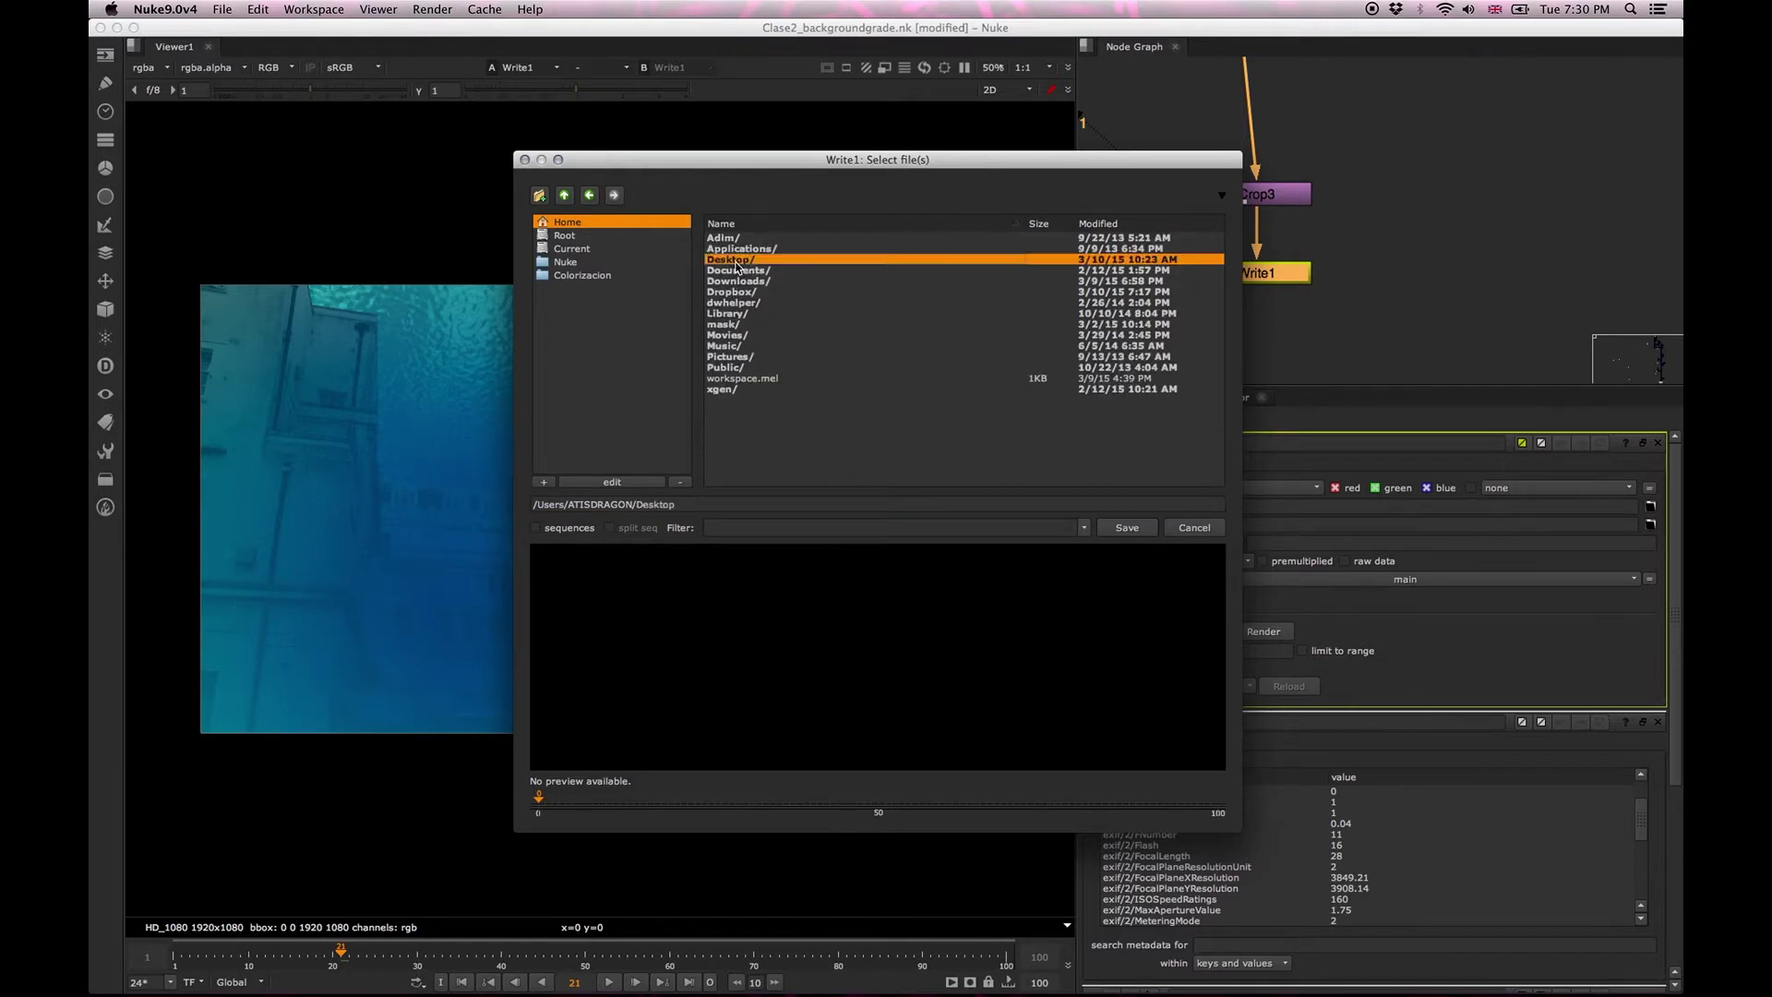
double_click(737, 263)
left_click(762, 503)
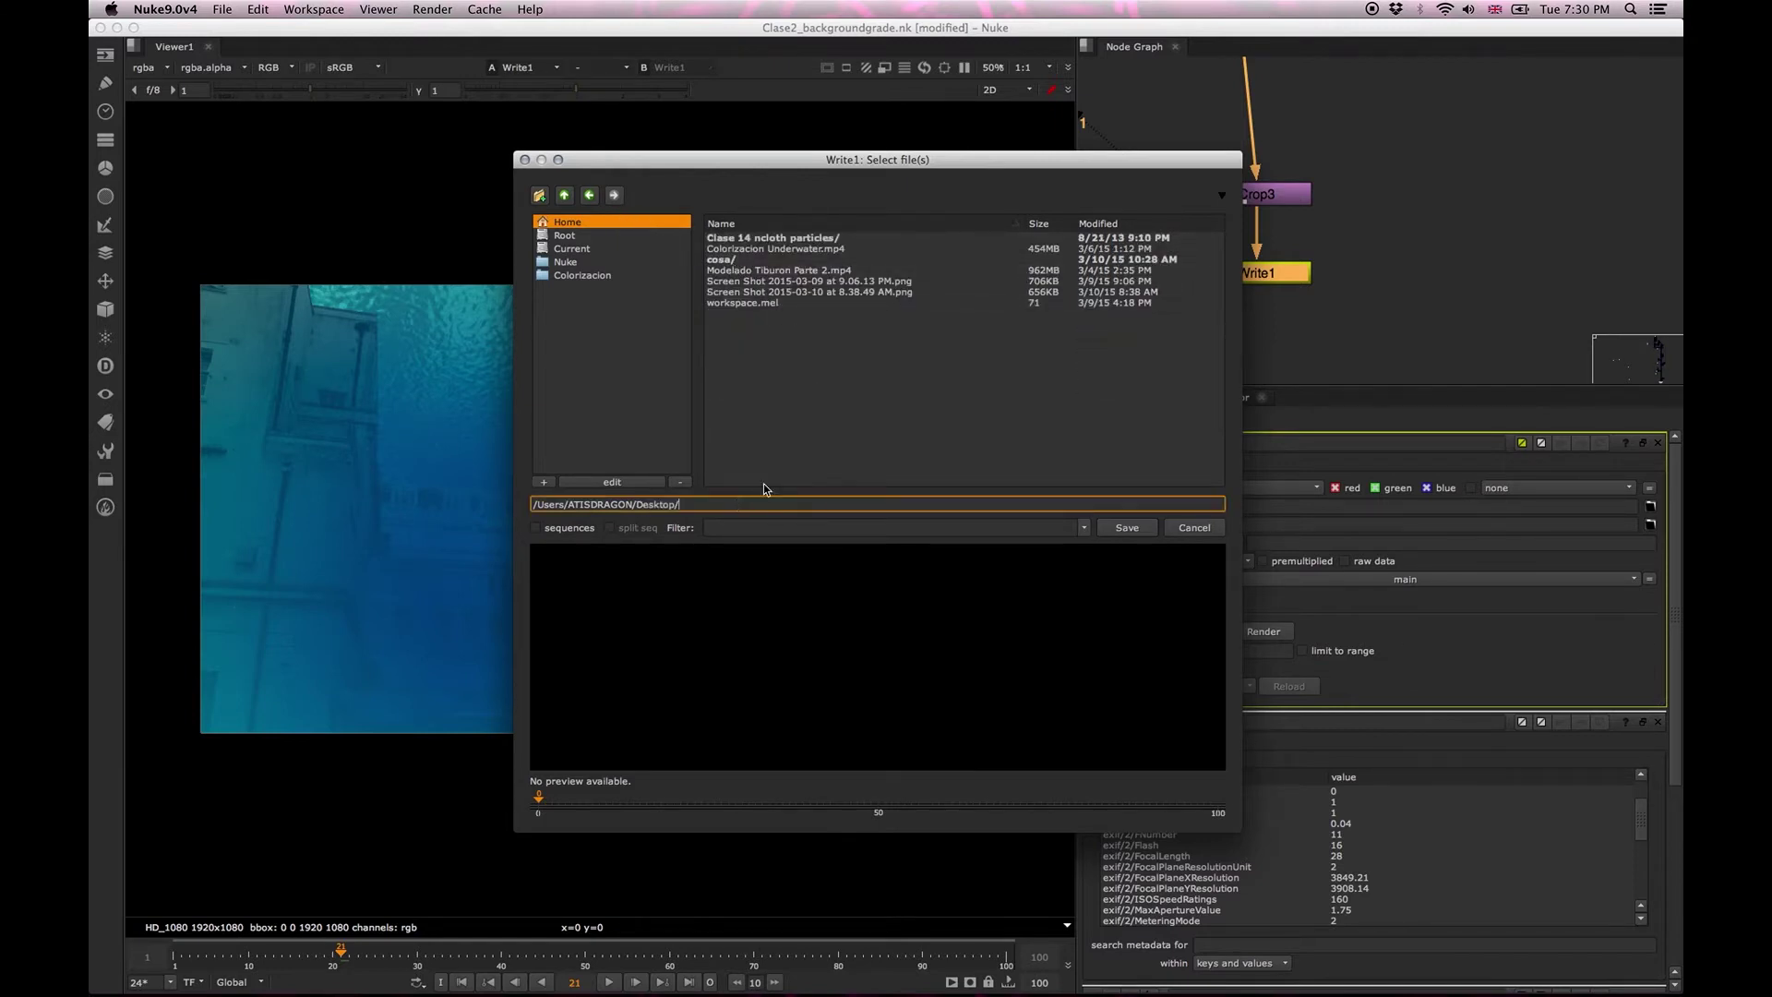
type("TEST_")
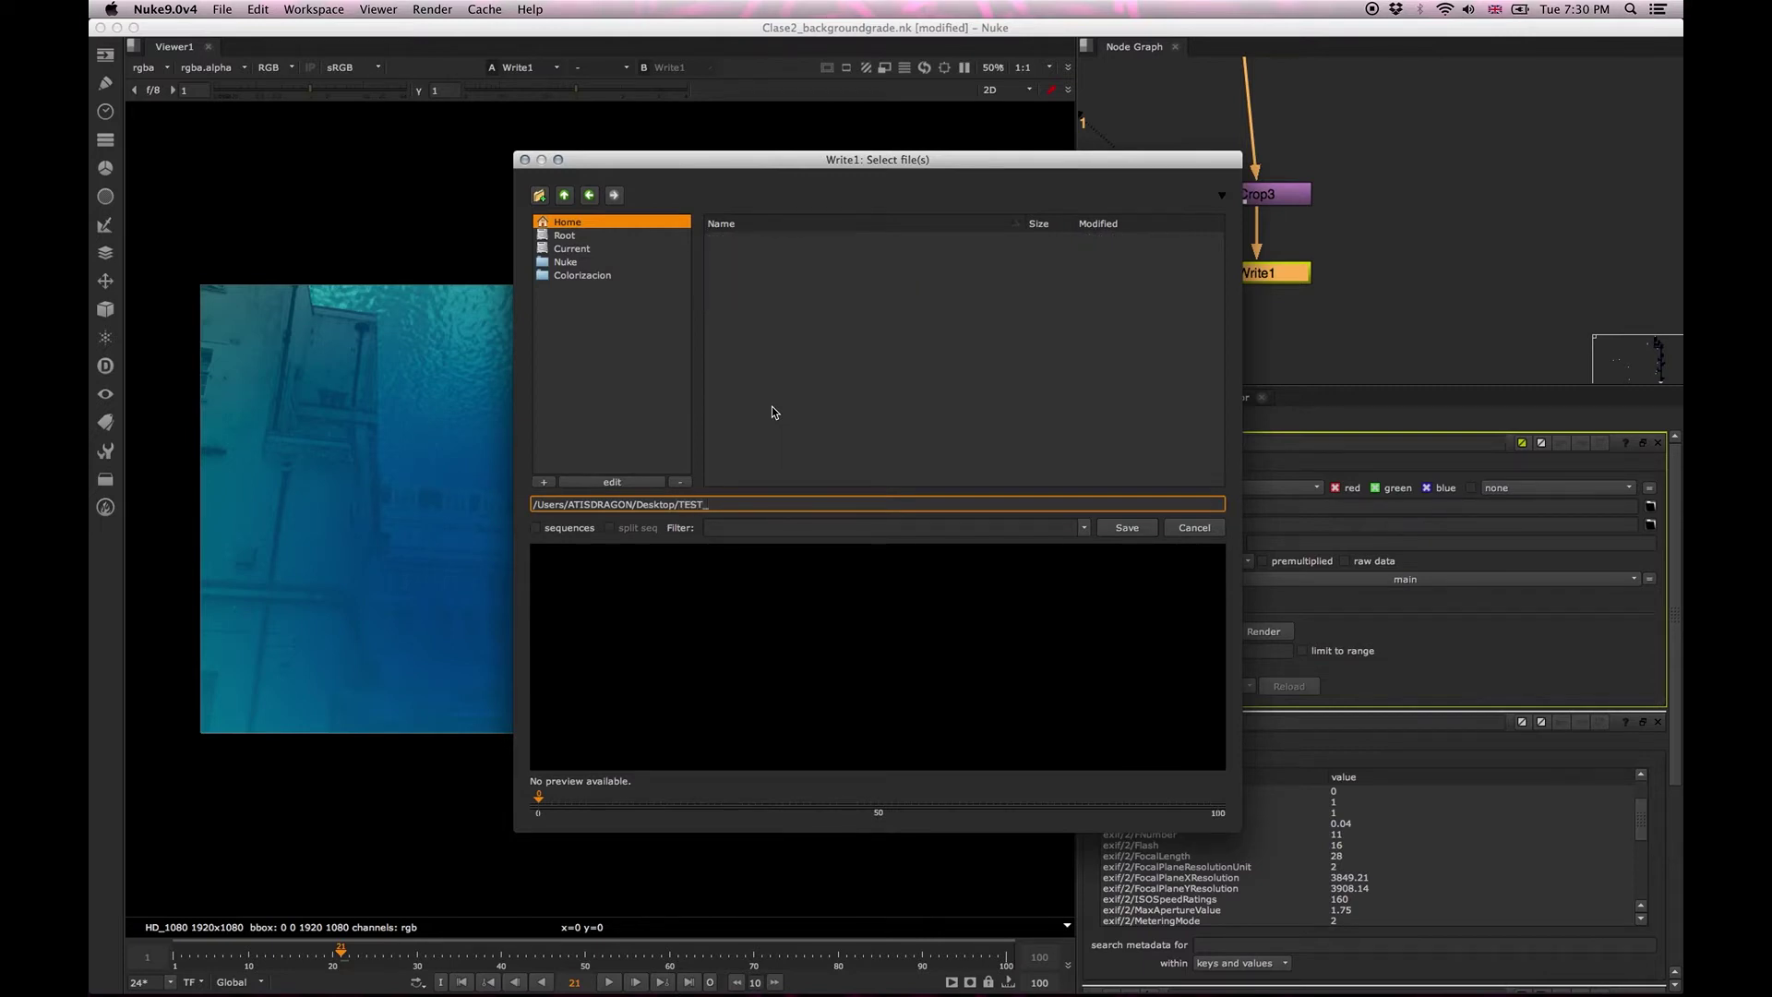
key("BackSpace")
type("/")
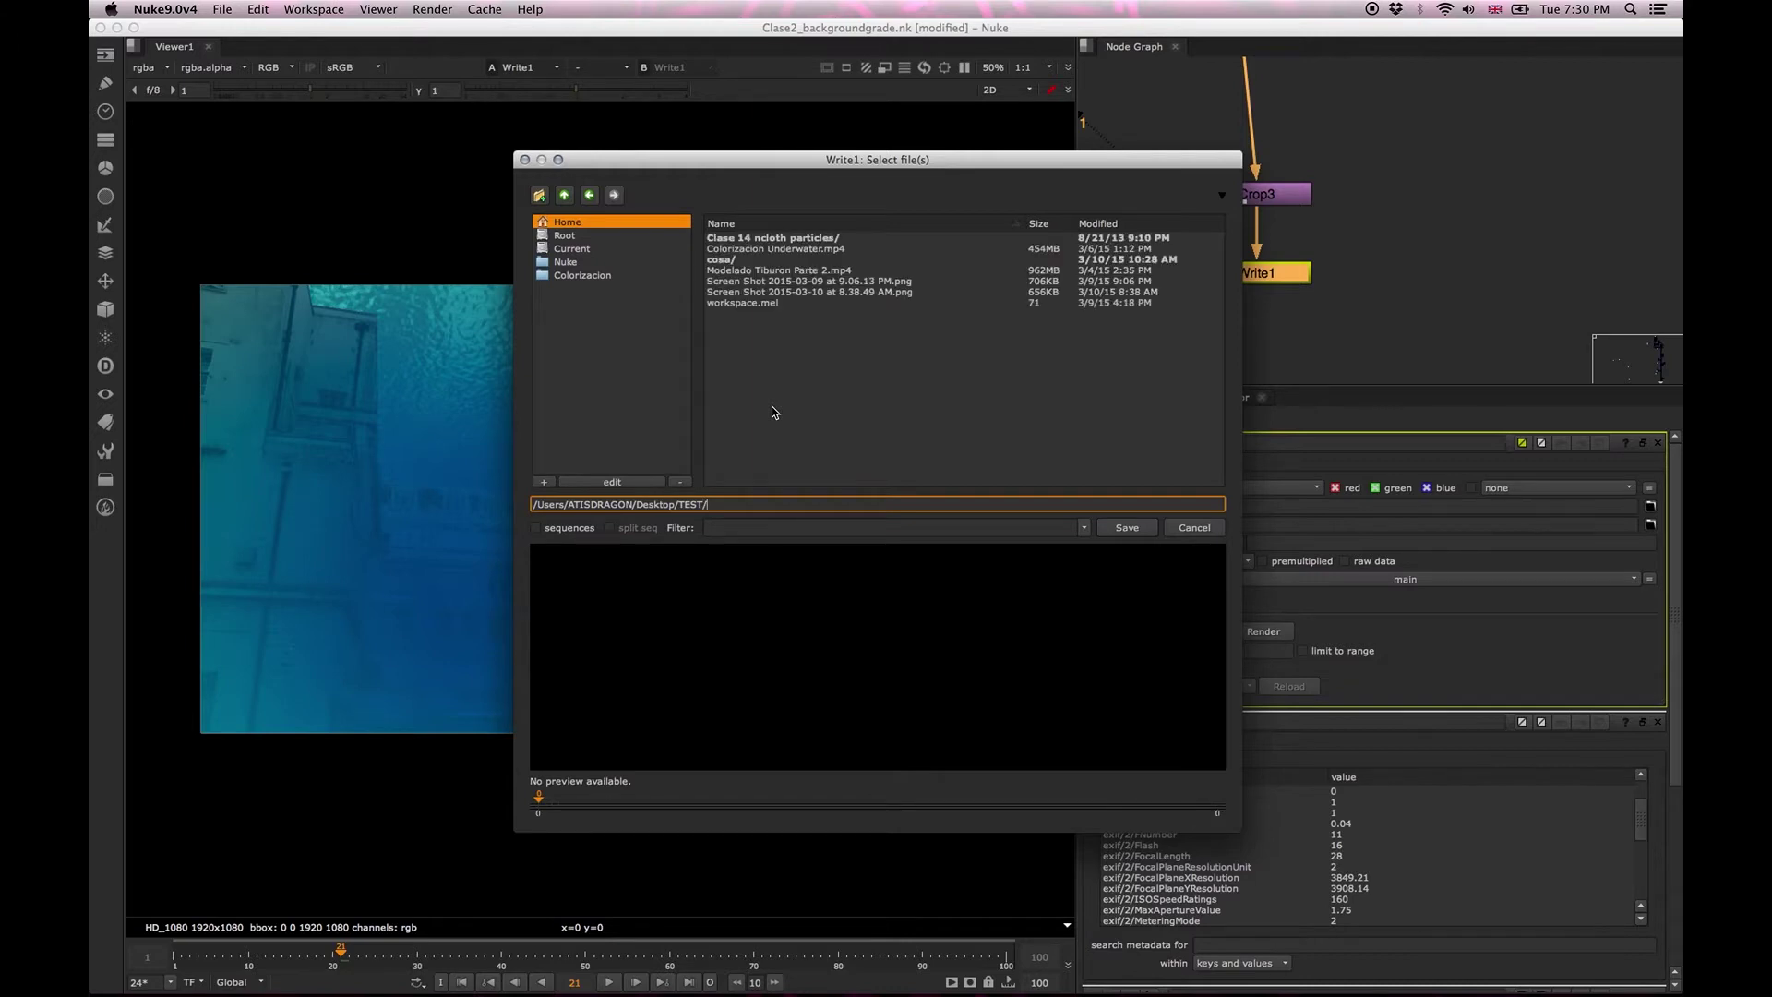
key("BackSpace")
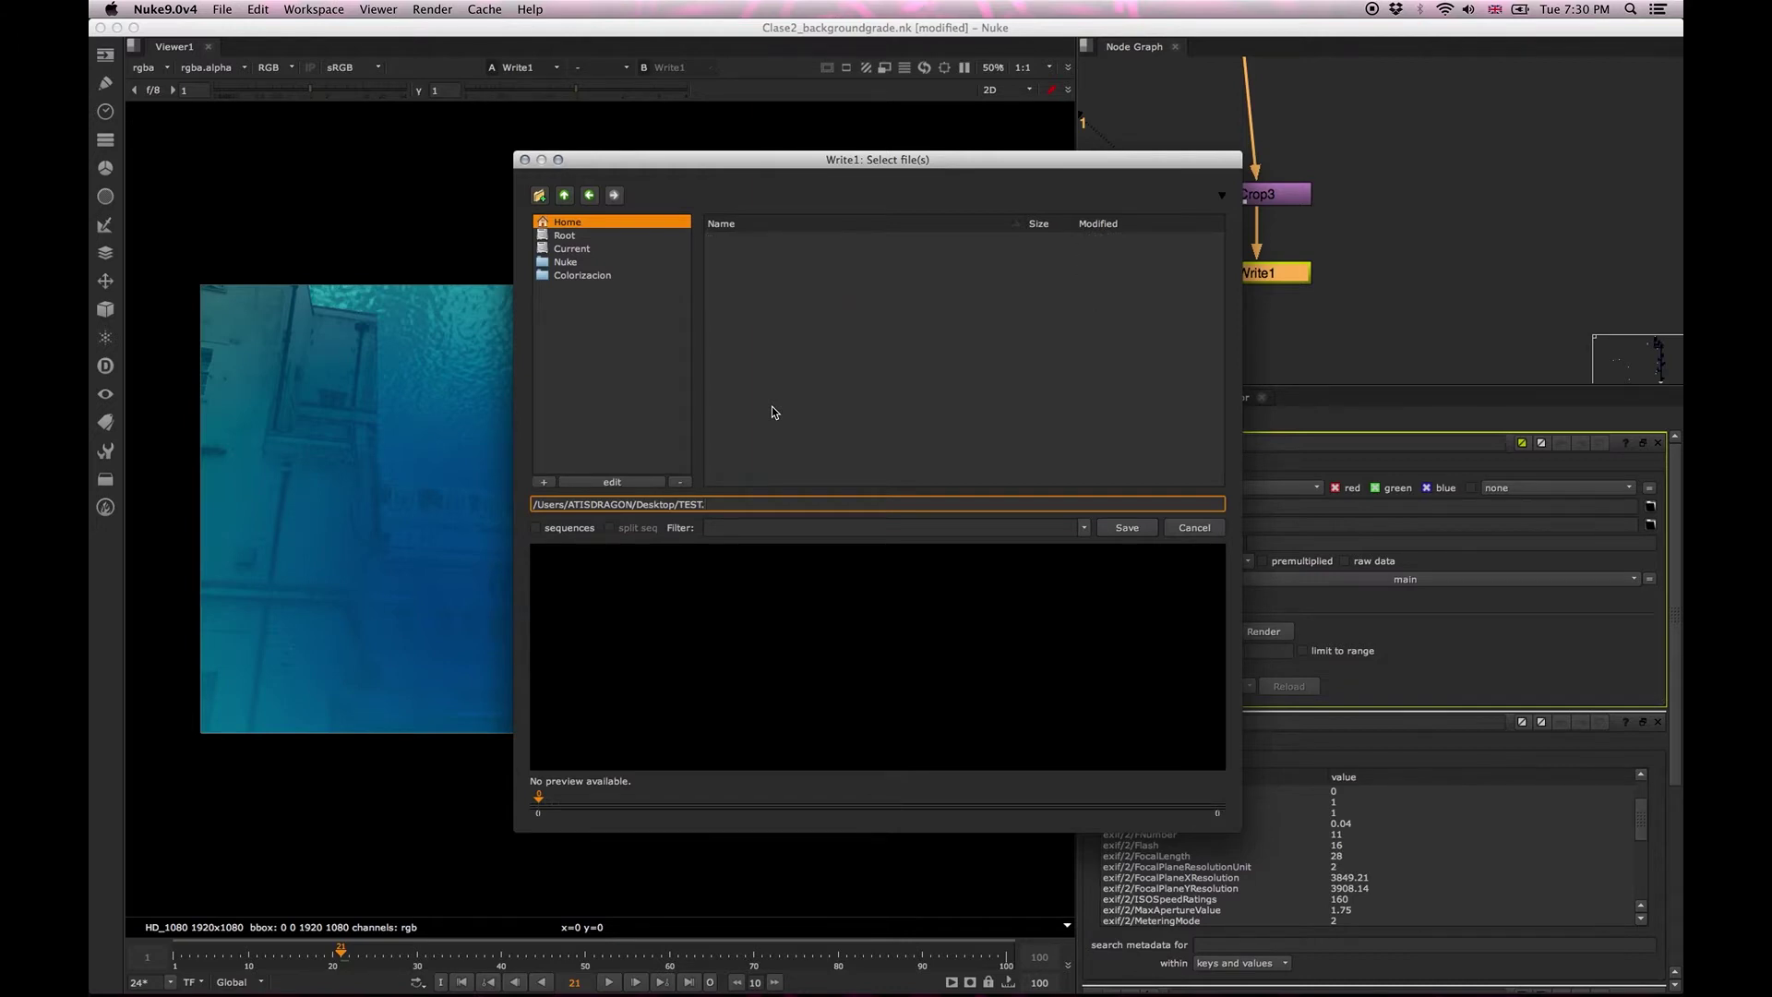
type(".jpg")
left_click(1127, 527)
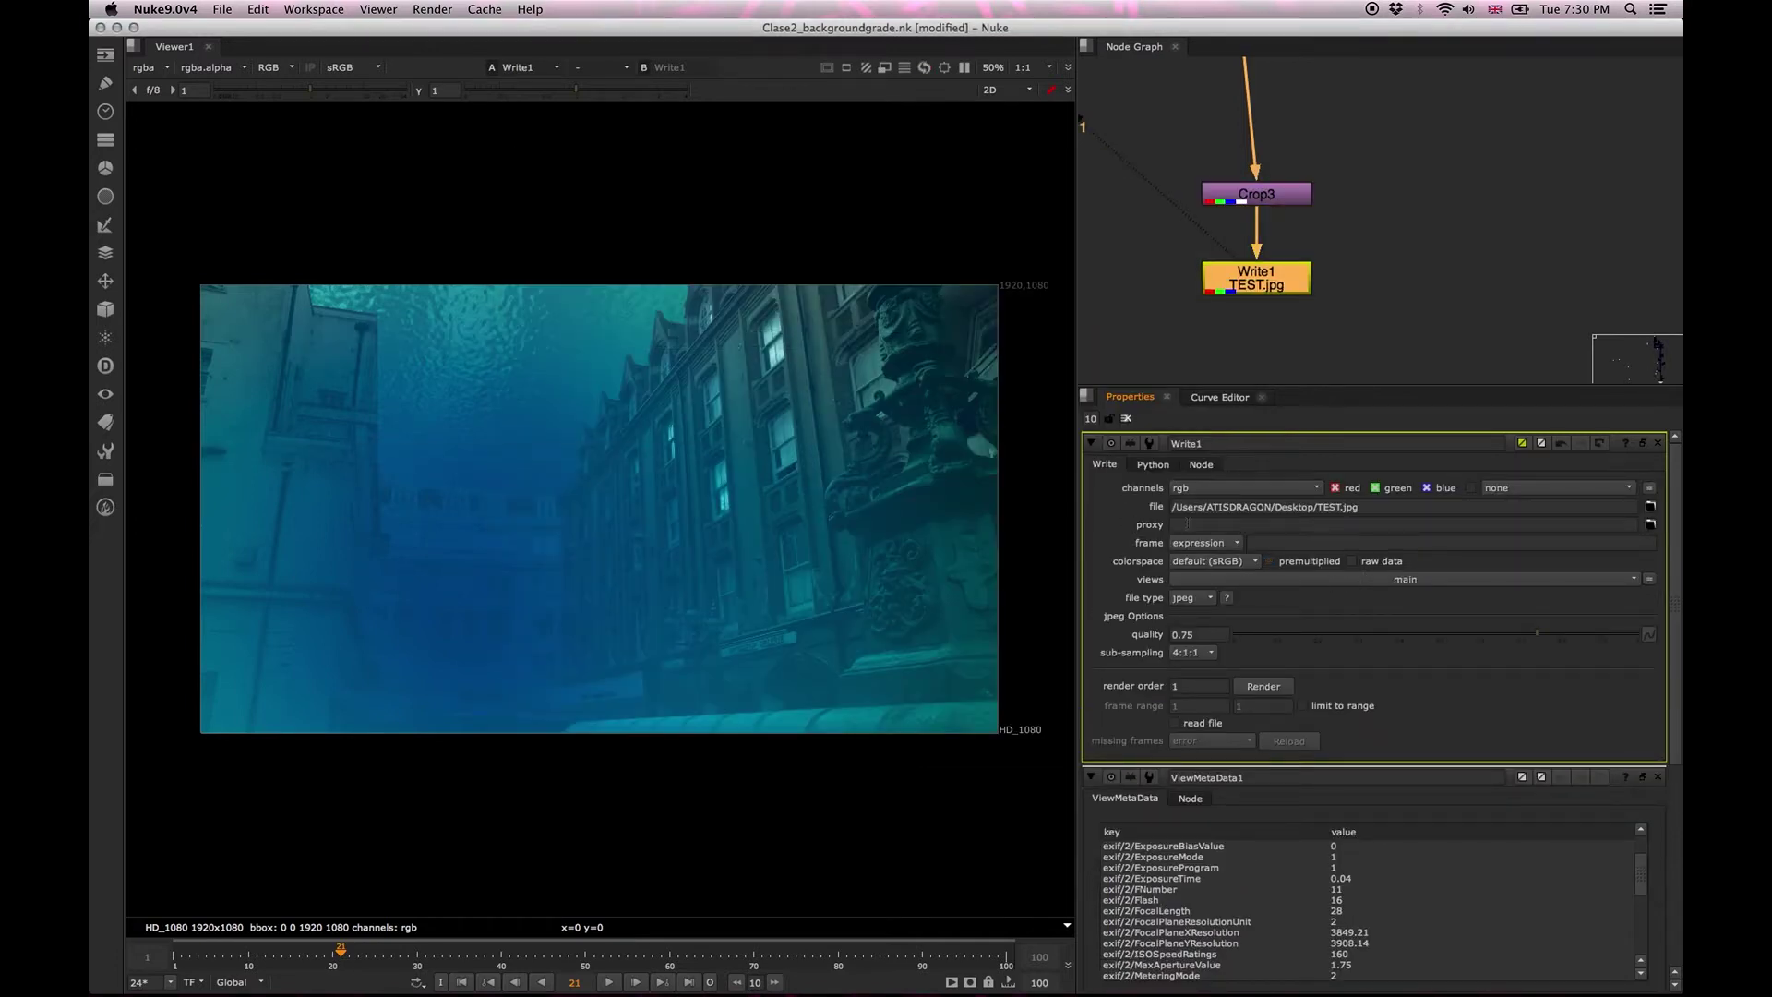
Raise Write1's JPEG quality to 0.975, render the single frame, and reveal the desktop.
left_click(1540, 636)
left_click_drag(1540, 639, 1629, 662)
left_click(1262, 687)
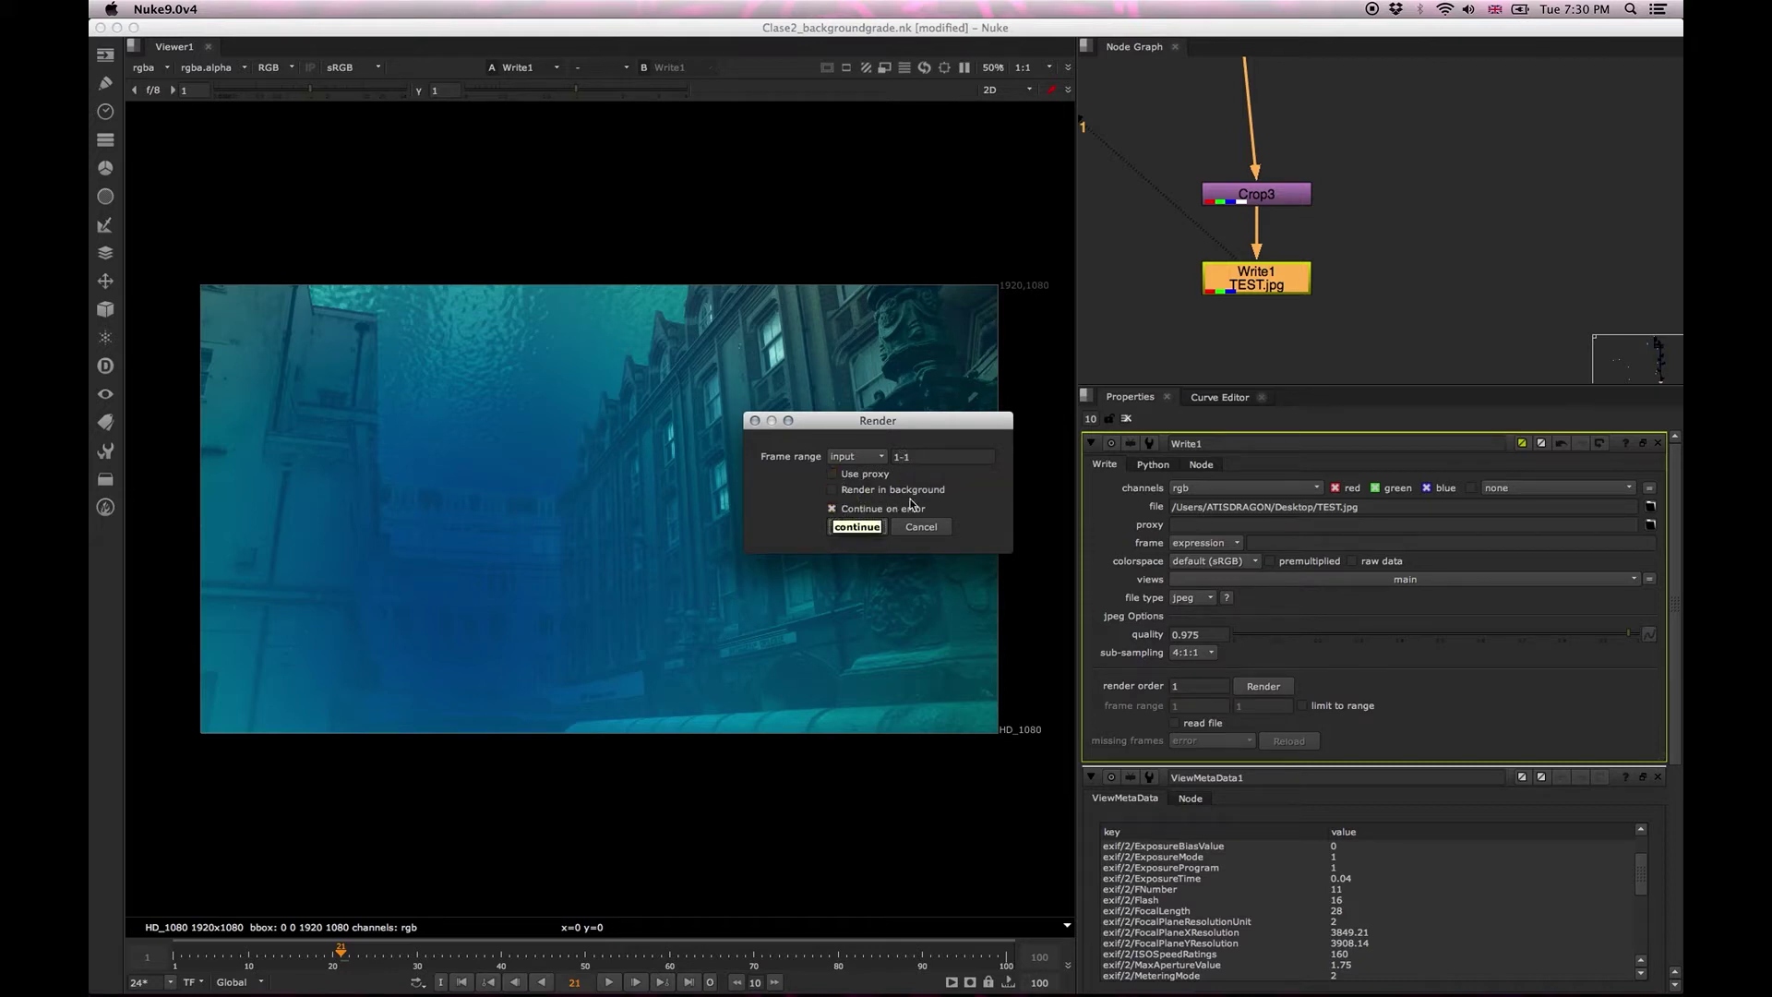
left_click(866, 524)
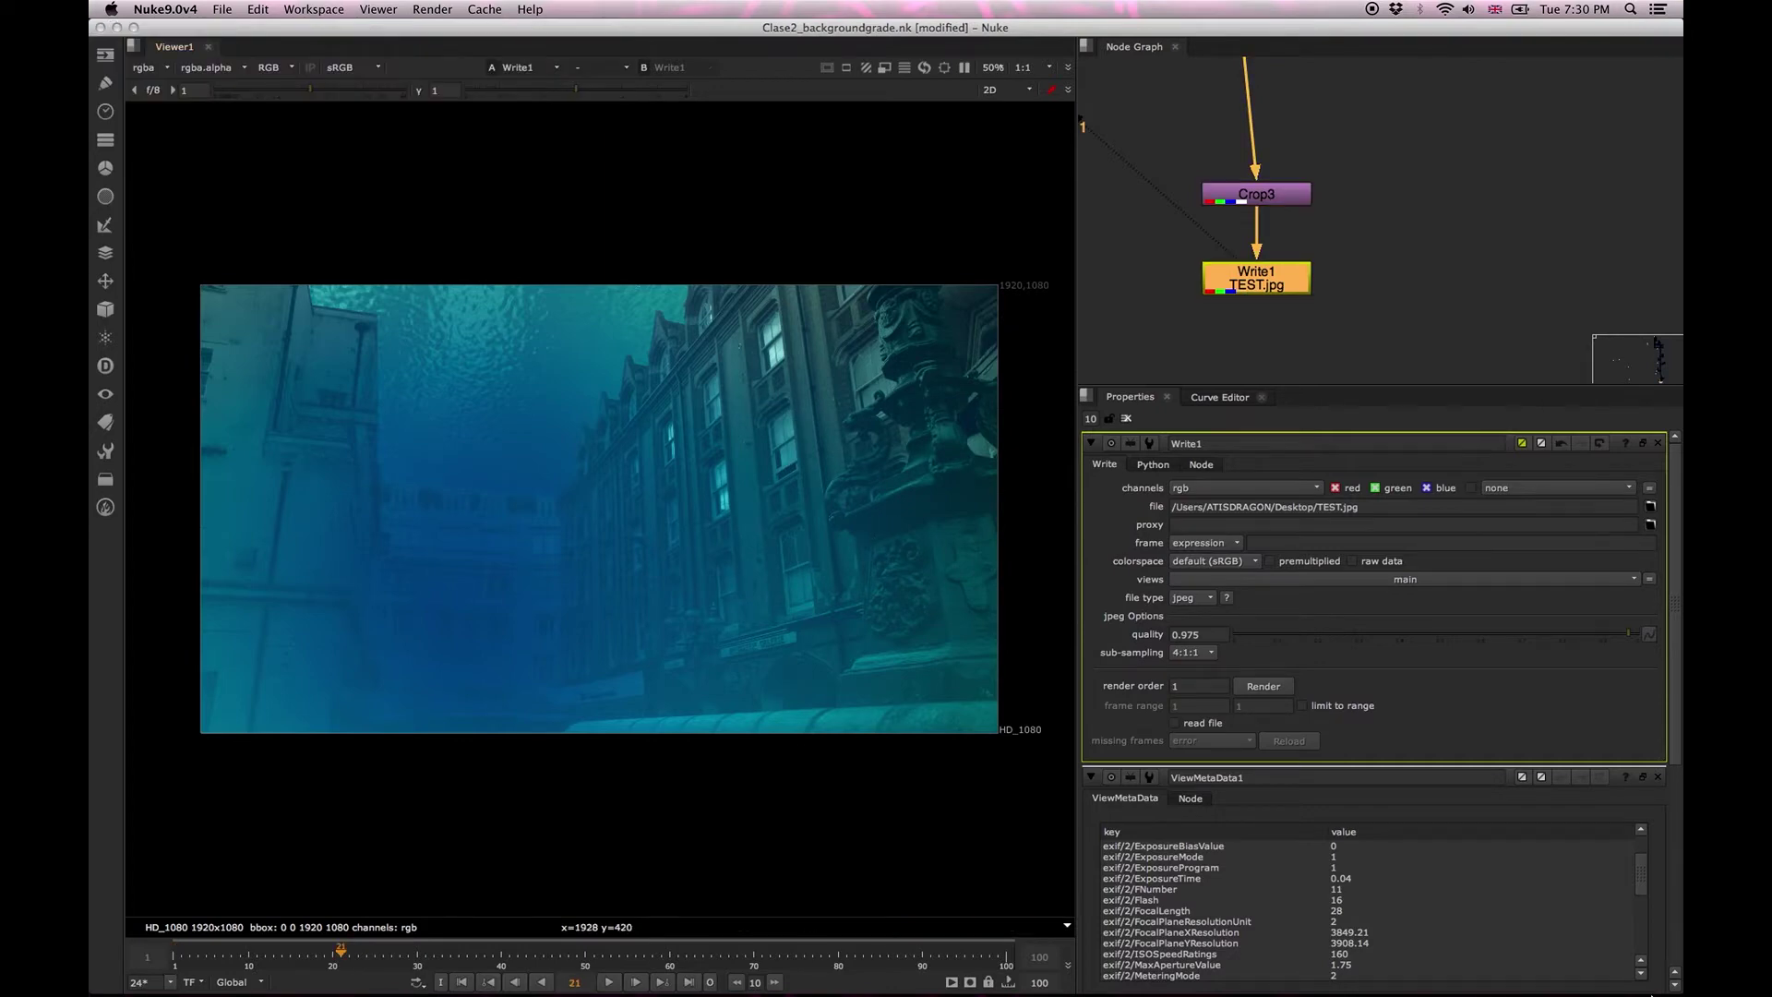
mouse_move(1682, 995)
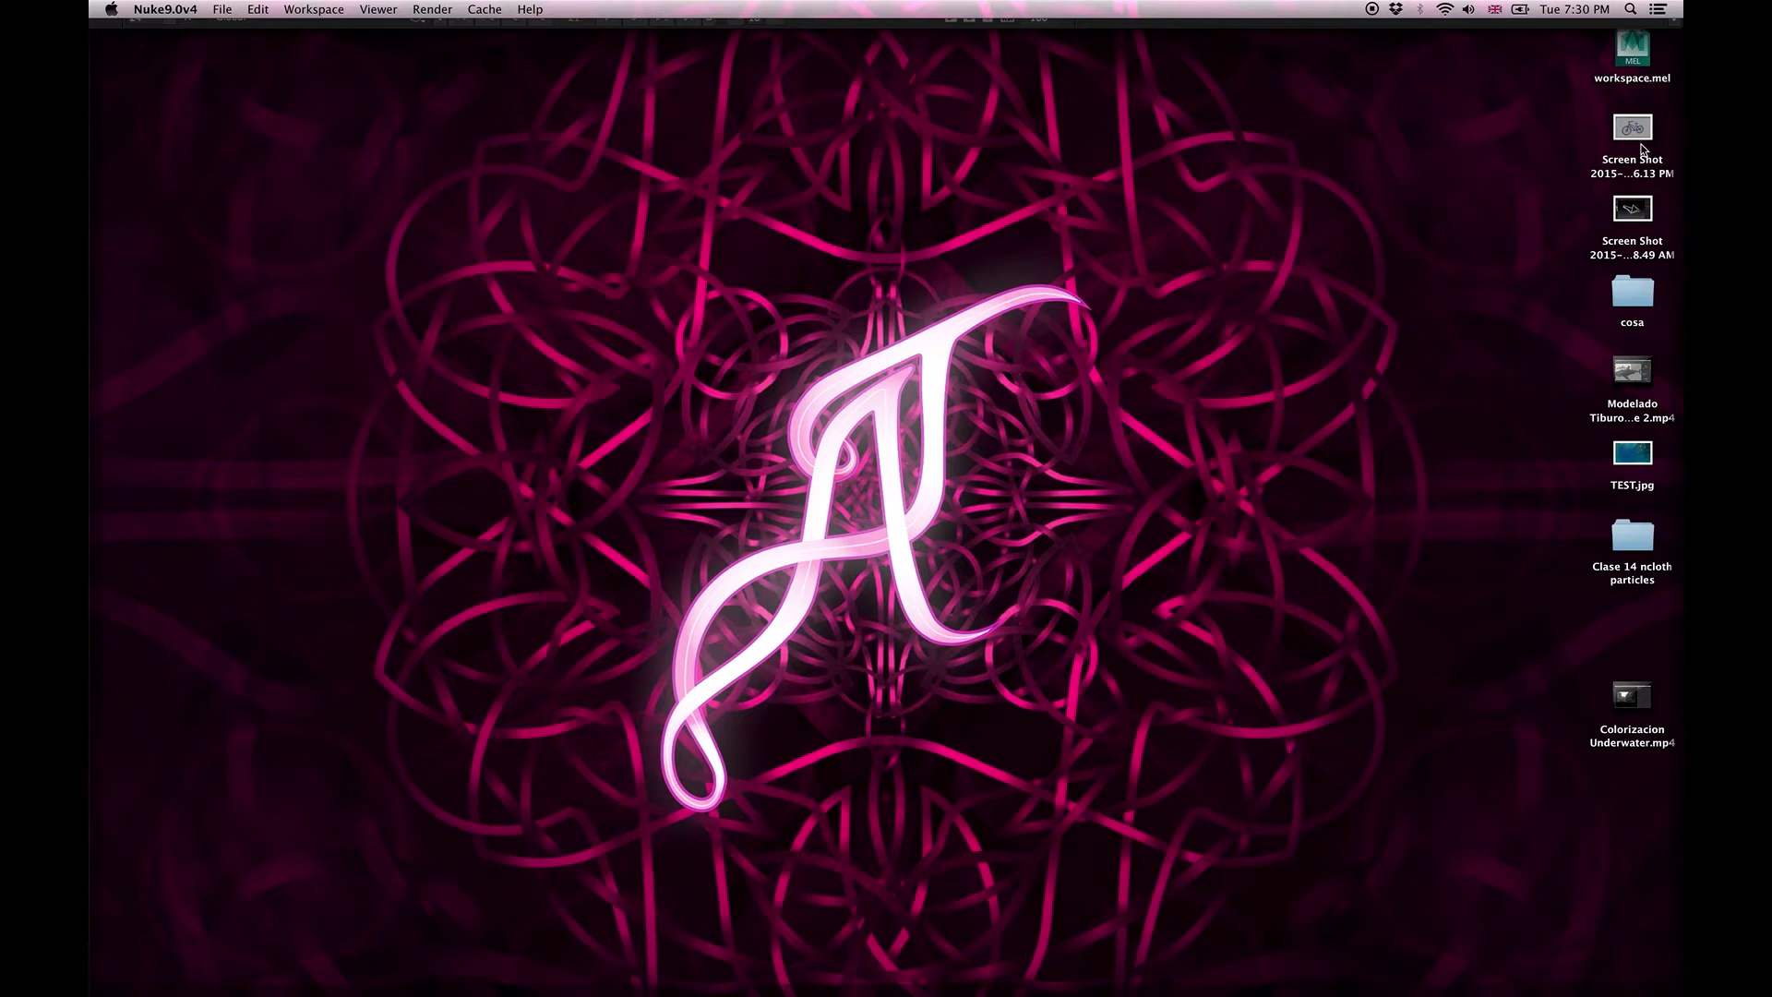
Quick Look TEST.jpg on the desktop to check the graded frame, then return to Nuke and Maya.
left_click(1630, 462)
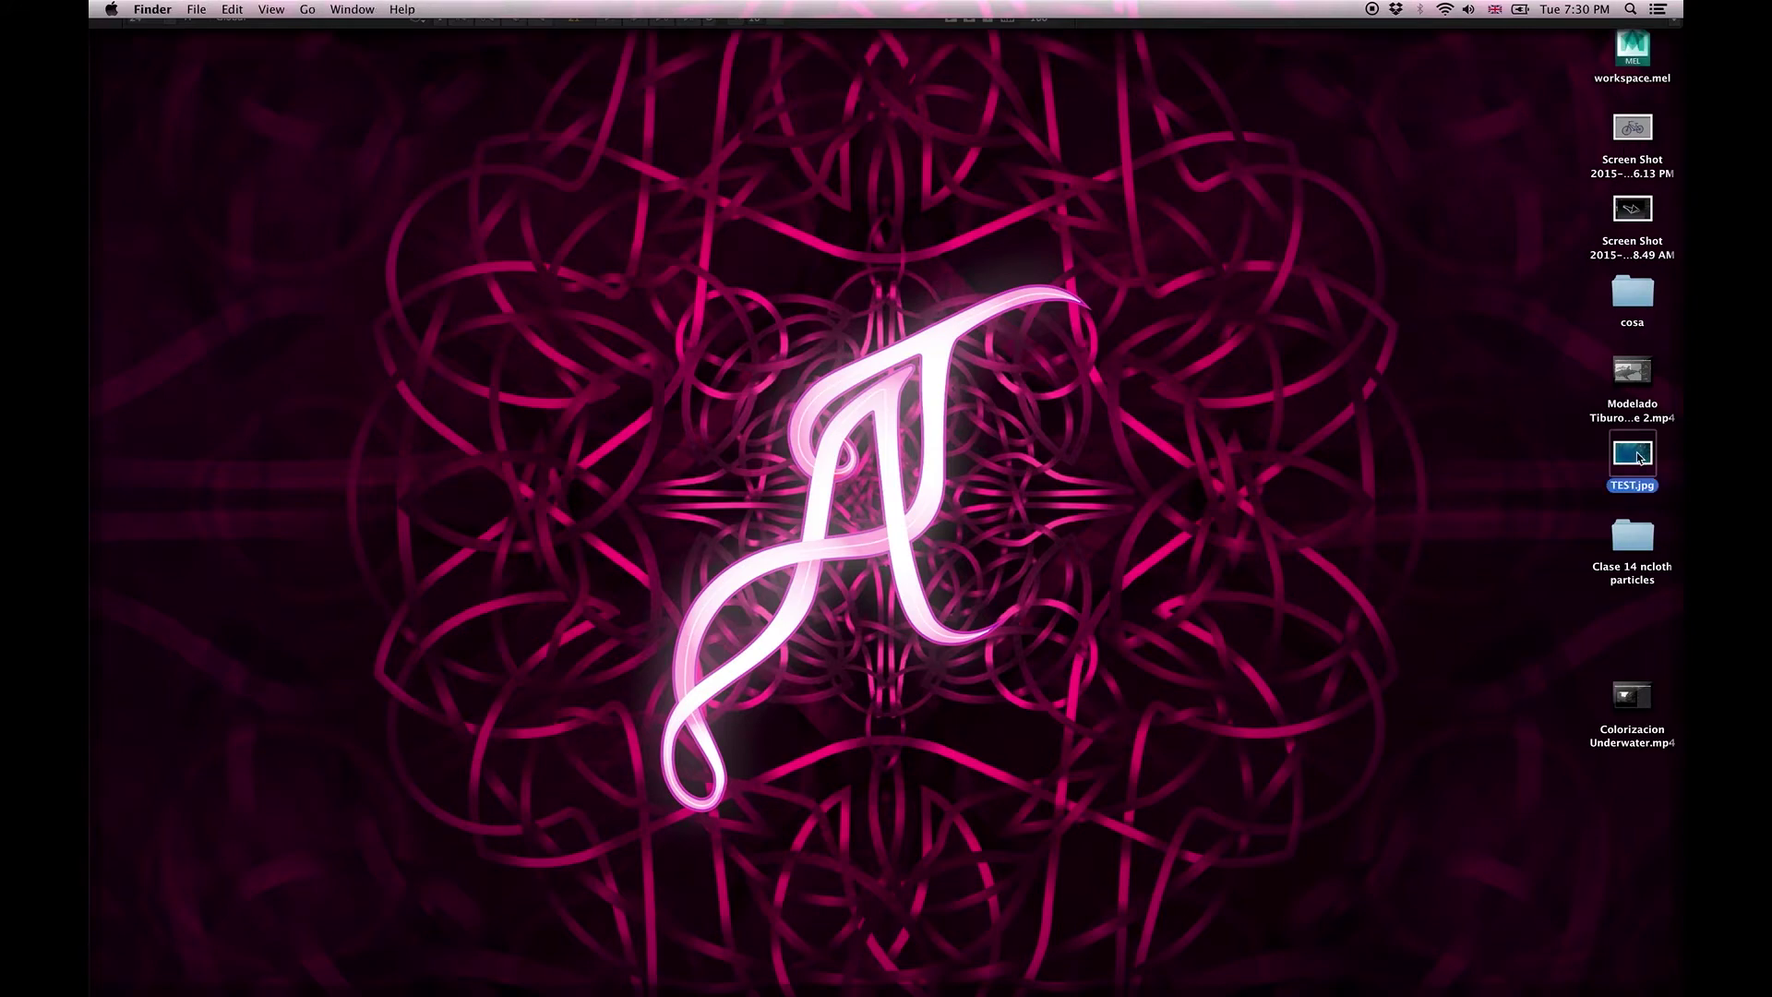
key("space")
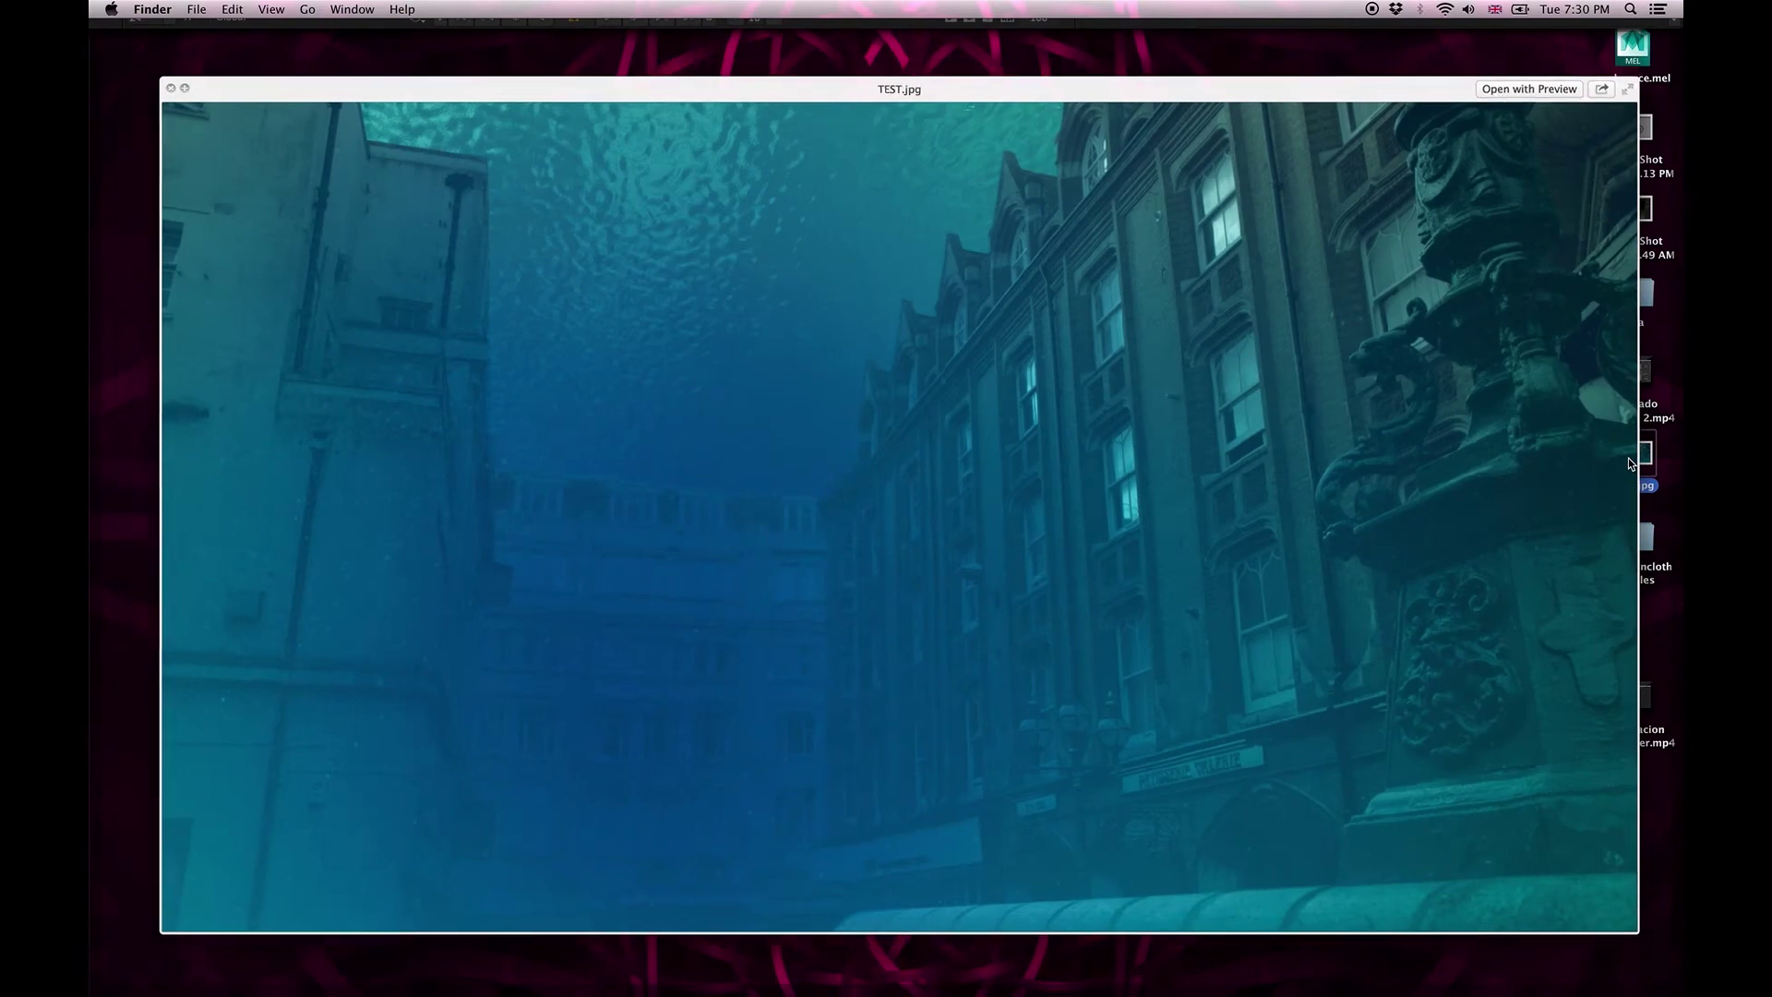
key("space")
key("F11")
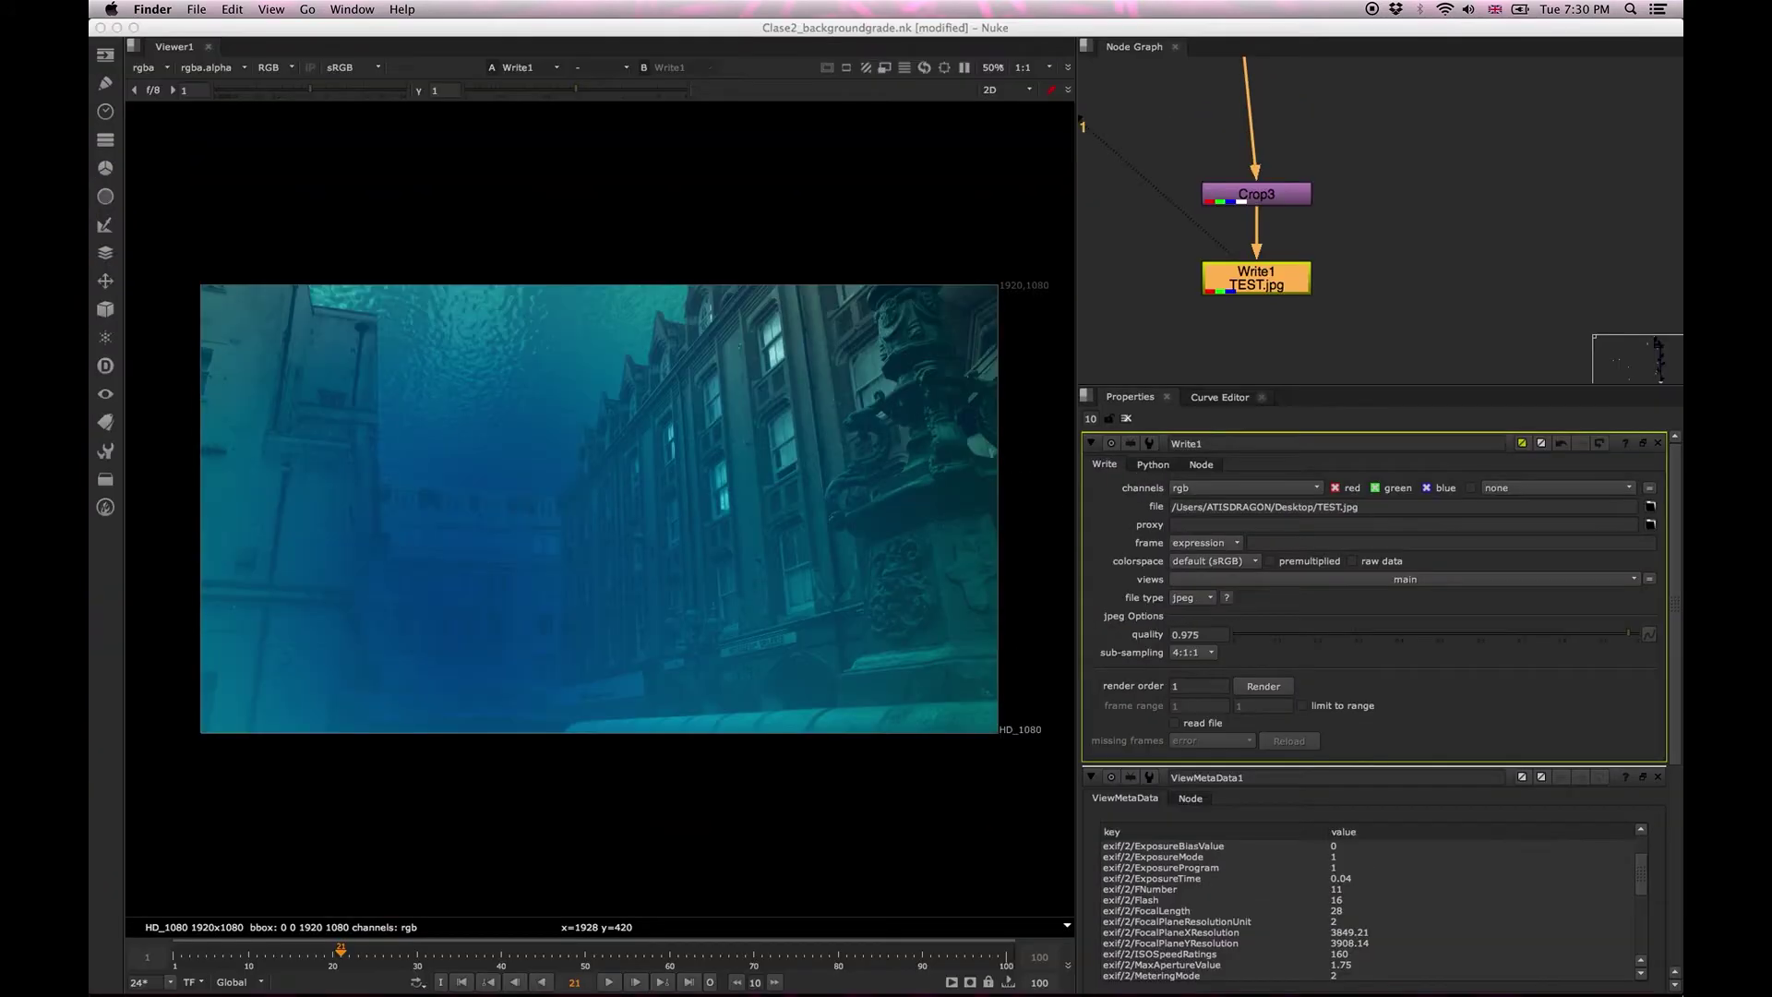
left_click(1207, 722)
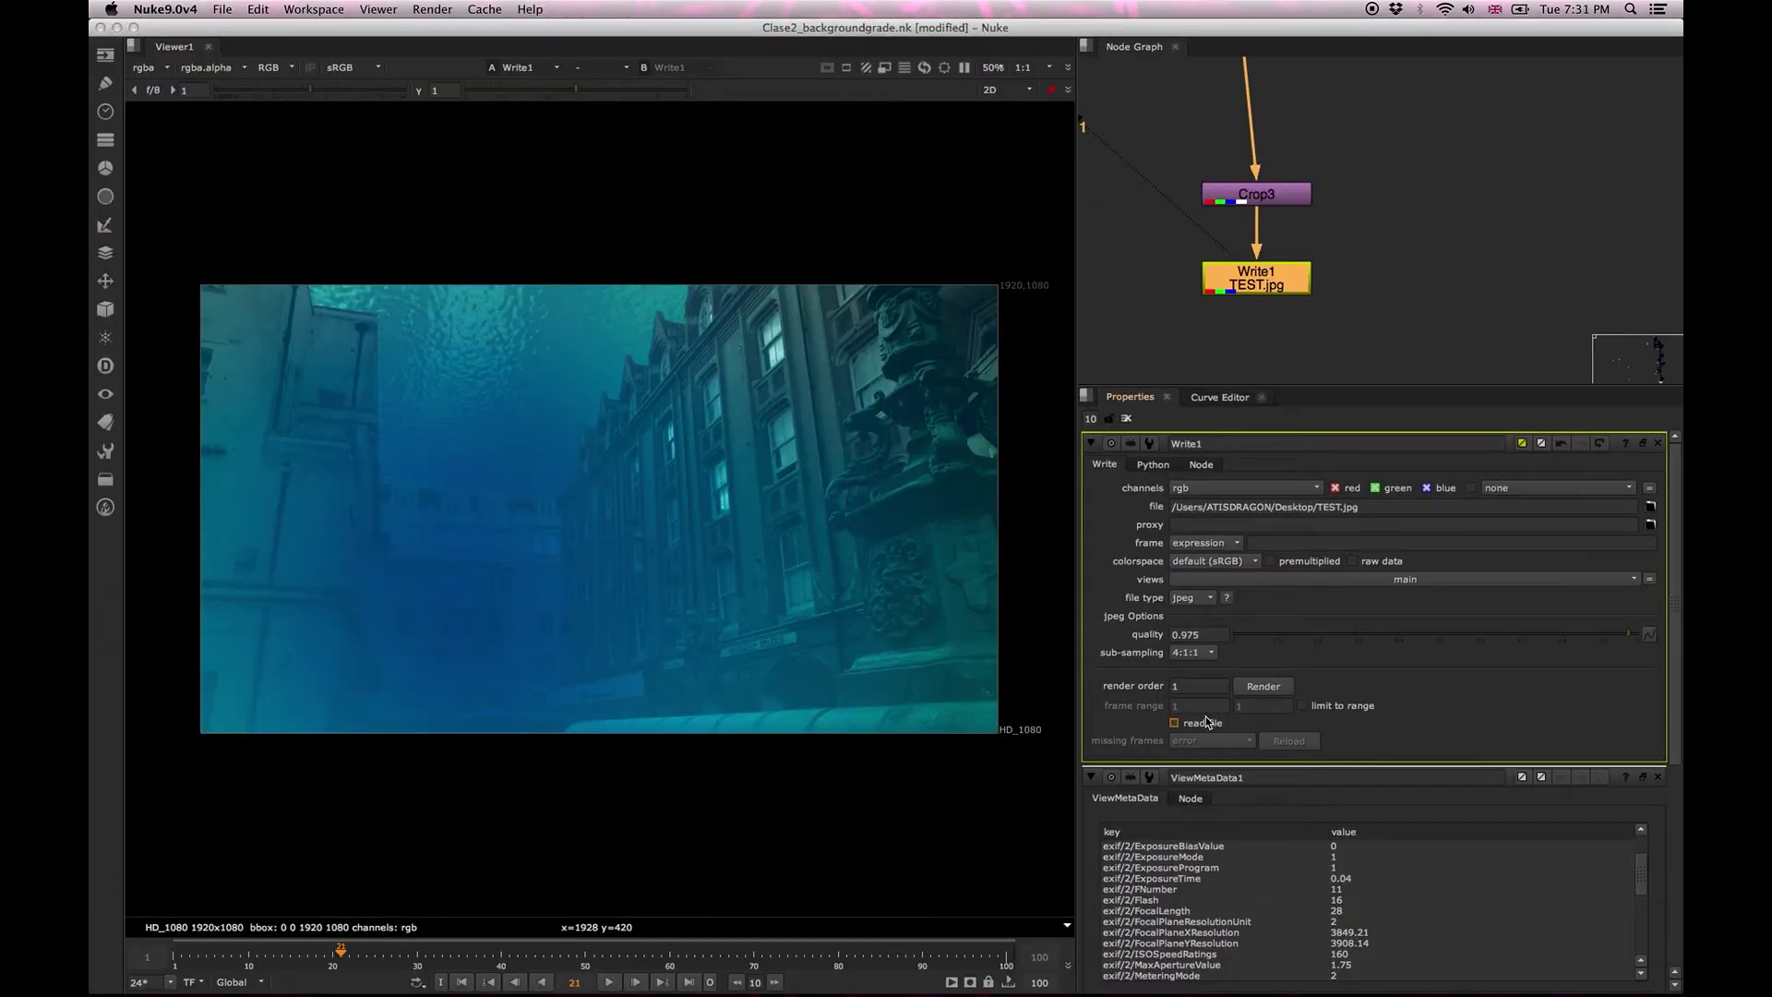
key("super+Tab")
key("super+Tab")
key("super+Tab")
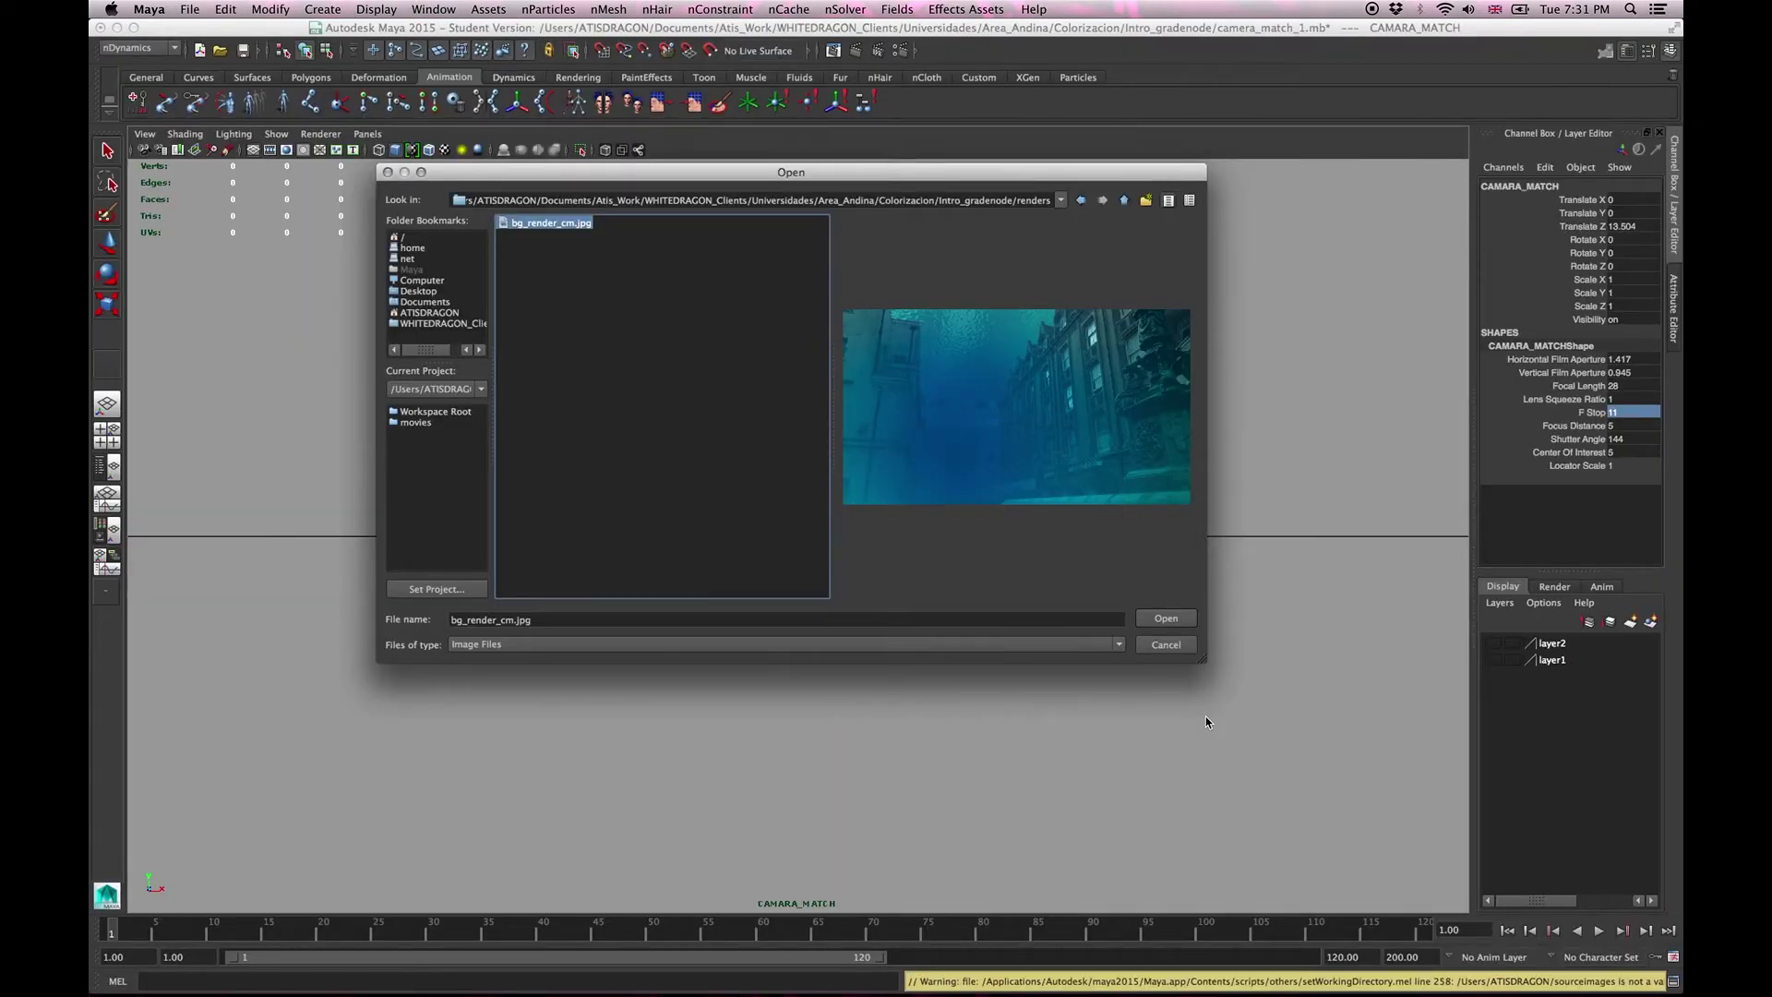
Load bg_render_cm.jpg into the camera's image plane and tumble the persp view to see it.
left_click(1167, 618)
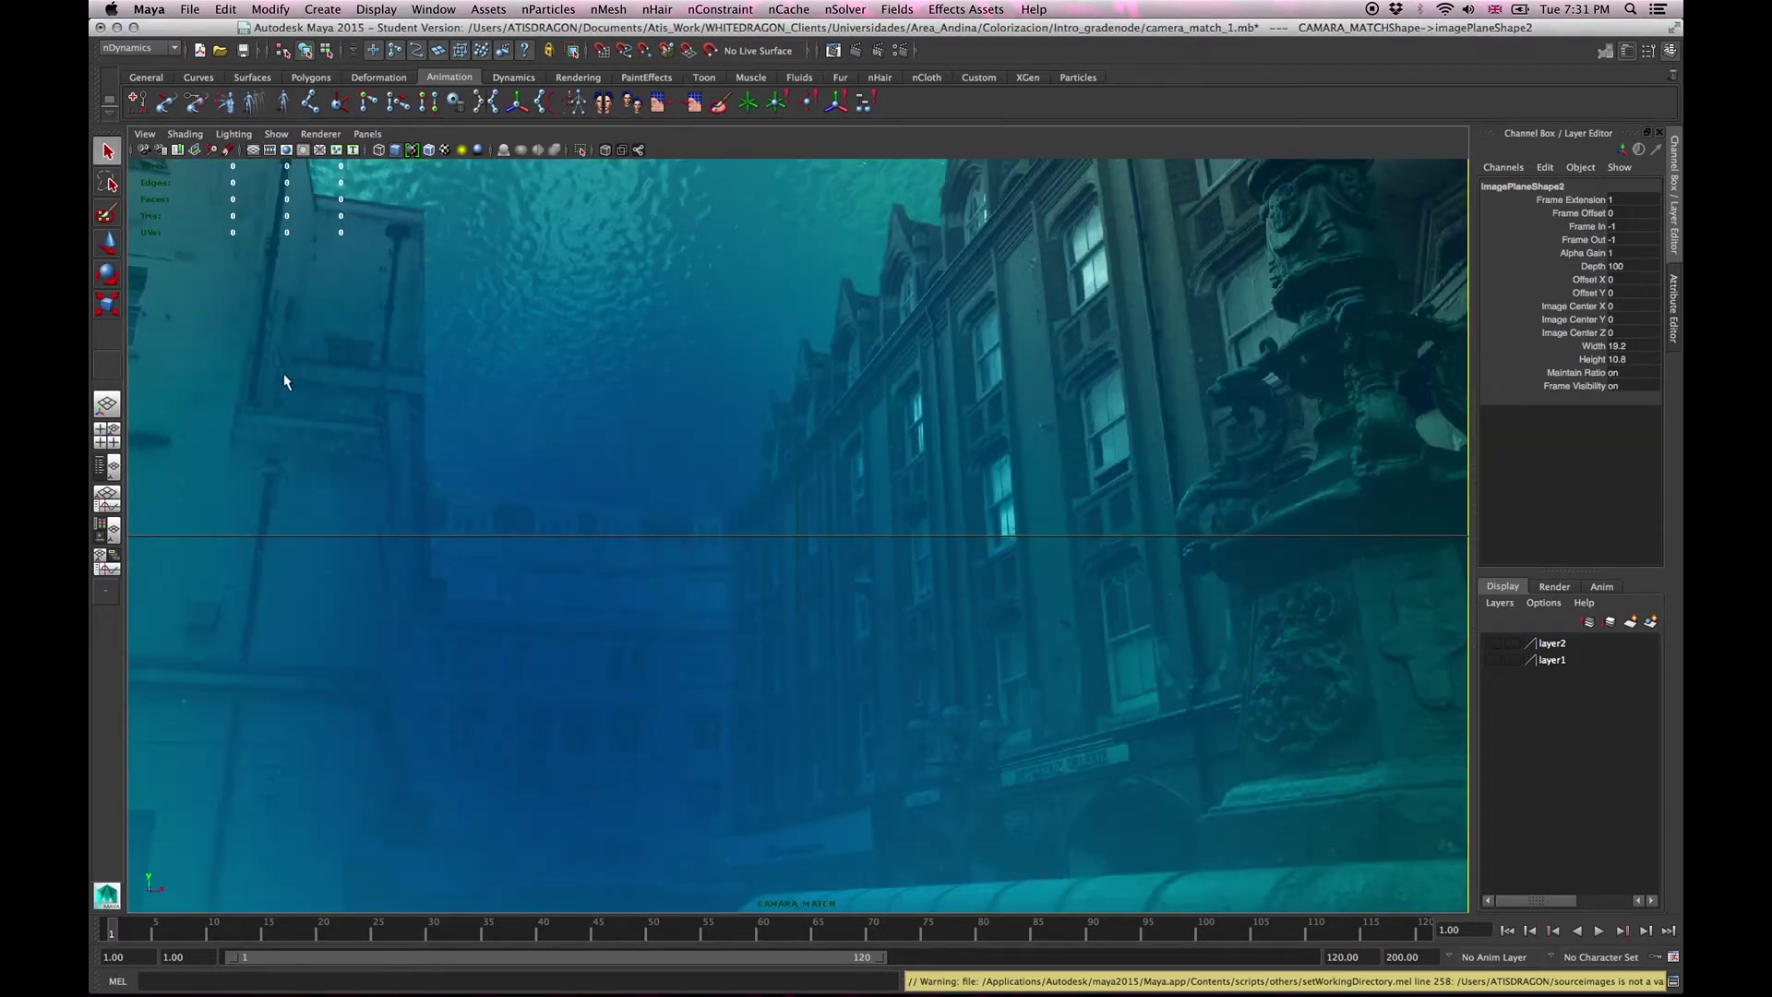
left_click(107, 404)
left_click_drag(803, 467, 652, 469, "alt")
left_click(526, 515)
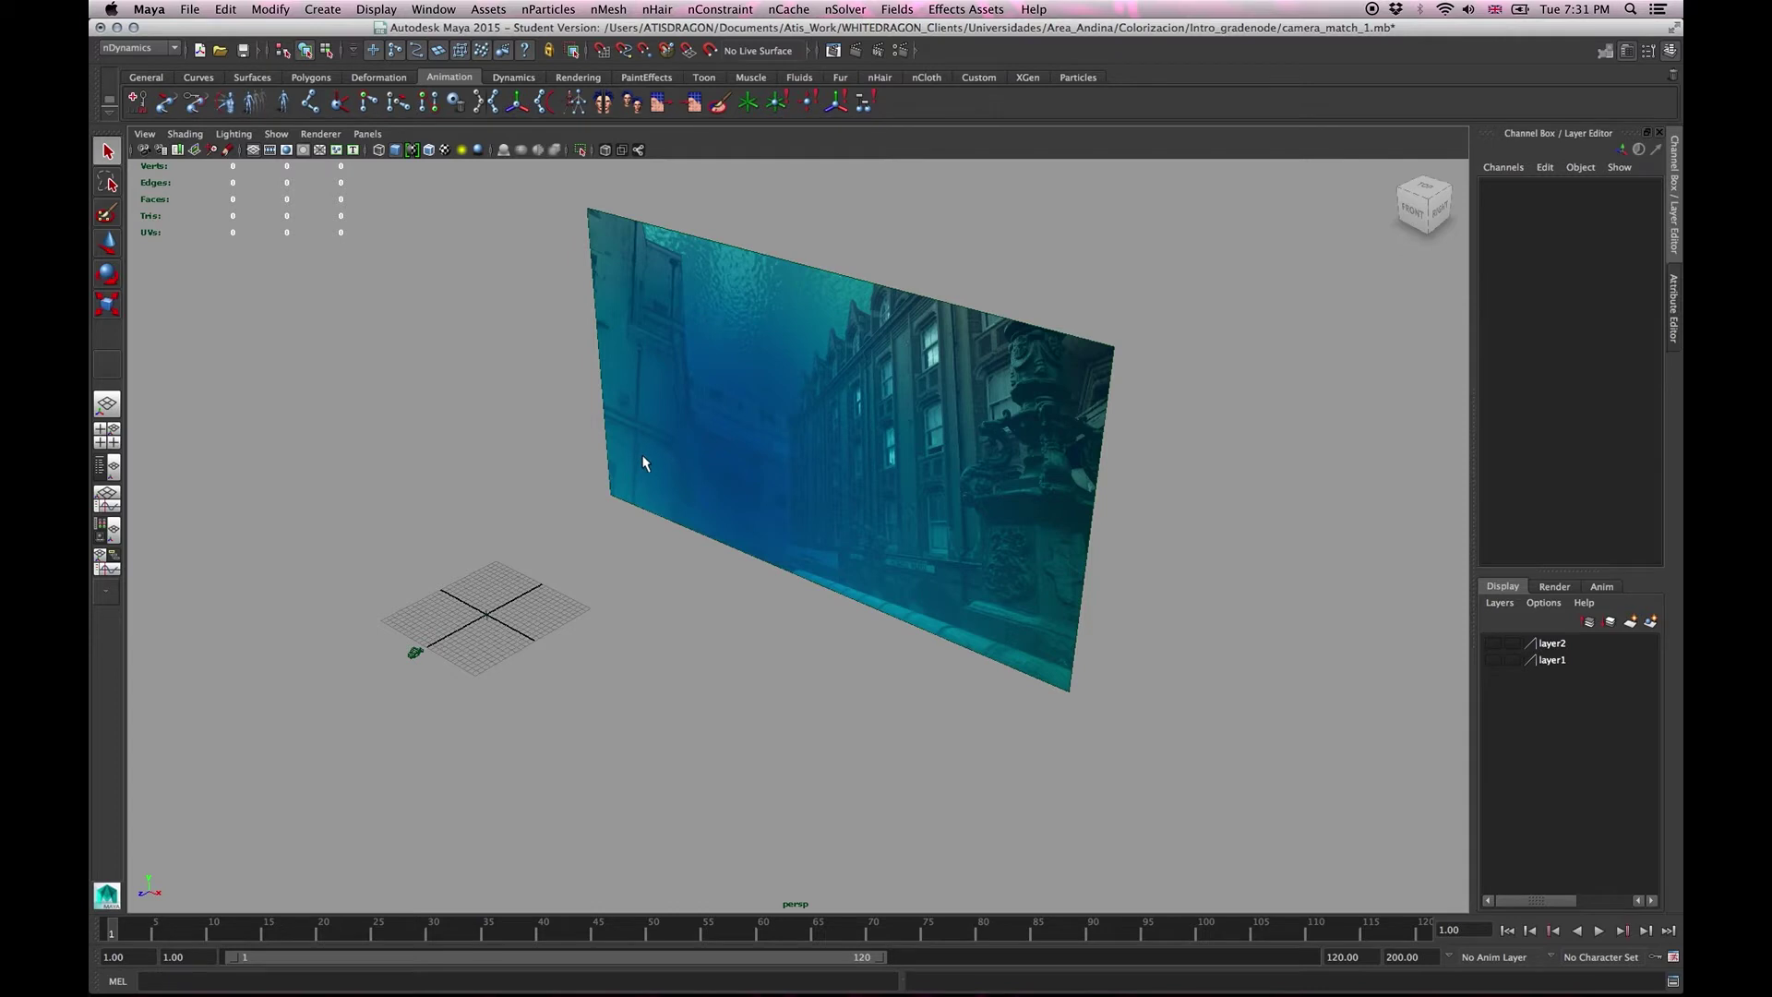
Select the image plane and bring up the Render Settings window.
left_click(620, 476)
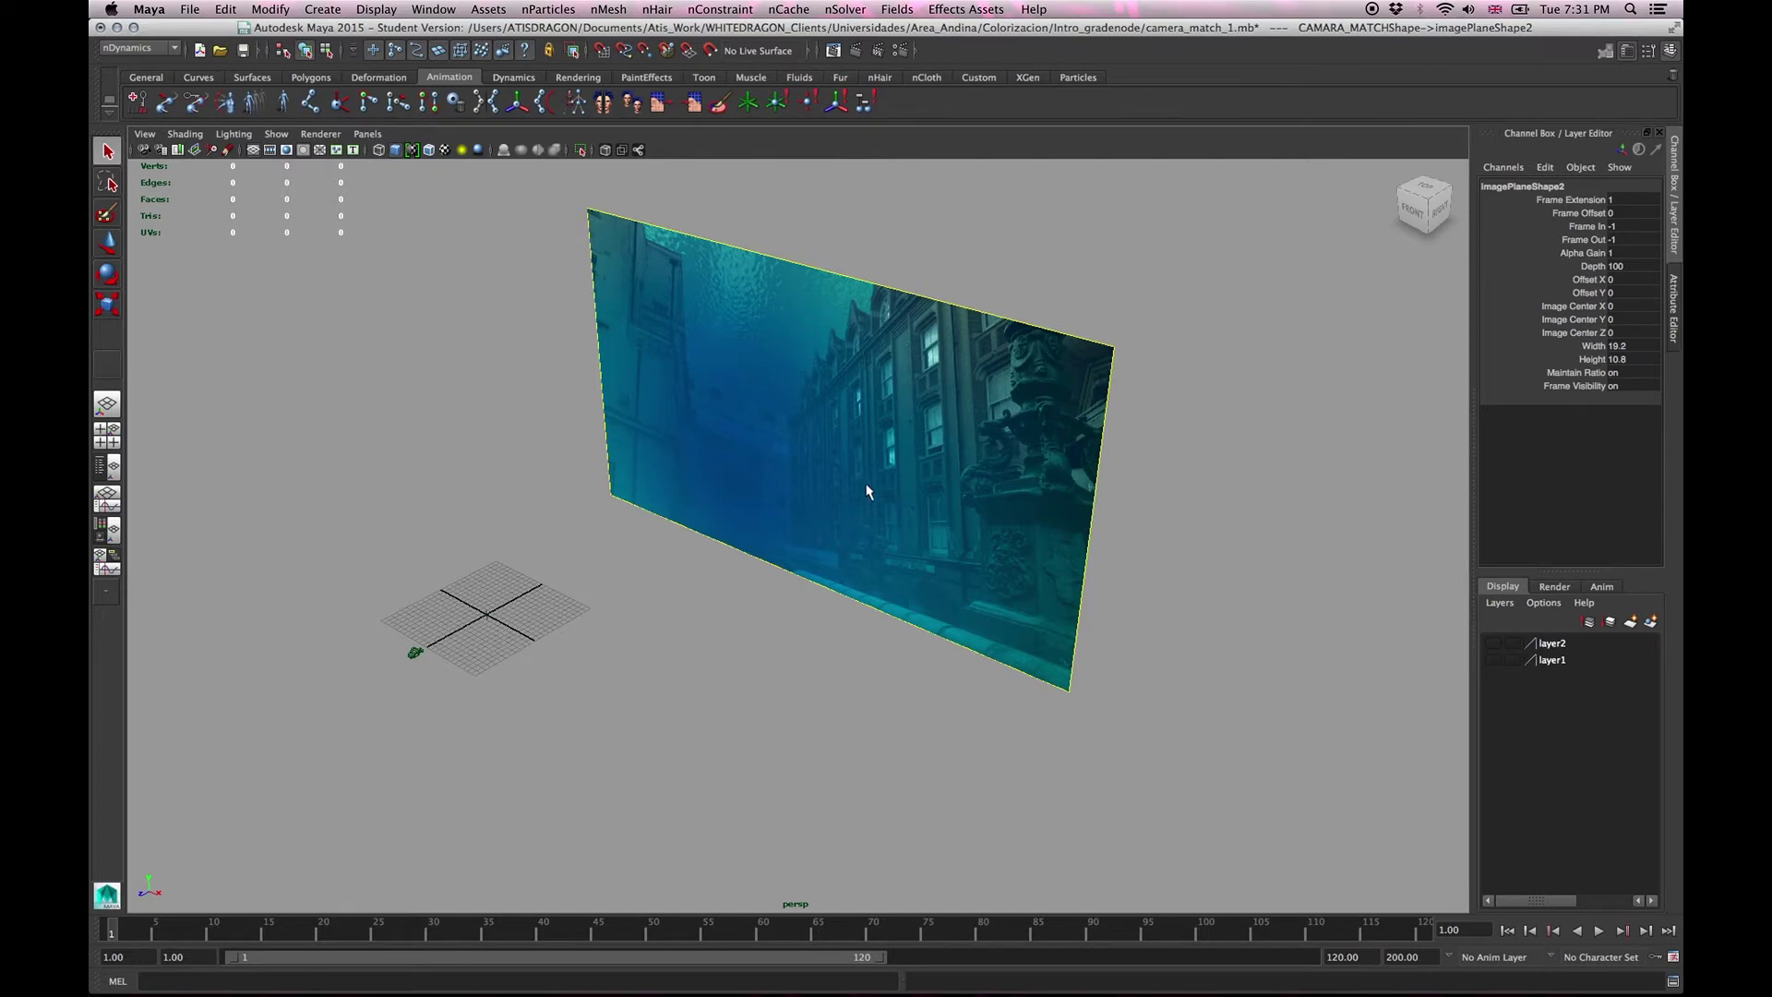
left_click(900, 52)
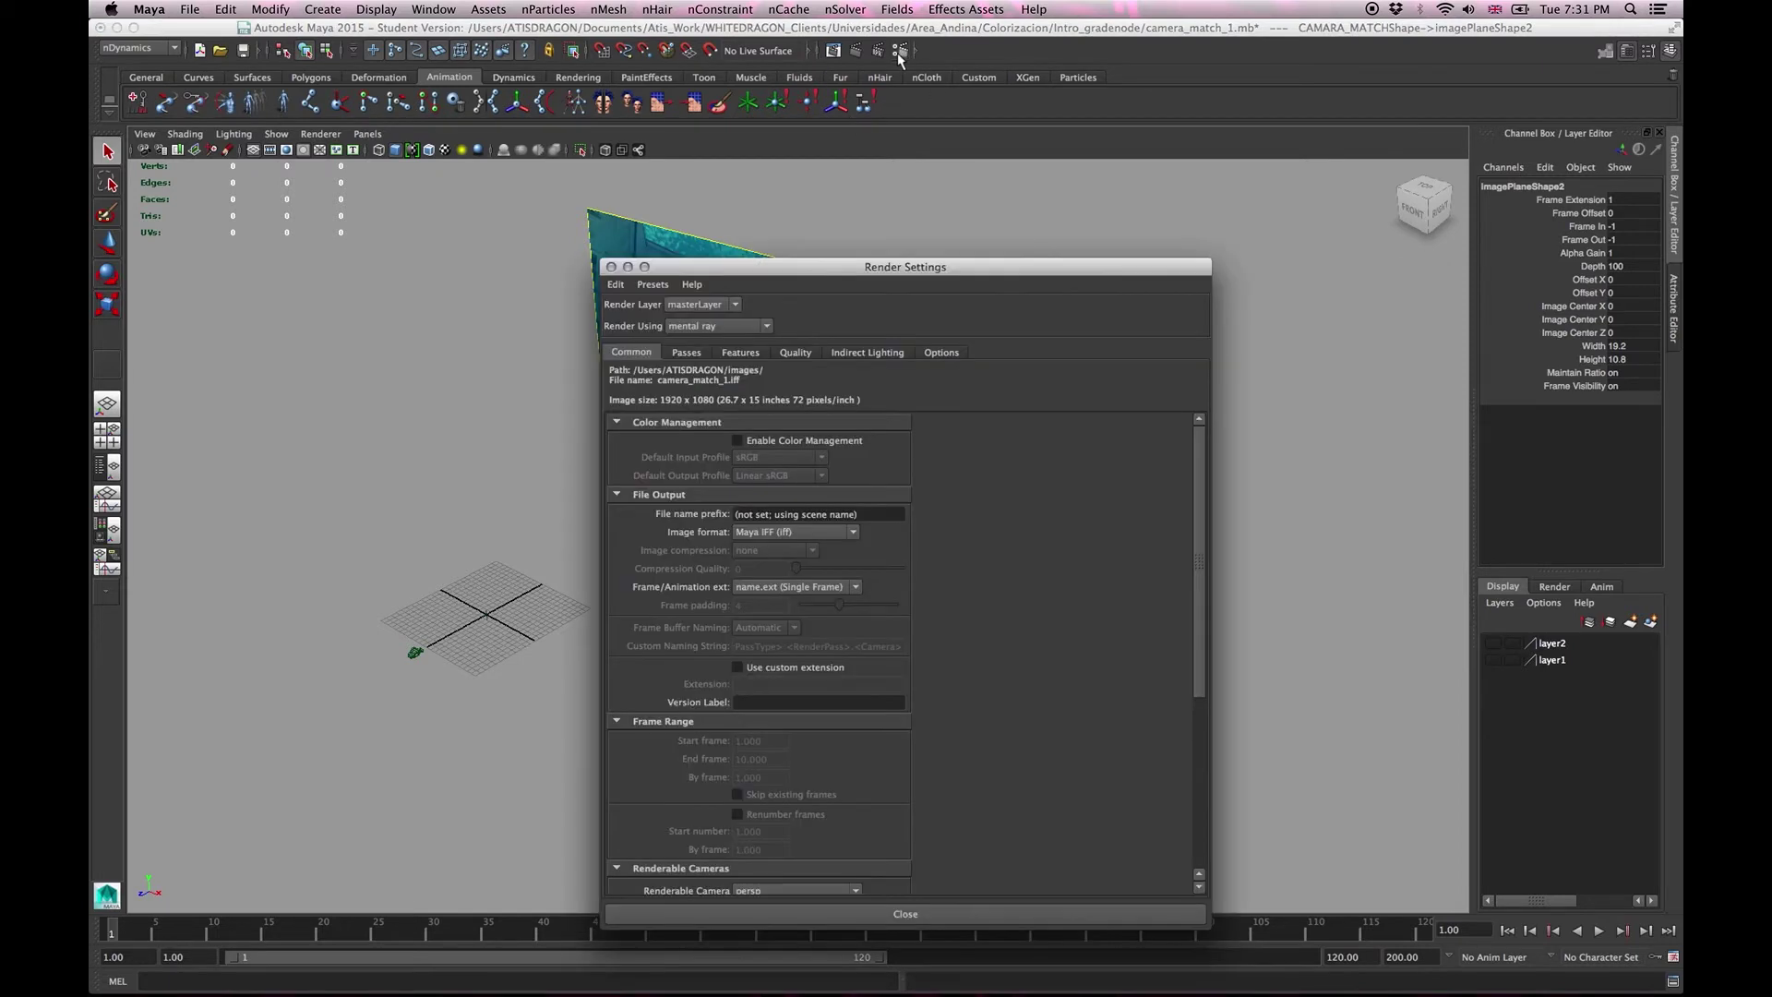
left_click_drag(960, 267, 1013, 71)
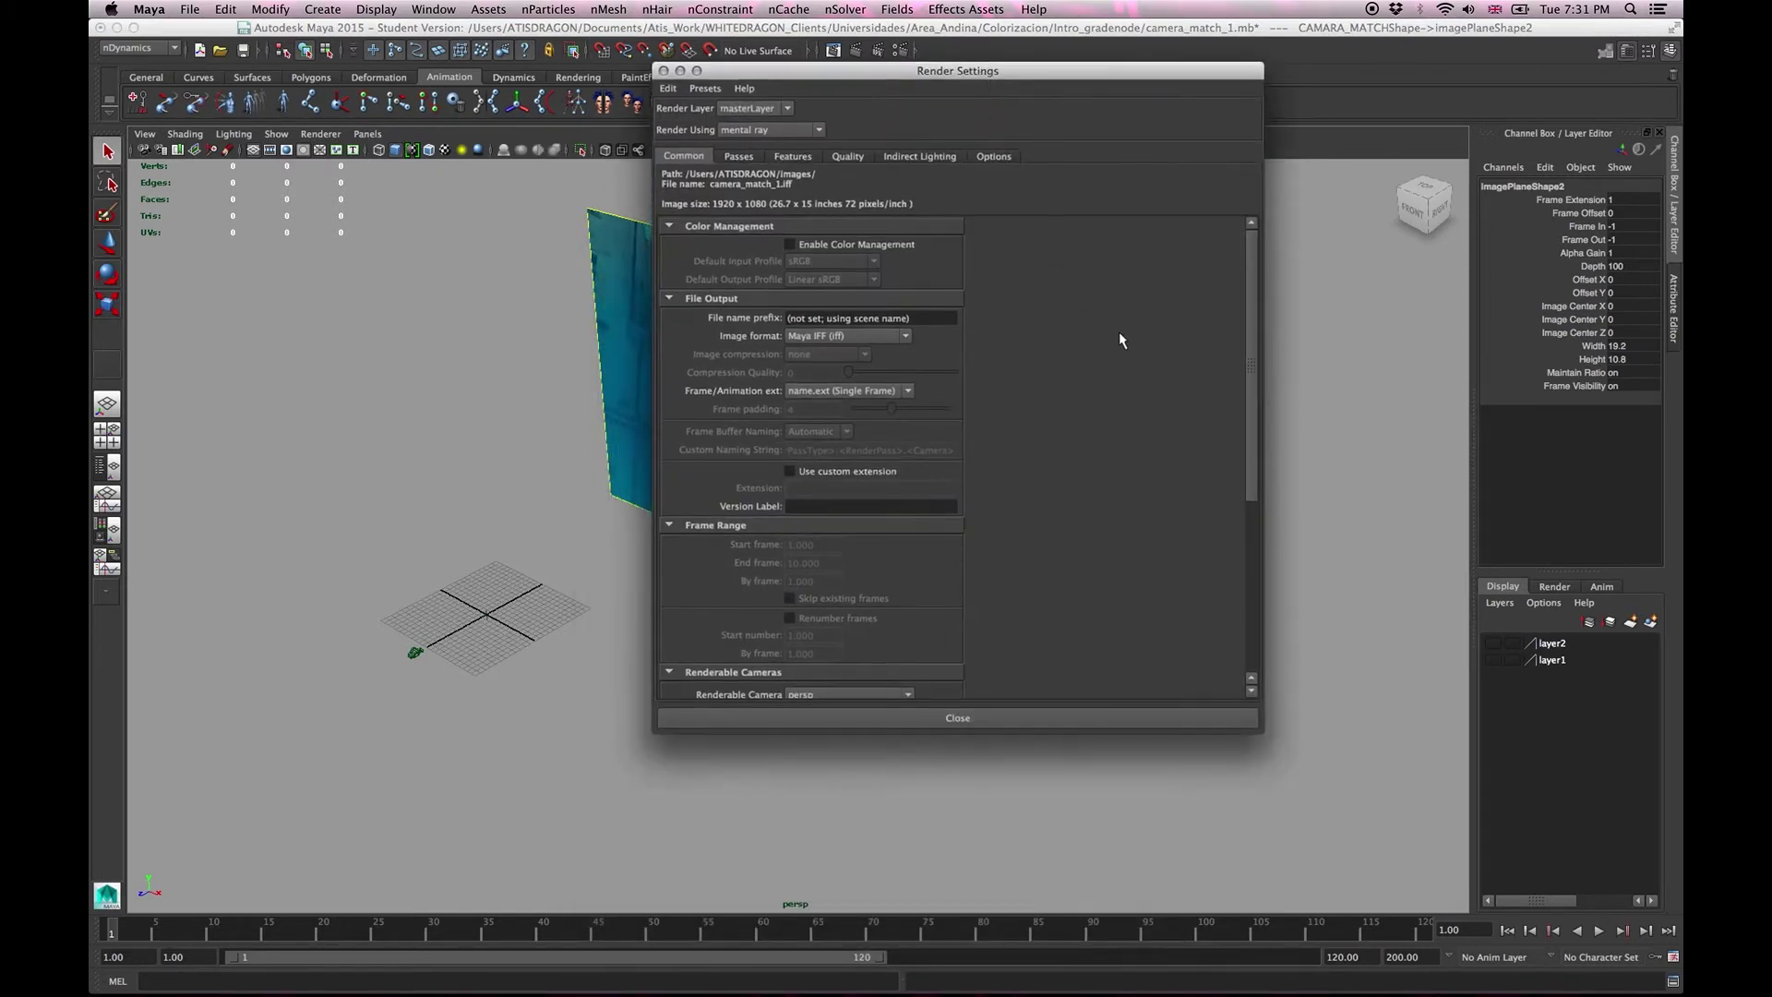
left_click_drag(1244, 314, 1185, 577)
left_click(828, 535)
left_click(824, 552)
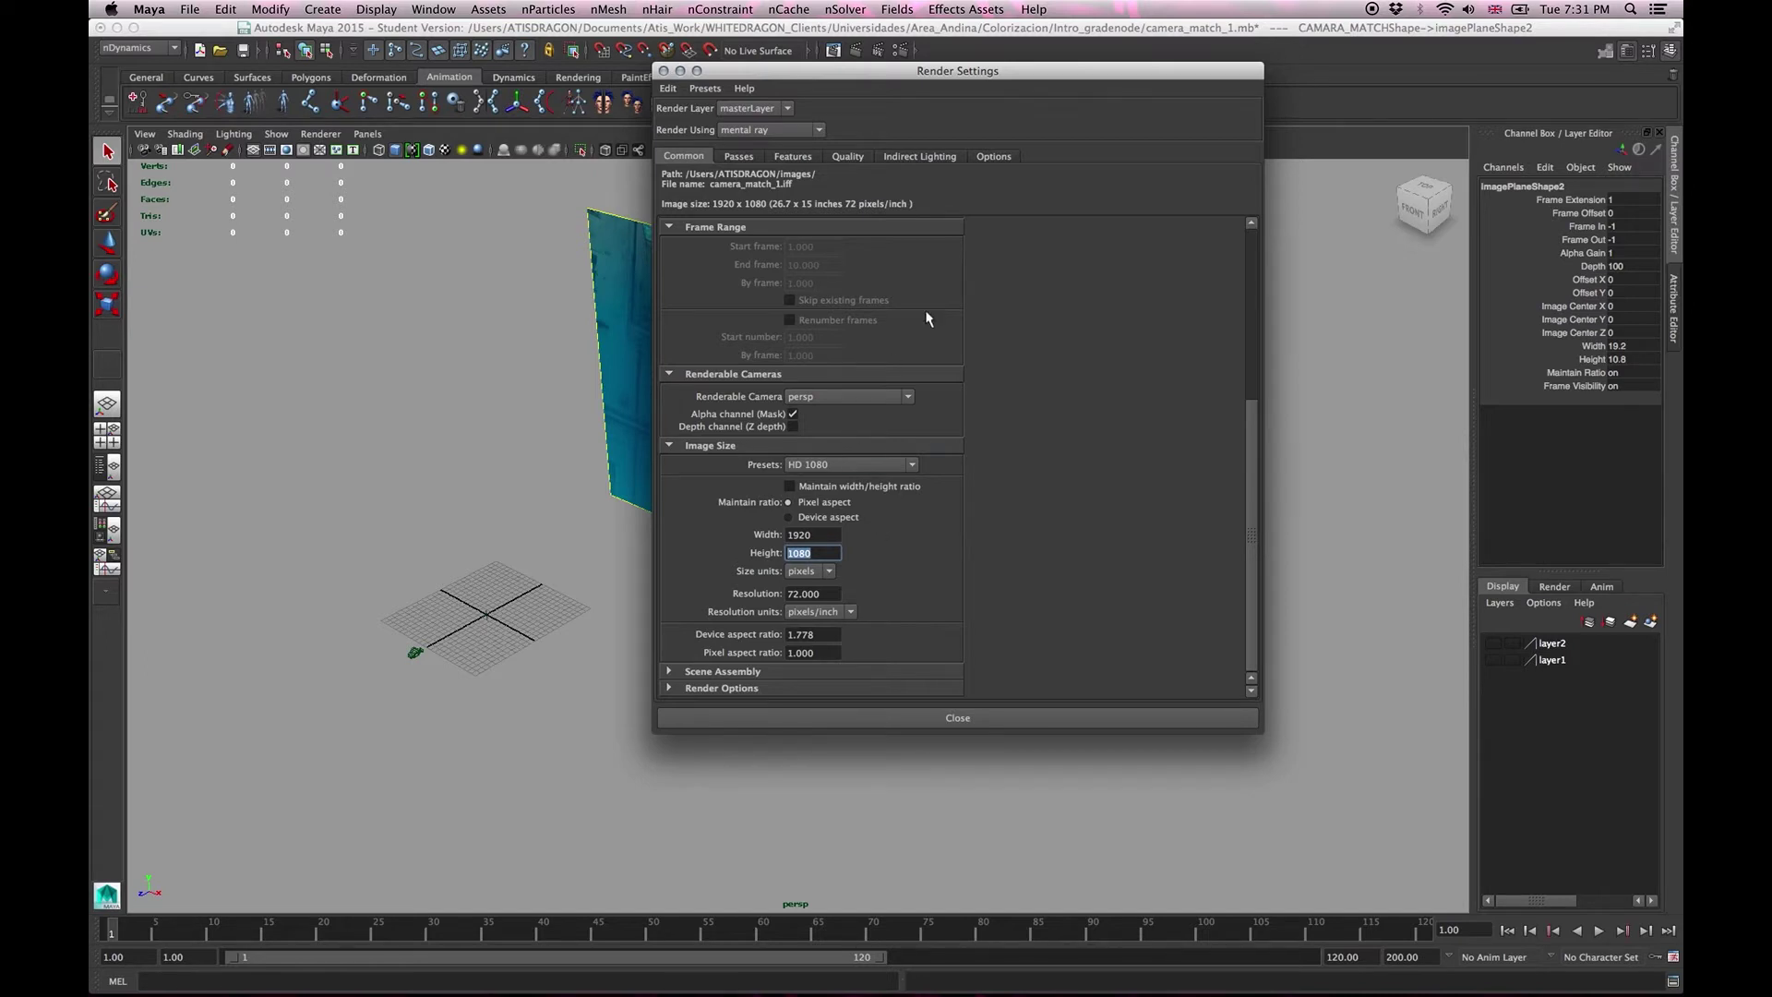
left_click_drag(999, 91, 1078, 113)
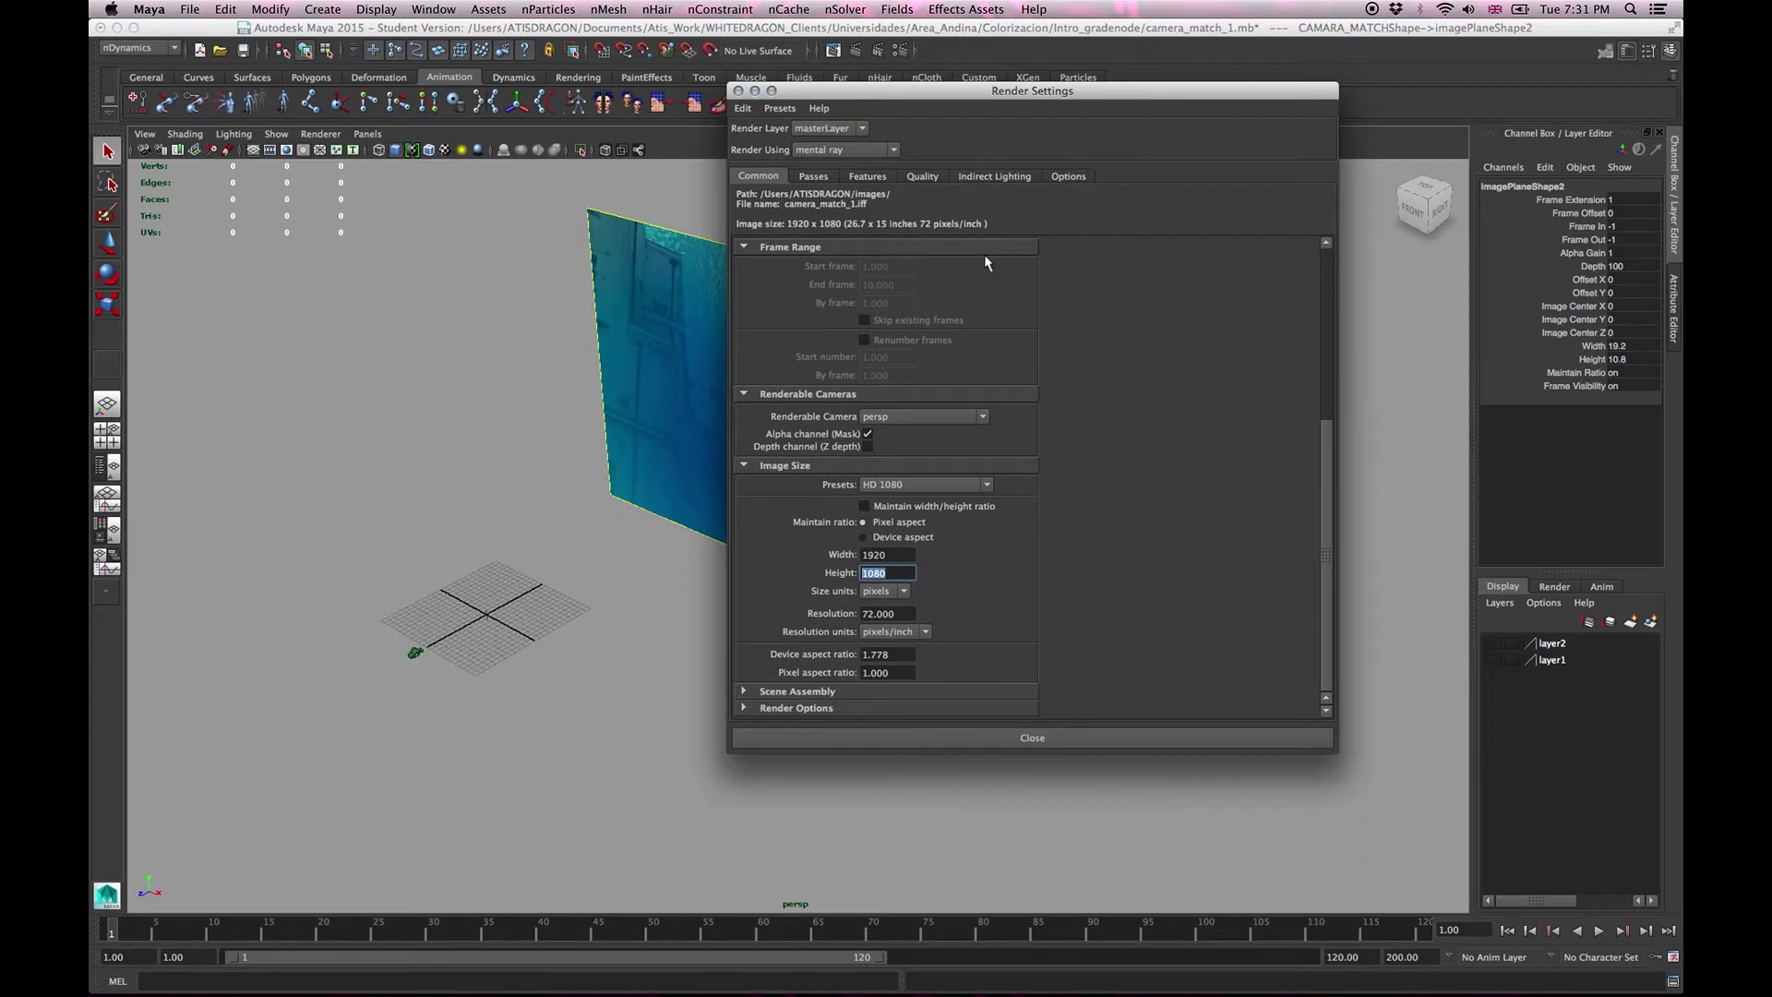
left_click(742, 92)
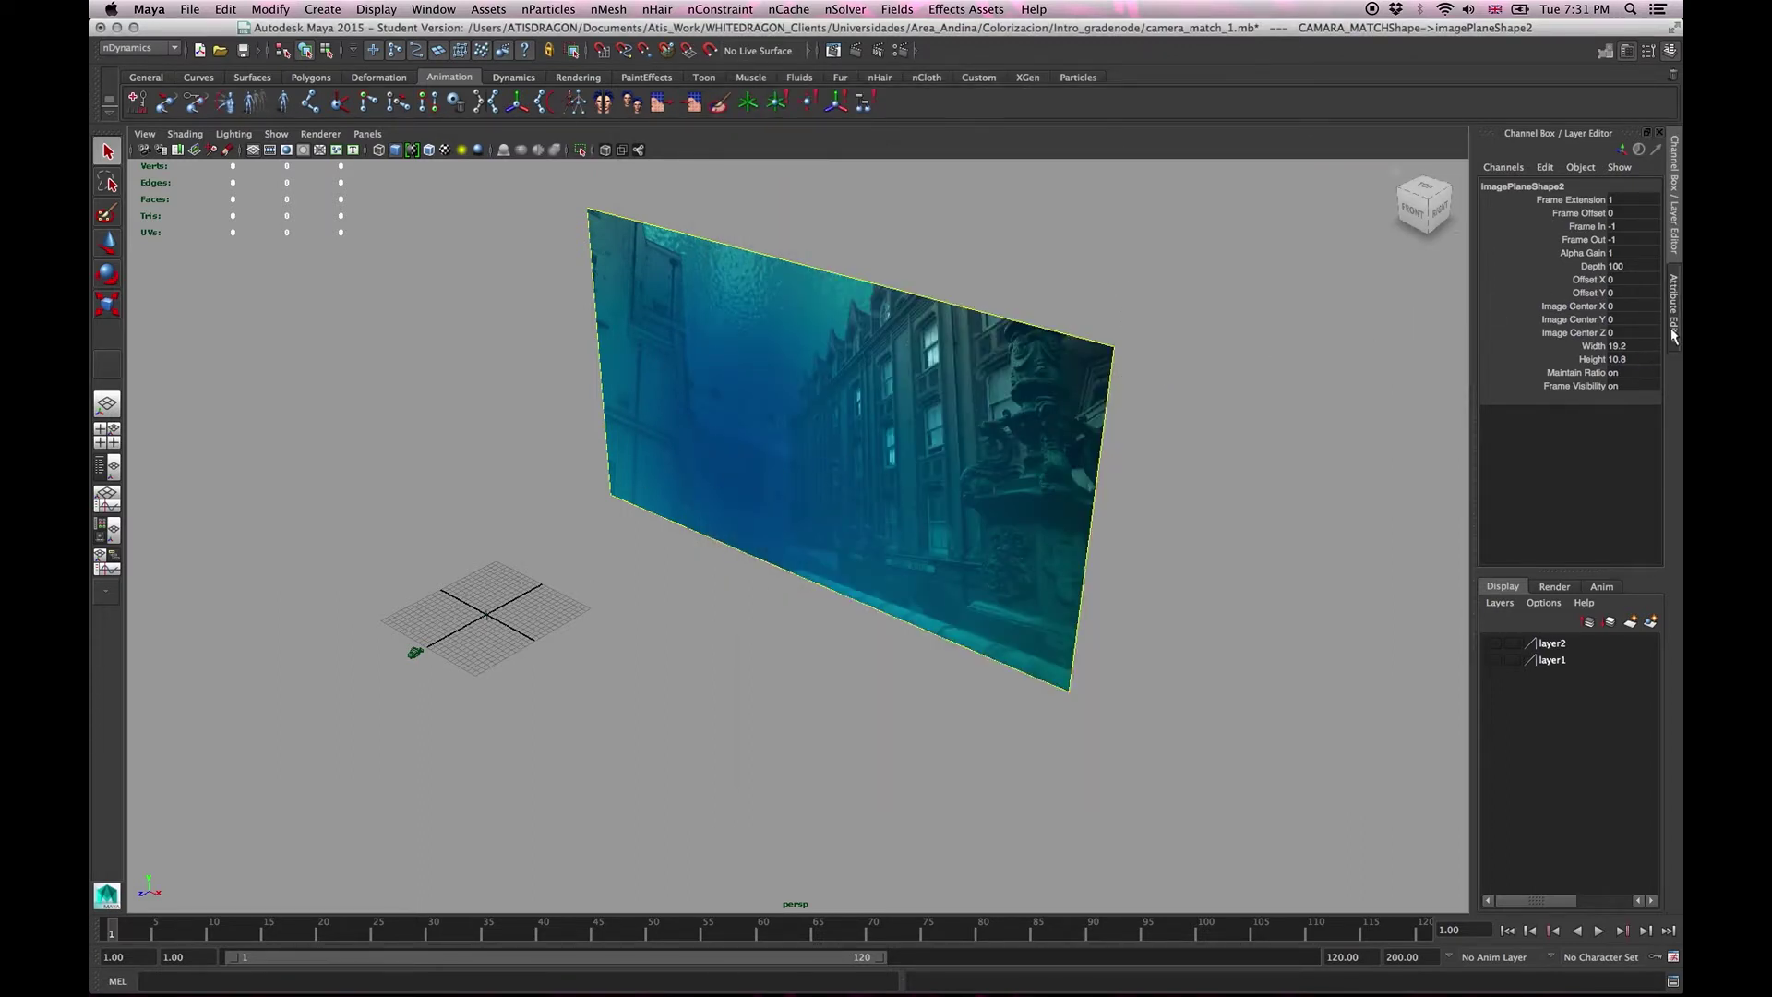
left_click(1115, 288)
Reselect the image plane and set its depth to 300 in its attributes.
left_click(1101, 370)
left_click(1671, 325)
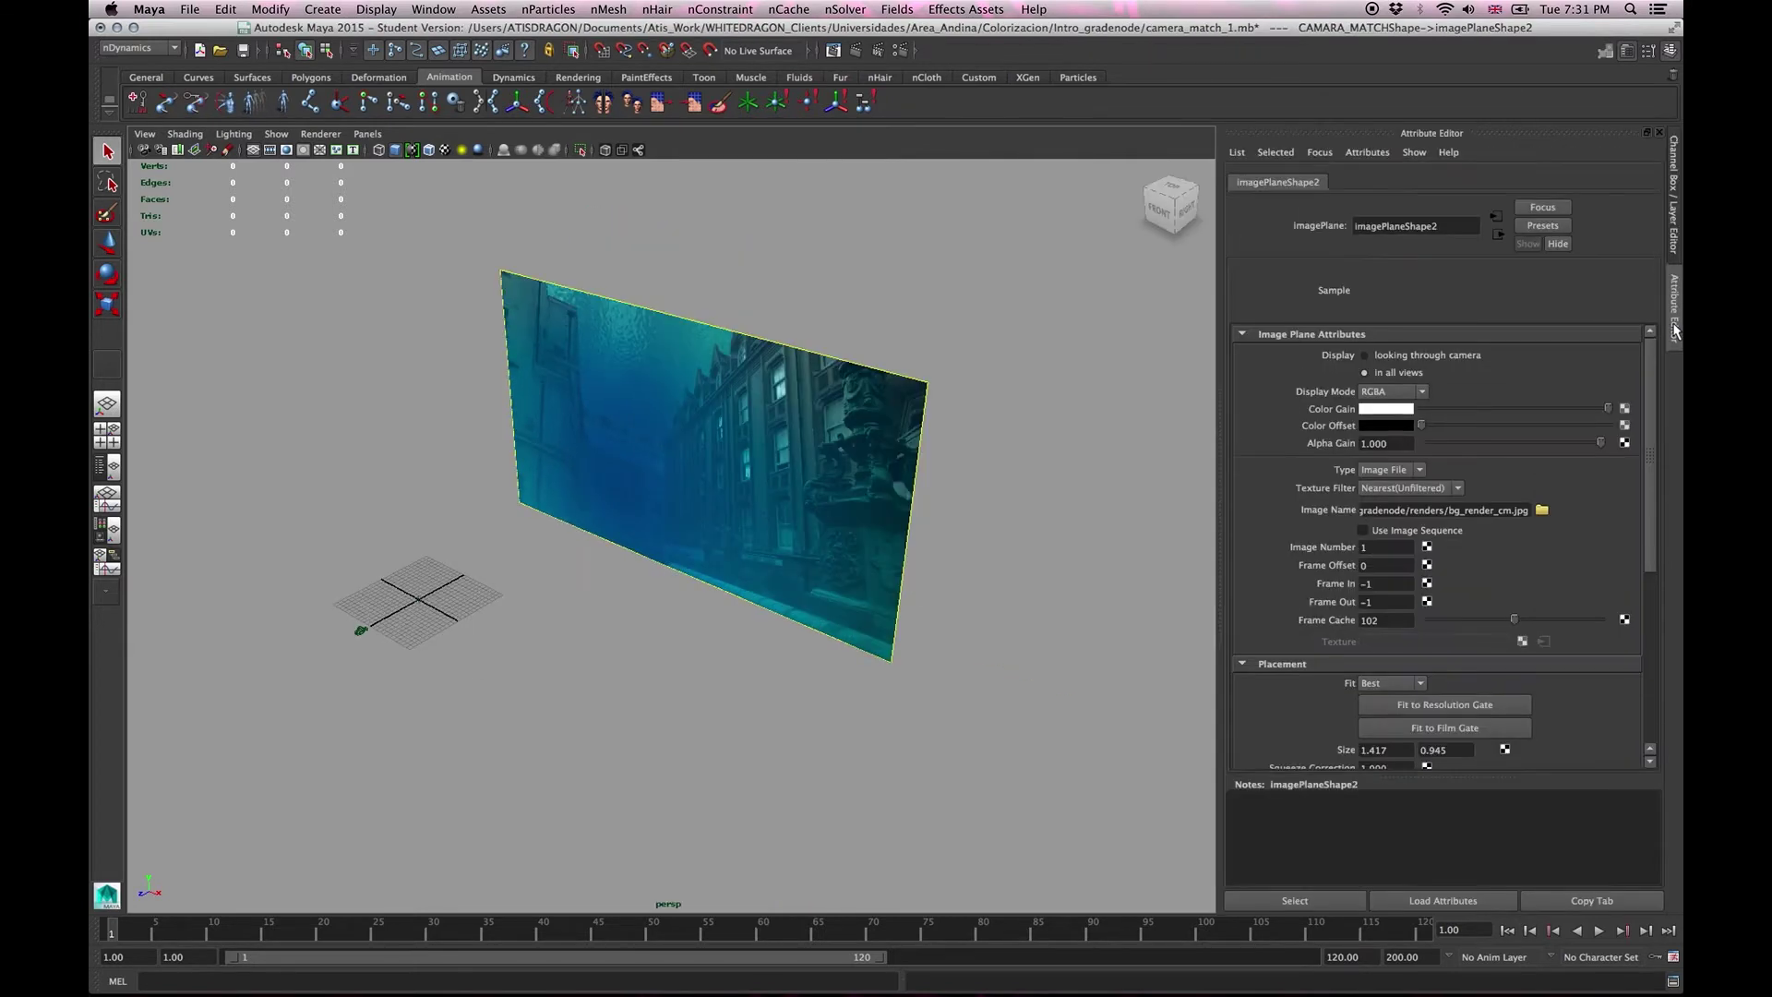
left_click_drag(1650, 470, 1628, 587)
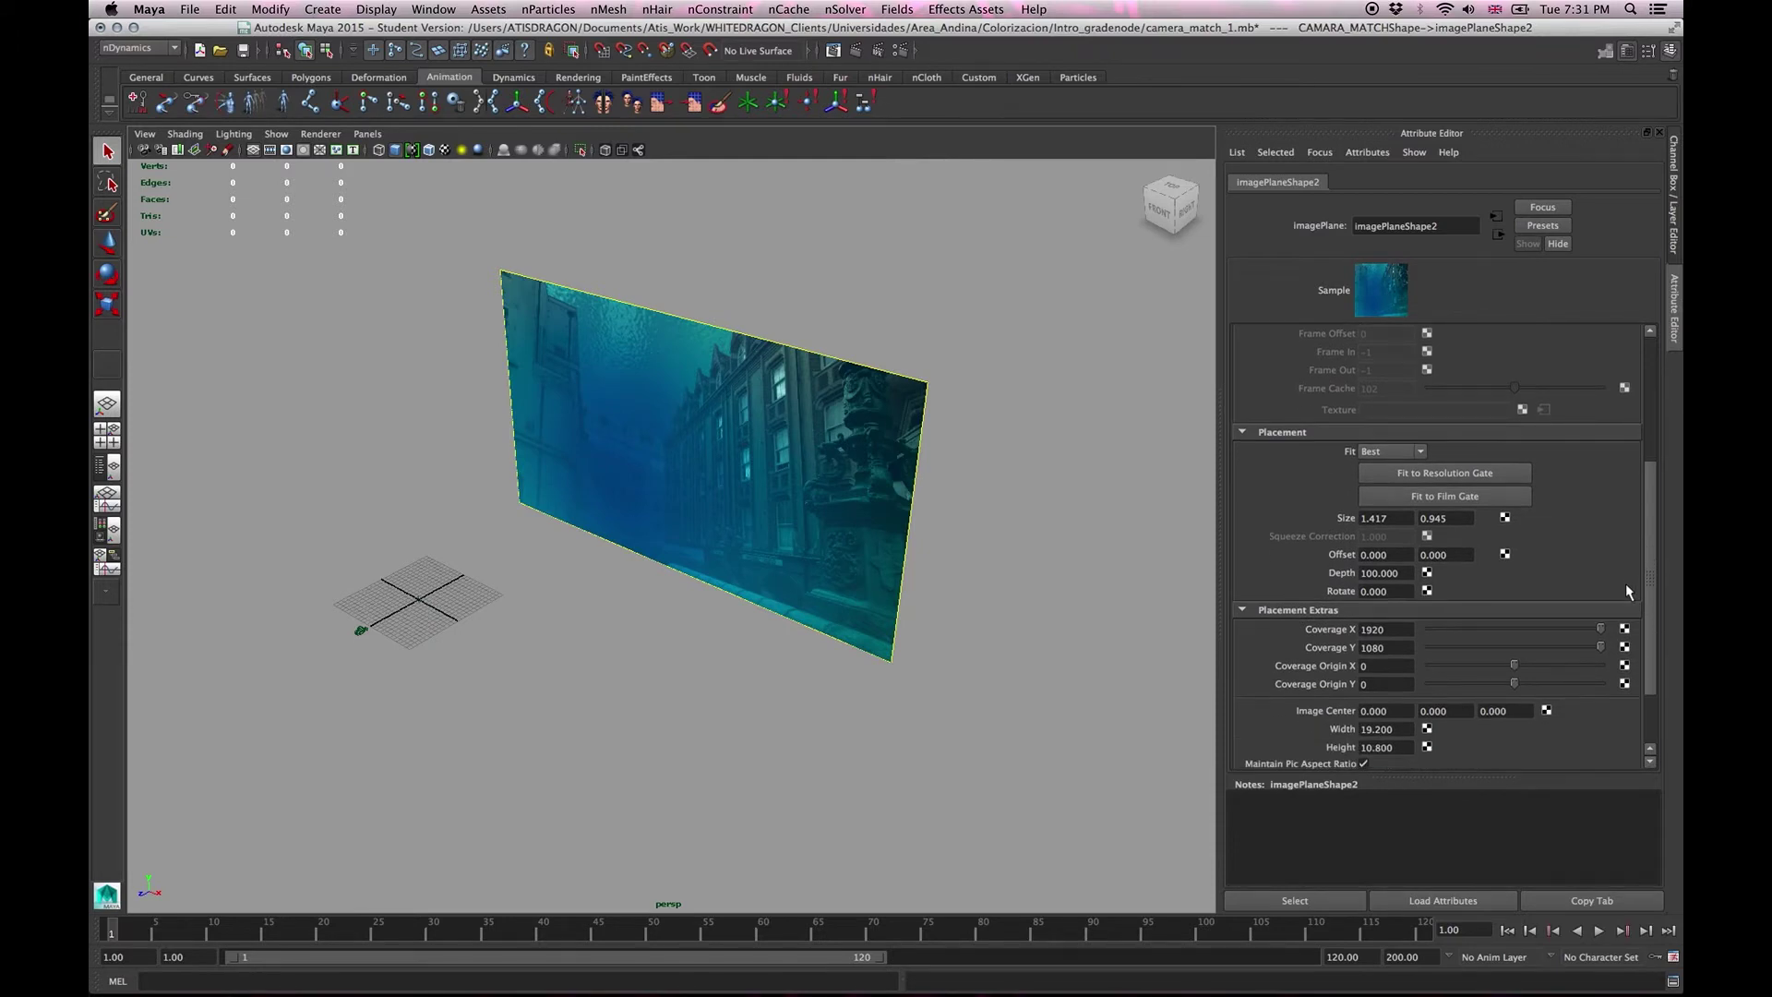
scroll(1626, 583, "up", 2)
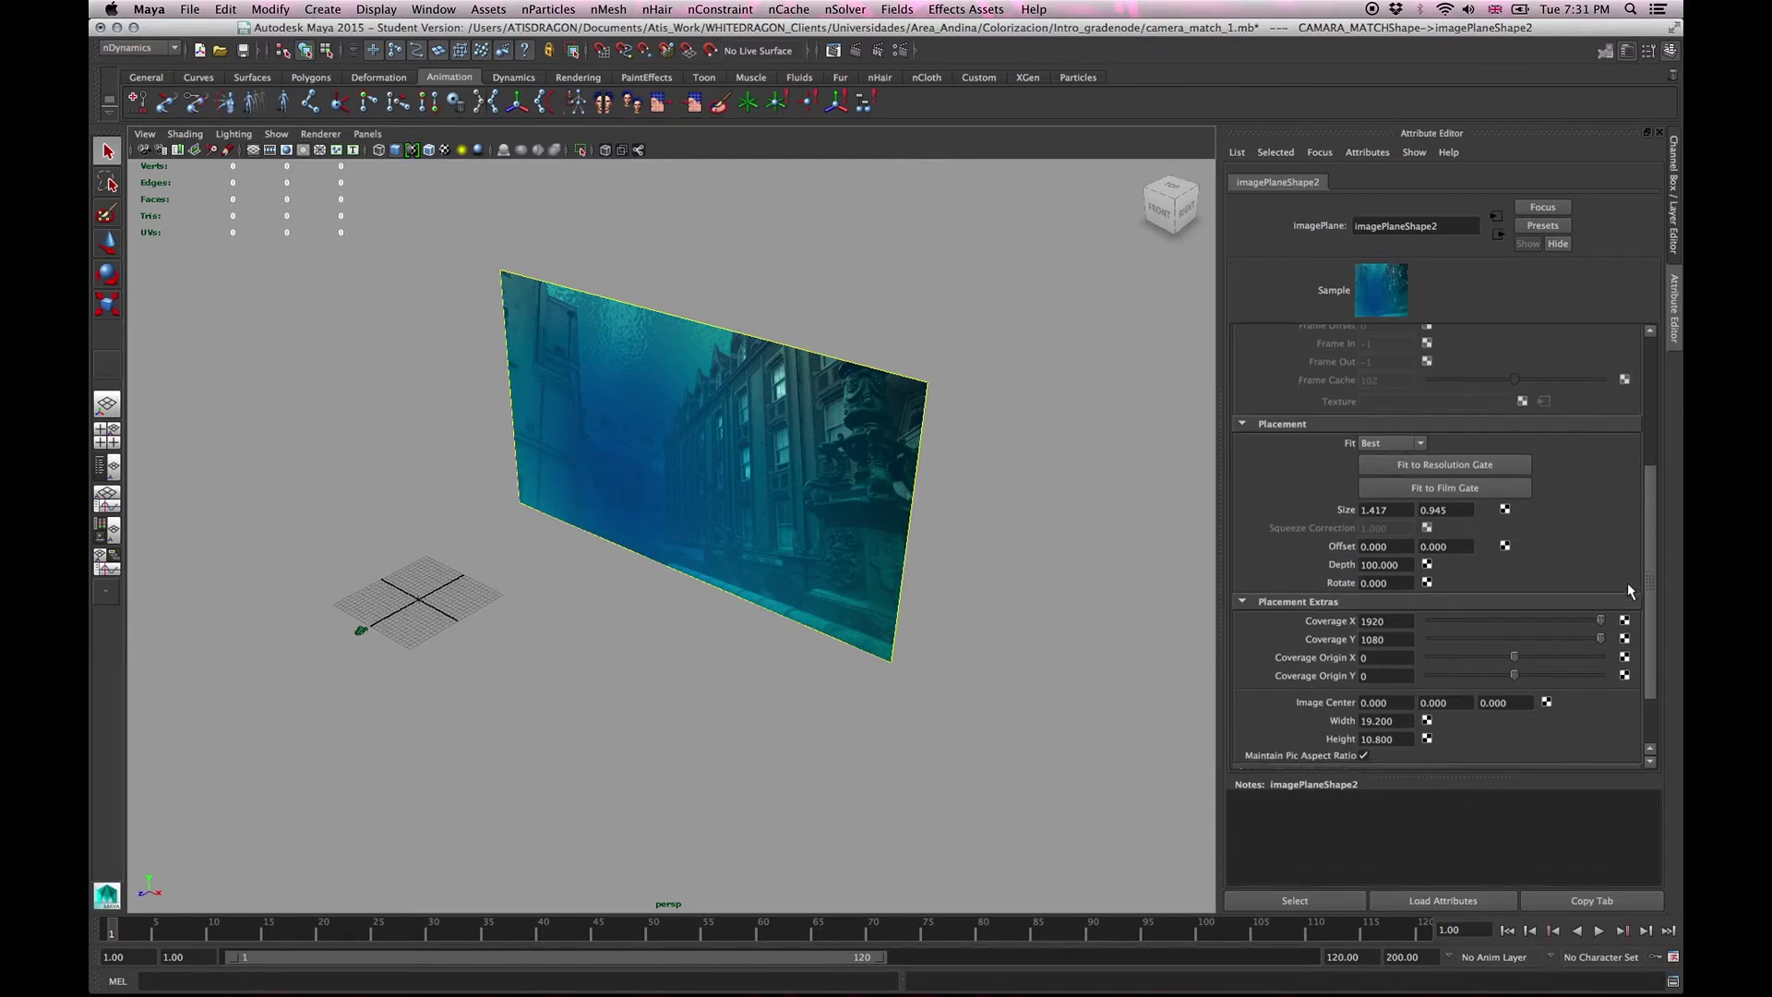
left_click(1362, 581)
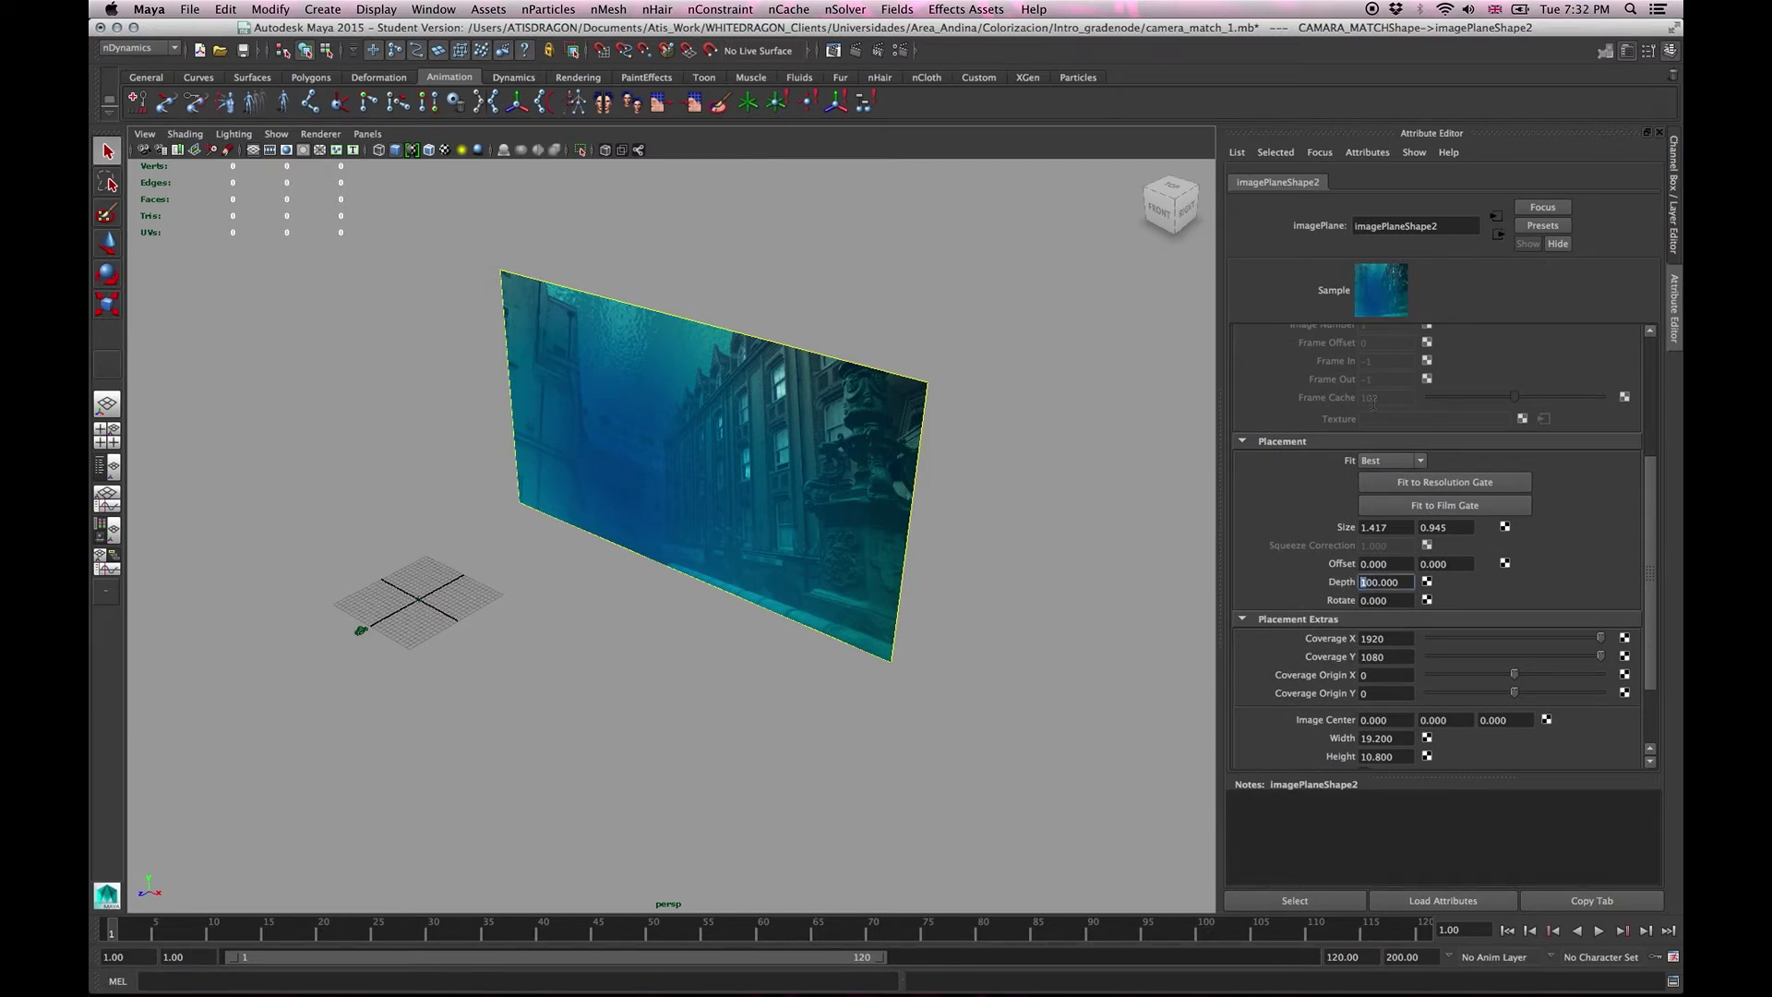
type("3")
key("Return")
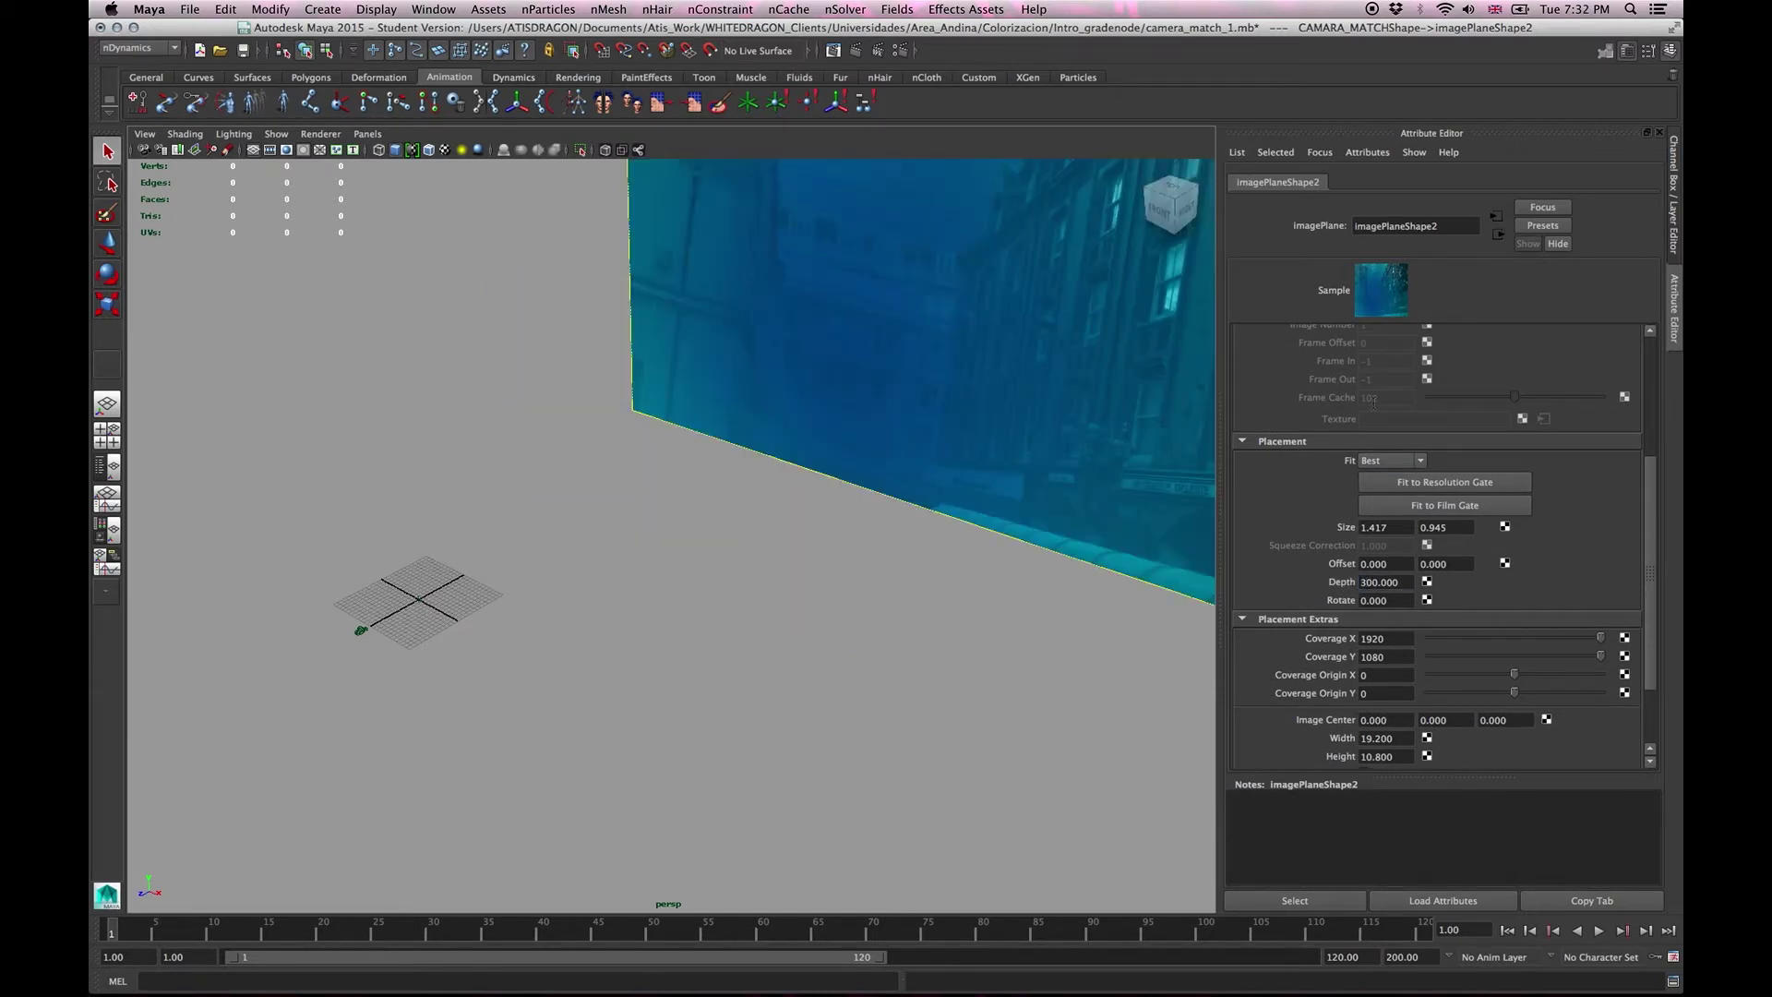
Orbit around the pushed-back plane, then change the image plane depth to 200.
left_click_drag(746, 439, 646, 440)
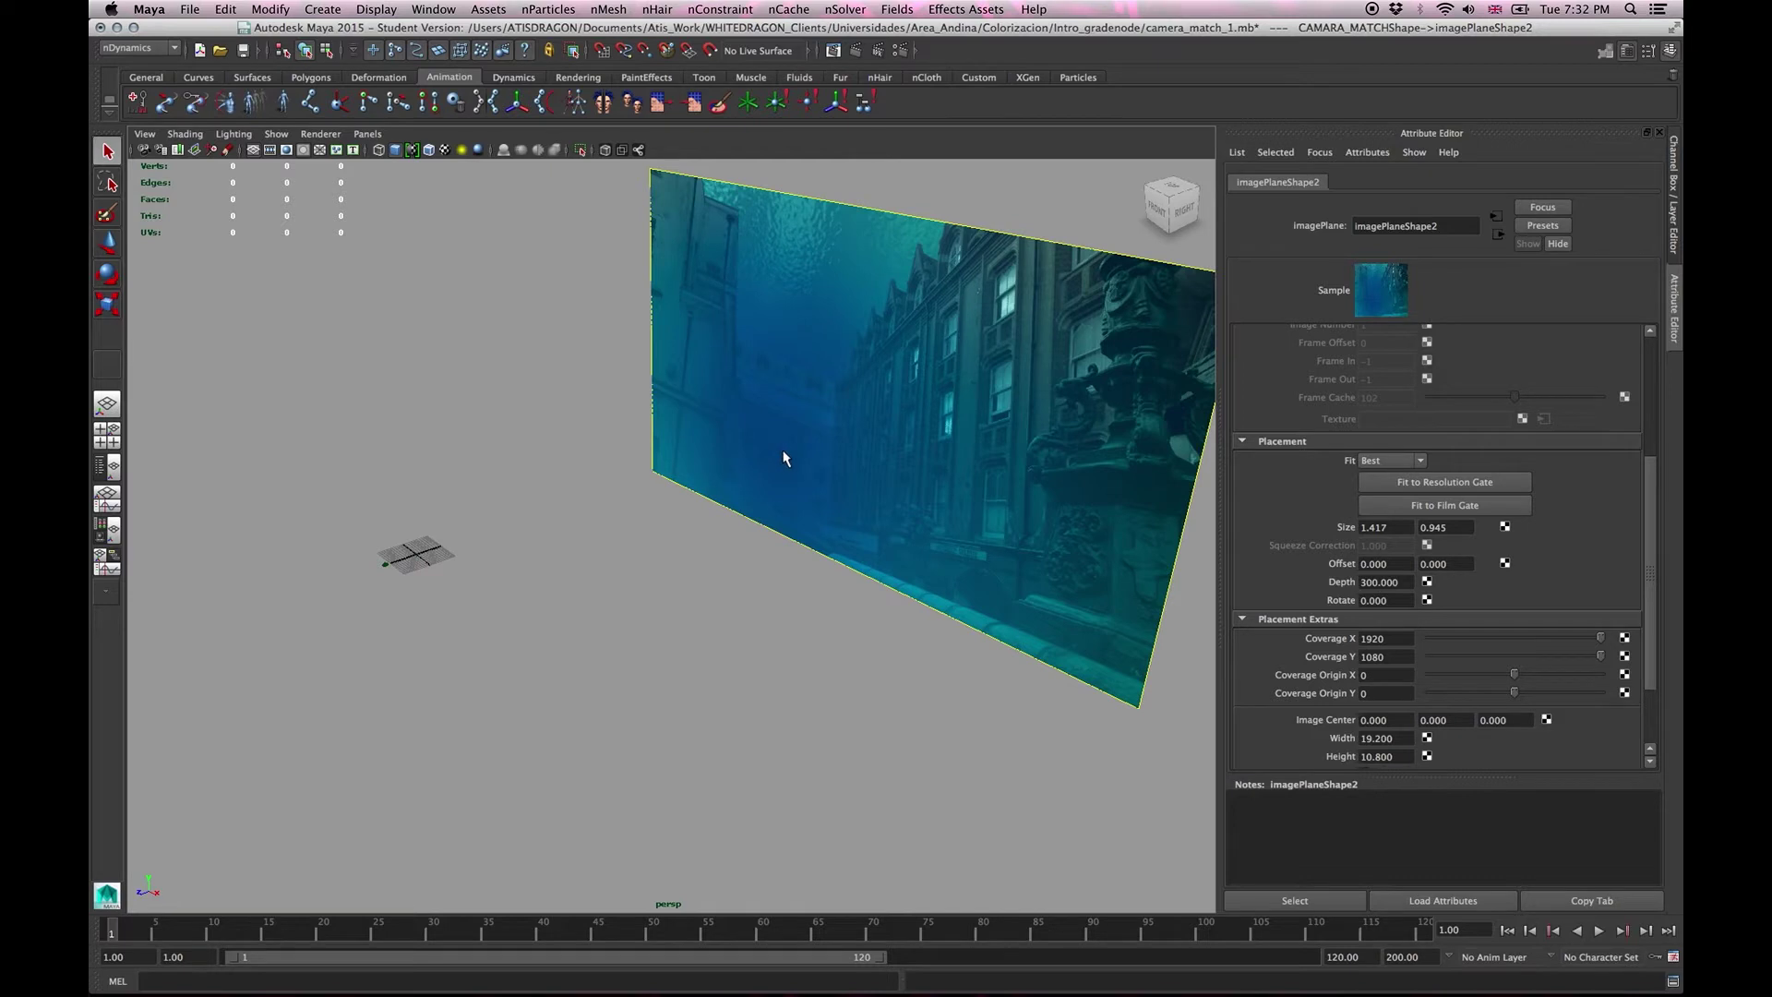
left_click_drag(617, 483, 631, 480)
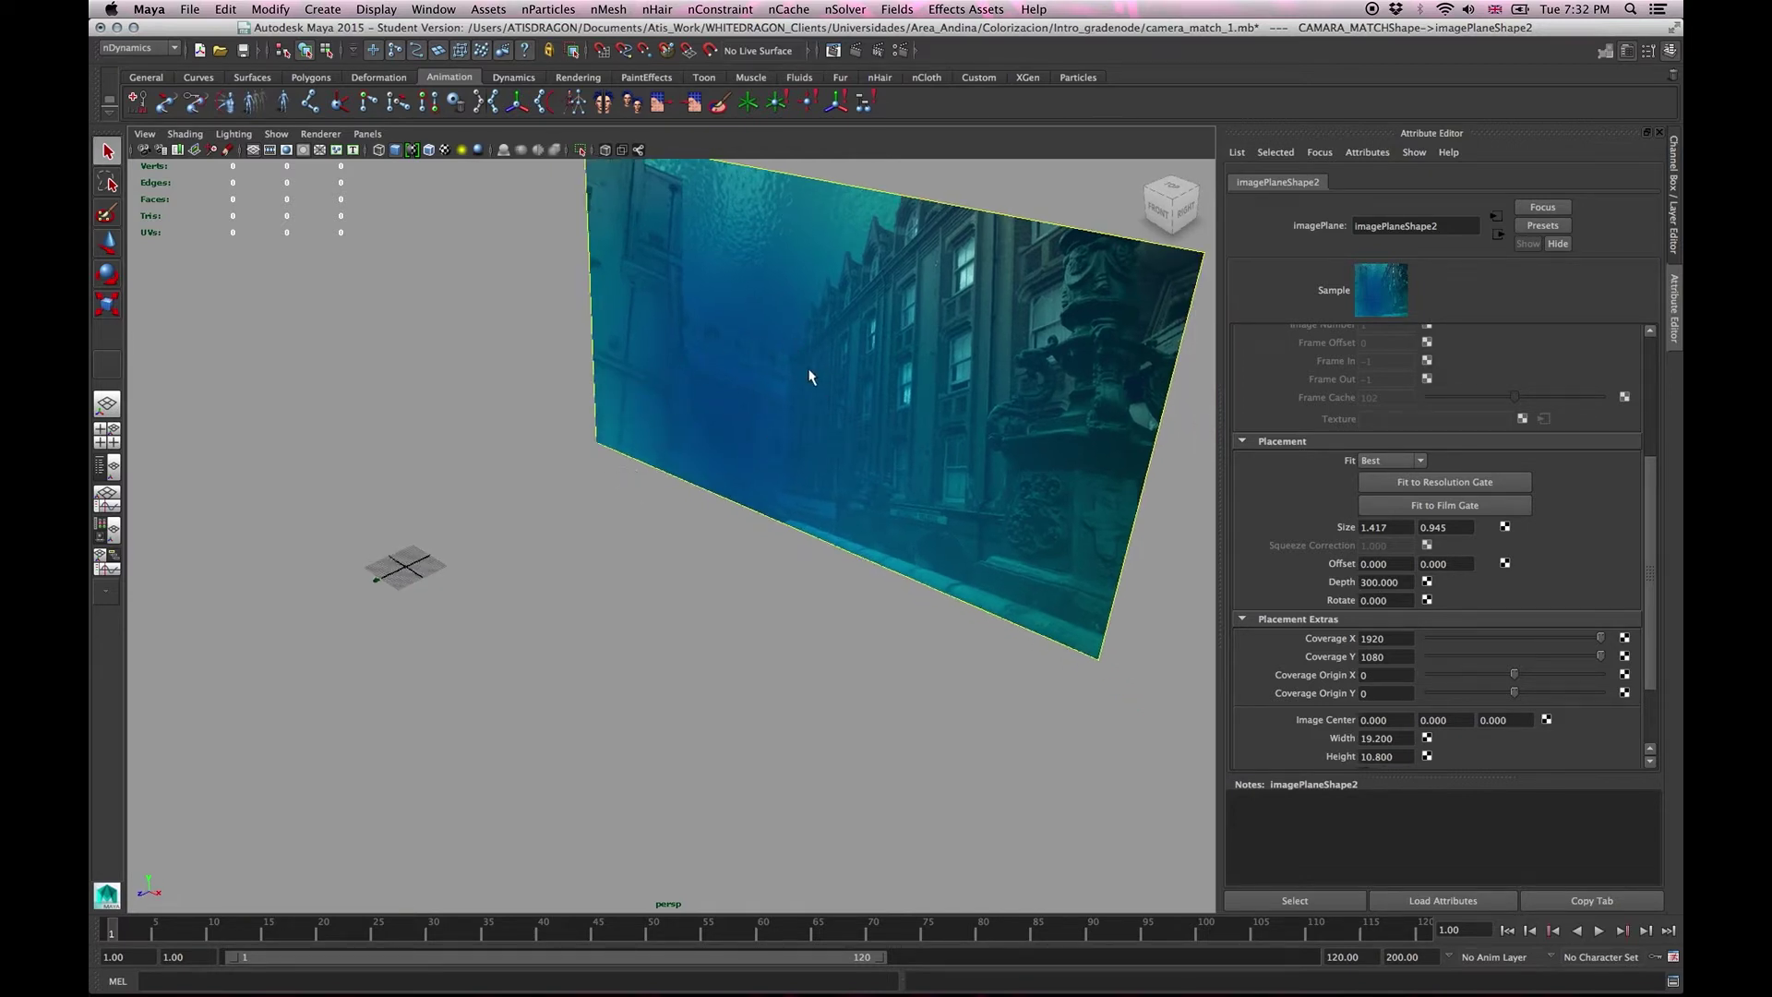
left_click(1360, 582)
type("2")
key("Return")
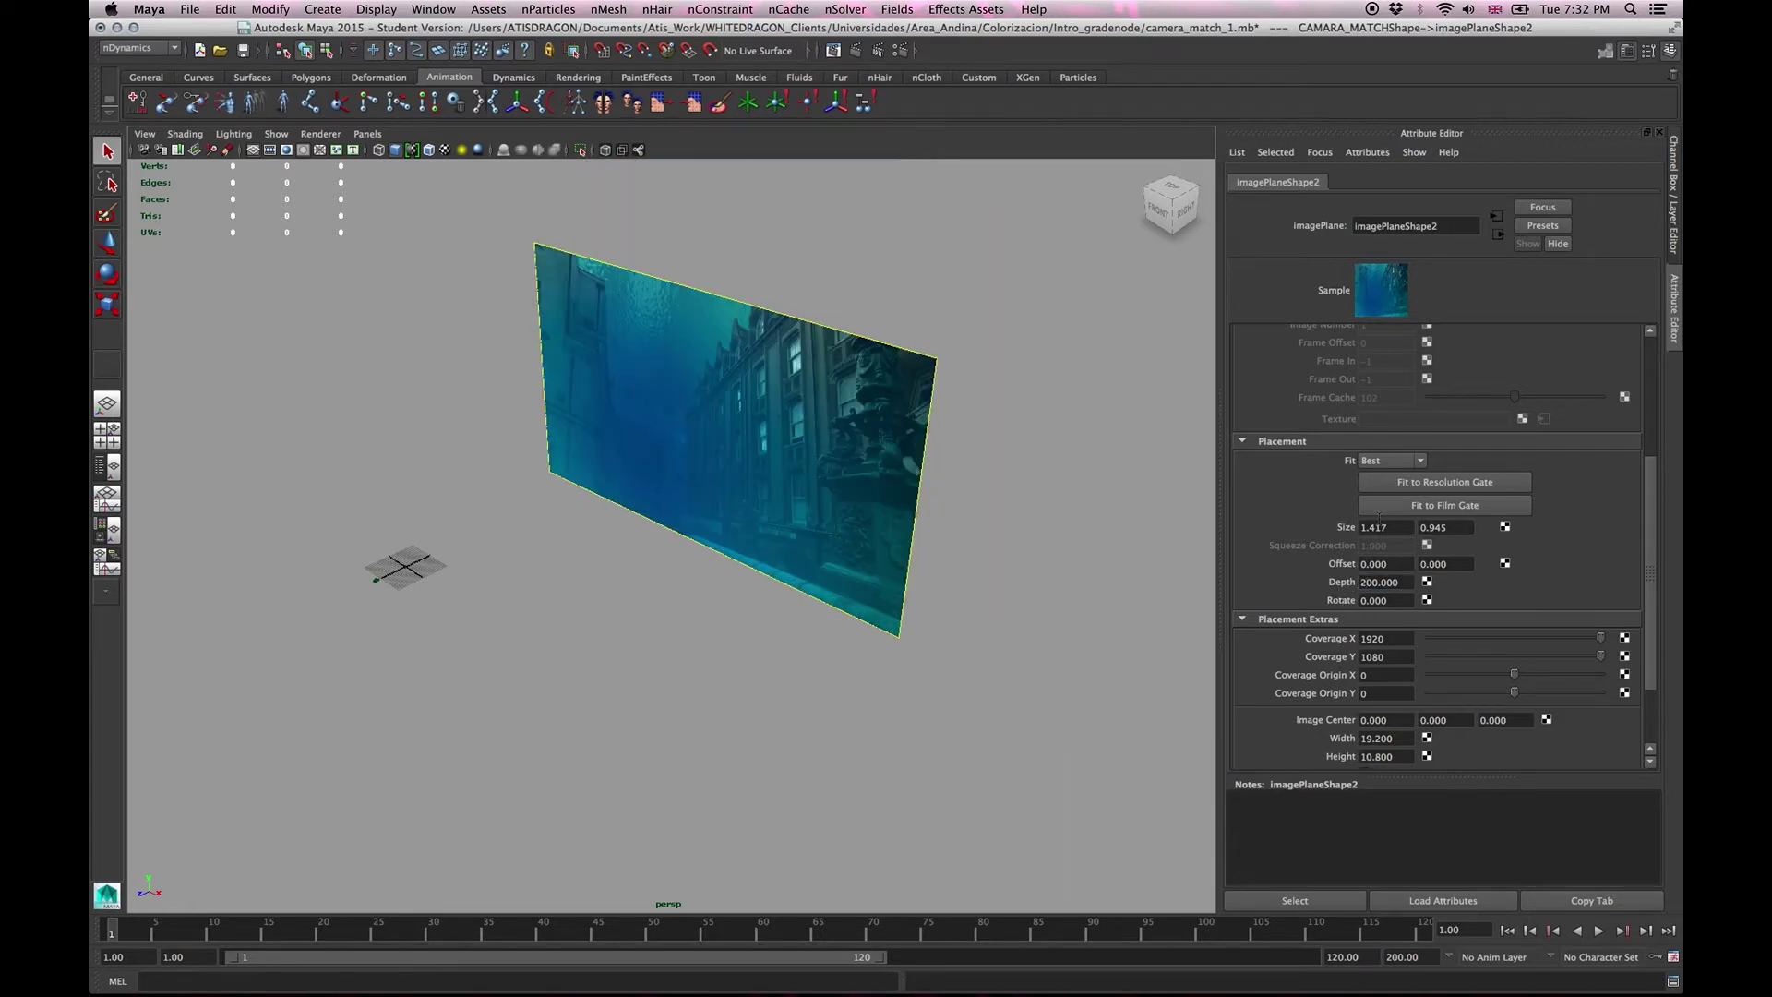
left_click_drag(558, 527, 425, 513)
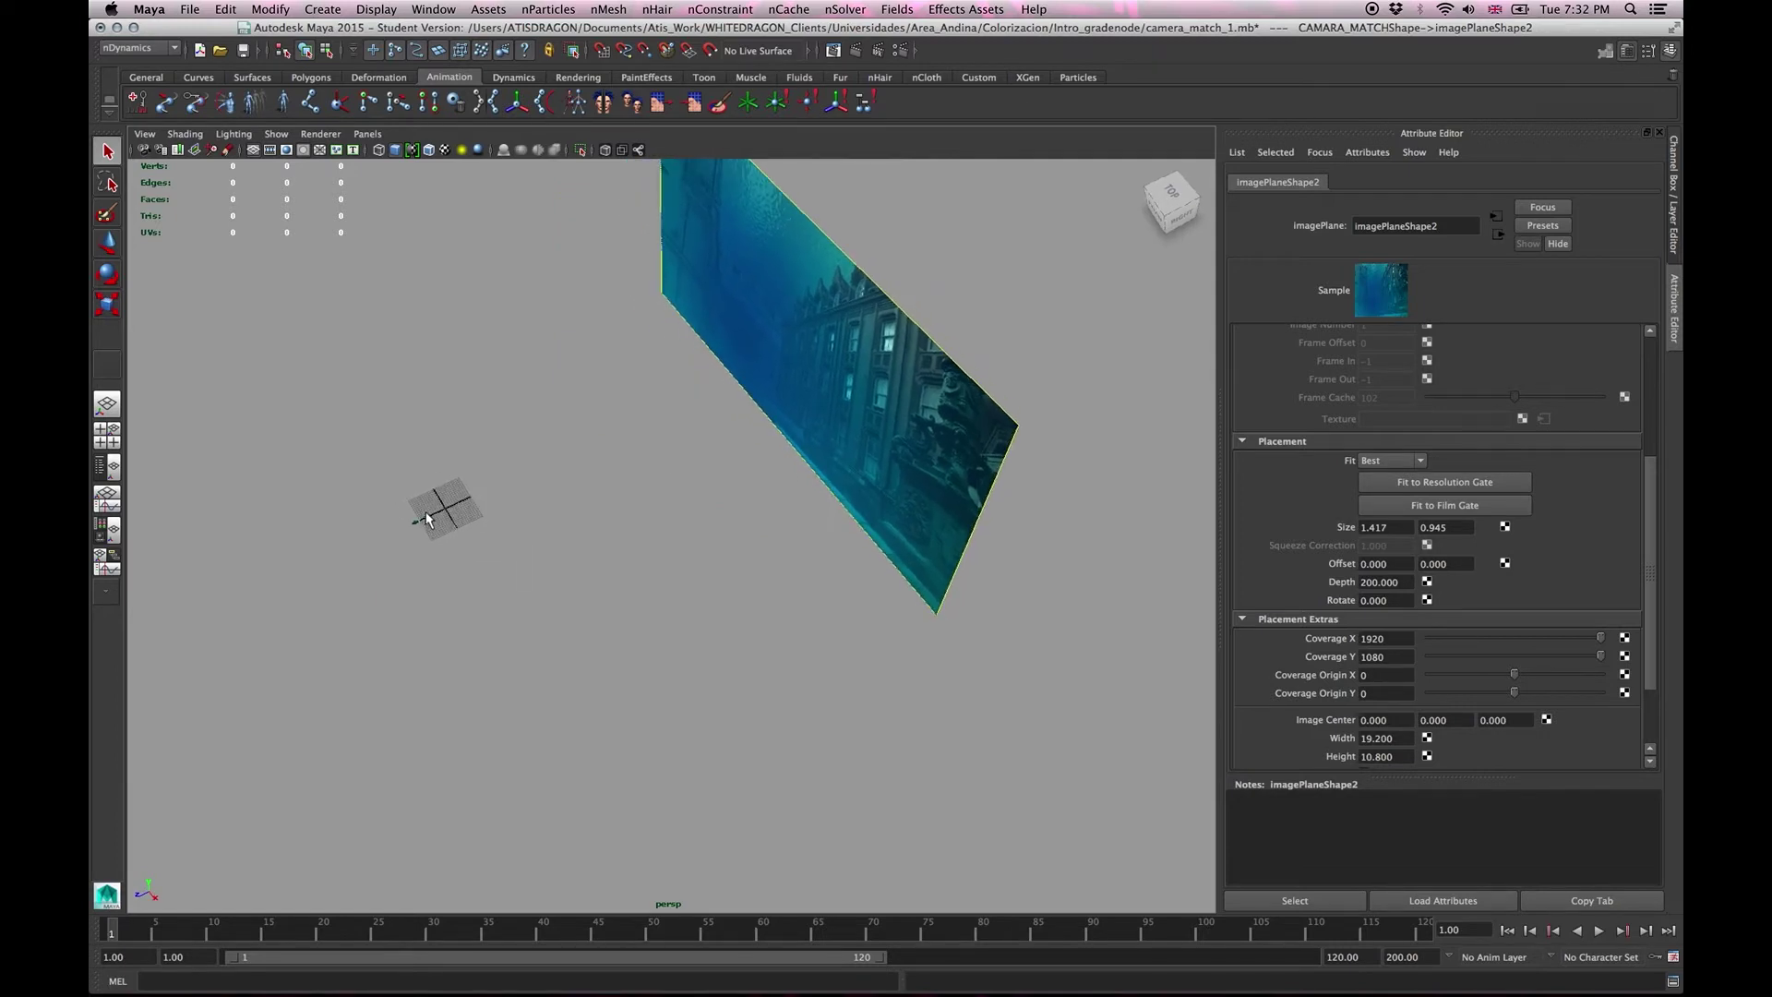
left_click_drag(902, 390, 720, 492)
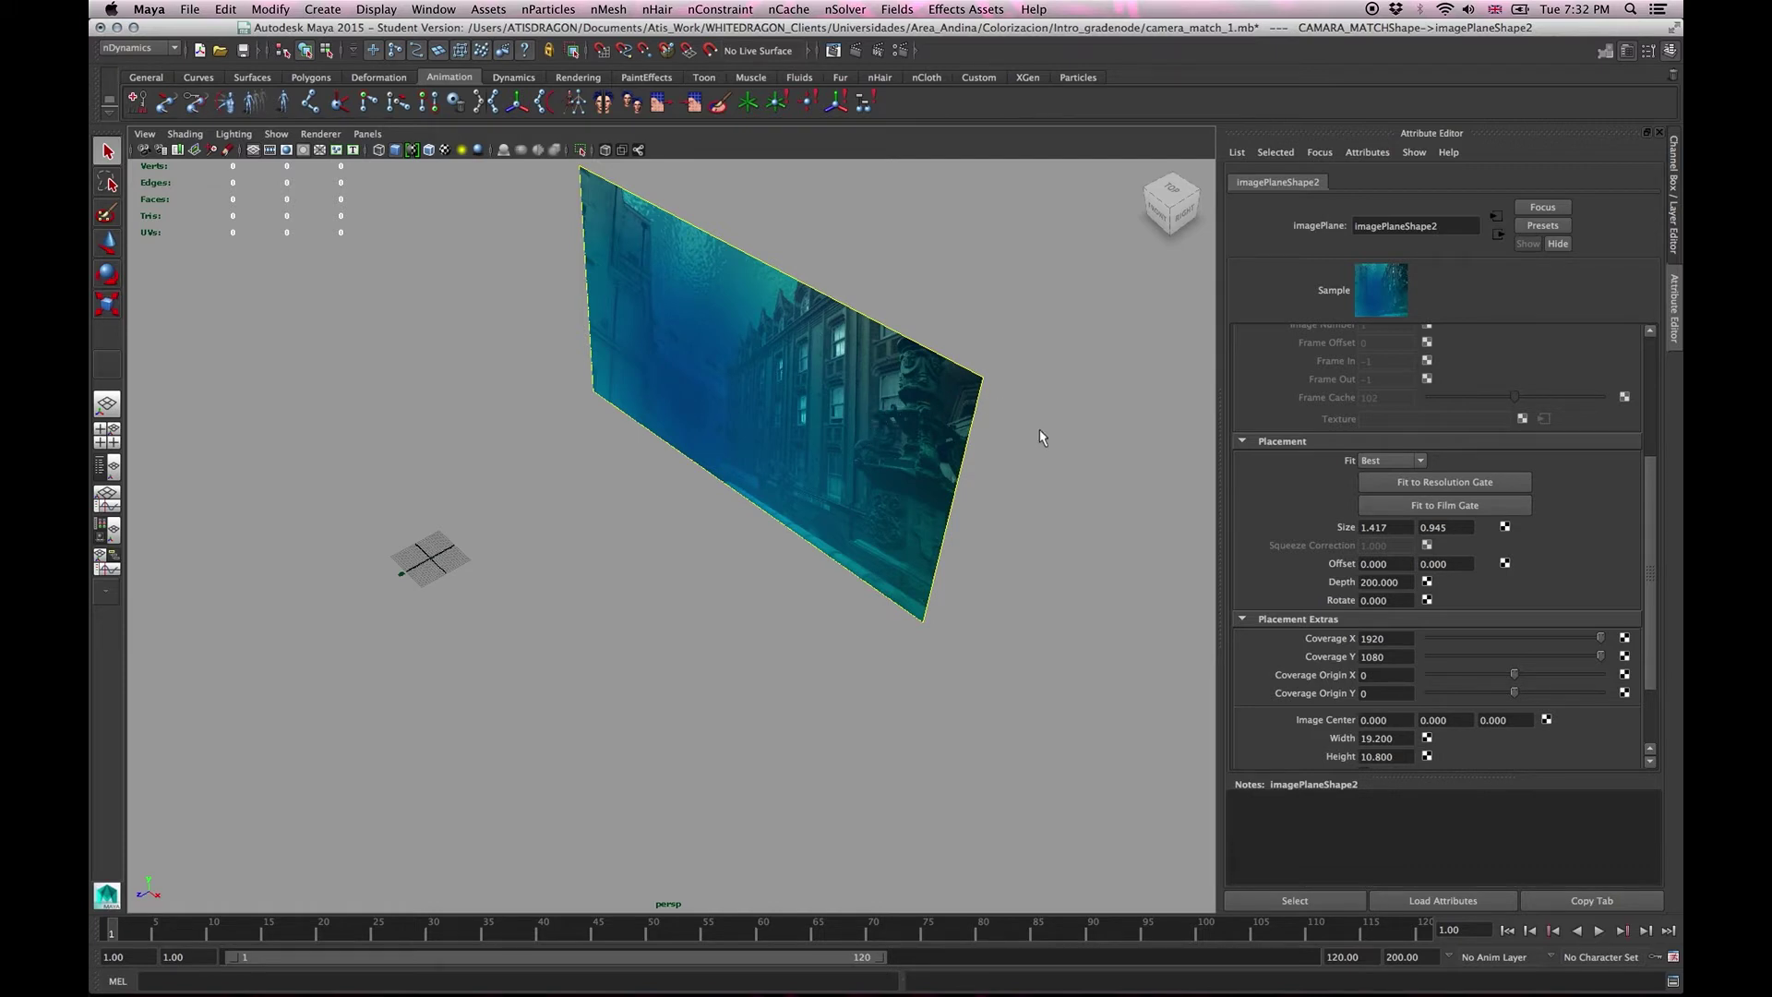
Check the view through CAMARA_MATCH with the 1920x1080 resolution gate, then return to persp with Polygons tools.
left_click(368, 136)
mouse_move(440, 151)
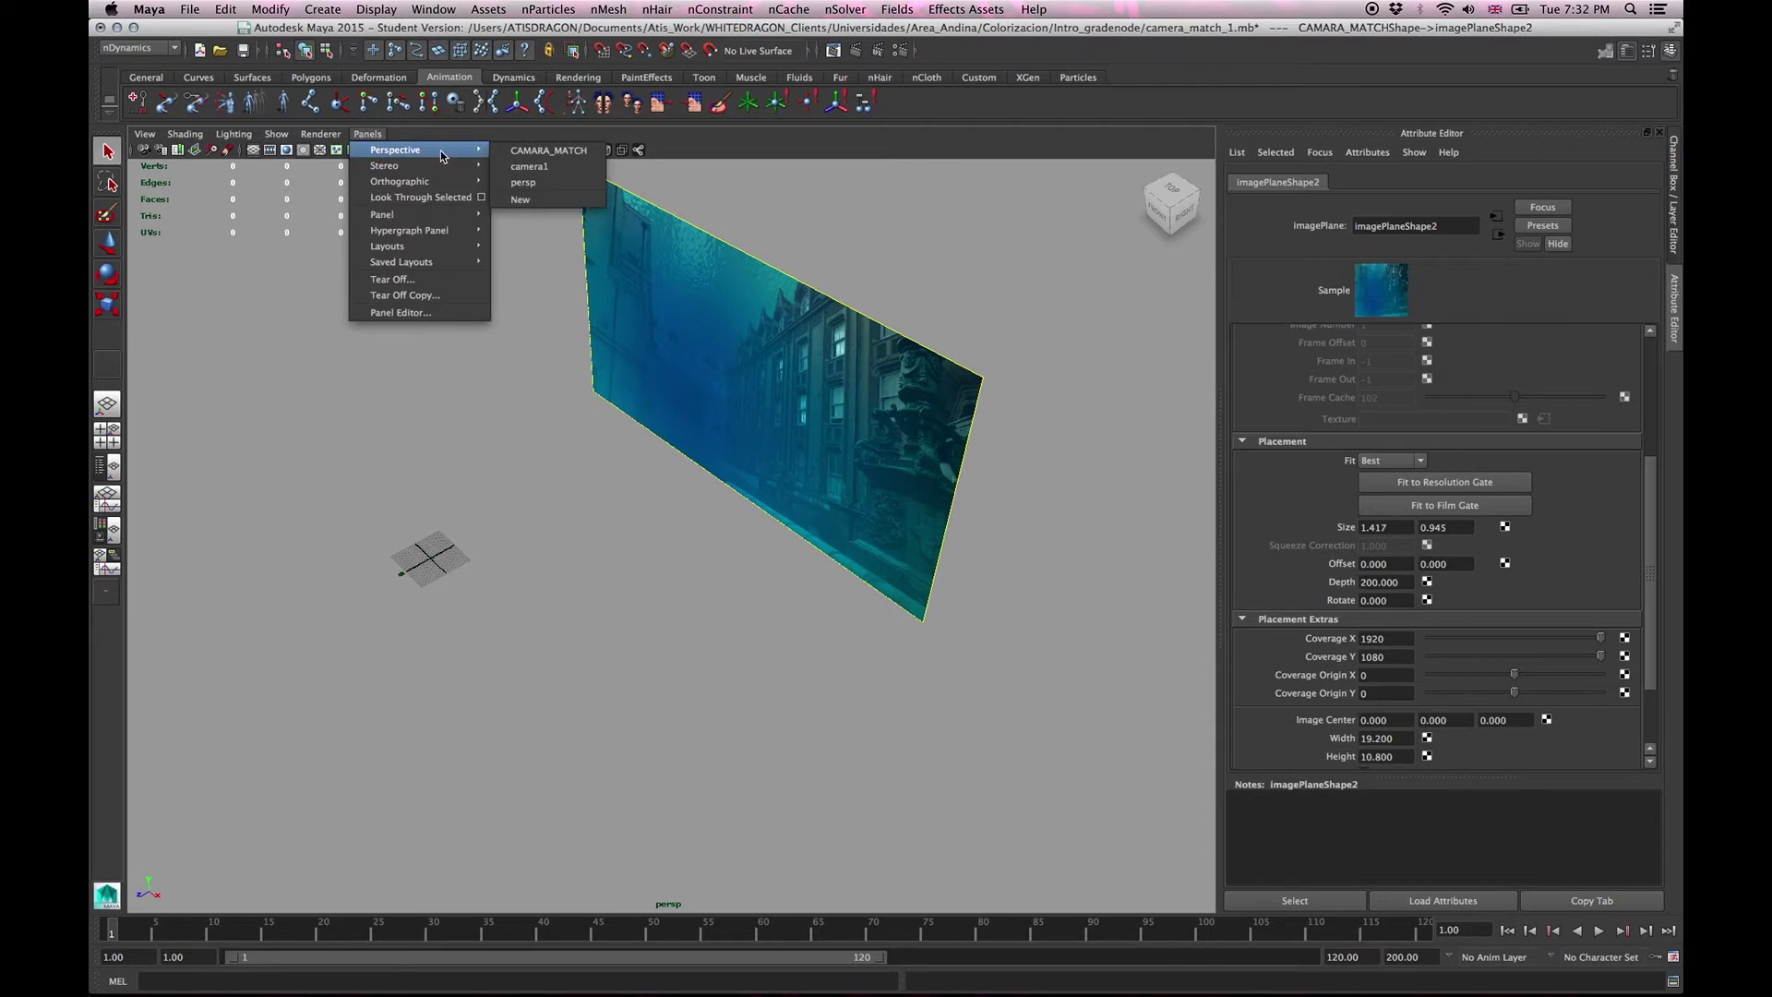
left_click(523, 153)
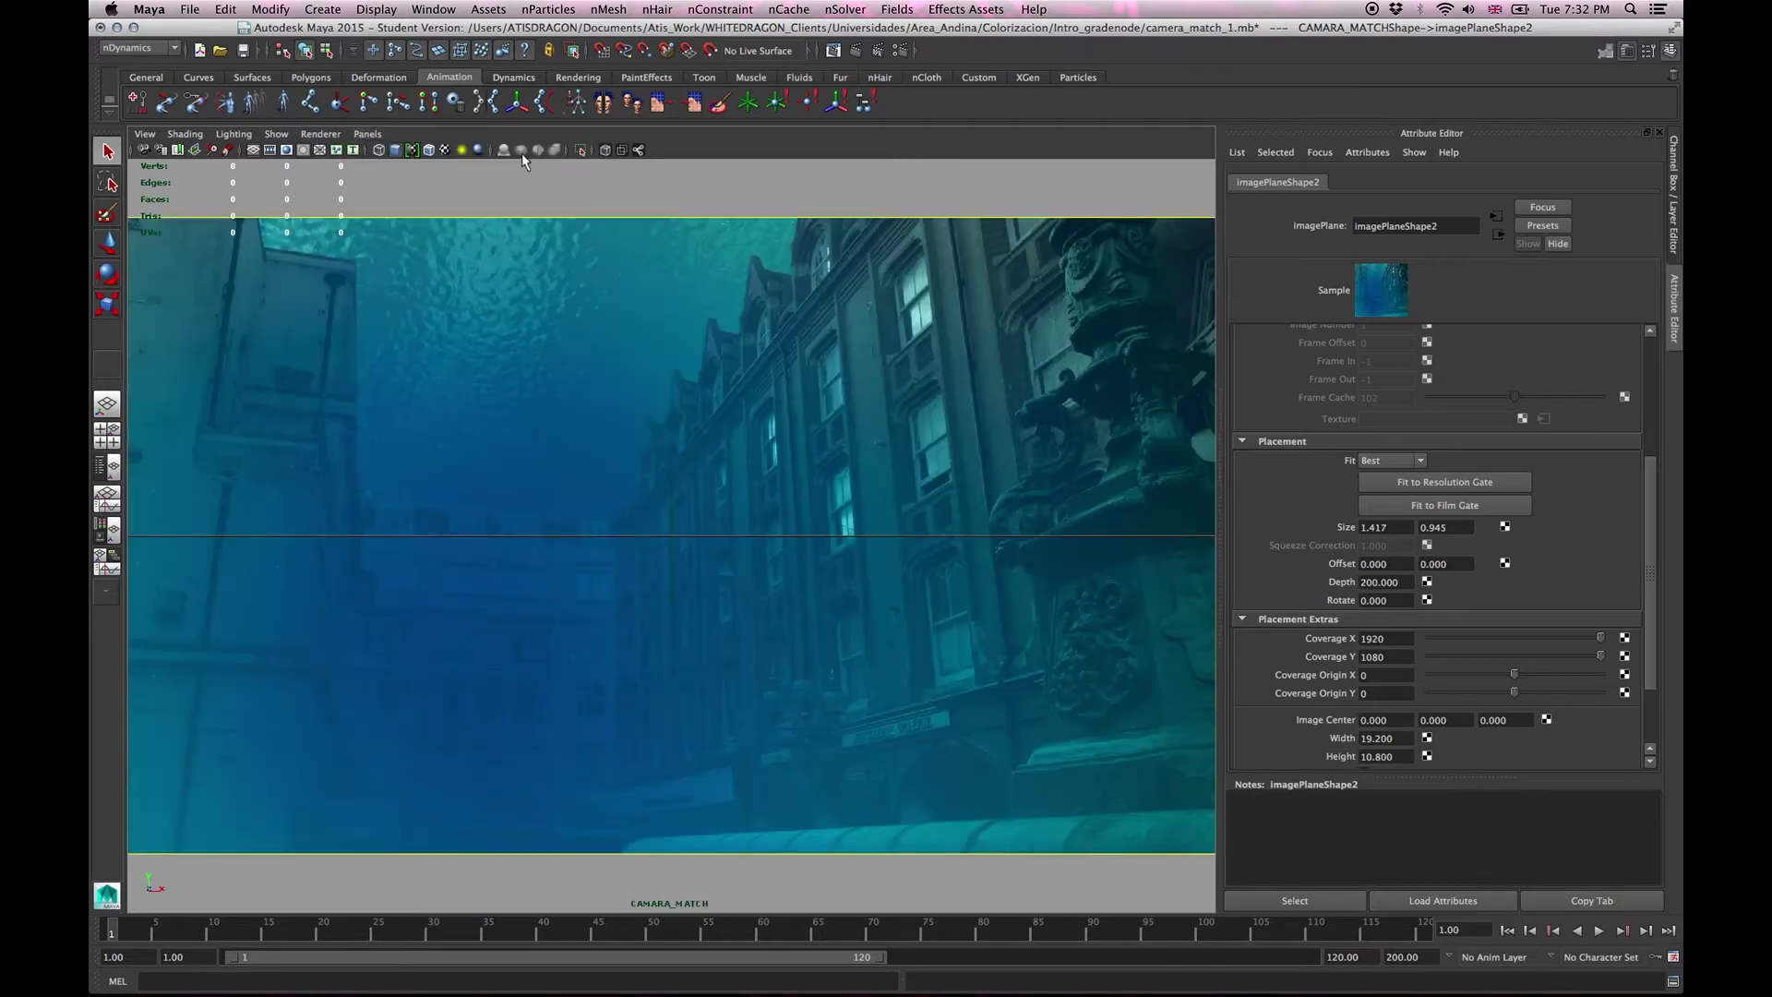
left_click(287, 151)
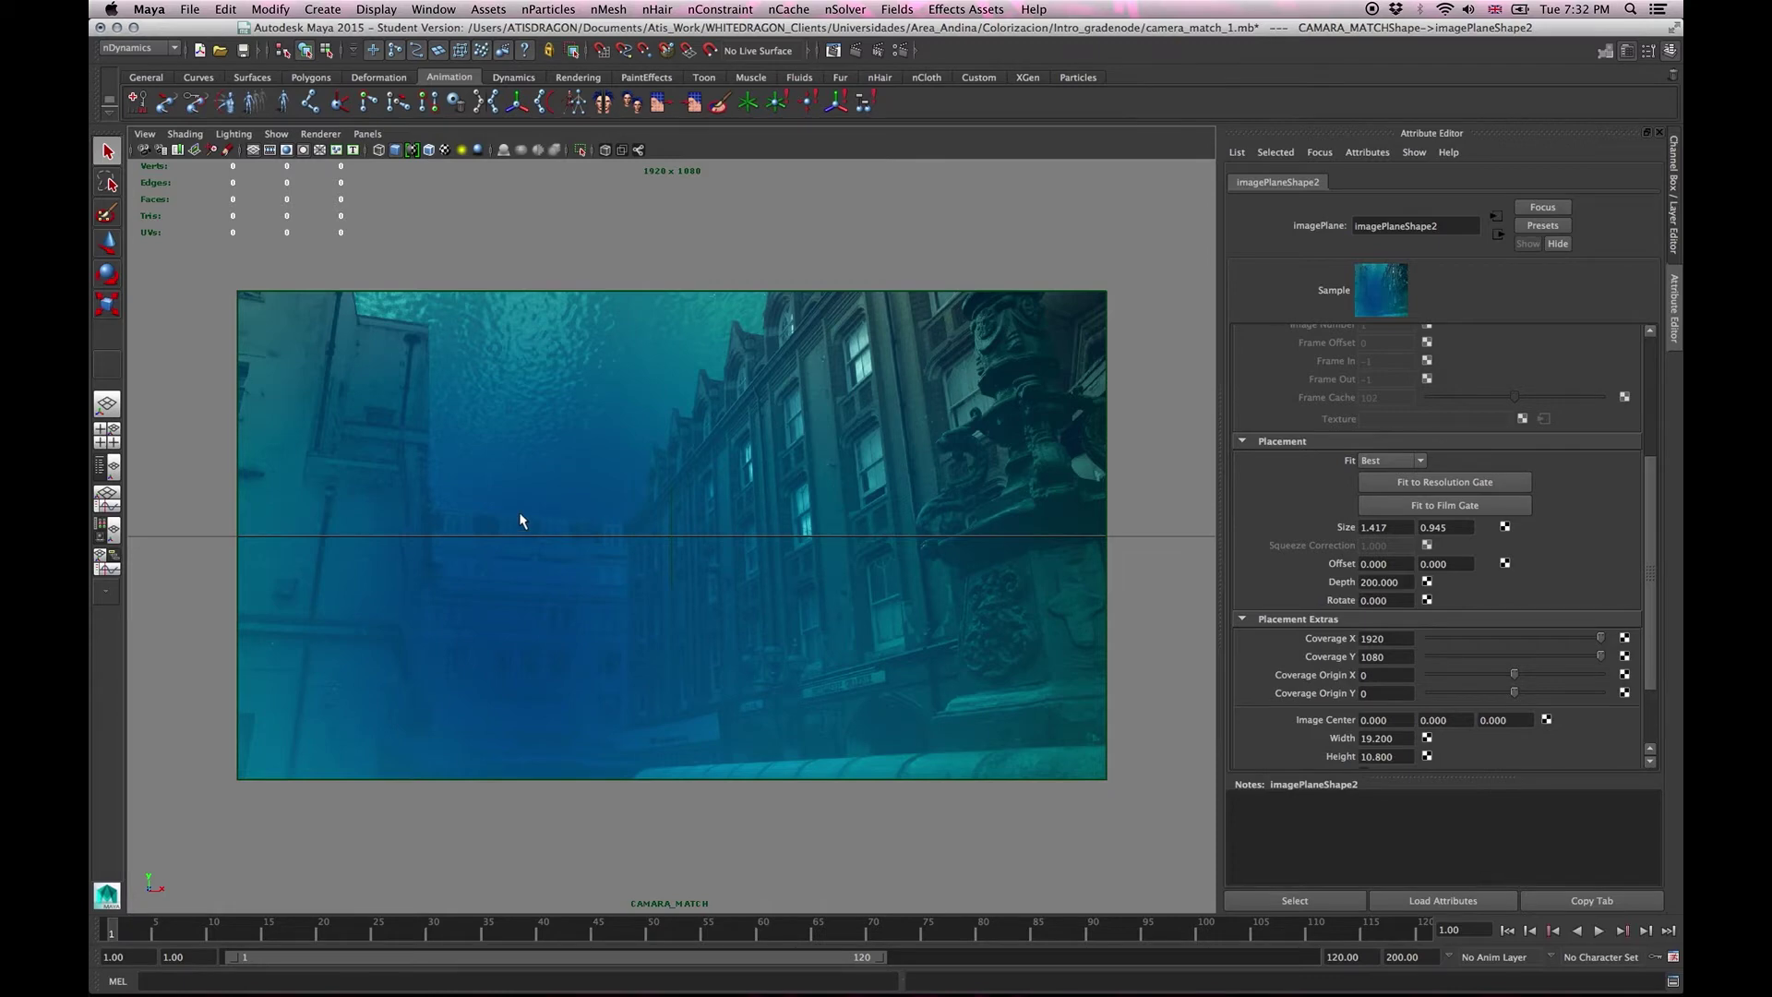
left_click(107, 406)
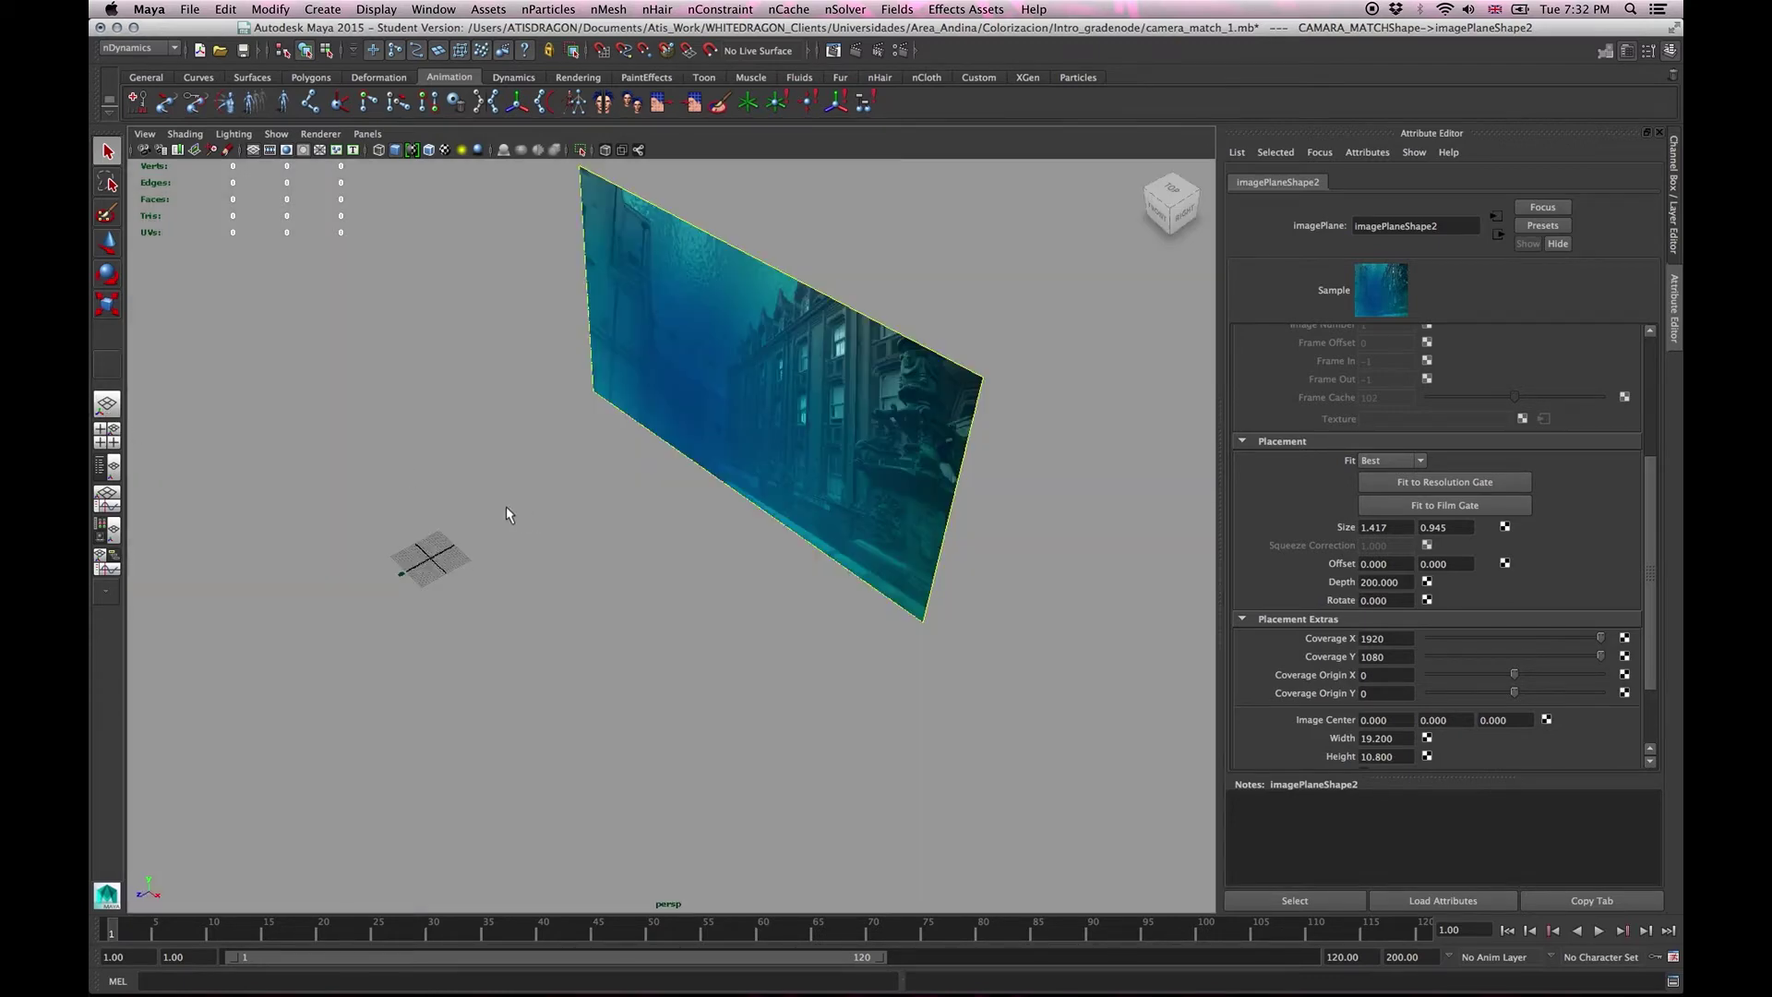
left_click_drag(489, 511, 570, 507)
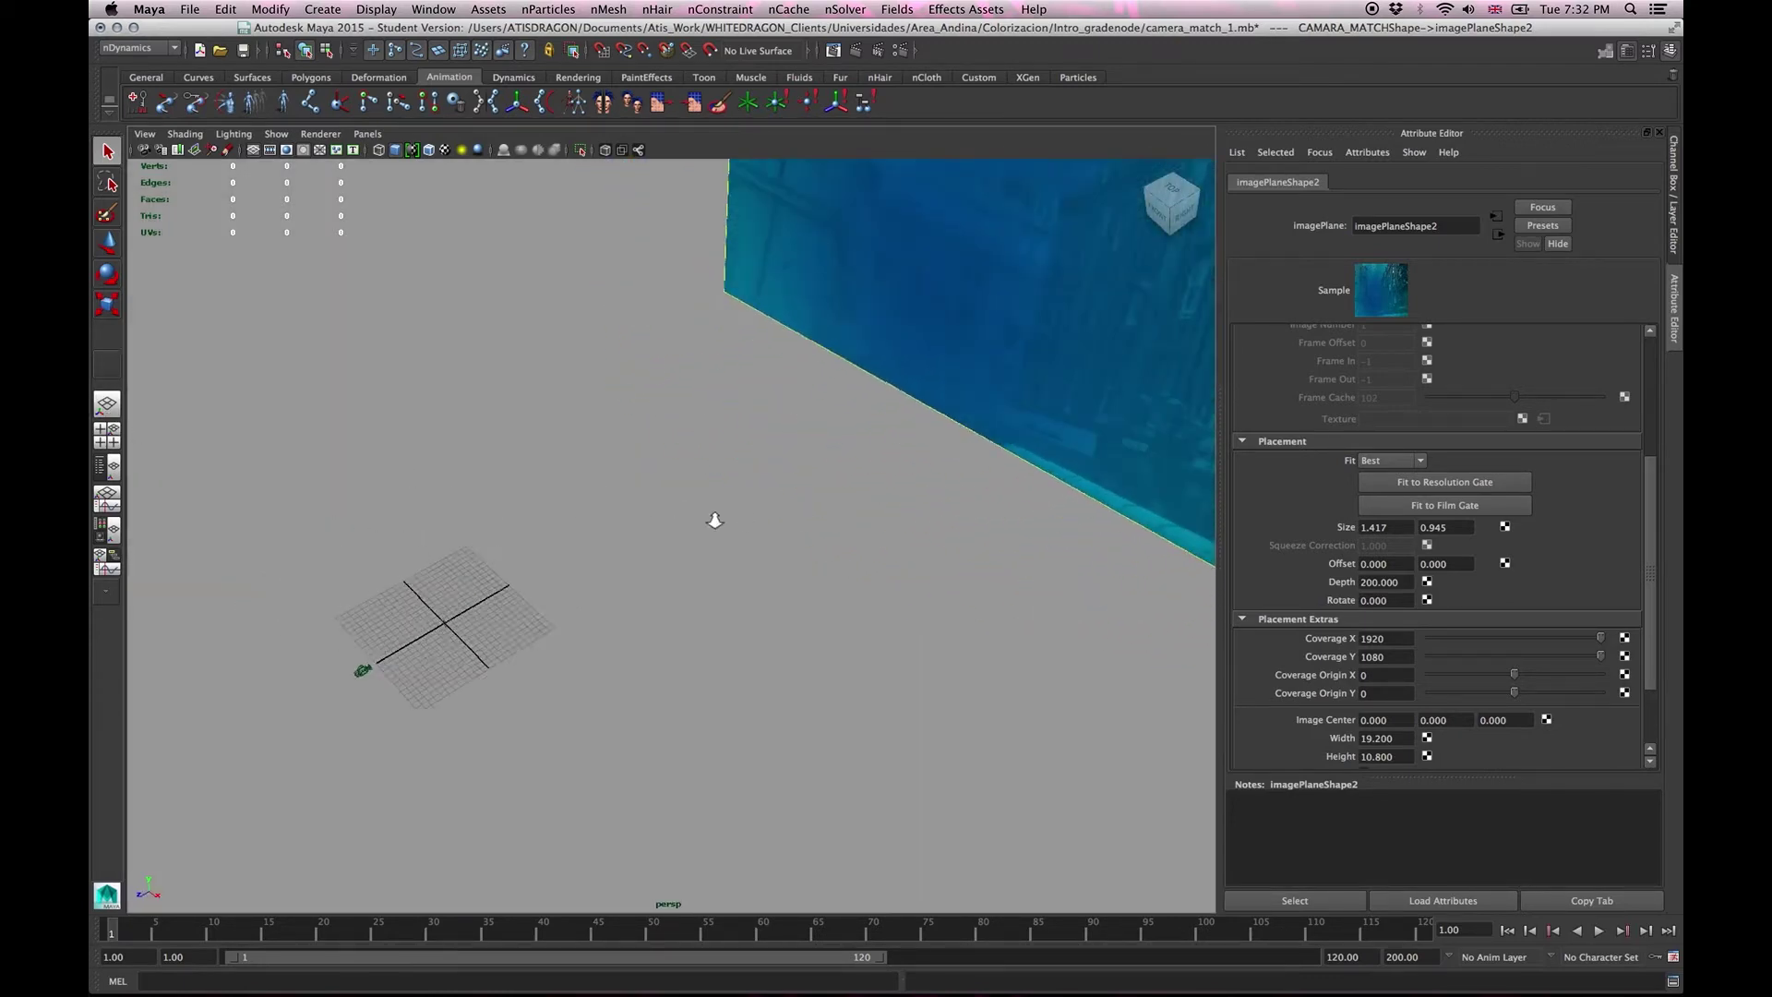
left_click(312, 74)
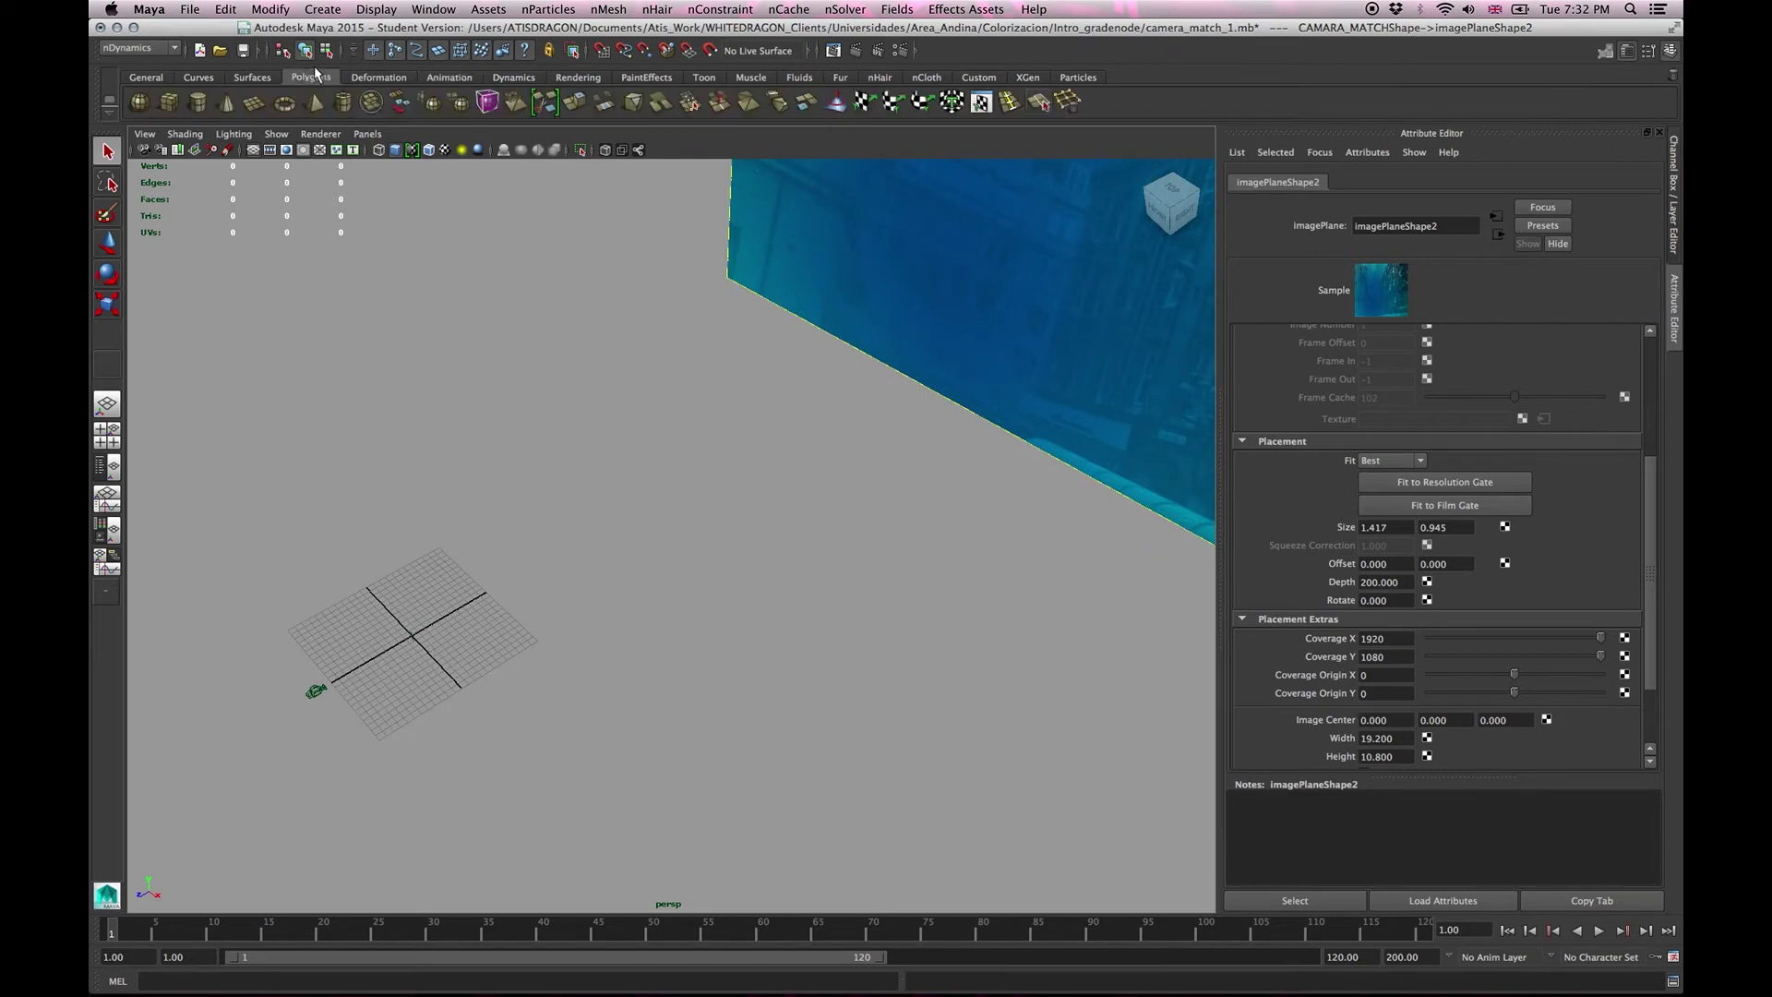
Create a polygon plane on the grid with 8 width and 8 height subdivisions.
left_click(253, 103)
left_click_drag(332, 617, 577, 625)
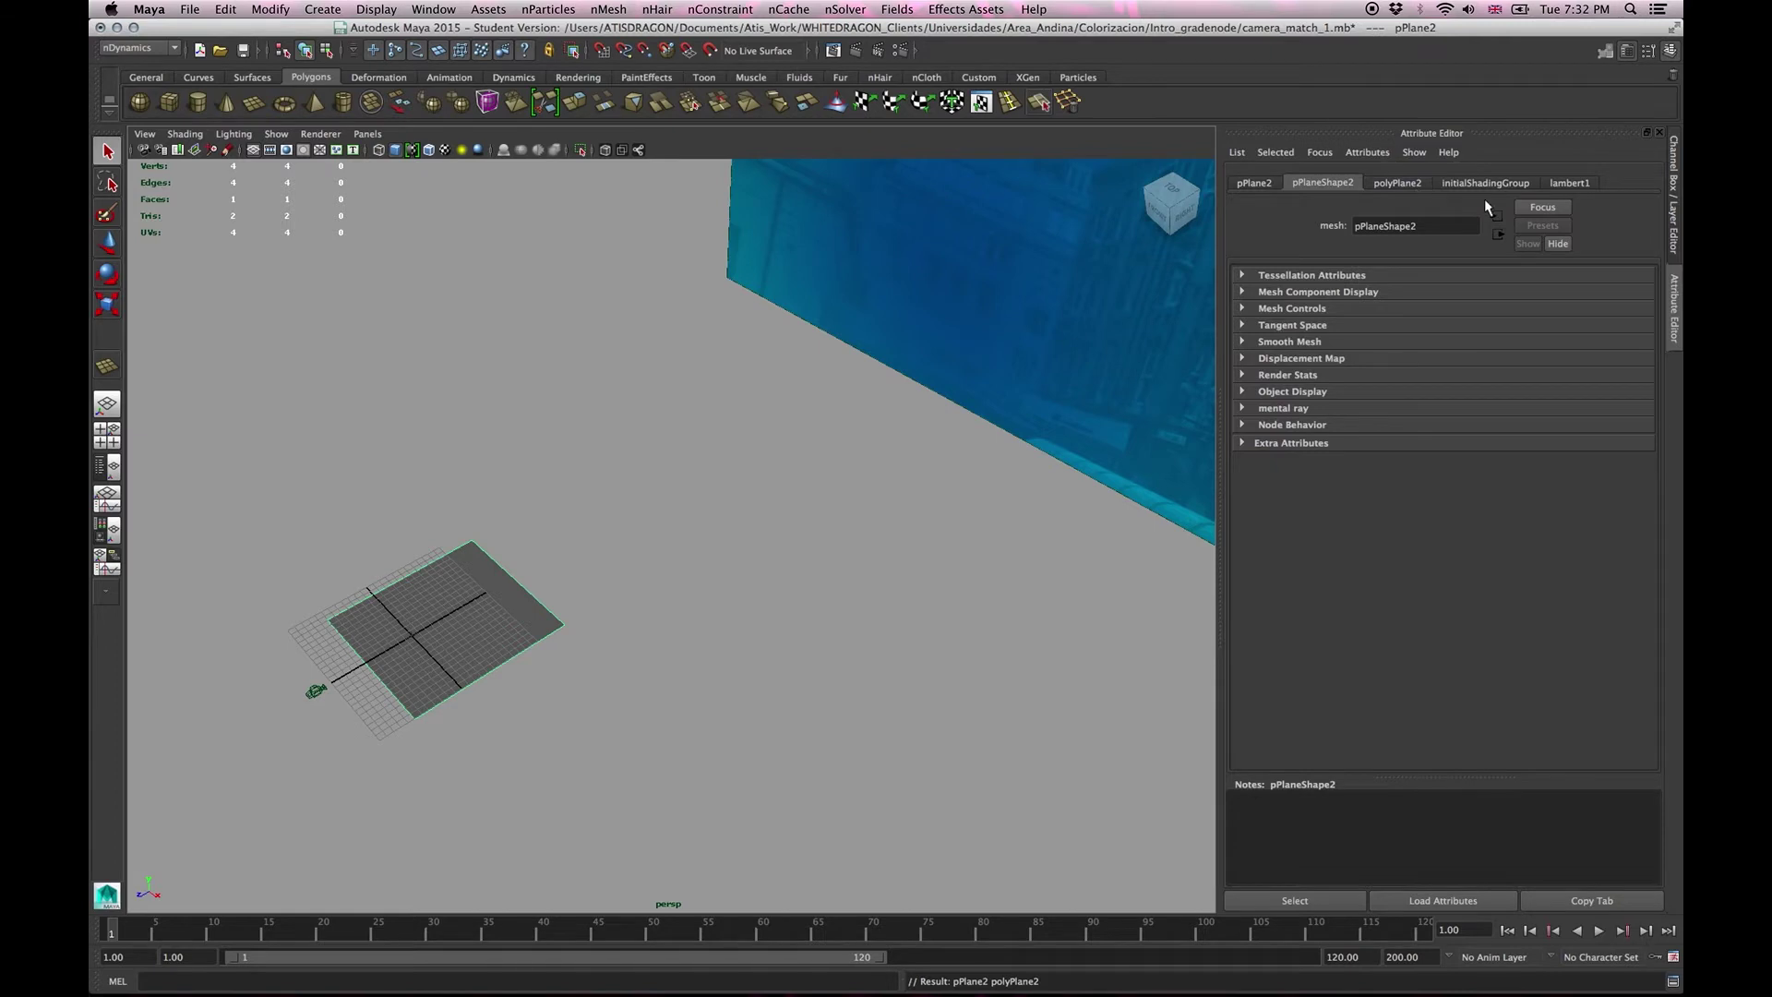
left_click(1675, 240)
left_click(1513, 372)
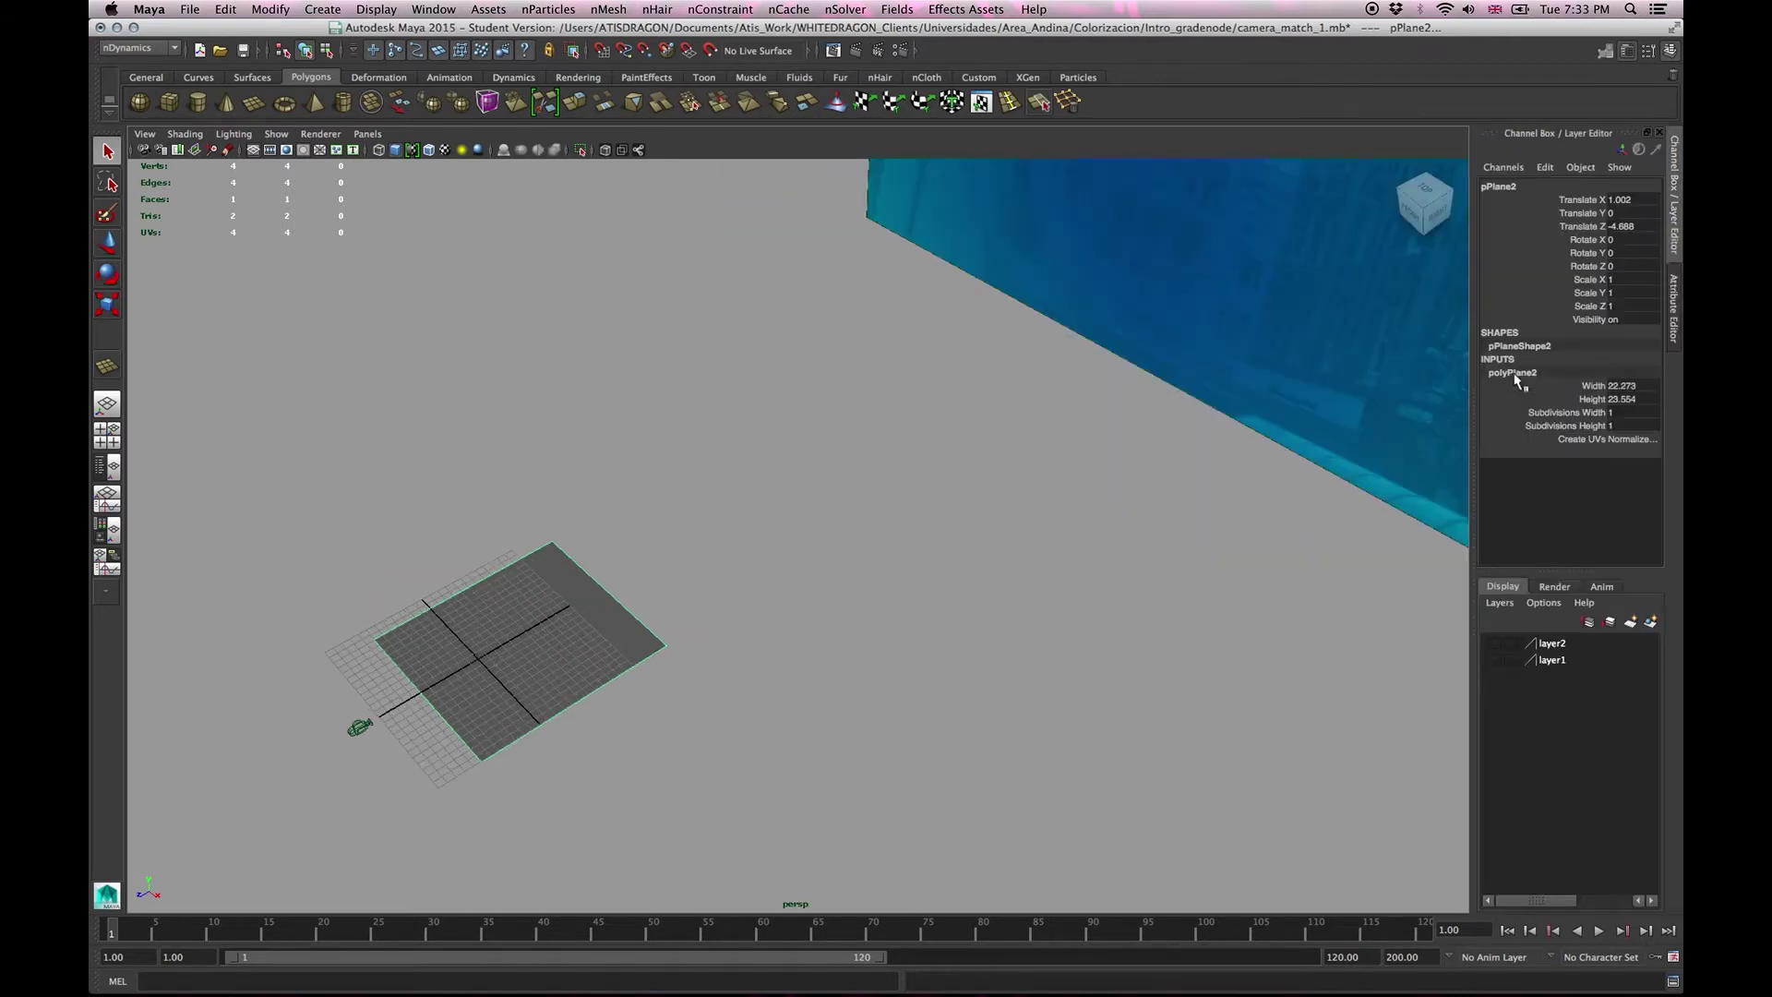
left_click_drag(1614, 412, 1618, 426)
type("4")
key("Return")
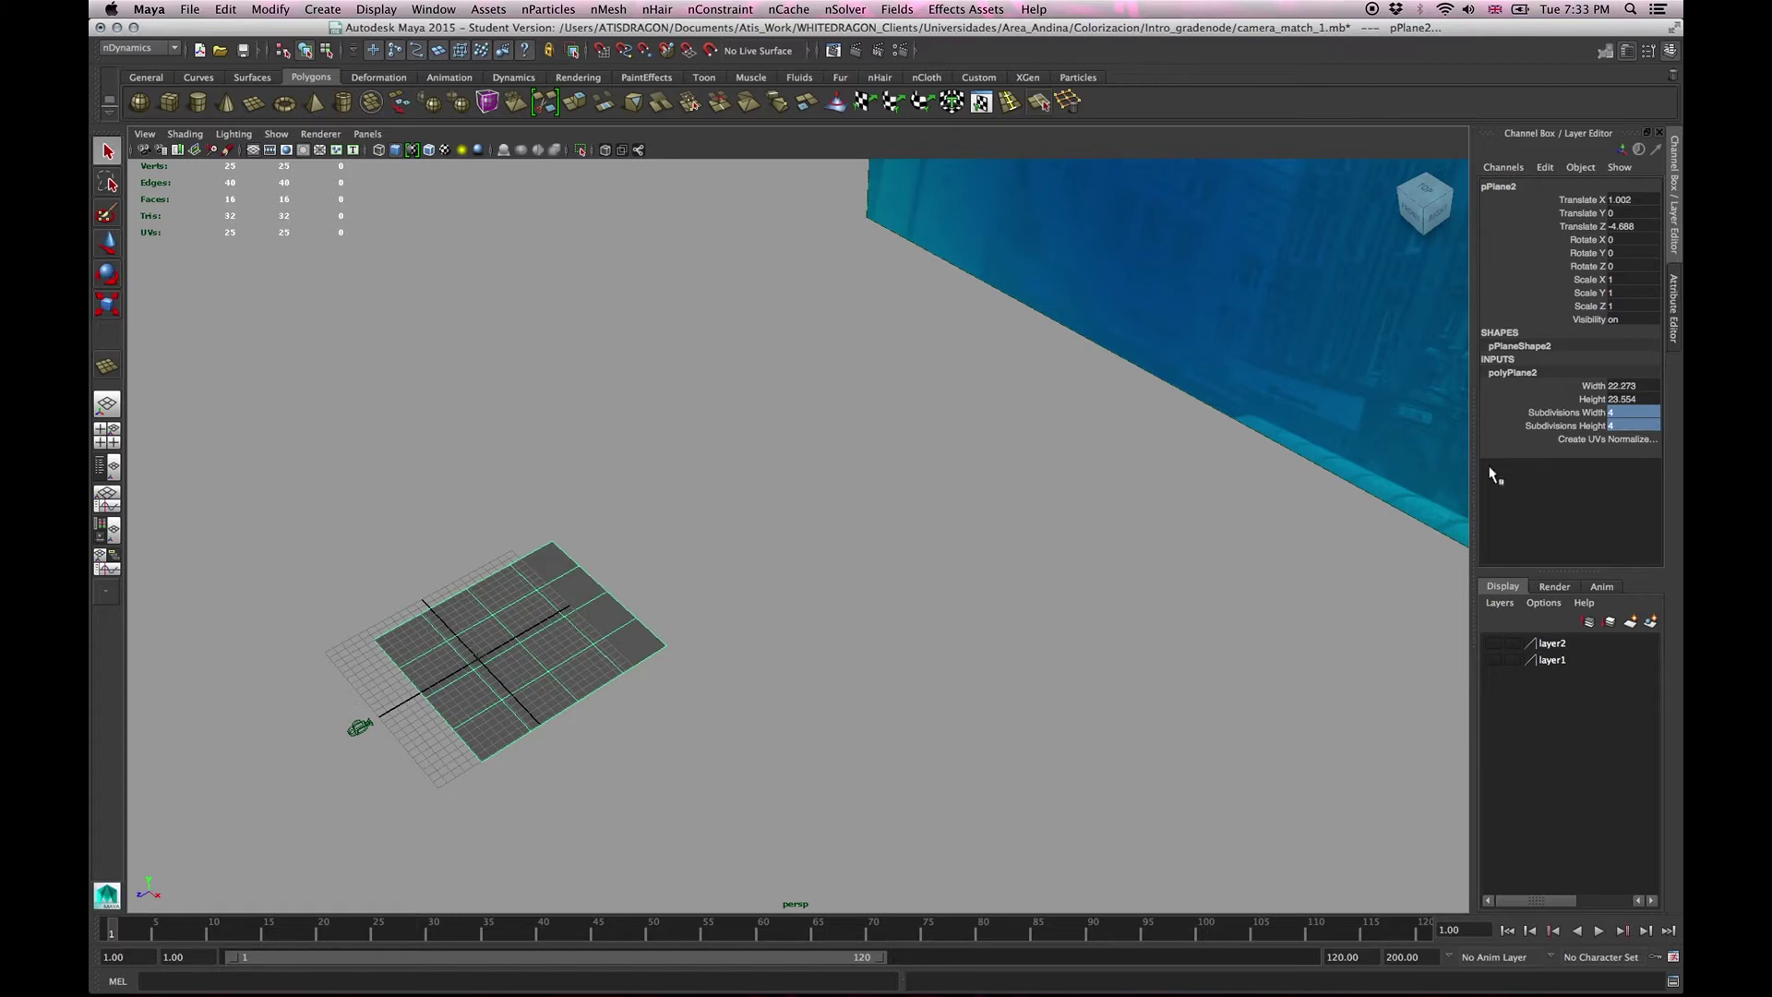
left_click_drag(1610, 412, 1614, 425)
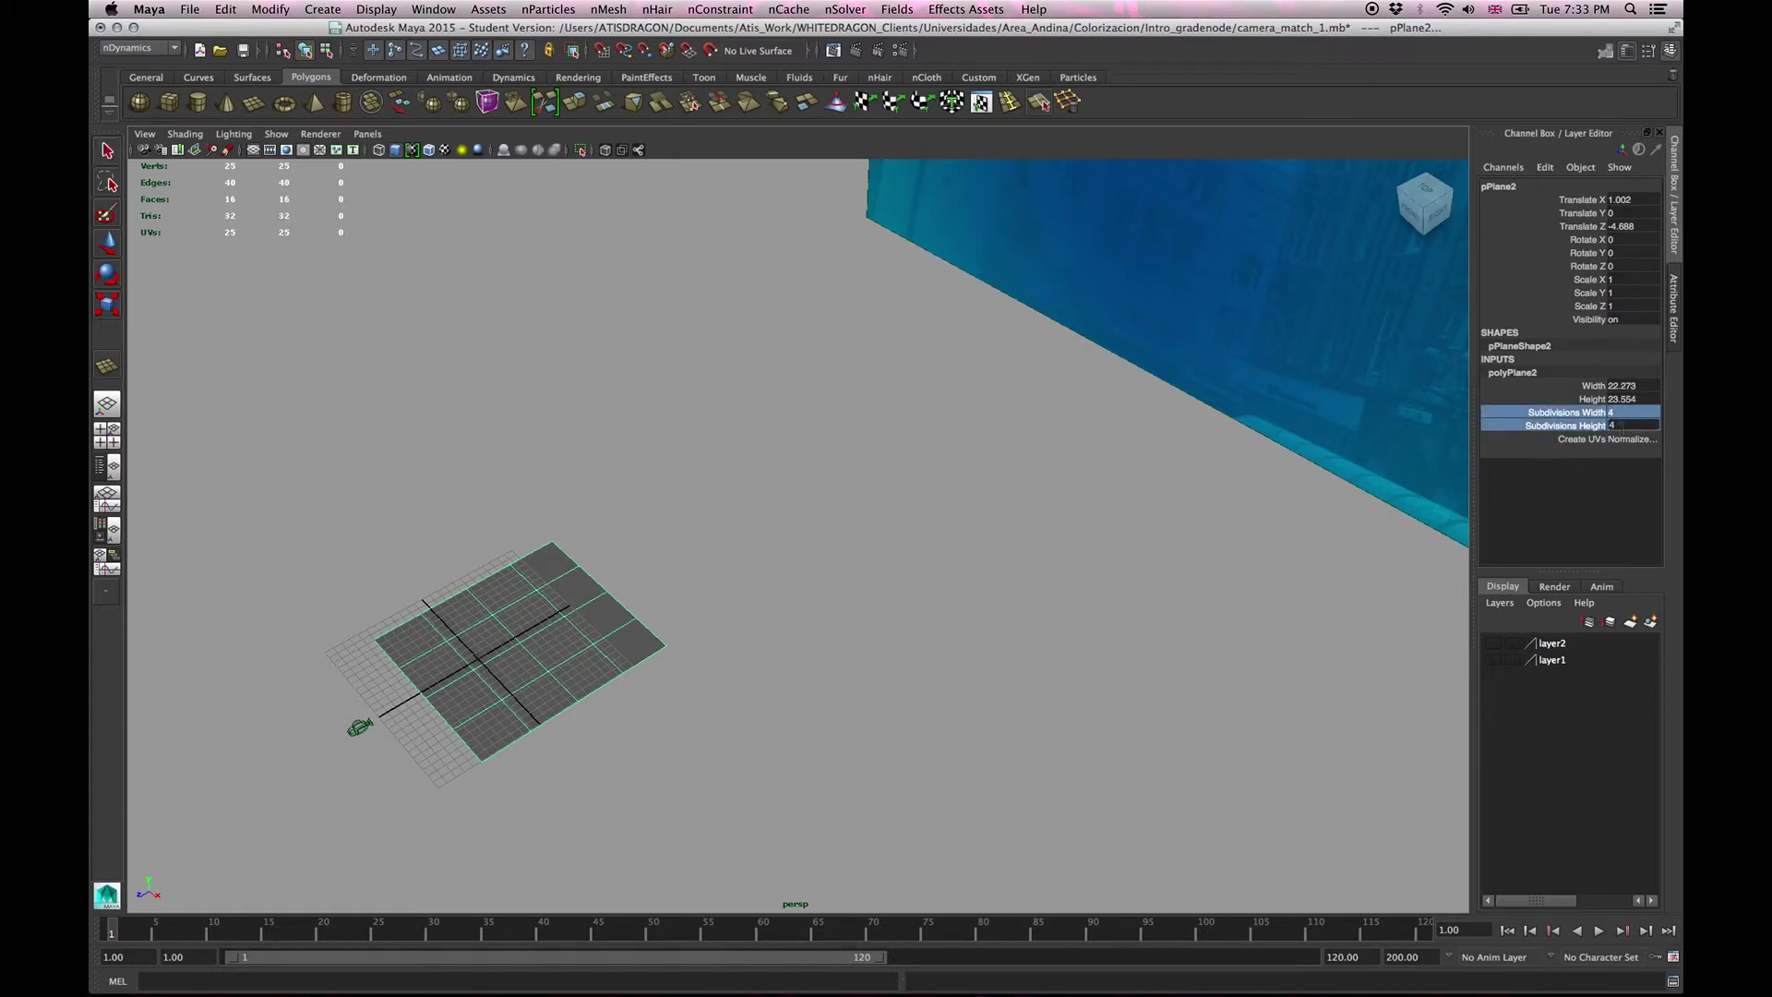
type("8")
key("Return")
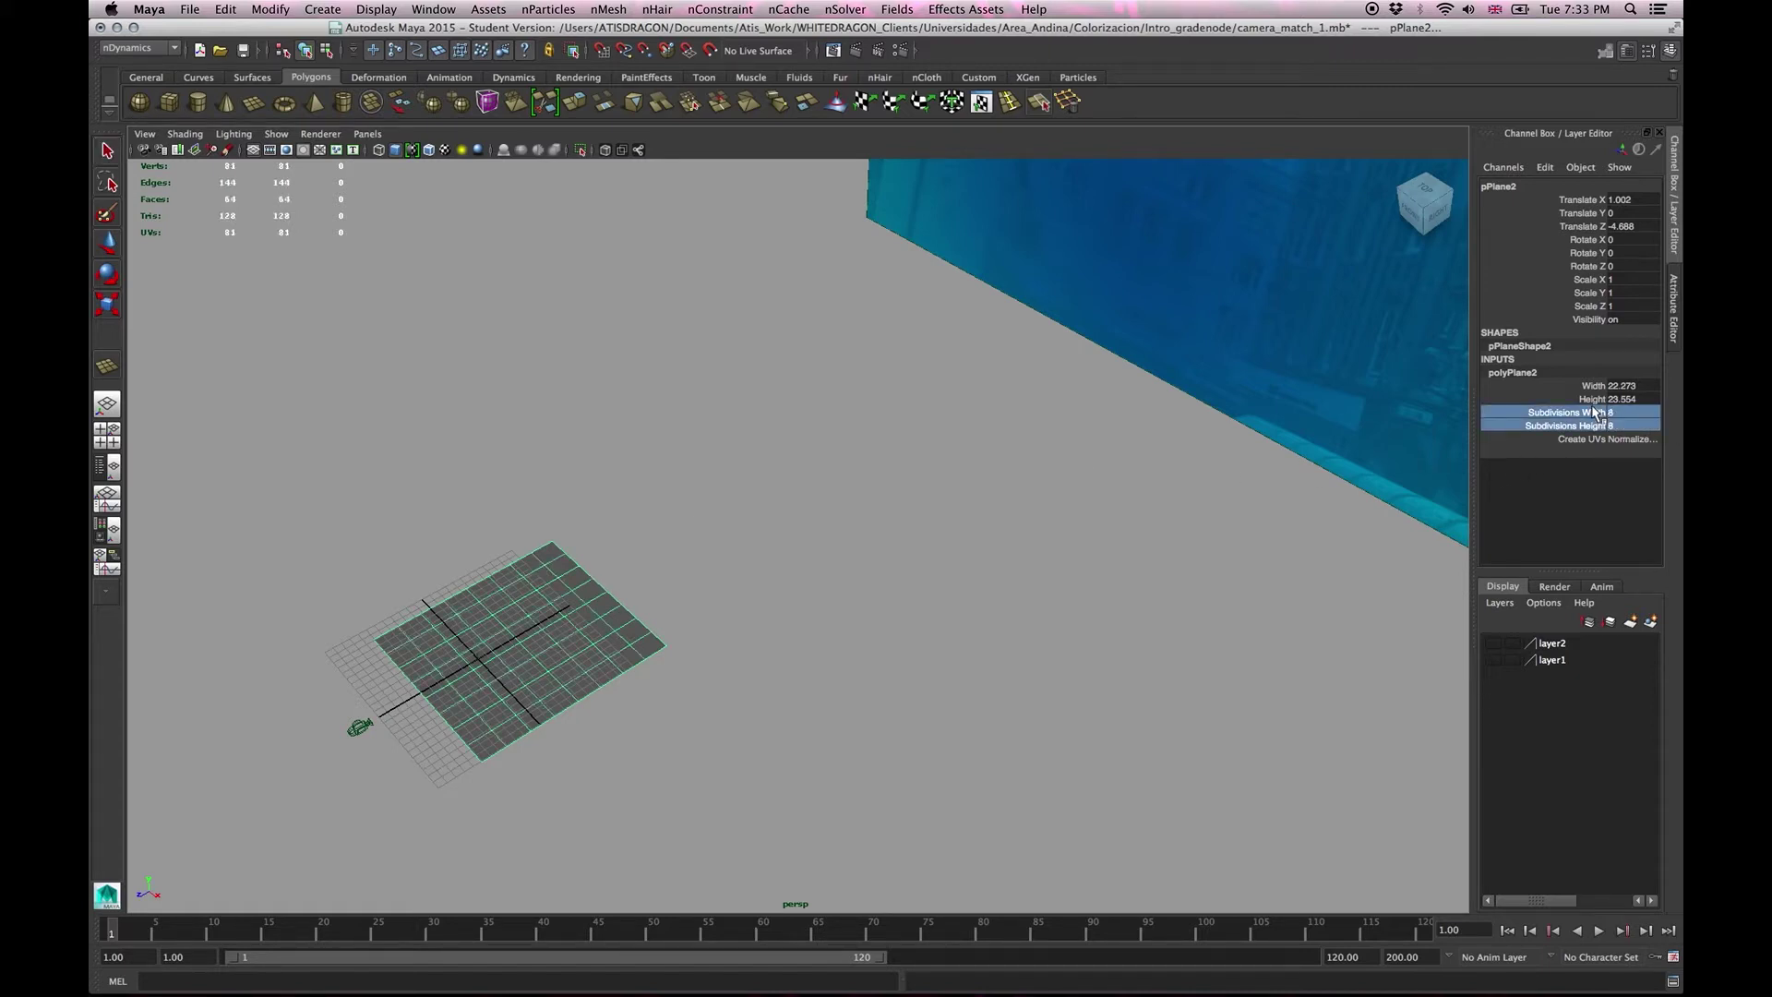
Stand the plane upright with Rotate X set to 90.
left_click(642, 546)
left_click_drag(607, 596, 625, 498)
key("e")
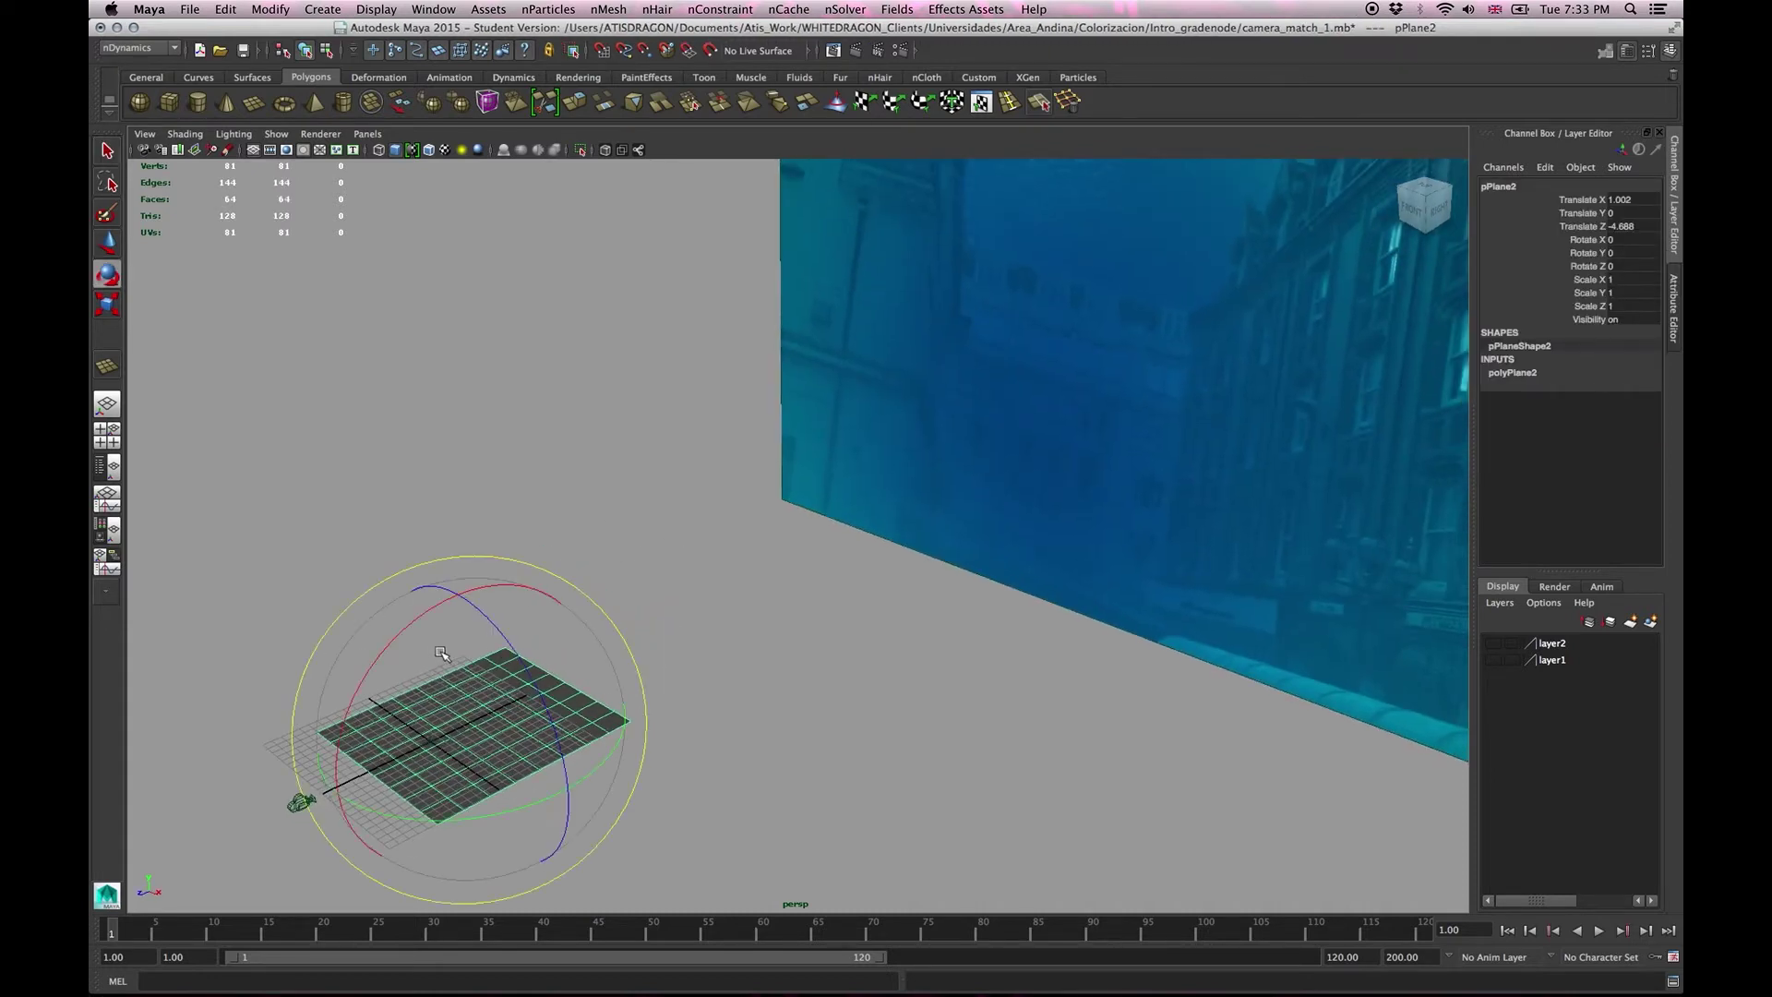
left_click_drag(417, 632, 480, 621)
double_click(1629, 240)
type("90")
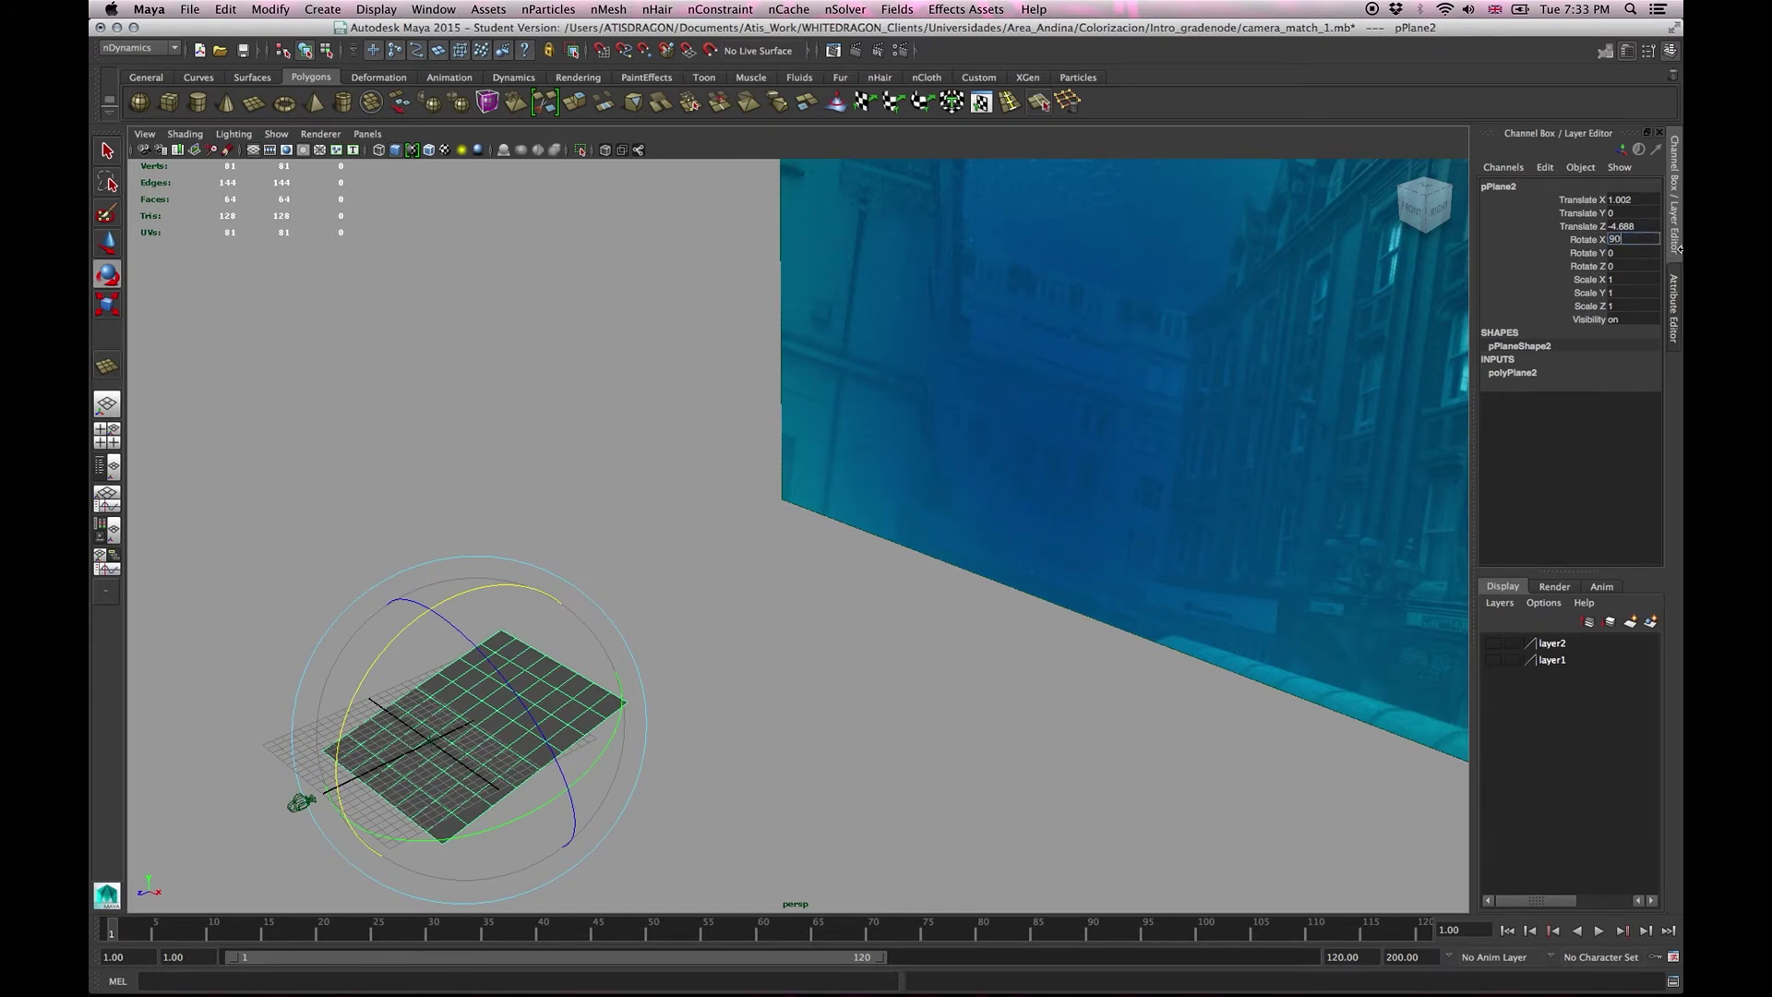
key("Return")
Raise the upright plane along Y, slide it right along X, and start drawing a box.
left_click(591, 562)
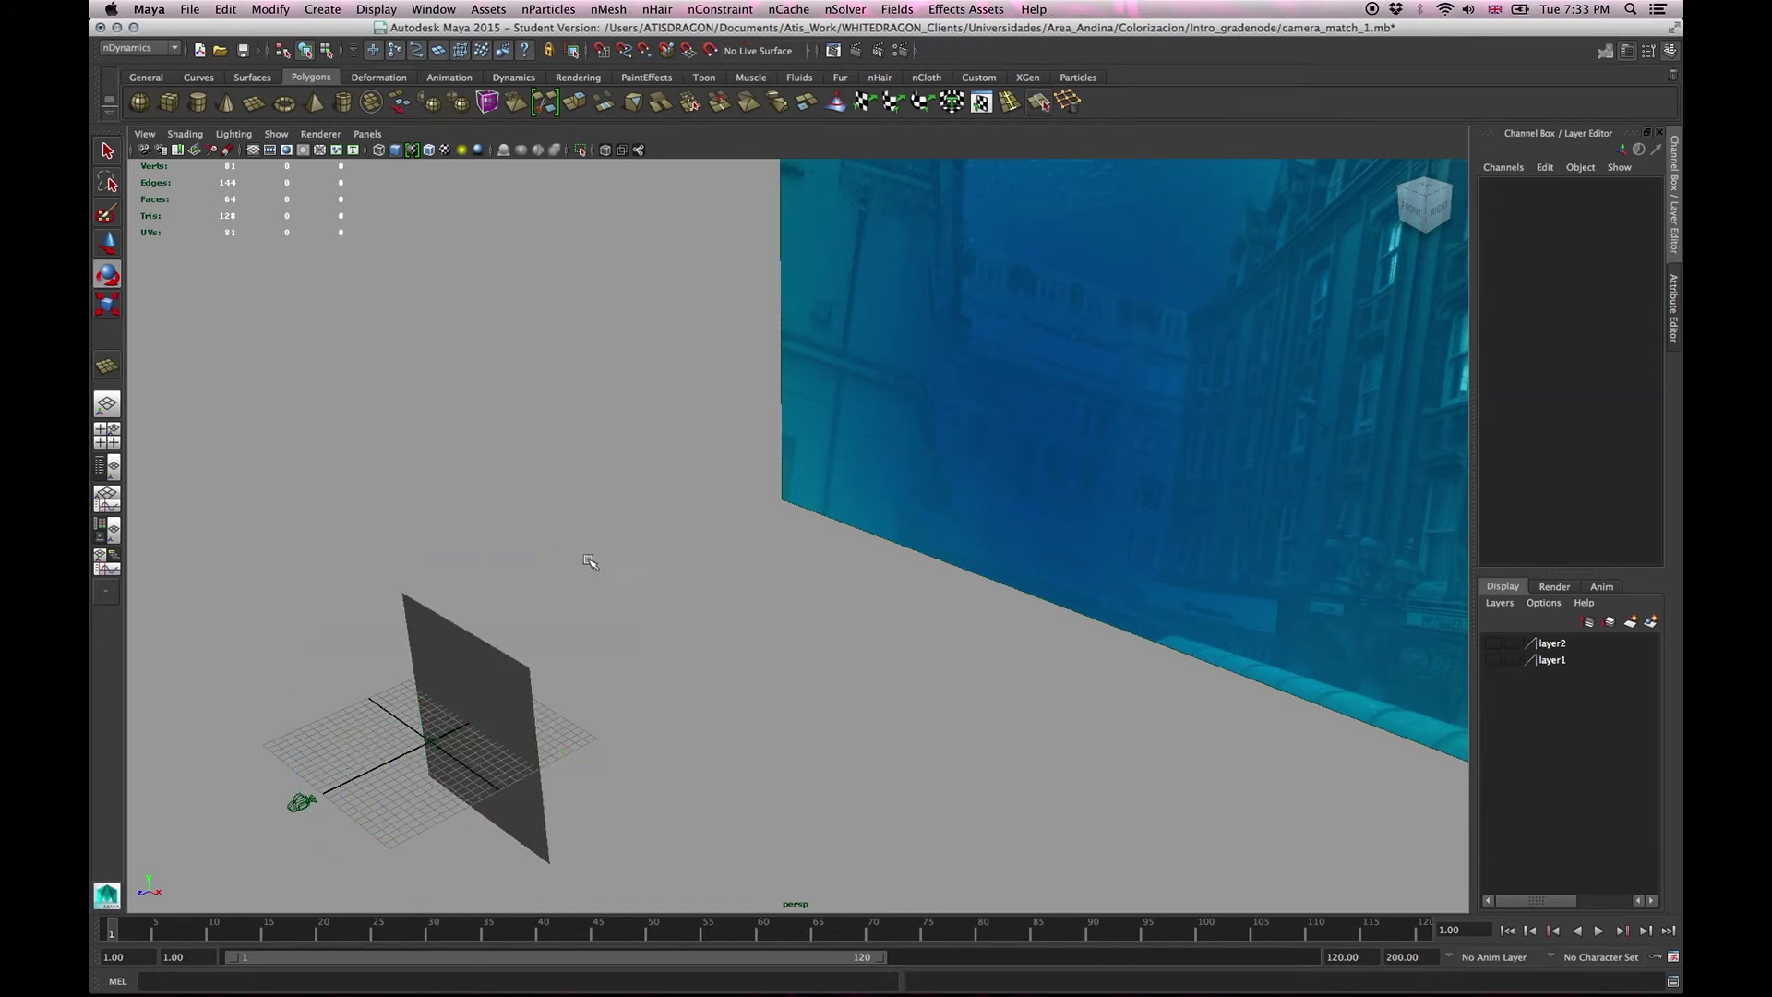
left_click(512, 660)
key("w")
left_click_drag(464, 595, 417, 325)
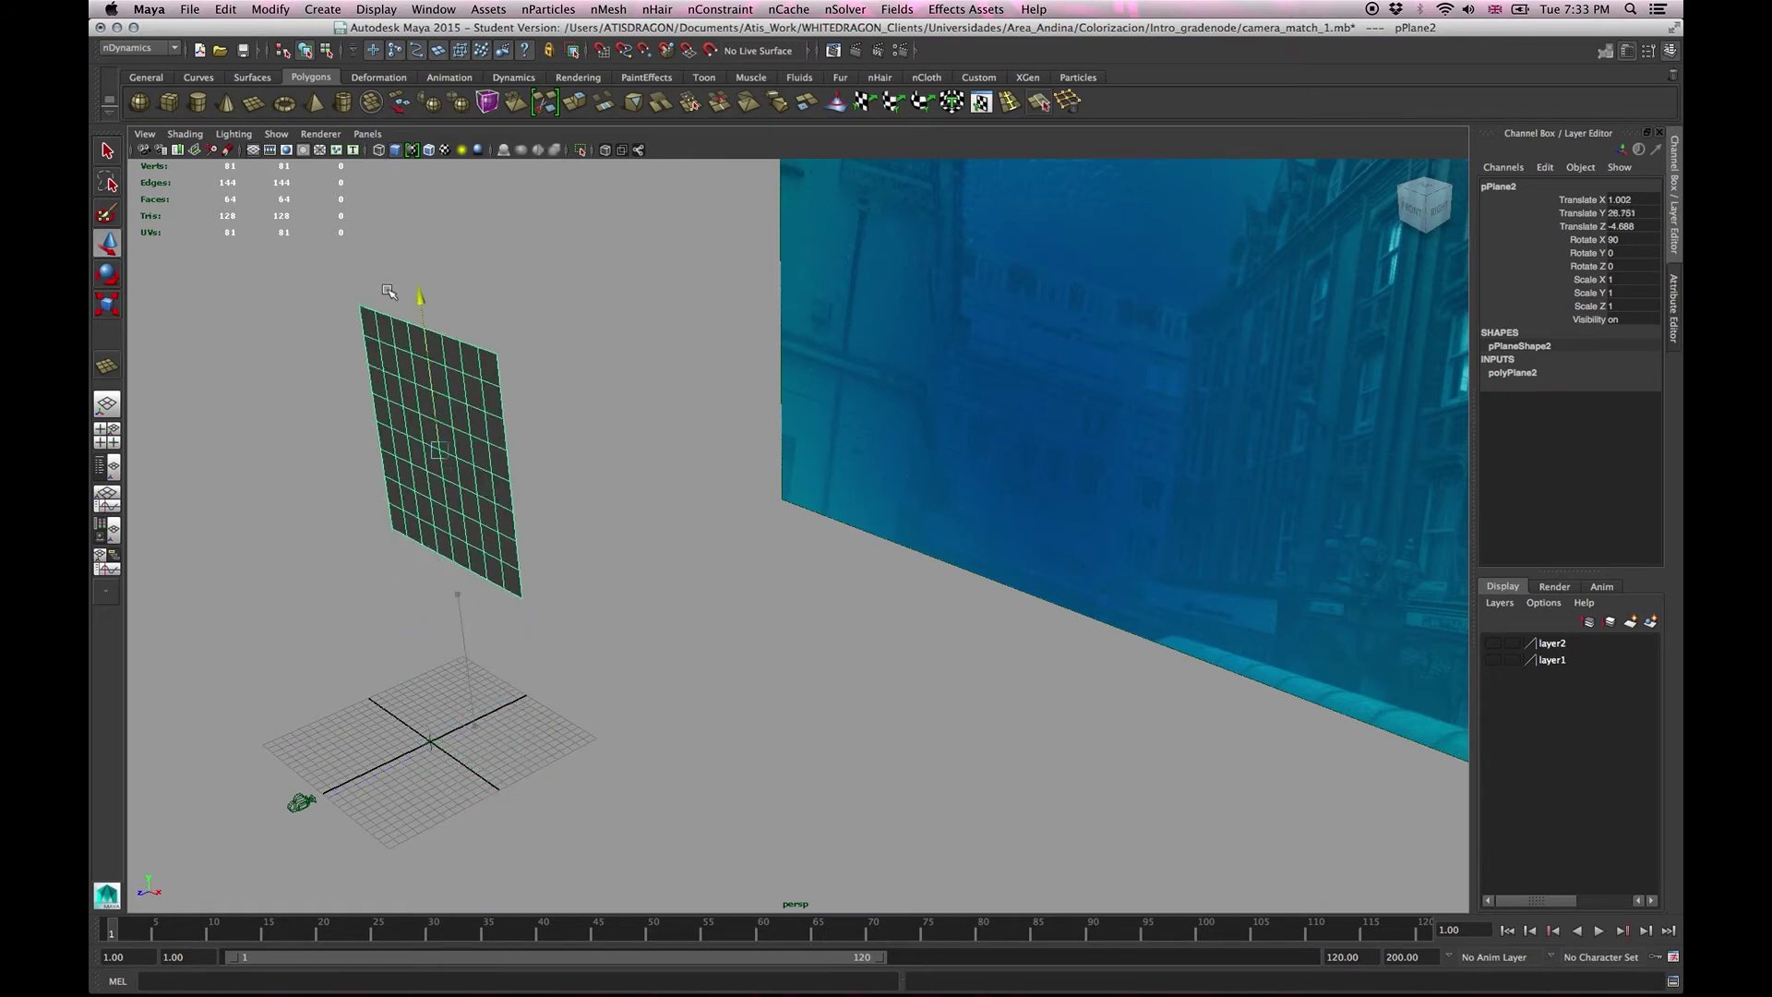
left_click_drag(369, 534, 651, 512)
left_click(531, 607)
left_click_drag(513, 579, 591, 540)
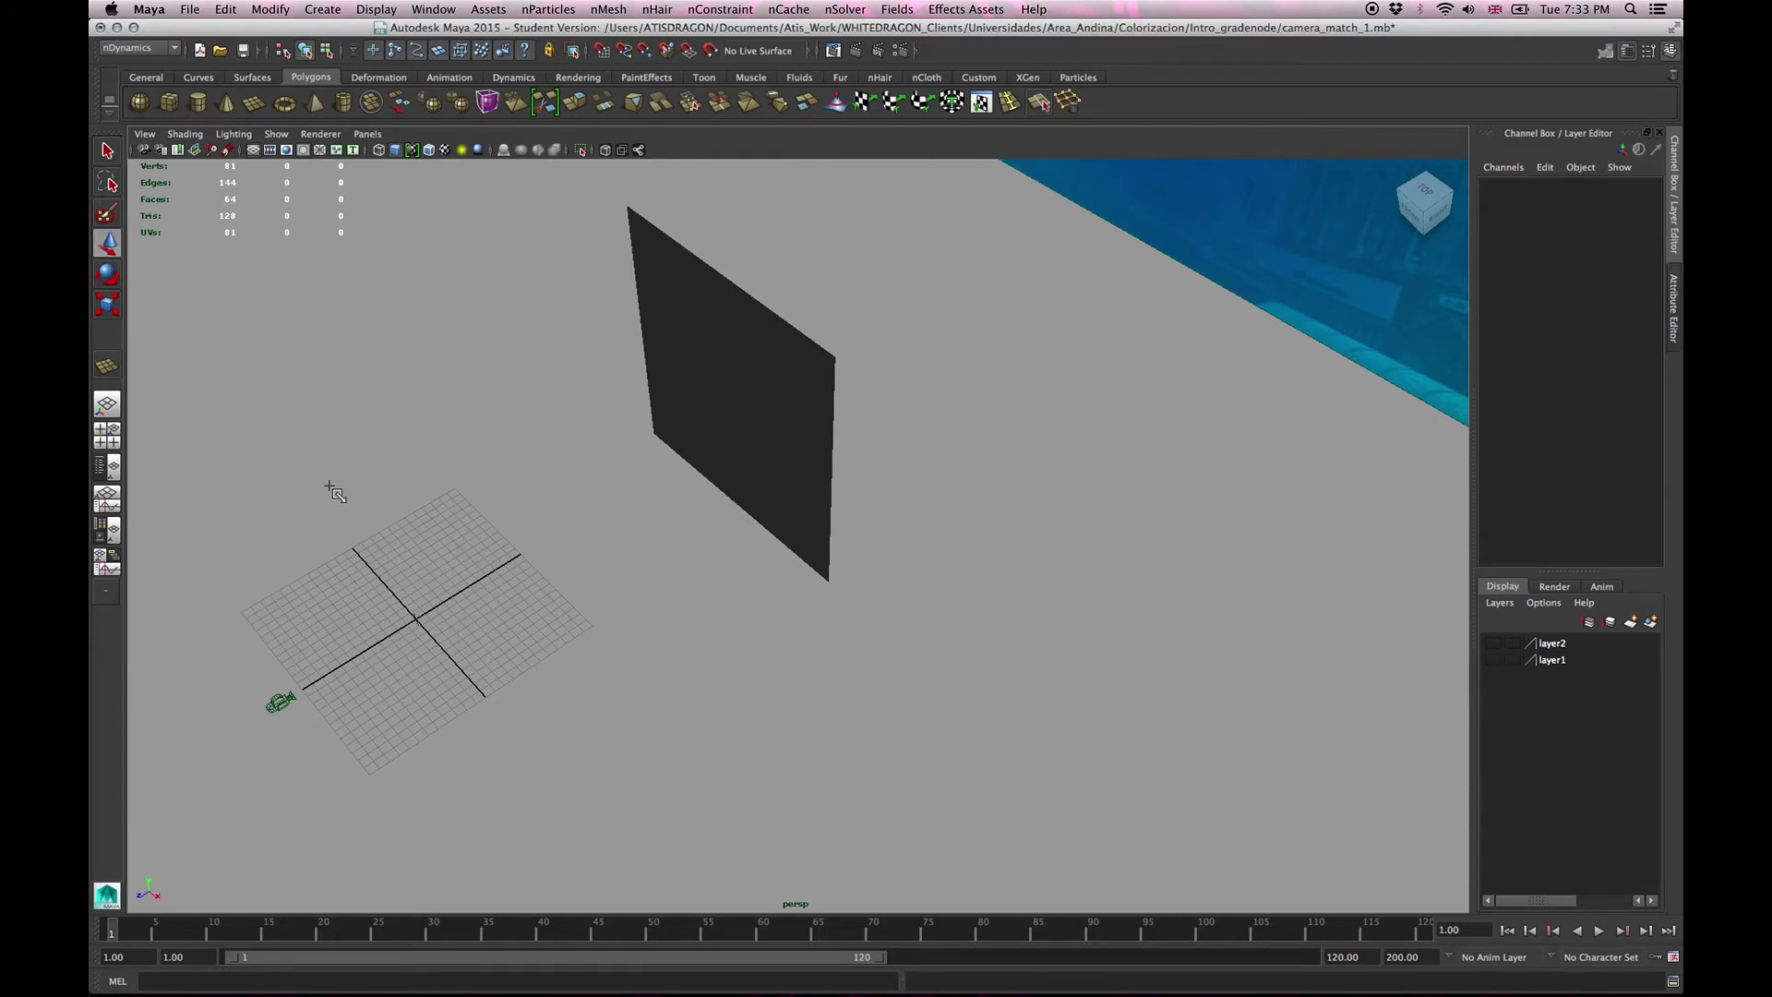
left_click_drag(358, 731, 596, 616)
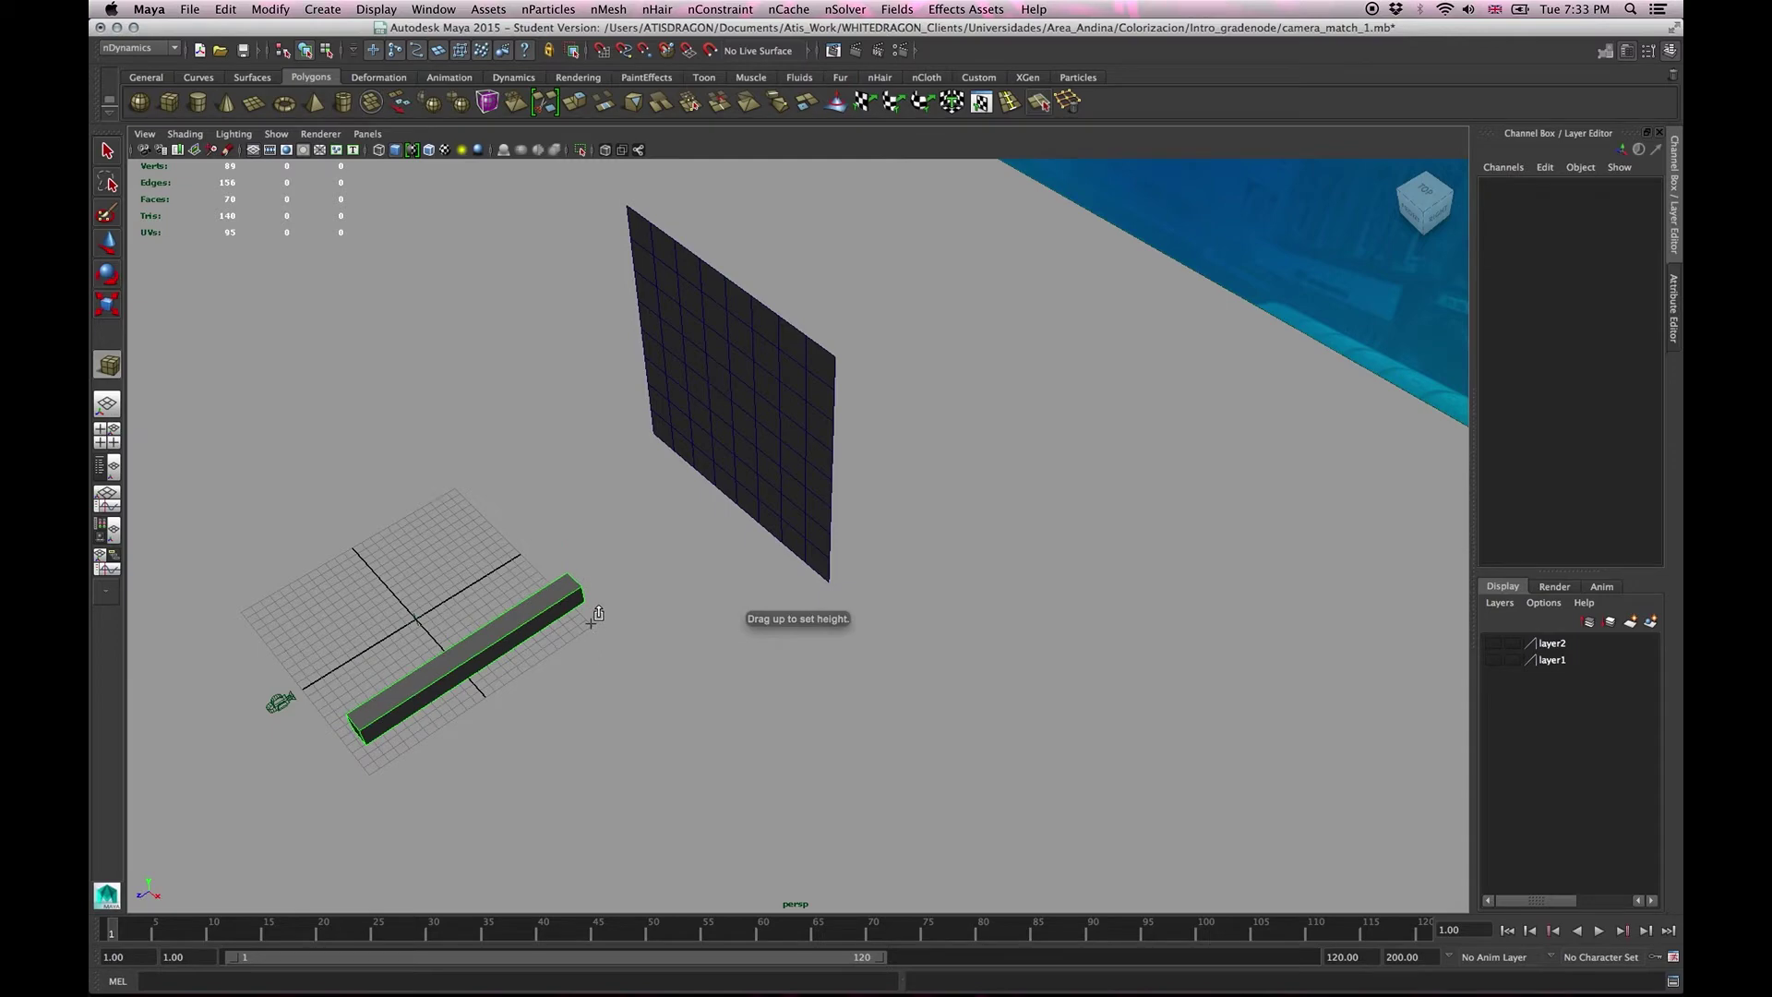
Finish the long thin box on the grid and orbit to frame it from the front.
left_click(581, 514)
left_click_drag(574, 503, 645, 511)
left_click_drag(579, 460, 474, 479)
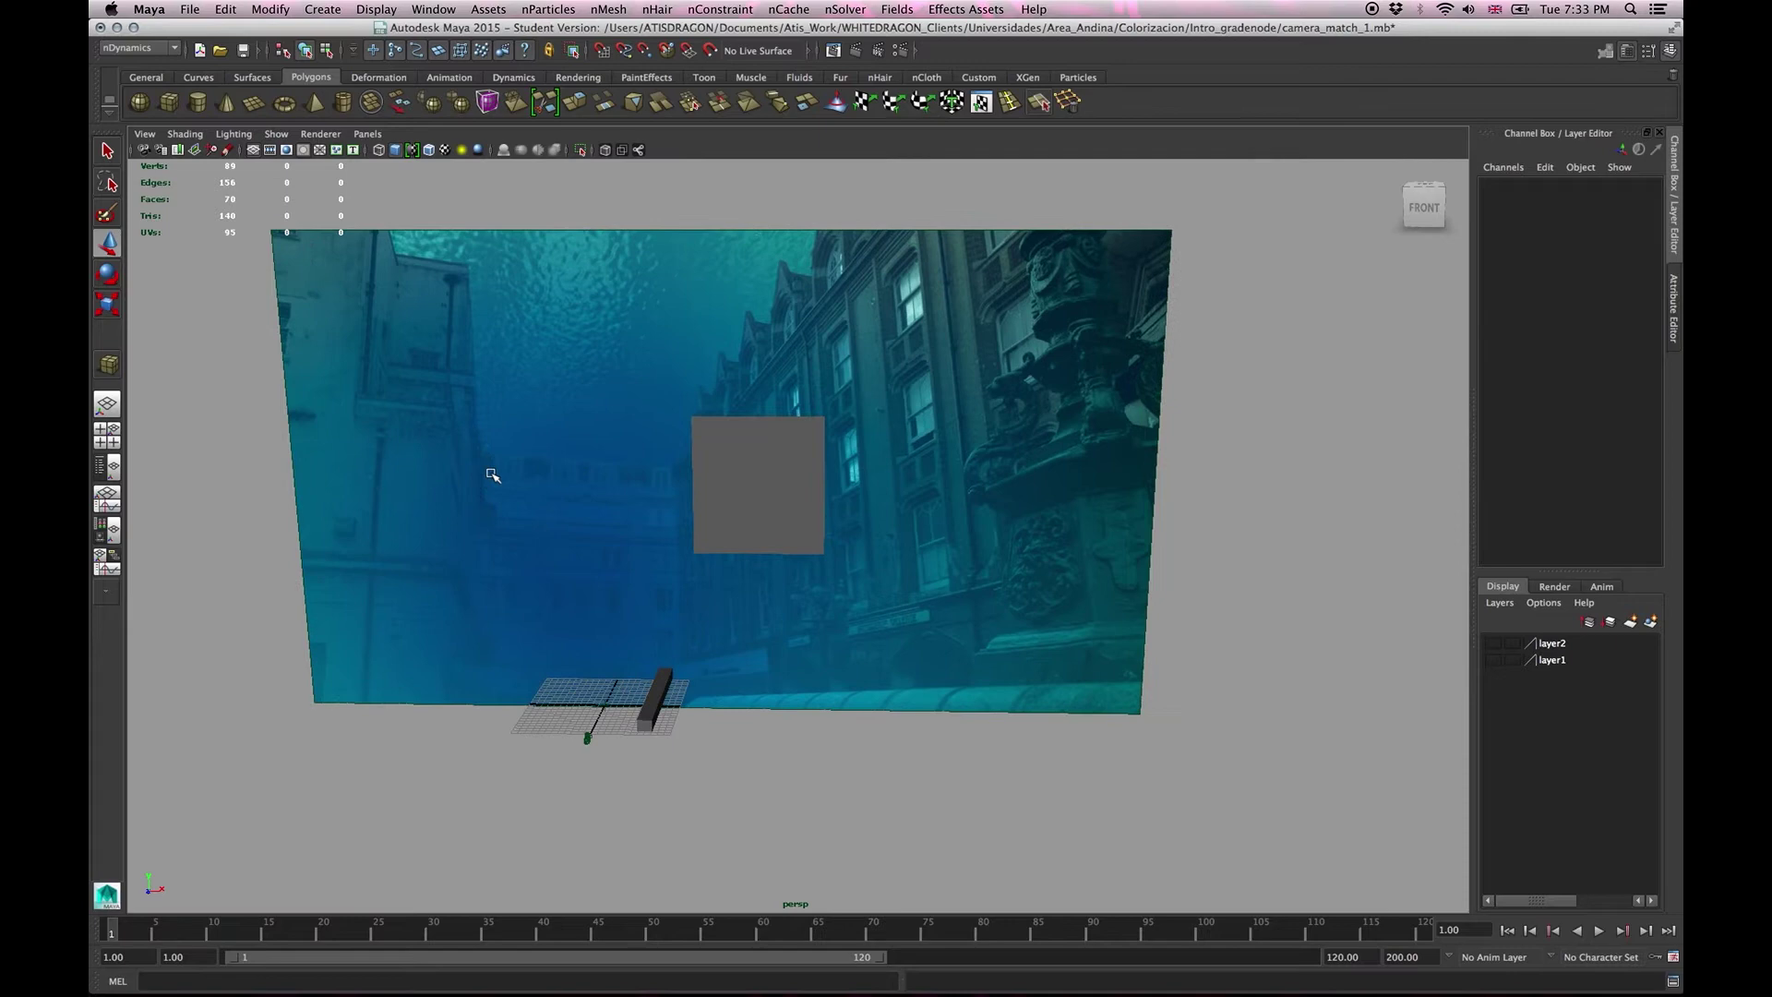
left_click(369, 135)
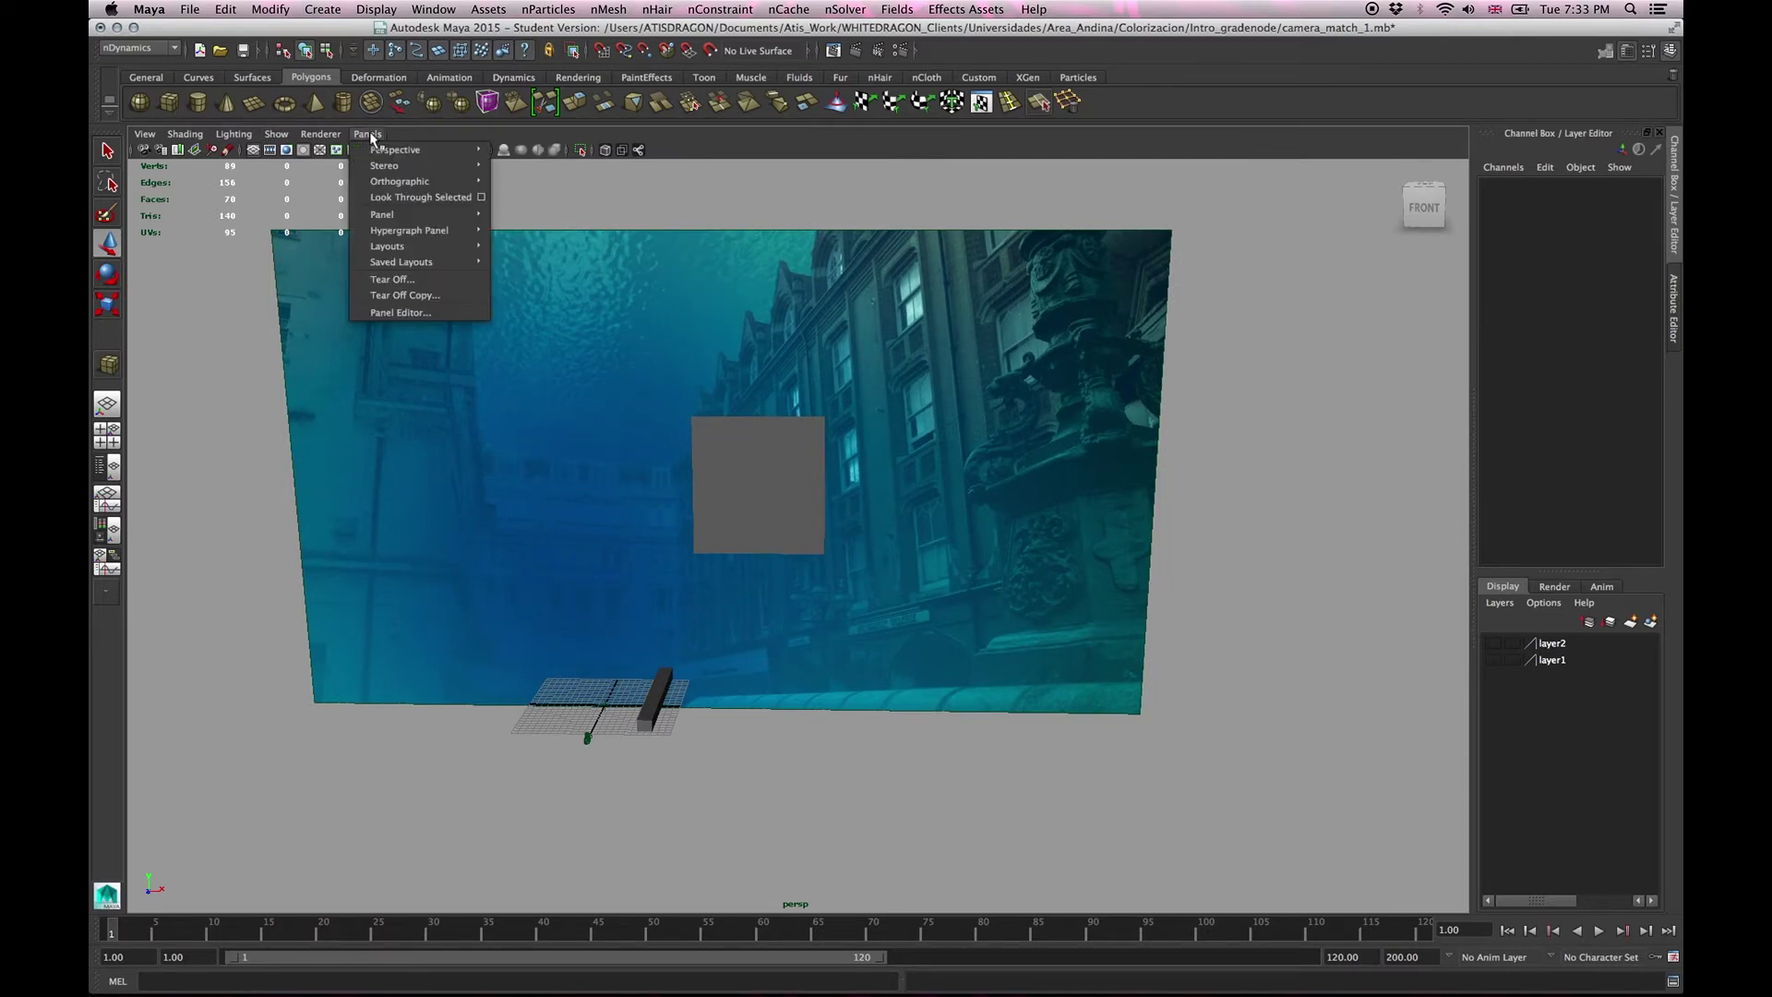
Switch to a Two Panes Side by Side layout, resize the panes, and tumble the persp view.
mouse_move(378, 150)
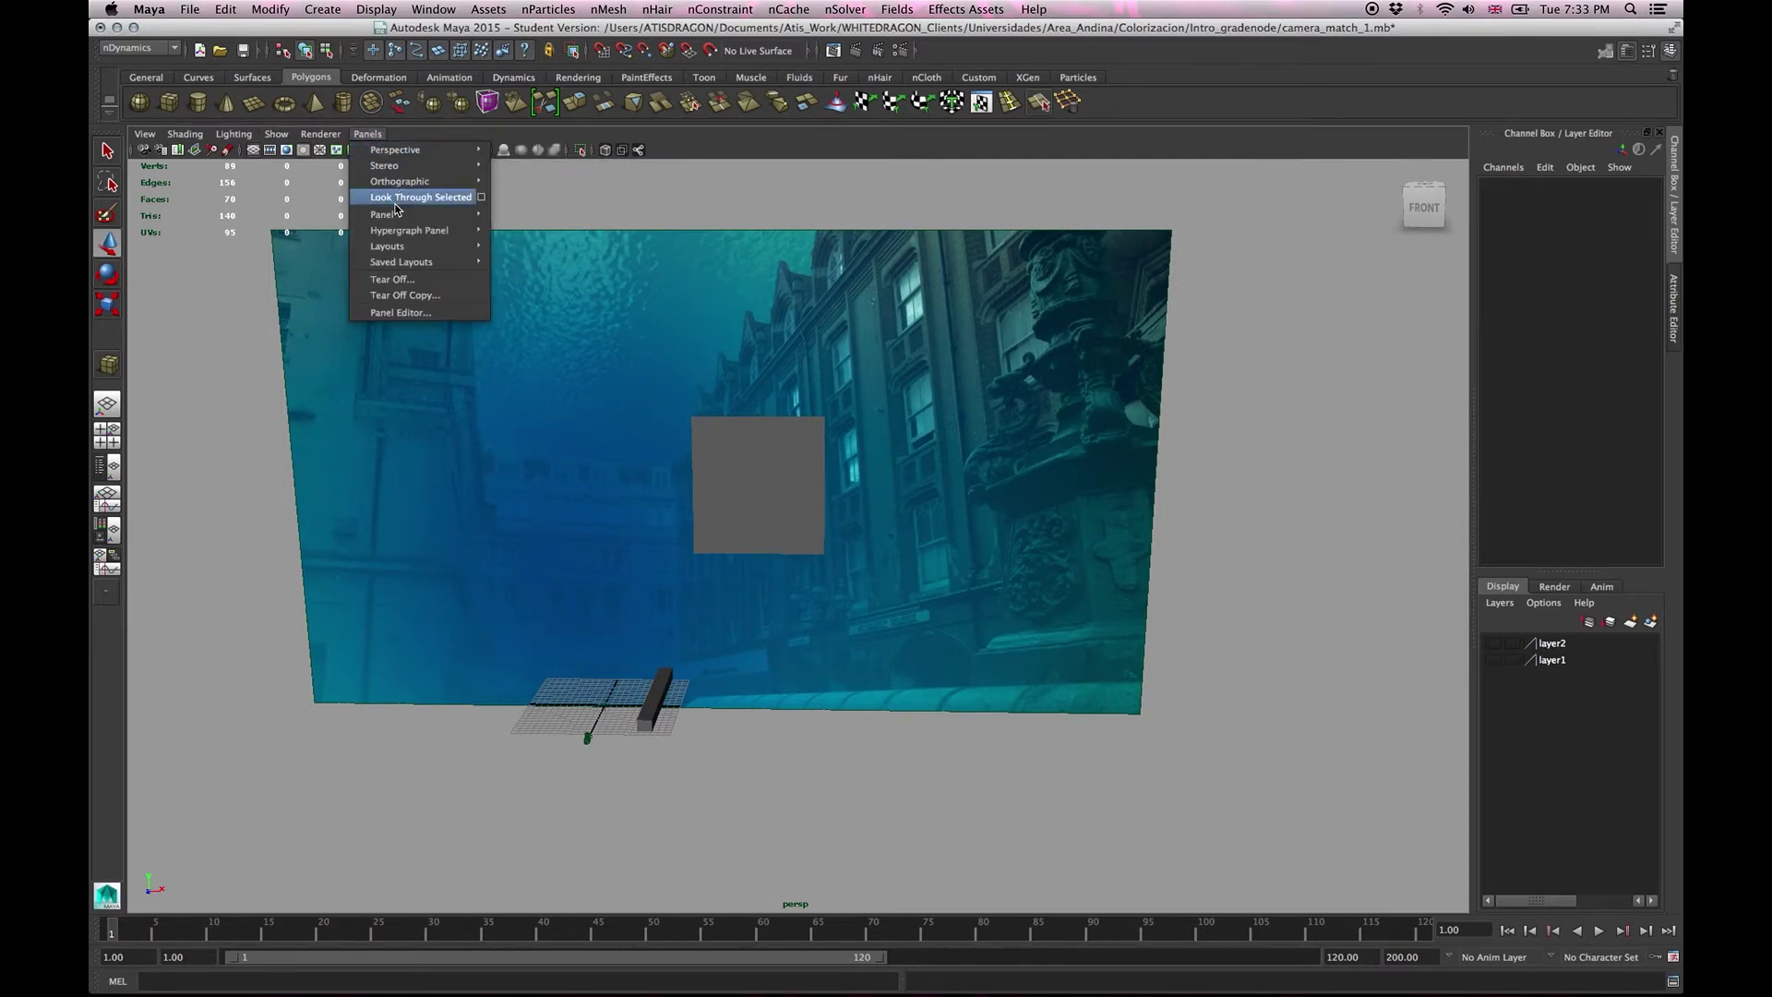
mouse_move(485, 248)
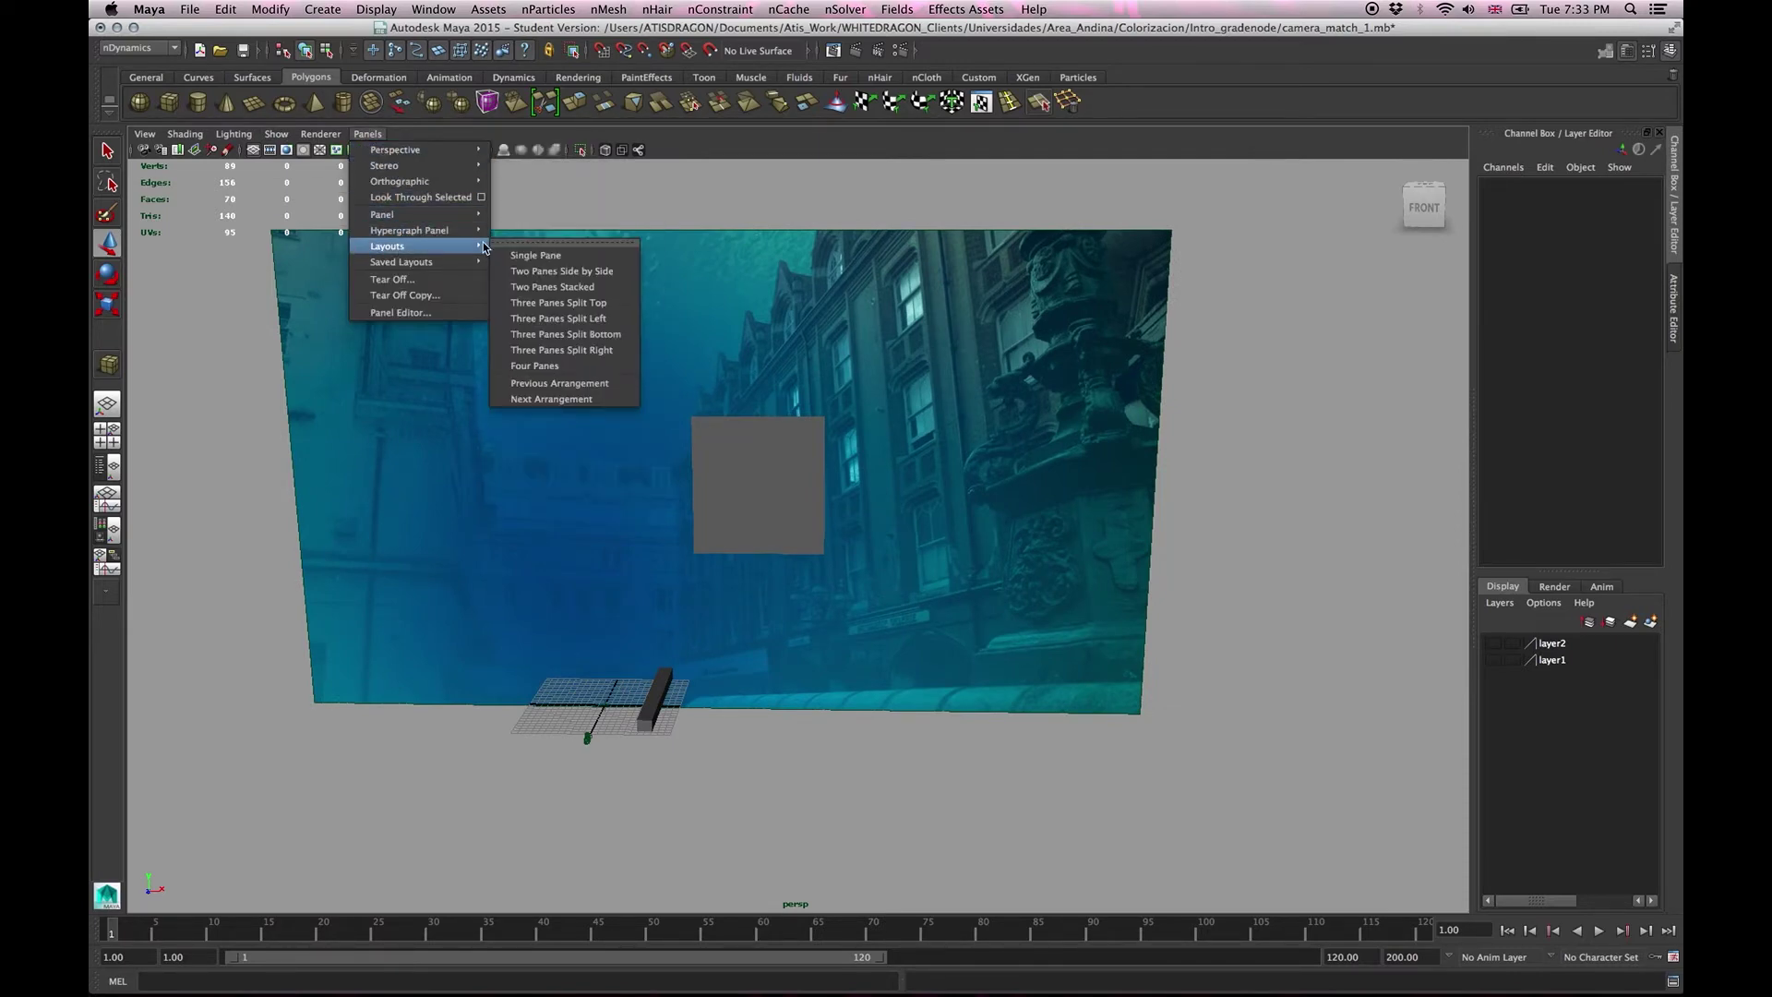
left_click(592, 274)
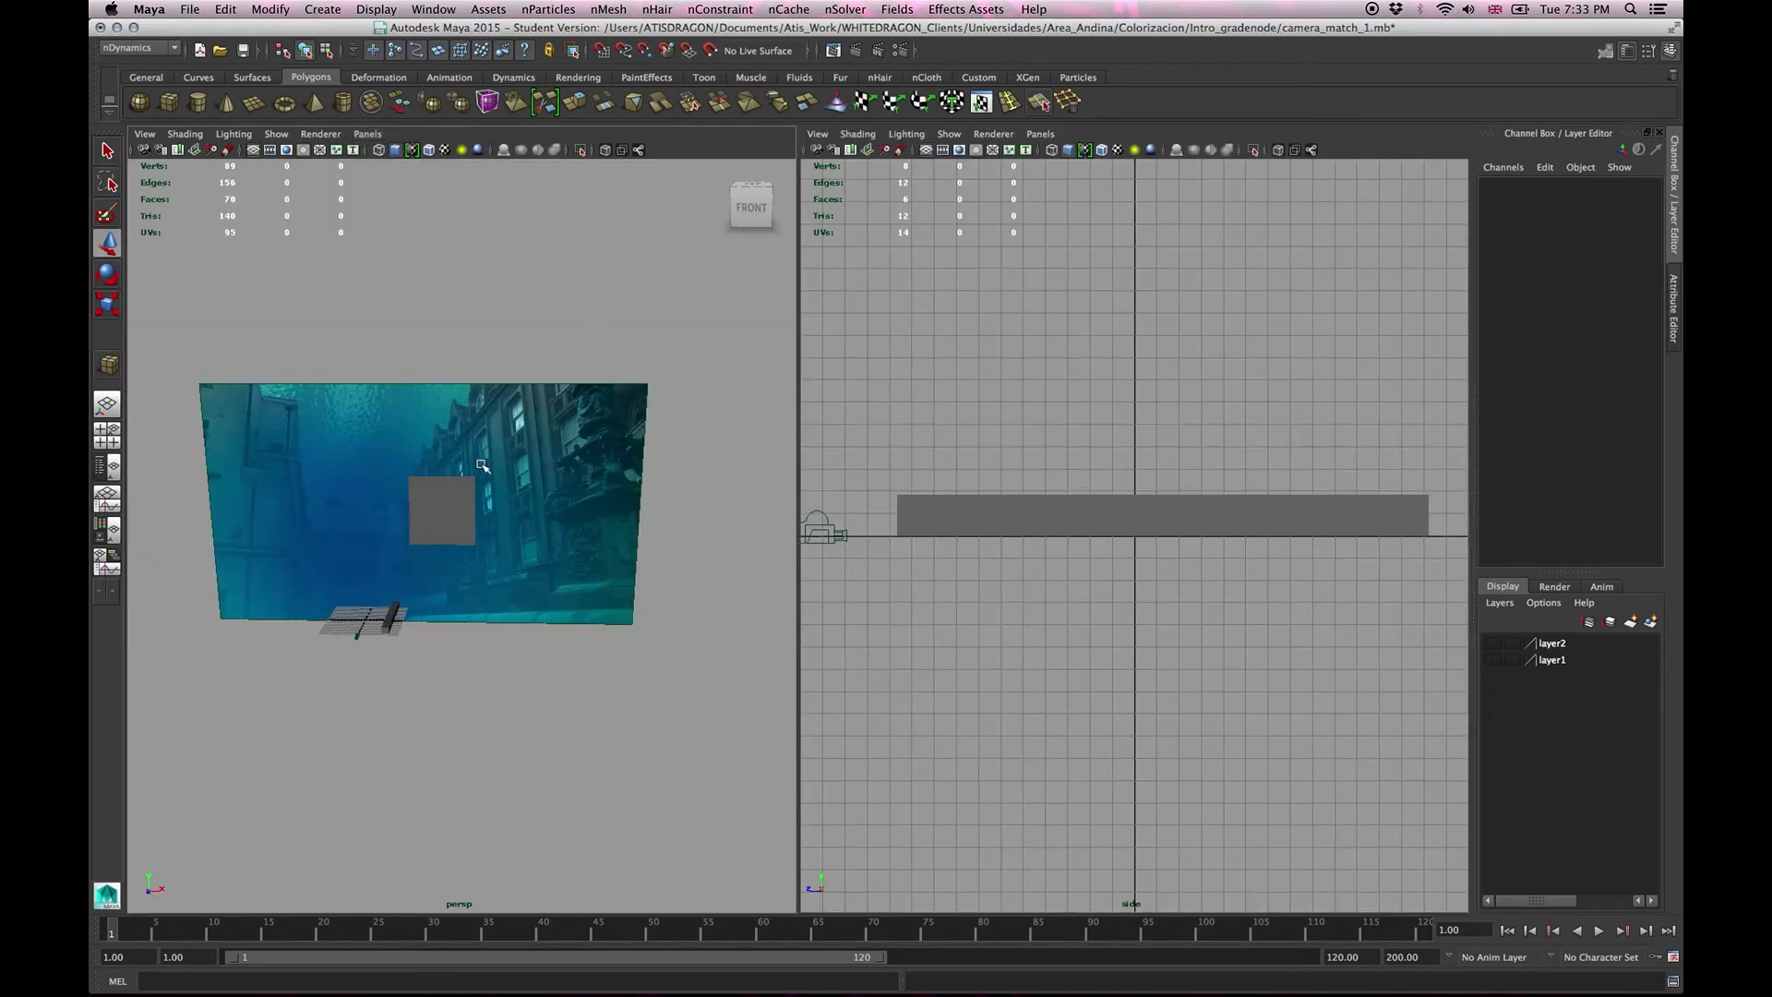
left_click_drag(798, 453, 674, 451)
left_click_drag(422, 433, 517, 484)
Select CAMARA_MATCH, look through it in the right pane, and open its Attribute Editor.
left_click(244, 654)
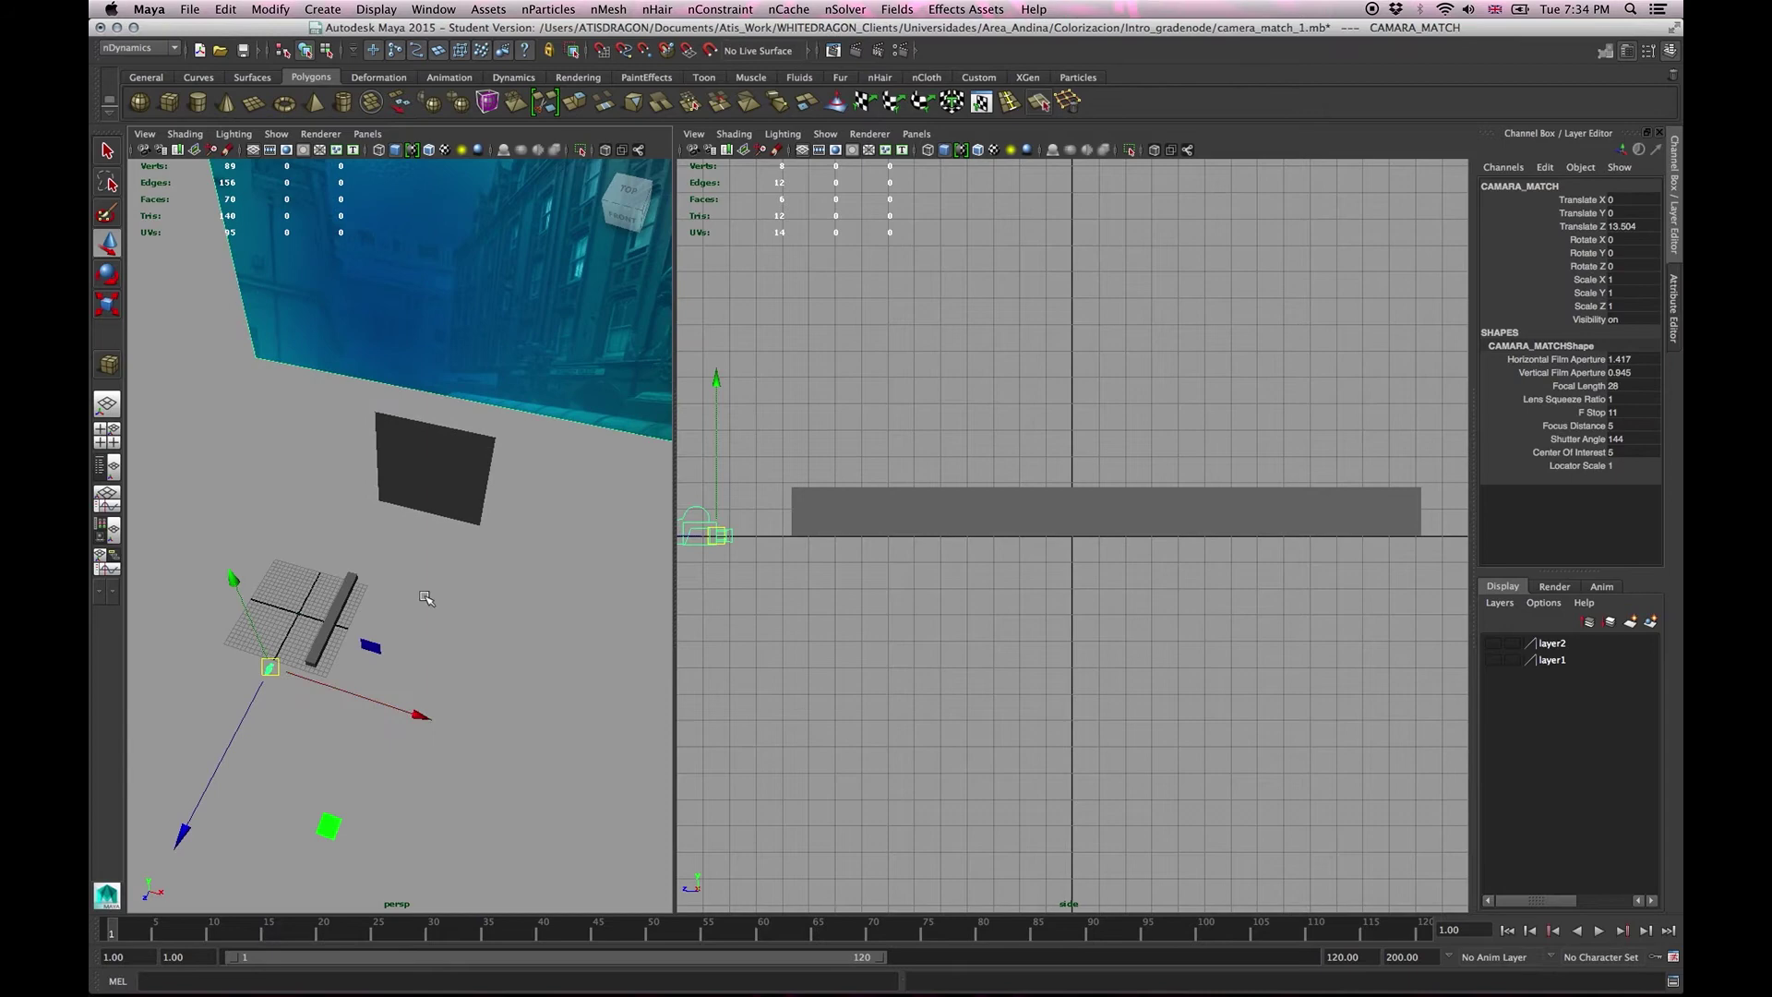
left_click(916, 134)
mouse_move(934, 150)
left_click(1094, 159)
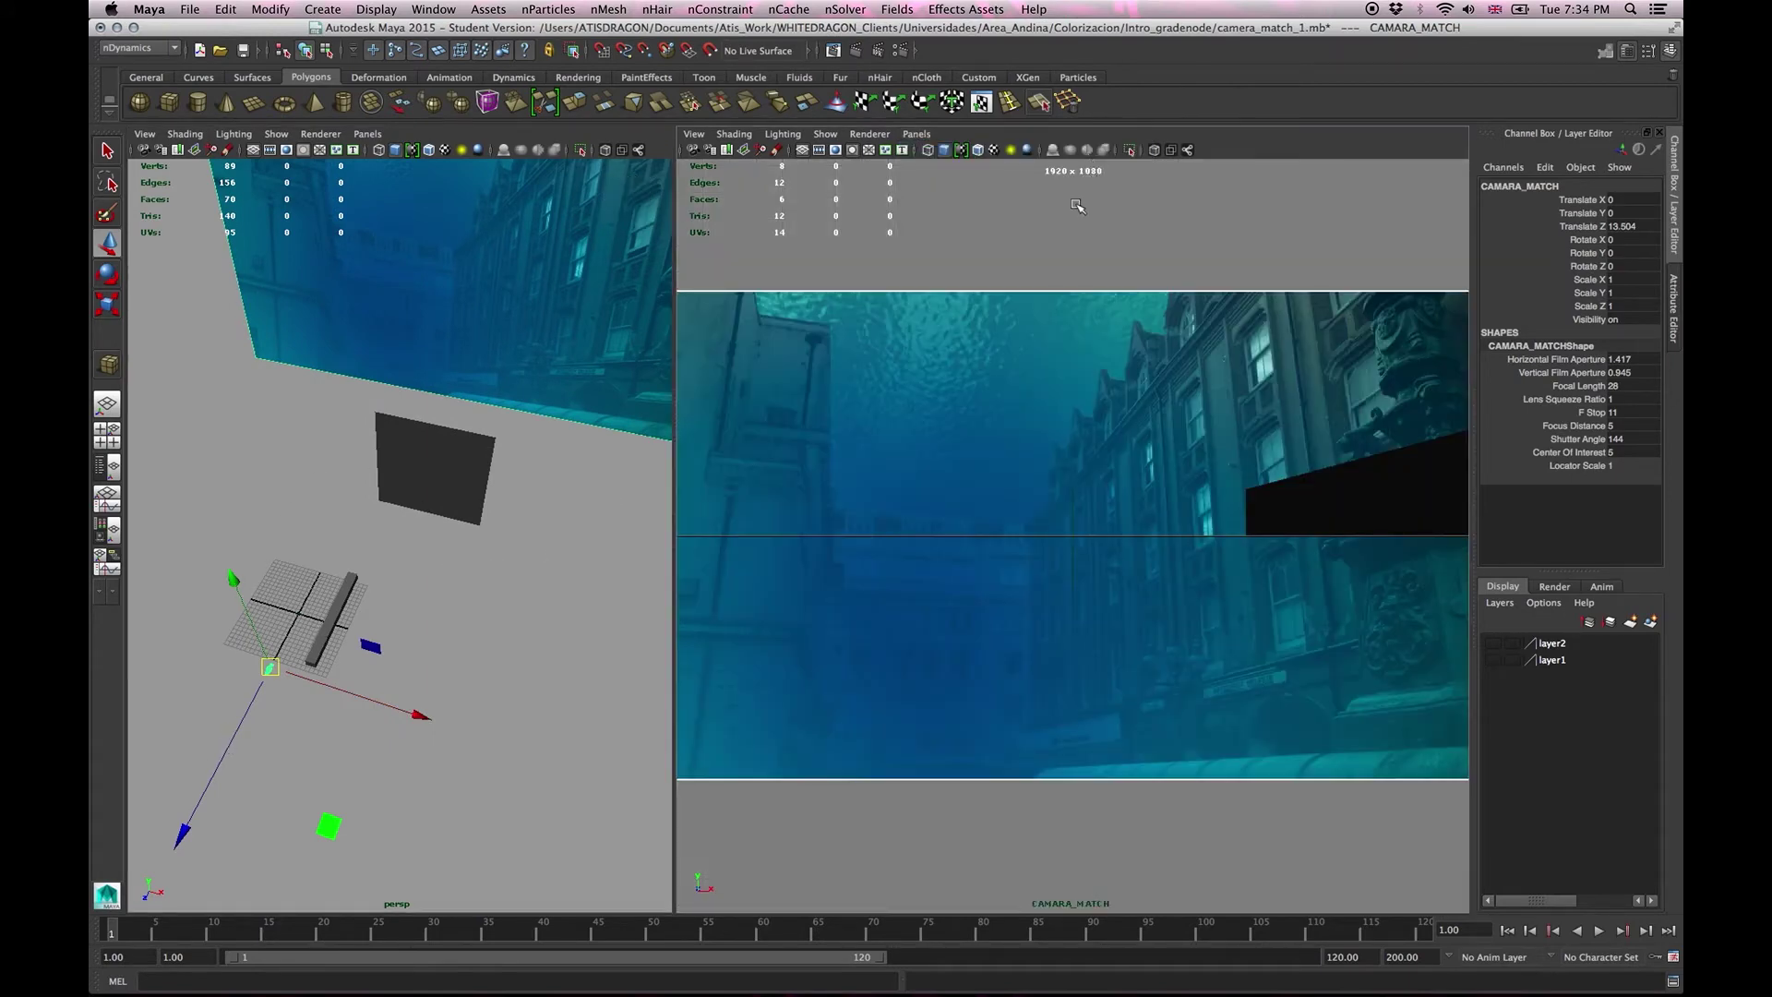
left_click(1670, 50)
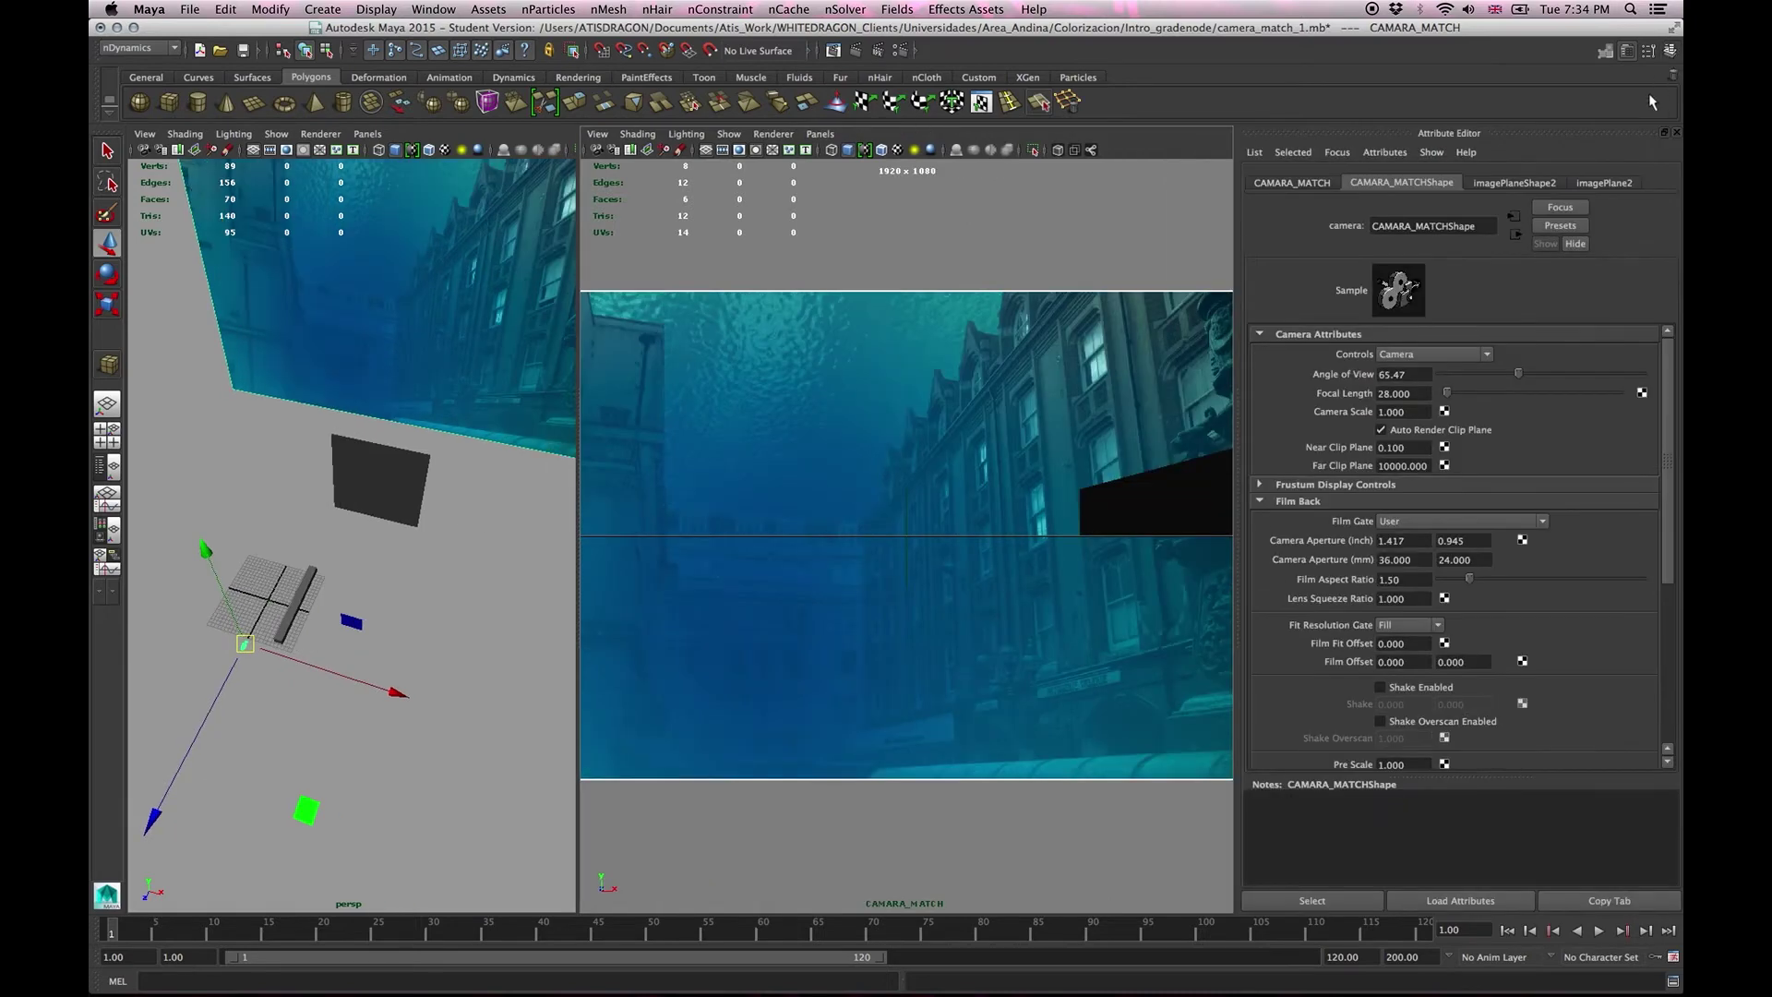
Close the Attribute Editor, tilt the CAMARA_MATCH aim upward, and dolly the camera along Z.
left_click(1627, 52)
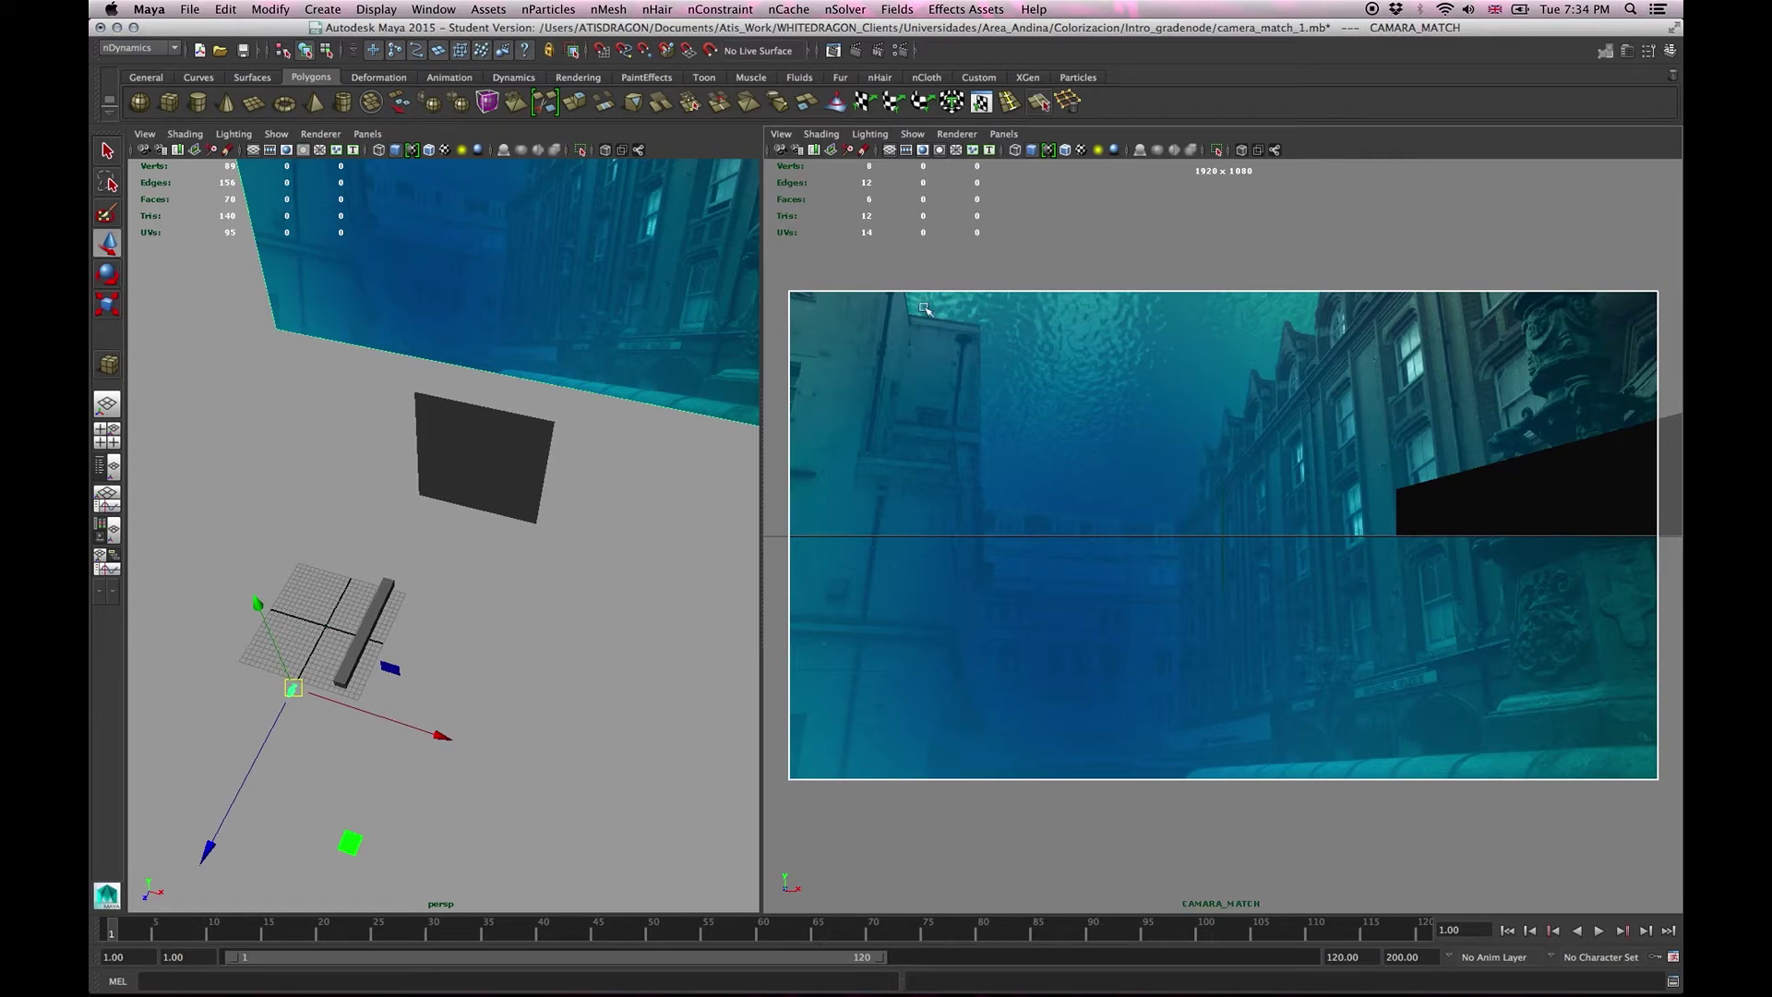
left_click(269, 619)
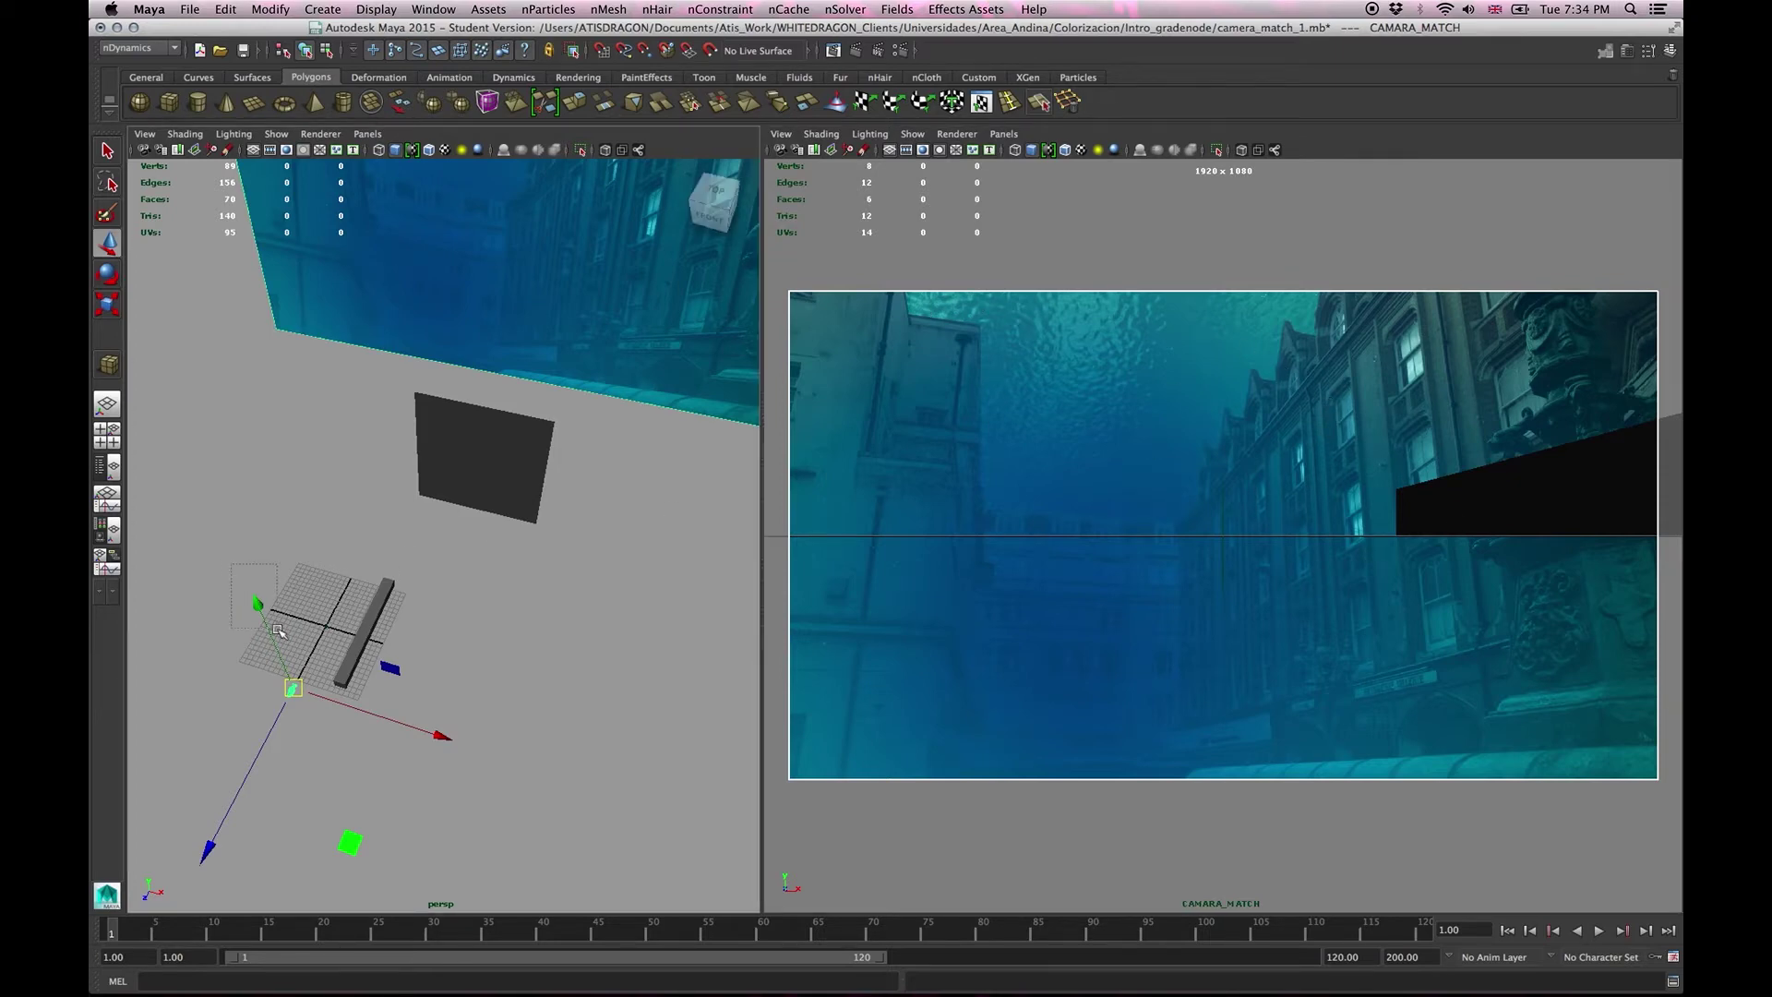
left_click(293, 690)
key("t")
mouse_move(265, 620)
left_mouse_down()
mouse_move(254, 609)
mouse_move(275, 637)
mouse_move(253, 563)
mouse_move(268, 595)
left_mouse_up()
key("w")
left_click_drag(258, 730, 193, 838)
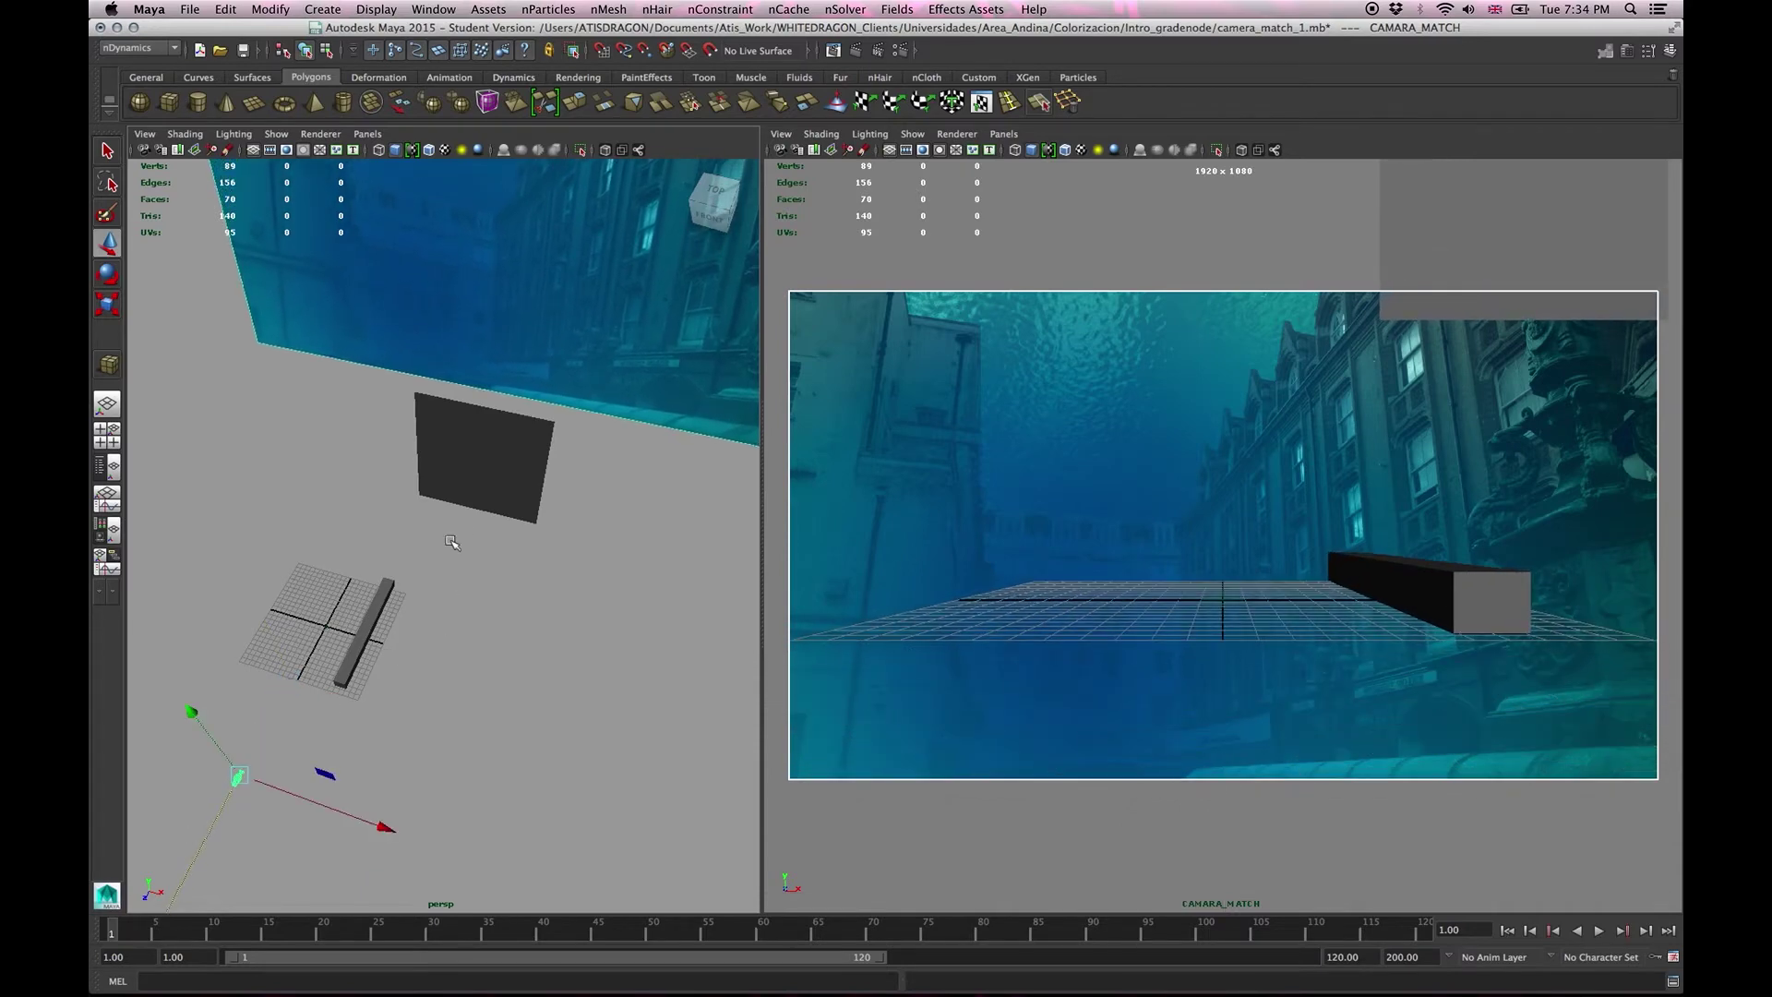
Move pPlane2 left along X and down over the floor grid.
left_click(471, 499)
left_click_drag(635, 498, 442, 421)
left_click_drag(443, 223, 481, 360)
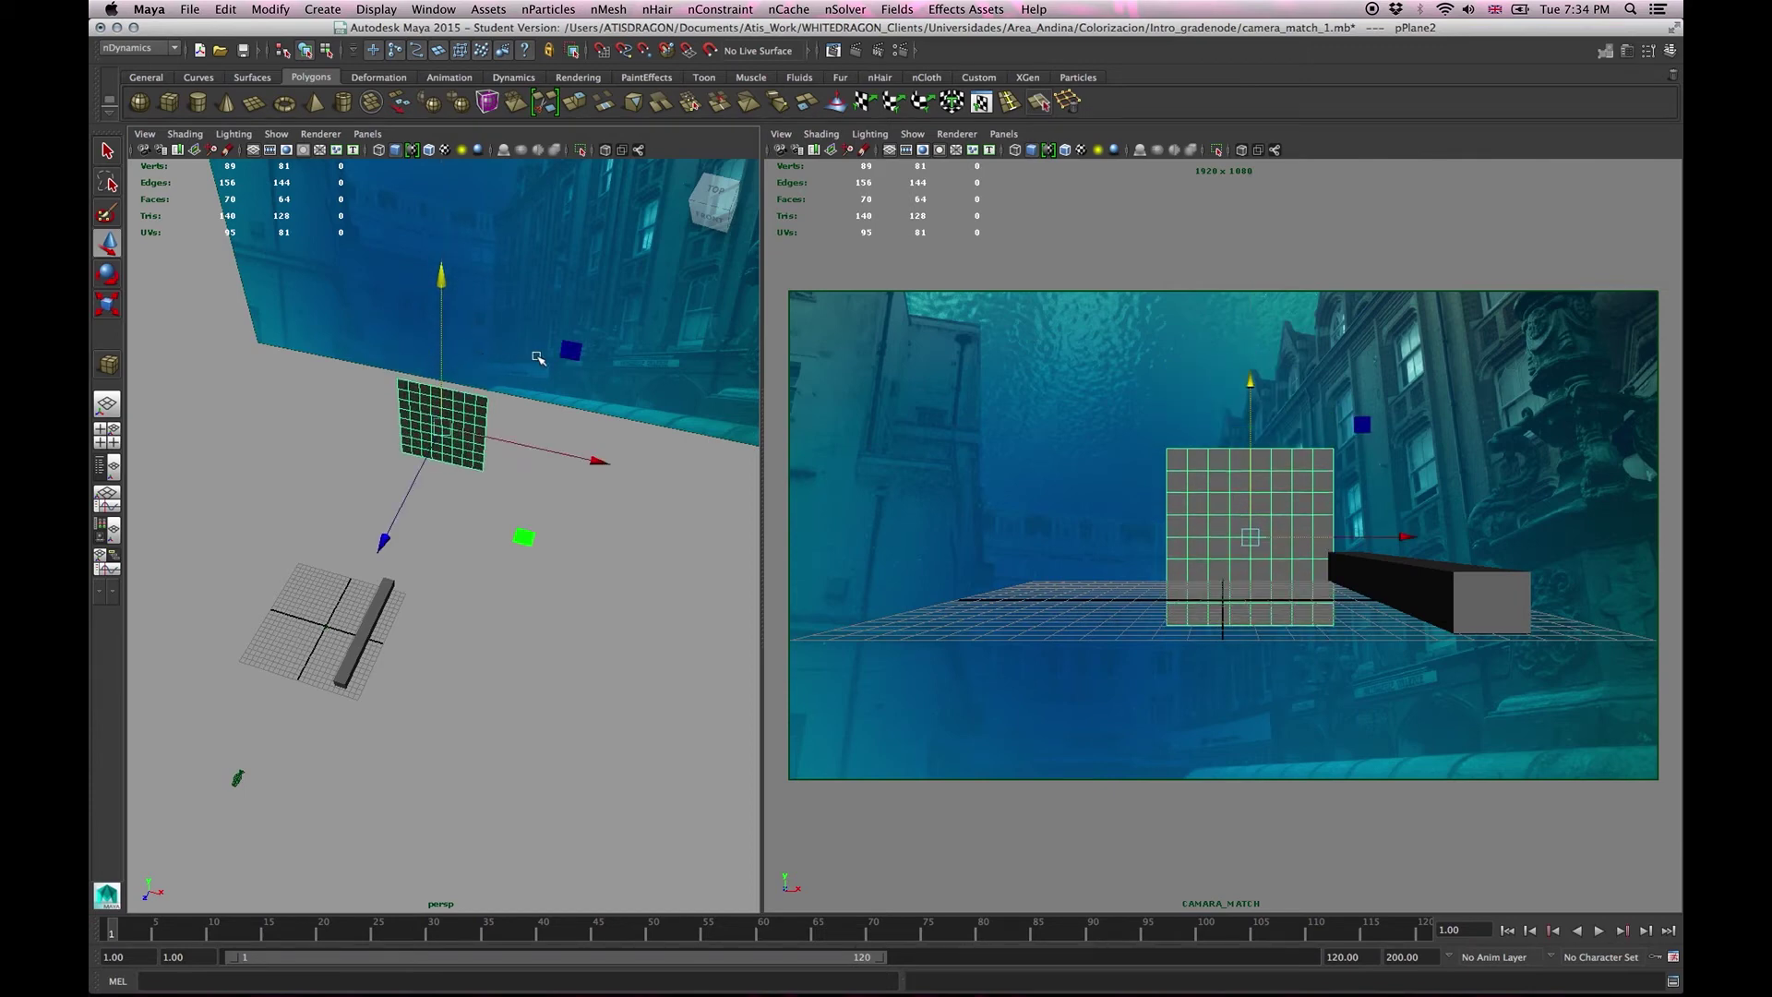
Show both panes in wireframe and scale pPlane2 wider along X.
key("4")
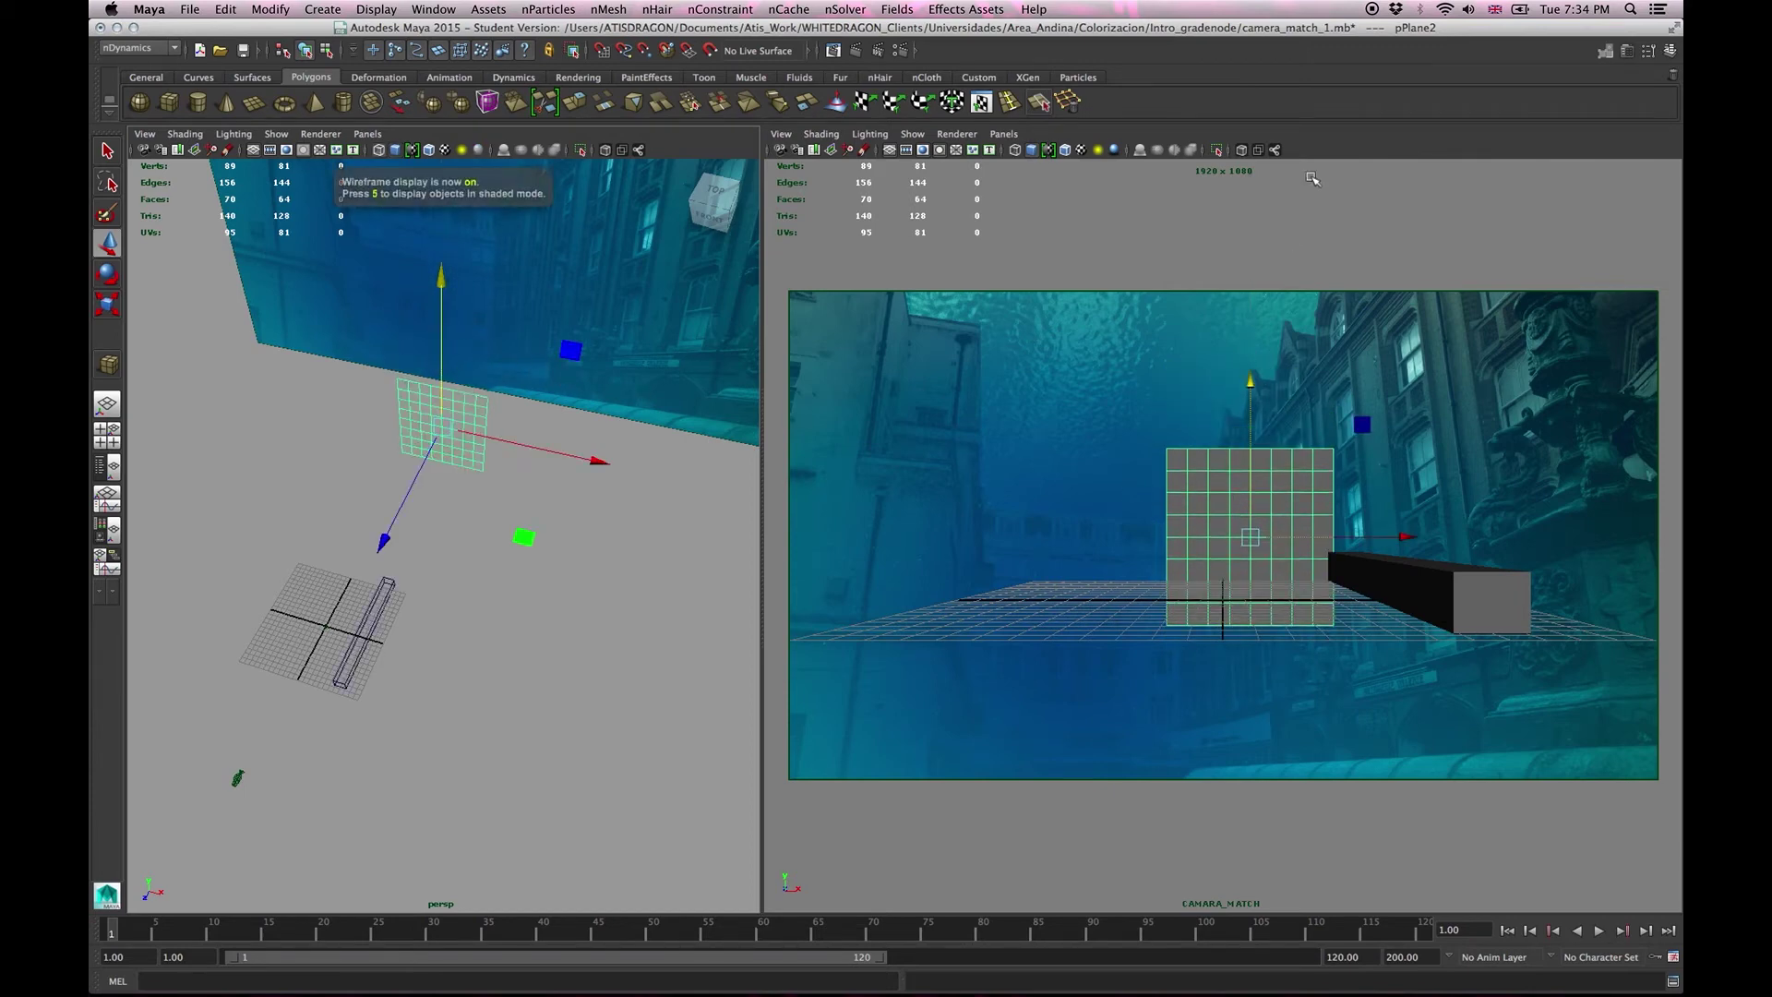
key("4")
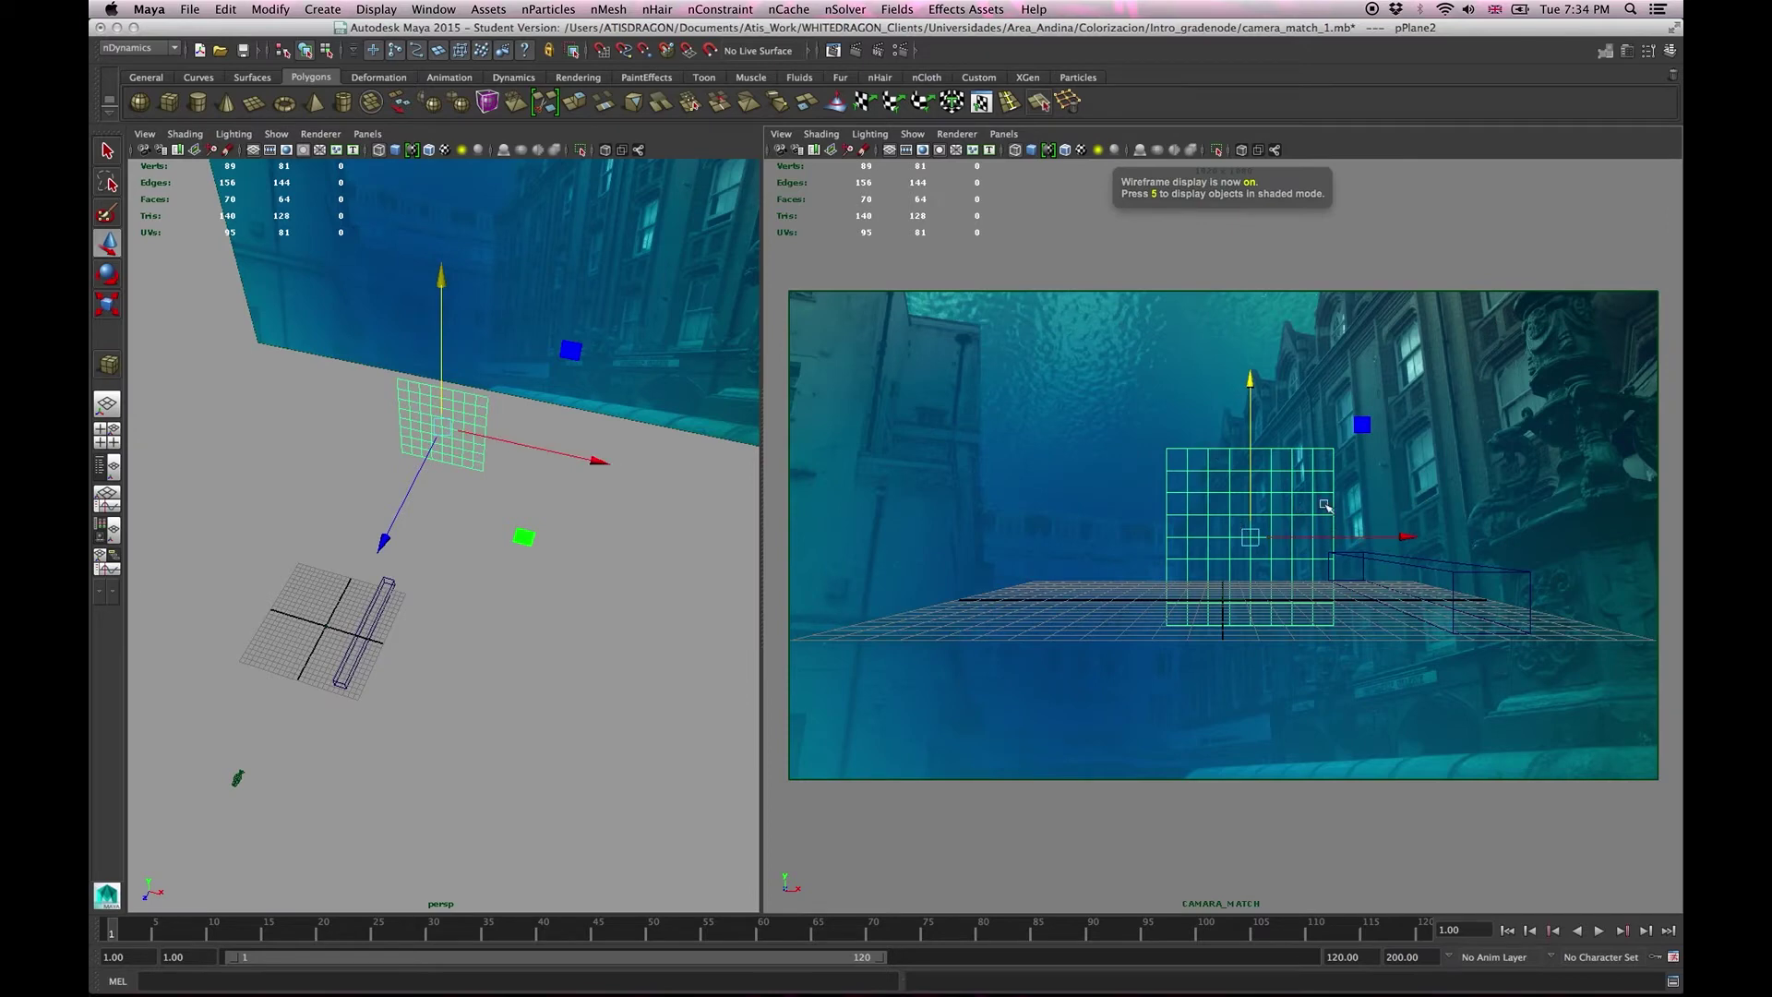
left_click(1383, 561)
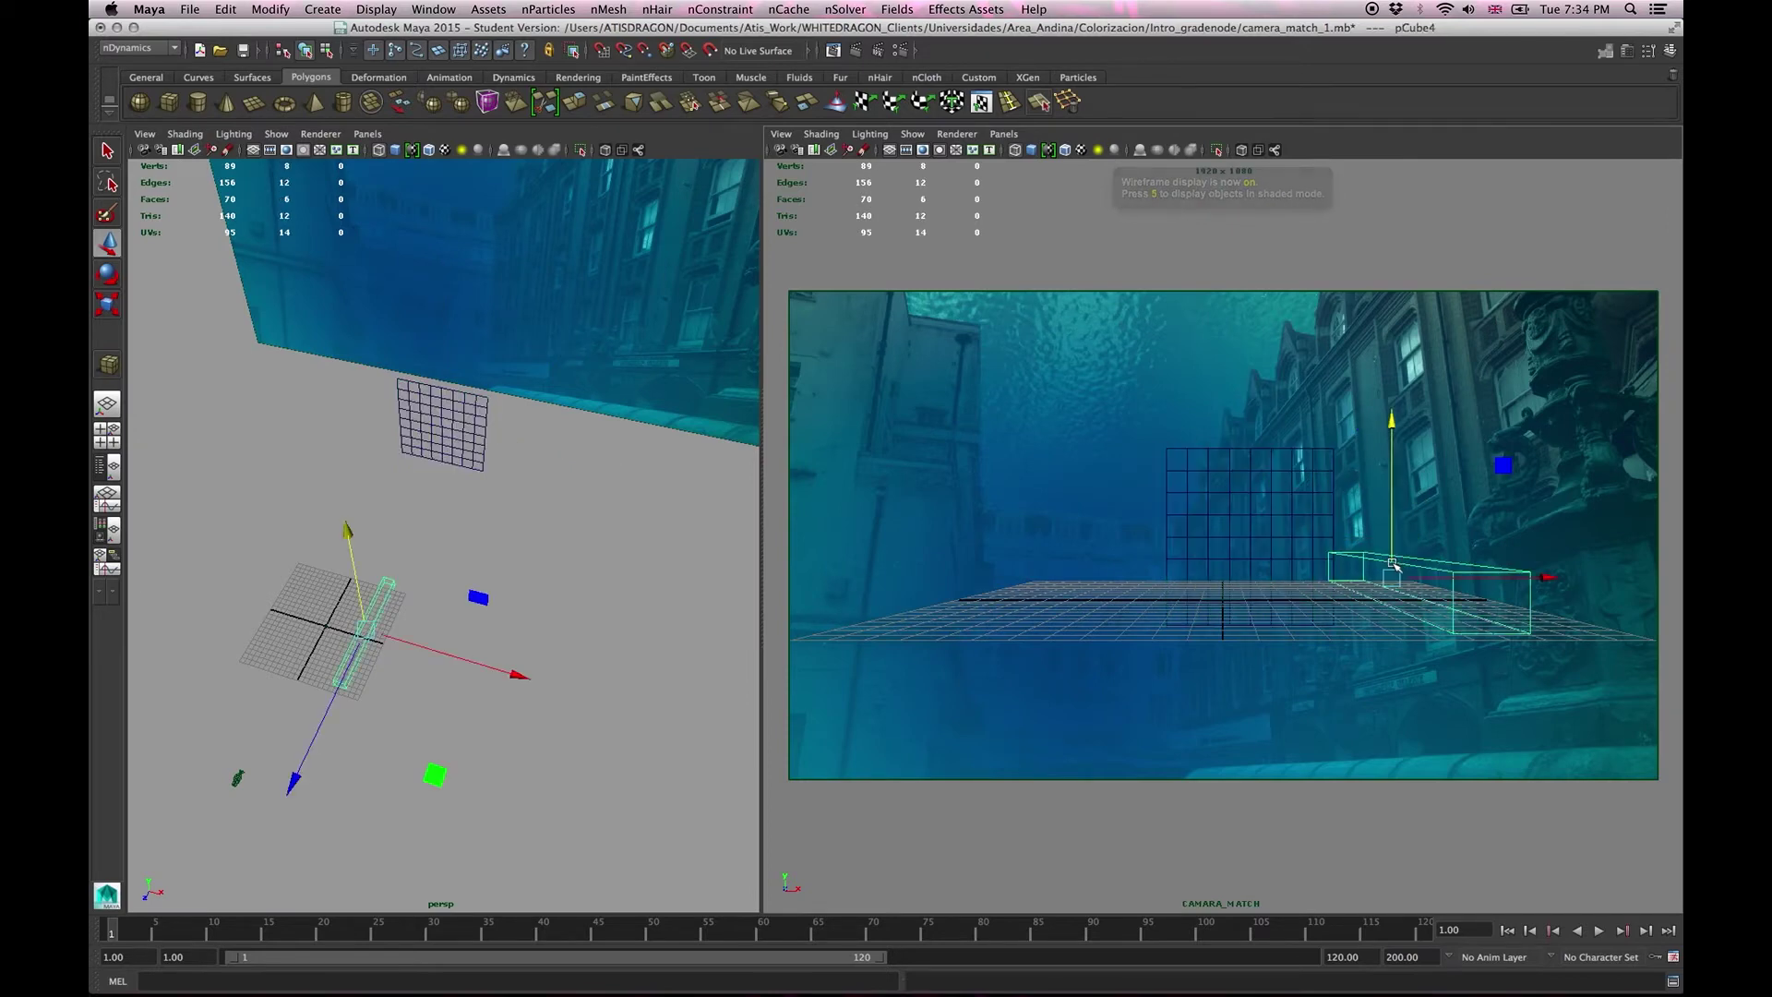
left_click(1253, 461)
left_click(1228, 448)
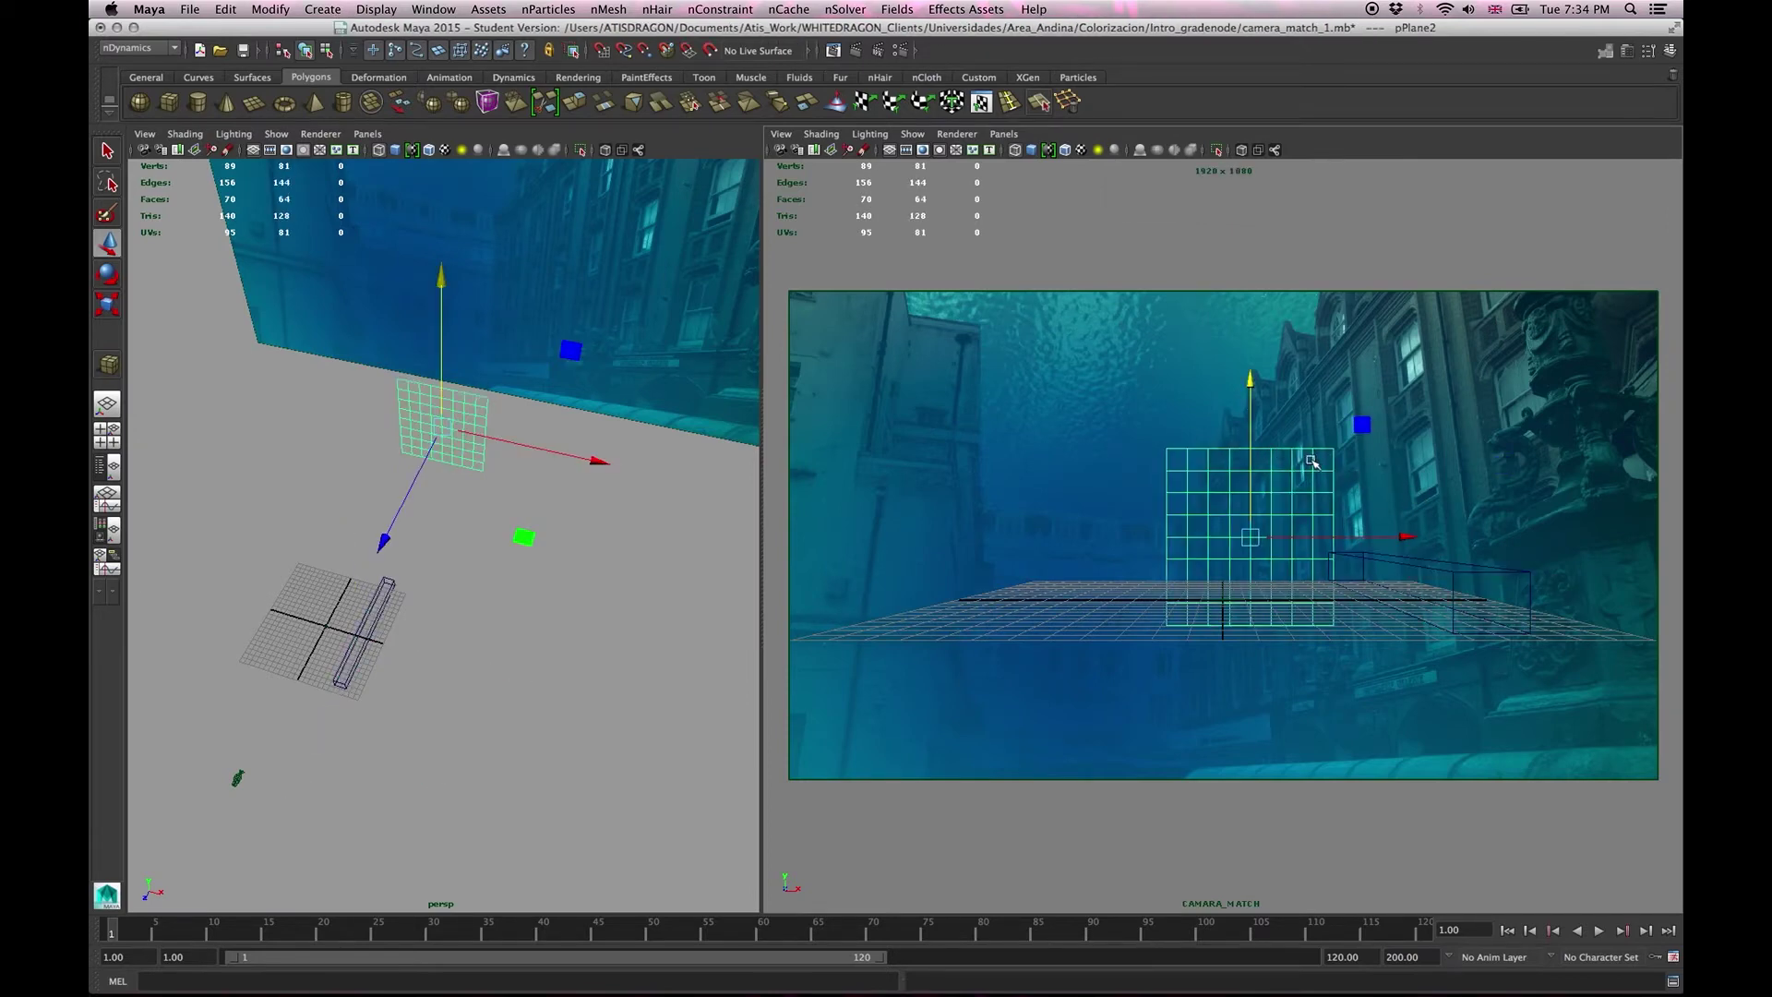
key("r")
left_click_drag(1404, 536, 1535, 541)
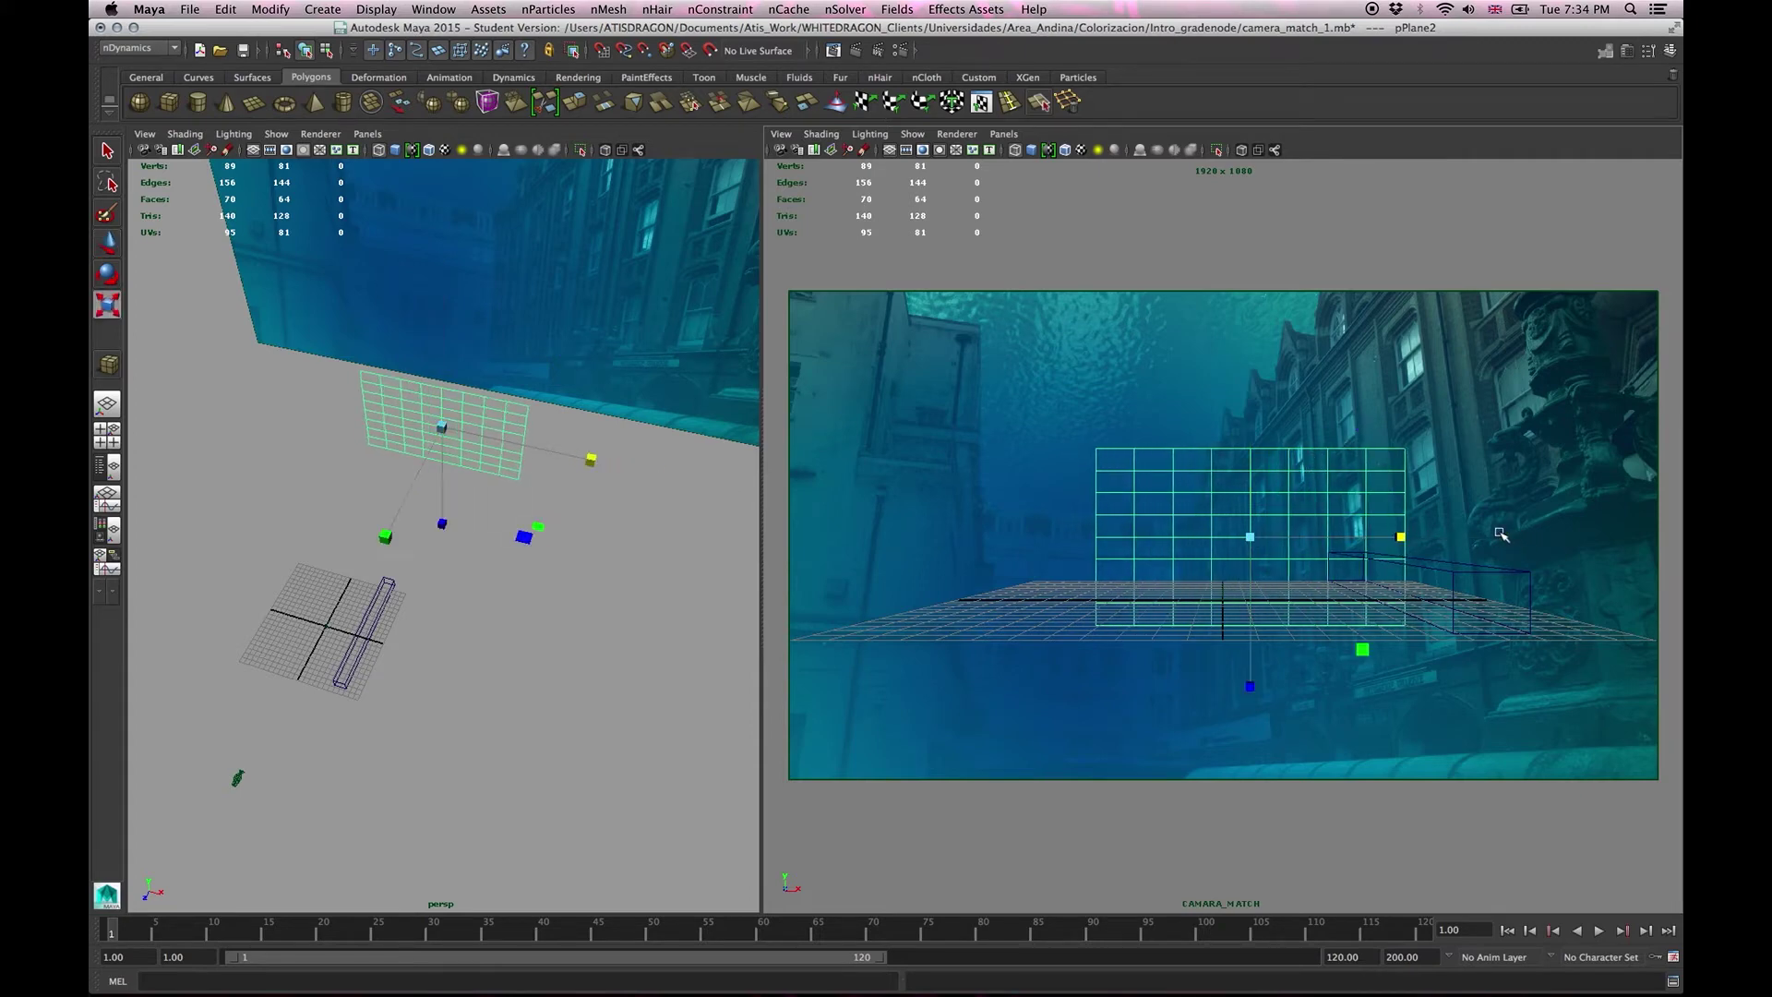
Raise pCube4 up the building facade and re-angle the CAMARA_MATCH view.
left_click(241, 778)
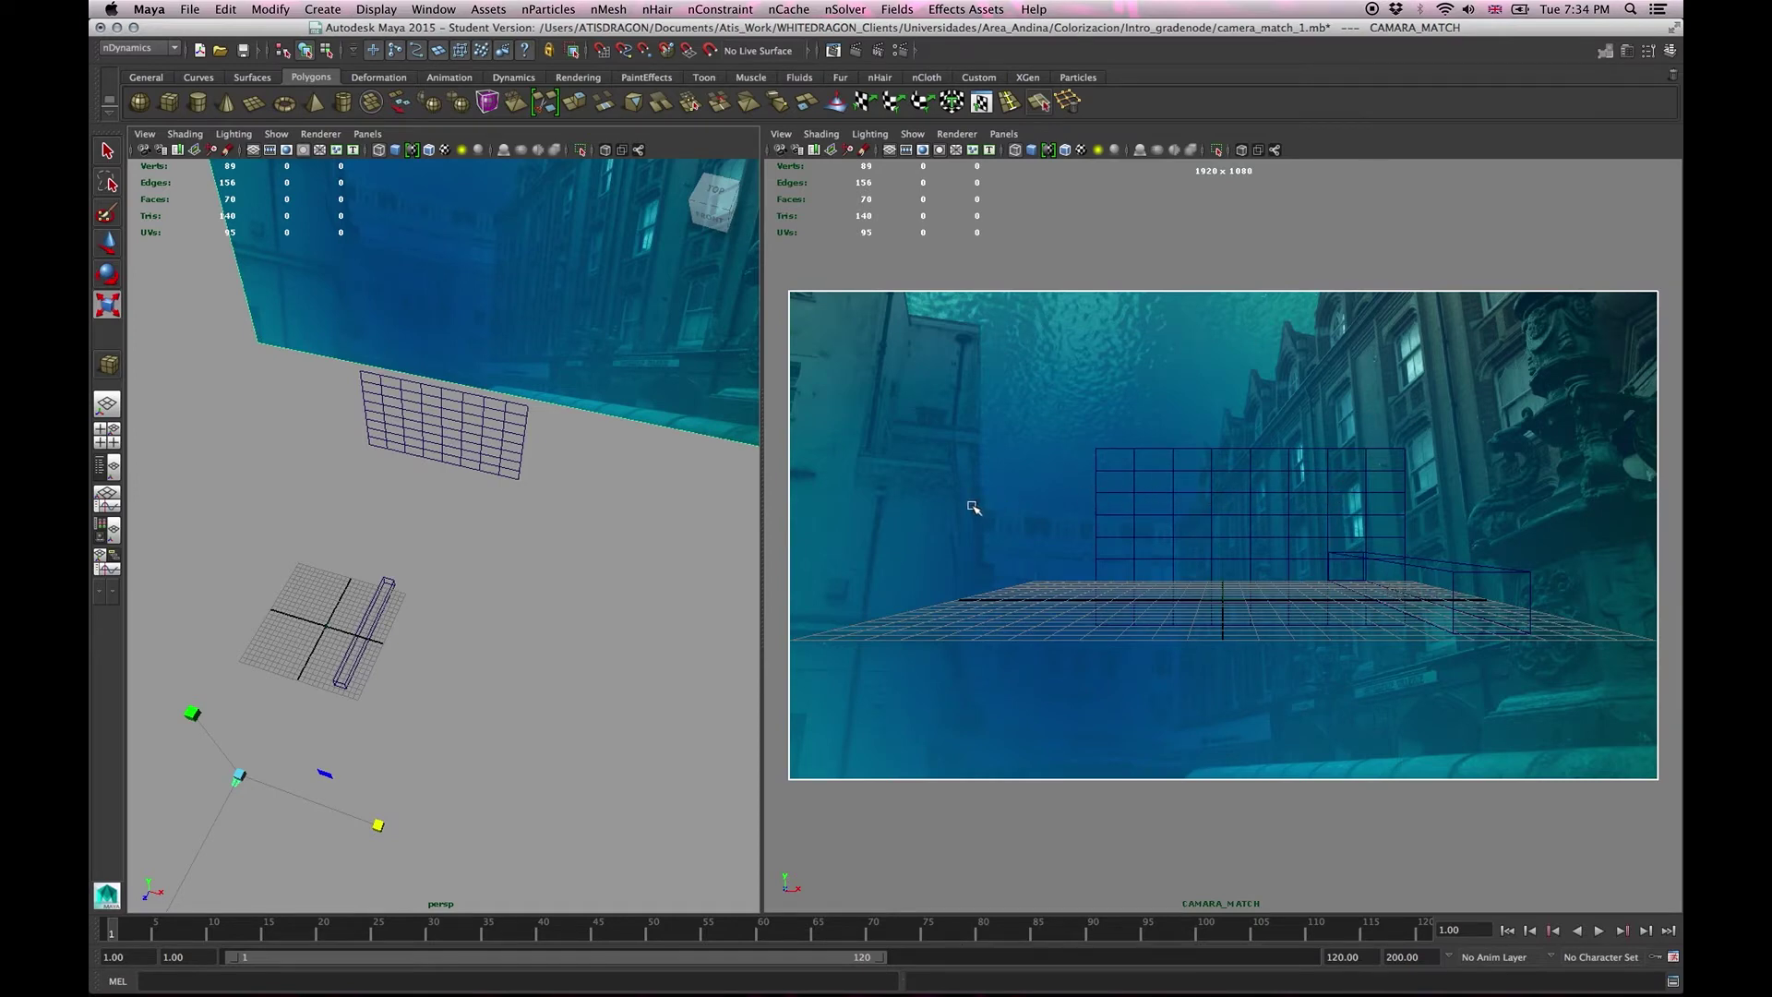
left_click(1445, 574)
key("w")
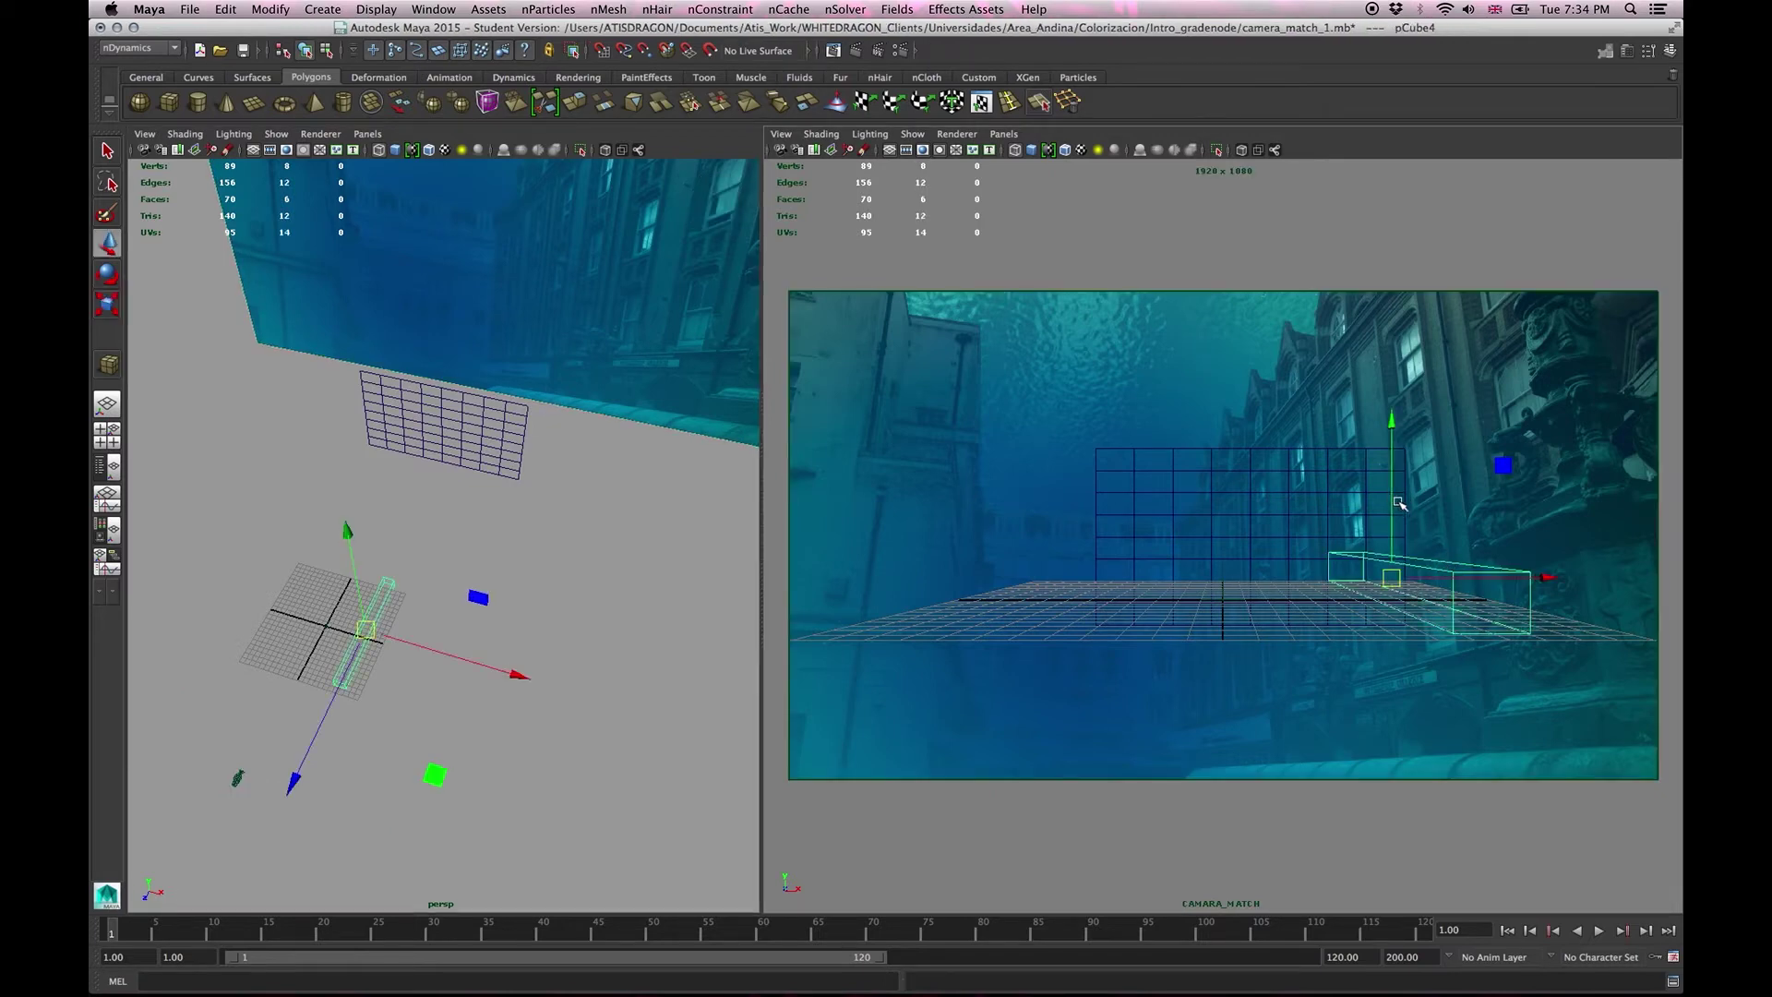
left_click_drag(1401, 496, 1418, 338)
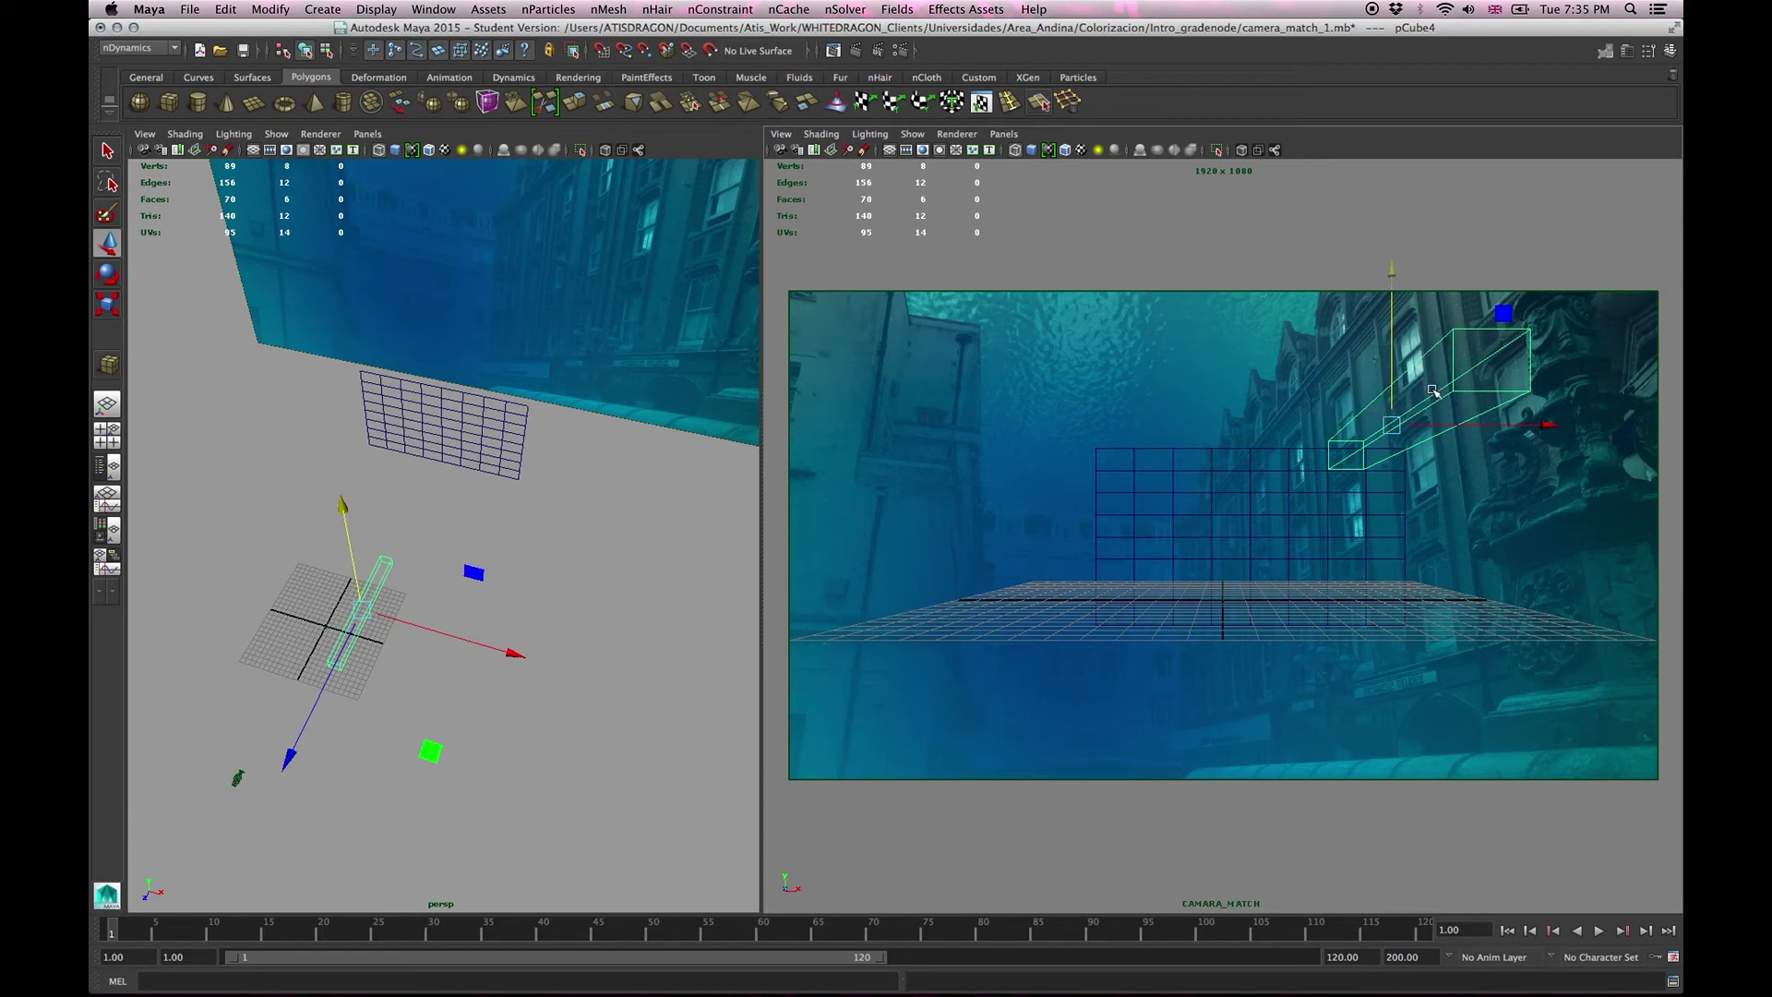
left_click(239, 776)
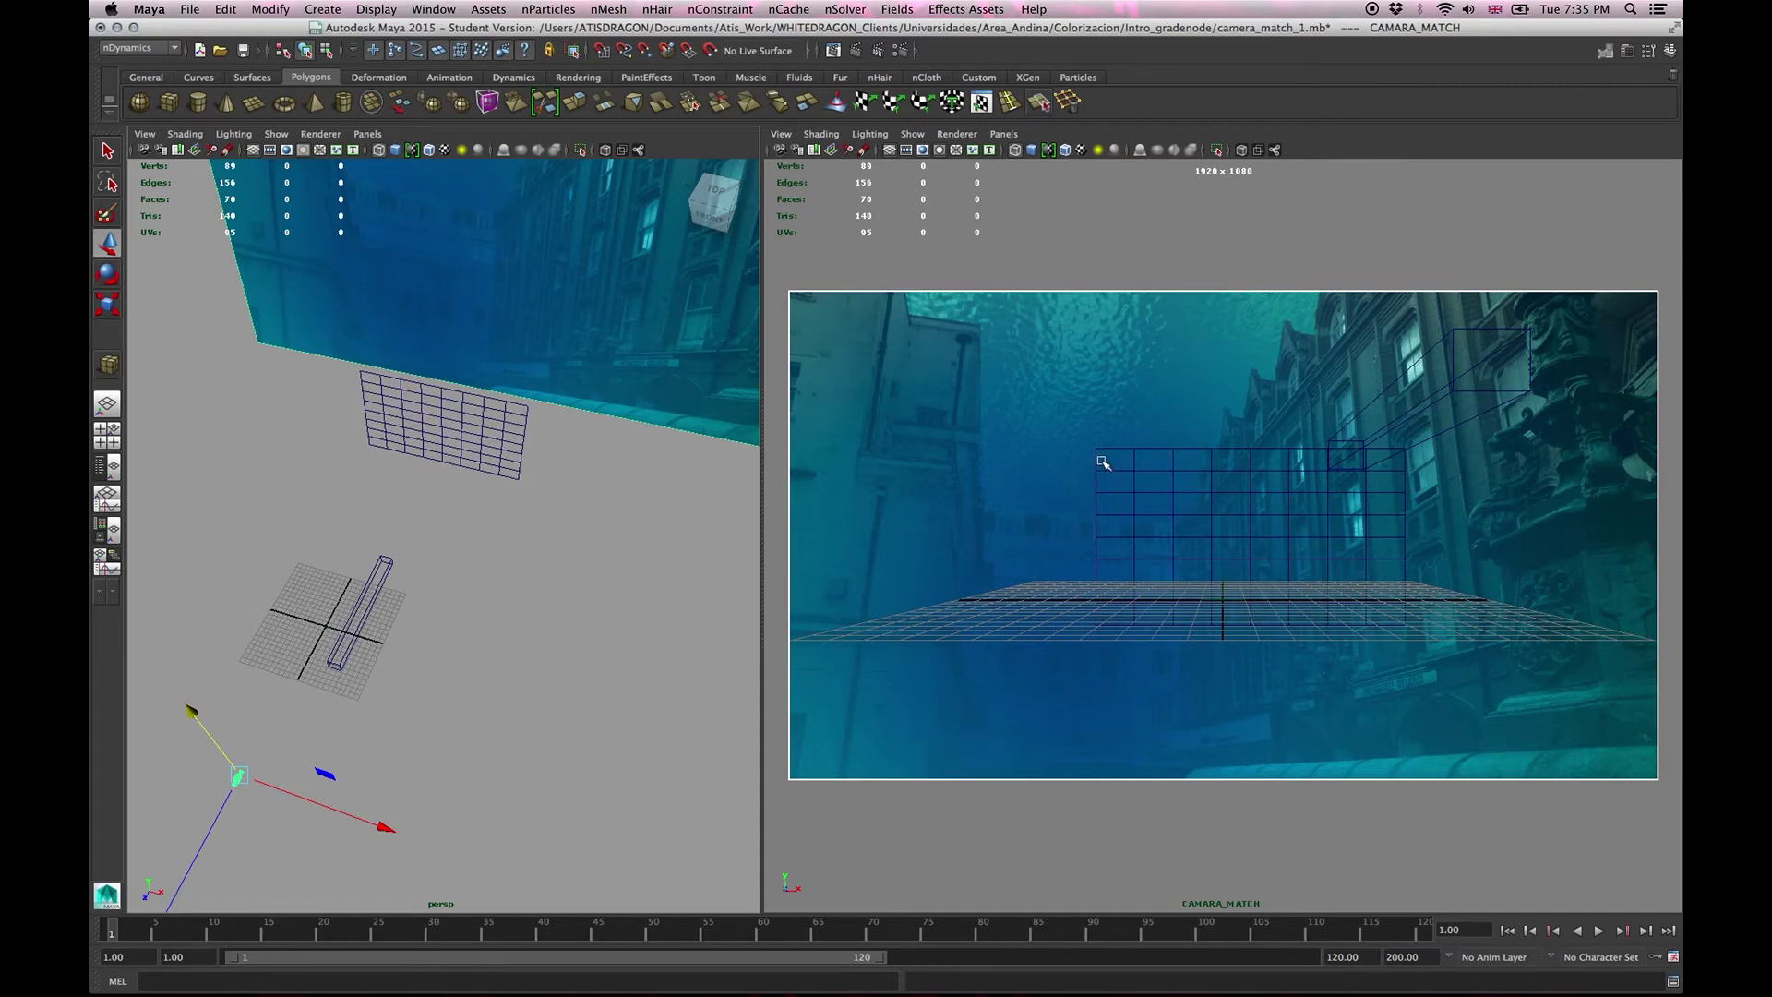
left_click_drag(1191, 540, 1086, 513)
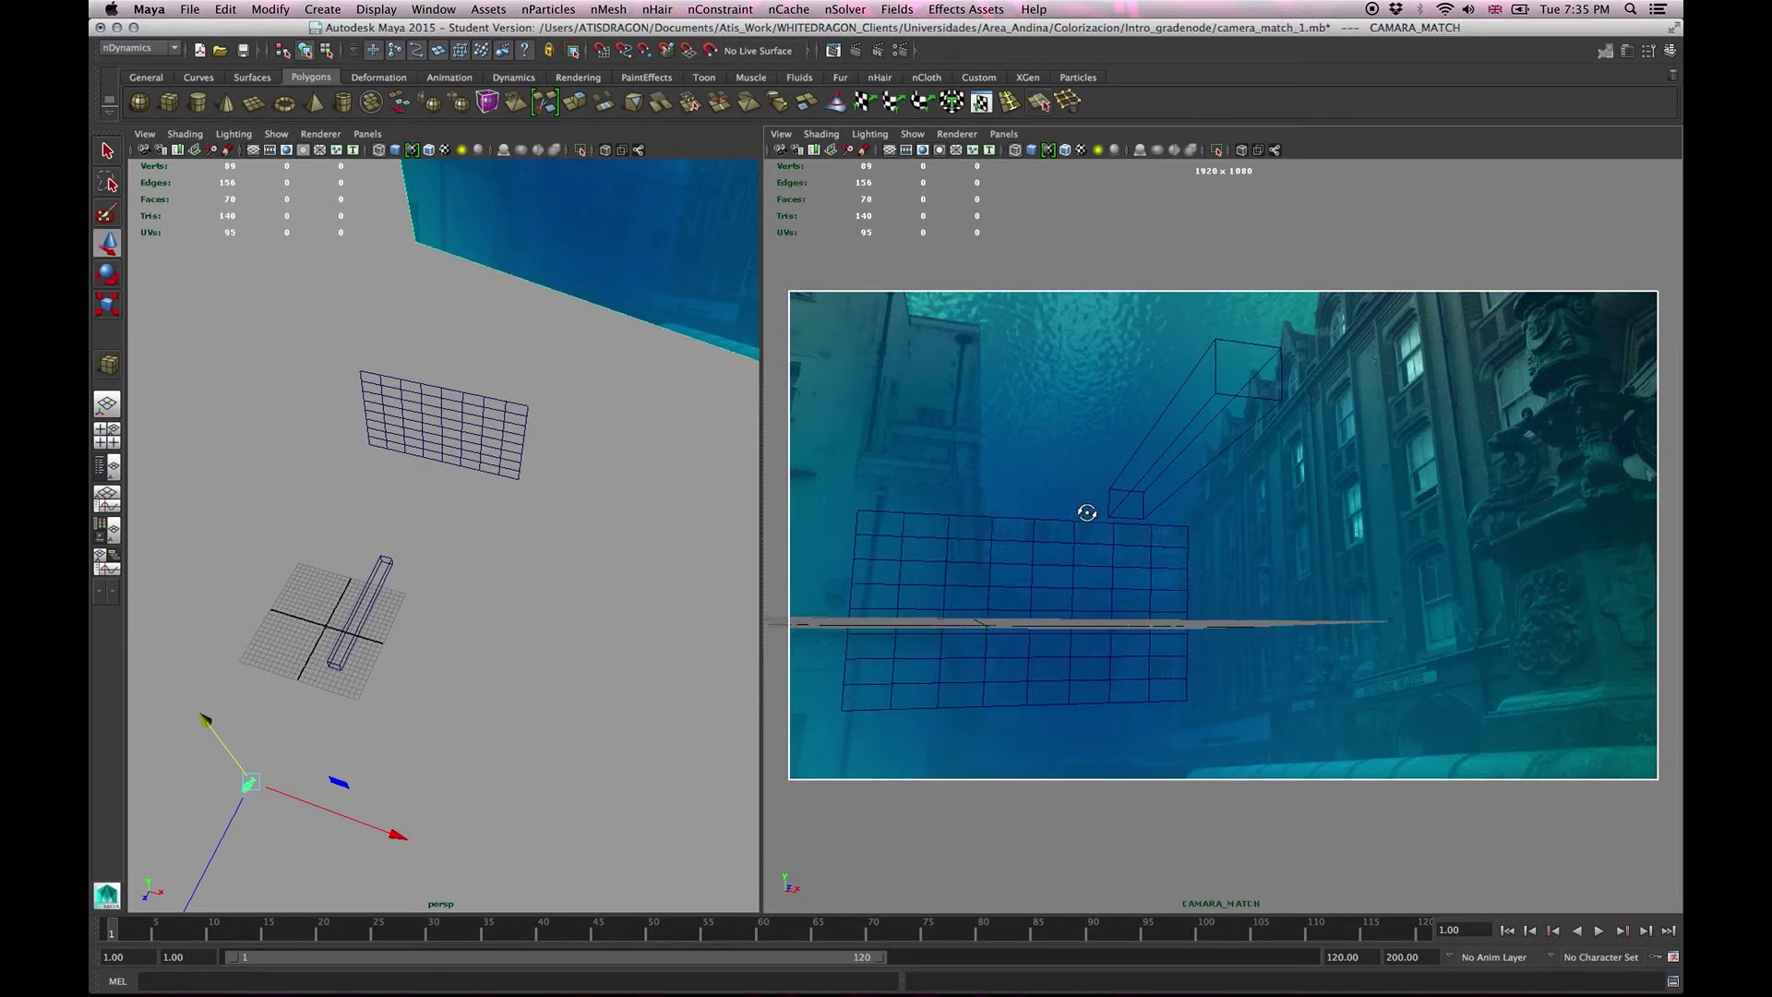
Shift the CAMARA_MATCH view so the scene sits lower and lift pCube4 higher up the facade.
left_click_drag(1089, 514, 1098, 506)
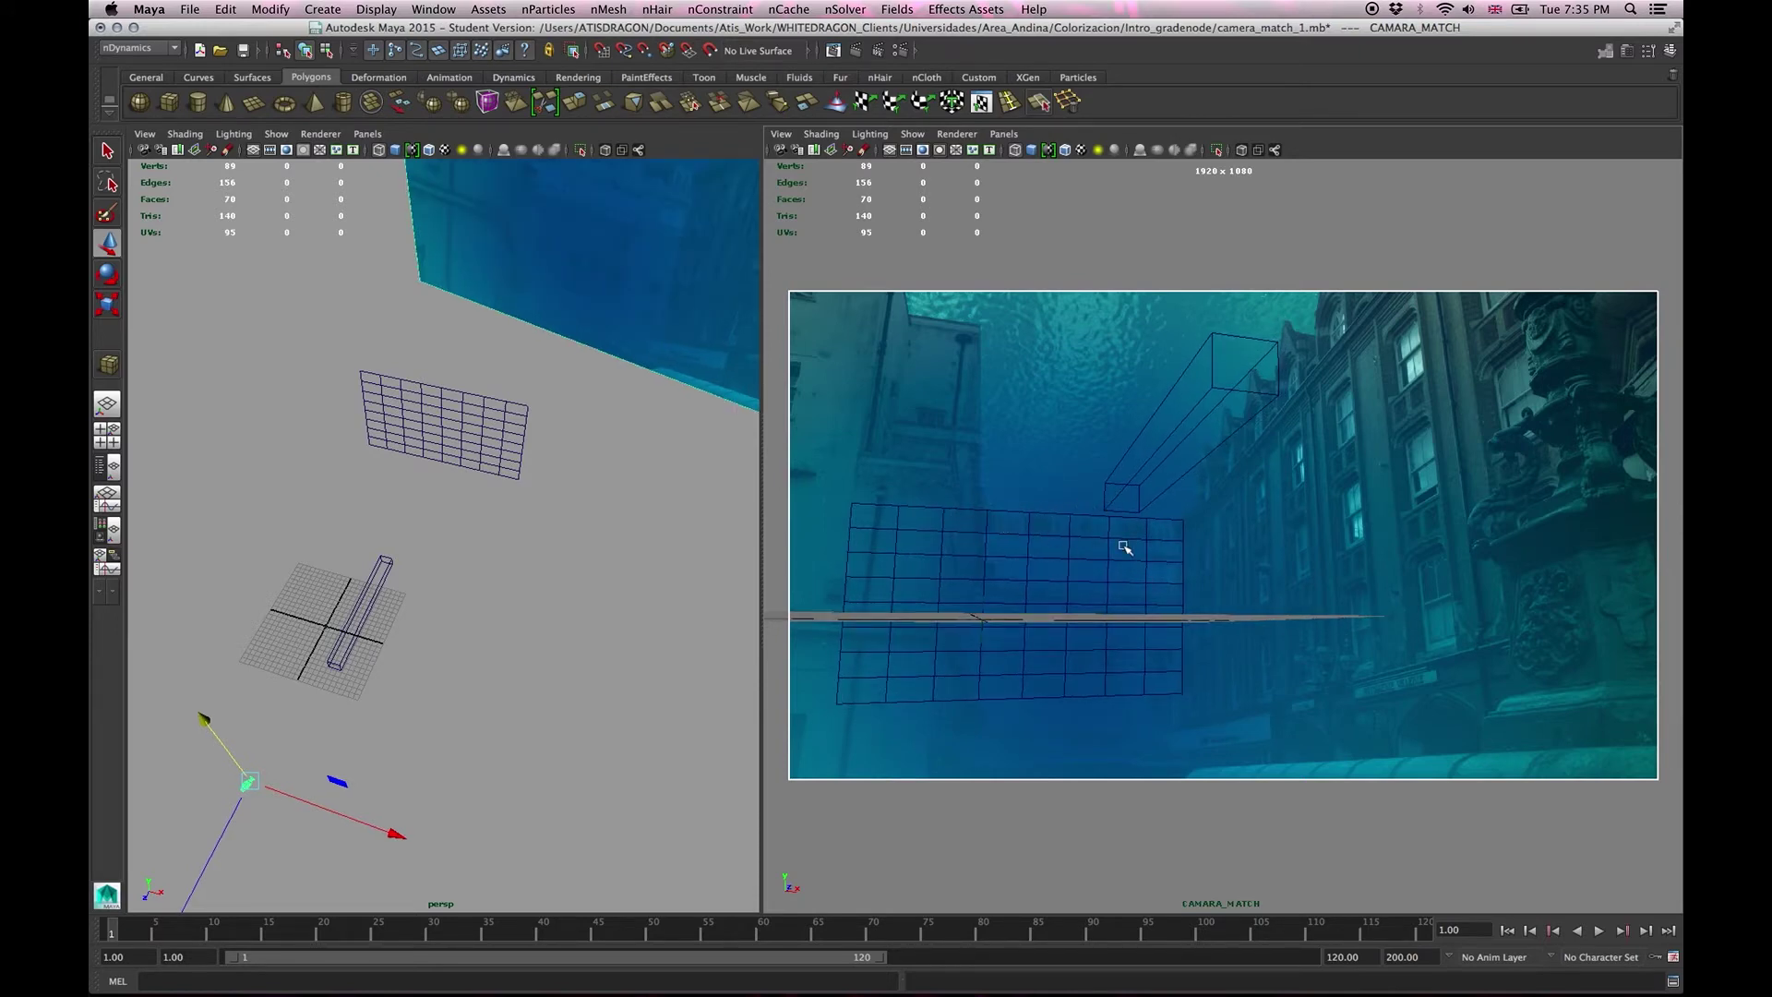
left_click_drag(1120, 414, 1425, 477)
left_click_drag(1159, 520, 1161, 679)
left_click_drag(1307, 478, 1317, 317)
left_click(1096, 634)
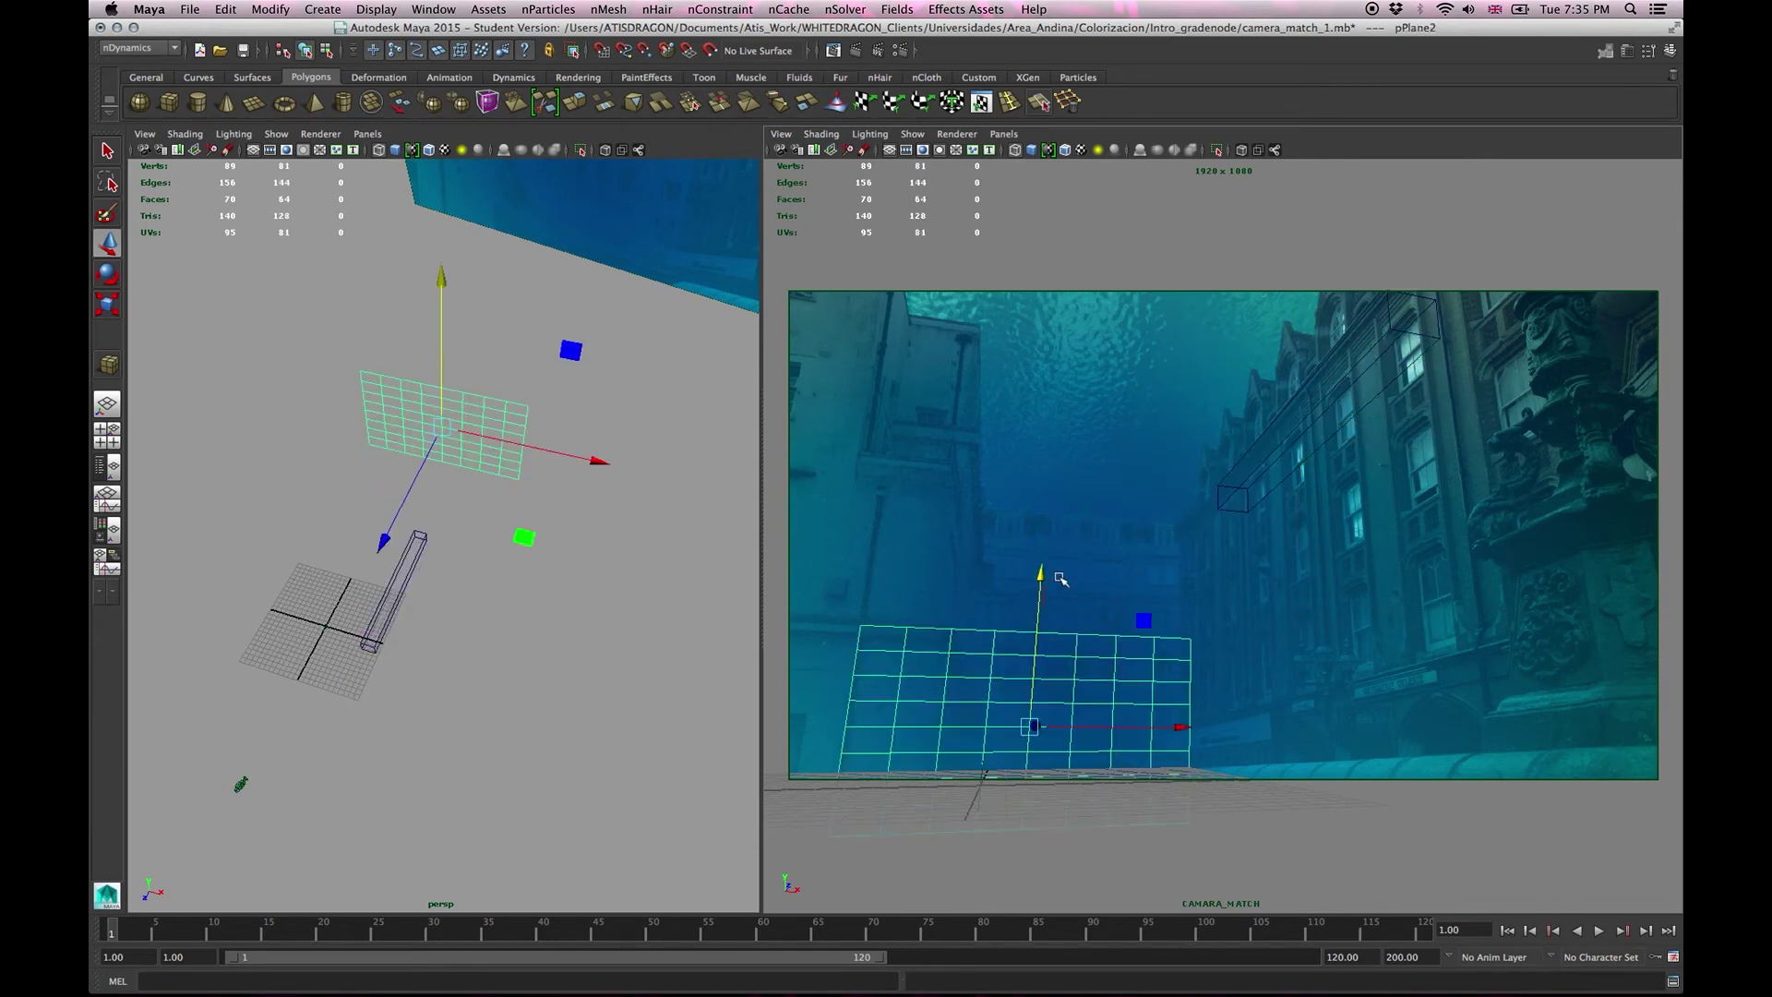
Raise pPlane2, duplicate pCube4 into pCube5, and move the copy left and down.
left_click_drag(1040, 575, 1069, 467)
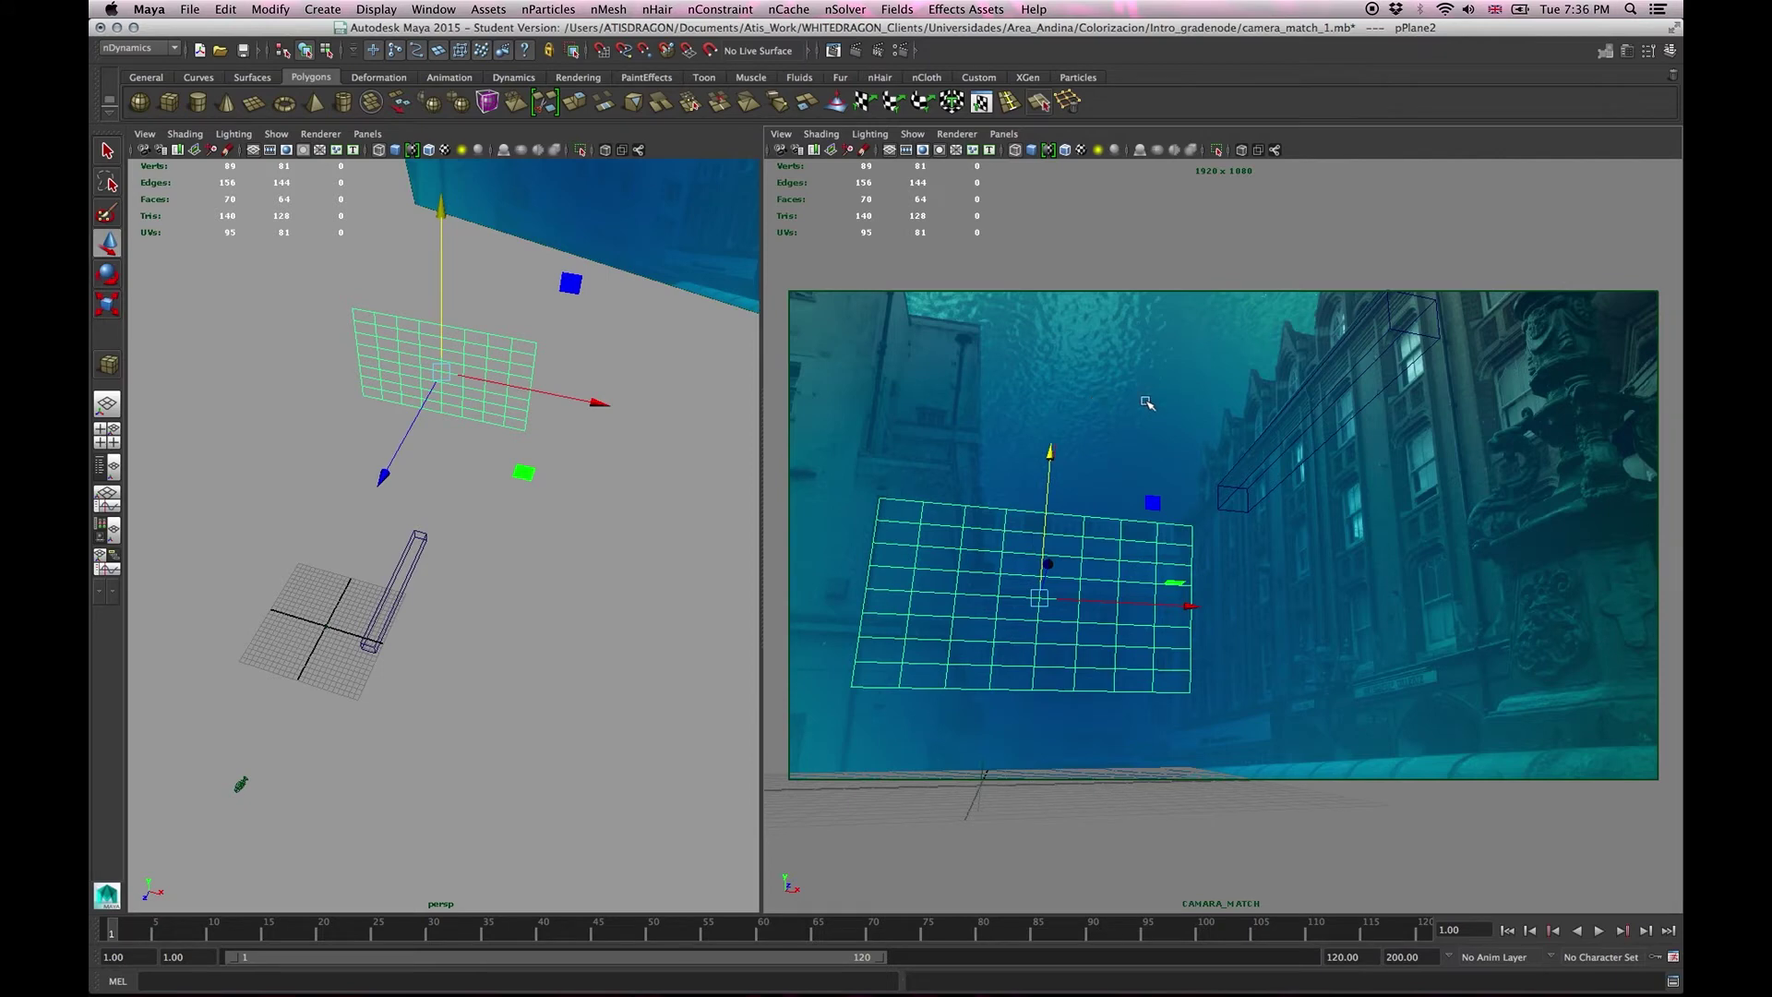
left_click(1326, 406)
key("ctrl+d")
left_click_drag(1429, 459, 1138, 394)
left_click_drag(940, 304, 960, 398)
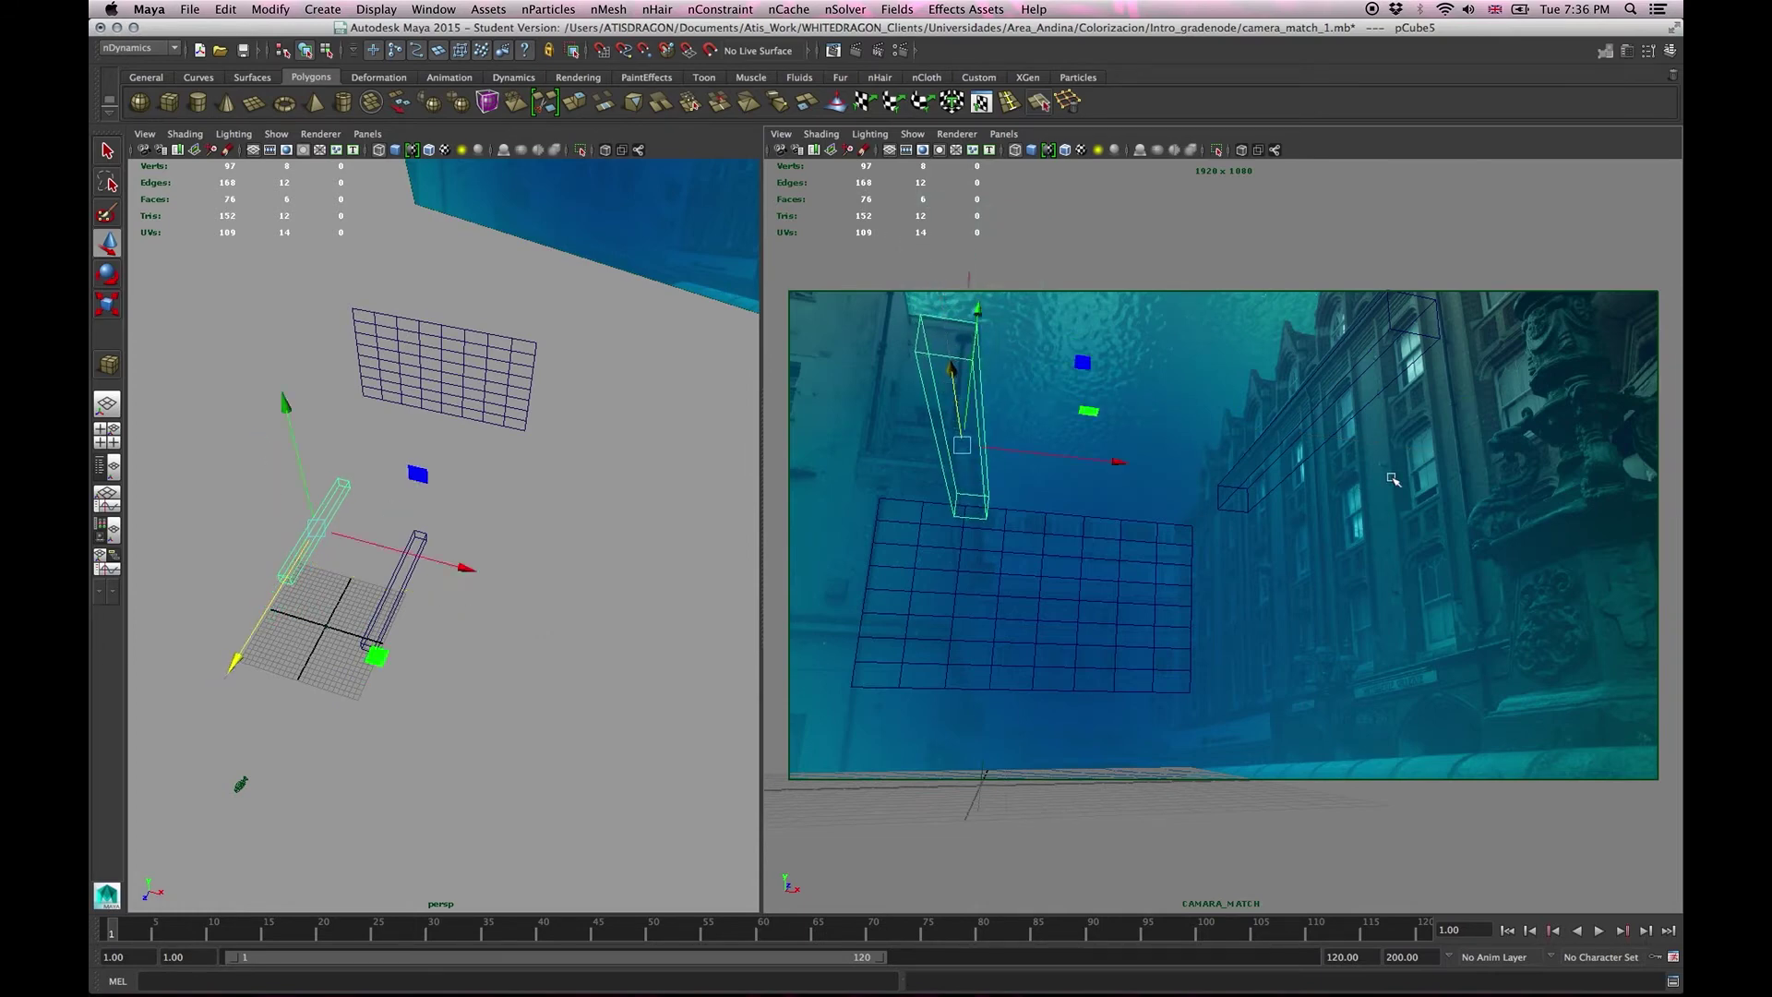
Select the CONTROL_CAMARA rig and nudge it along X.
left_click(374, 581)
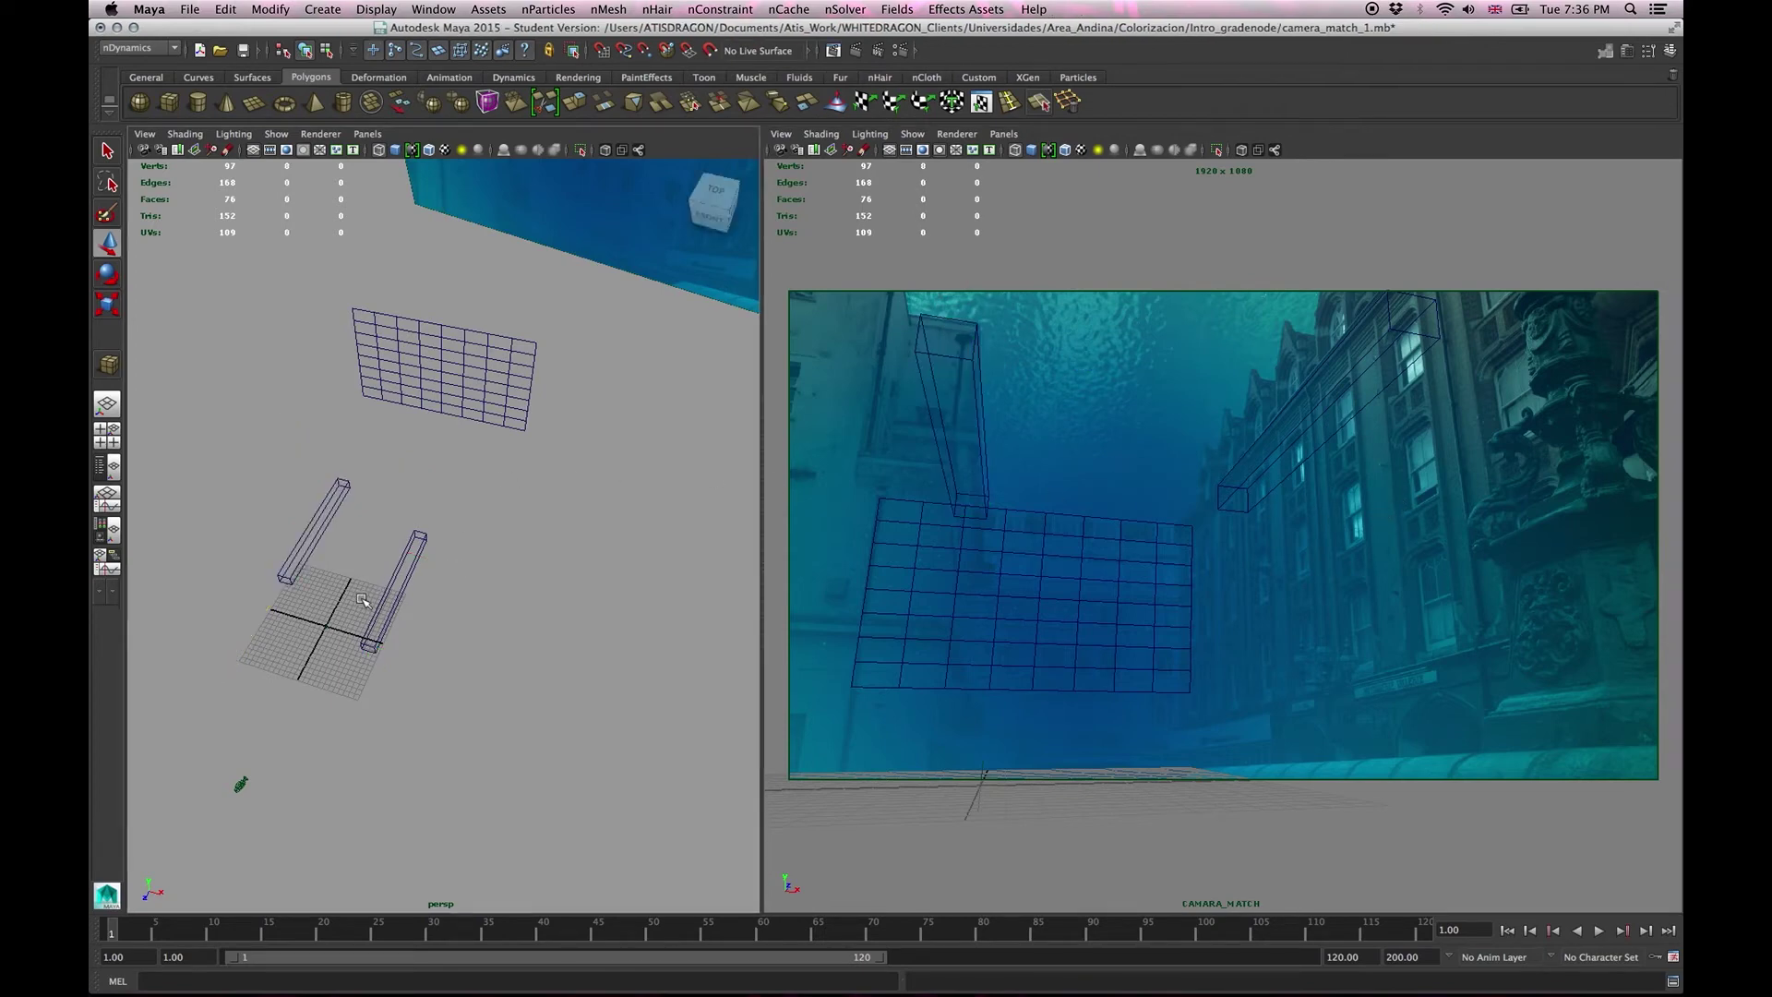
left_click(332, 635)
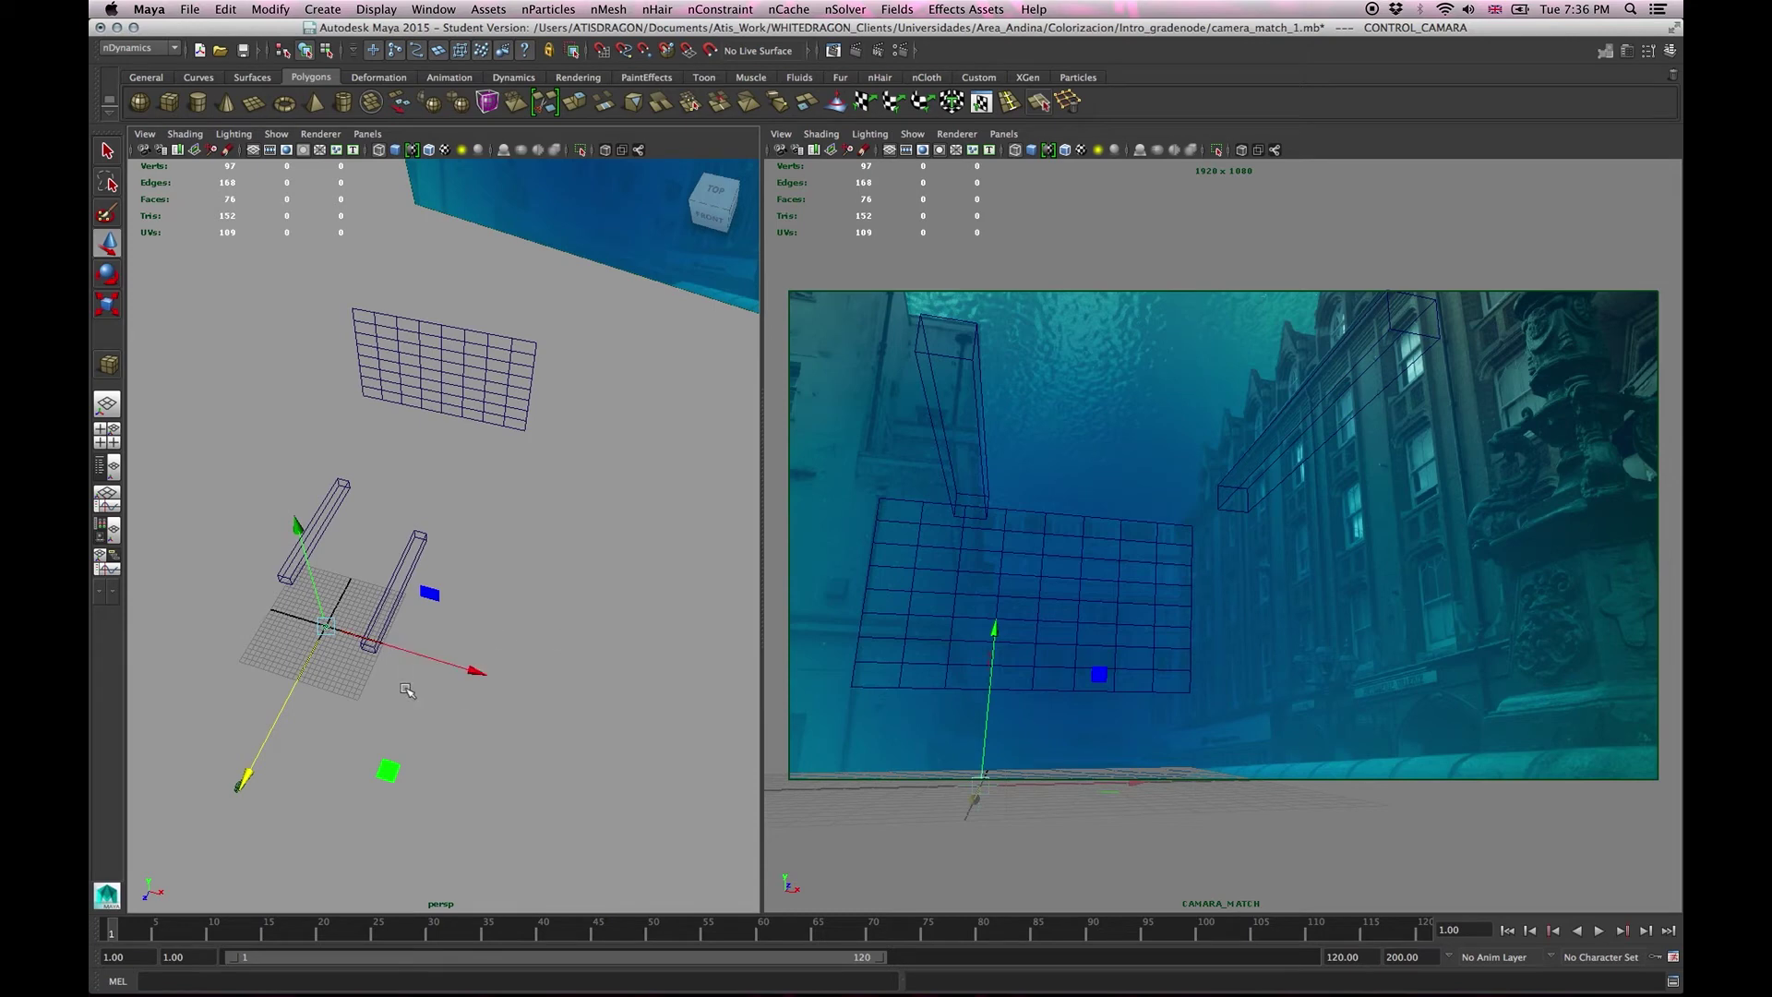
left_click_drag(476, 673, 479, 676)
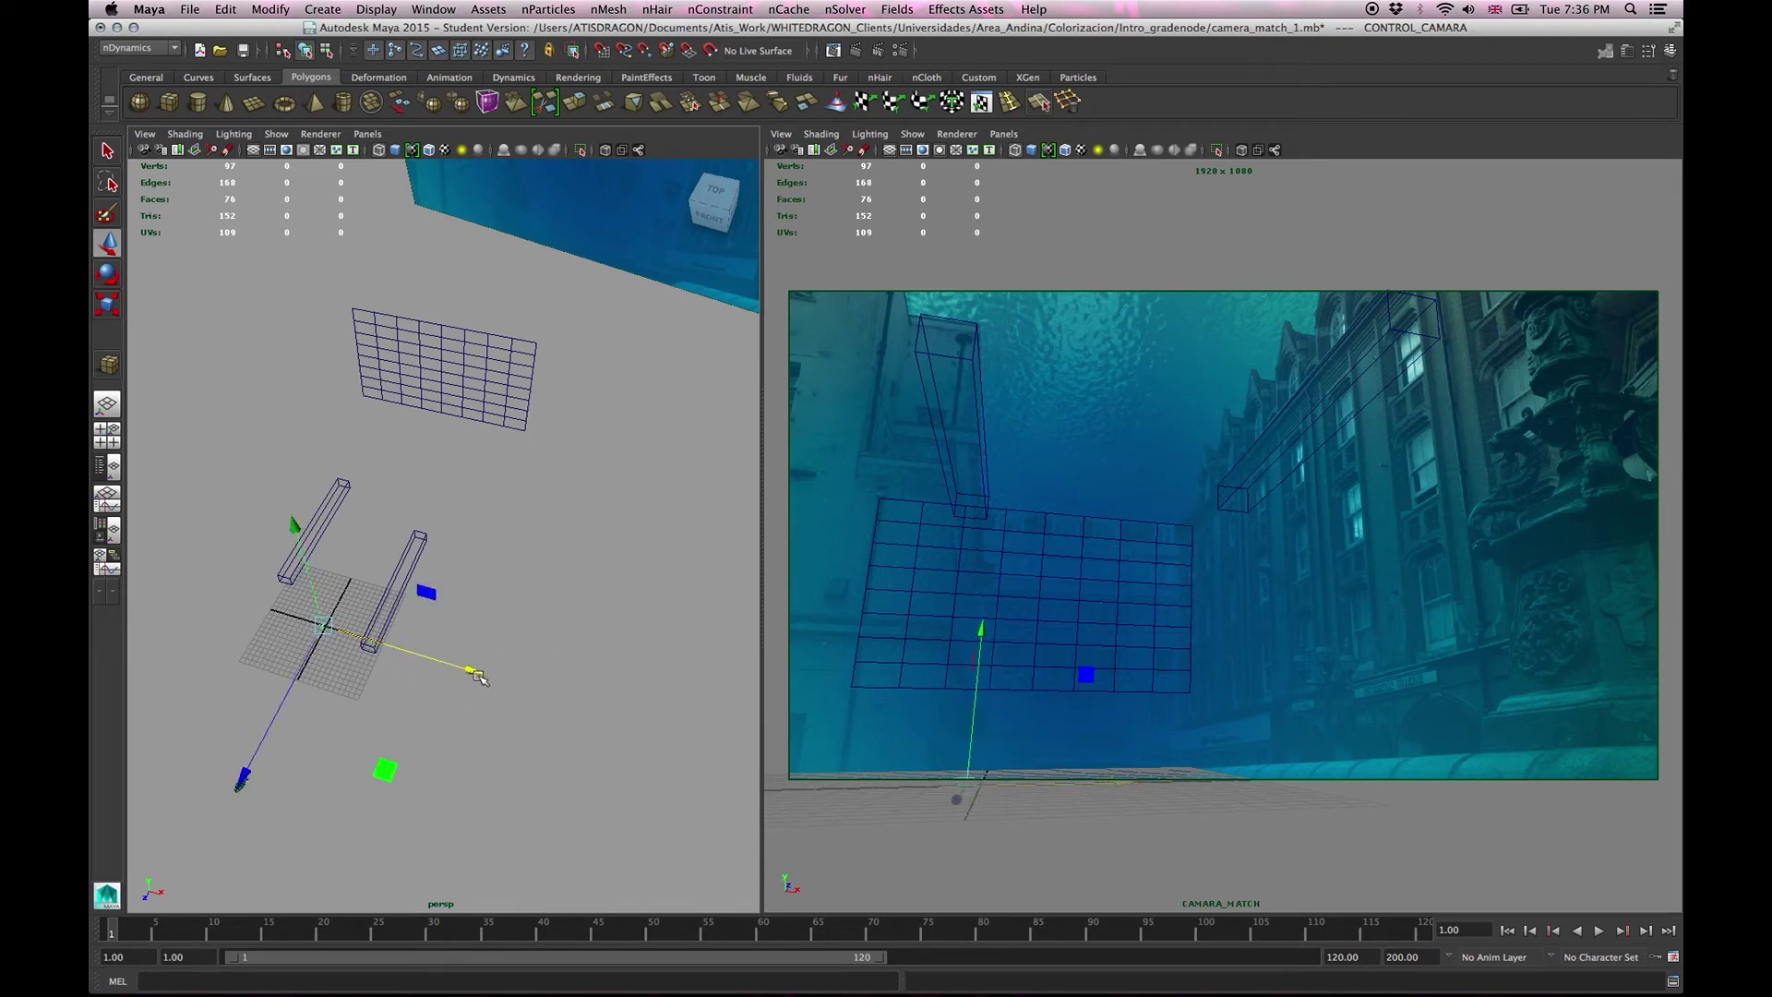
left_click(272, 632)
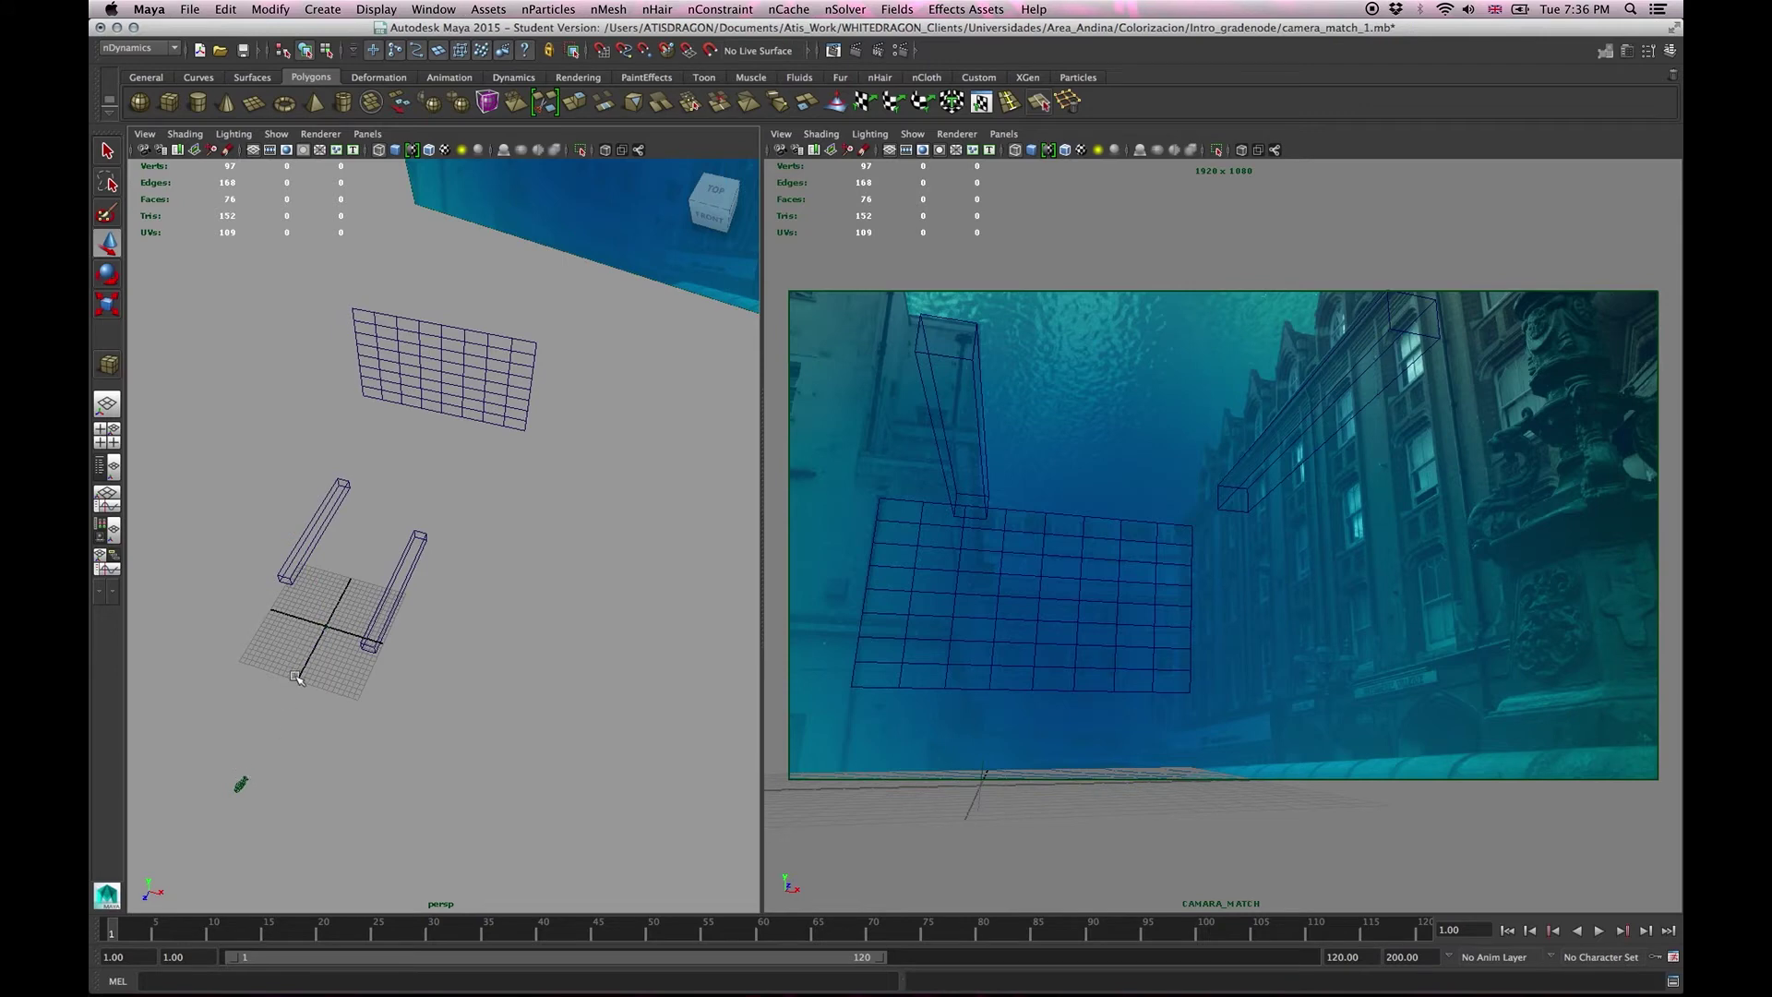
left_click(334, 635)
left_click(251, 685)
Reselect CONTROL_CAMARA, slide it further along X, and end with CAMARA_MATCH selected.
left_click(242, 783)
left_click(336, 637)
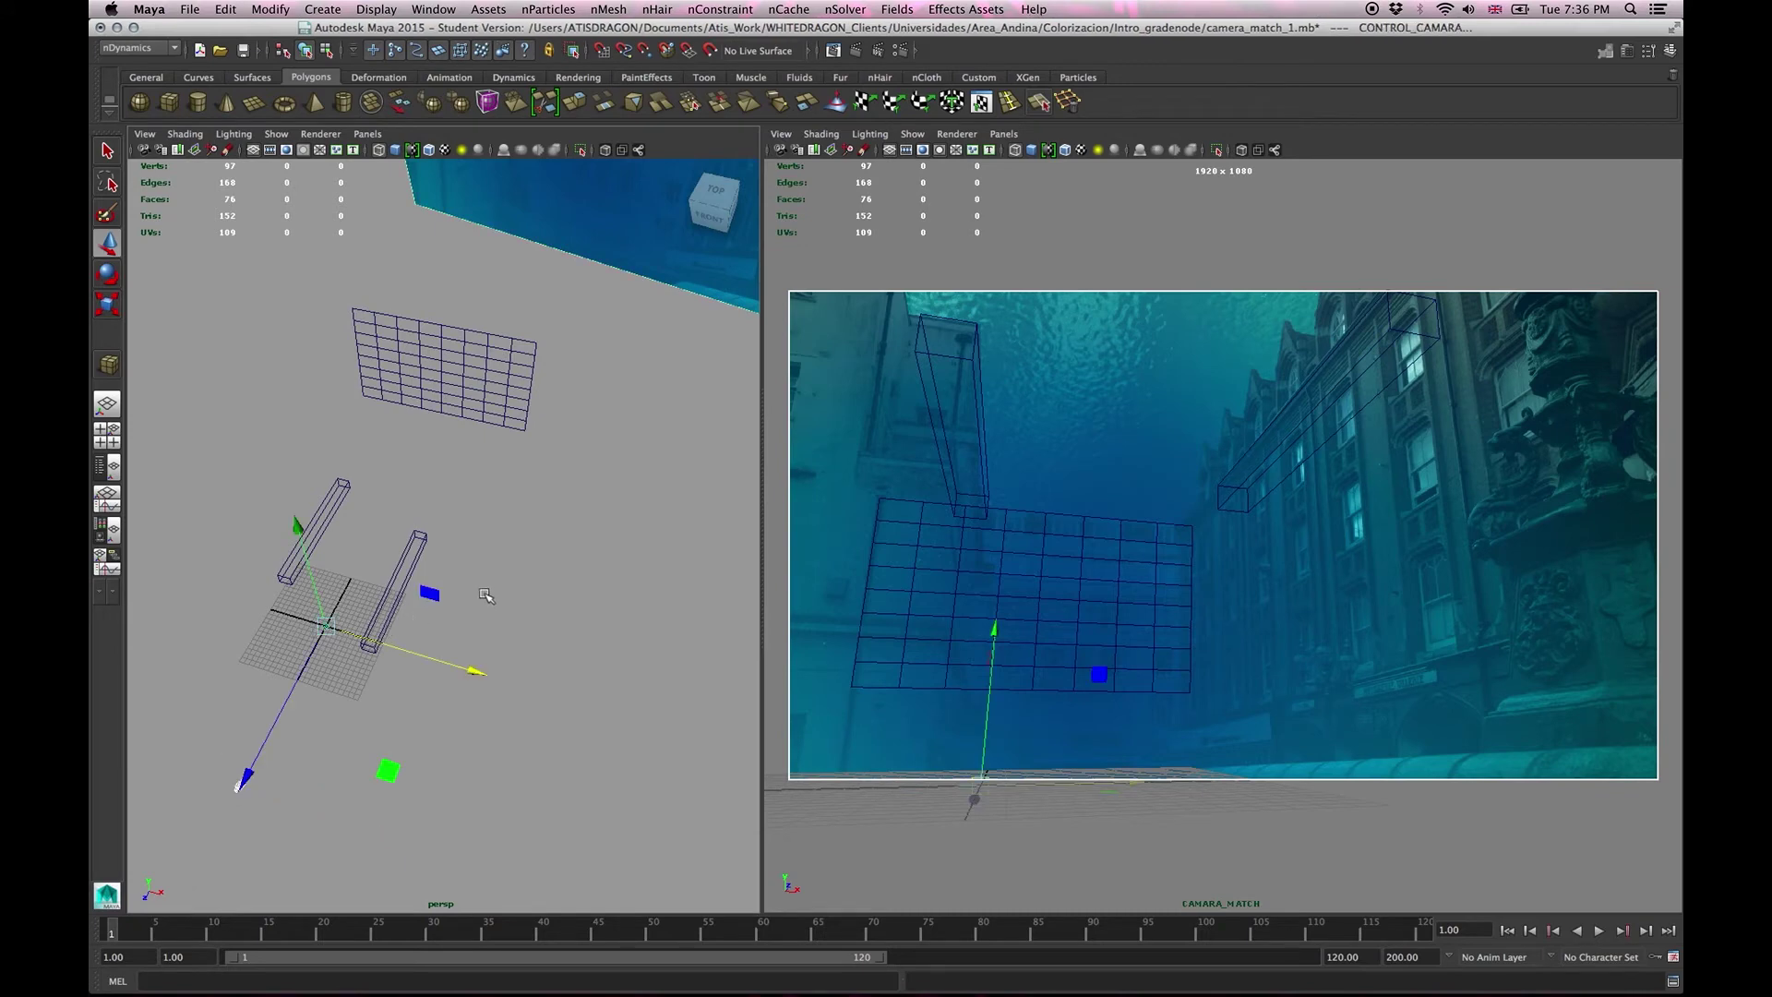
key("Down")
left_click(318, 624)
left_click(475, 669)
left_click_drag(476, 670, 480, 674)
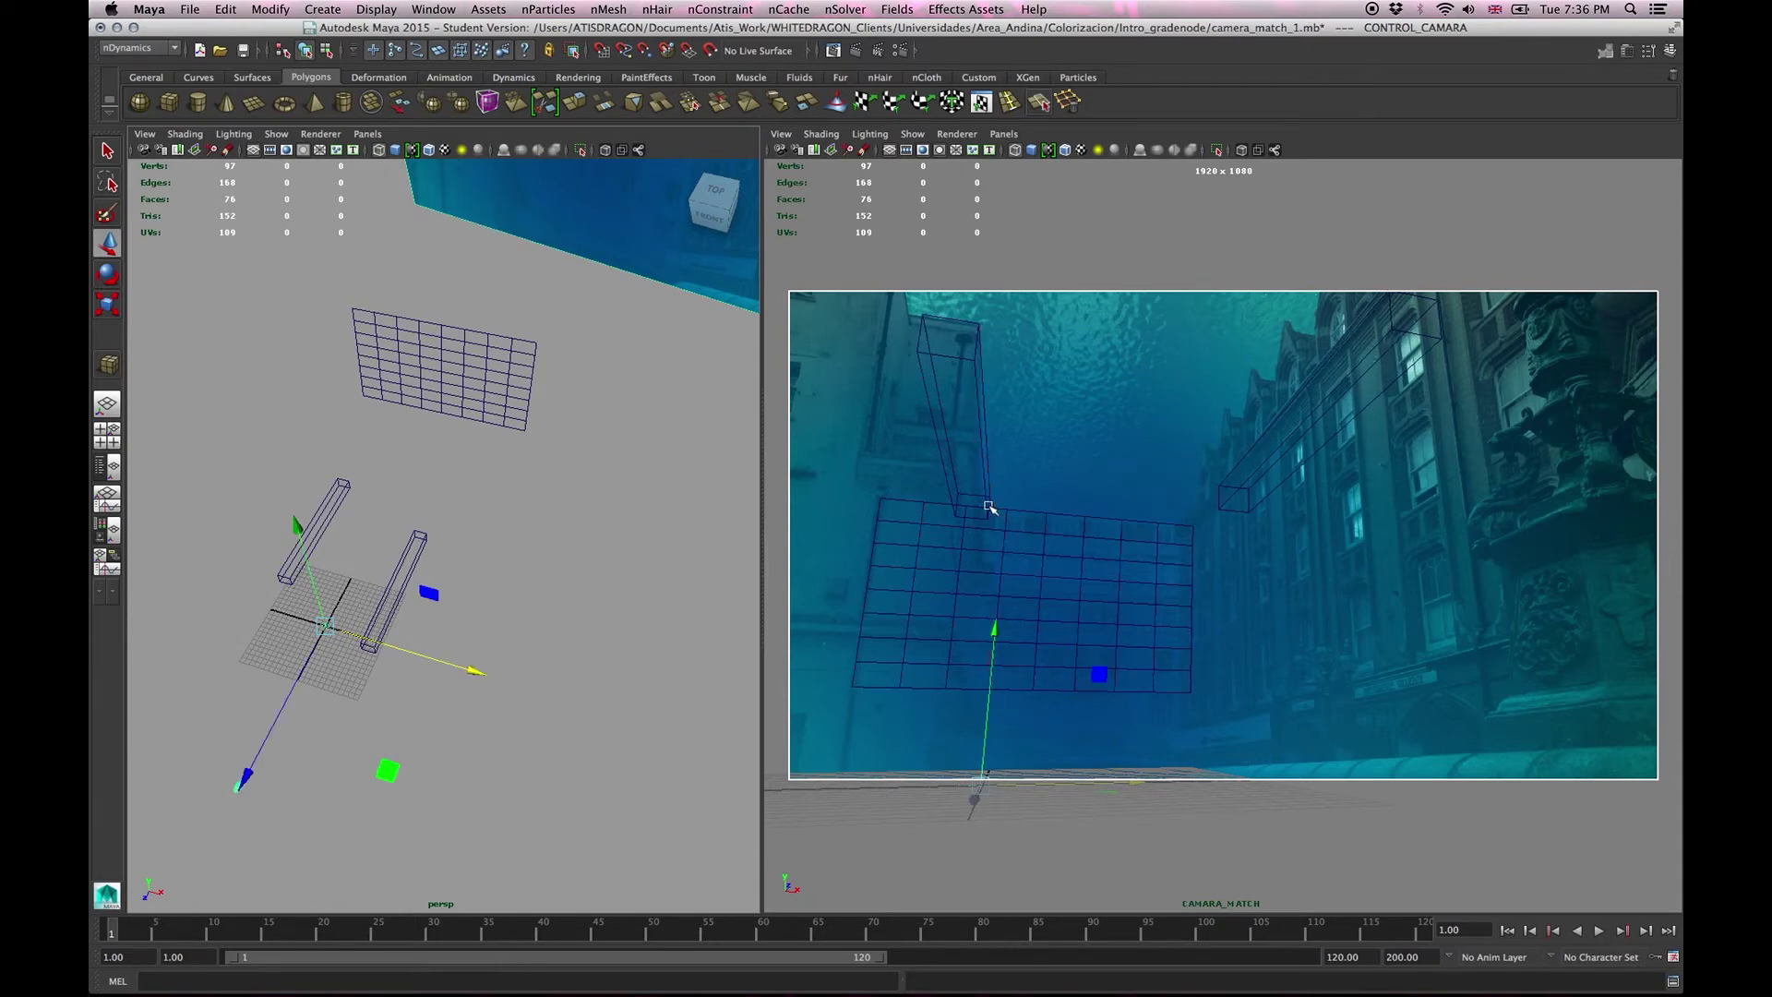
left_click(637, 661)
left_click(240, 783)
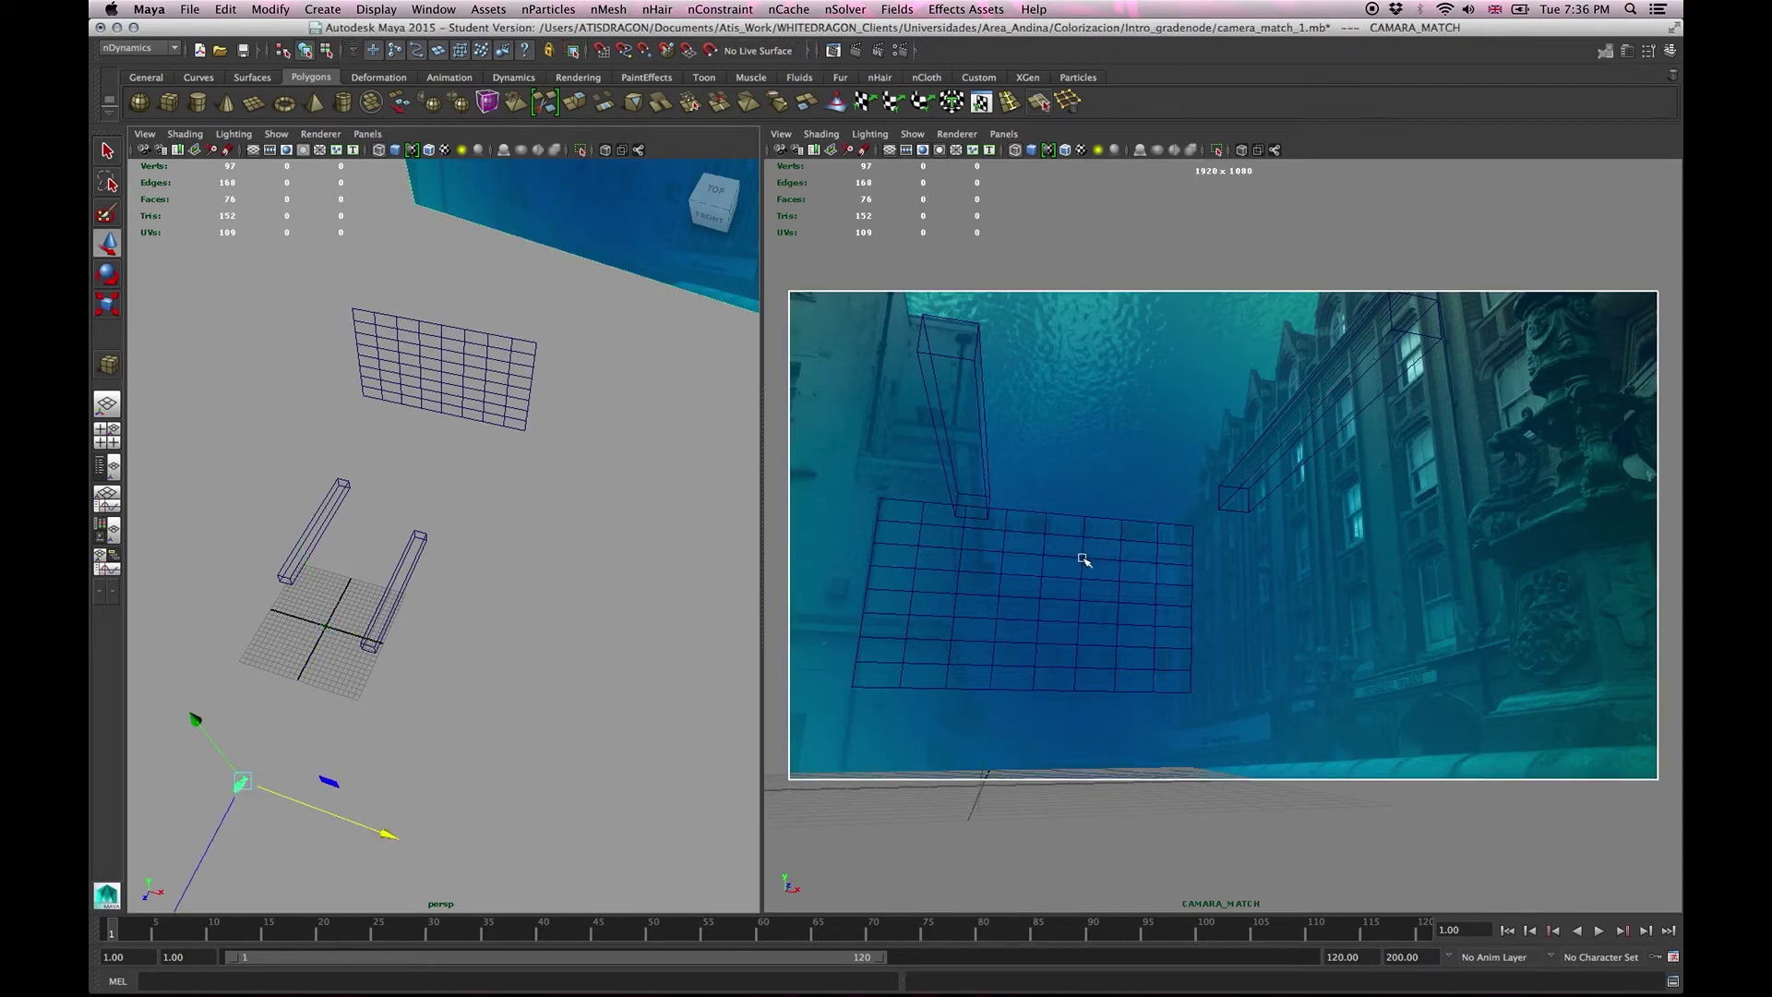
Shift the matching camera slightly and nudge pCube5 right and up onto the left building.
left_click_drag(1132, 557, 1110, 556)
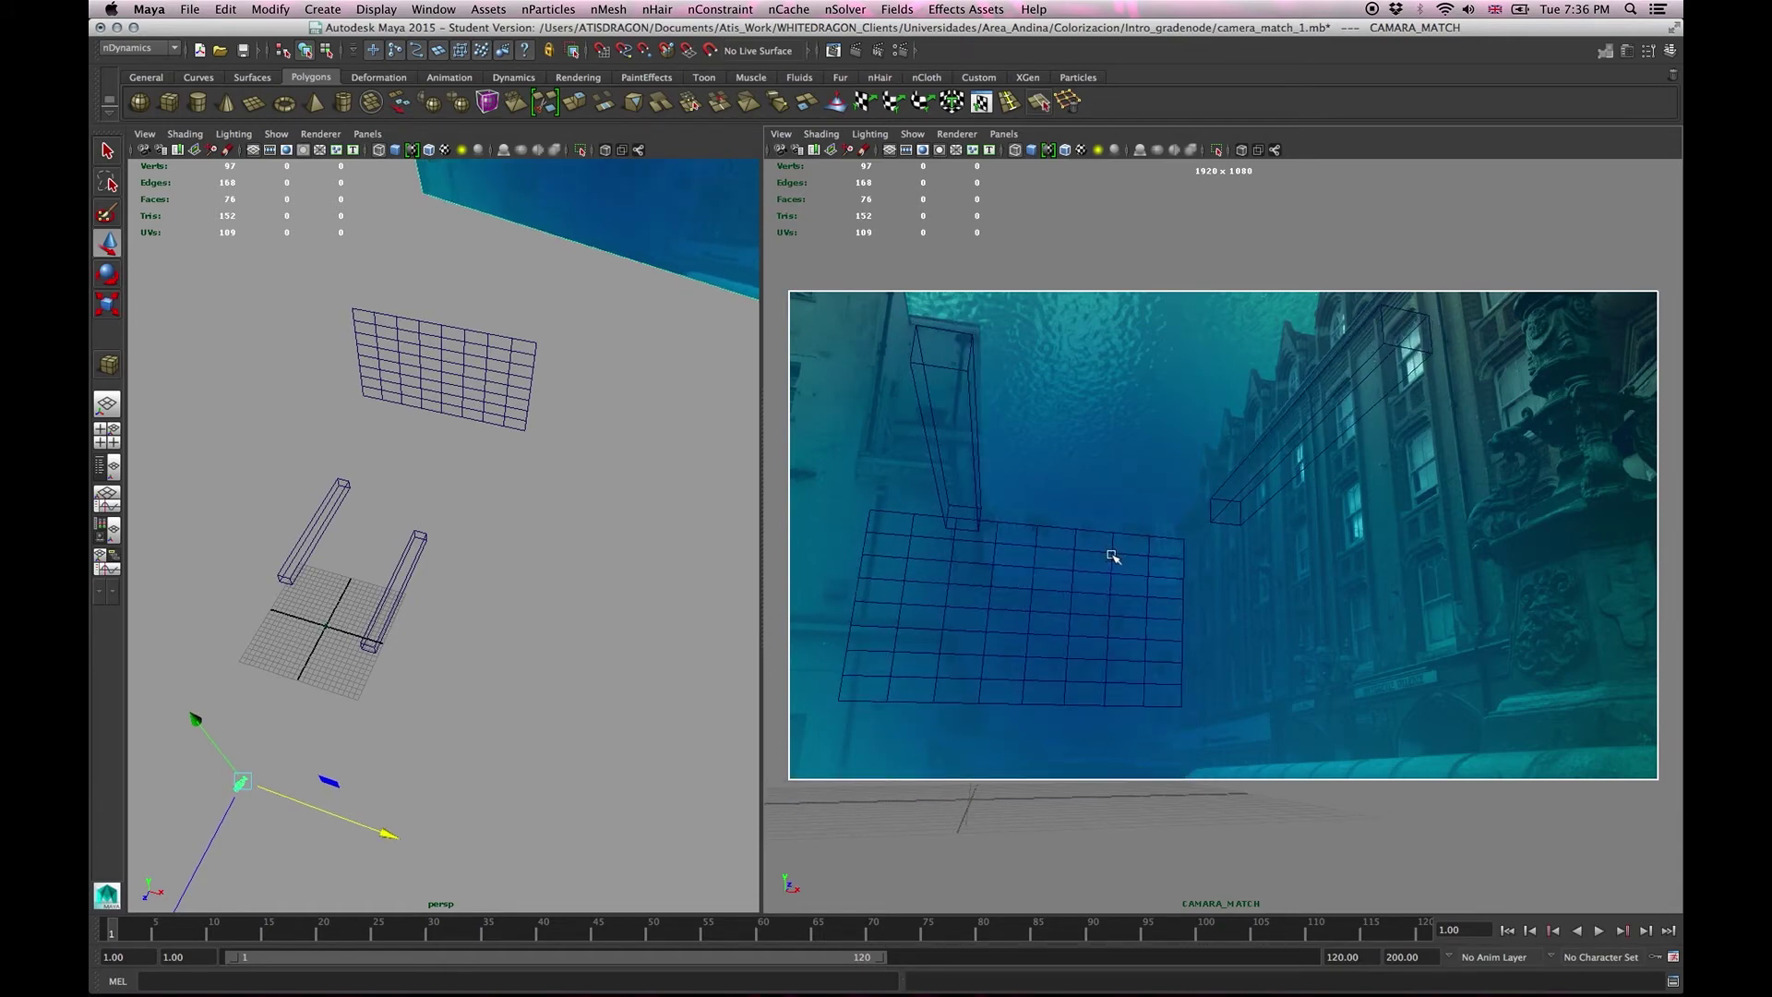
left_click(940, 377)
left_click_drag(1101, 471, 1106, 469)
left_click_drag(977, 323, 980, 318)
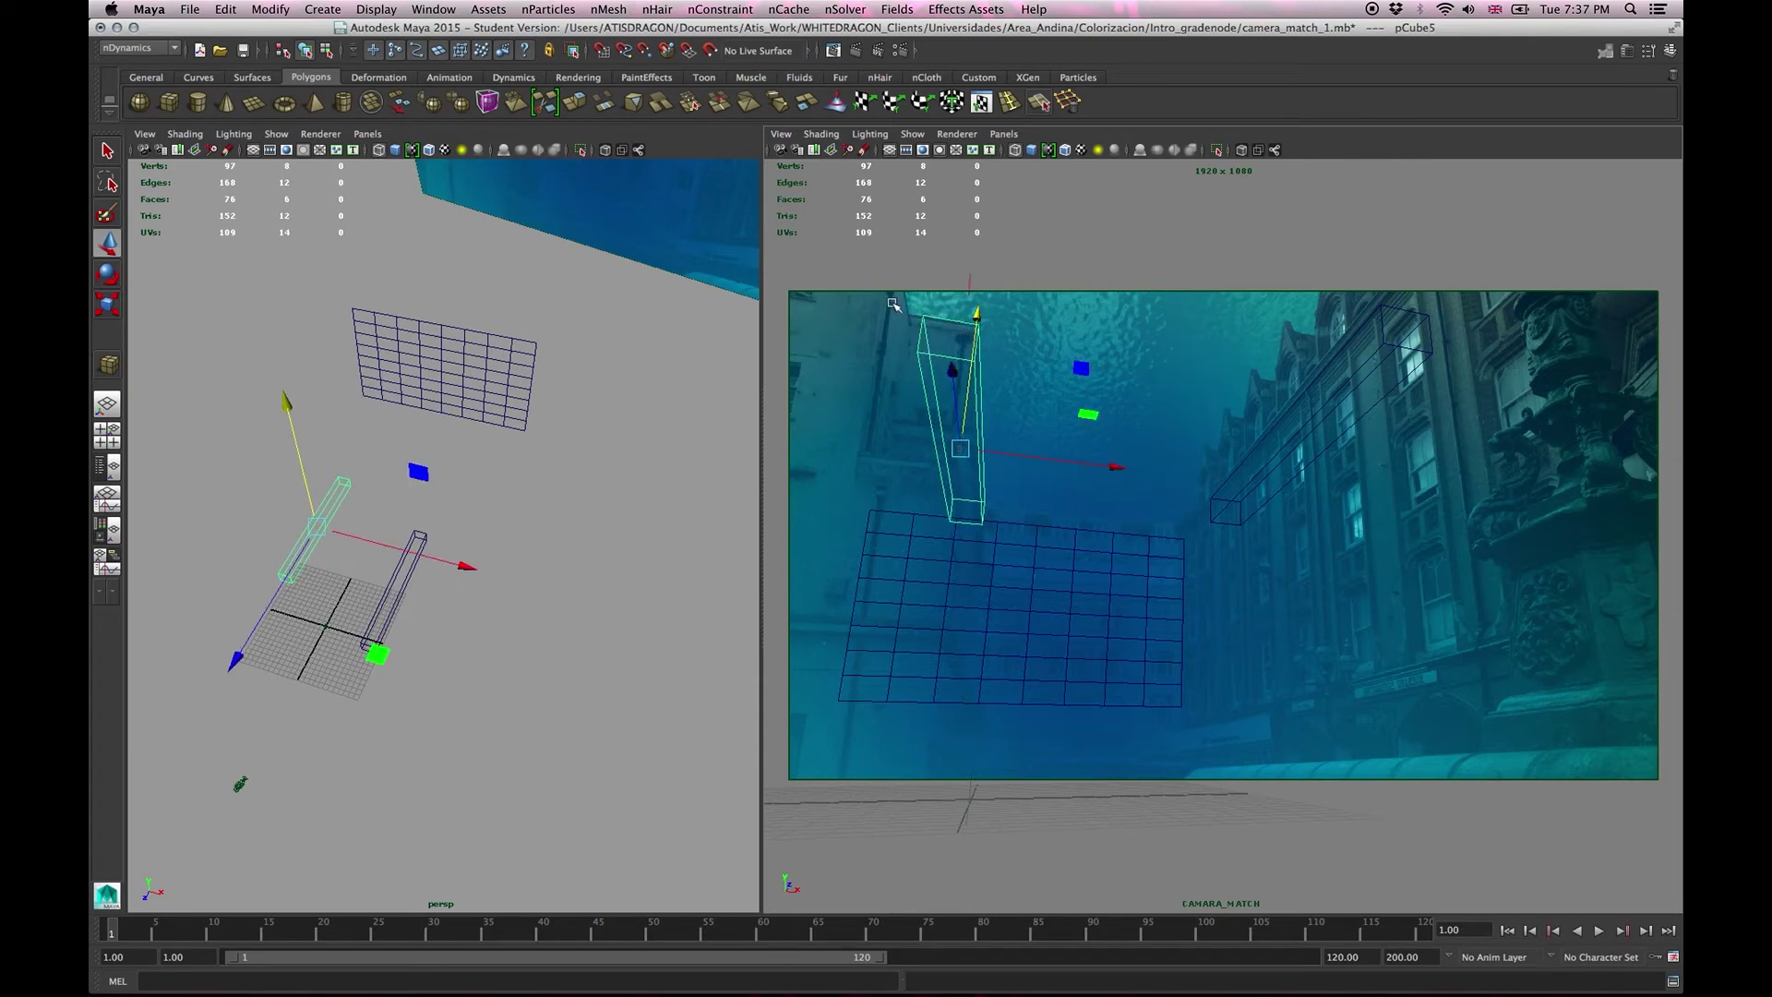
left_click_drag(979, 313, 981, 315)
Raise pCube4 along the right building's upper edge and lift the grid plane pPlane2.
left_click(1282, 470)
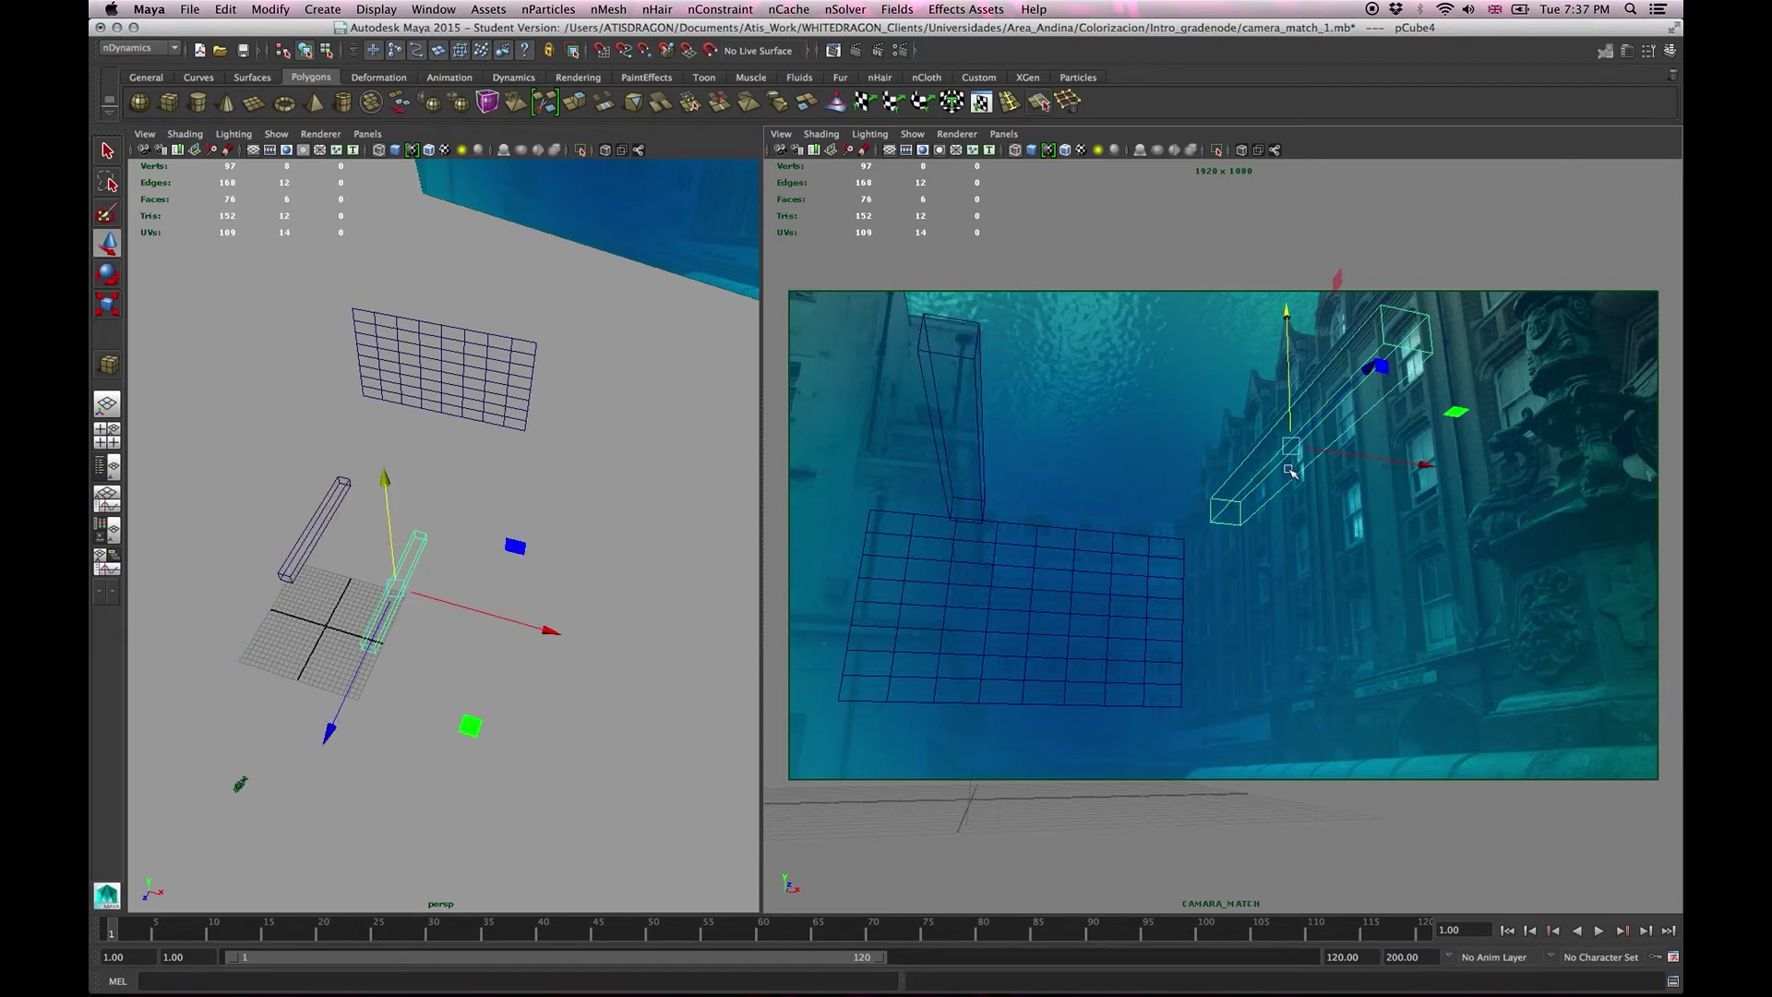
left_click_drag(1297, 368, 1299, 363)
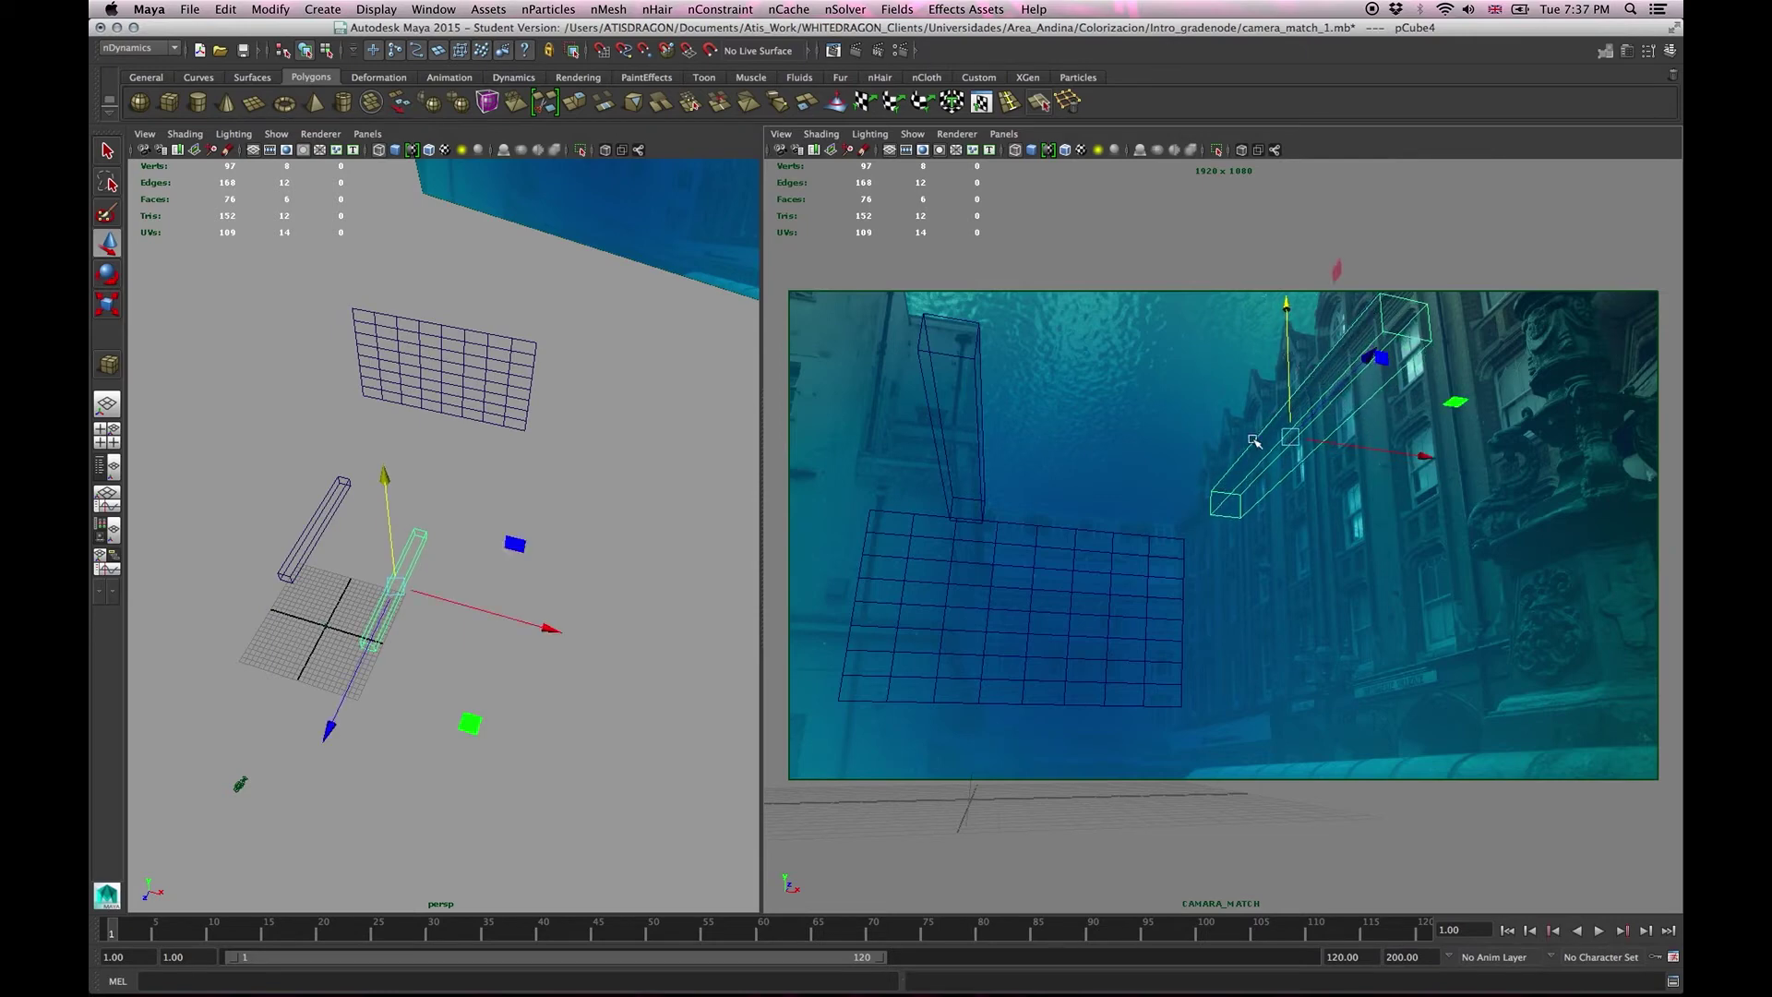
left_click(1080, 553)
left_click_drag(1061, 495, 1111, 470)
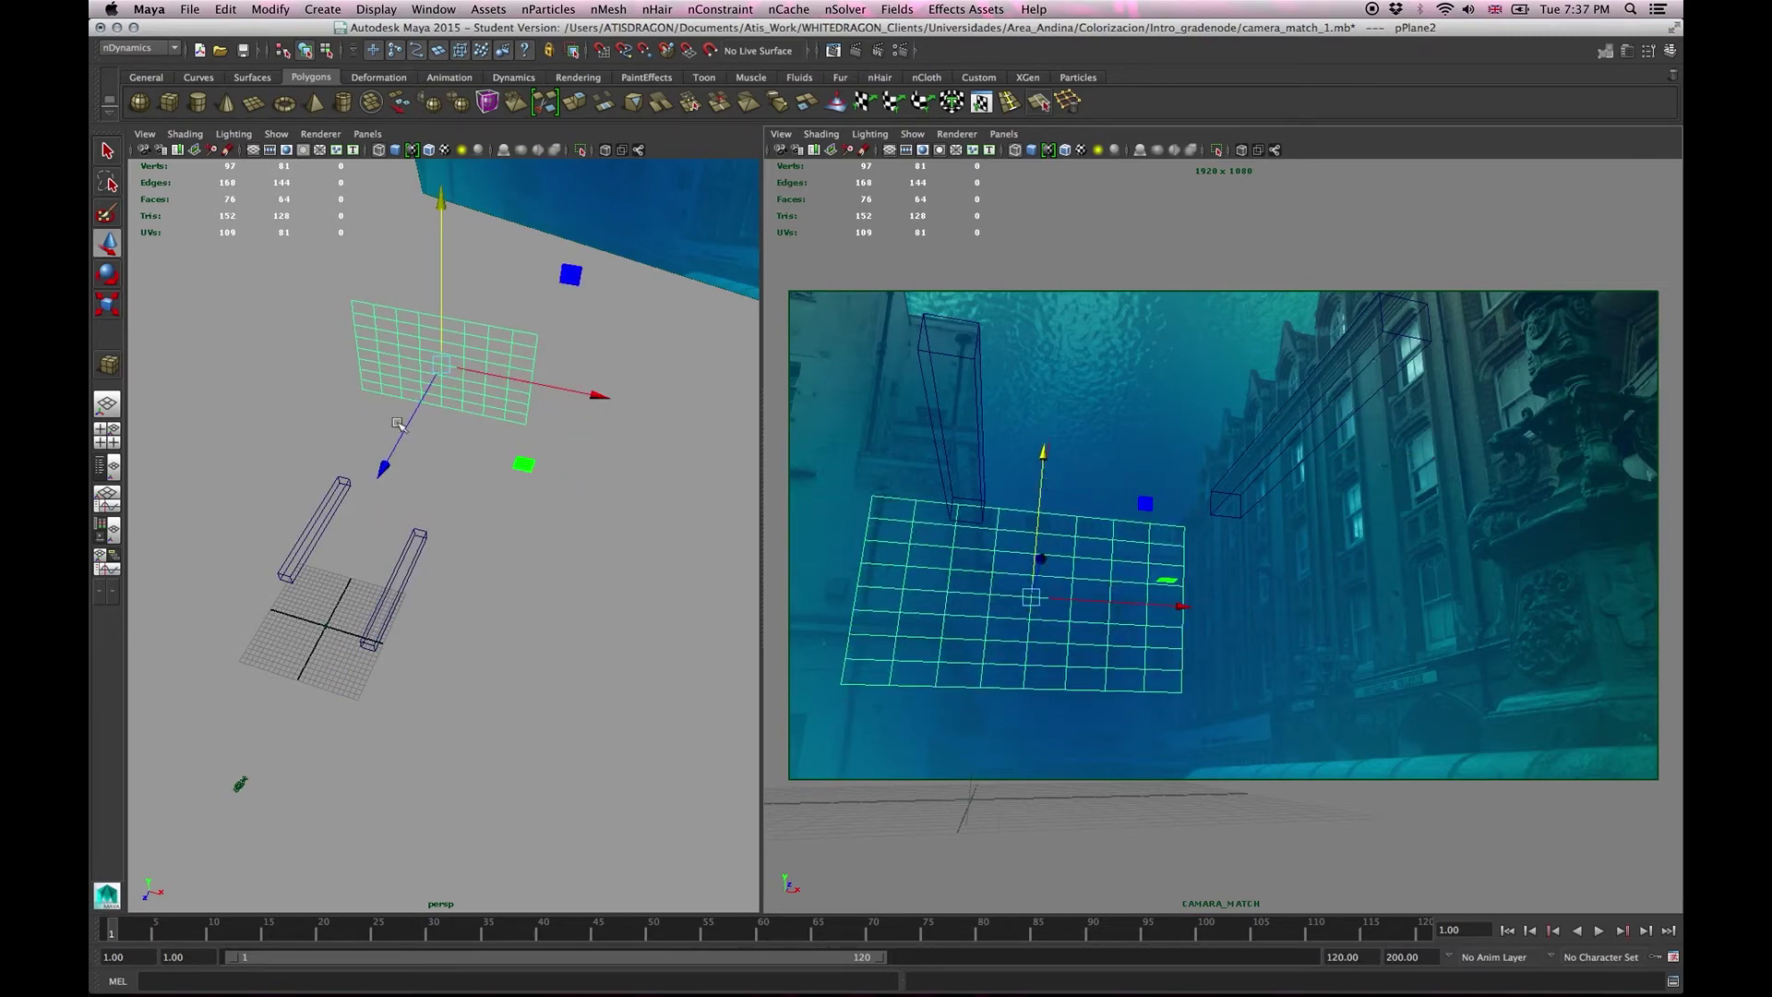
left_click(321, 623)
Draw a new polygon cube pCube6 on the grid and give it height.
left_click(392, 590)
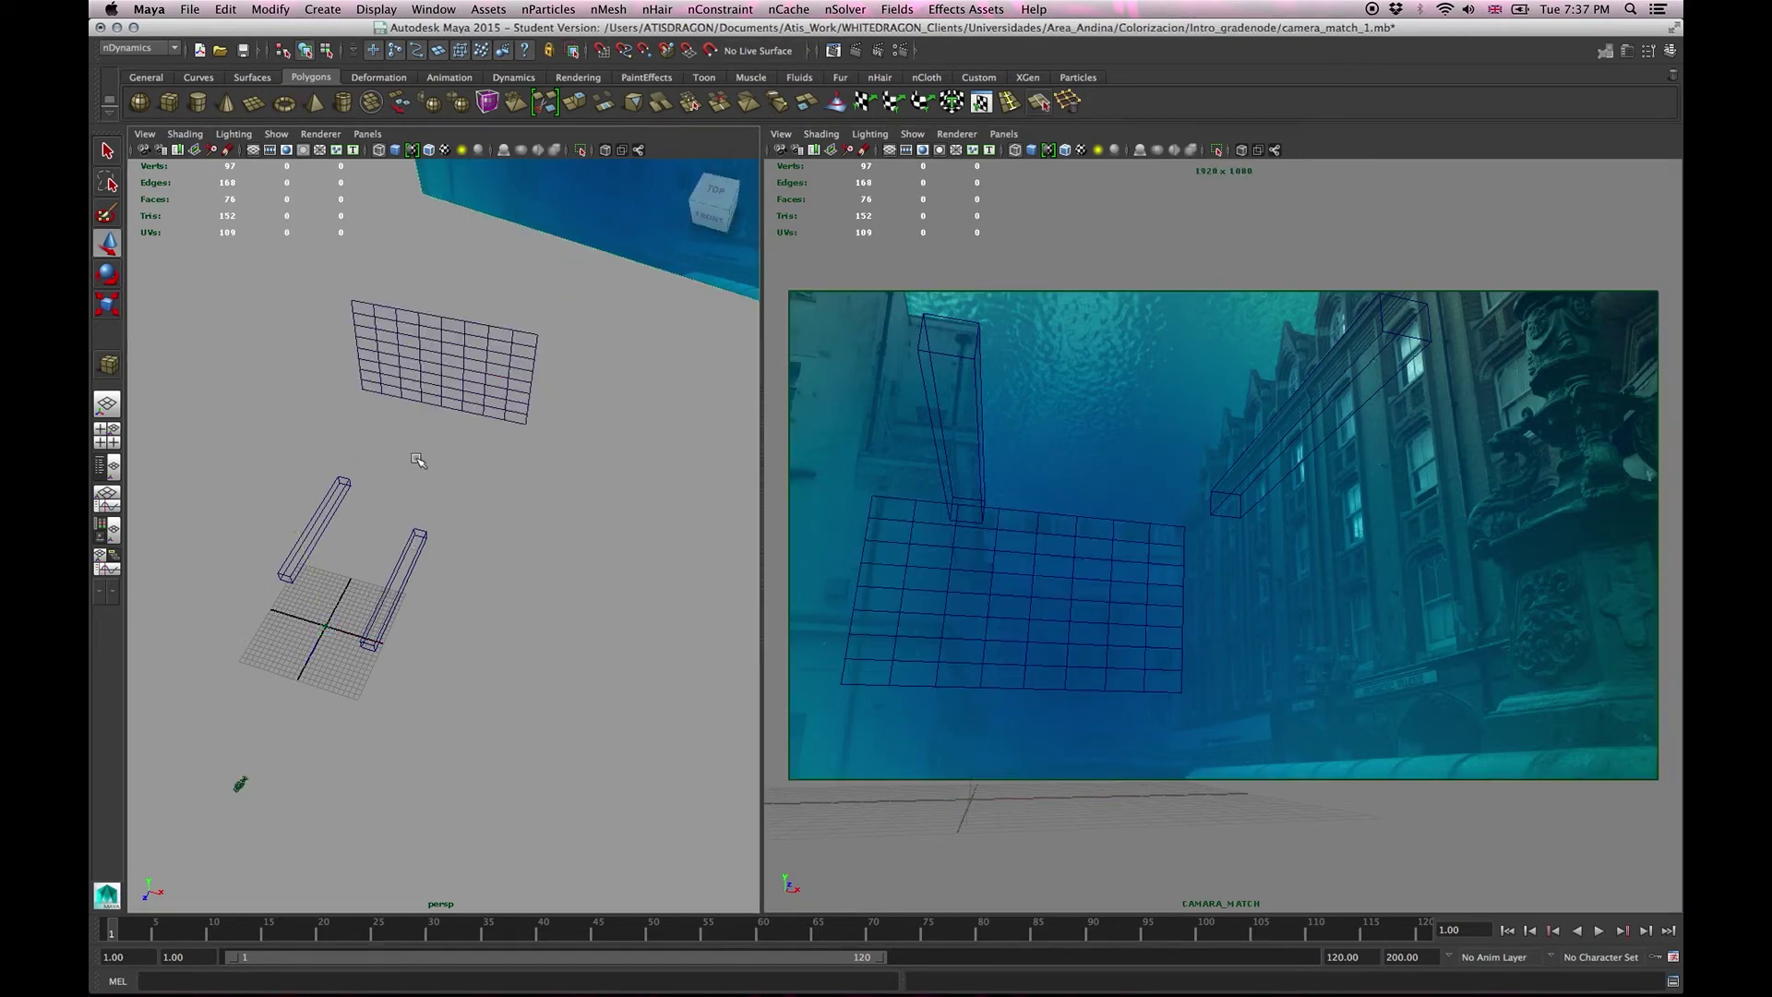
left_click(170, 103)
mouse_move(333, 593)
left_mouse_down()
mouse_move(367, 620)
mouse_move(355, 580)
left_mouse_up()
left_click_drag(325, 494, 307, 443)
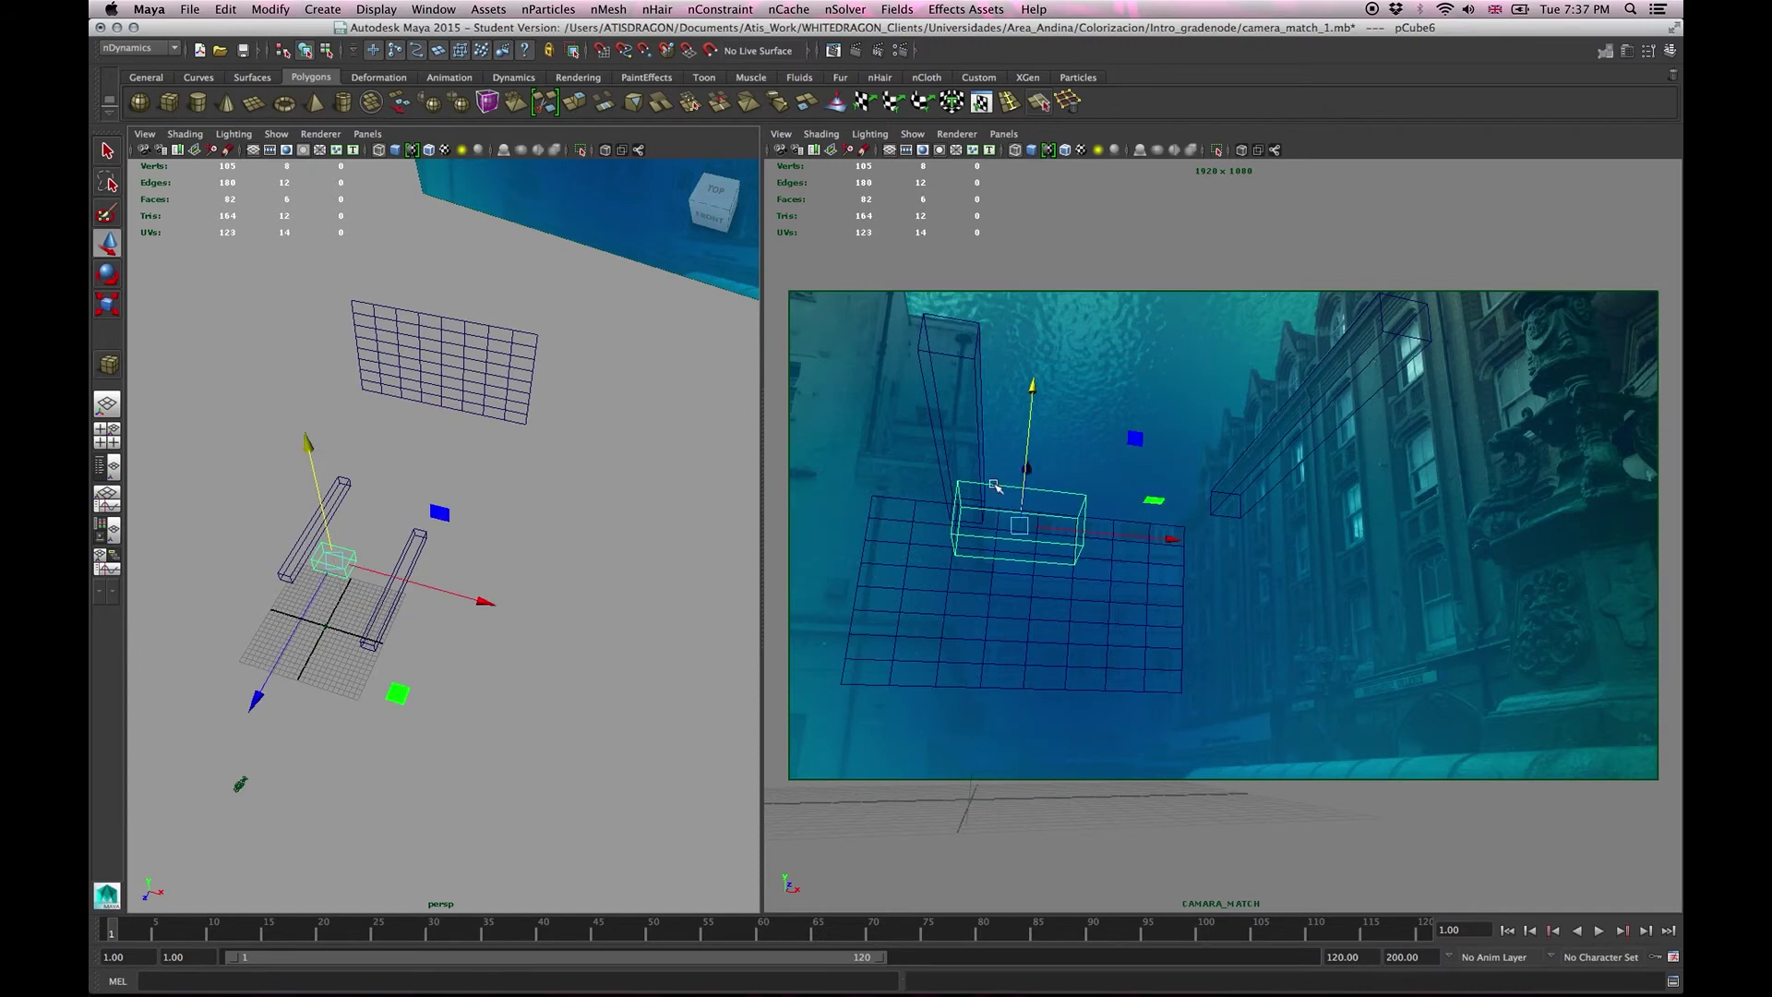
Move pCube6 right and high up so it sits beside the left building's edge.
left_click_drag(1172, 536, 1463, 563)
left_click(1334, 469)
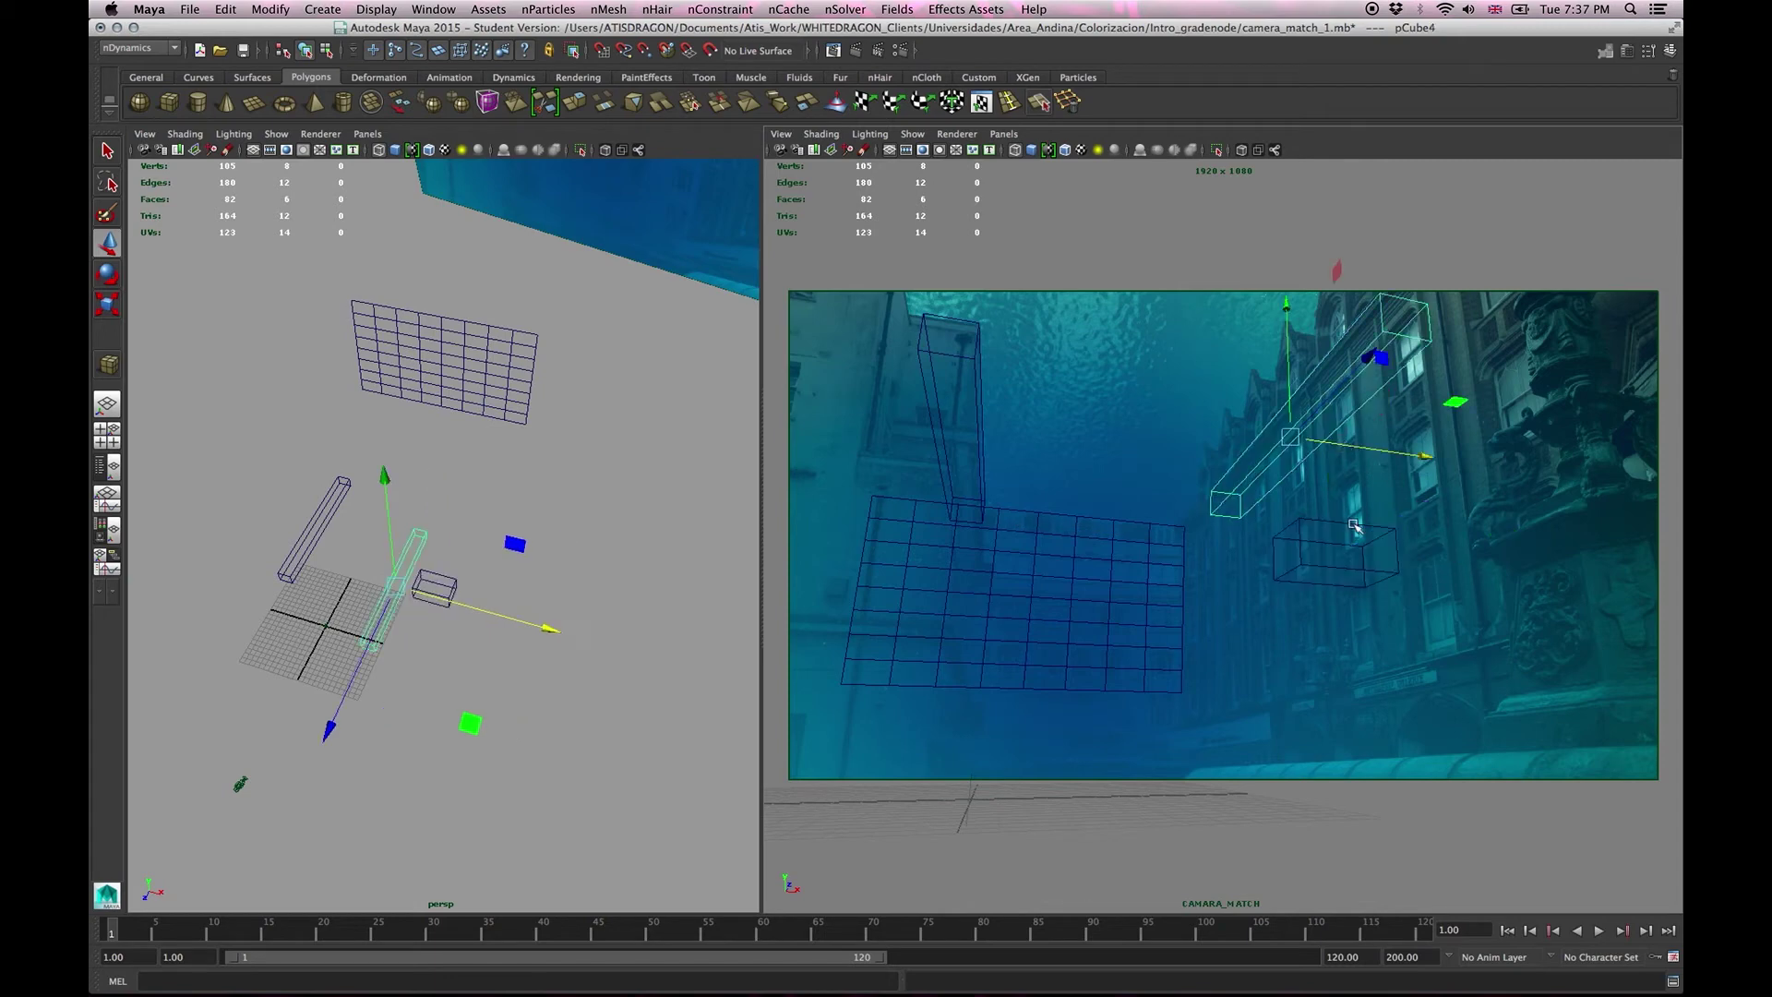
key("ctrl+z")
mouse_move(1332, 479)
left_mouse_down()
mouse_move(1330, 312)
mouse_move(1334, 535)
mouse_move(1334, 397)
mouse_move(1463, 412)
mouse_move(1508, 386)
left_mouse_up()
left_click_drag(1373, 365, 1073, 590)
left_click_drag(942, 499, 895, 234)
left_click_drag(1076, 349, 1087, 374)
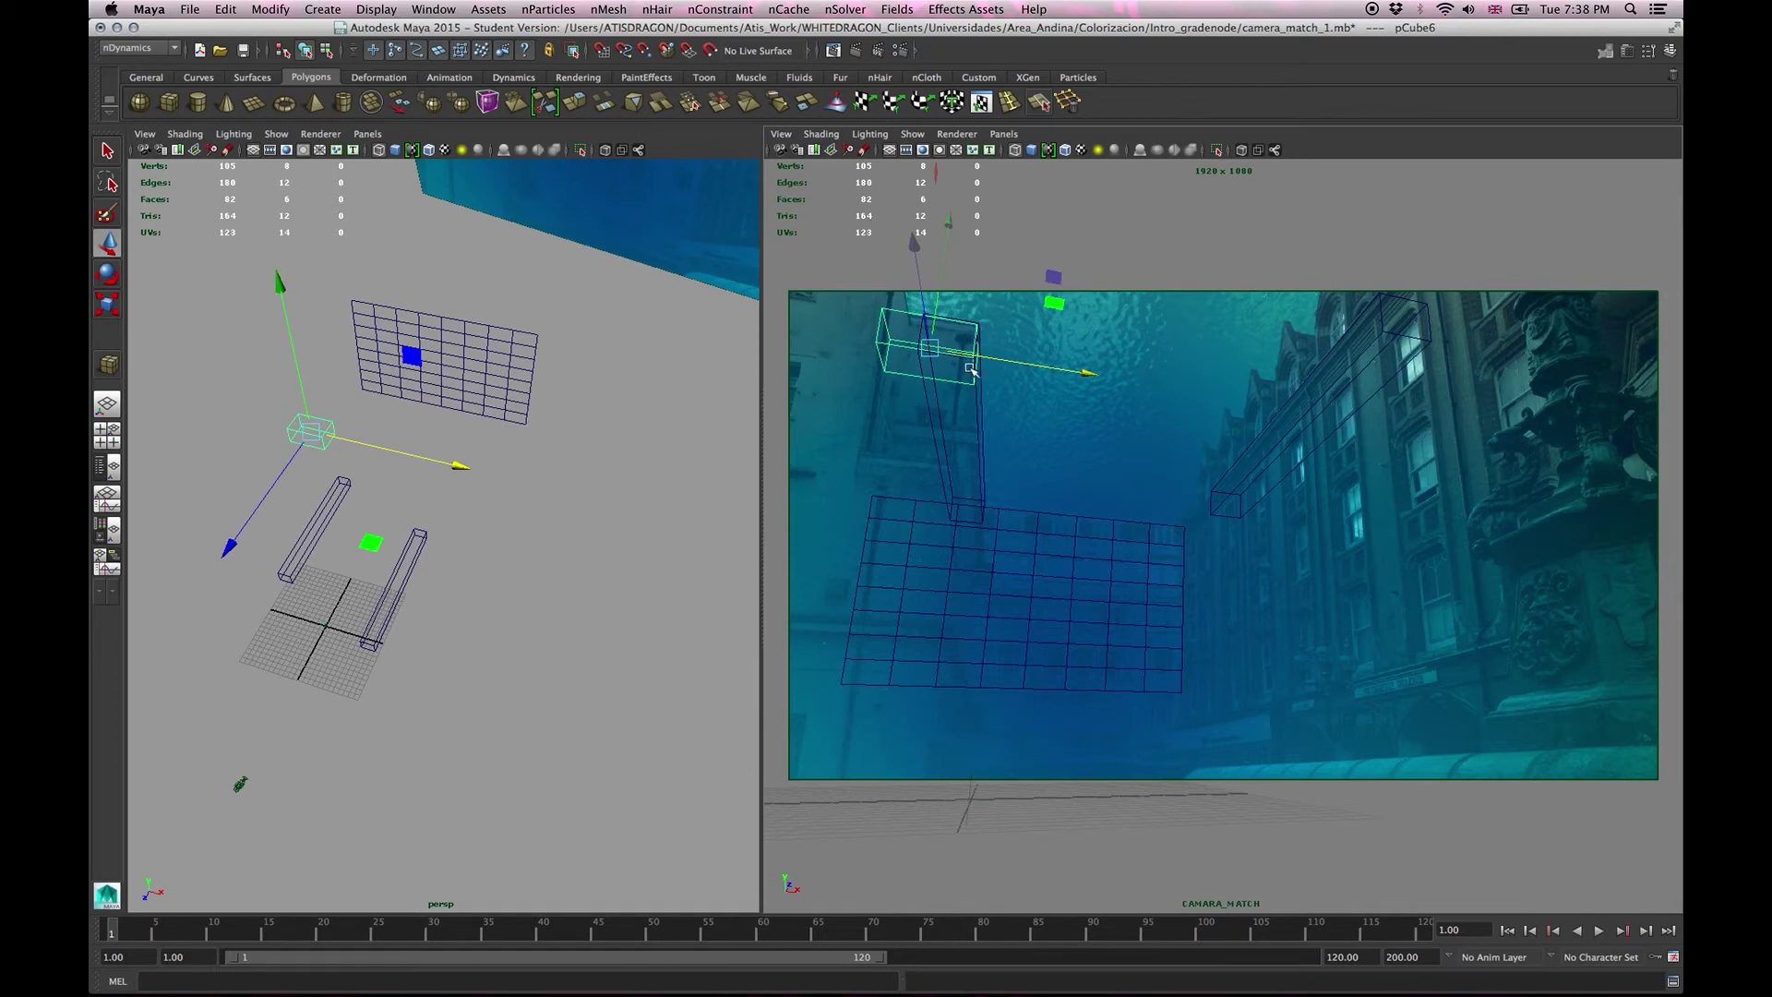
left_click_drag(950, 250, 866, 484)
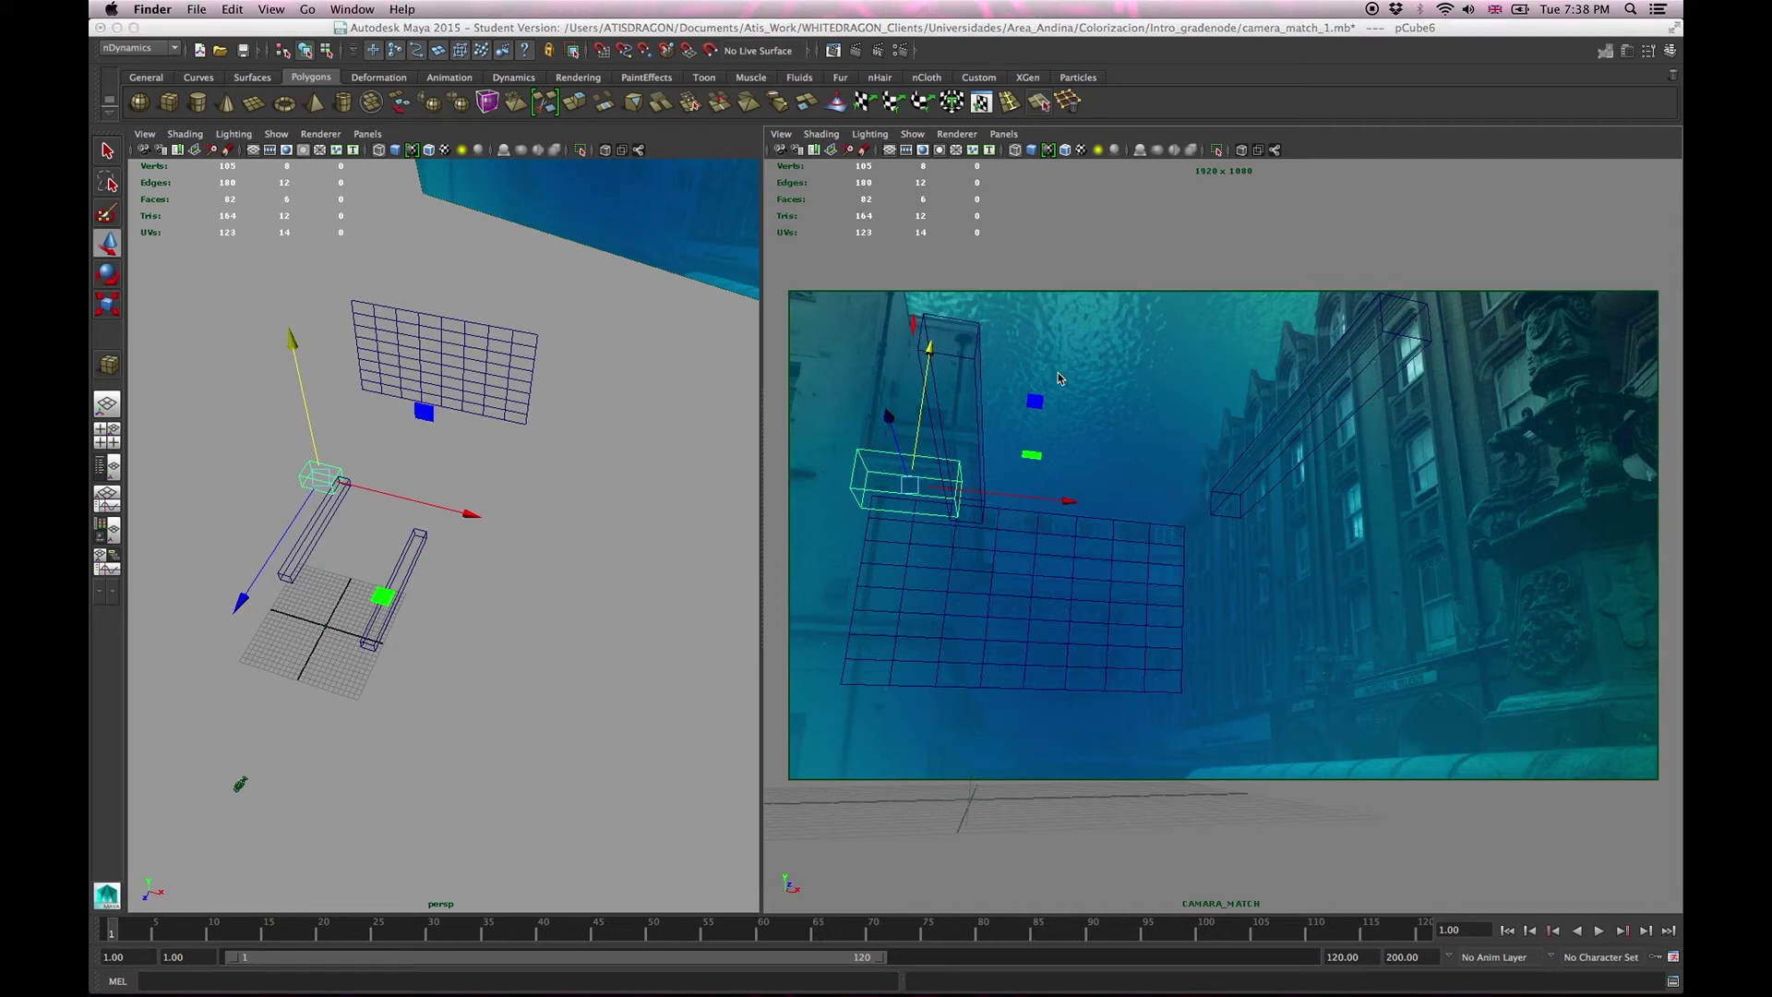
Switch from Maya over to Nuke.
key("super+Tab")
key("super+Tab")
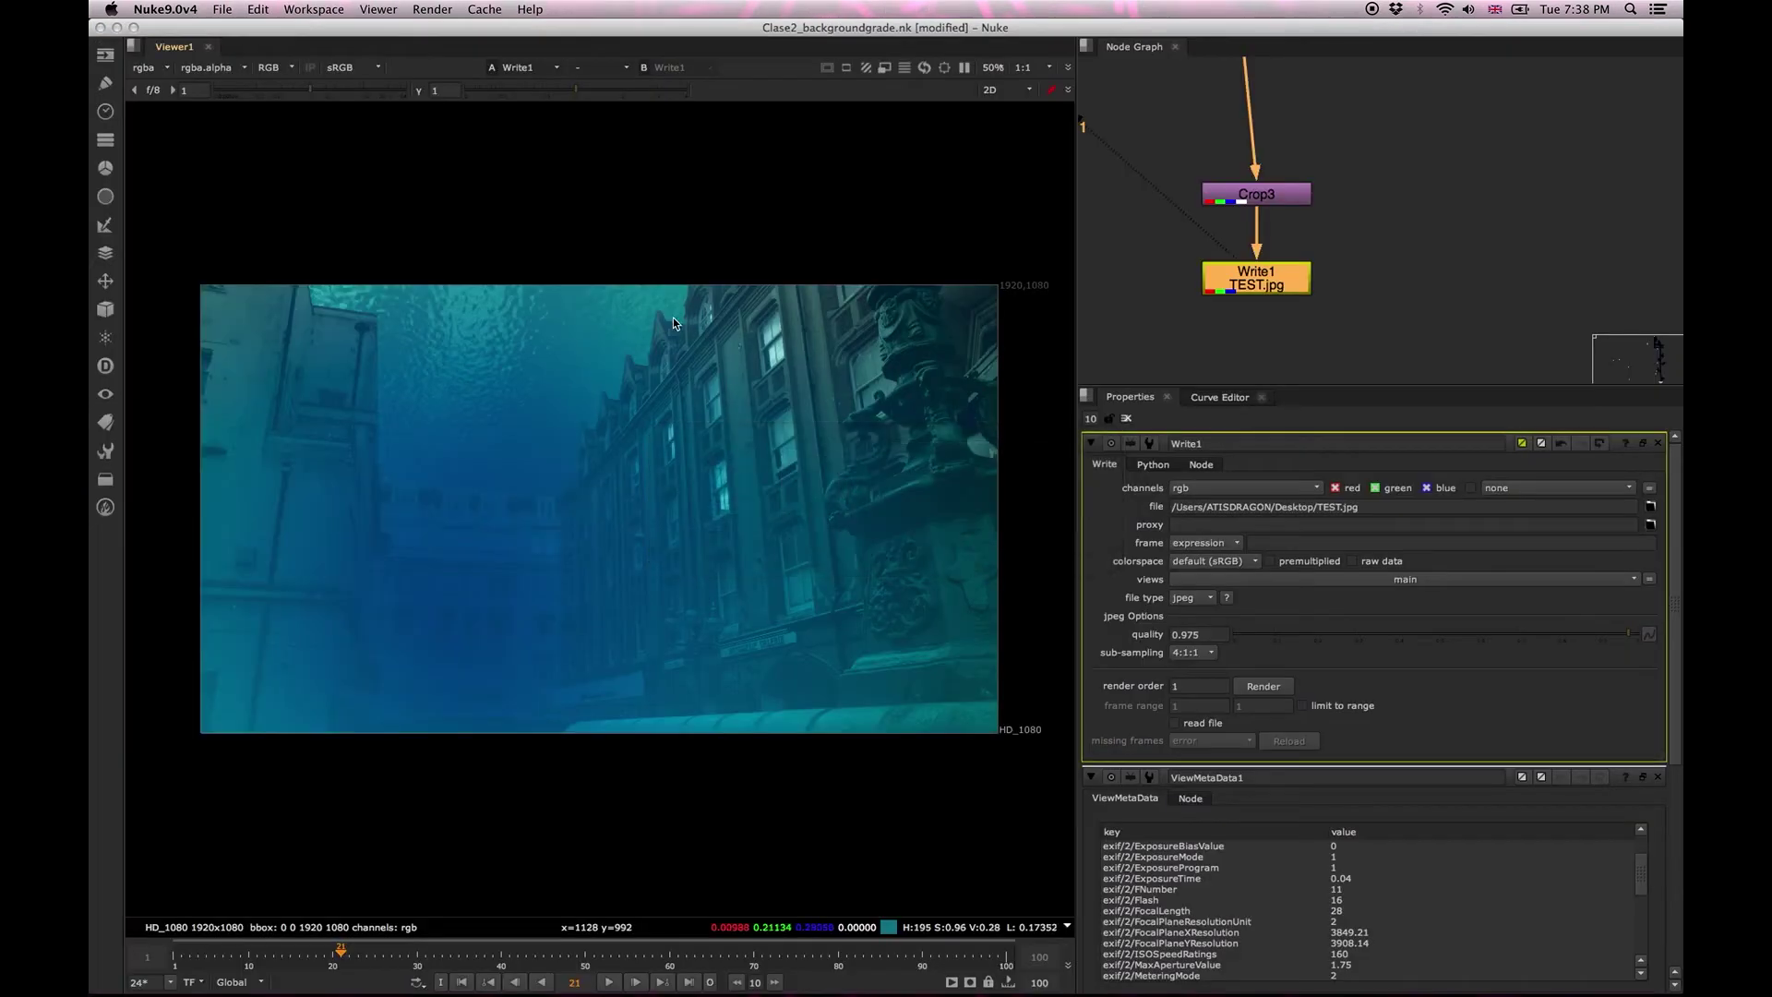
Move Write1 further below Crop3 and frame the node stacks above it.
left_click_drag(1253, 283, 1246, 333)
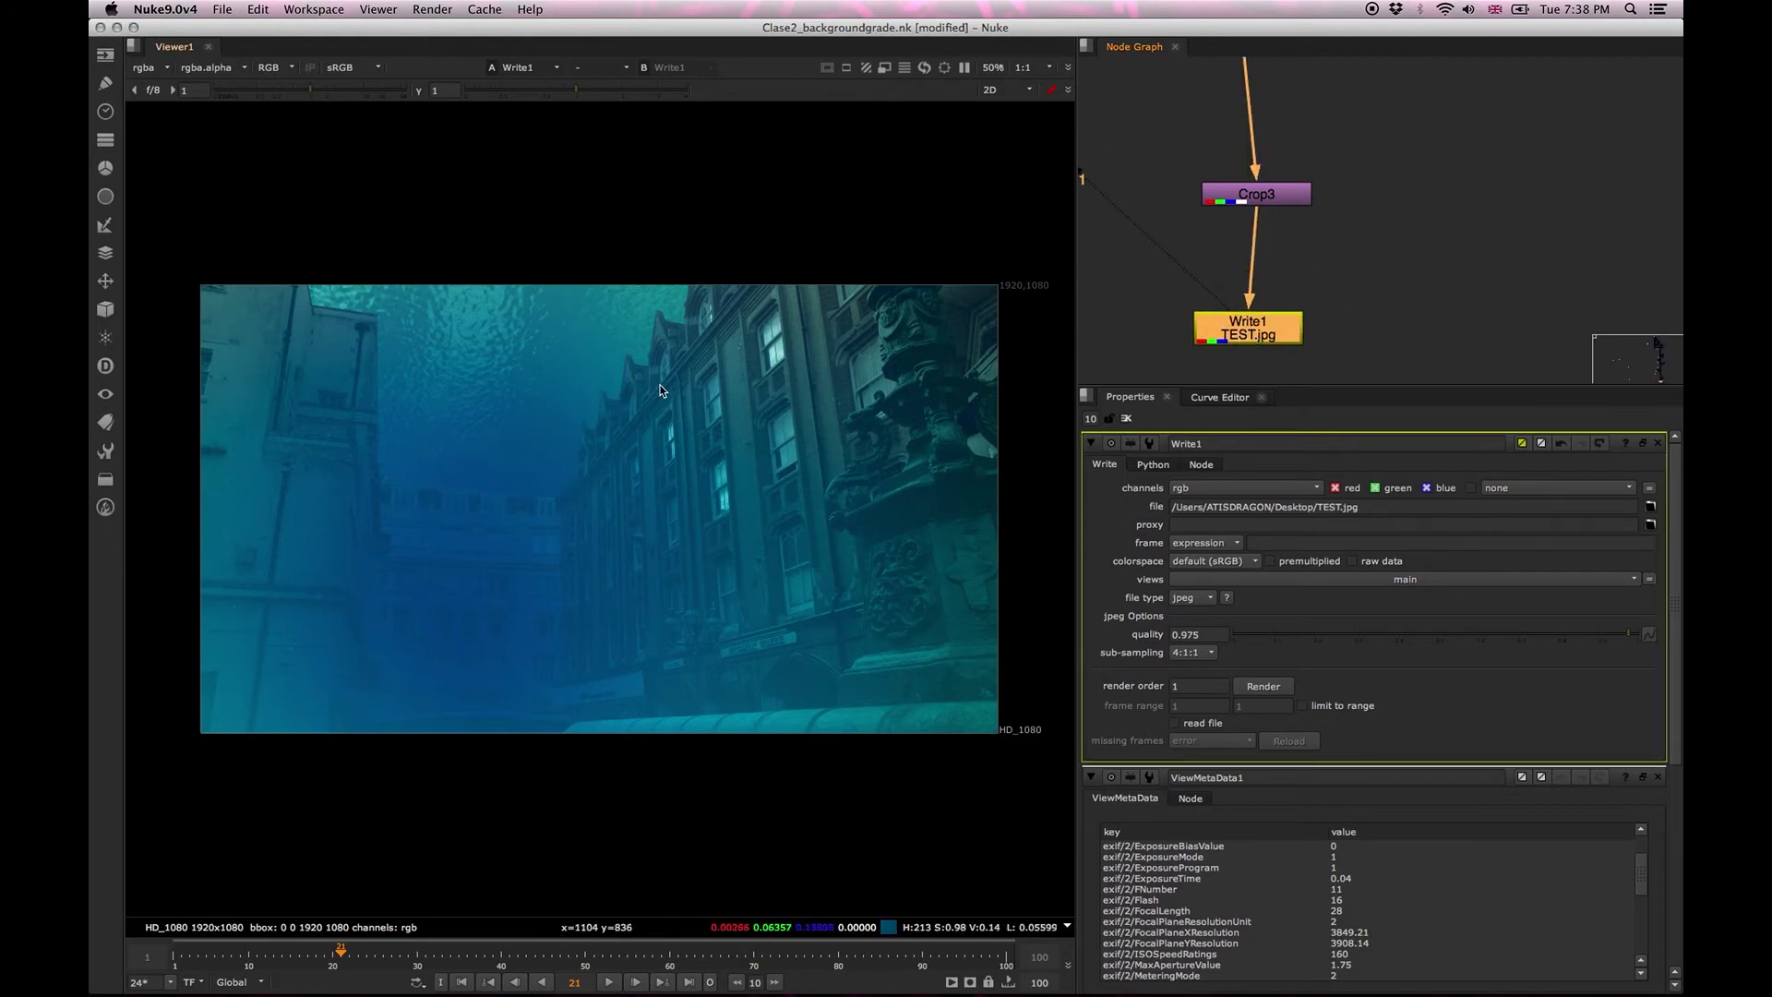
left_click_drag(1276, 234, 1213, 282)
scroll(1323, 294, "down", 3)
scroll(1259, 283, "down", 3)
scroll(1213, 282, "up", 5)
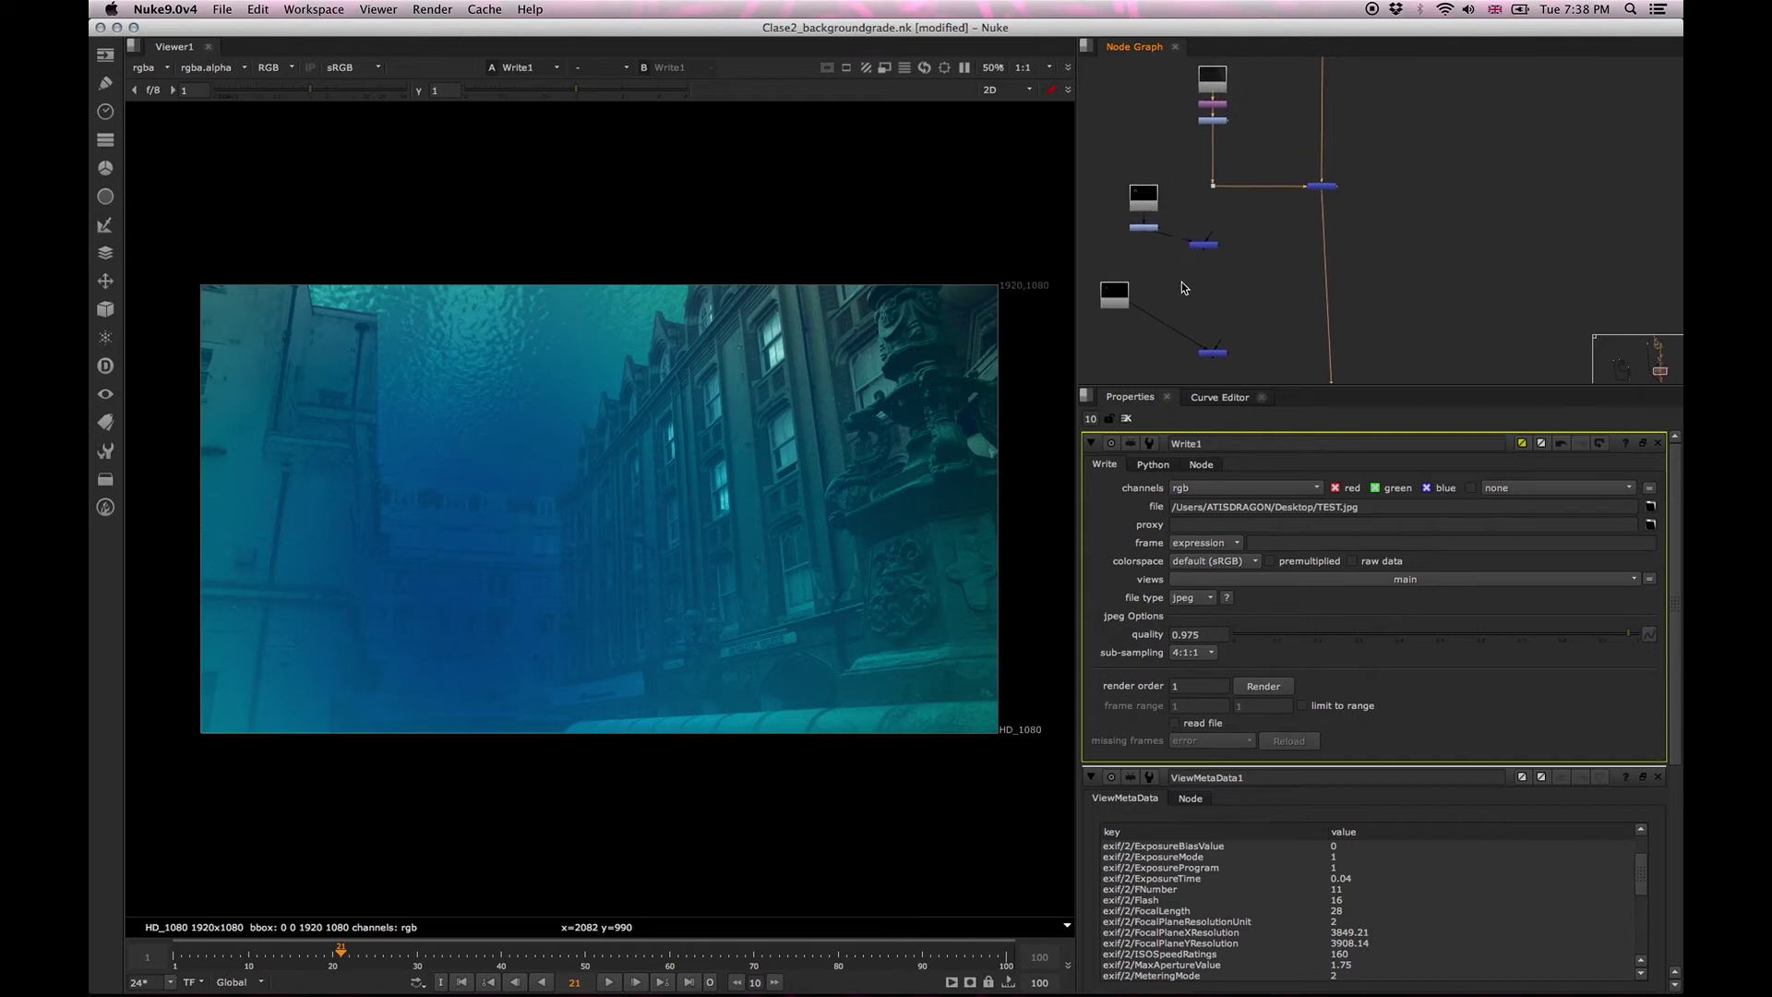
left_click_drag(1228, 268, 1296, 296)
scroll(1230, 227, "up", 2)
scroll(1223, 327, "up", 3)
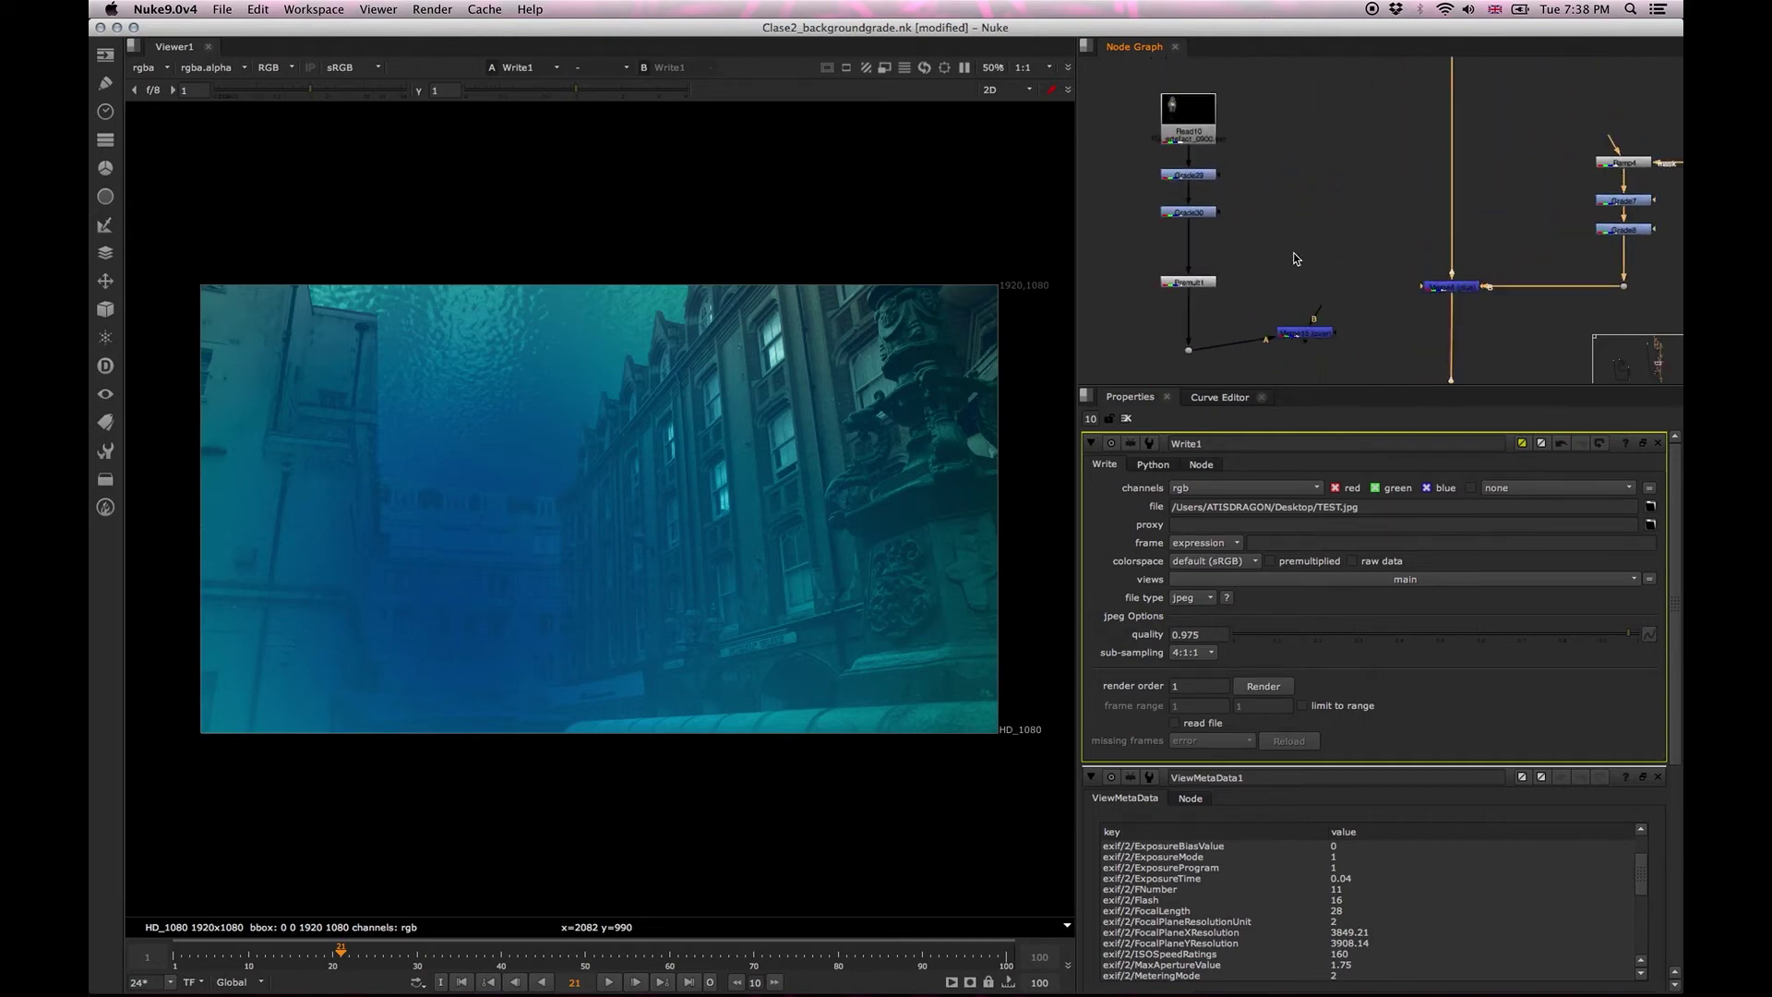
Move Grade29, Grade30 and Premult1 aside and view the raw Read10 lantern image.
left_click_drag(1136, 157, 1237, 285)
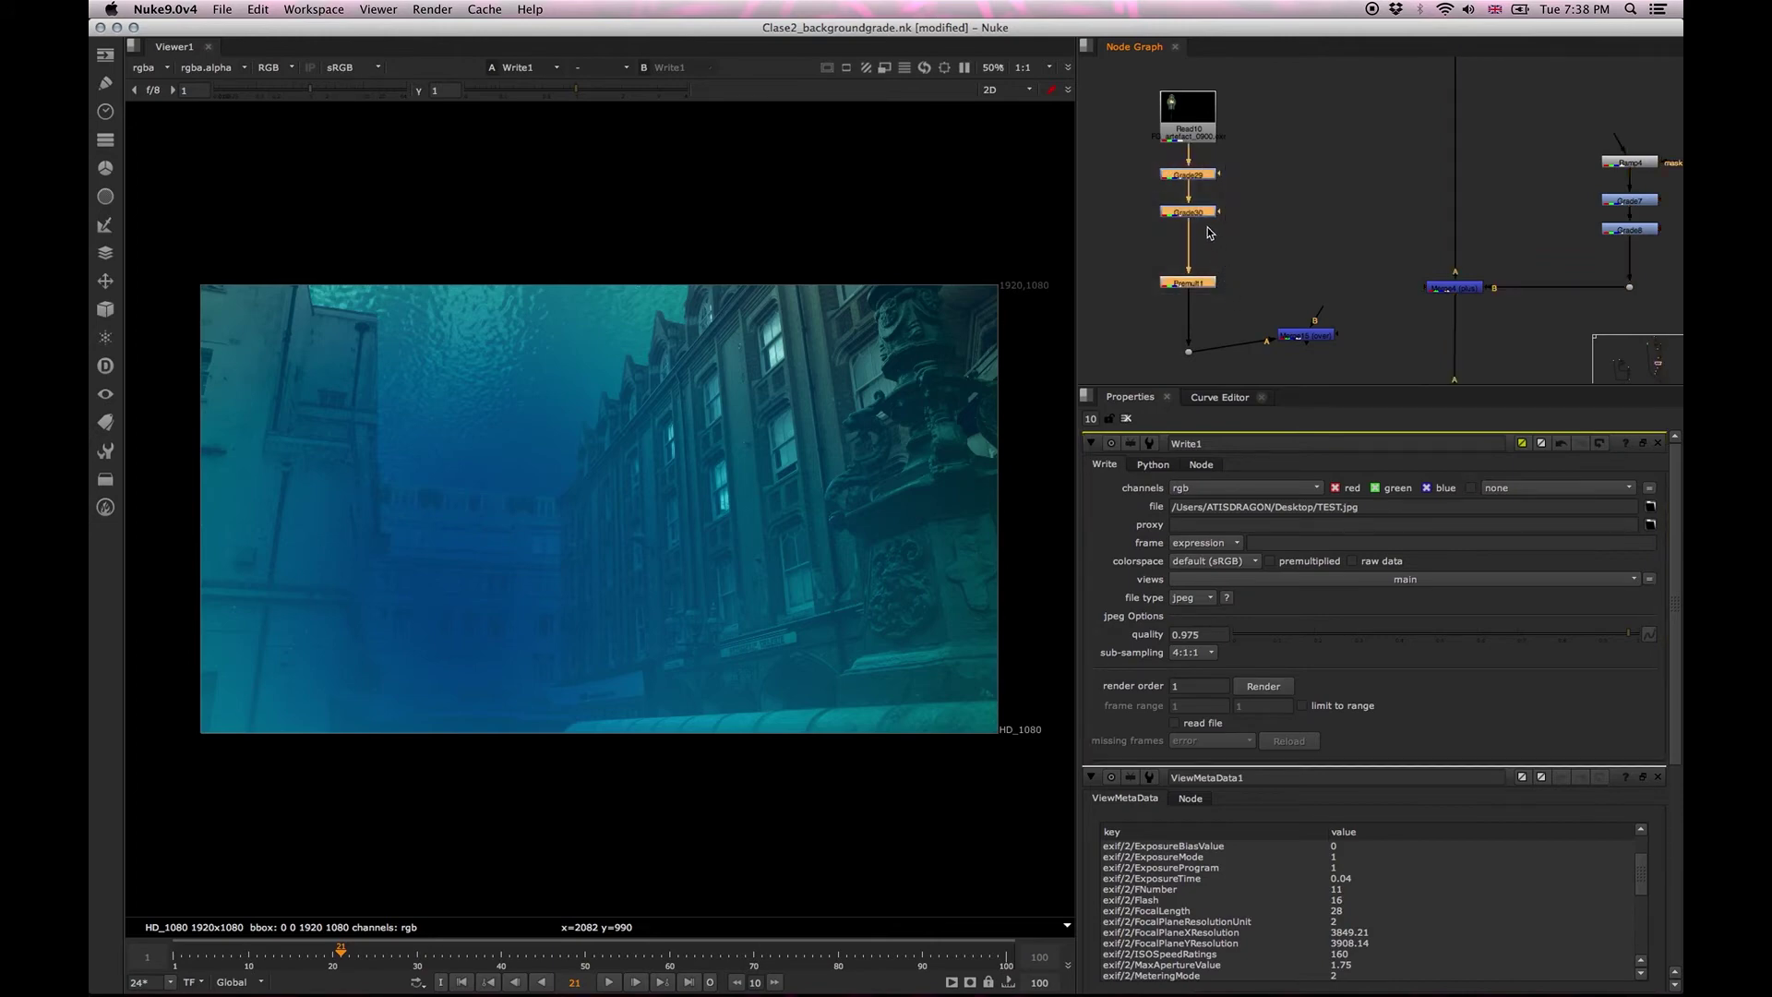
left_click_drag(1197, 178, 1090, 148)
left_click(1205, 139)
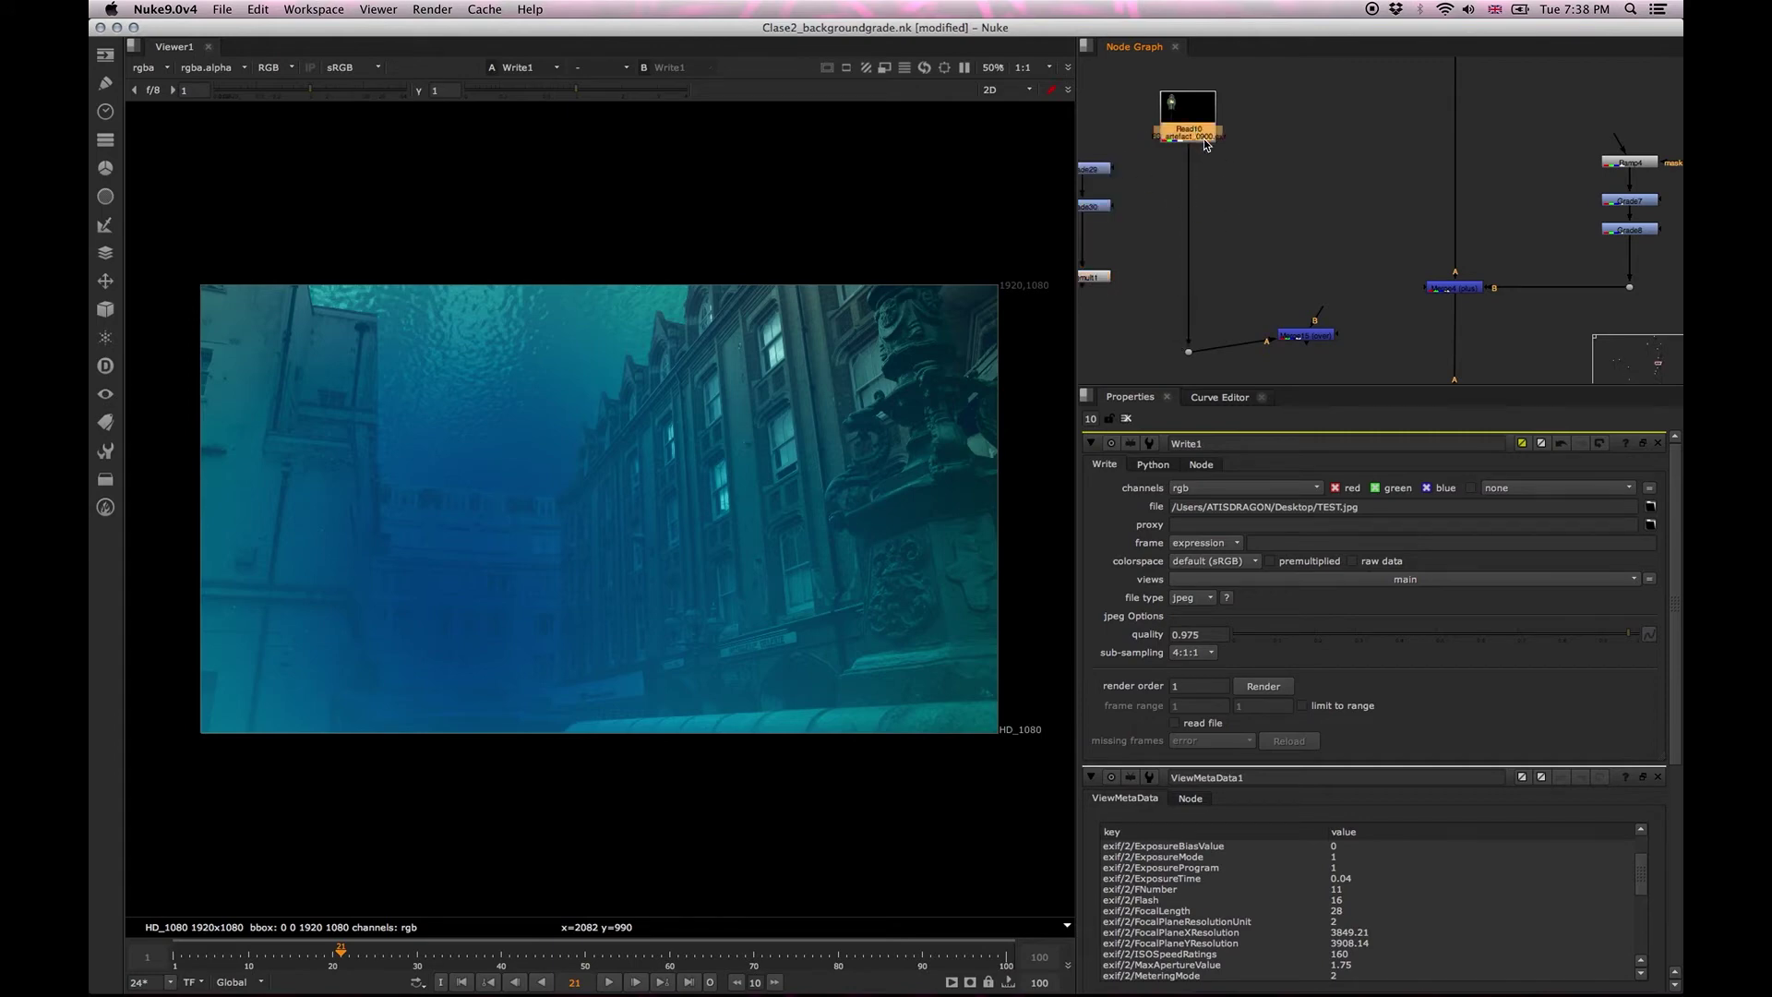
key("1")
left_click(1203, 157)
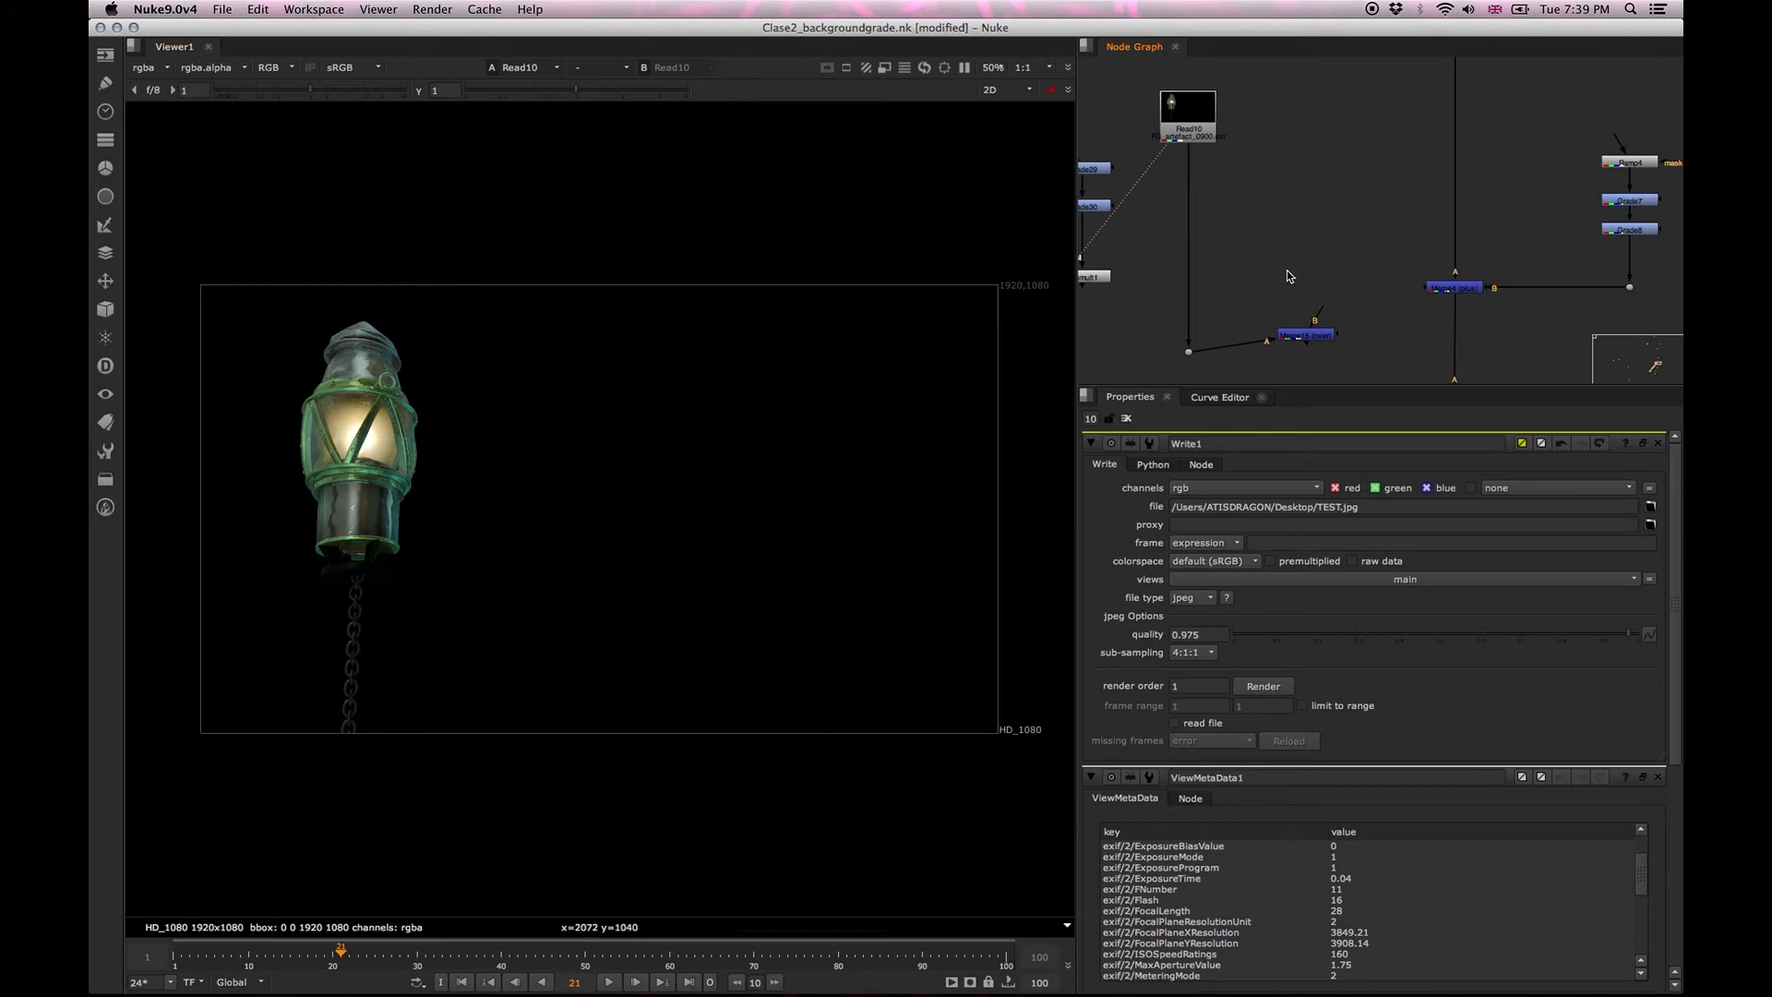
Place the Merge (over) node under Merge (plus) and view the Crop3 composite.
scroll(1303, 252, "down", 5)
left_click_drag(1304, 238, 1457, 262)
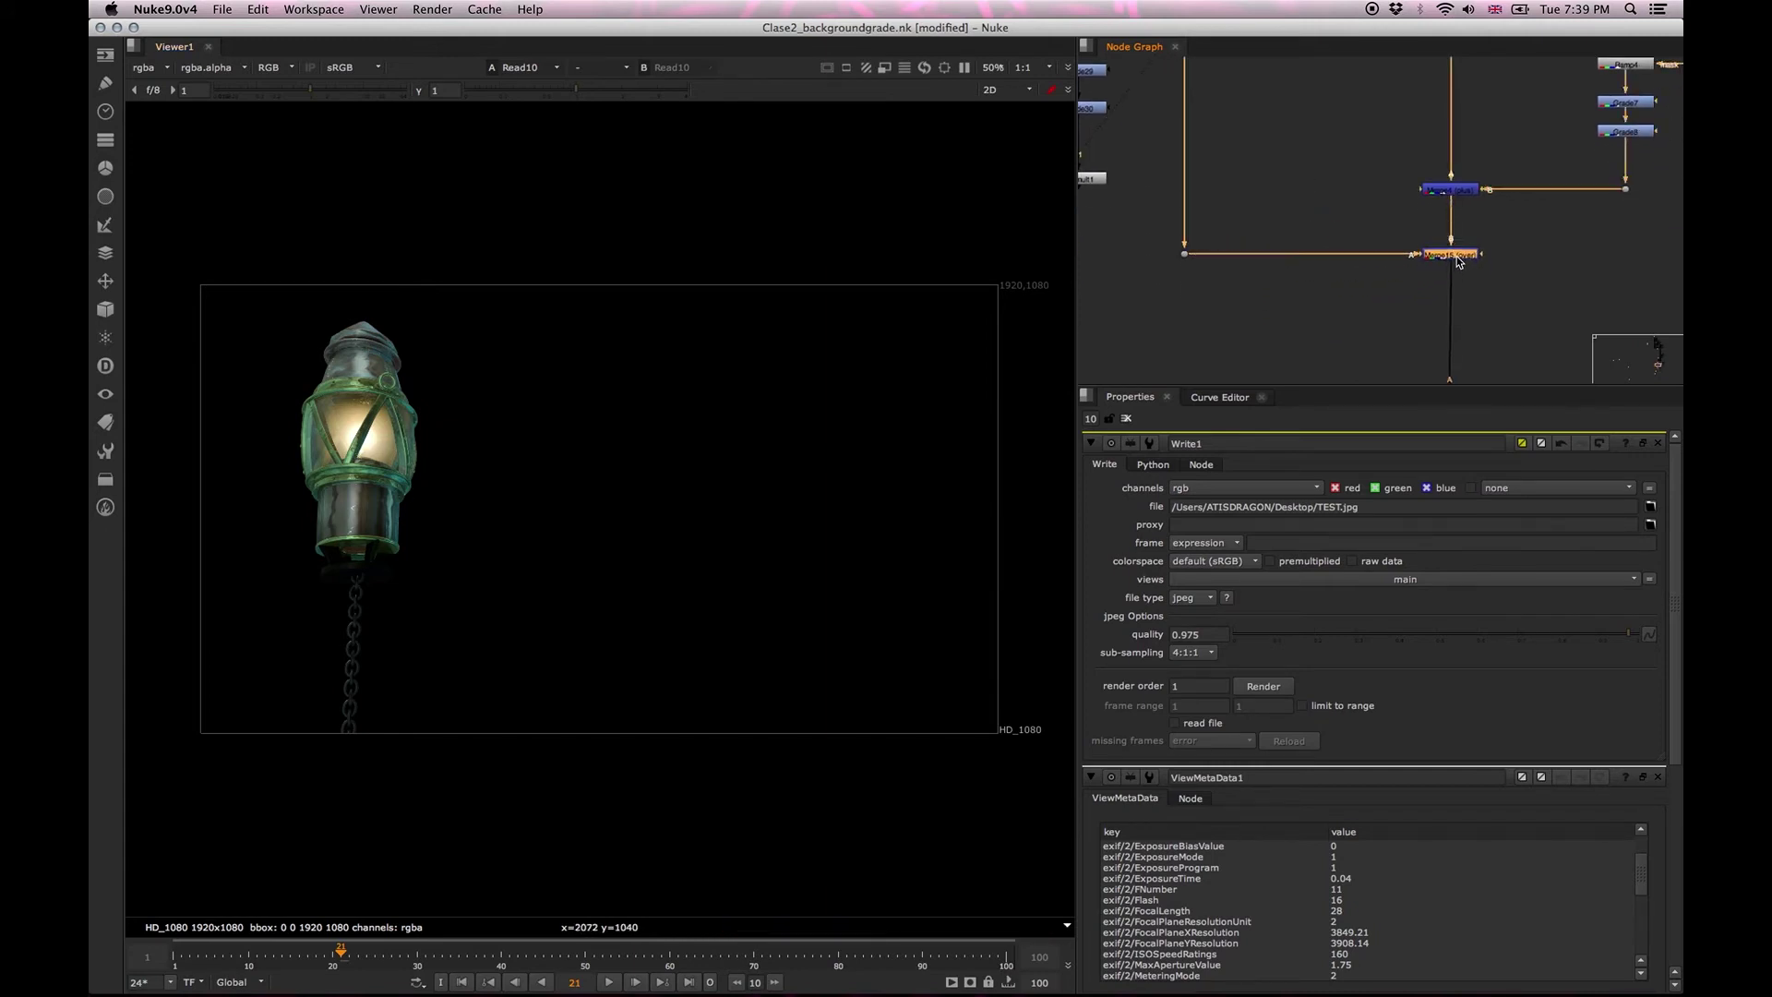
scroll(1384, 265, "down", 6)
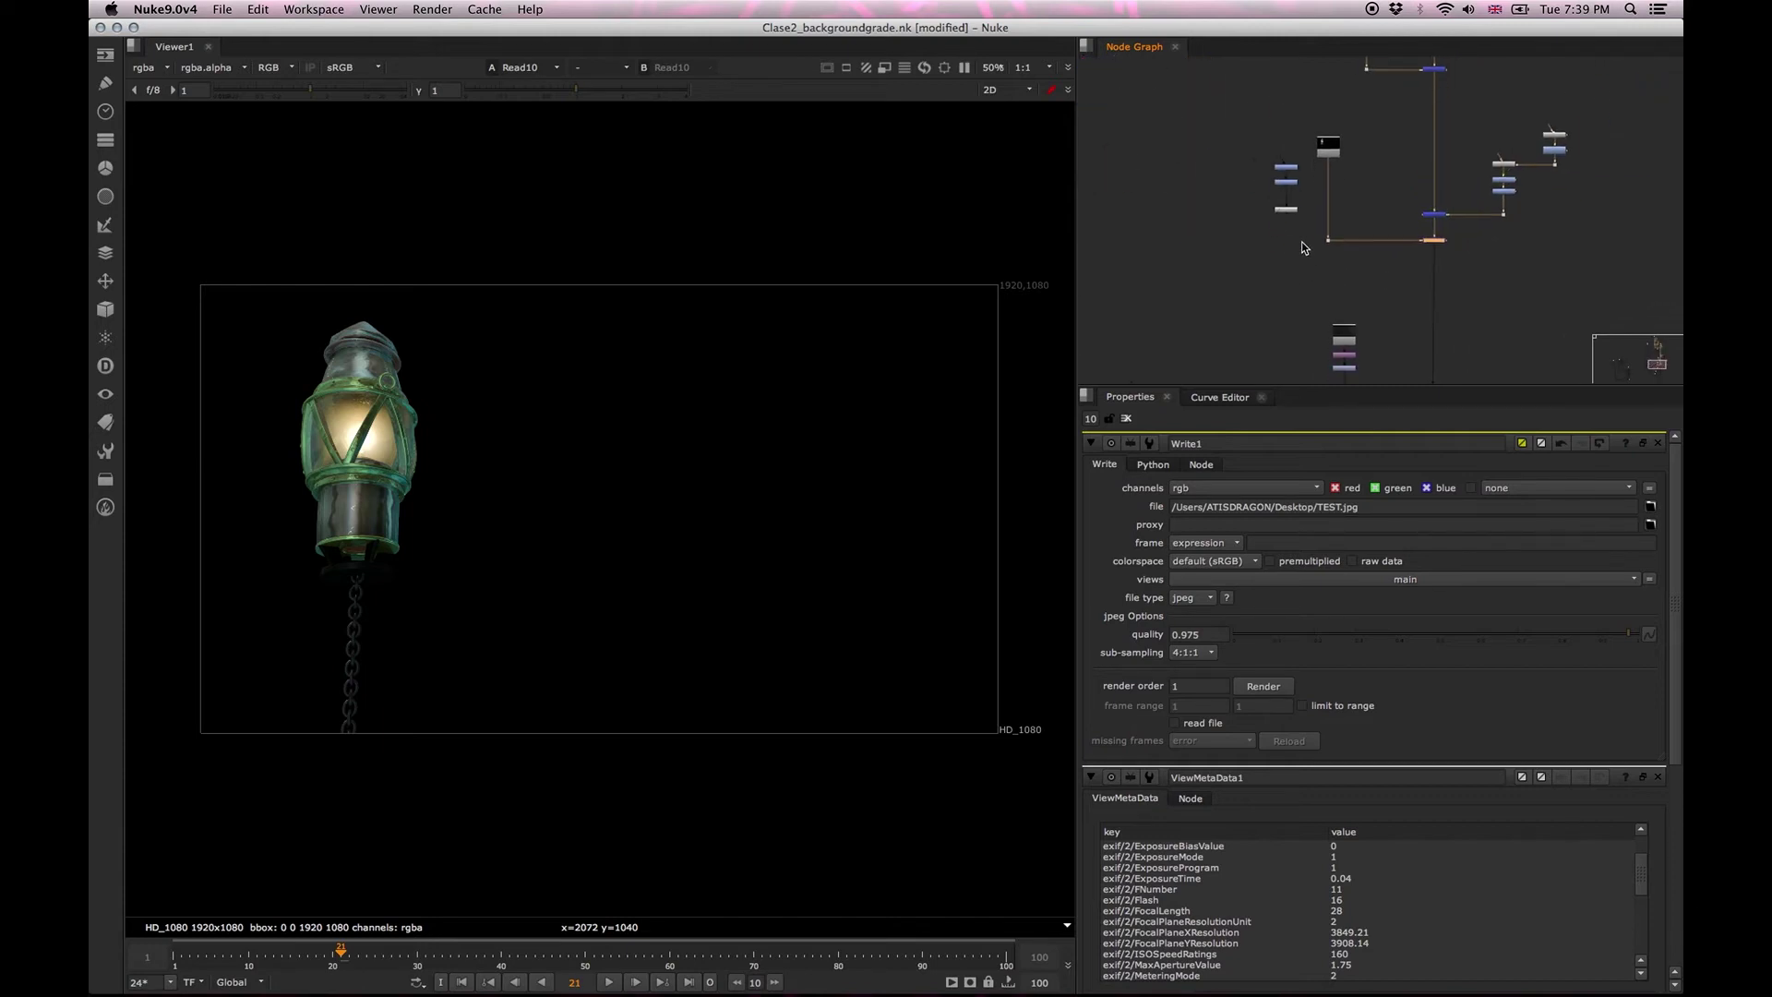
scroll(1326, 219, "down", 8)
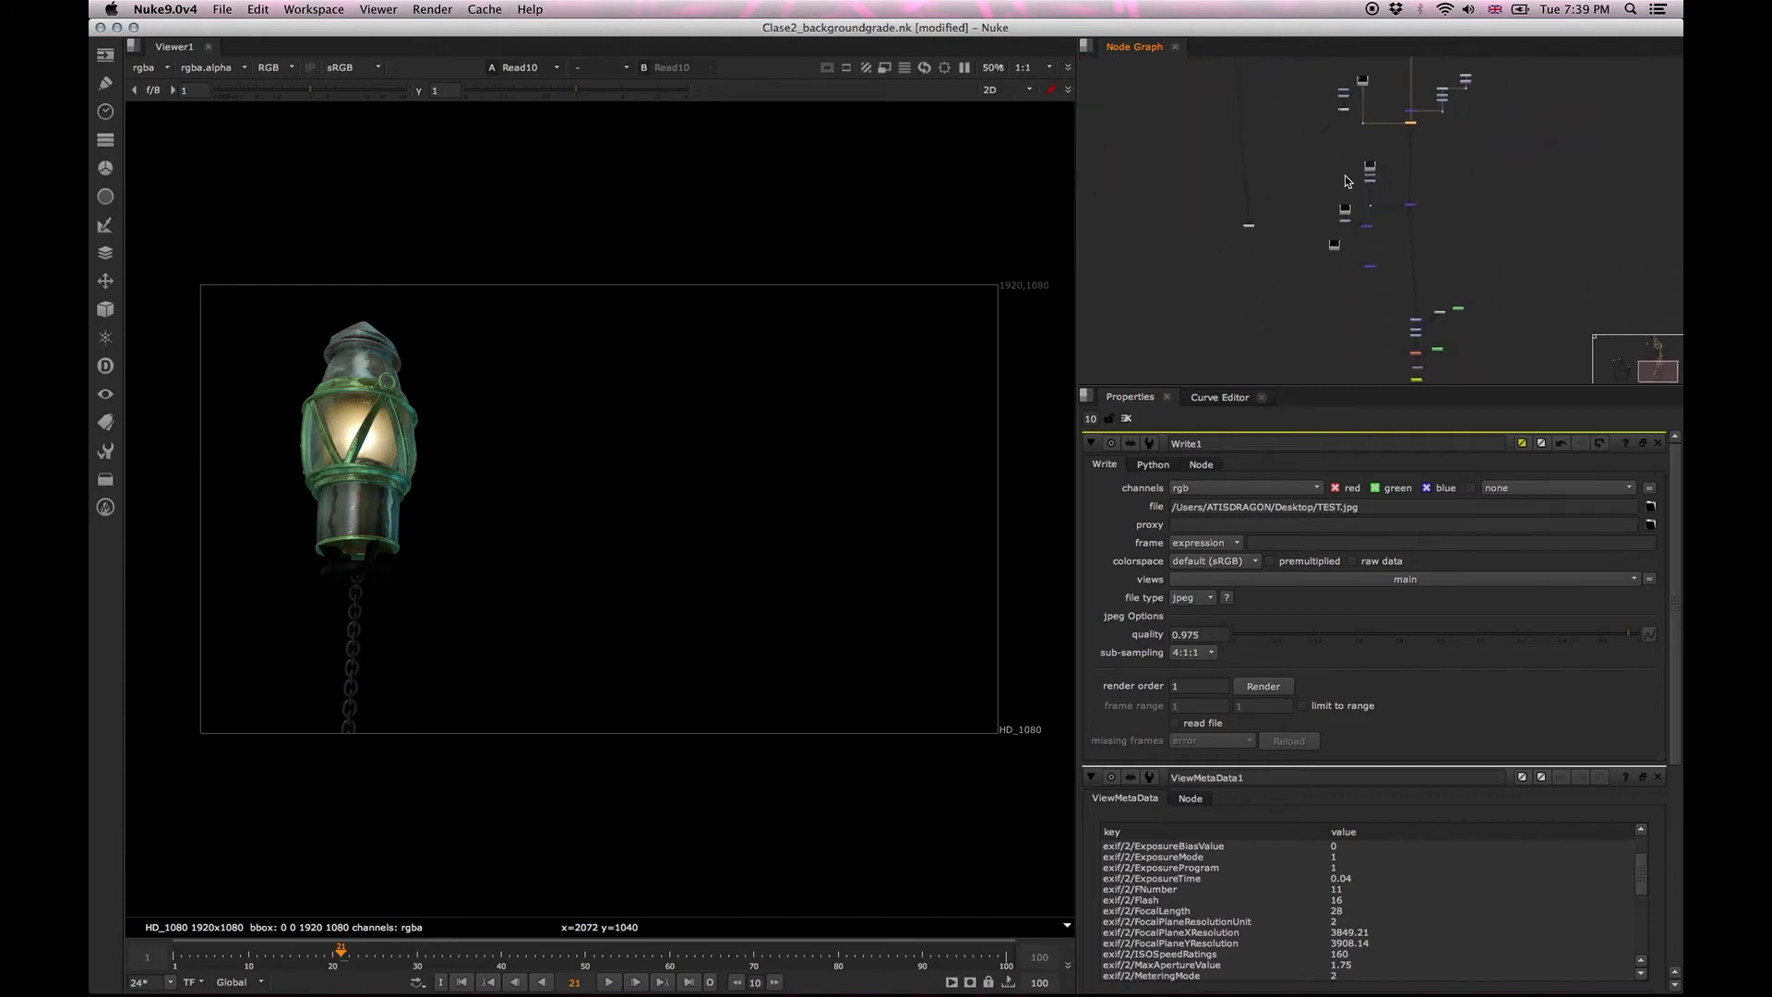
scroll(1372, 180, "up", 8)
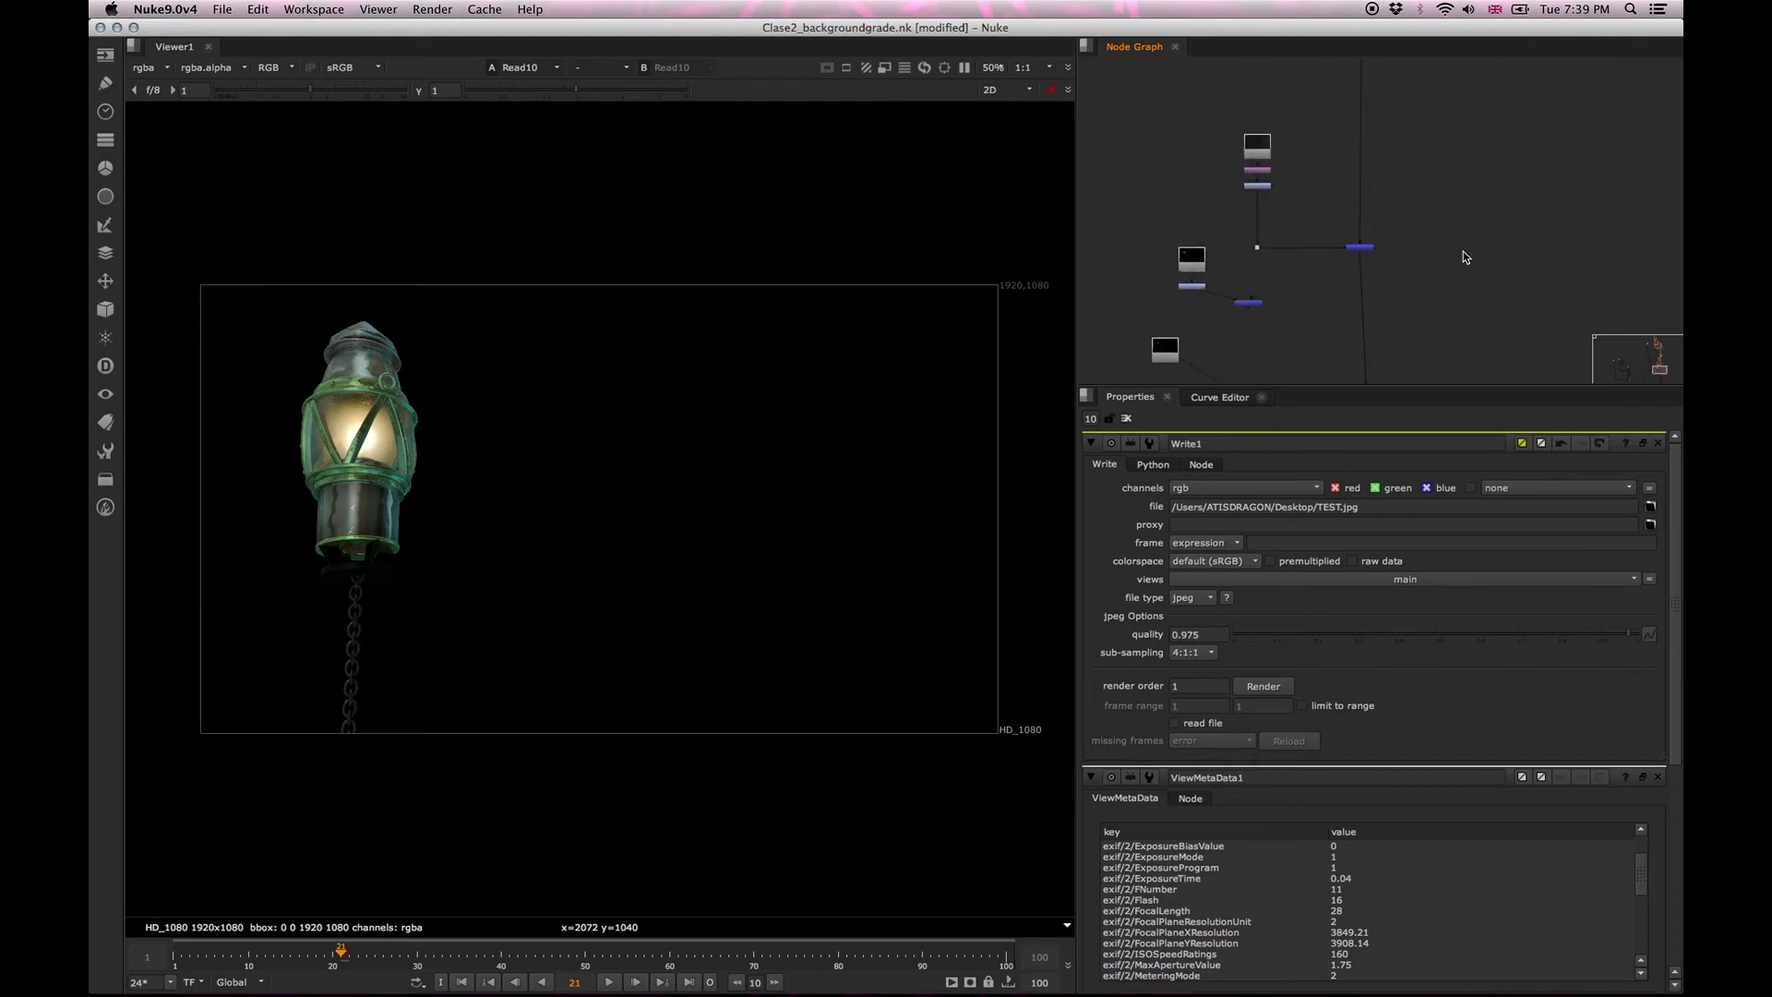
scroll(1361, 251, "down", 5)
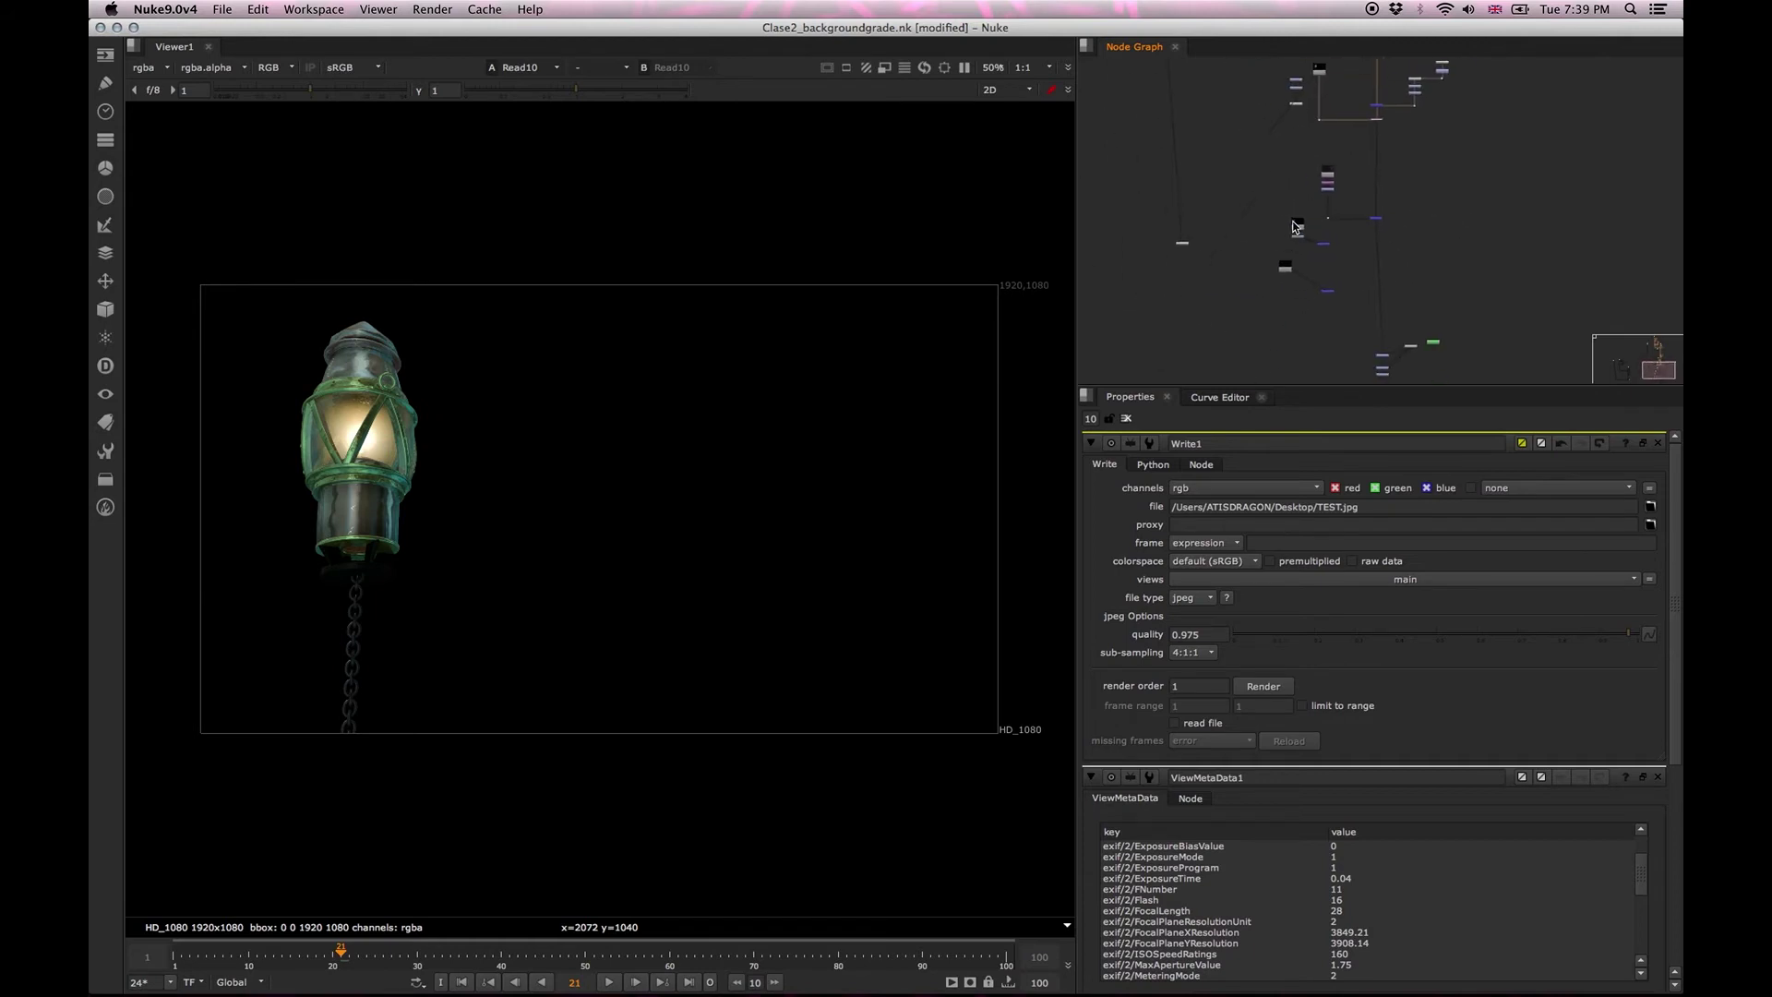
scroll(1417, 282, "up", 2)
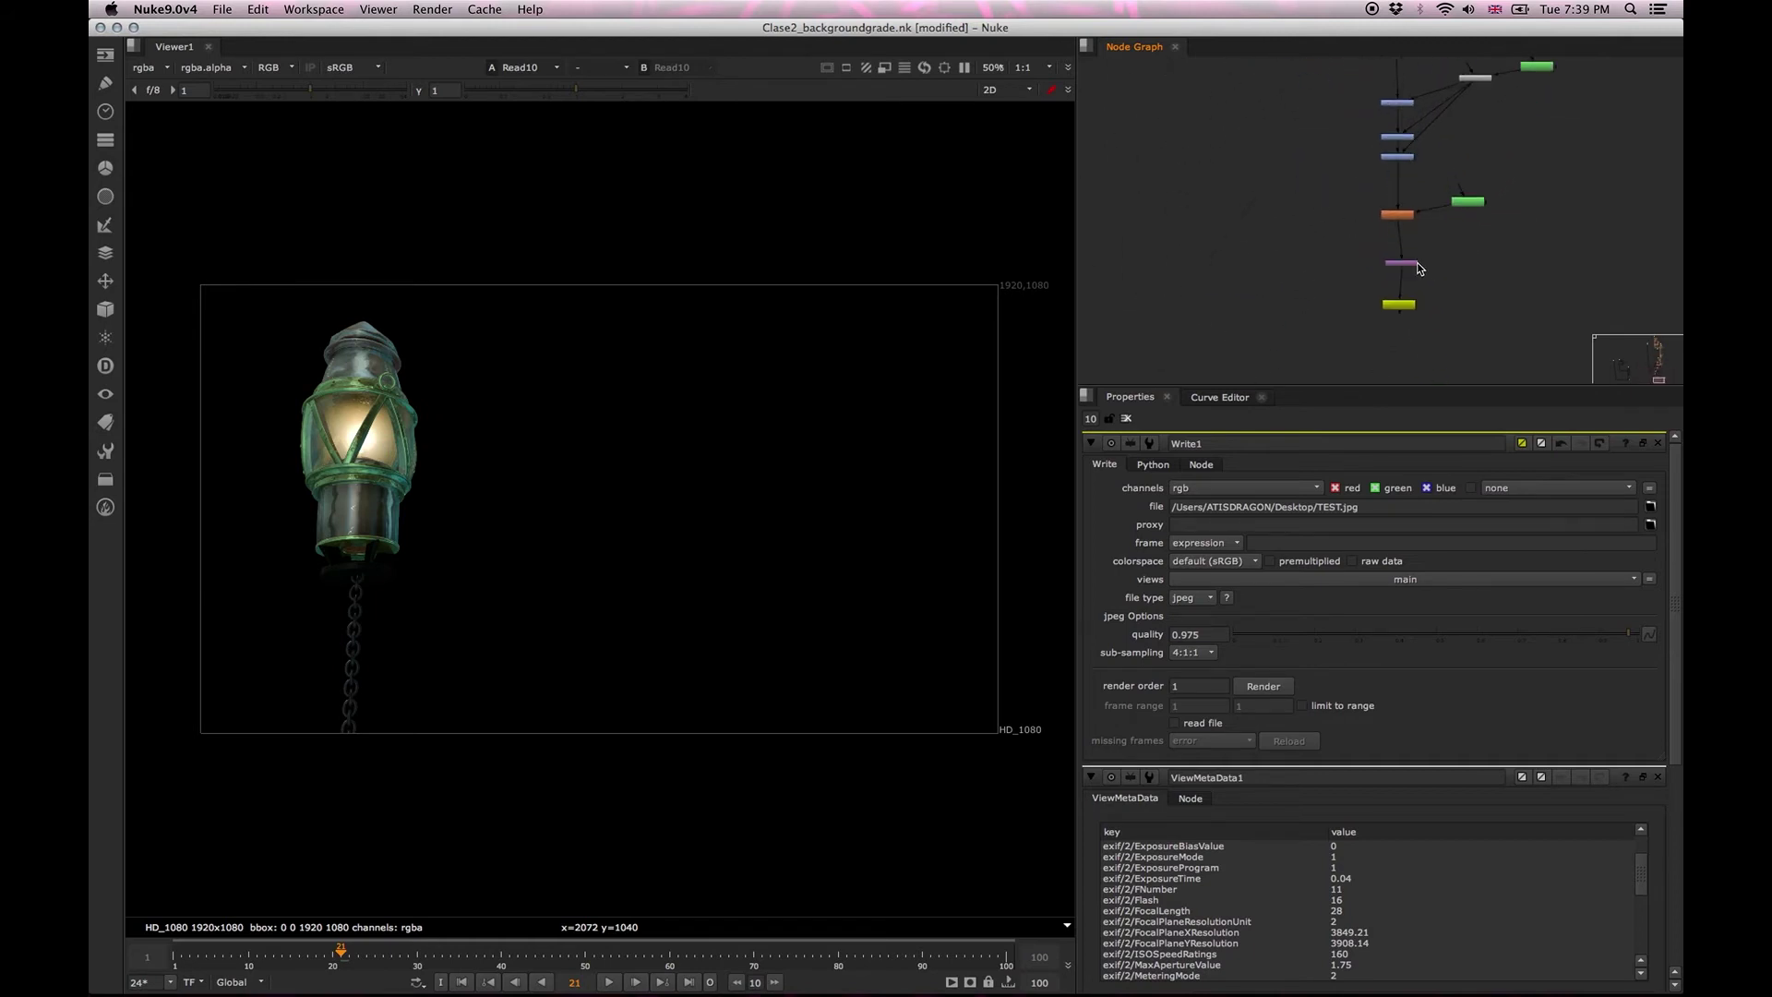
key("1")
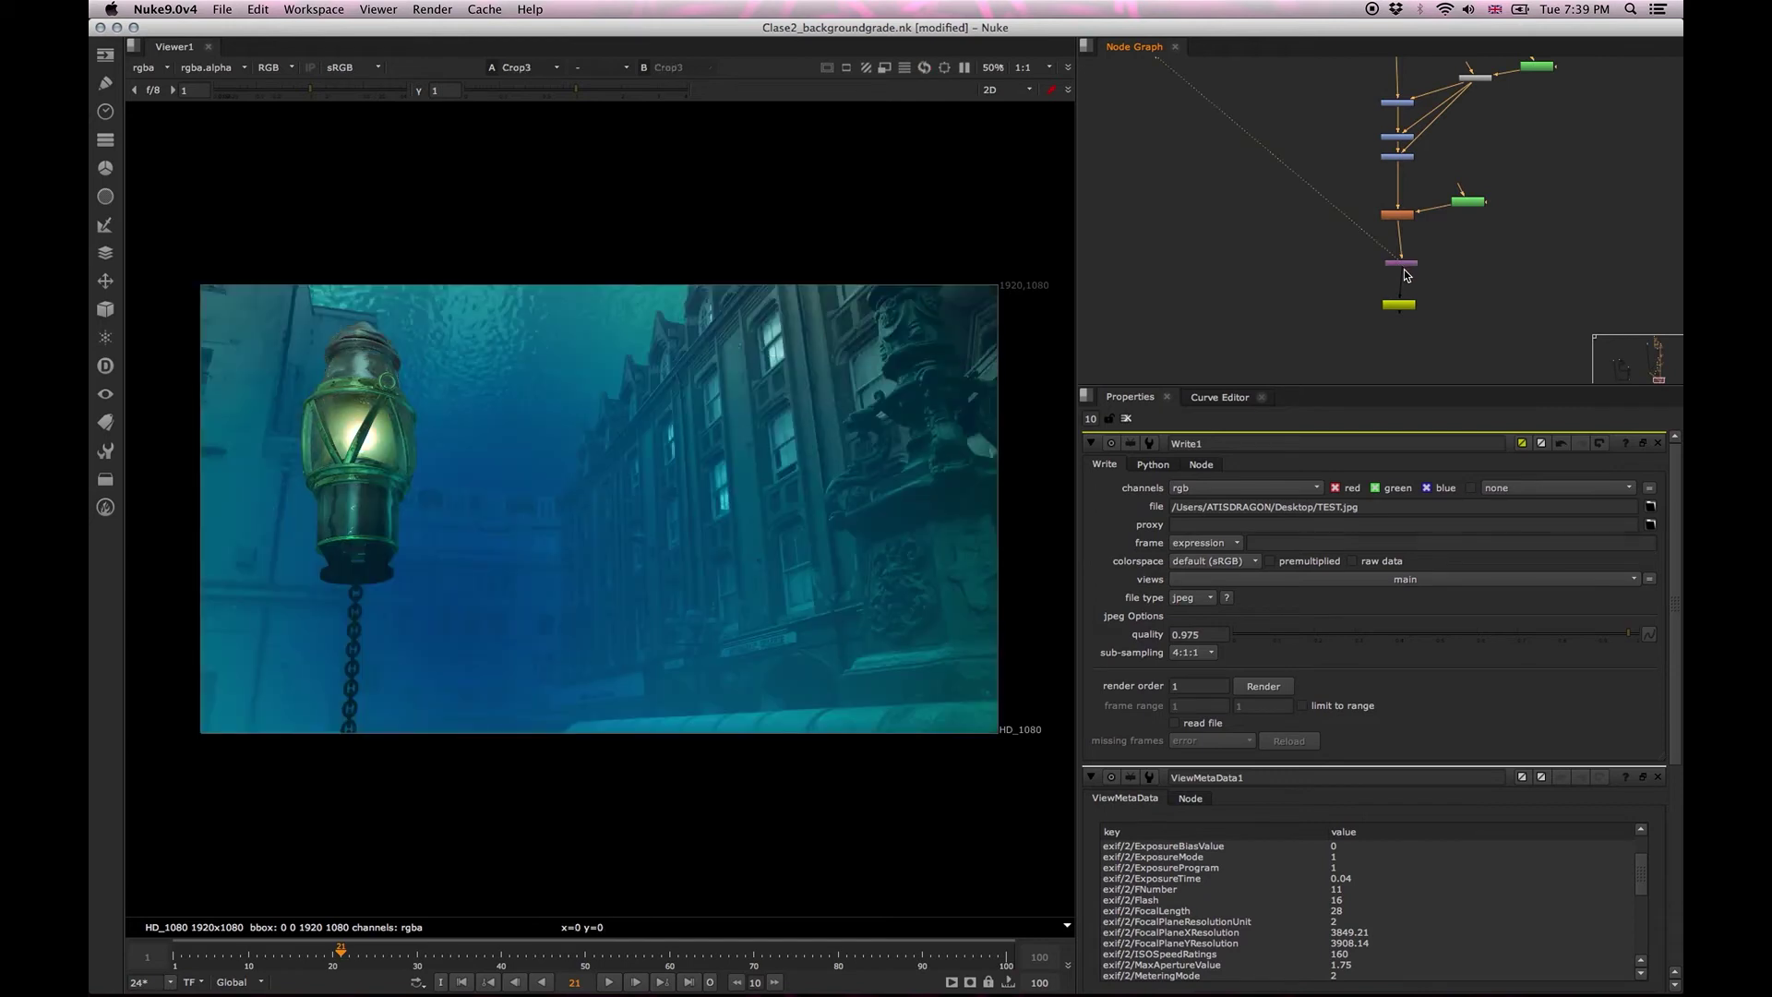
Enlarge the Node Graph panel, pan down the tree and select Merge5.
scroll(1317, 268, "up", 5)
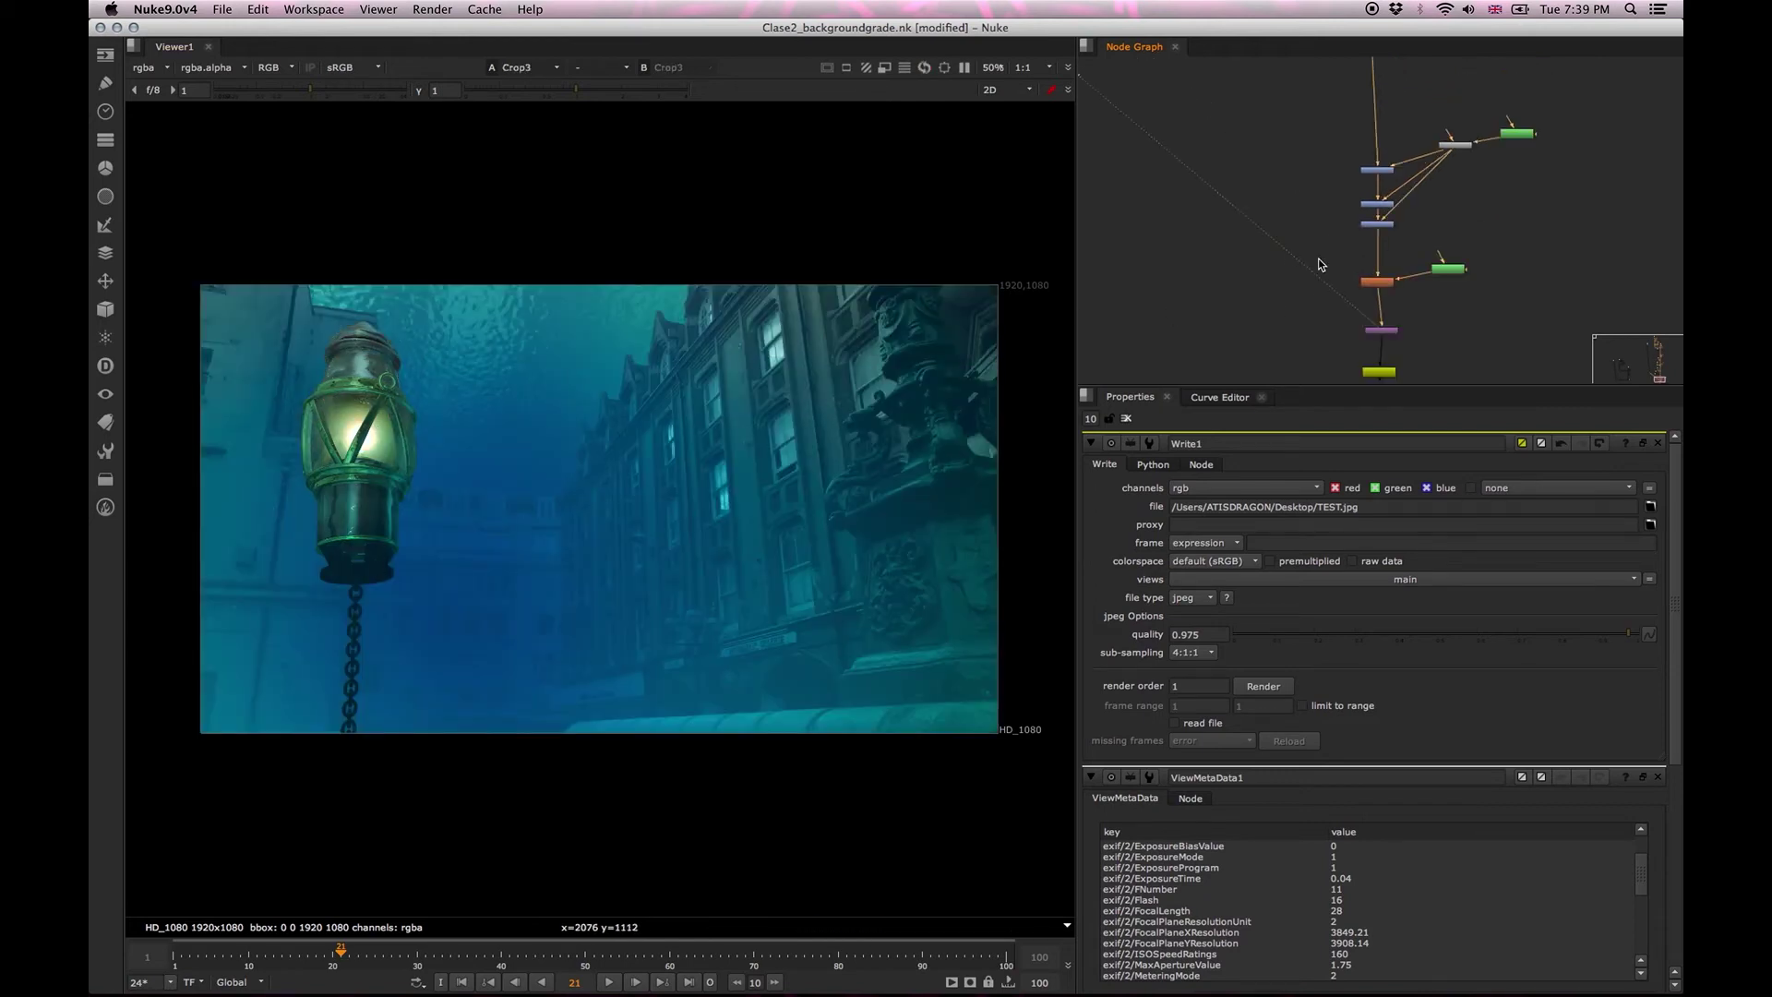
left_click_drag(1207, 389, 1208, 606)
scroll(1453, 408, "up", 8)
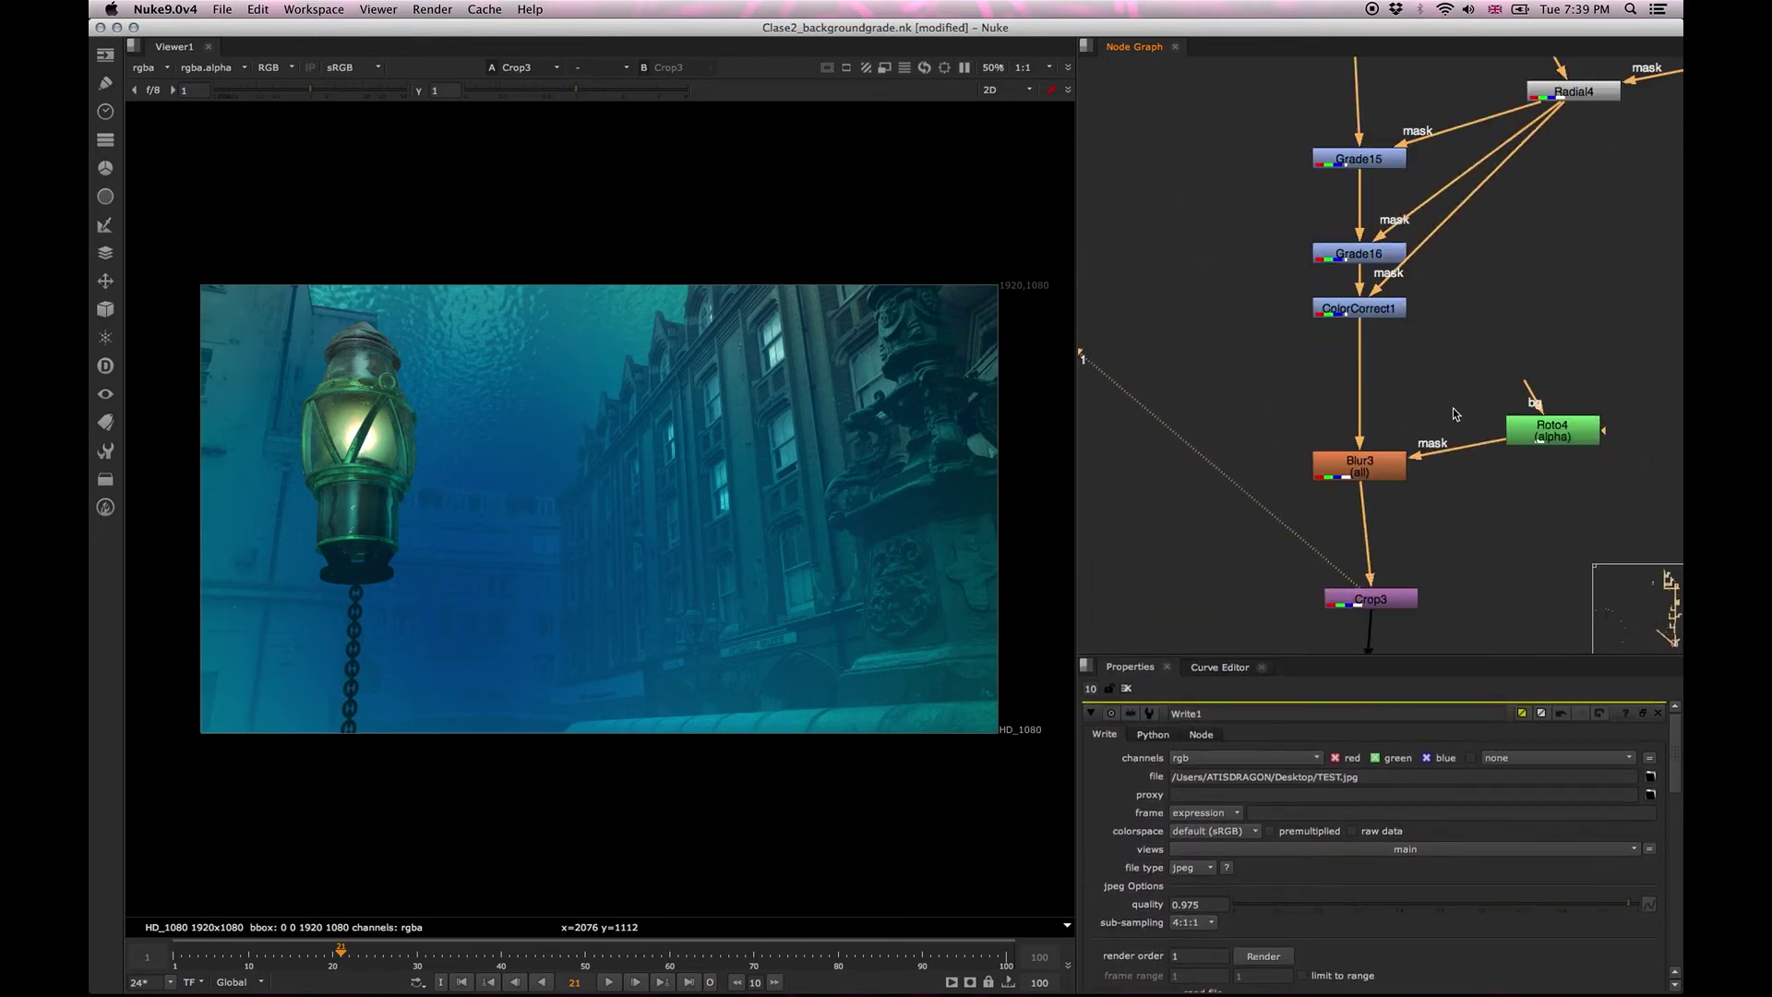
scroll(1449, 411, "up", 2)
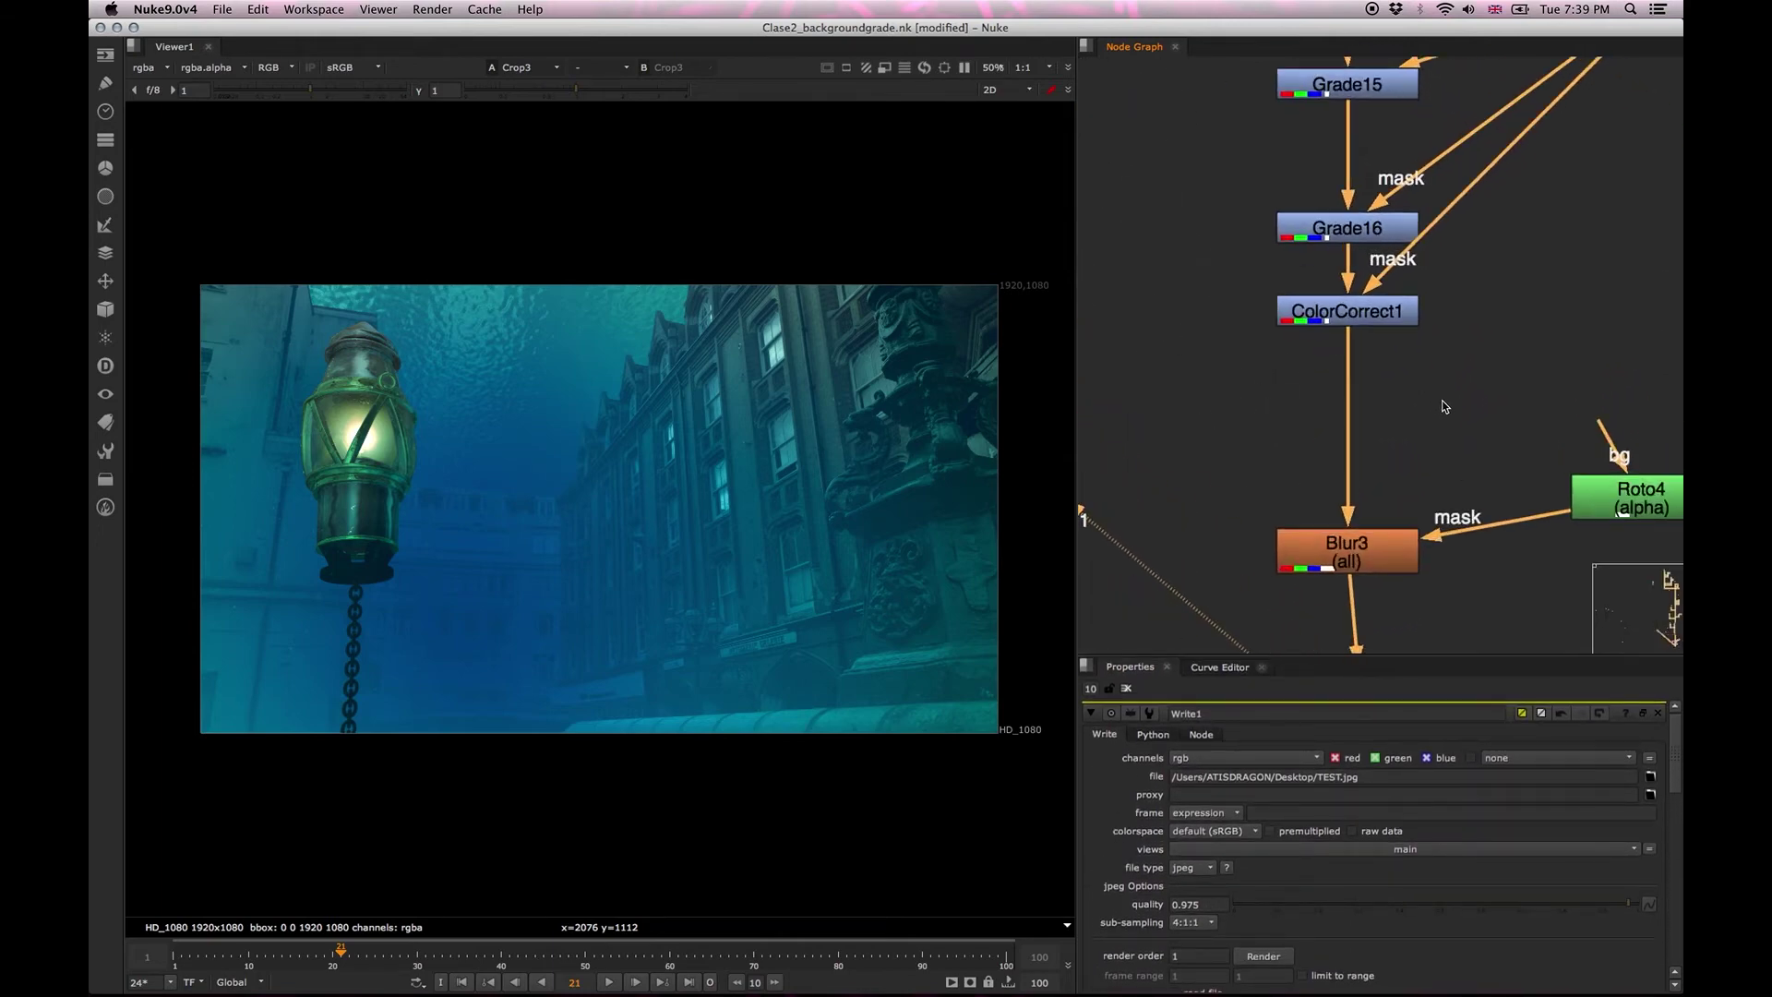
left_click_drag(1420, 357, 1386, 509)
scroll(1289, 287, "down", 4)
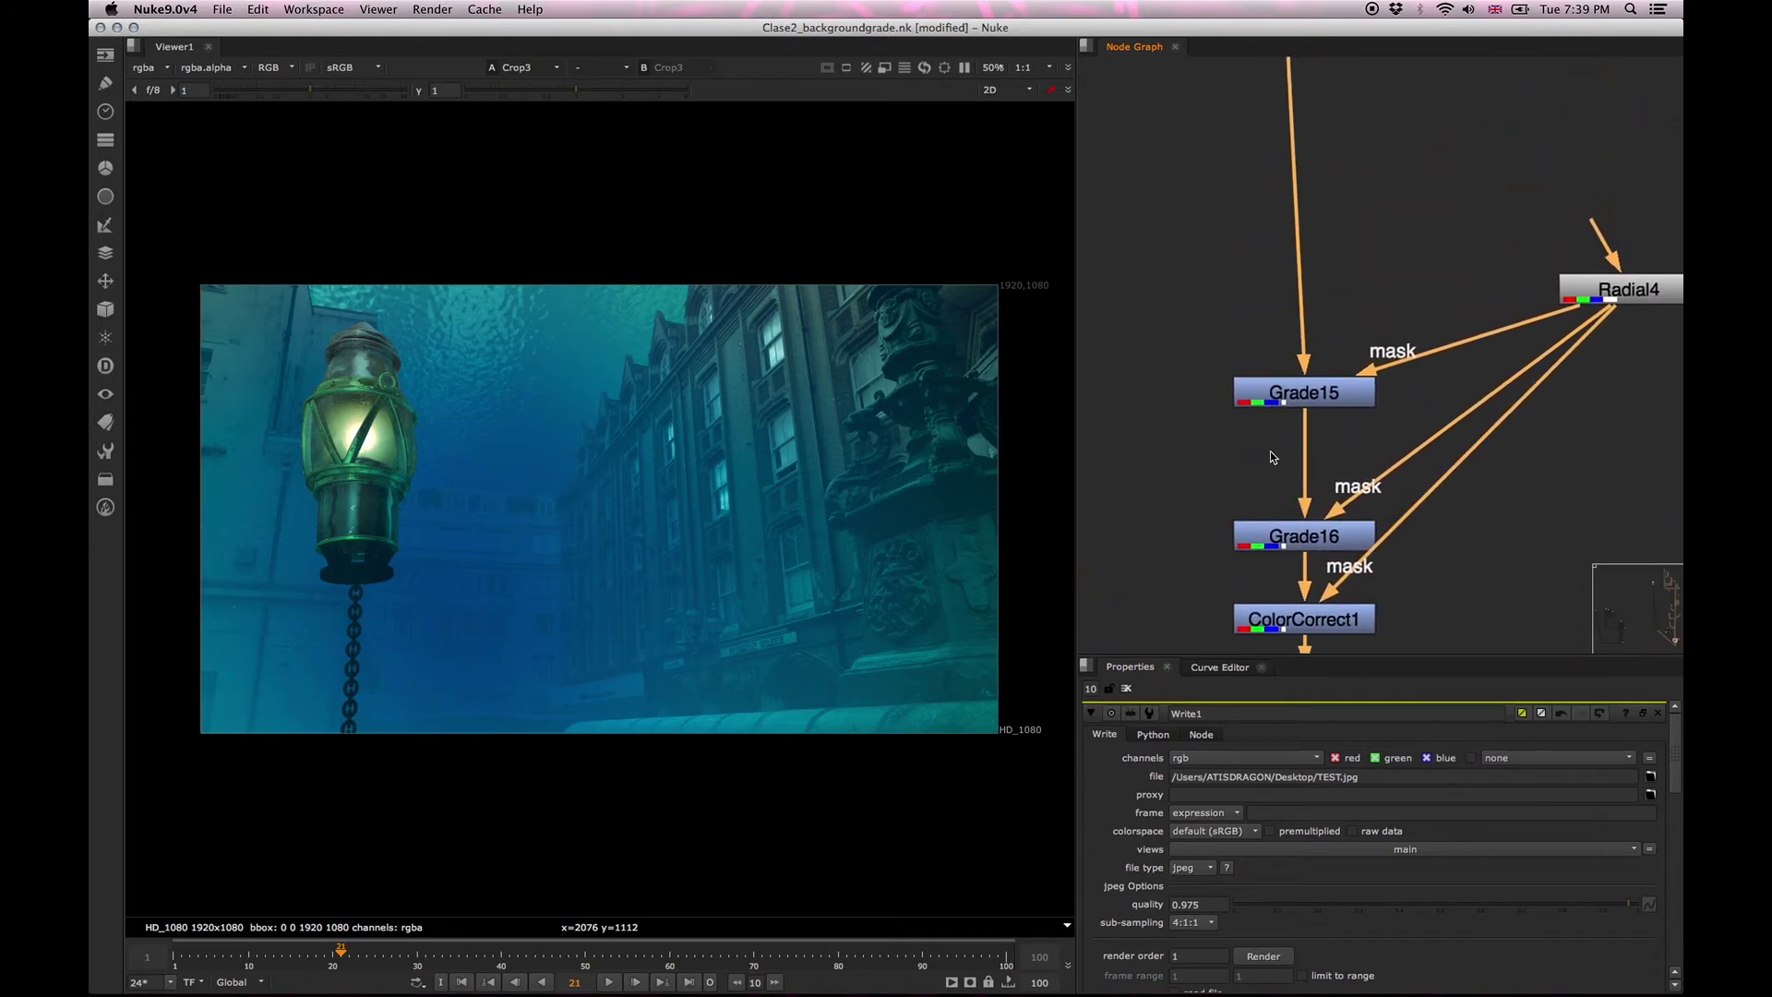
left_click_drag(1290, 342, 1192, 463)
scroll(1277, 421, "down", 5)
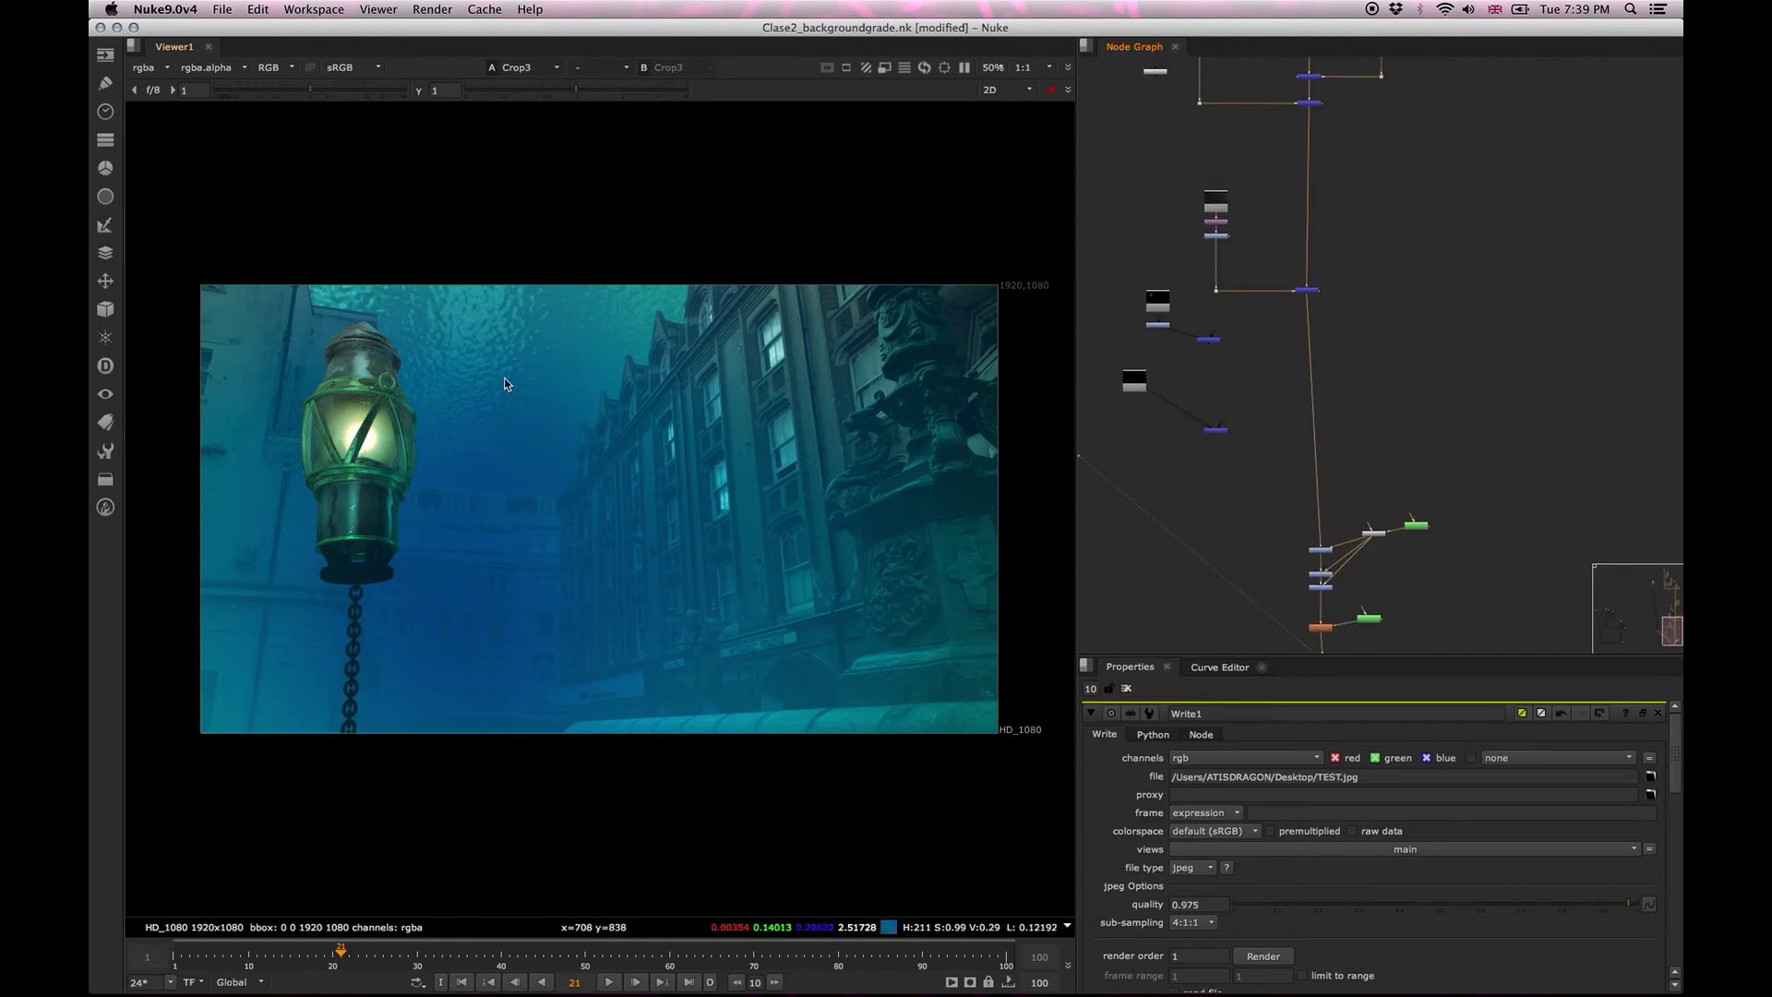
left_click(1307, 291)
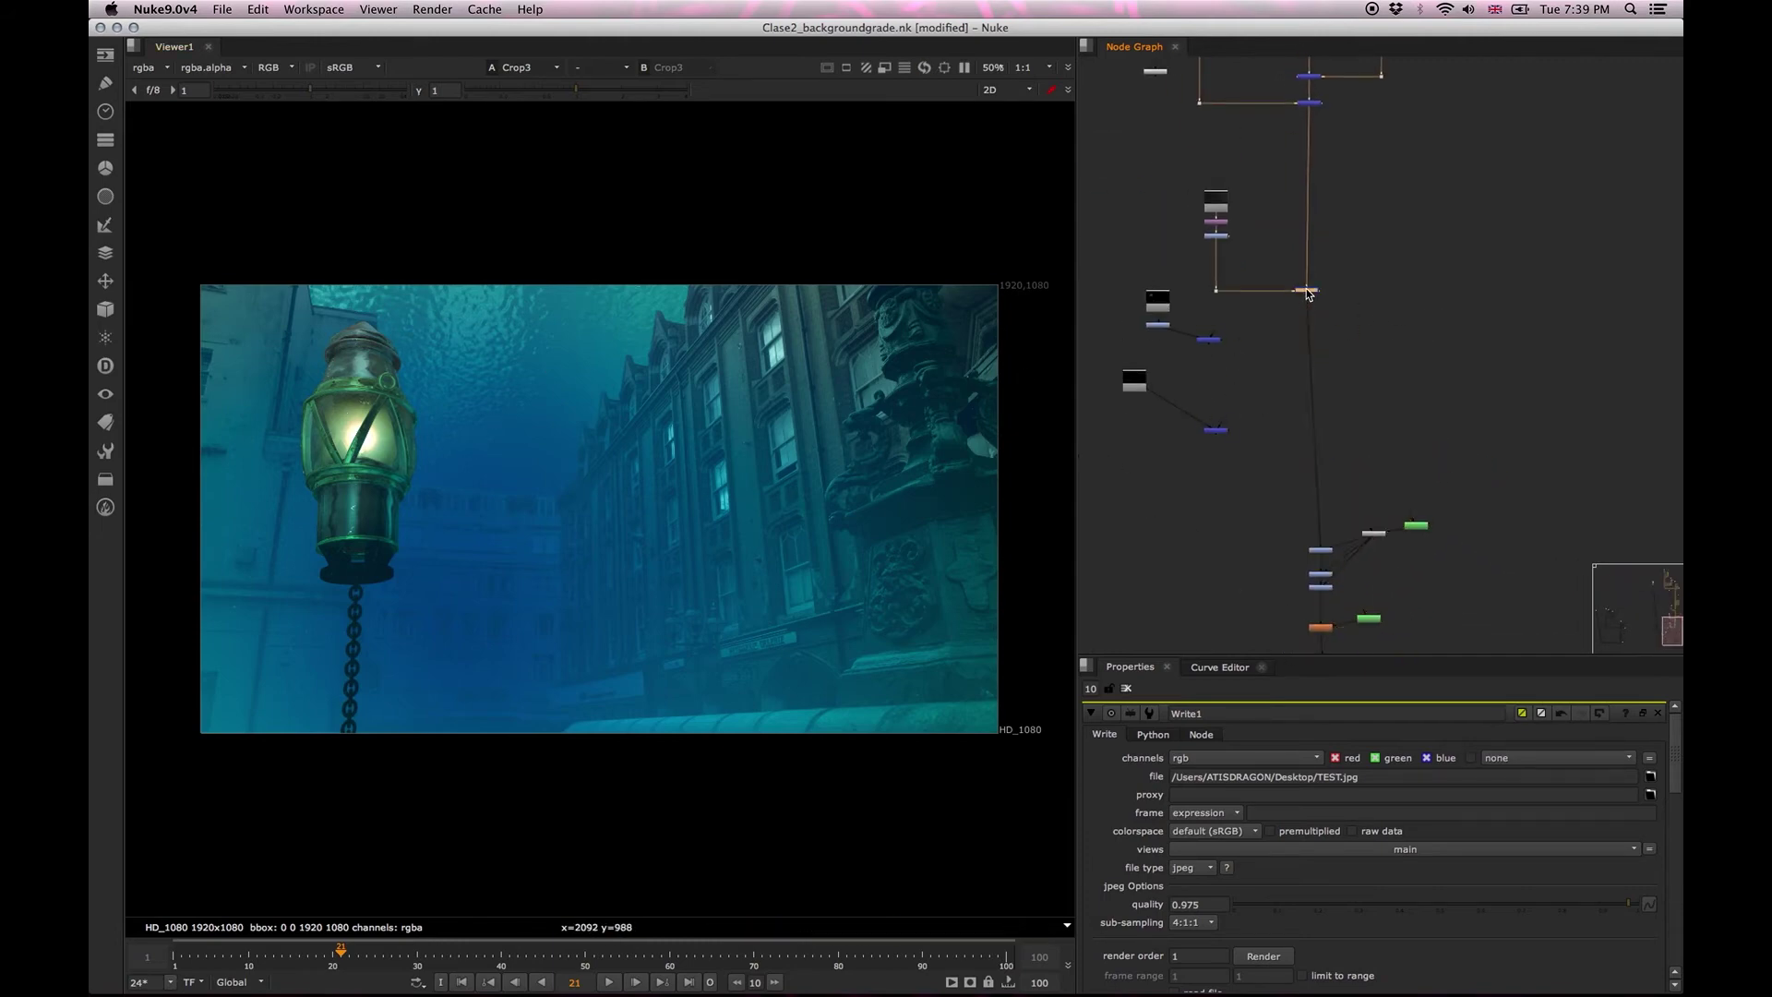
key("1")
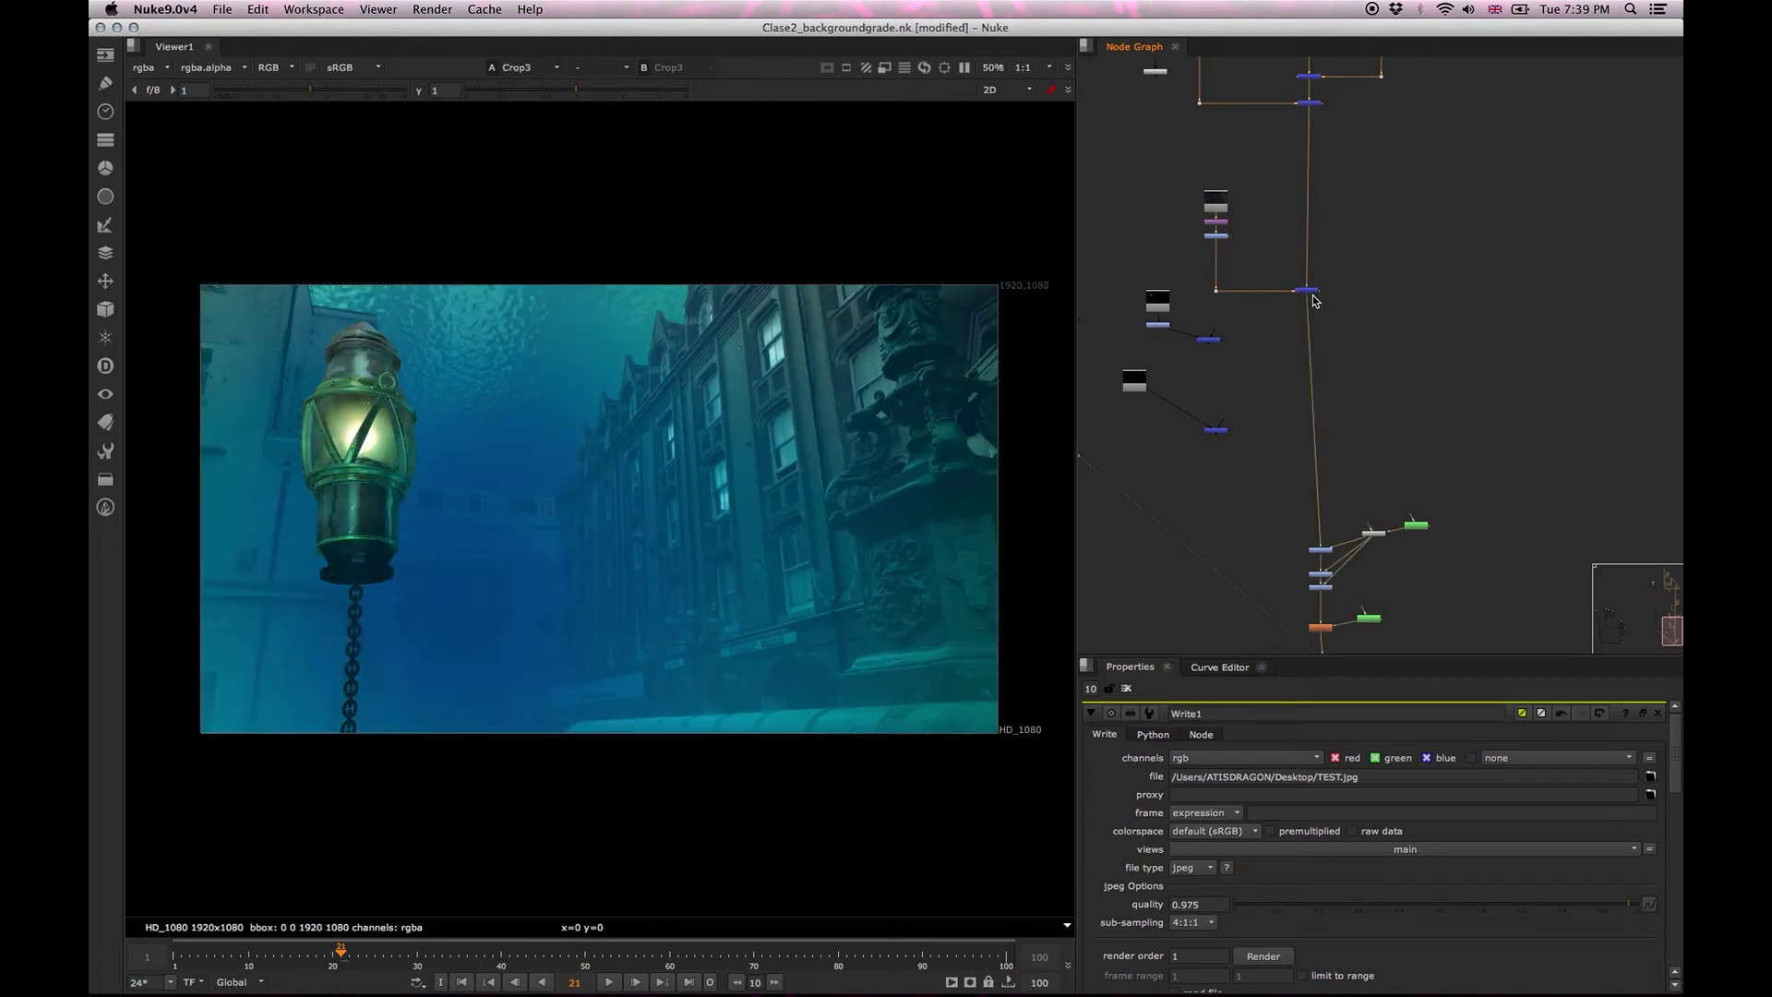
key("1")
key("1")
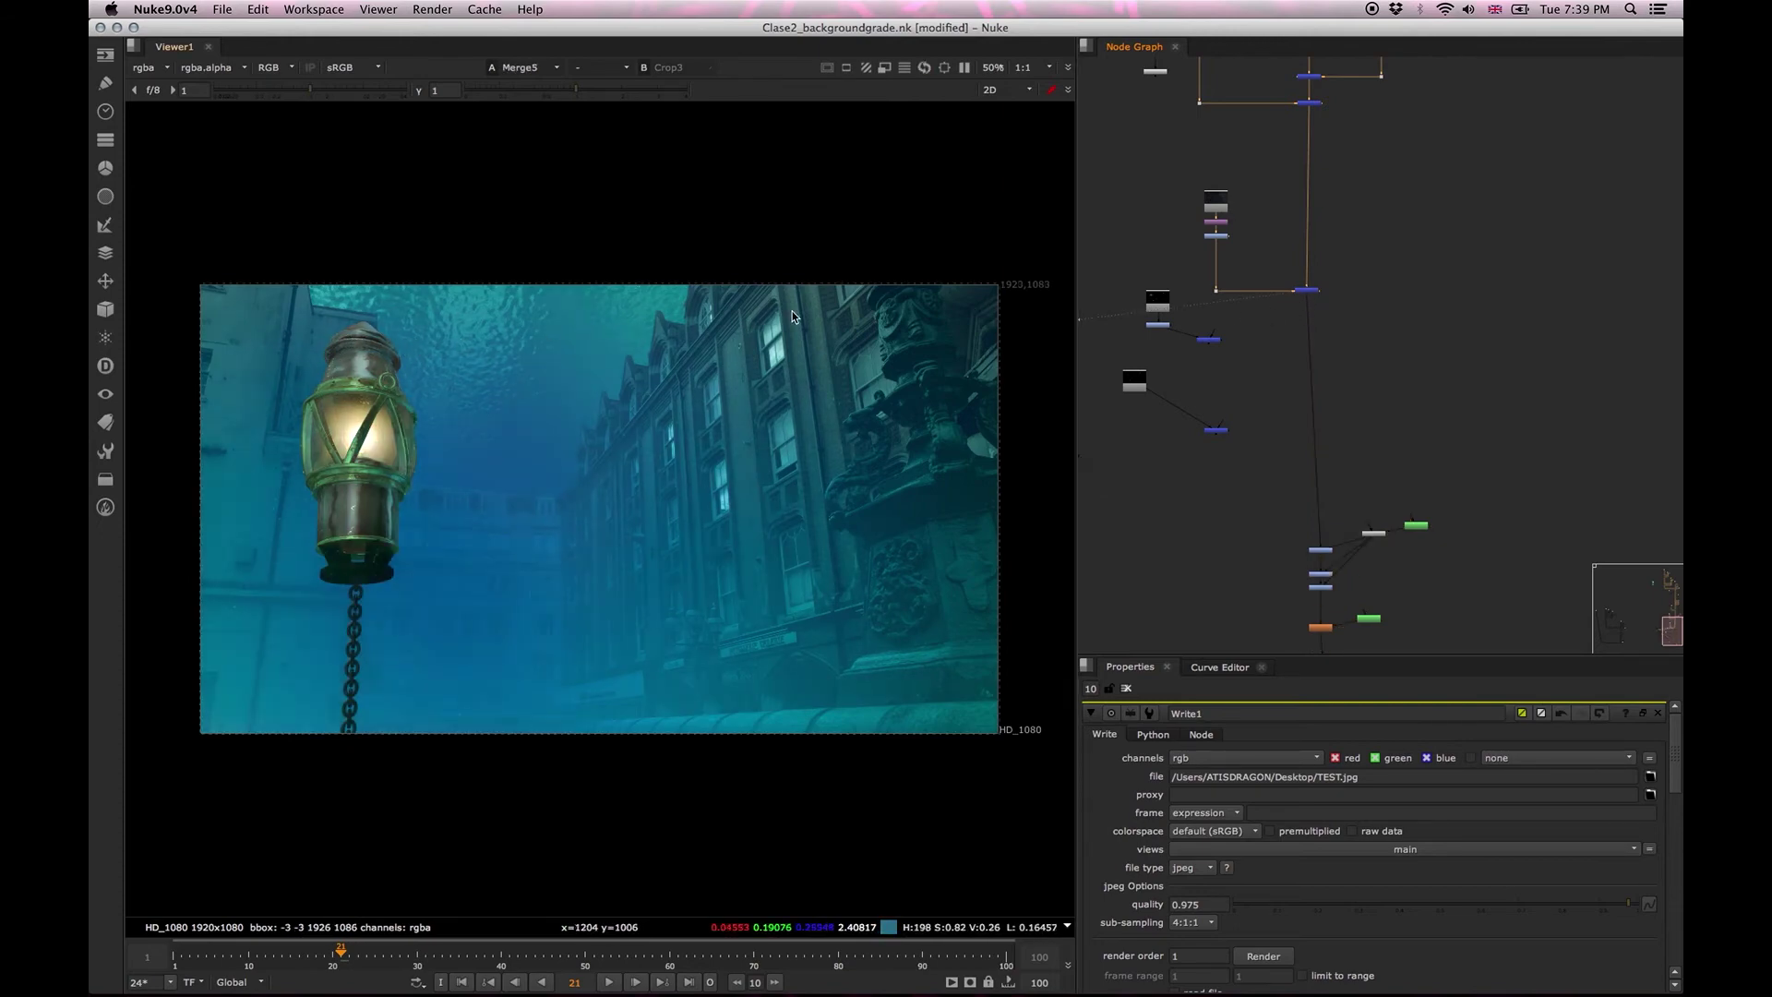
key("1")
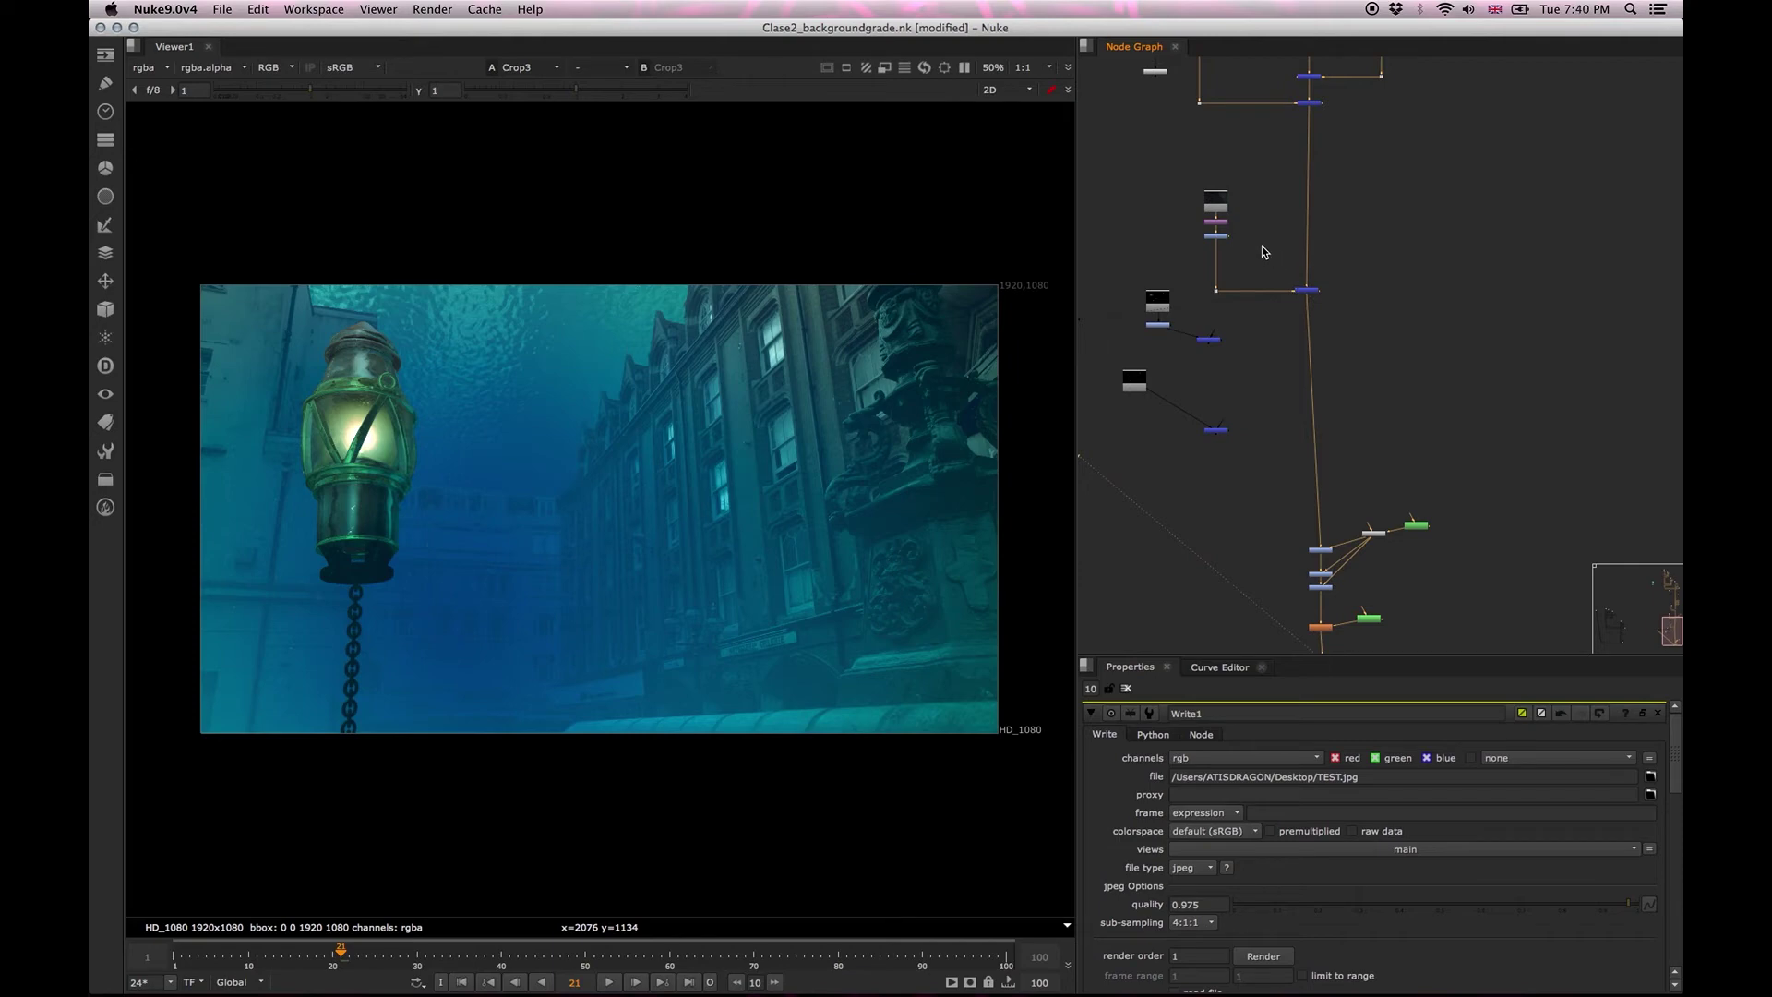
scroll(1262, 249, "up", 3)
scroll(1330, 276, "down", 2)
scroll(1318, 233, "down", 2)
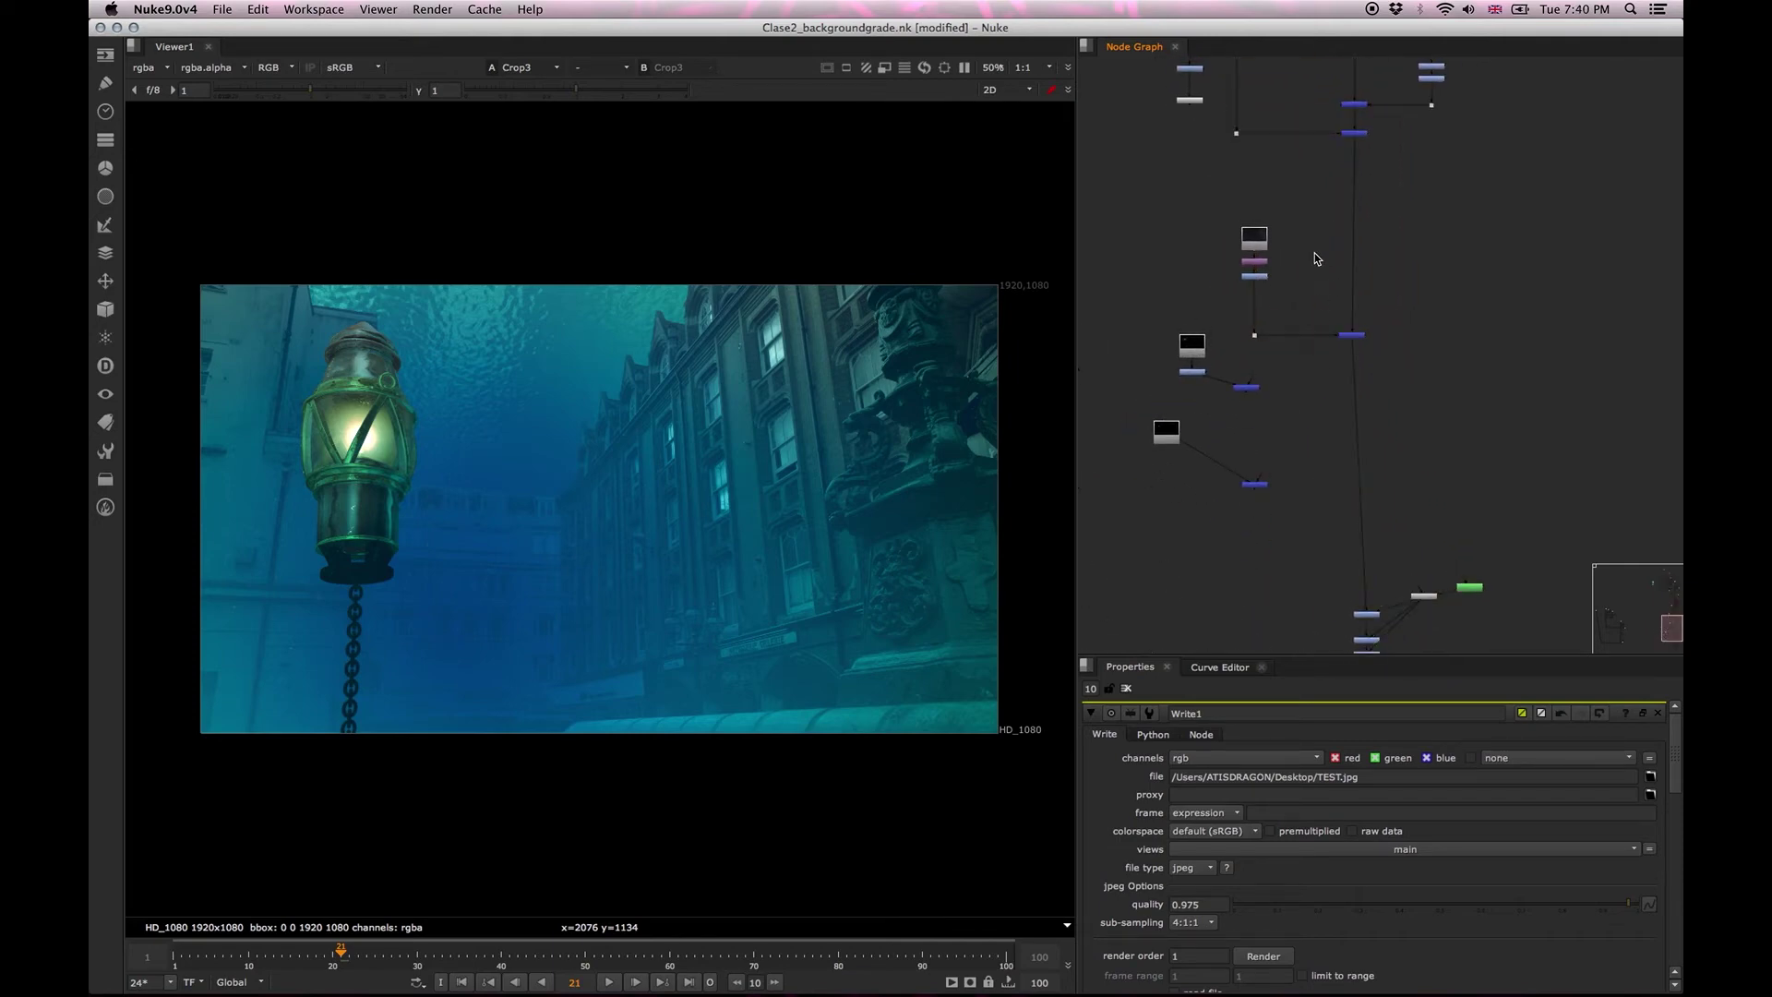
scroll(1324, 251, "up", 5)
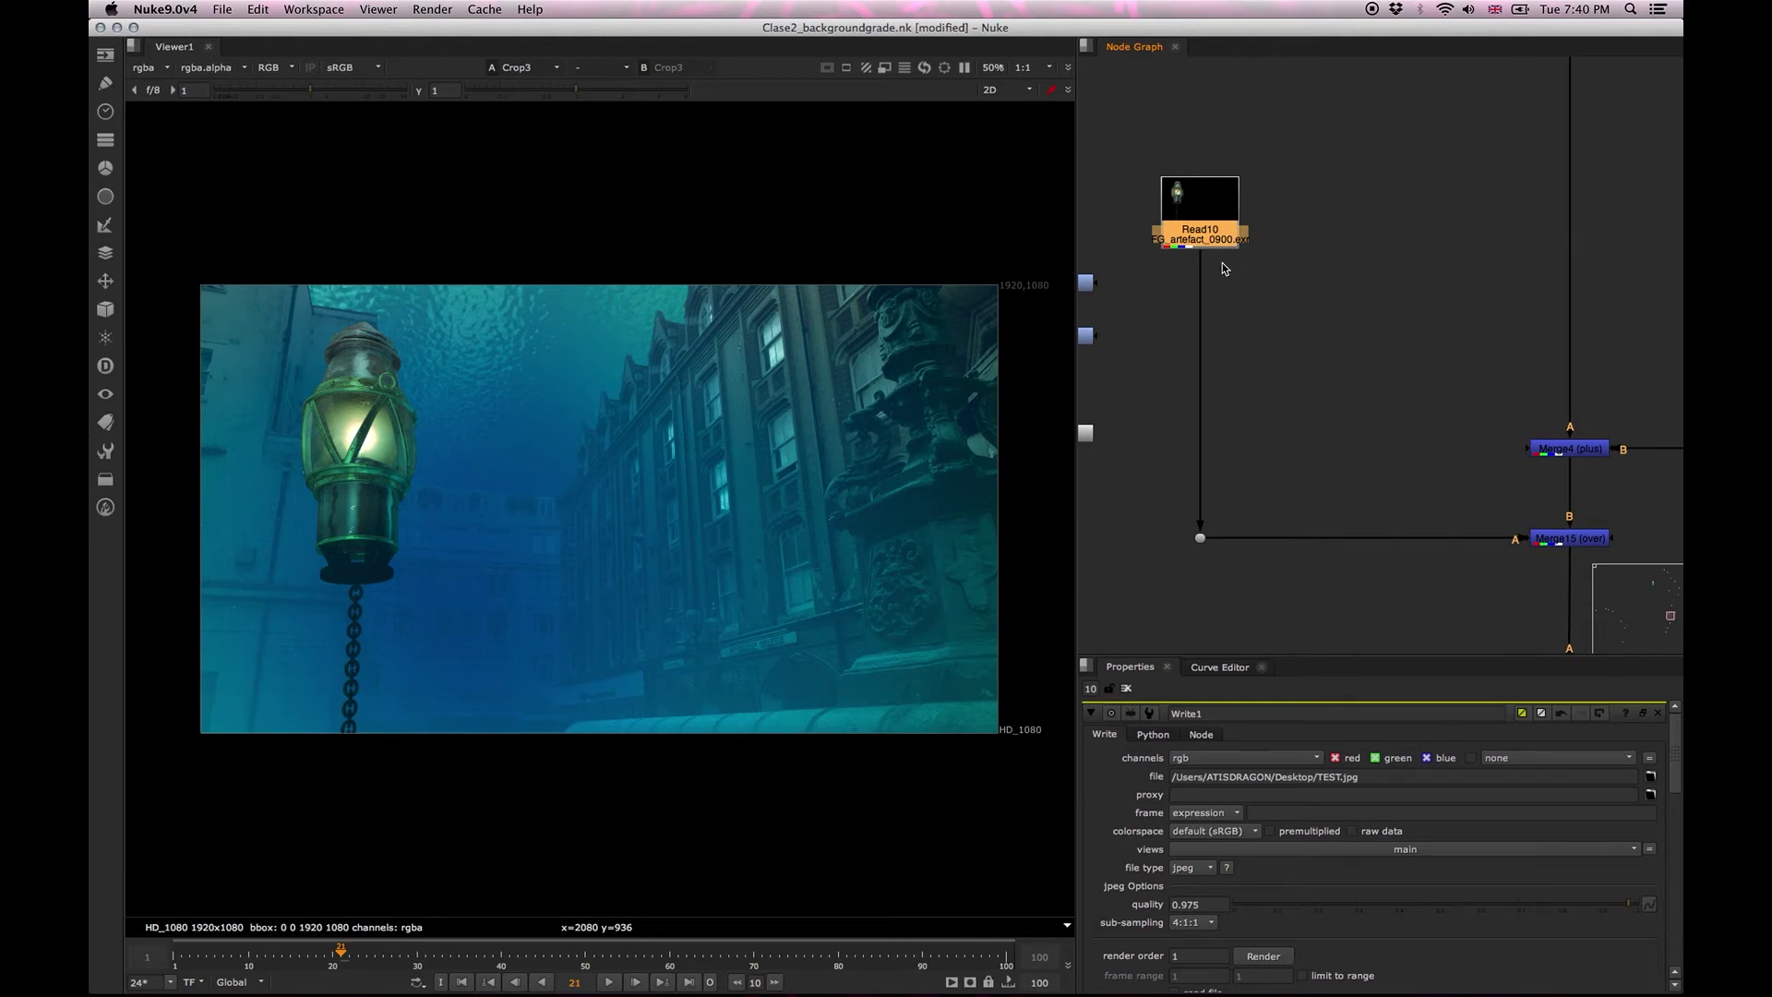
key("g")
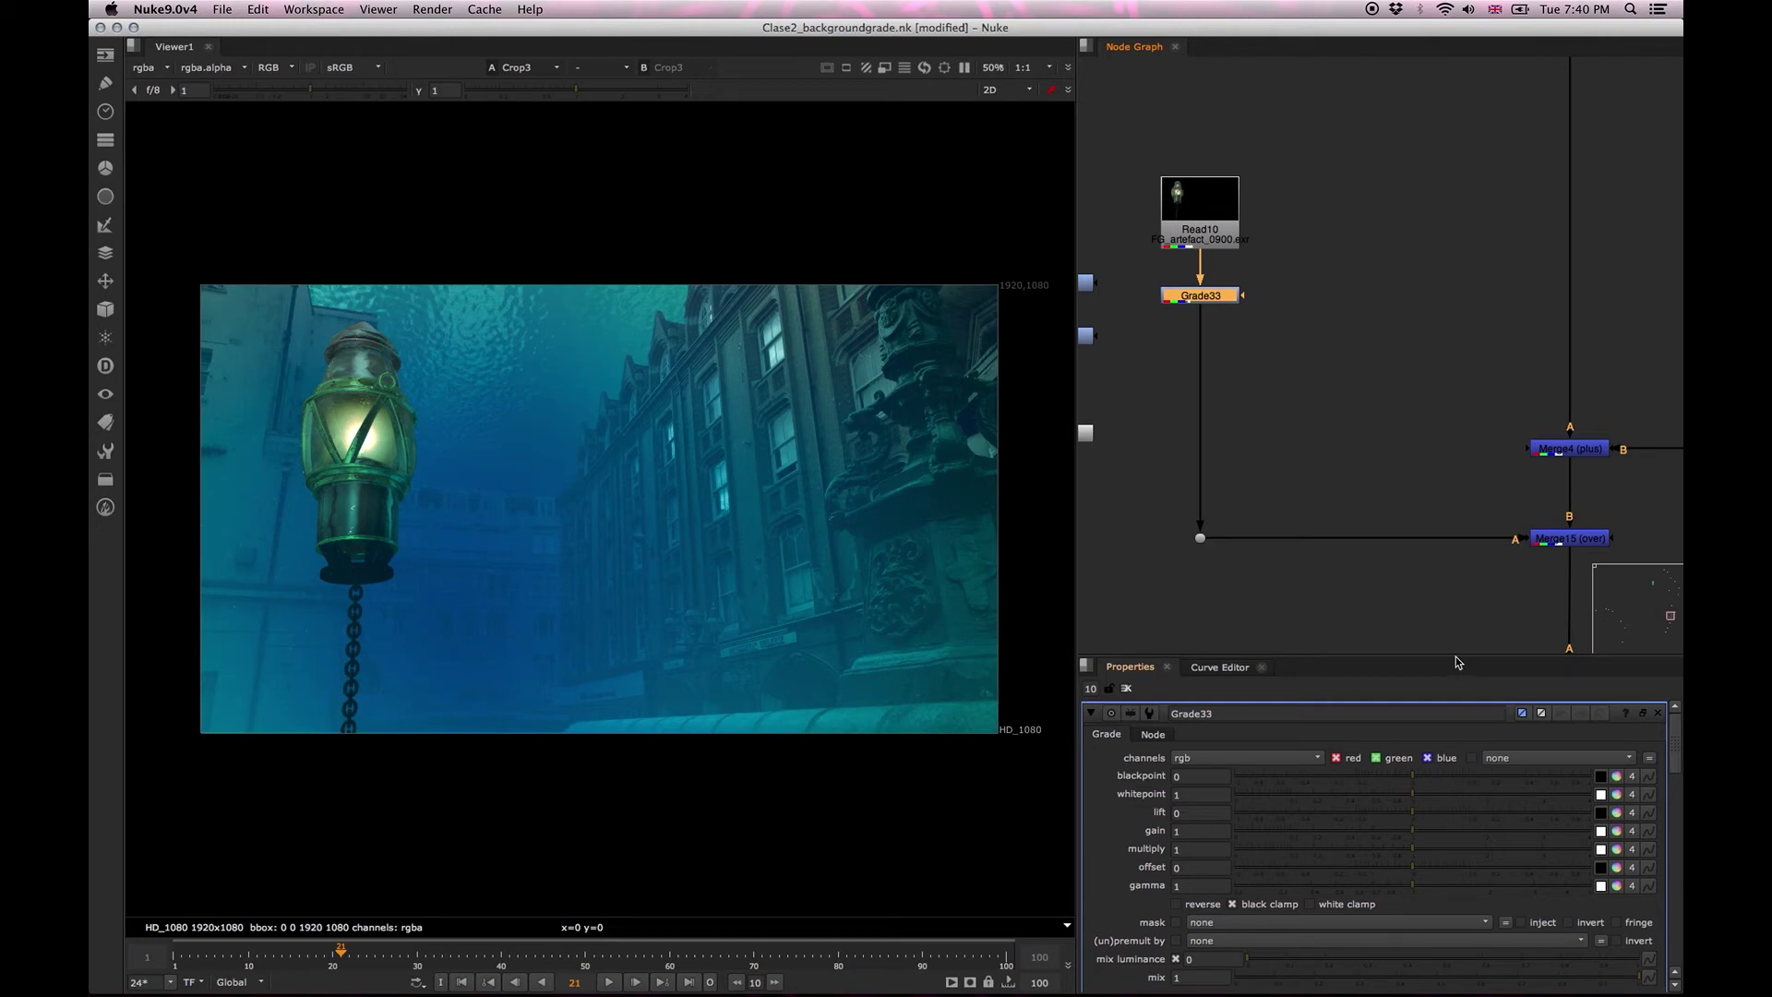
Split Grade33's lift per channel, raising blue slightly and pushing red below zero.
left_click_drag(1451, 657, 1450, 524)
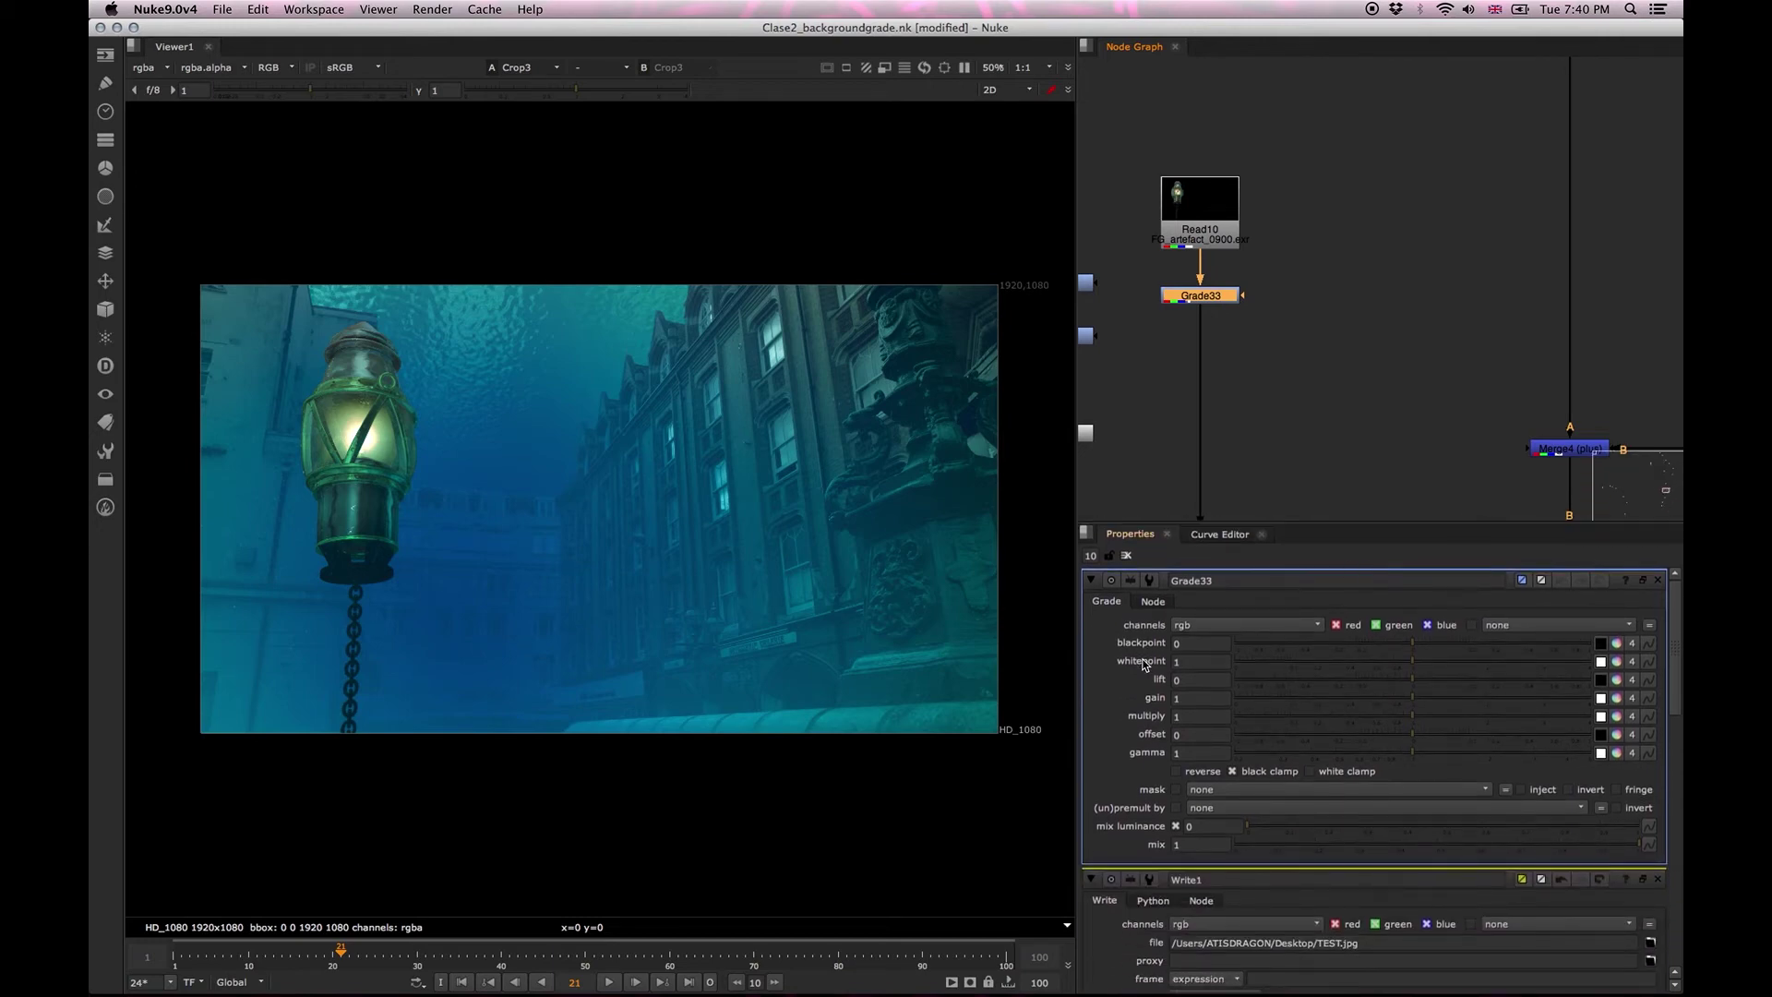
left_click(1616, 681)
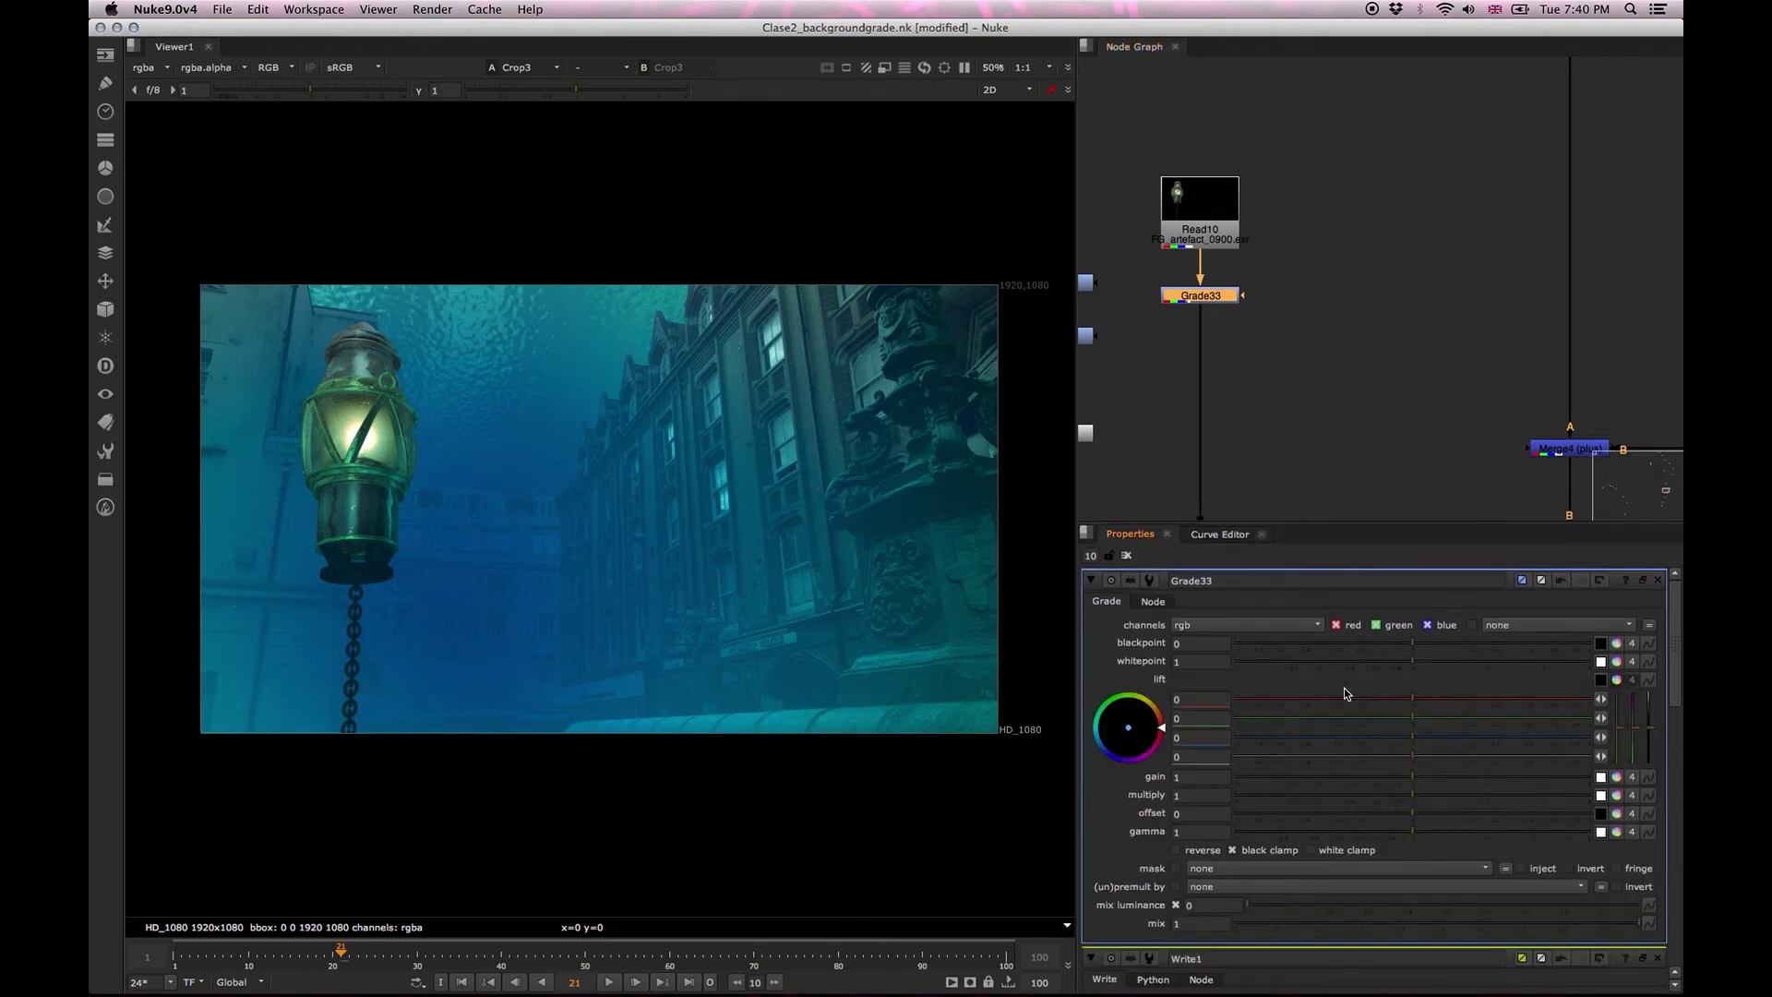
left_click_drag(1422, 740, 1417, 743)
left_click_drag(1426, 744, 1386, 701)
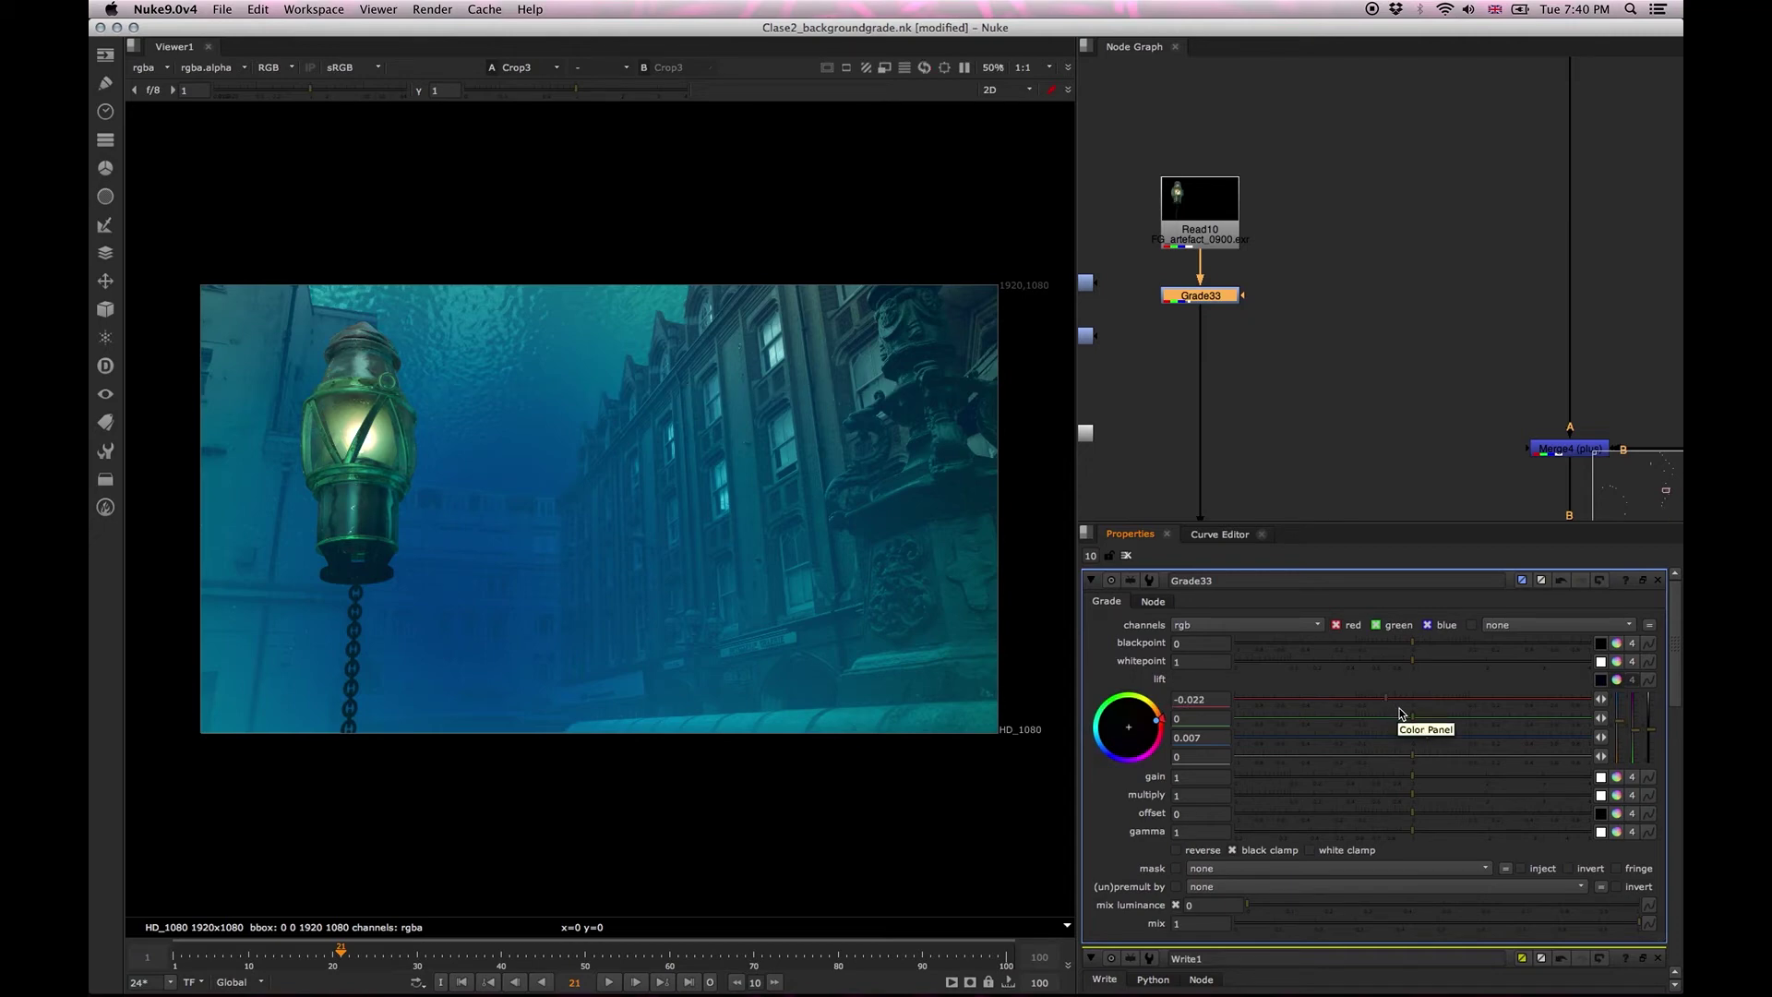
left_click_drag(1392, 707, 1358, 699)
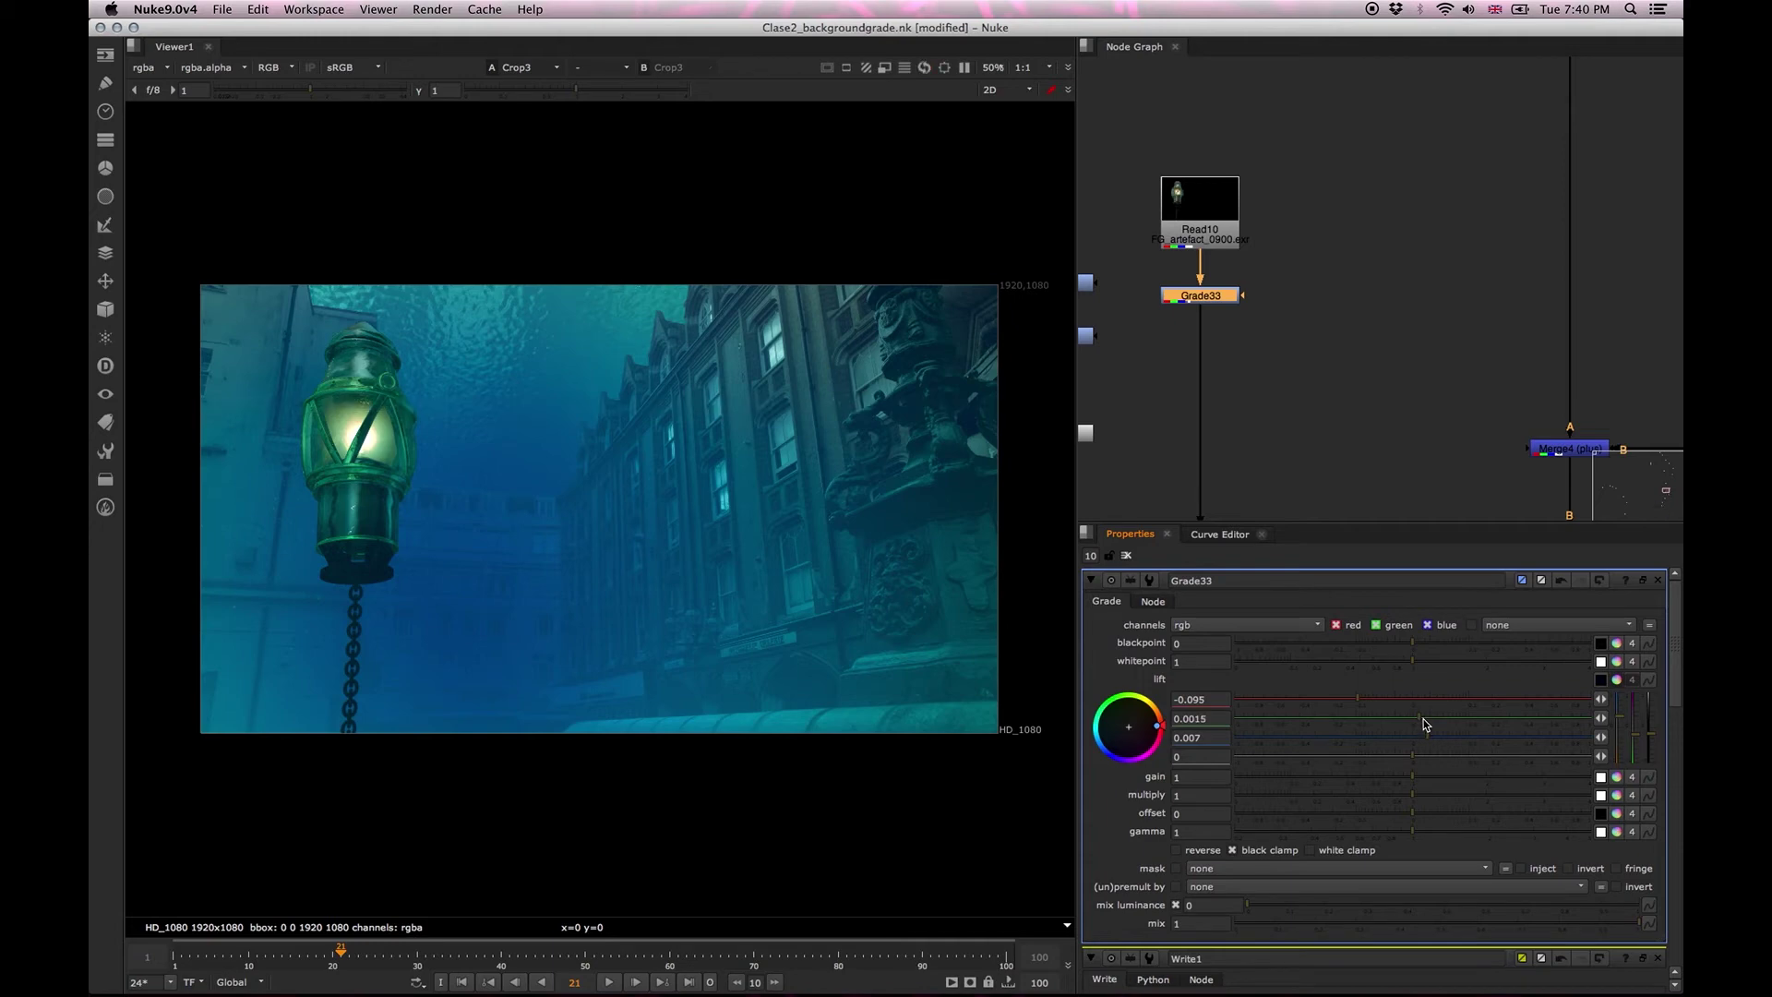
Set Grade33's per-channel gain to 0.74 red, 1.07 green and 1.18 blue.
left_click(1615, 778)
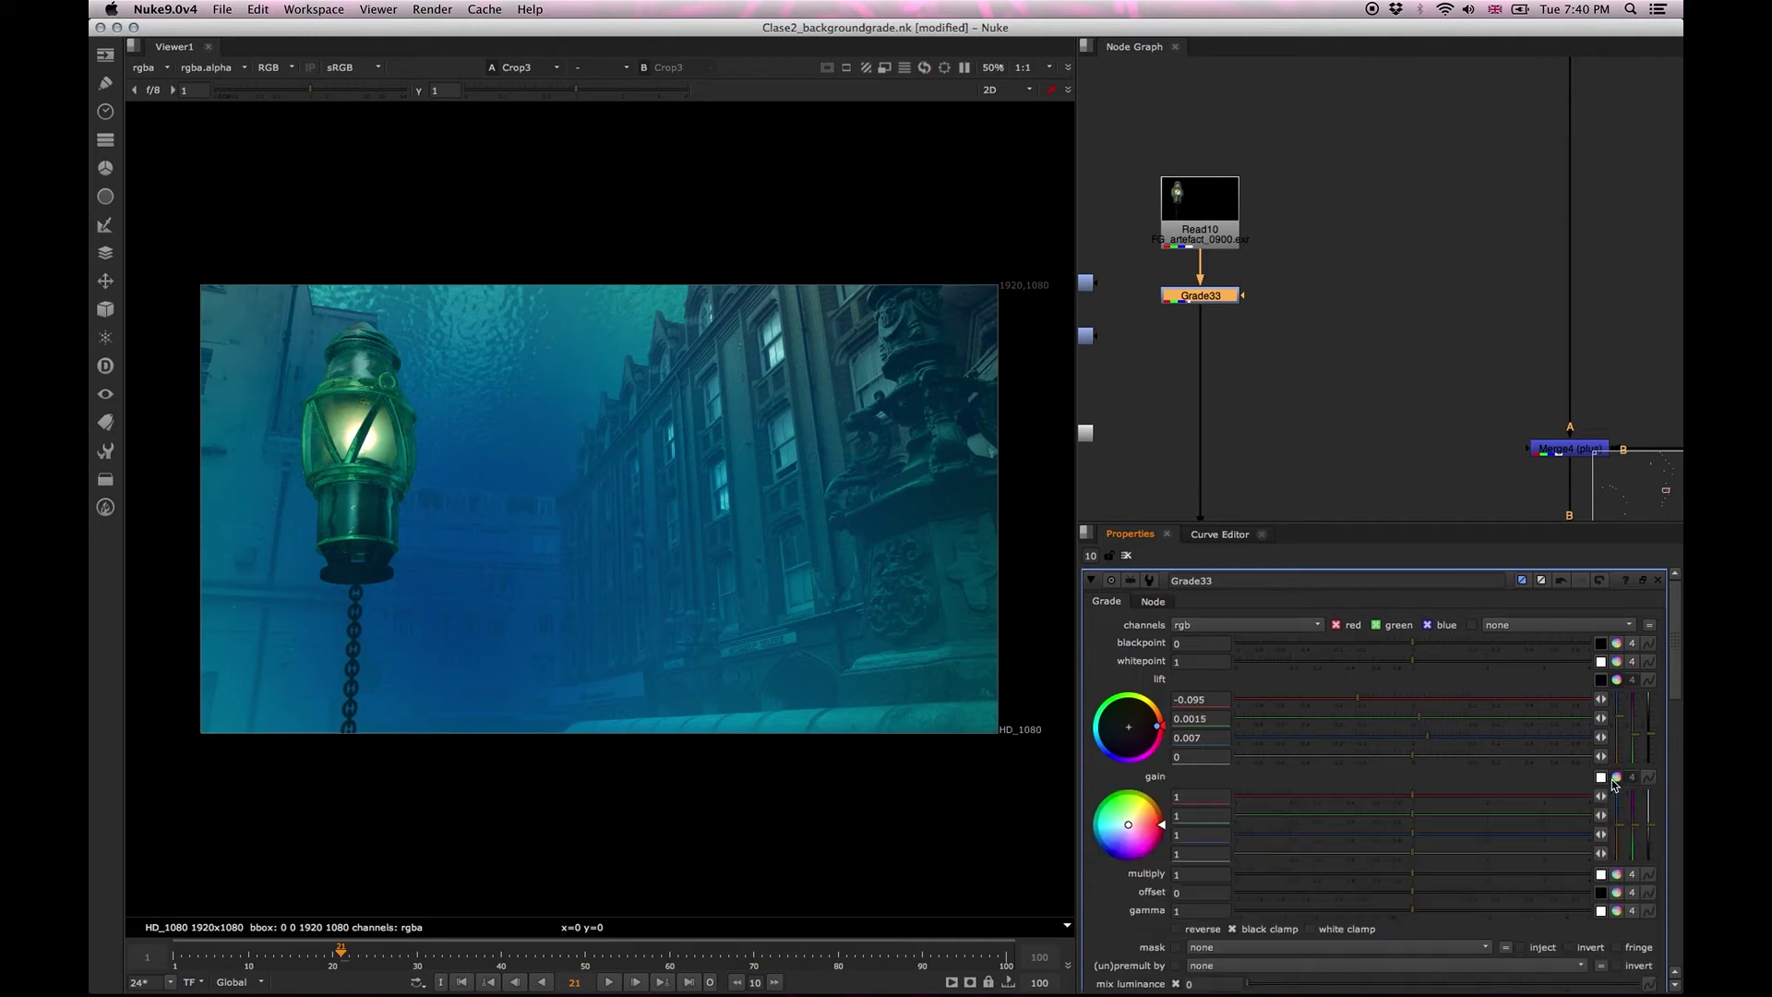
left_click_drag(1417, 838, 1423, 840)
left_click(1418, 819)
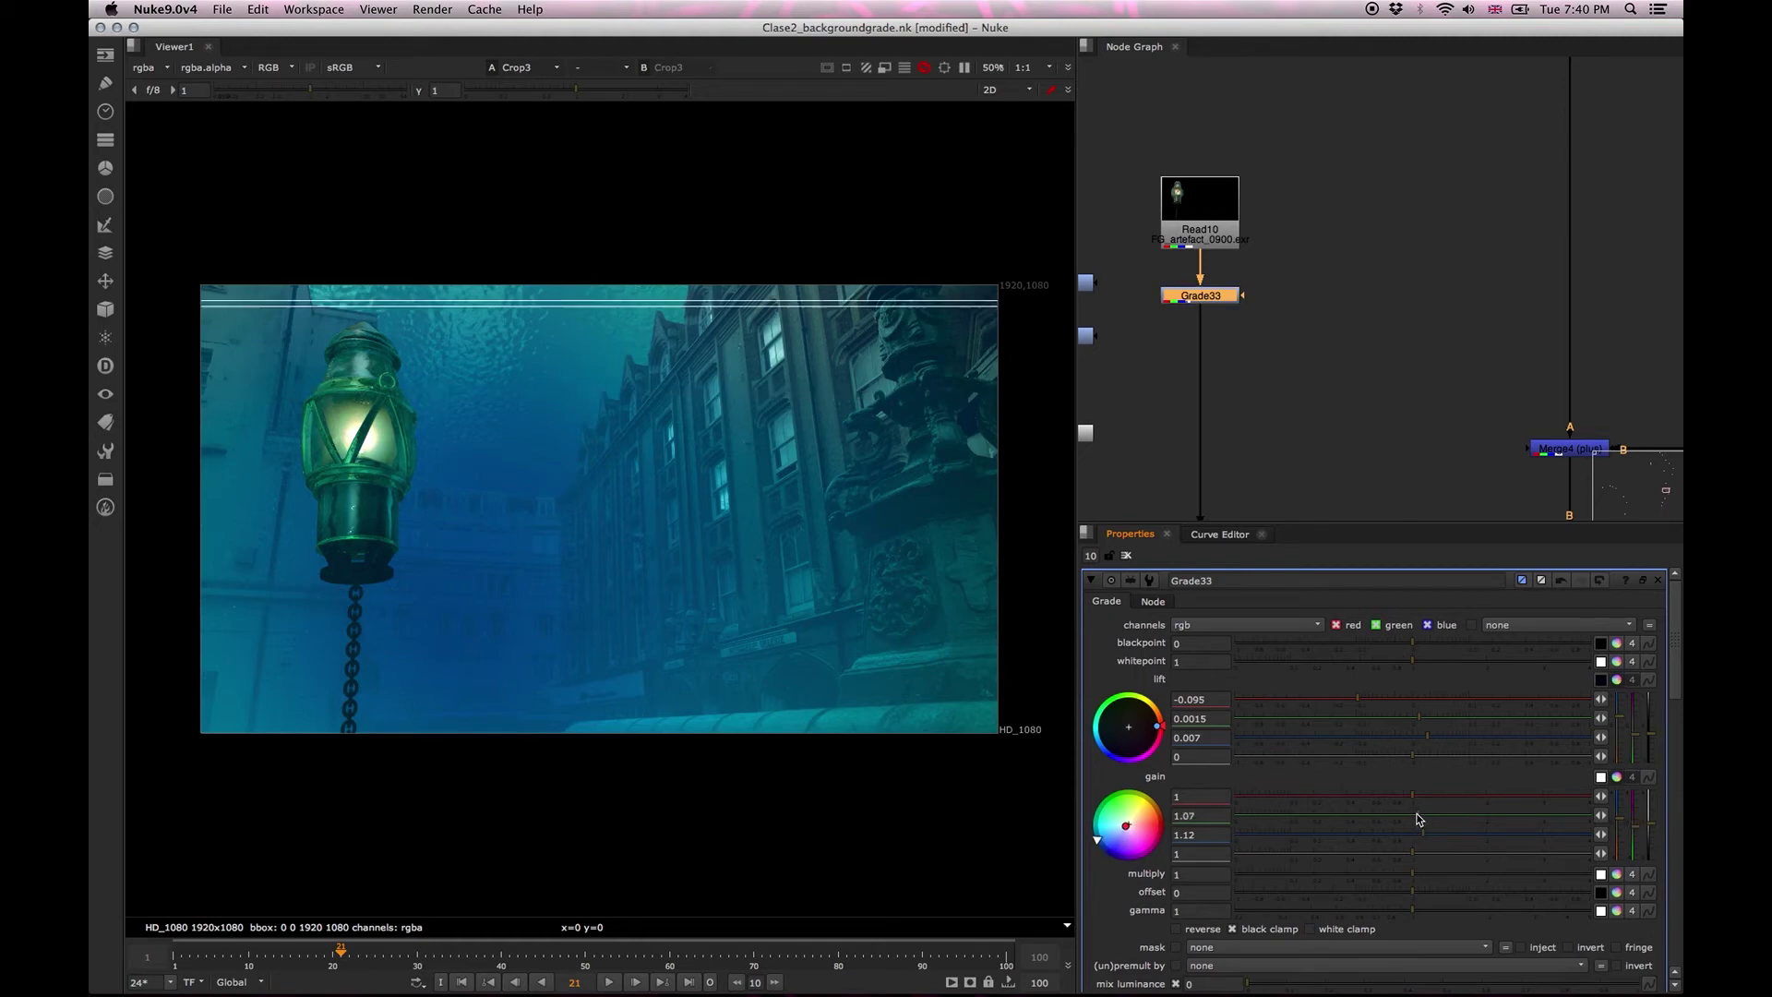
left_click_drag(1404, 801, 1389, 801)
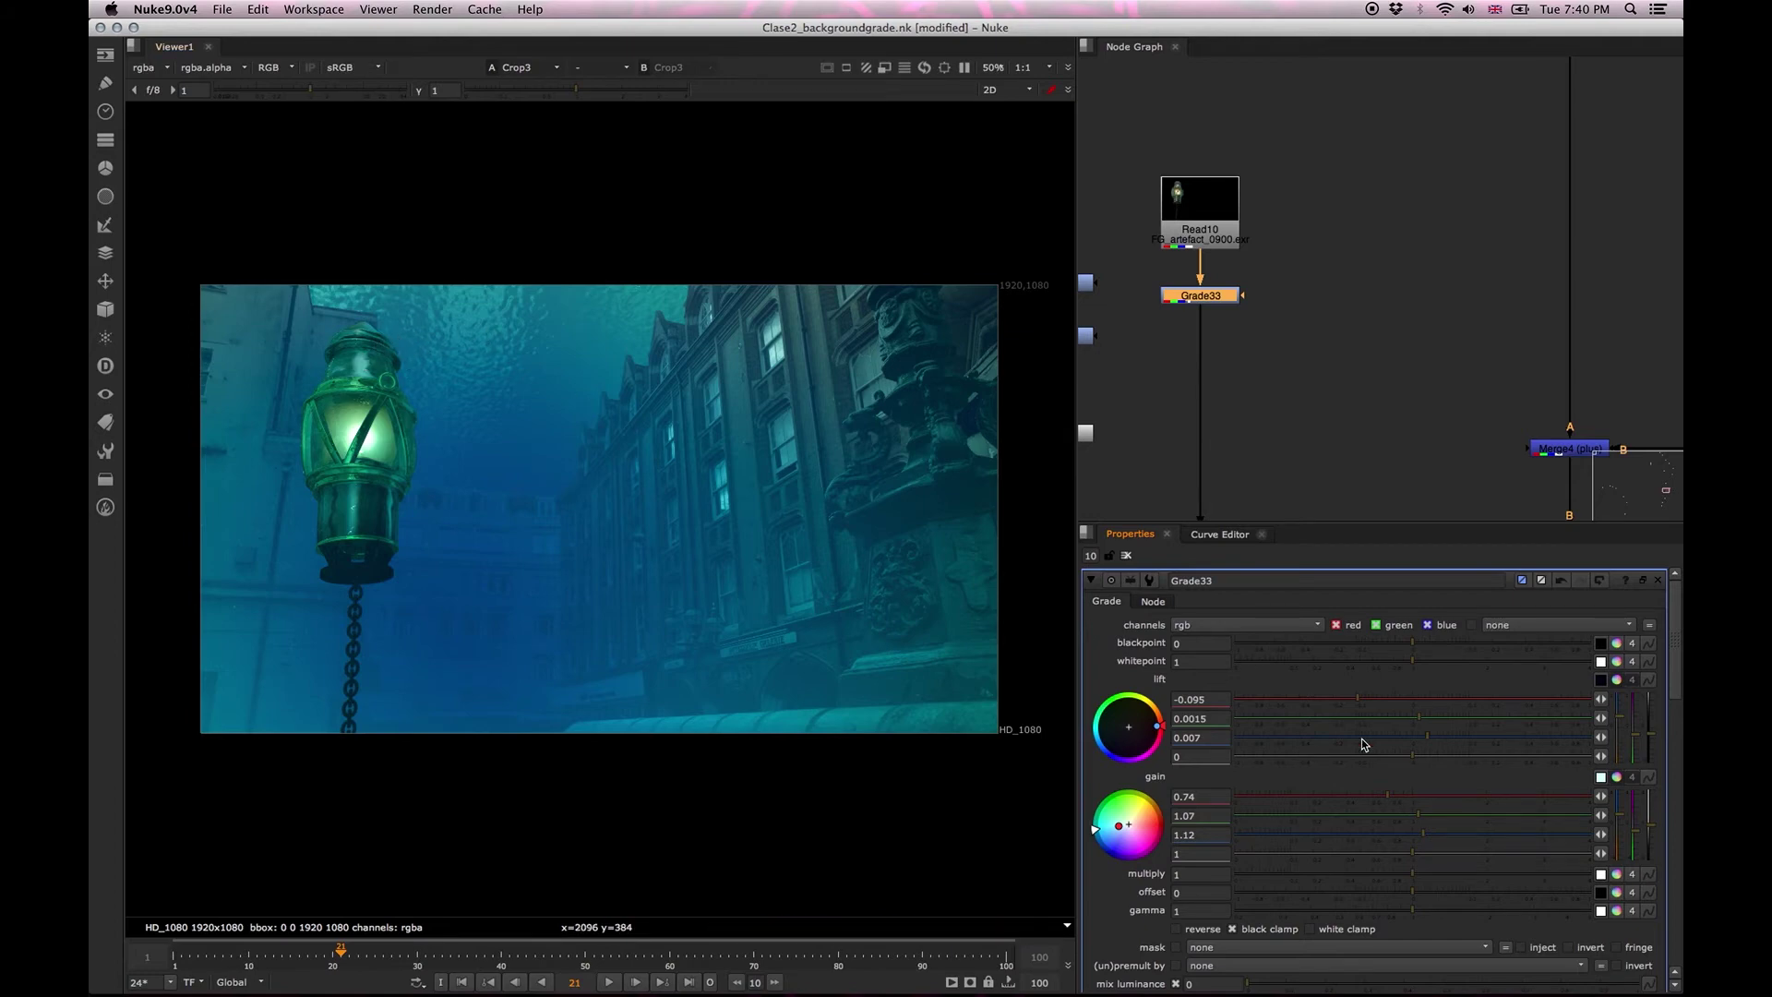
left_click_drag(1426, 840, 1428, 838)
Raise Grade33's blue gamma to 2.4 to tint the lantern blue.
scroll(1675, 685, "down", 3)
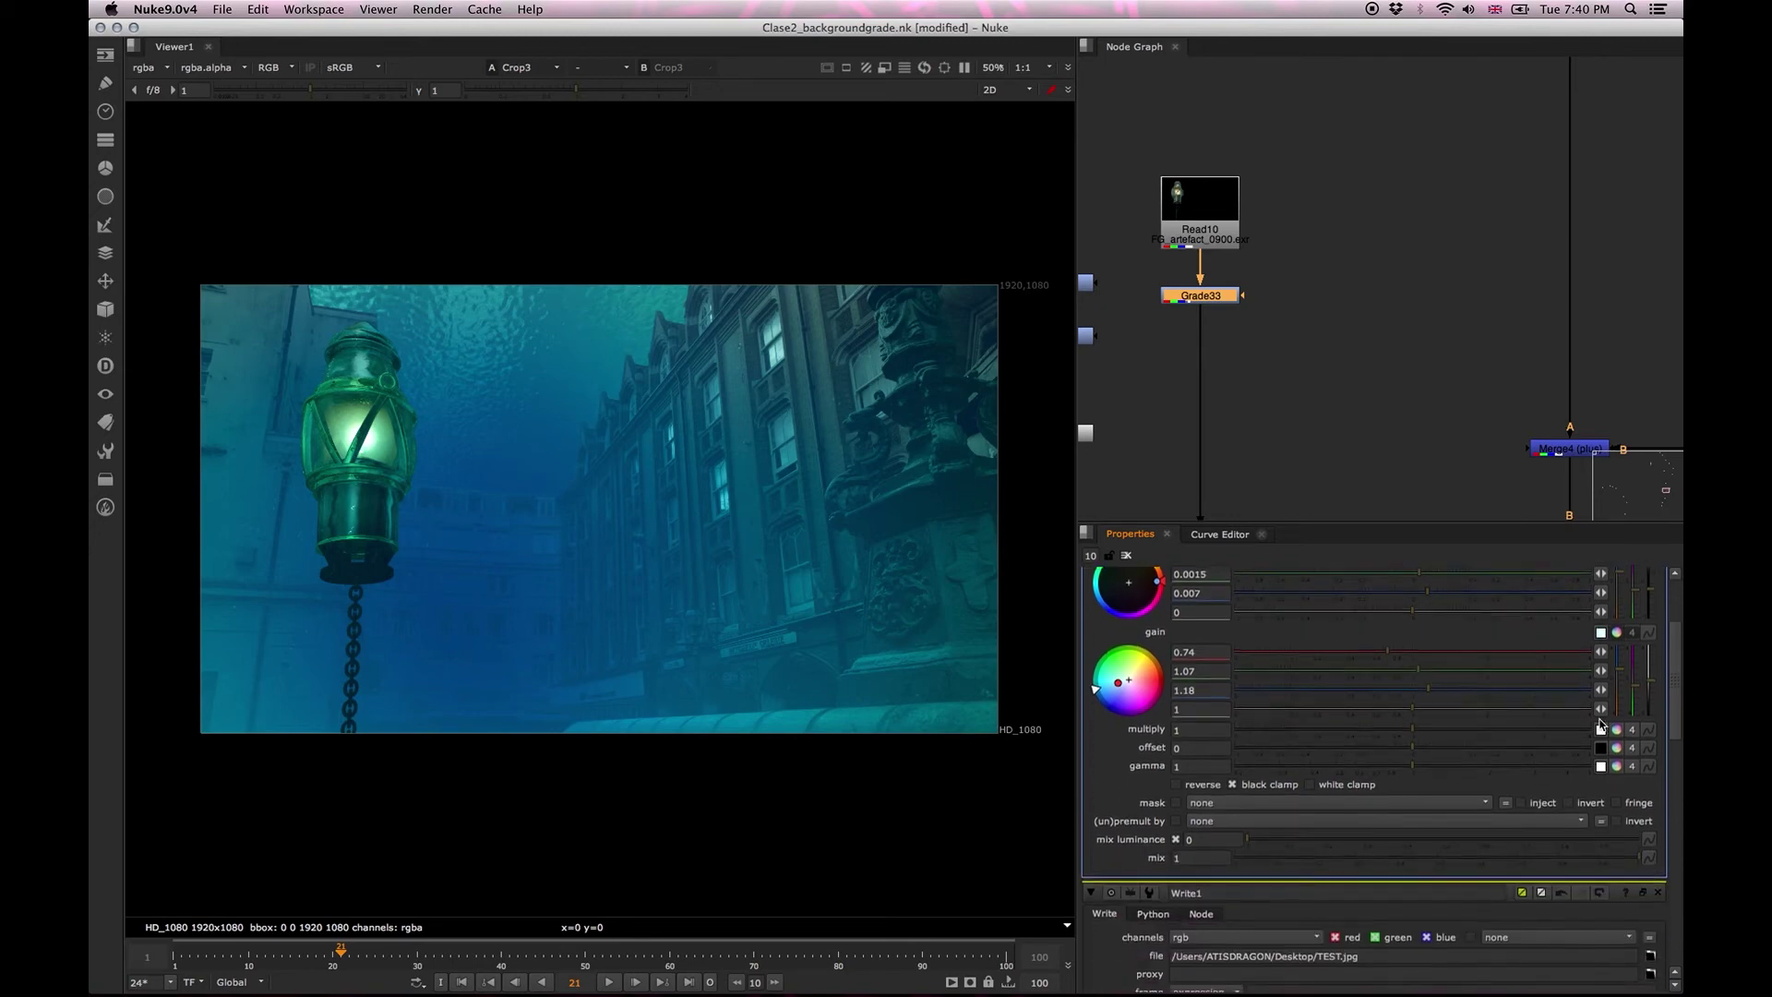
left_click(1618, 765)
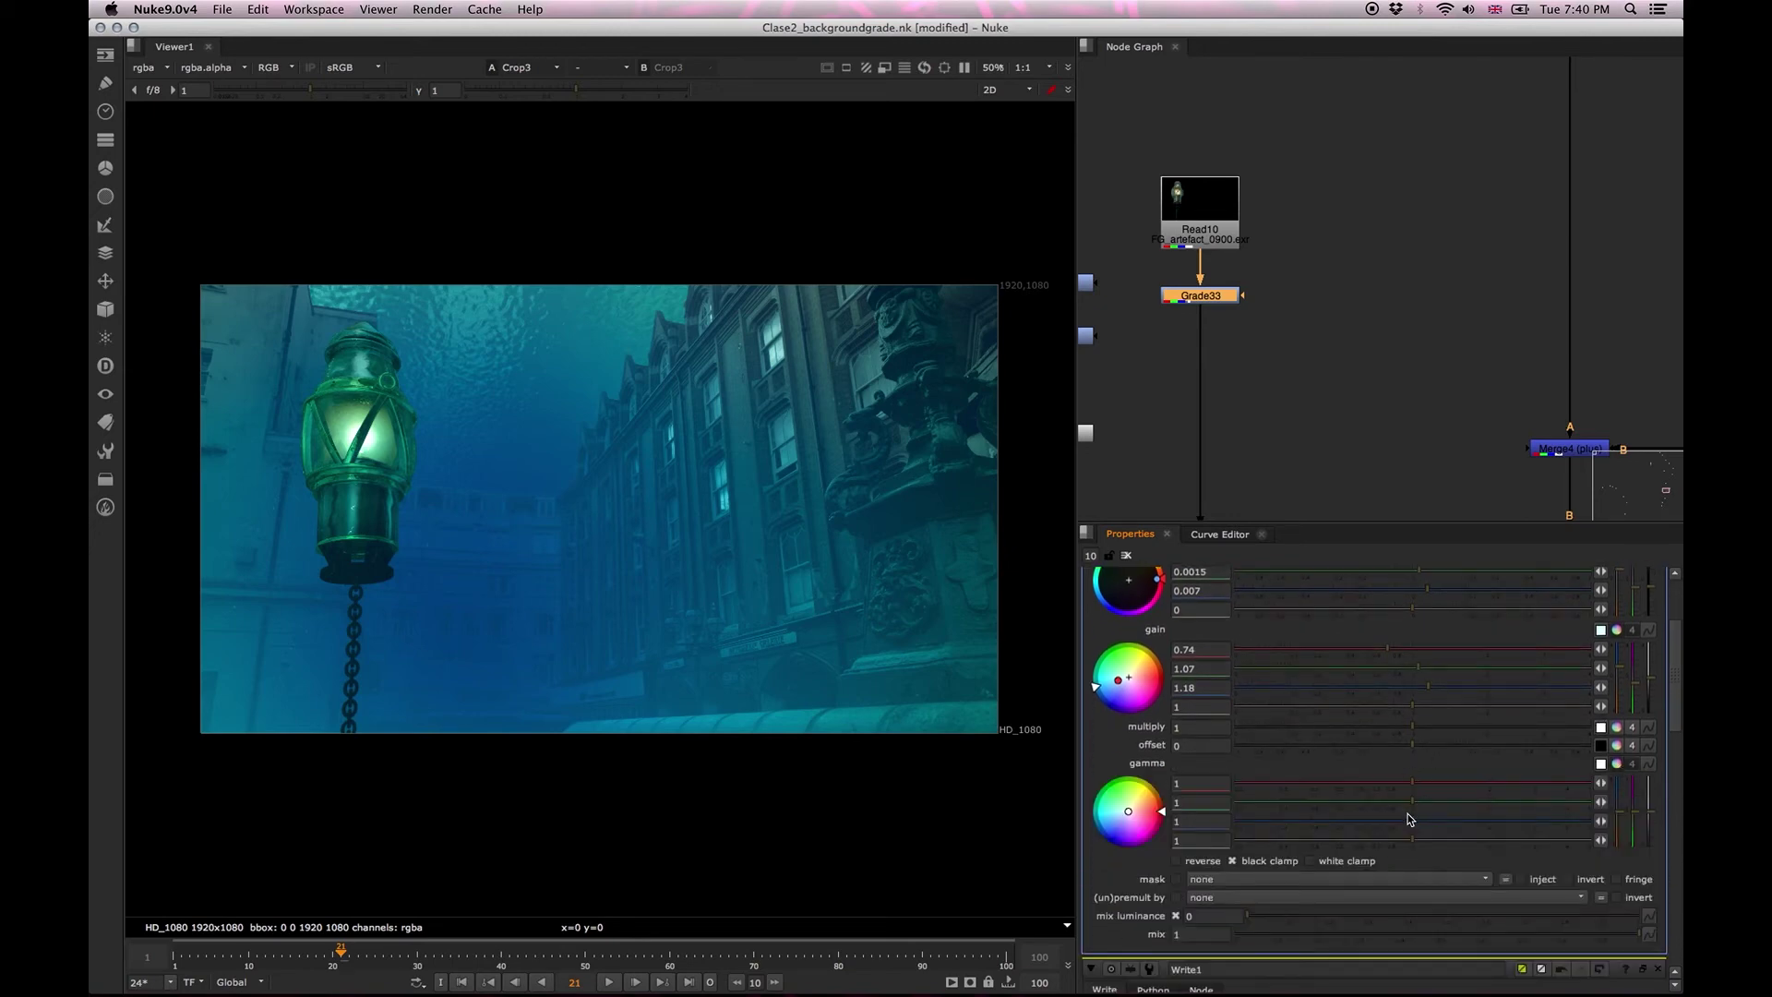
left_click_drag(1412, 822, 1418, 825)
mouse_move(1426, 823)
left_mouse_down()
mouse_move(1483, 828)
mouse_move(1455, 824)
left_mouse_up()
left_click_drag(1434, 825, 1445, 827)
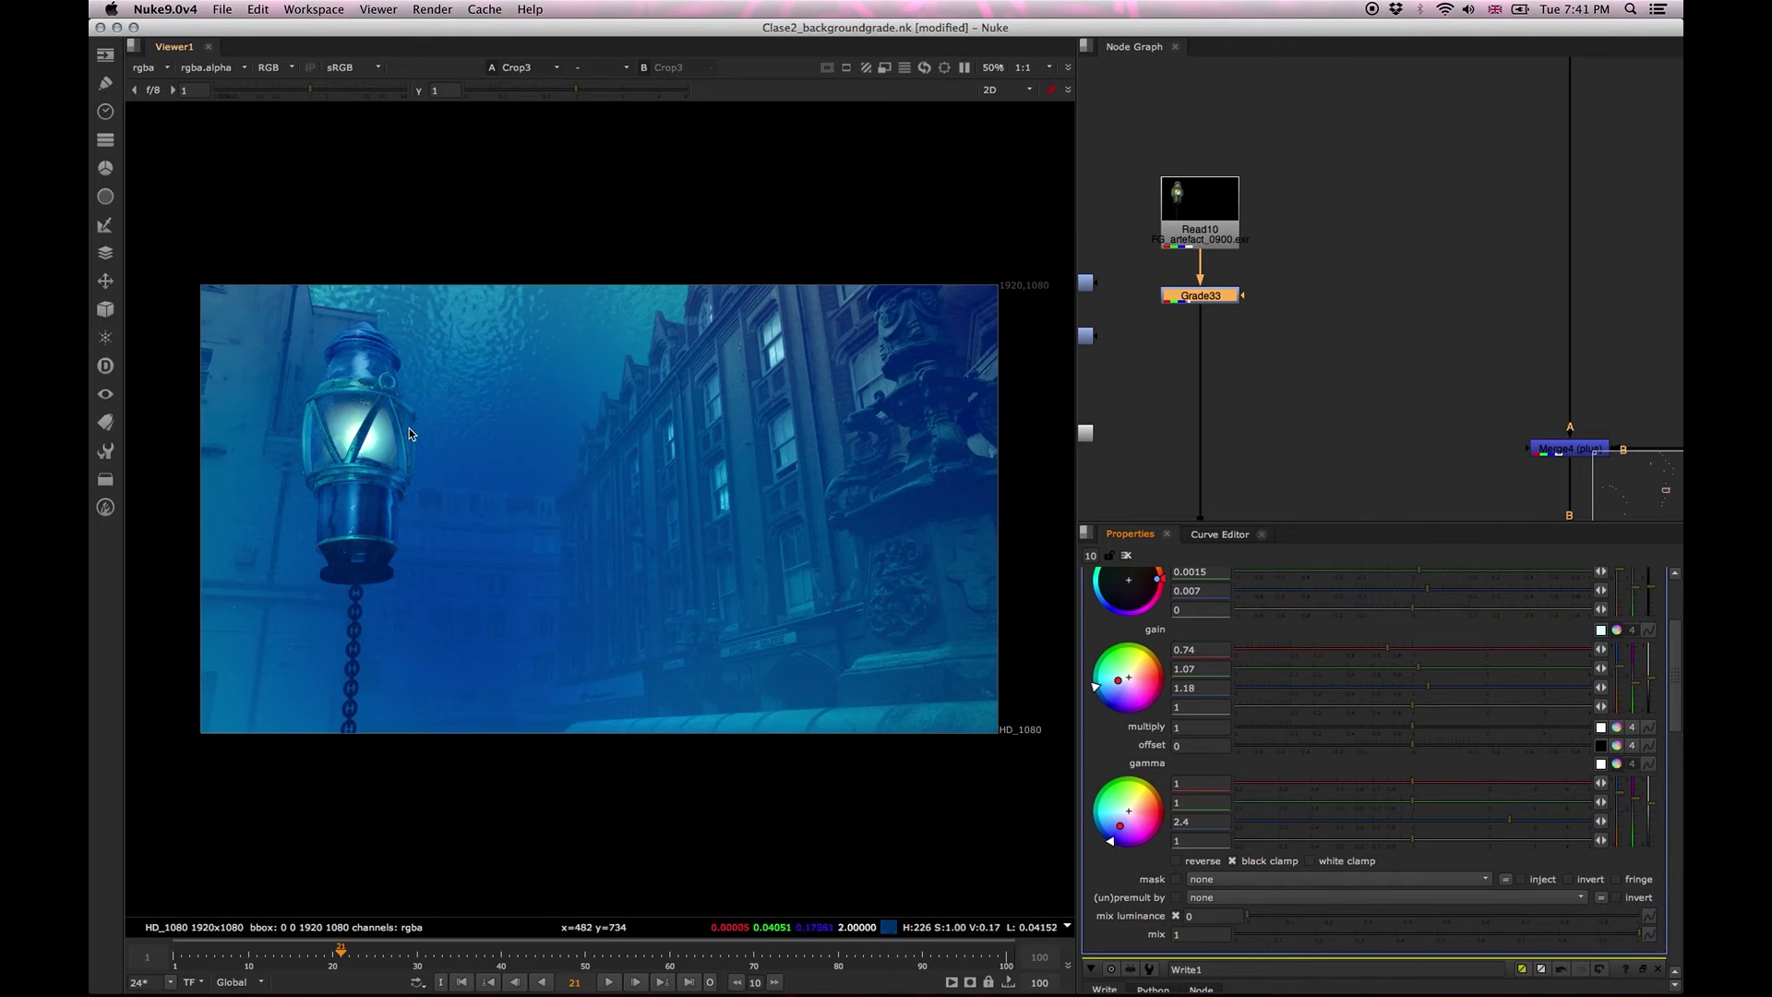
left_click_drag(1208, 304, 1209, 295)
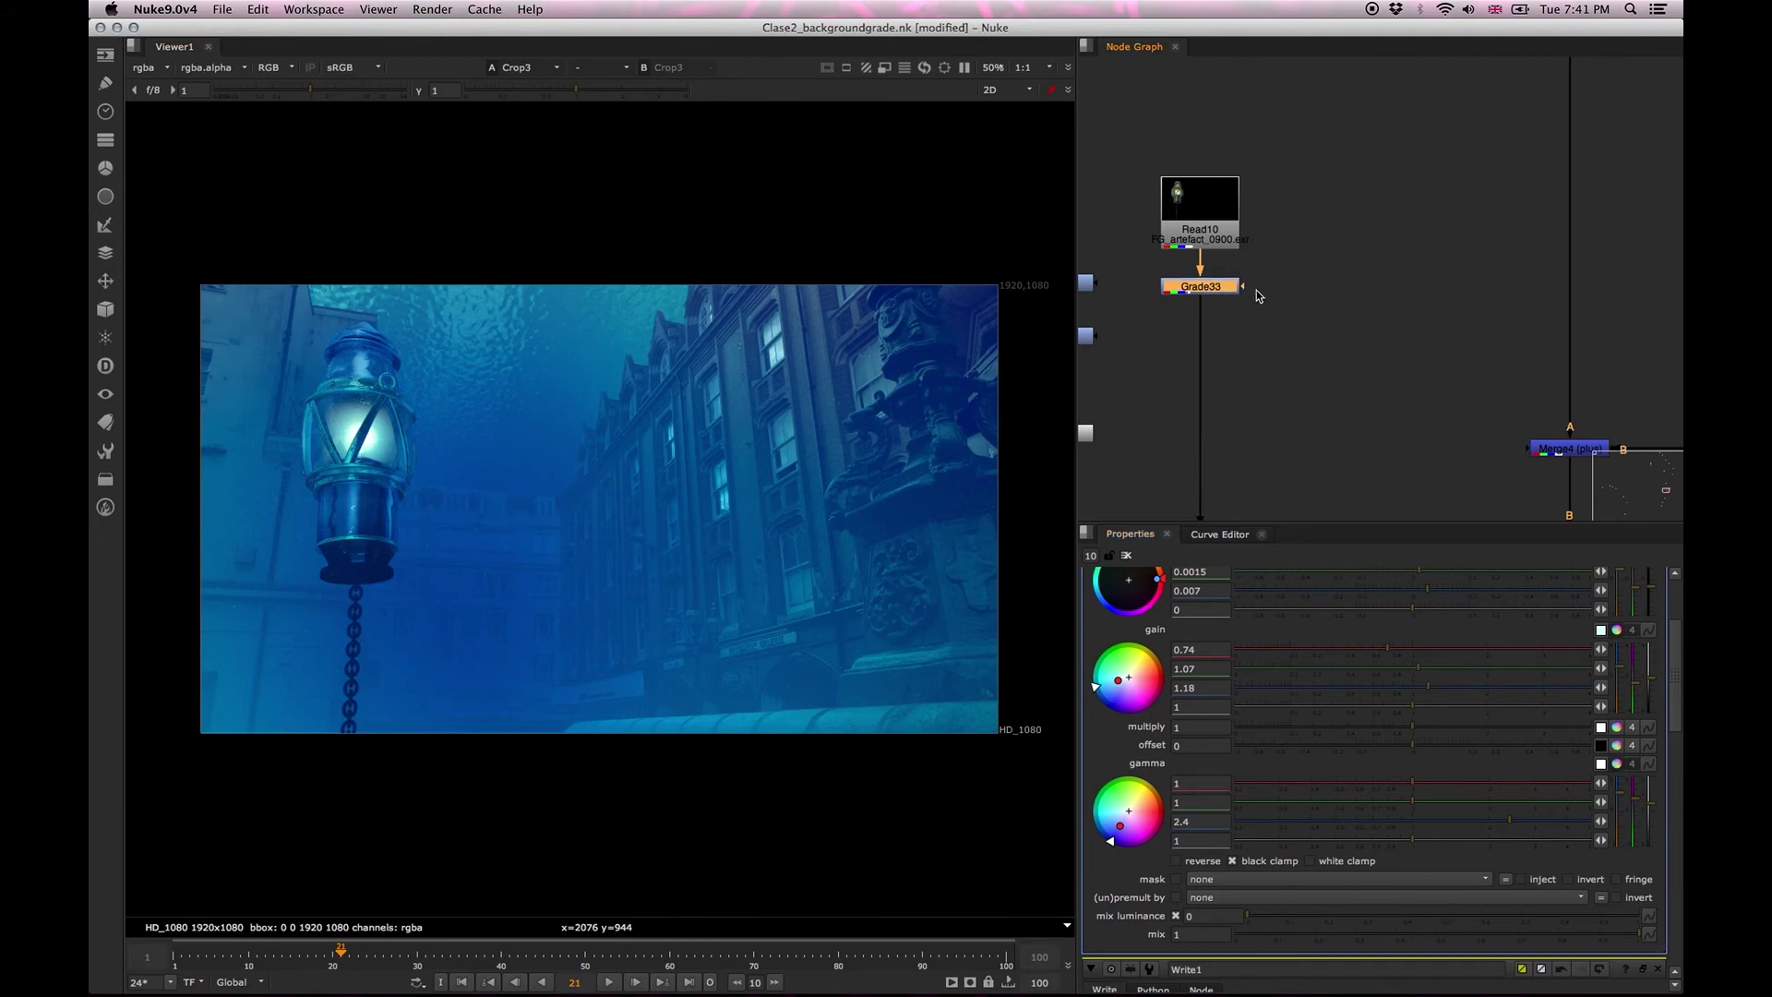
Insert a Premult3 node under Grade33 through the premult node search.
key("Tab")
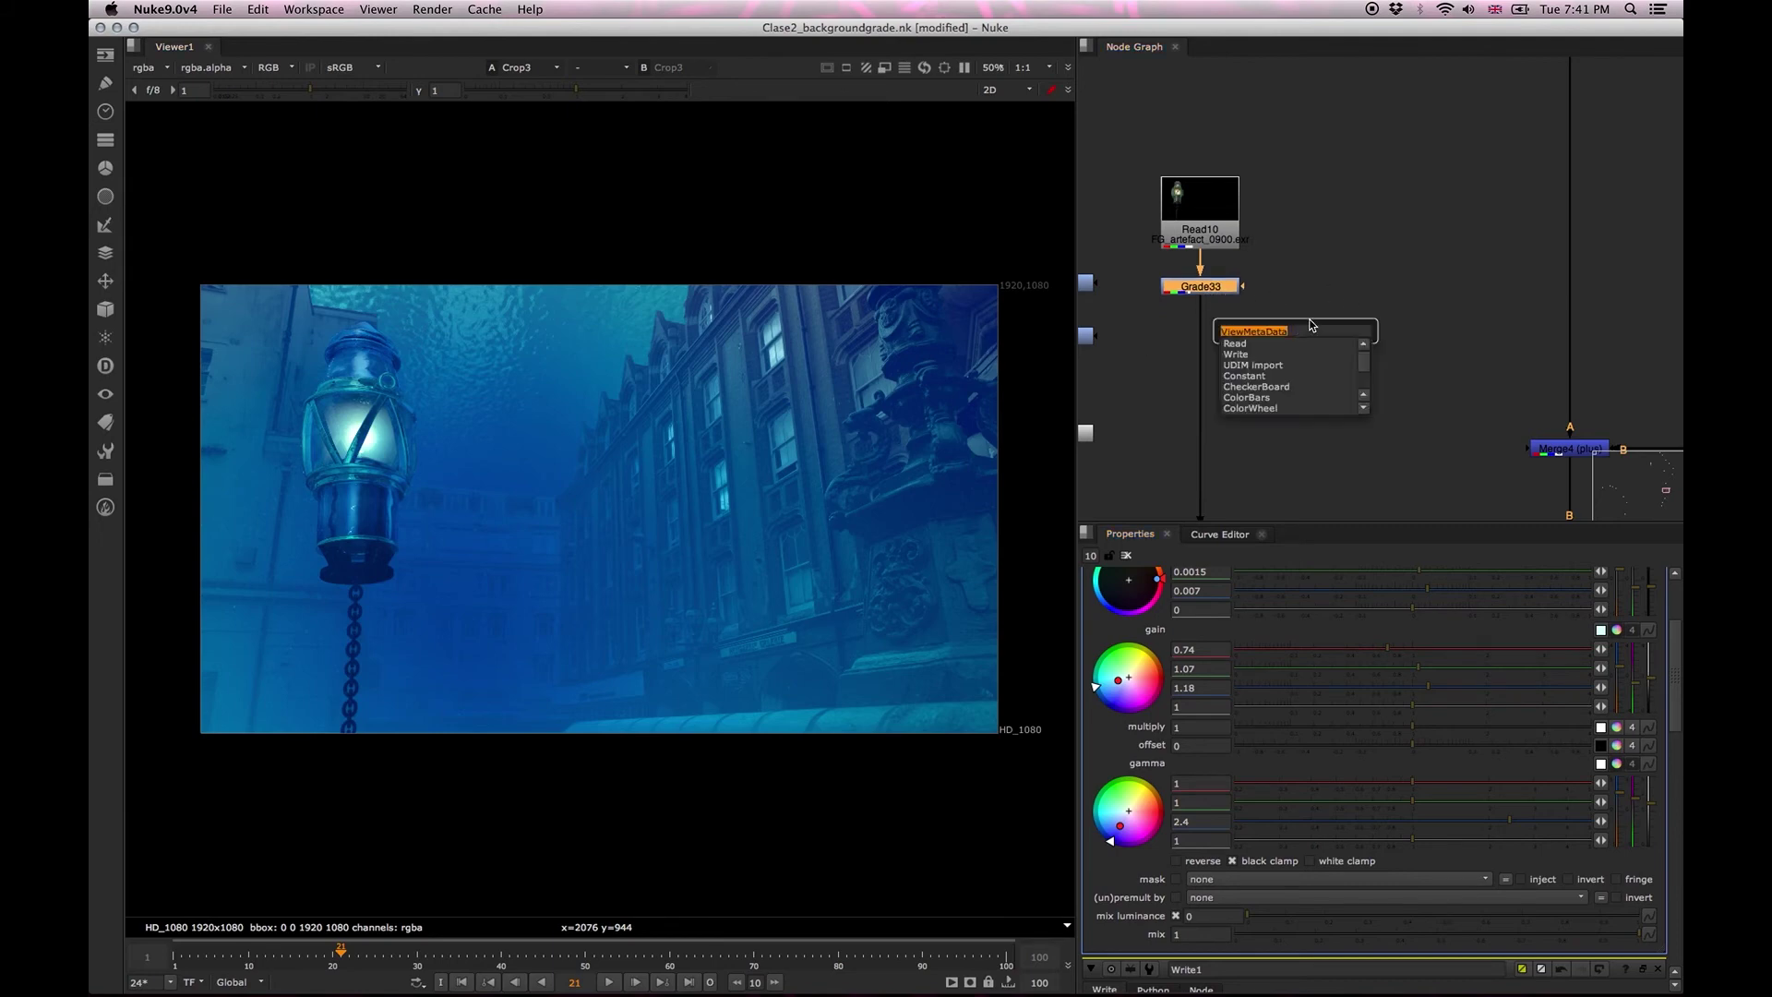
type("ore")
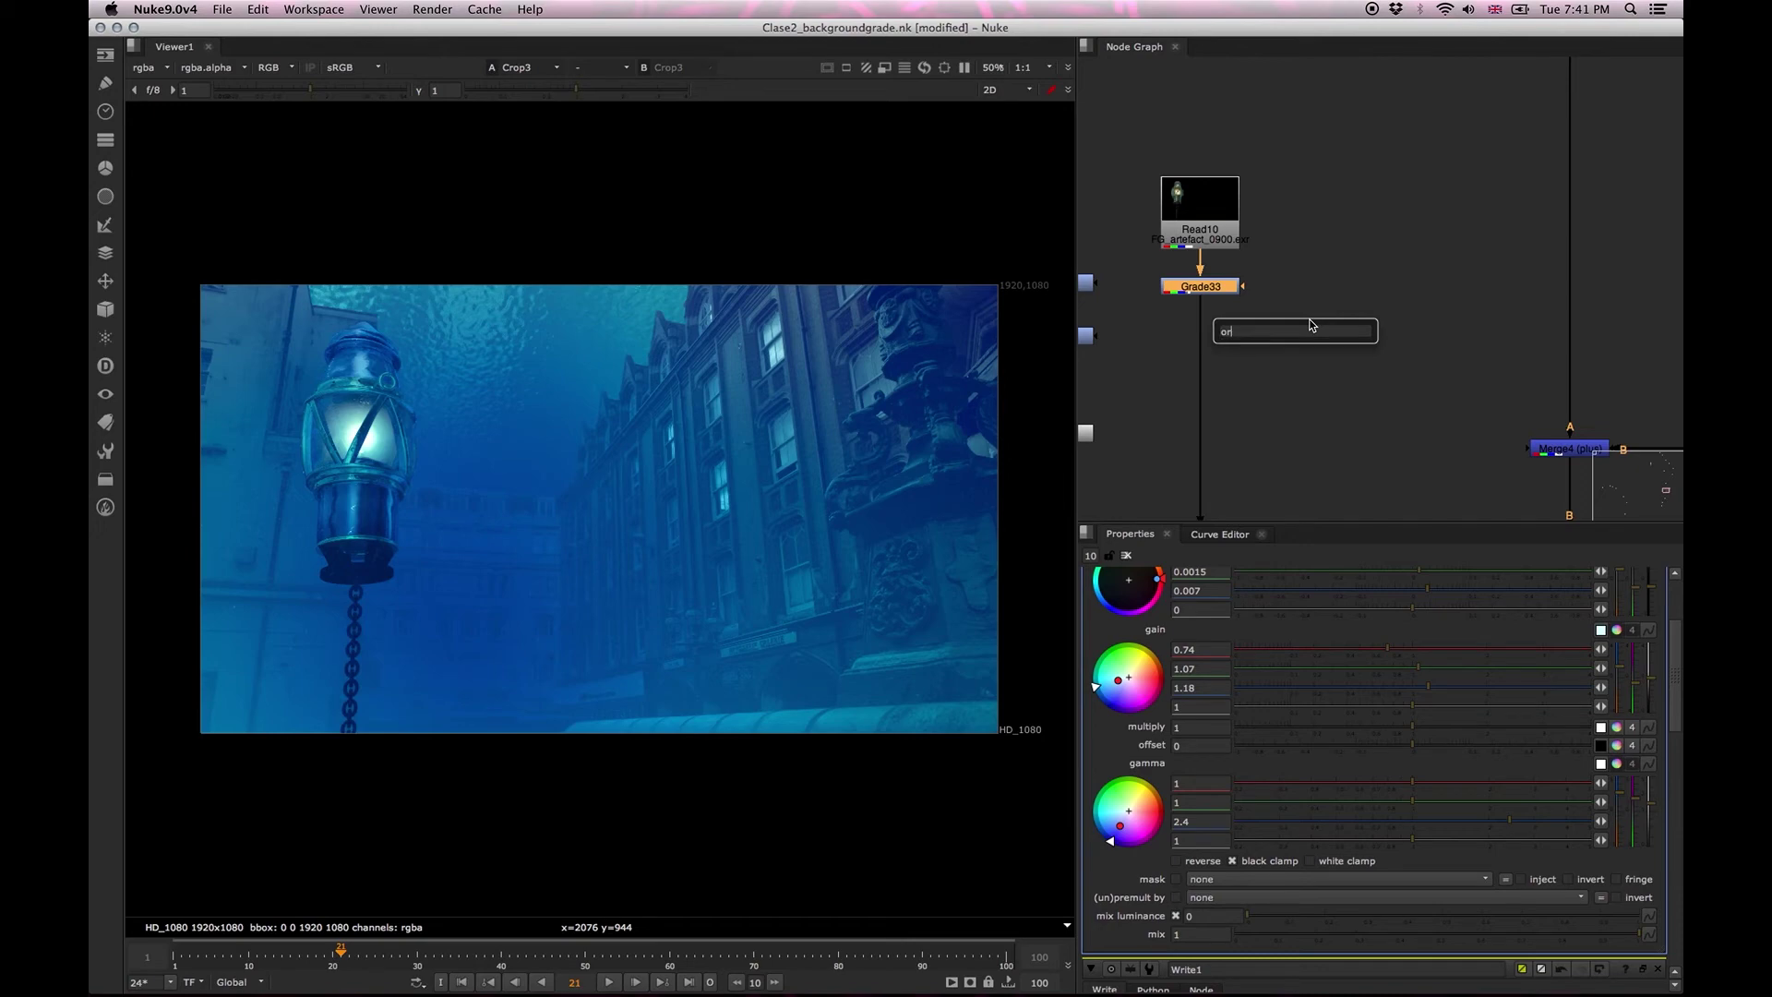
key("BackSpace")
key("BackSpace")
type("premu")
left_click(1311, 343)
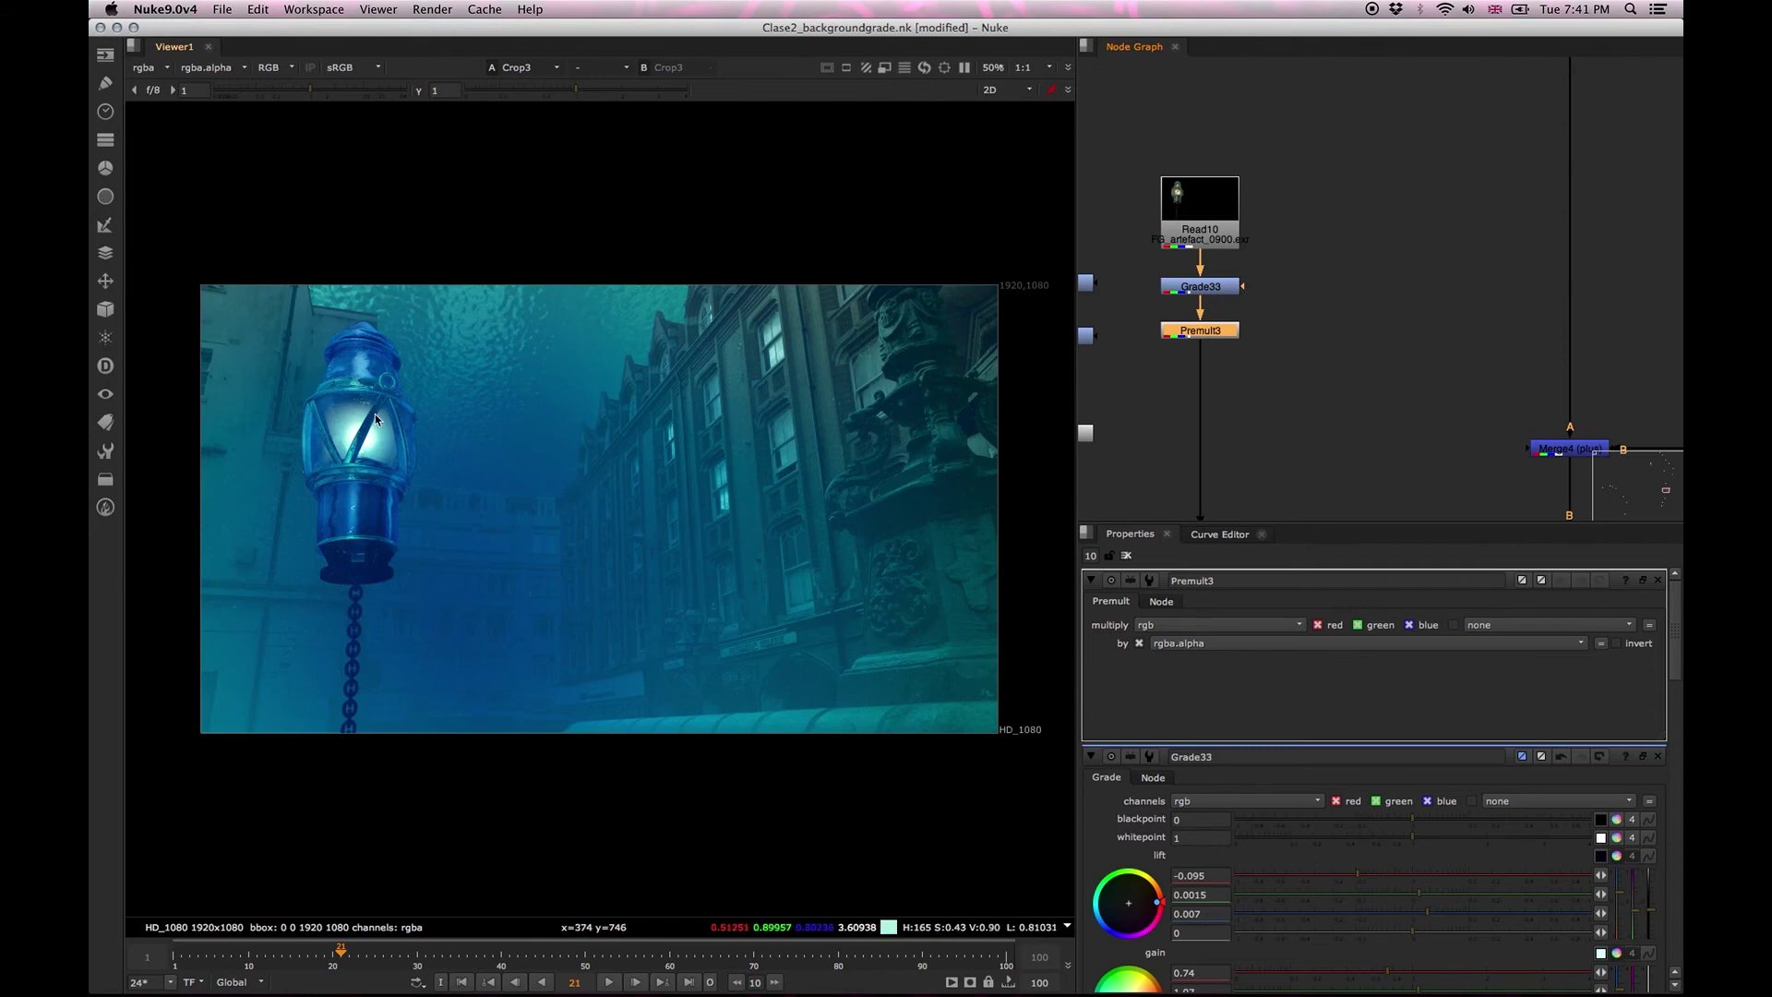
double_click(1231, 292)
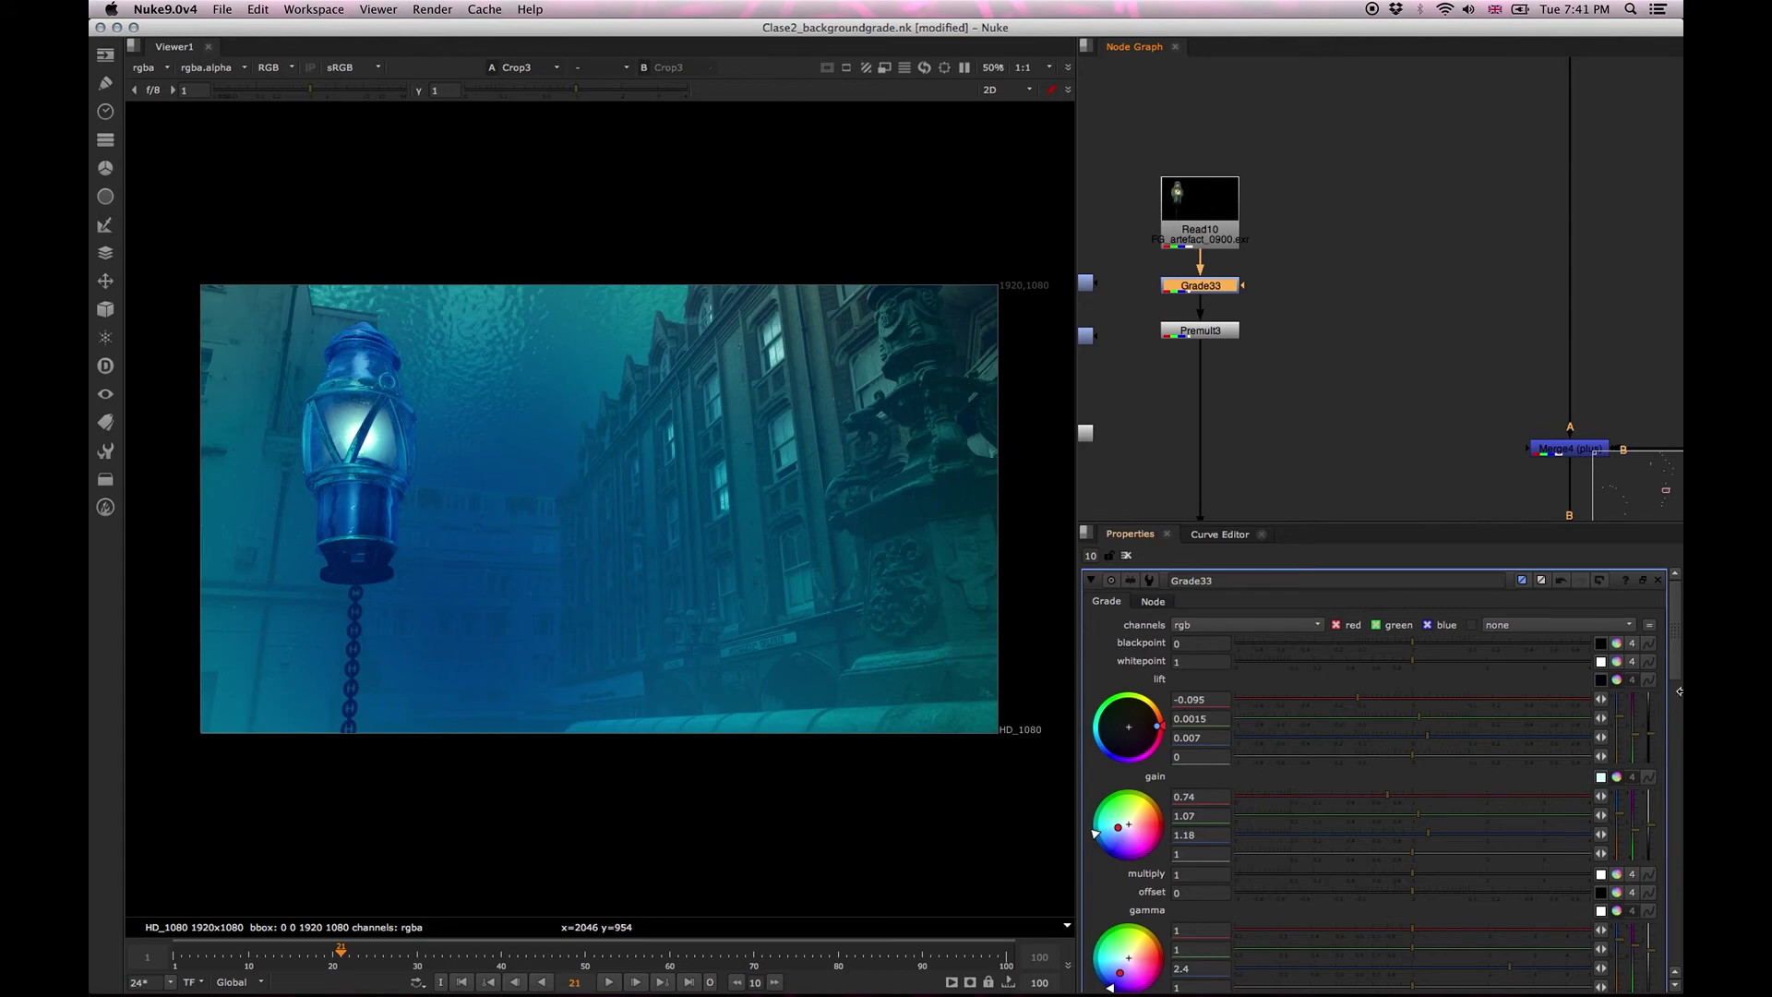
Lower Grade33's blue gamma to 1.16 so the lantern glows green again.
scroll(1502, 747, "down", 5)
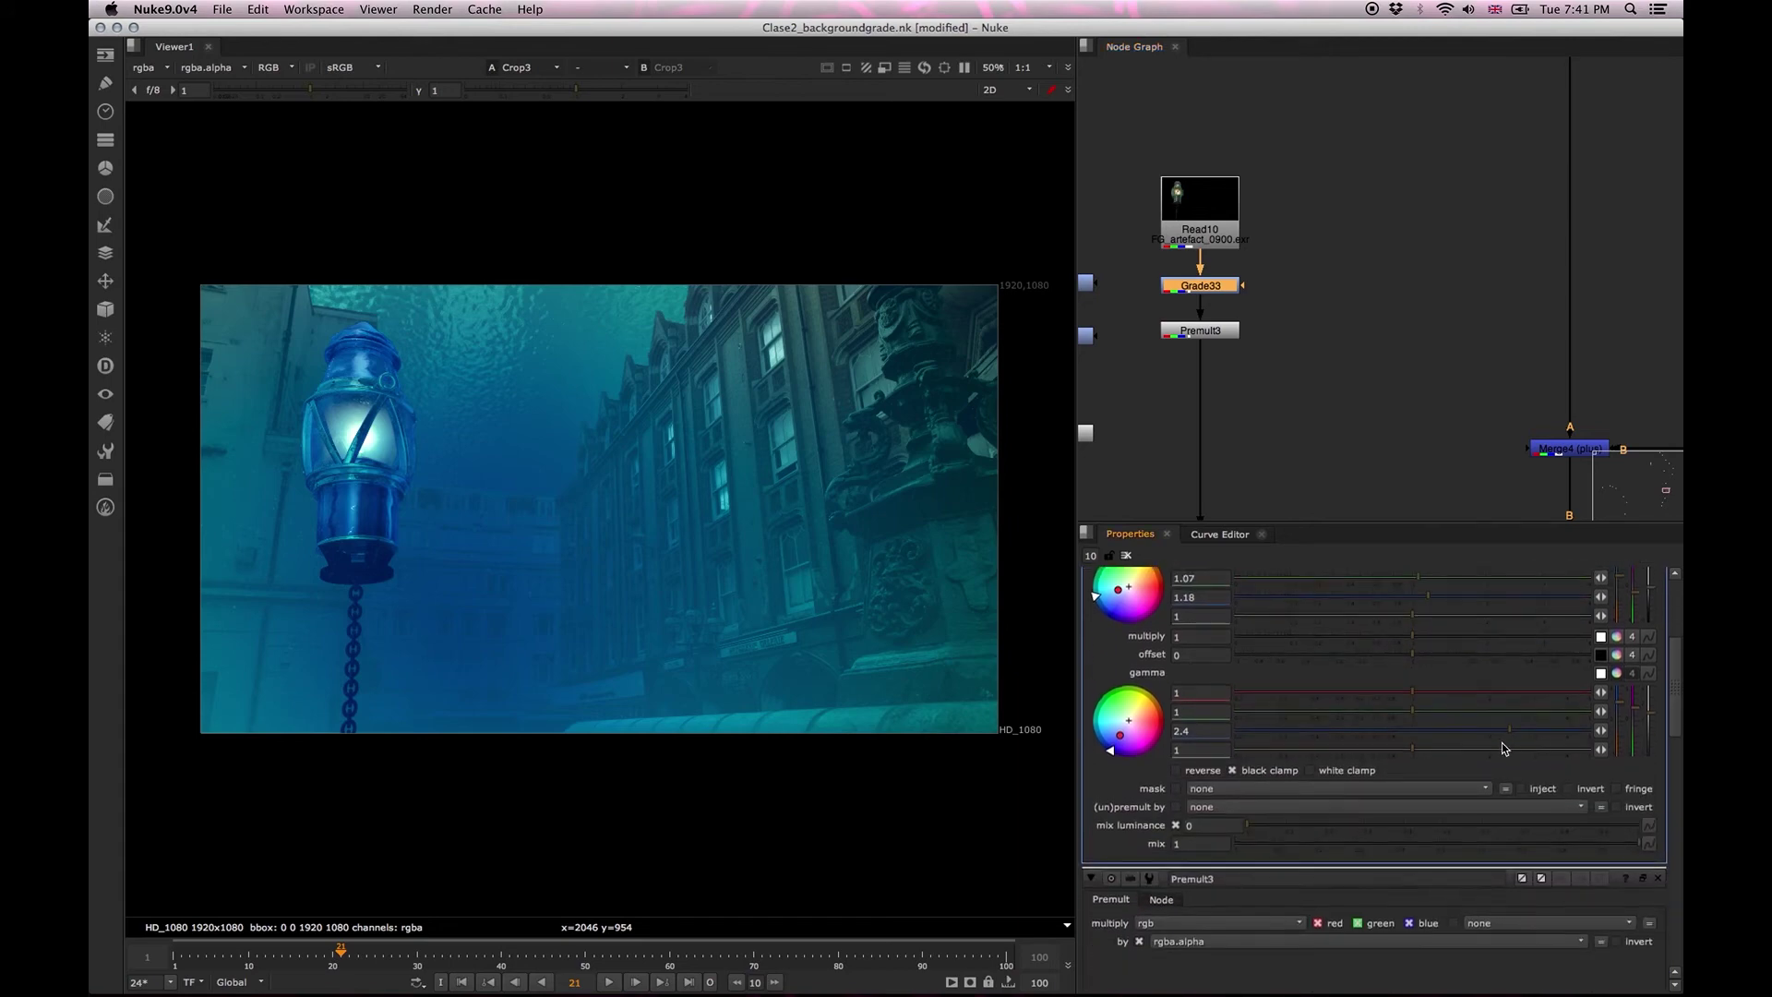
left_click_drag(1505, 736, 1426, 731)
left_click(1427, 731)
Bring the Read11, Grade31, Premult2 chain into view and select Merge14.
scroll(1310, 336, "down", 5)
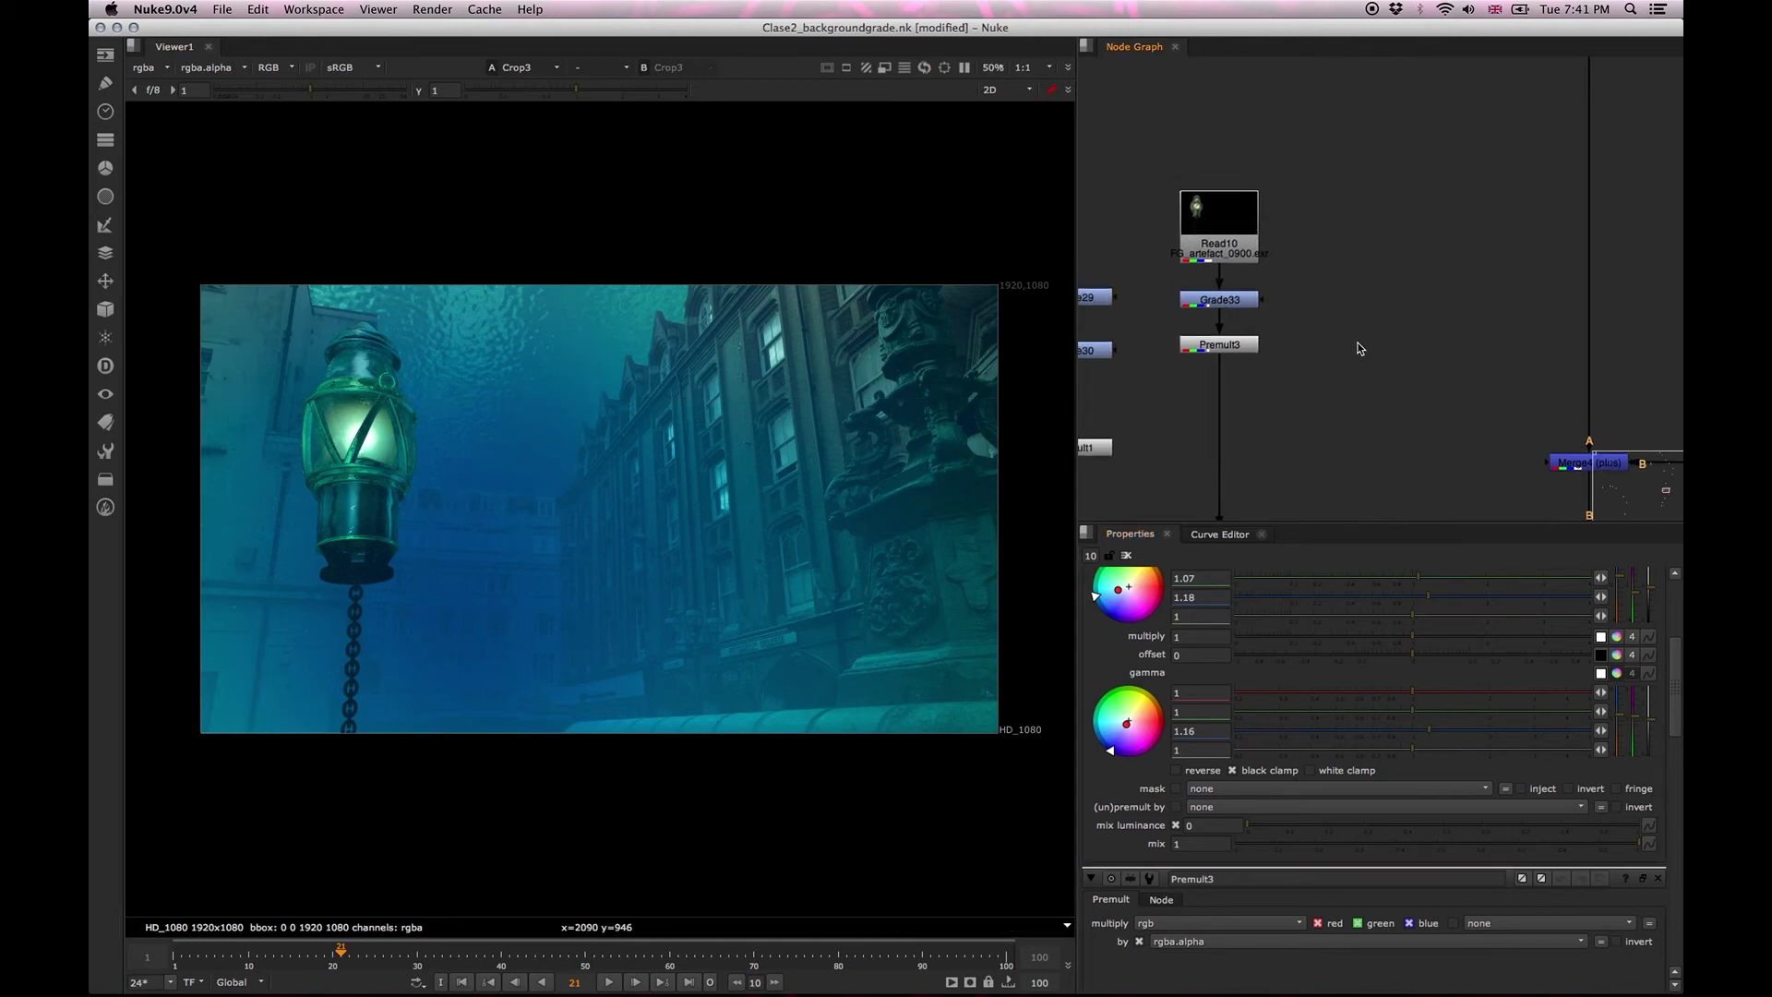
scroll(1311, 332, "up", 5)
scroll(1311, 392, "down", 4)
scroll(1237, 361, "down", 3)
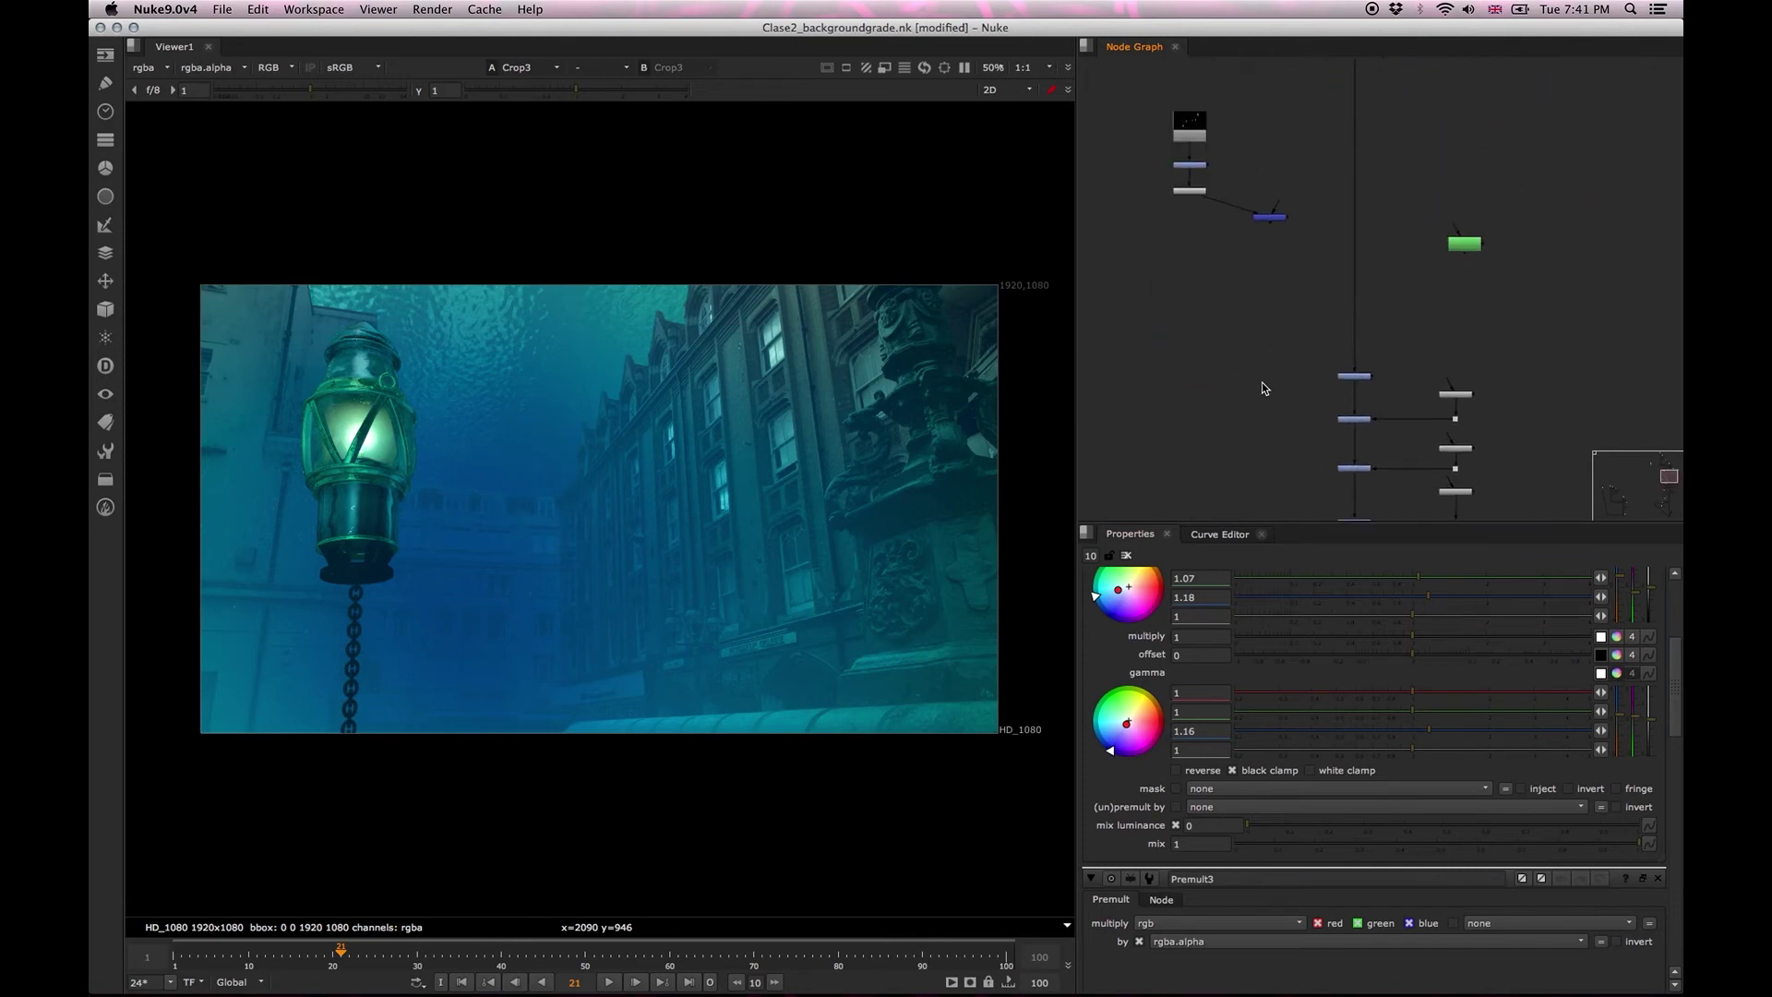
scroll(1331, 287, "up", 5)
left_click_drag(1415, 246, 1332, 360)
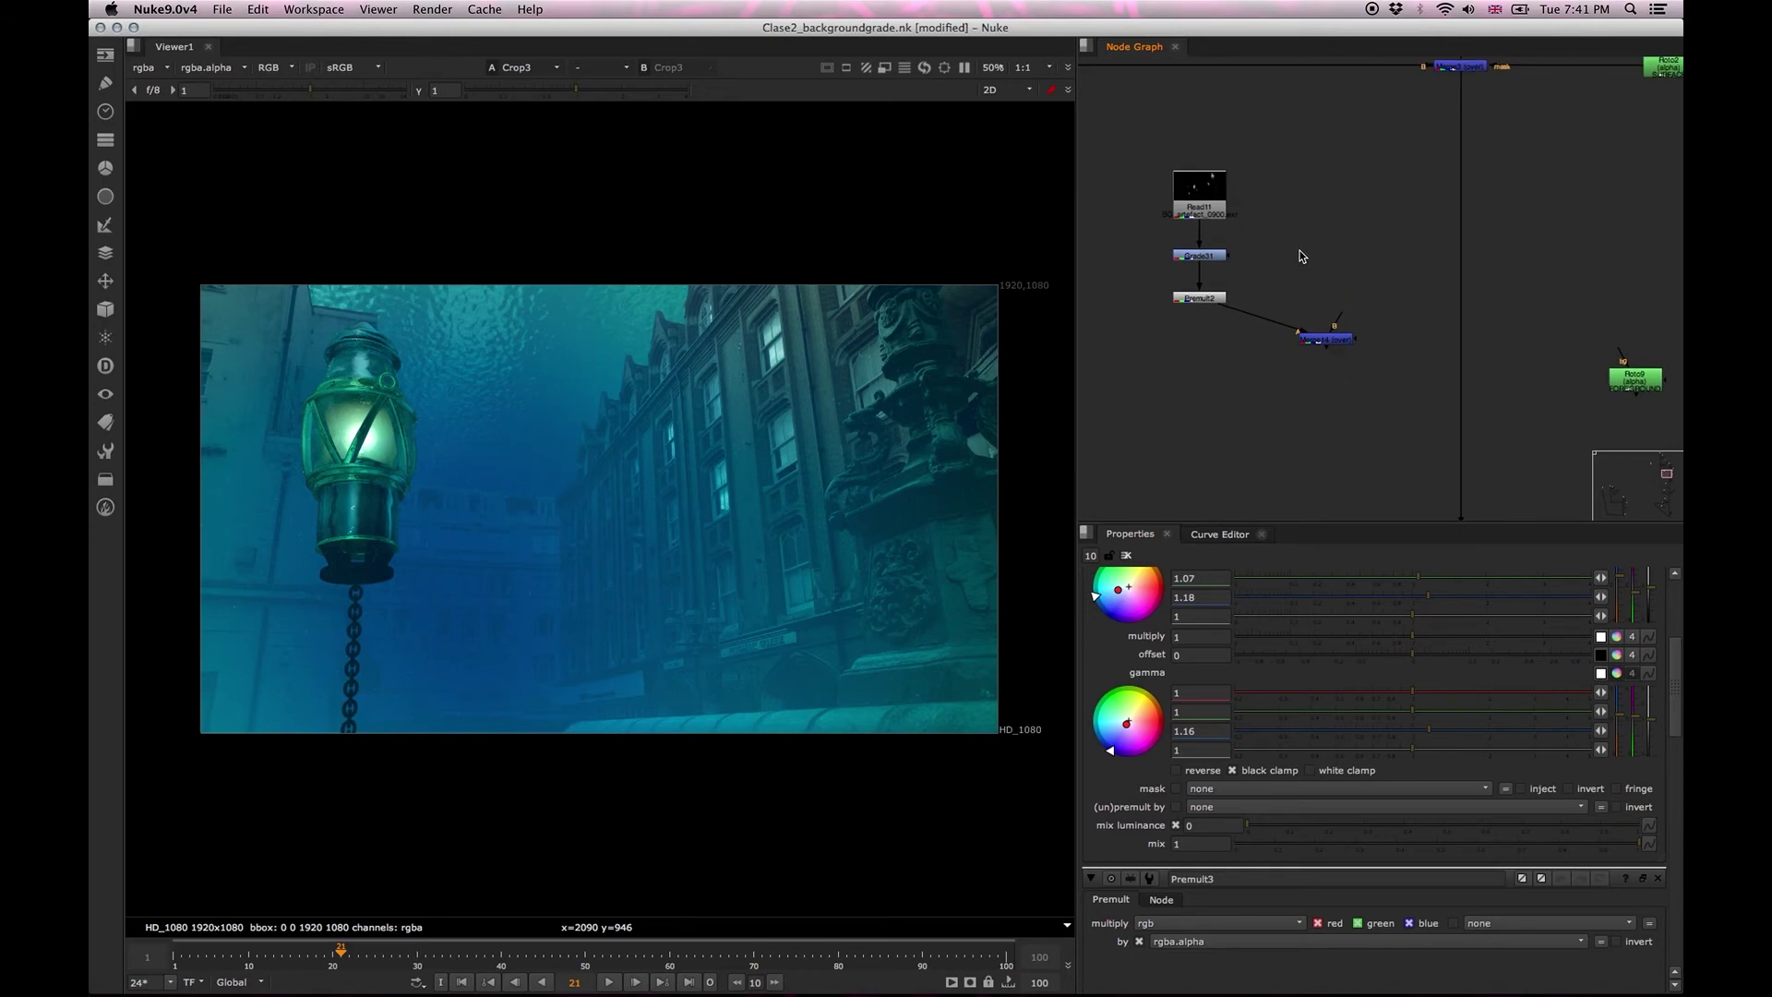
scroll(1292, 247, "up", 3)
left_click(1456, 397)
Insert Merge14 into the main pipe and look over the Grade and Radial mask chain.
left_click_drag(1458, 396, 1602, 365)
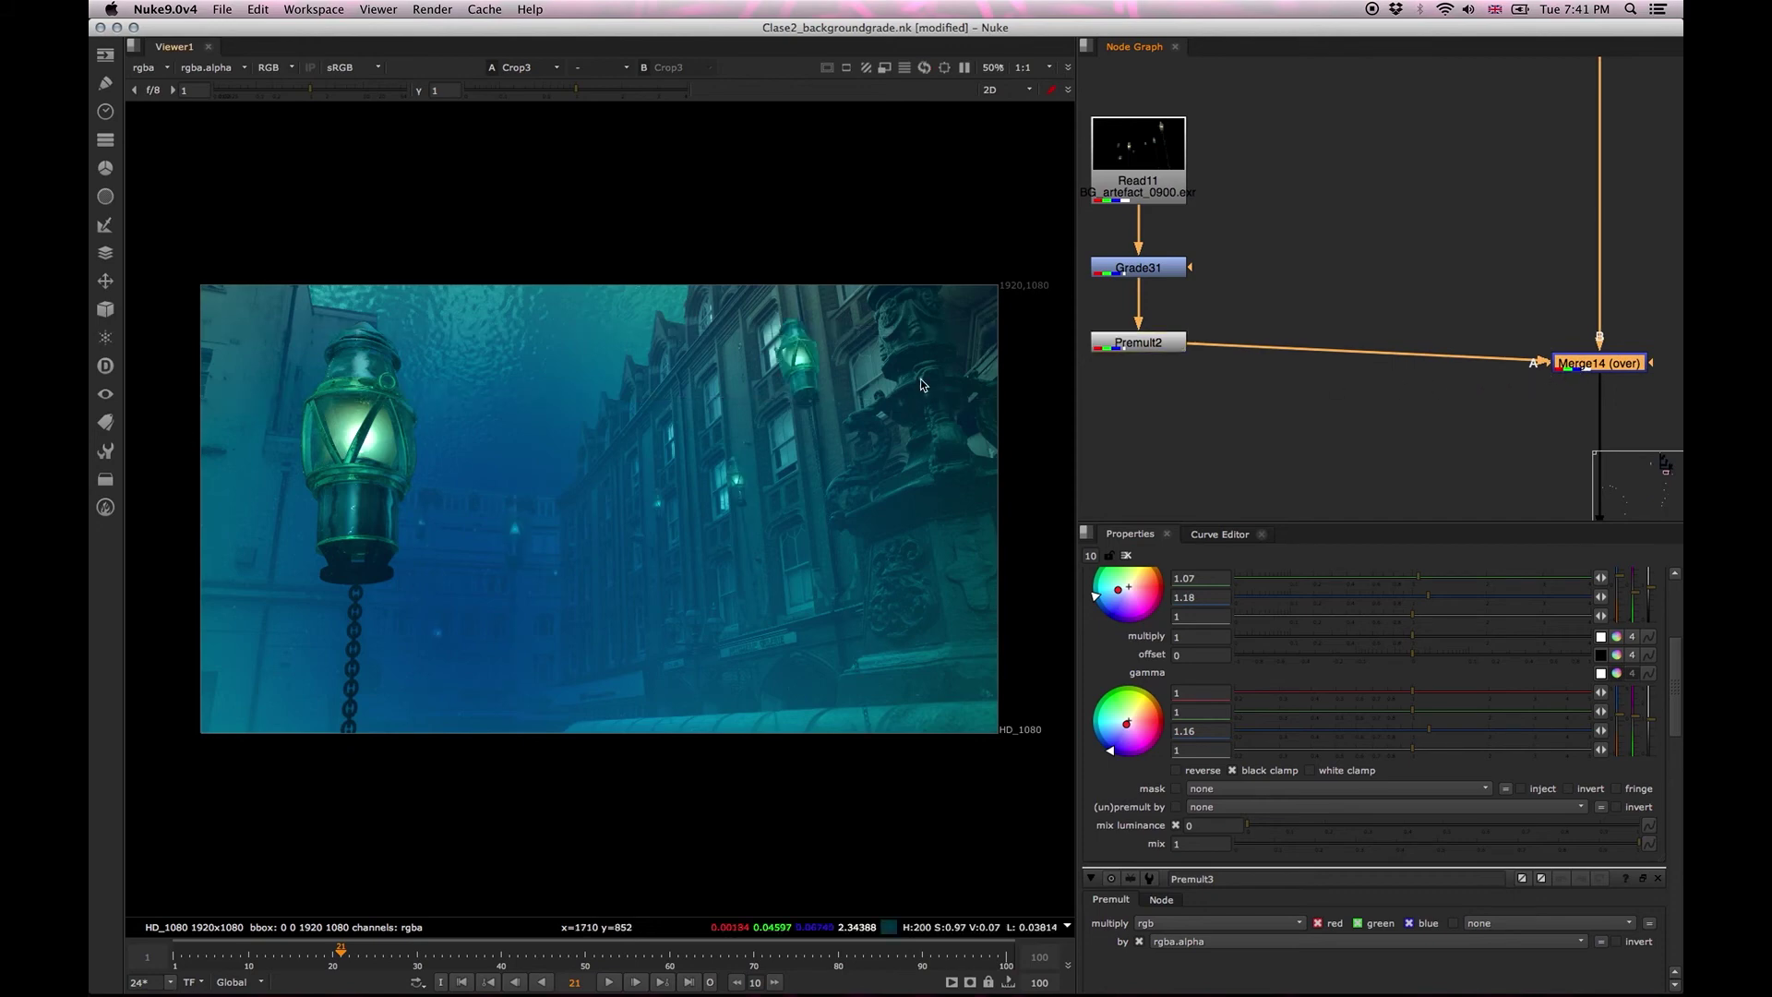
scroll(1194, 384, "down", 6)
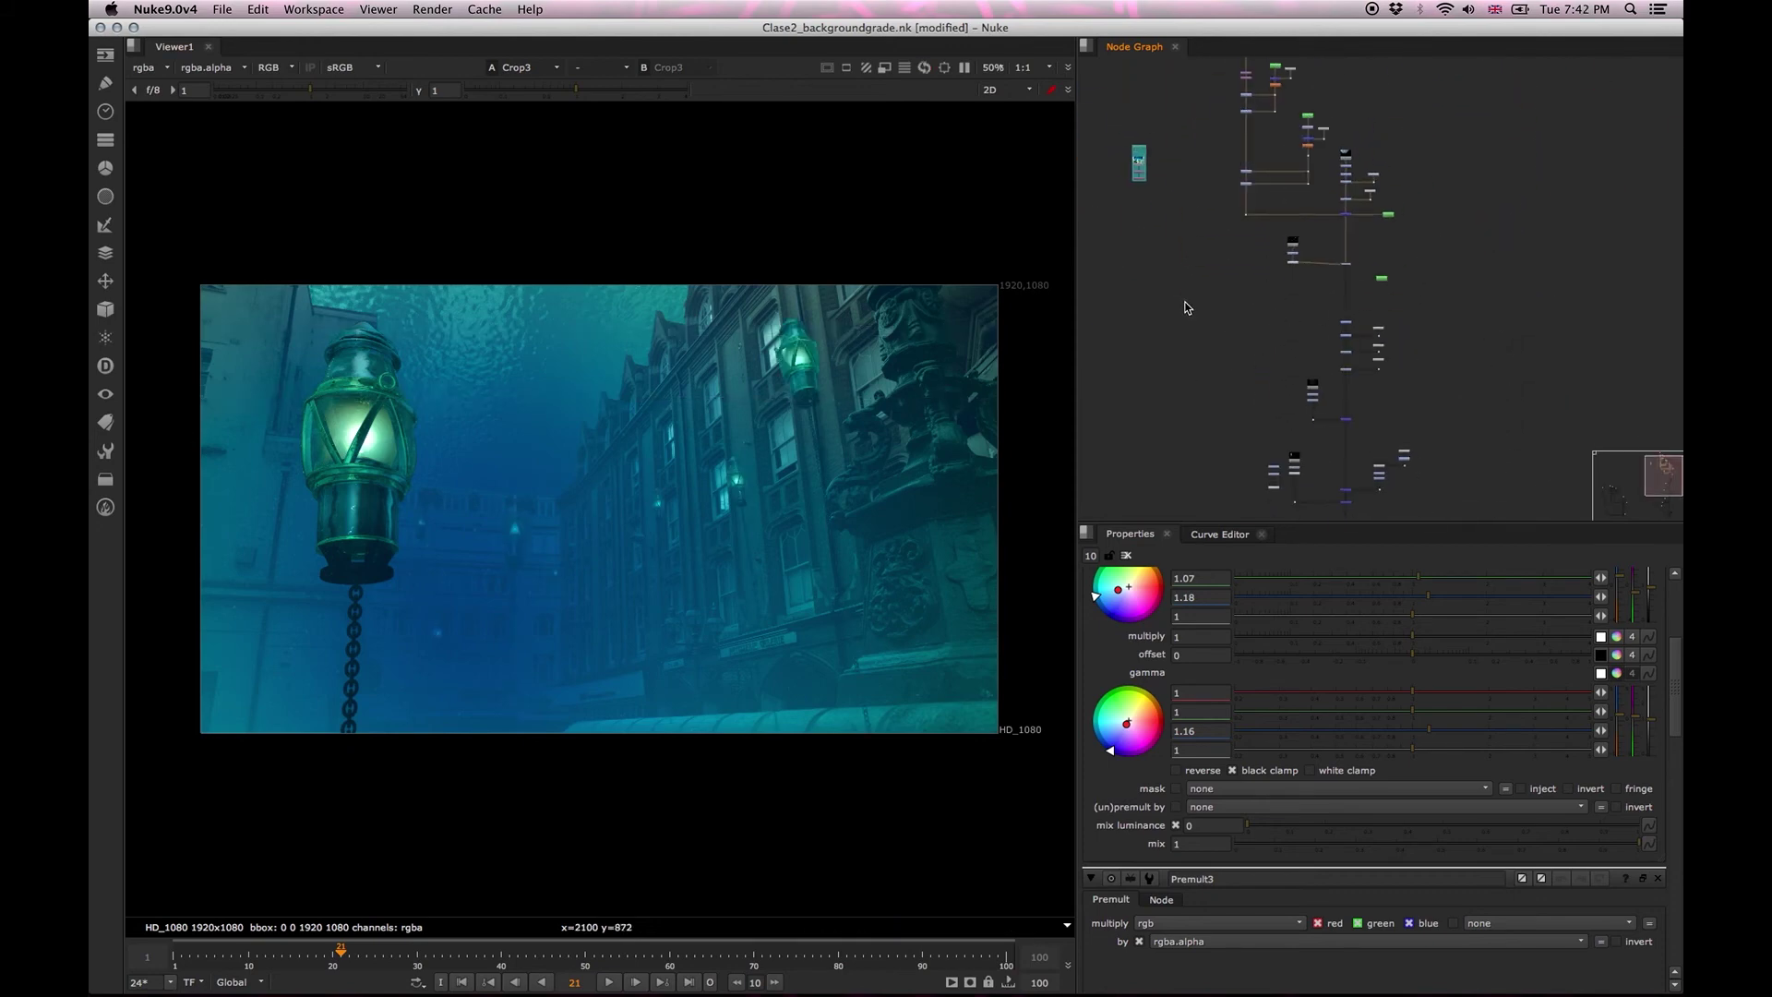
scroll(1421, 304, "up", 5)
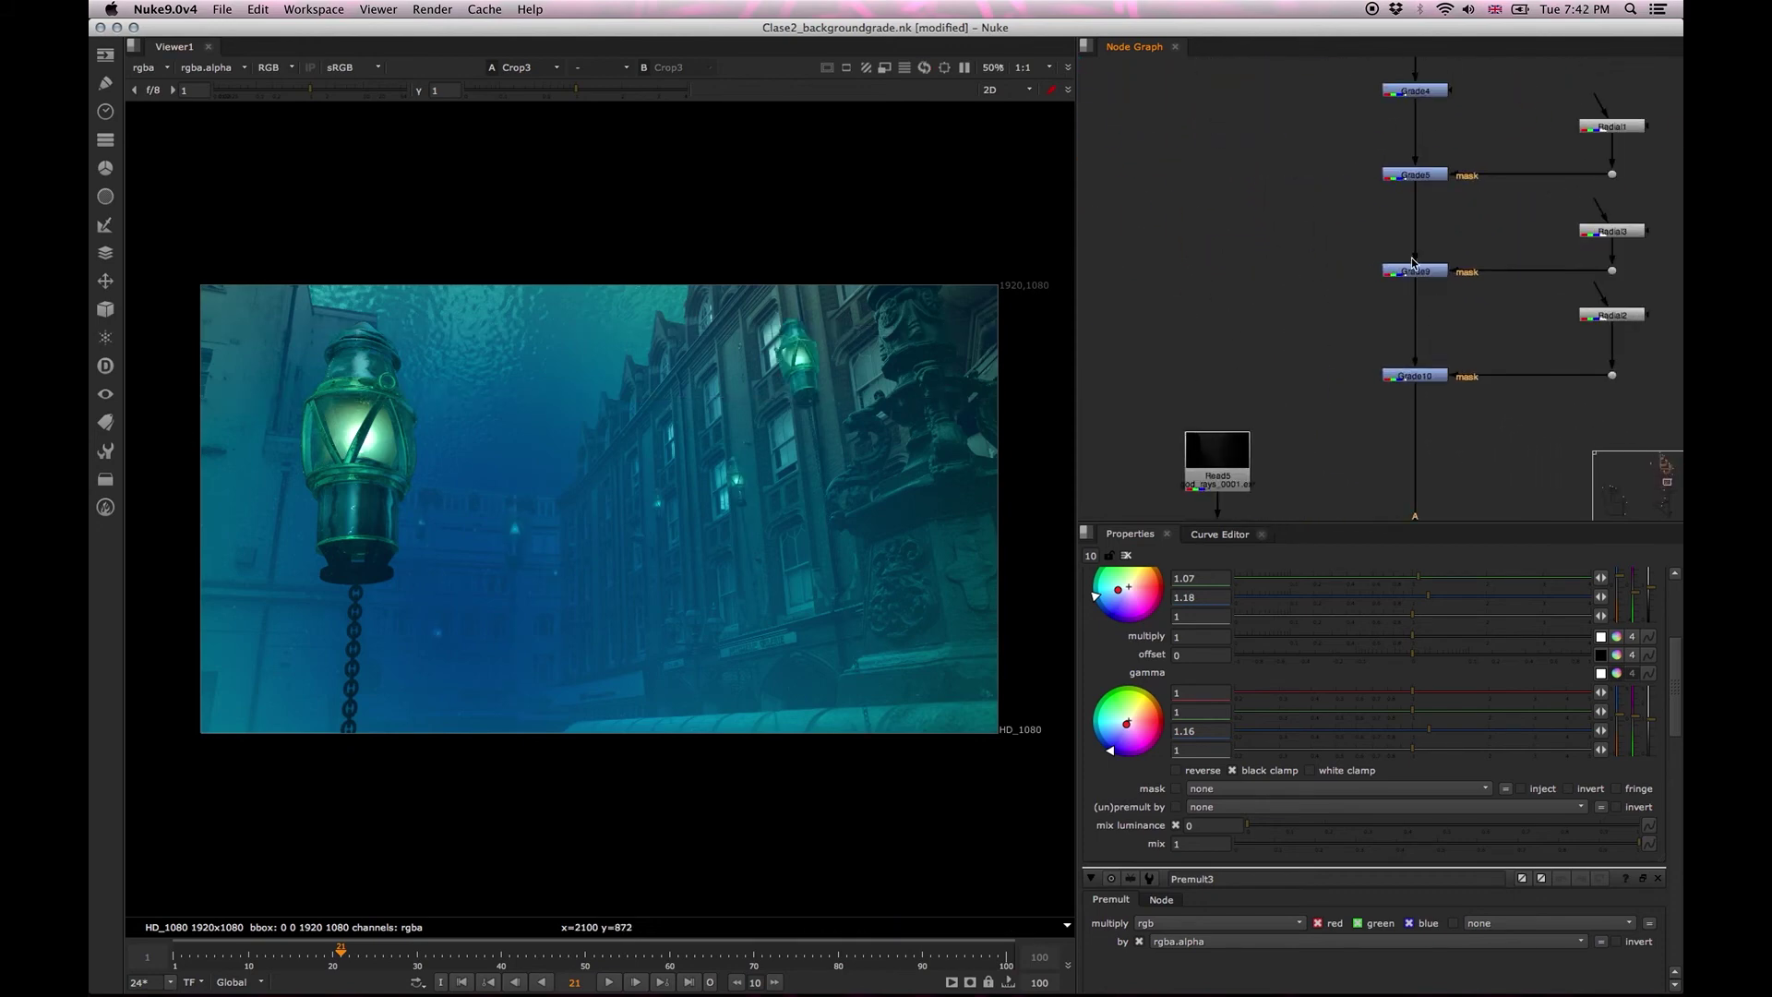
left_click_drag(1413, 263, 1311, 337)
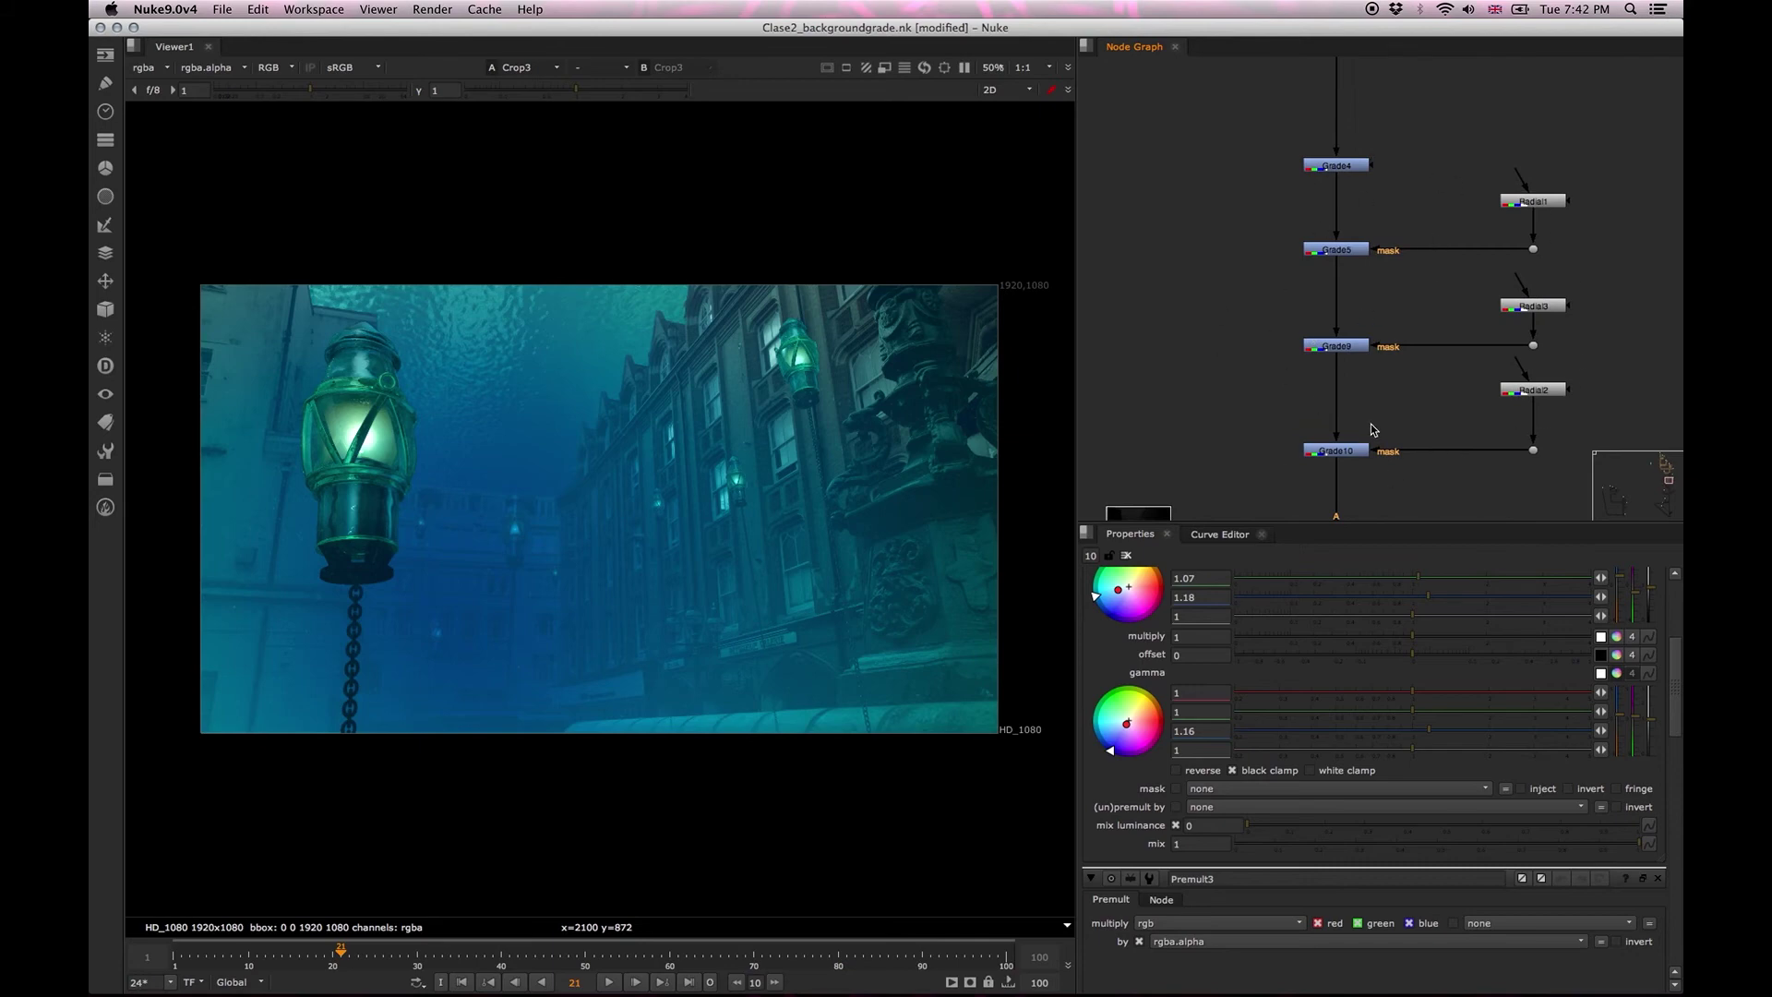
left_click_drag(1277, 188, 1313, 251)
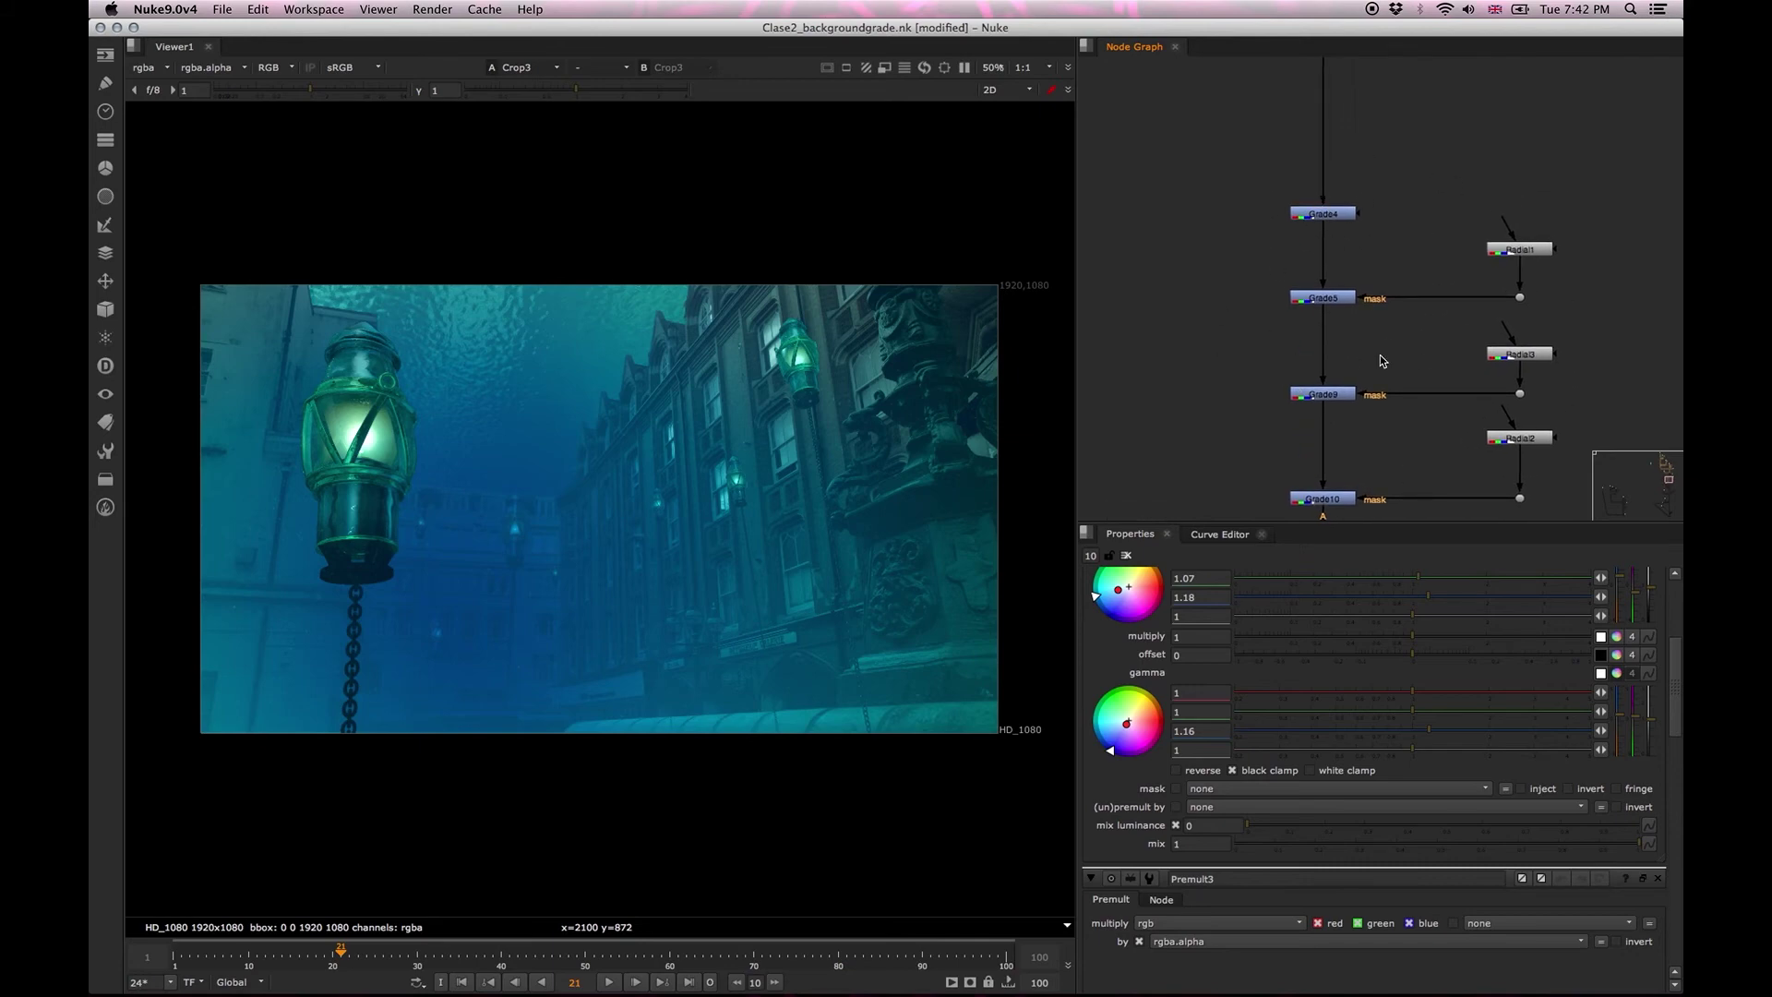
left_click_drag(1382, 361, 1368, 260)
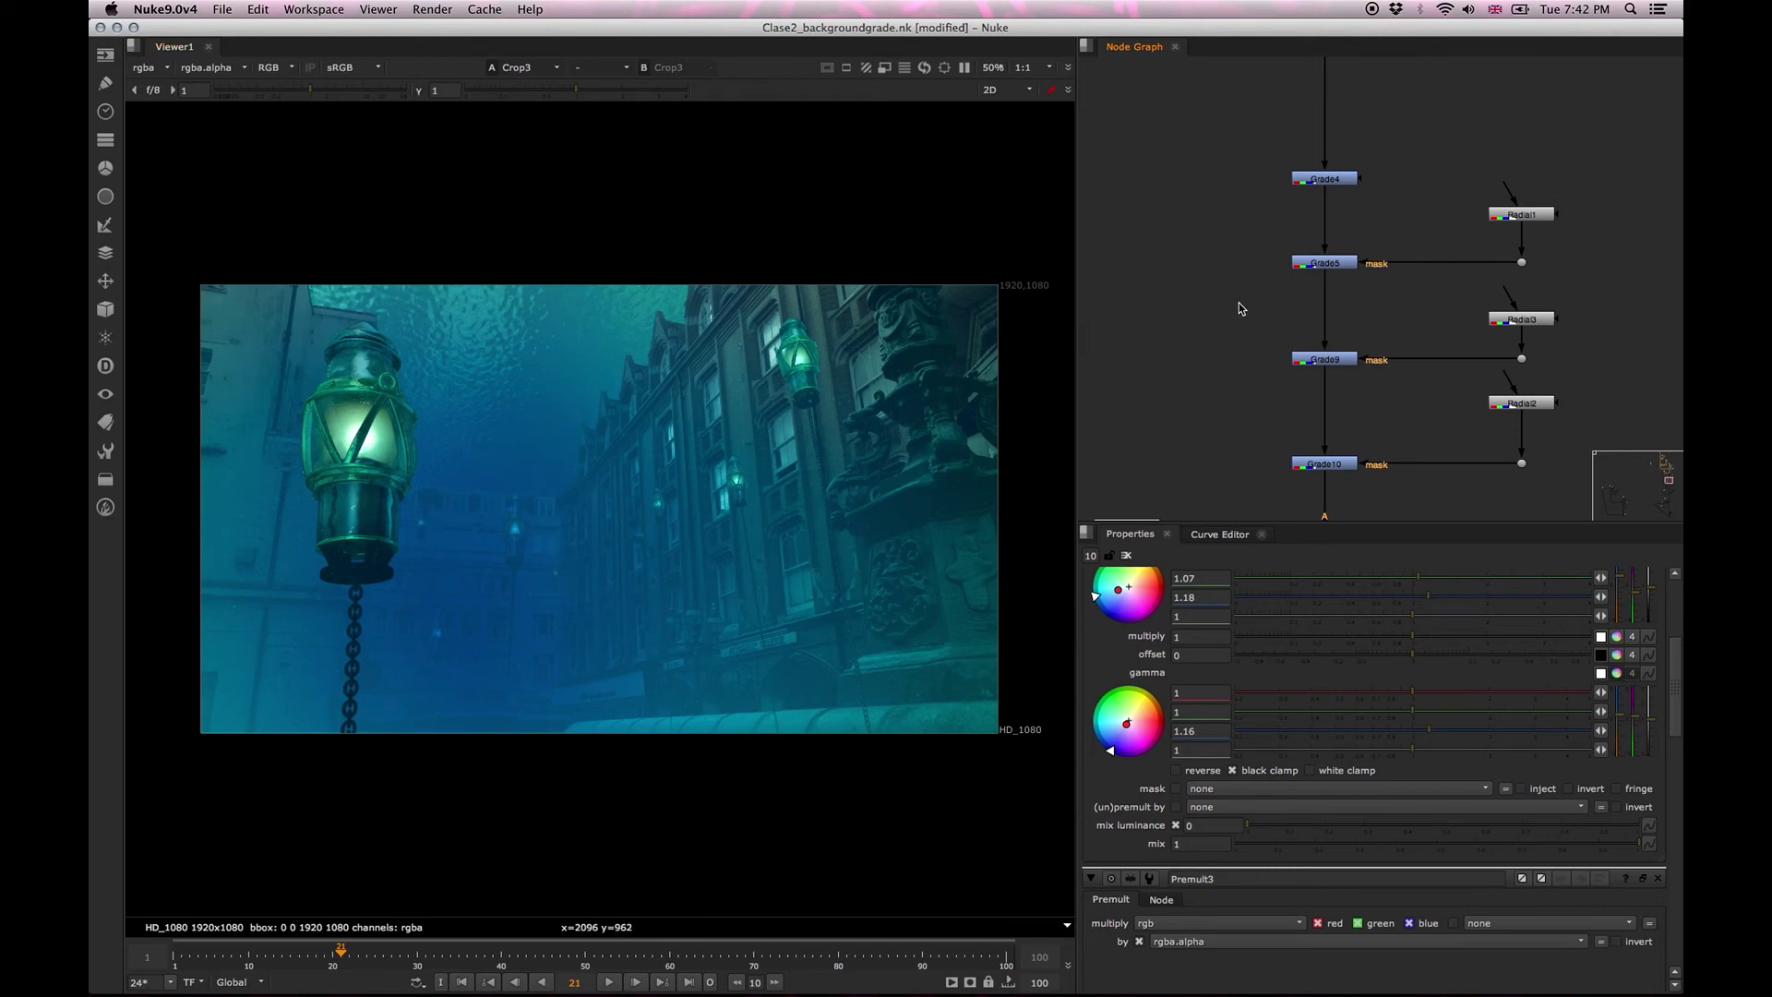
scroll(1246, 285, "down", 6)
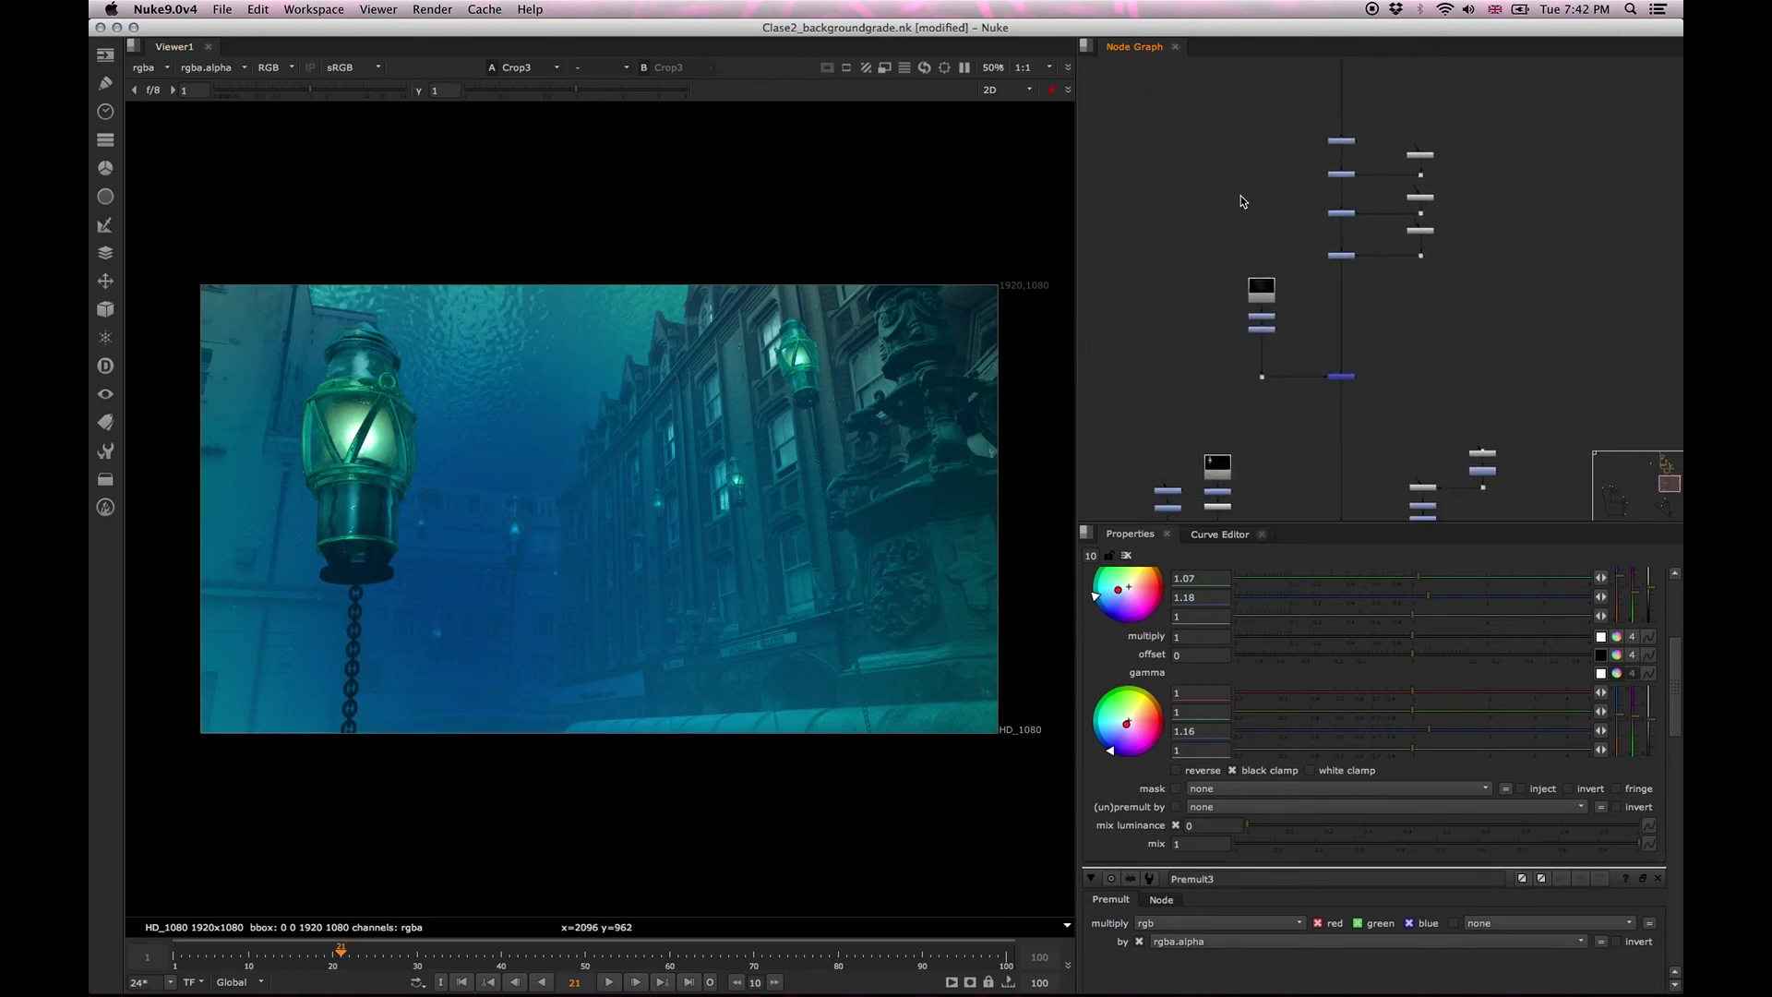
scroll(1230, 197, "up", 5)
scroll(1312, 268, "down", 5)
scroll(1334, 291, "up", 3)
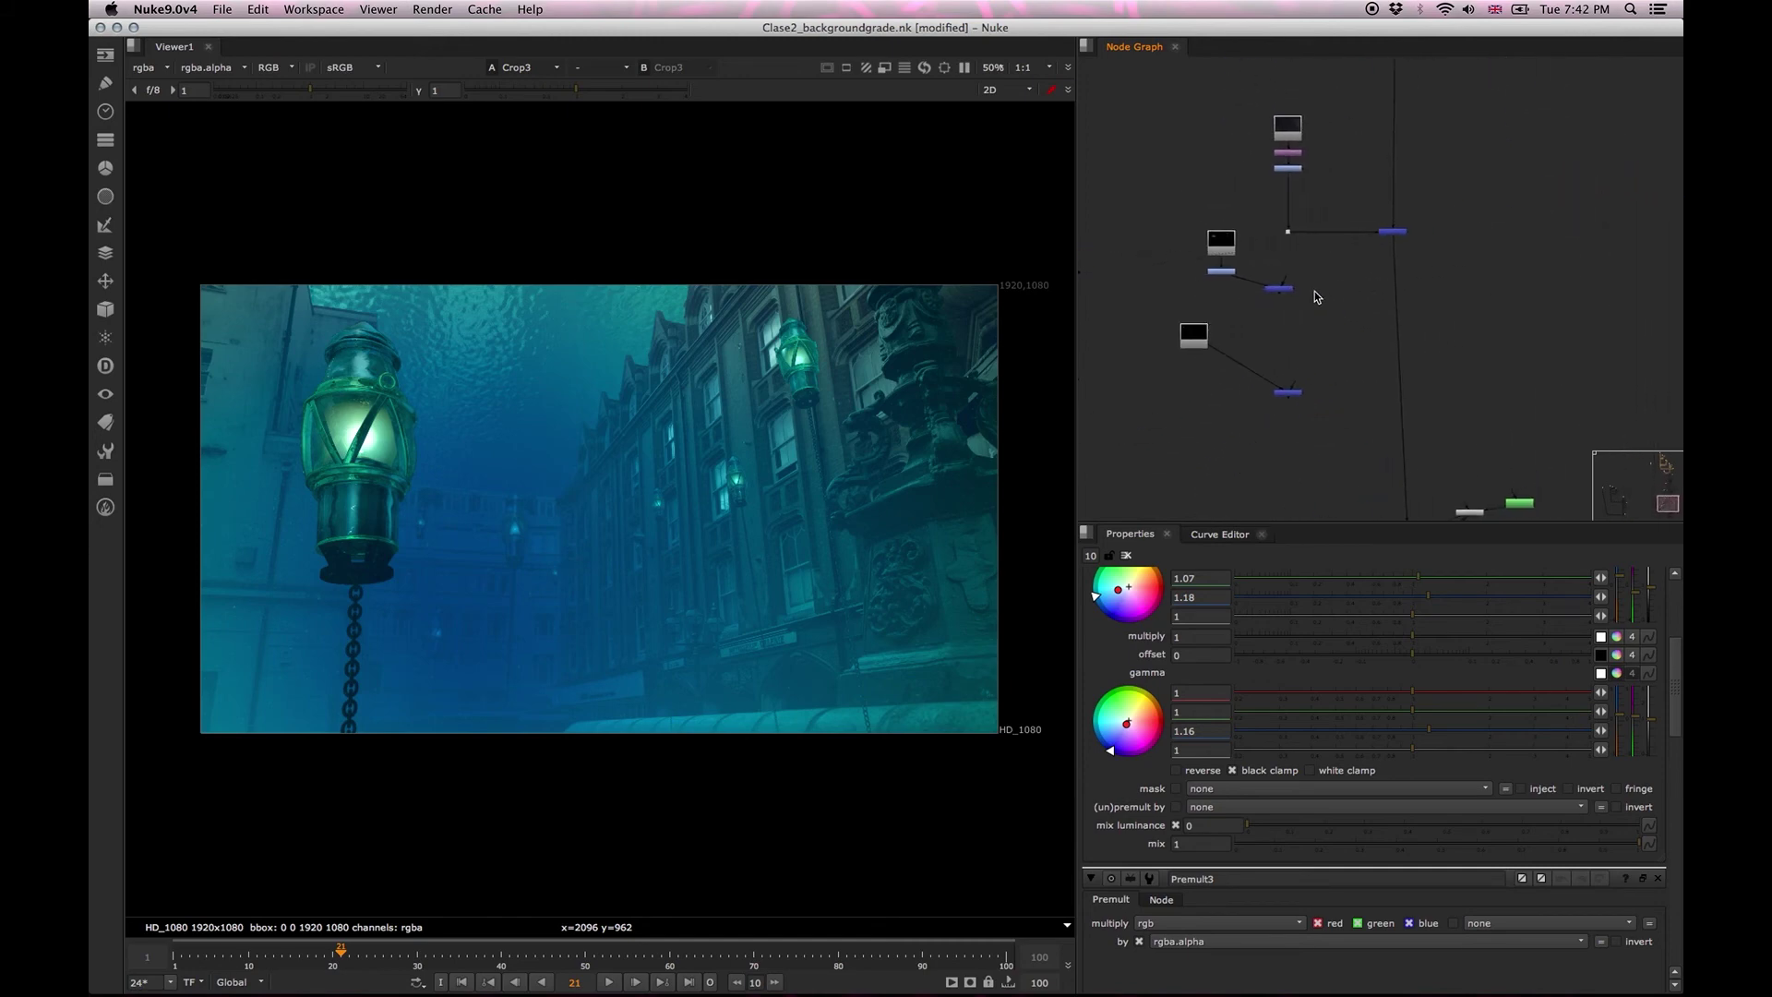
Insert two more lantern Merge nodes into the main pipe, adding Merge17 below Merge16.
left_click_drag(1141, 289, 1151, 293)
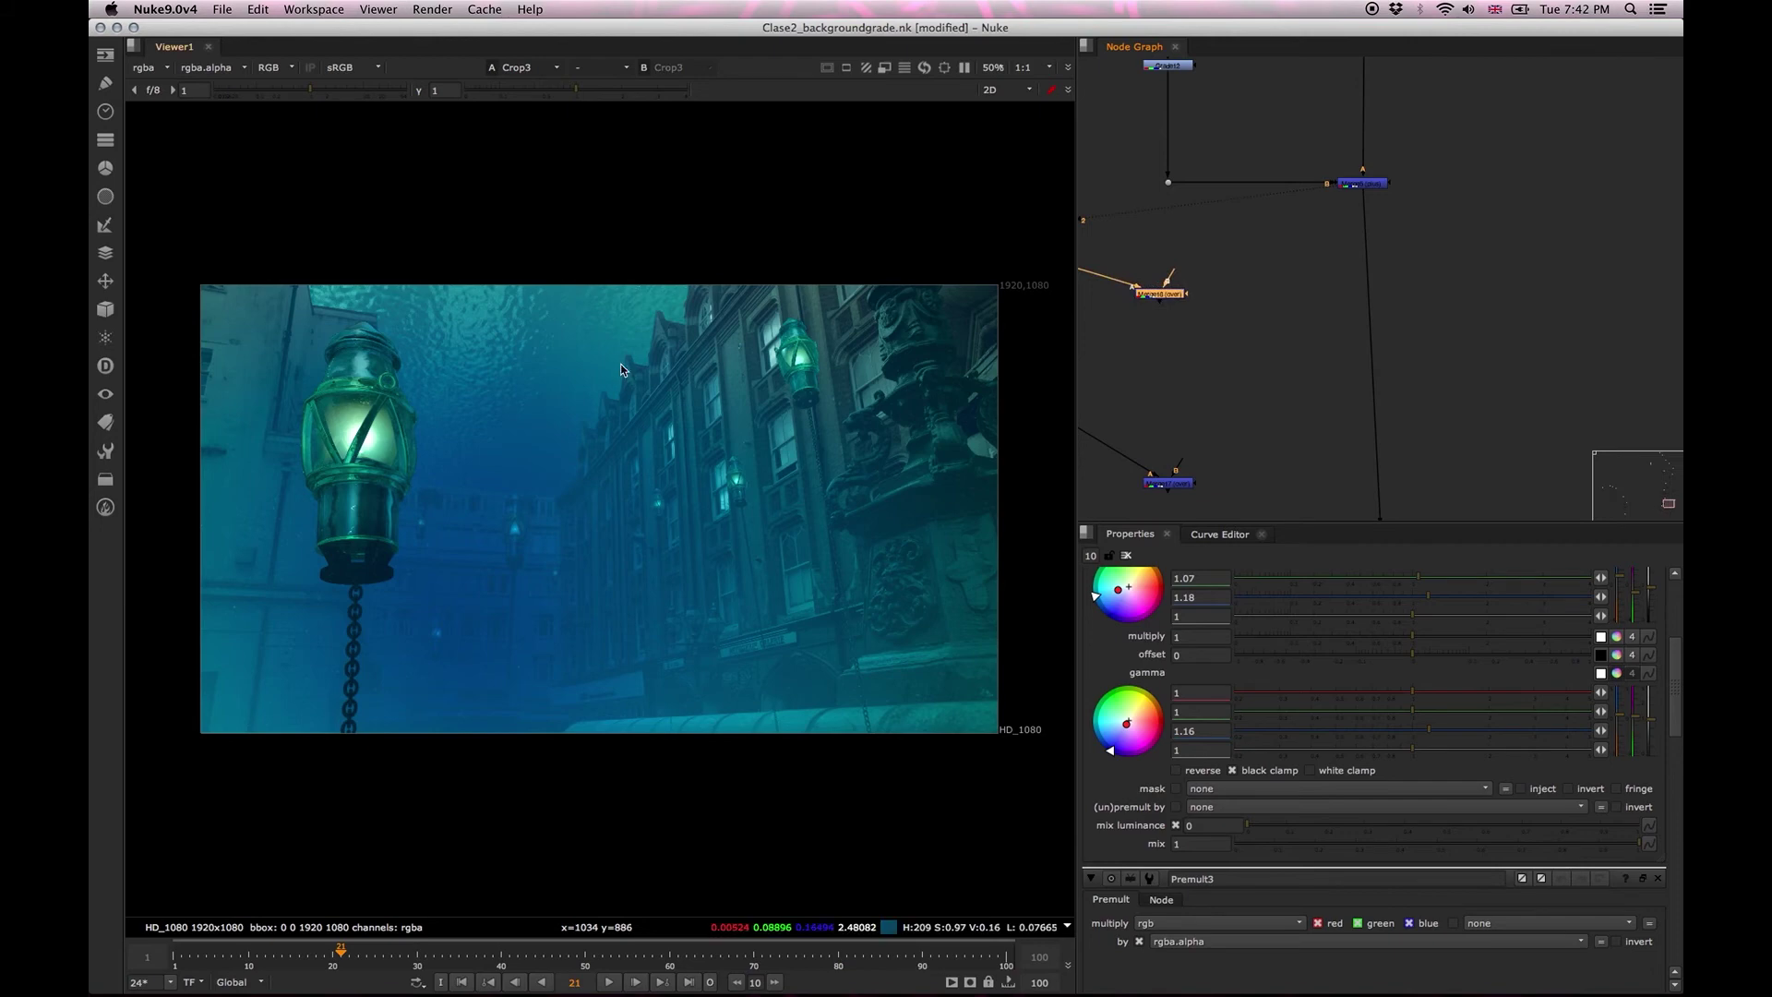
left_click_drag(1154, 298, 1365, 287)
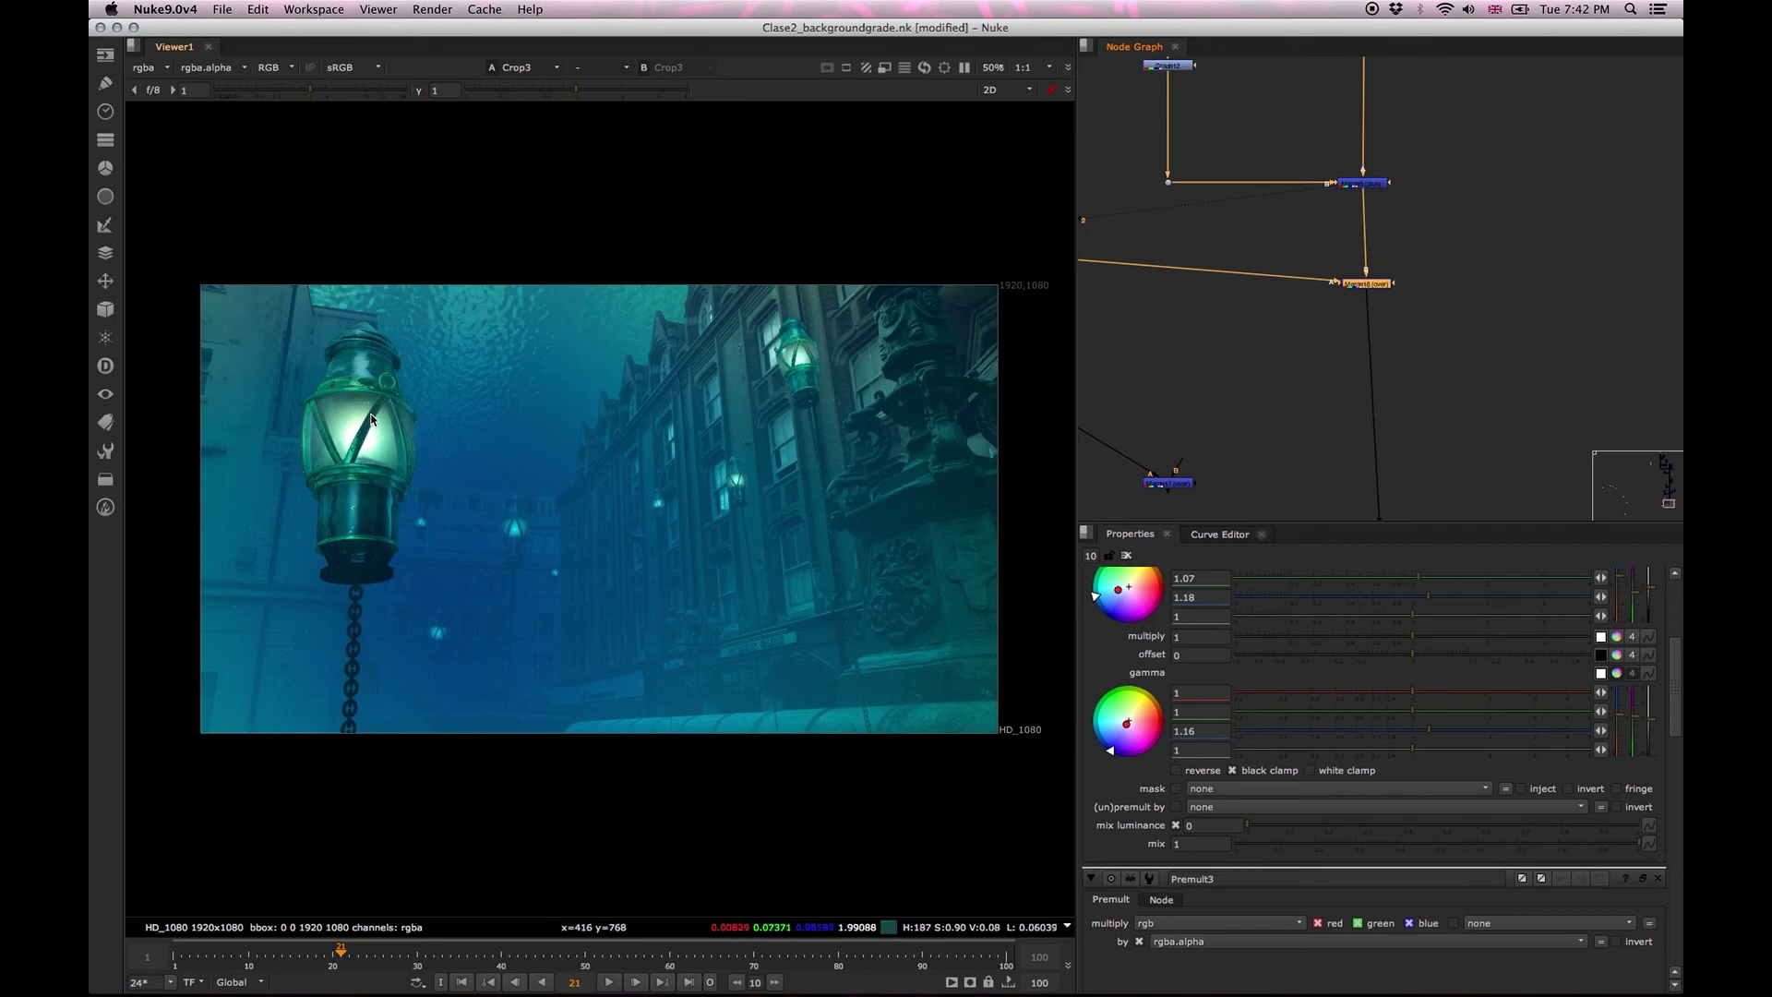
scroll(1201, 356, "down", 3)
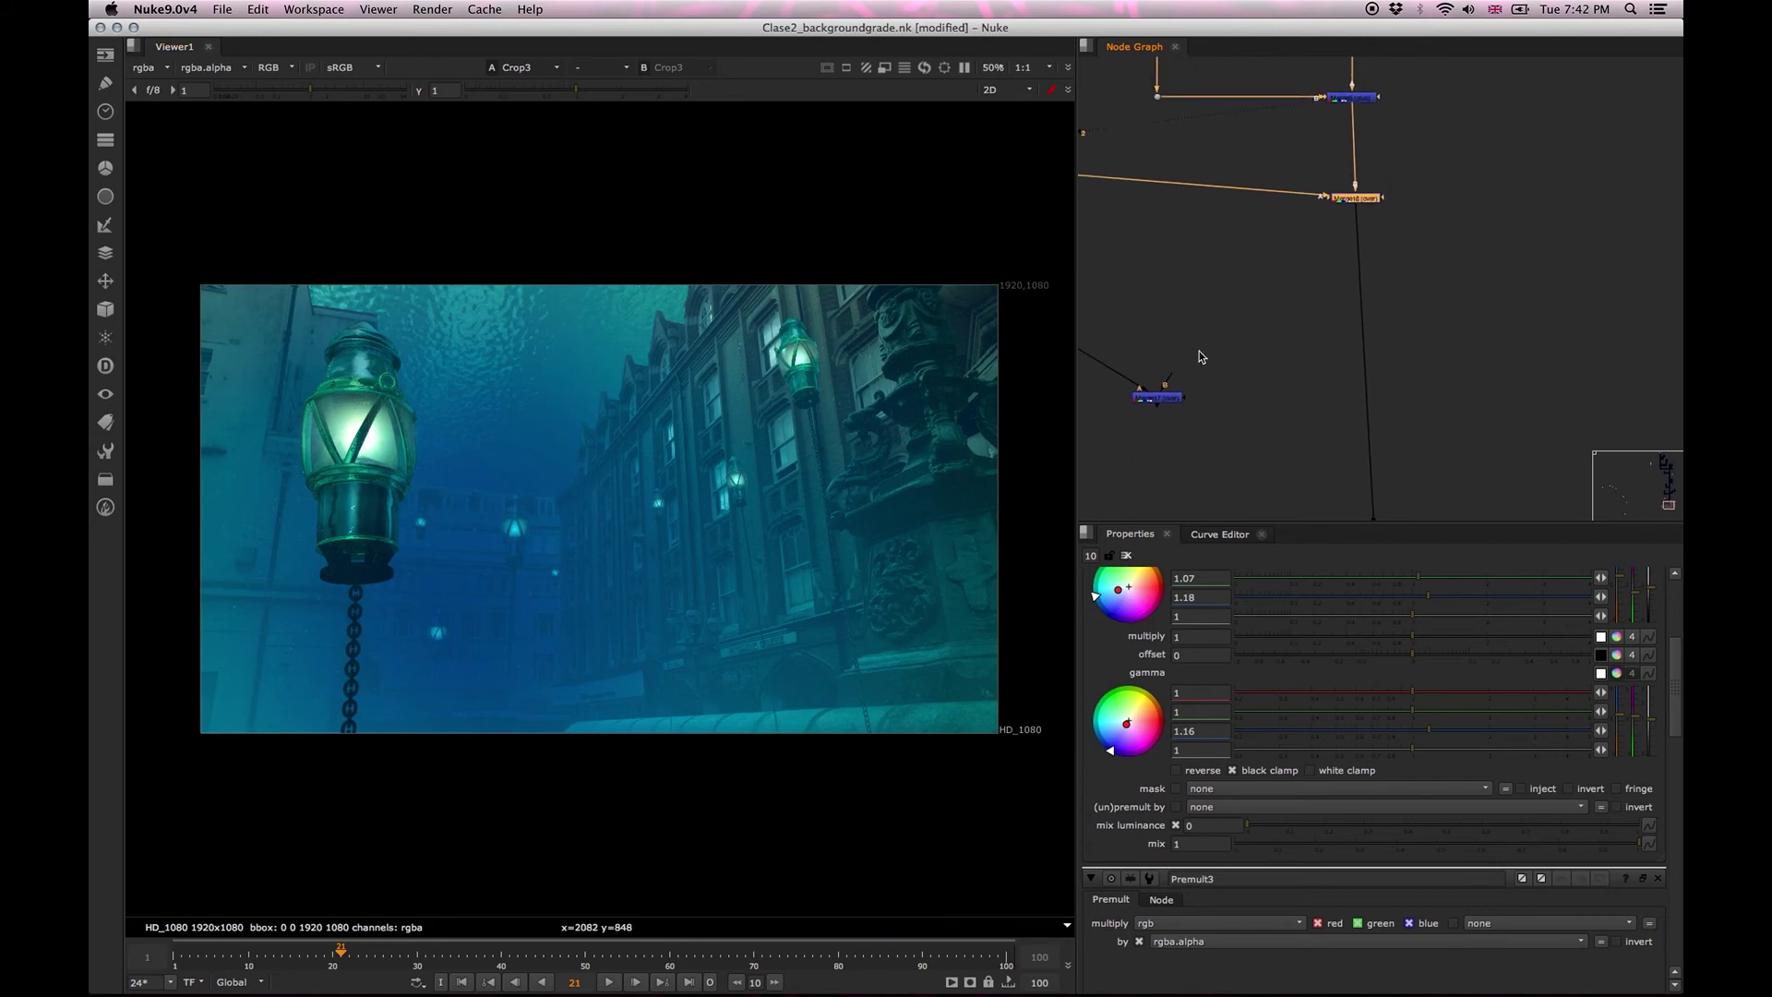
left_click_drag(1152, 403, 1357, 377)
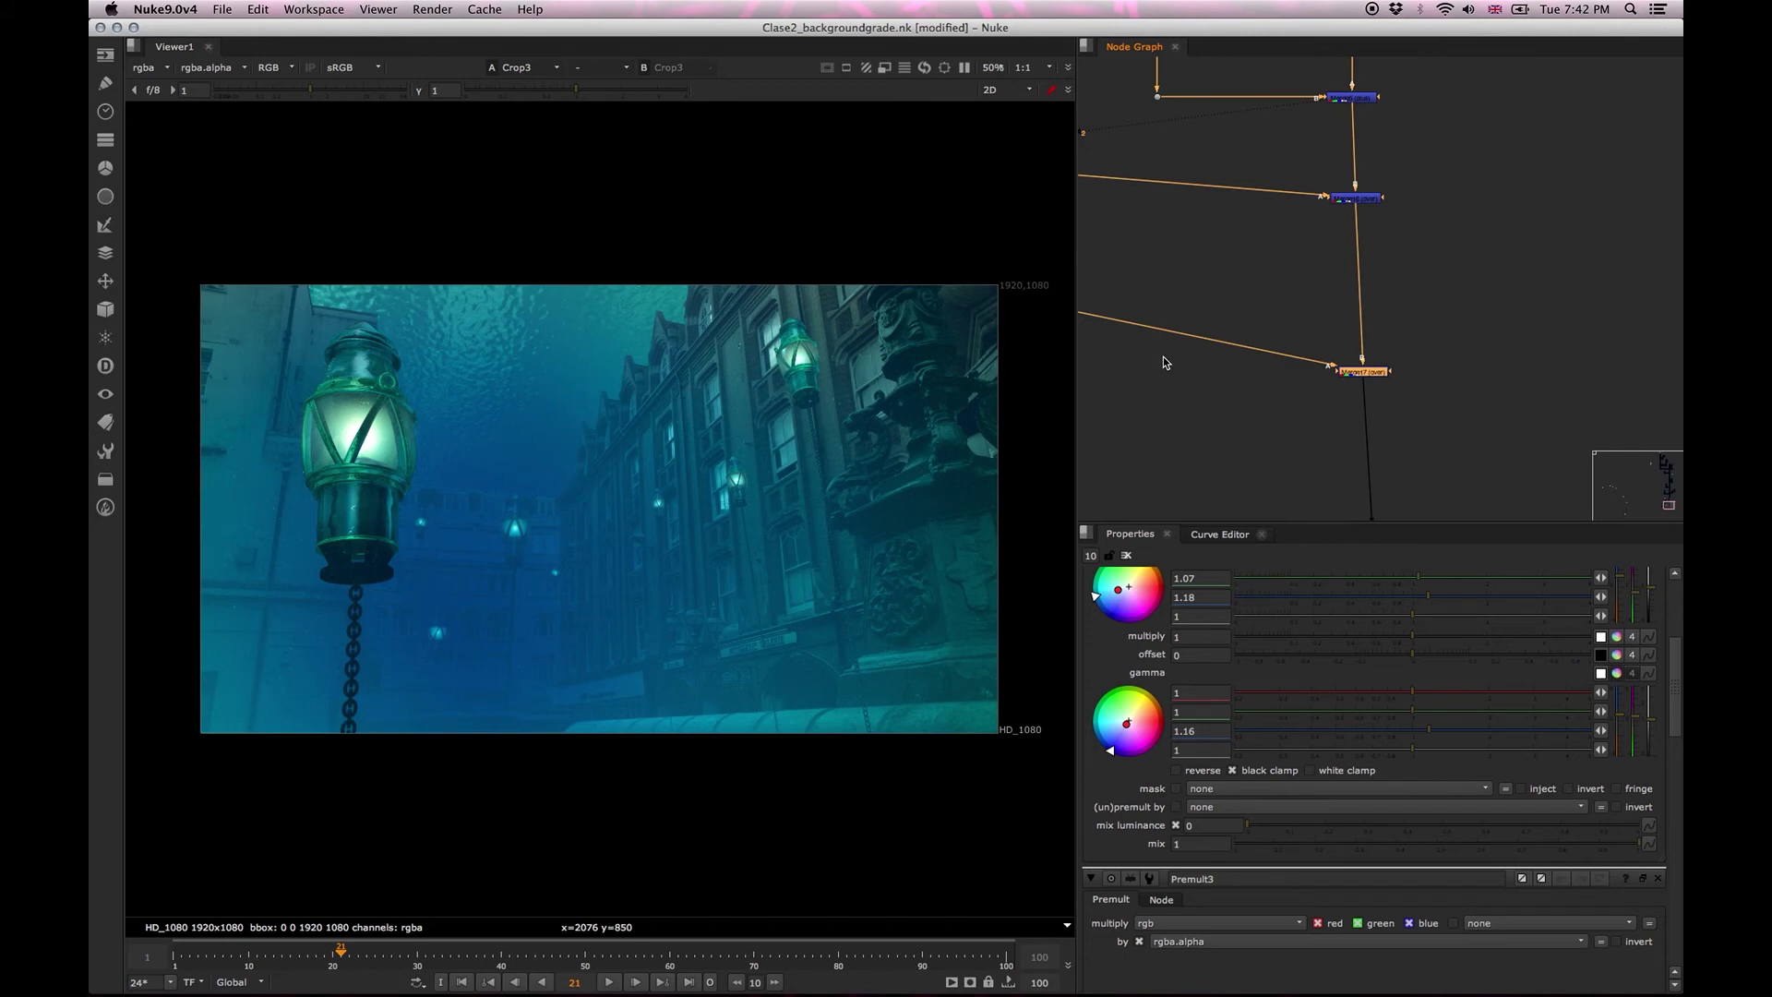
scroll(1333, 325, "down", 5)
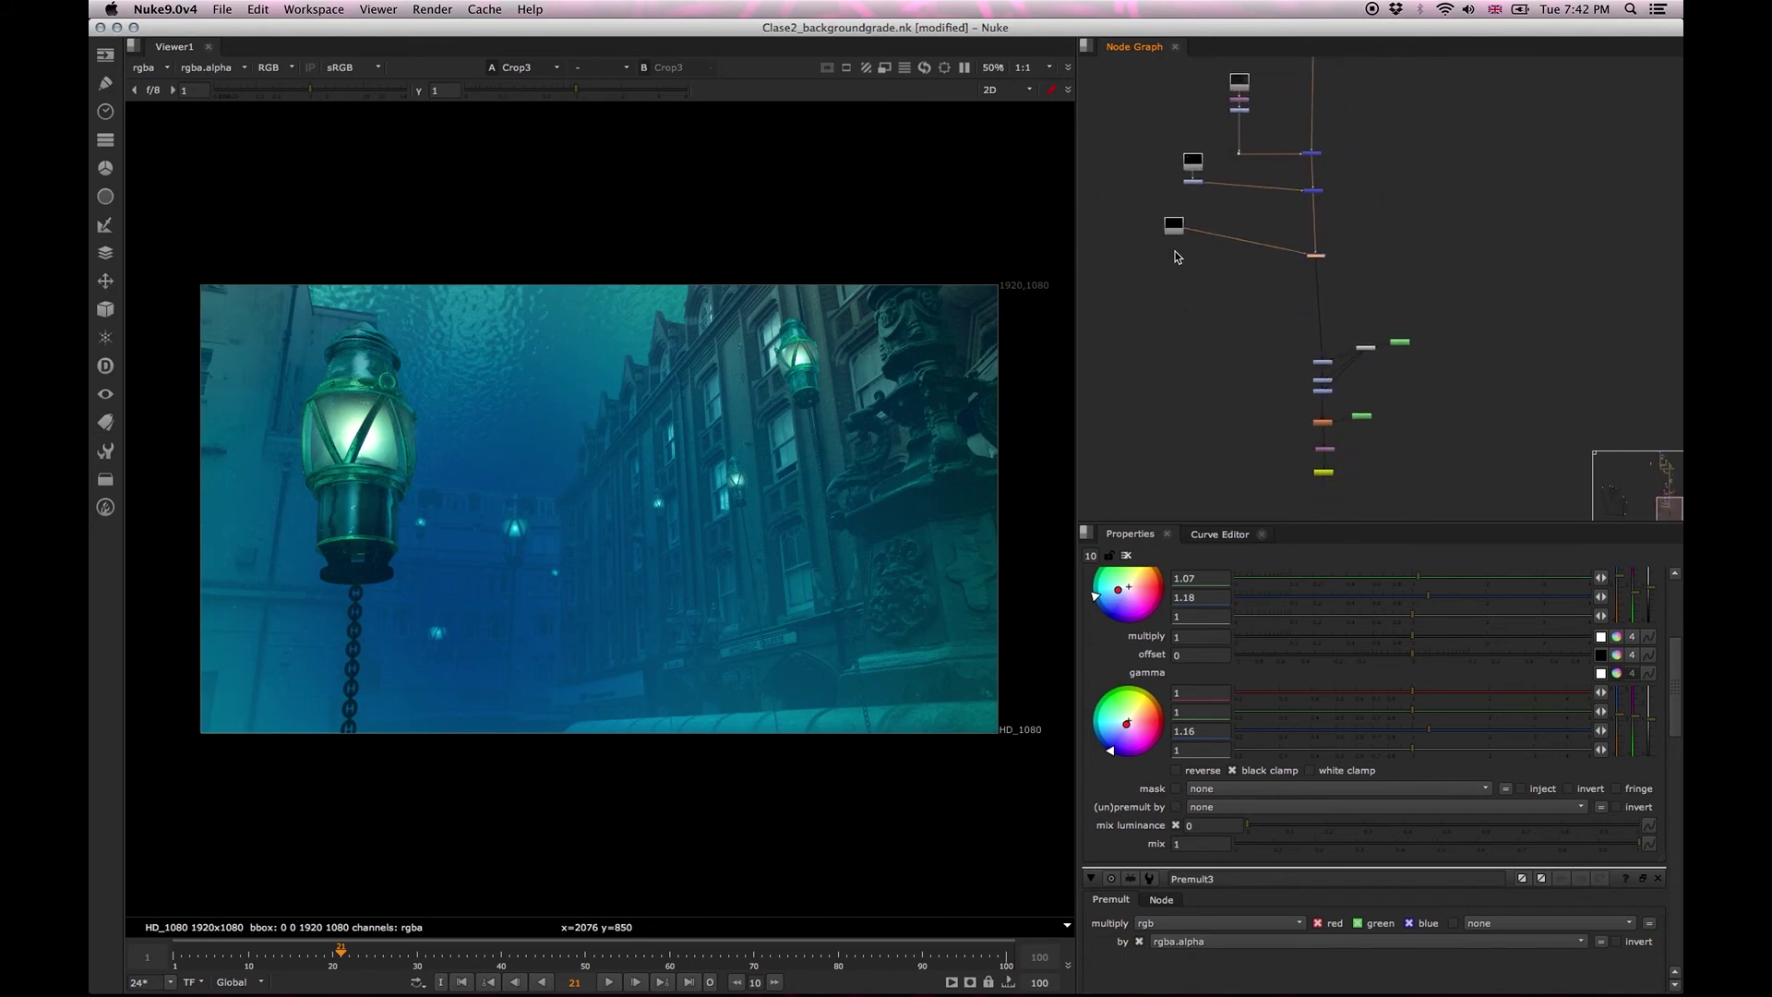
scroll(1215, 286, "up", 1)
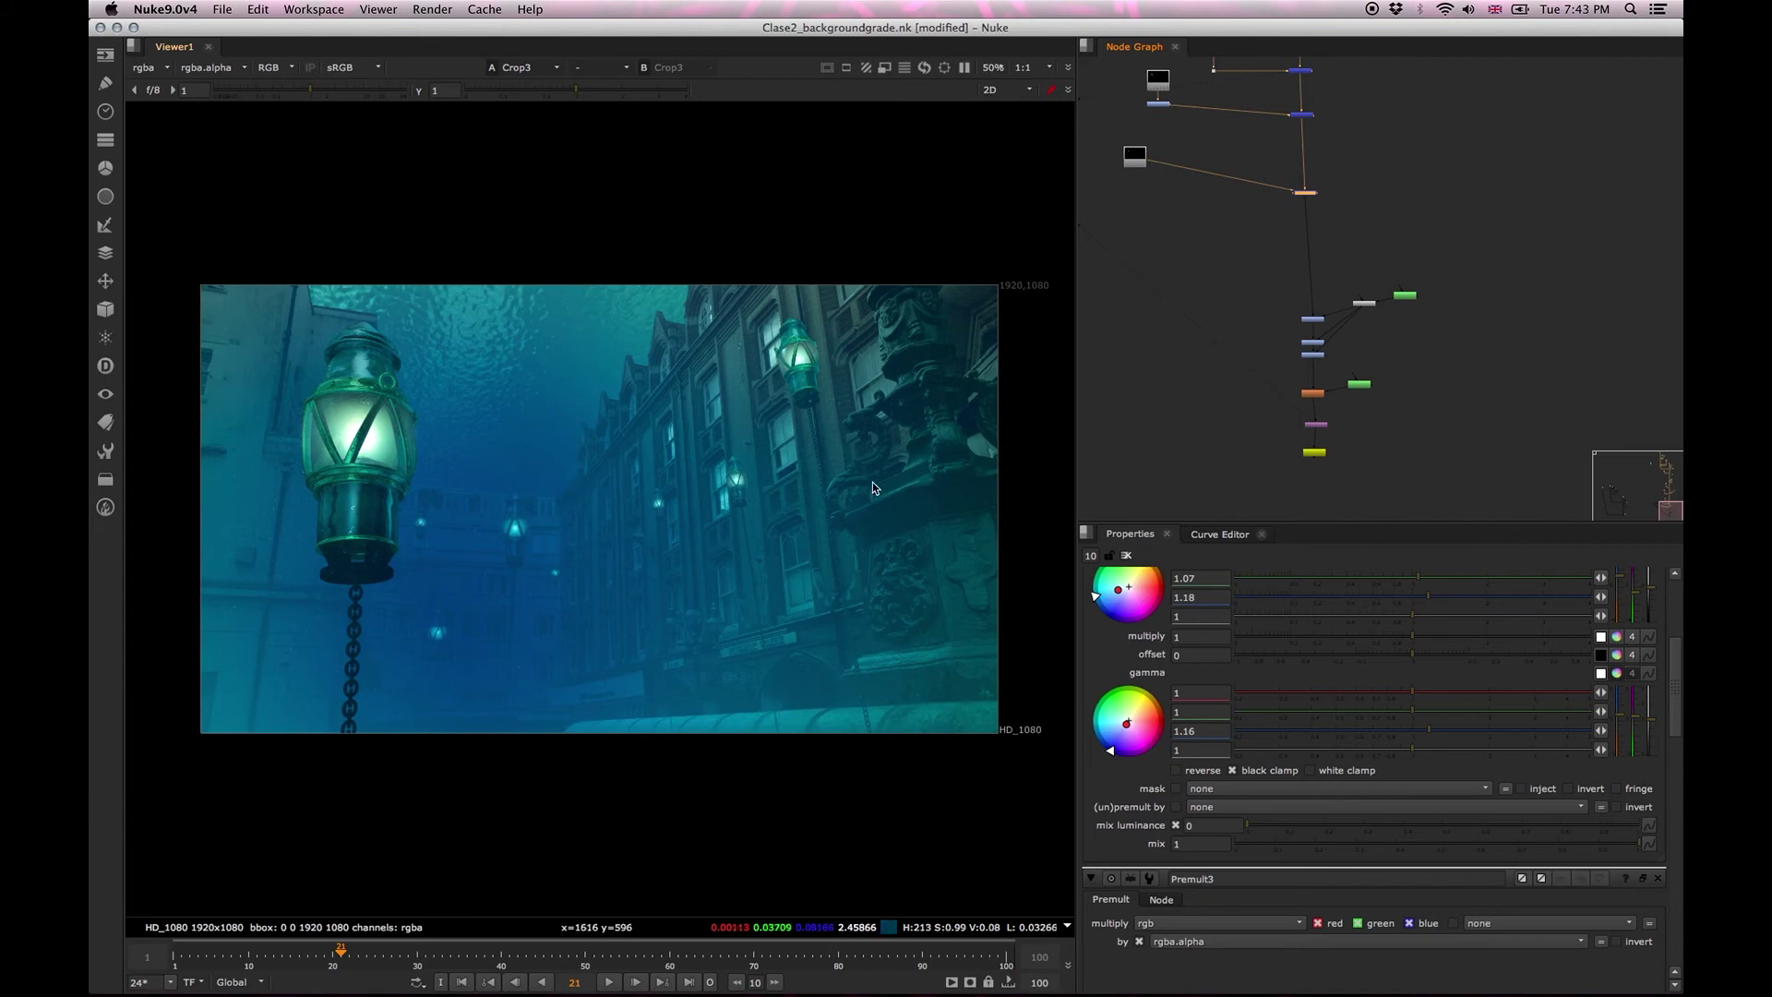
scroll(1279, 345, "up", 5)
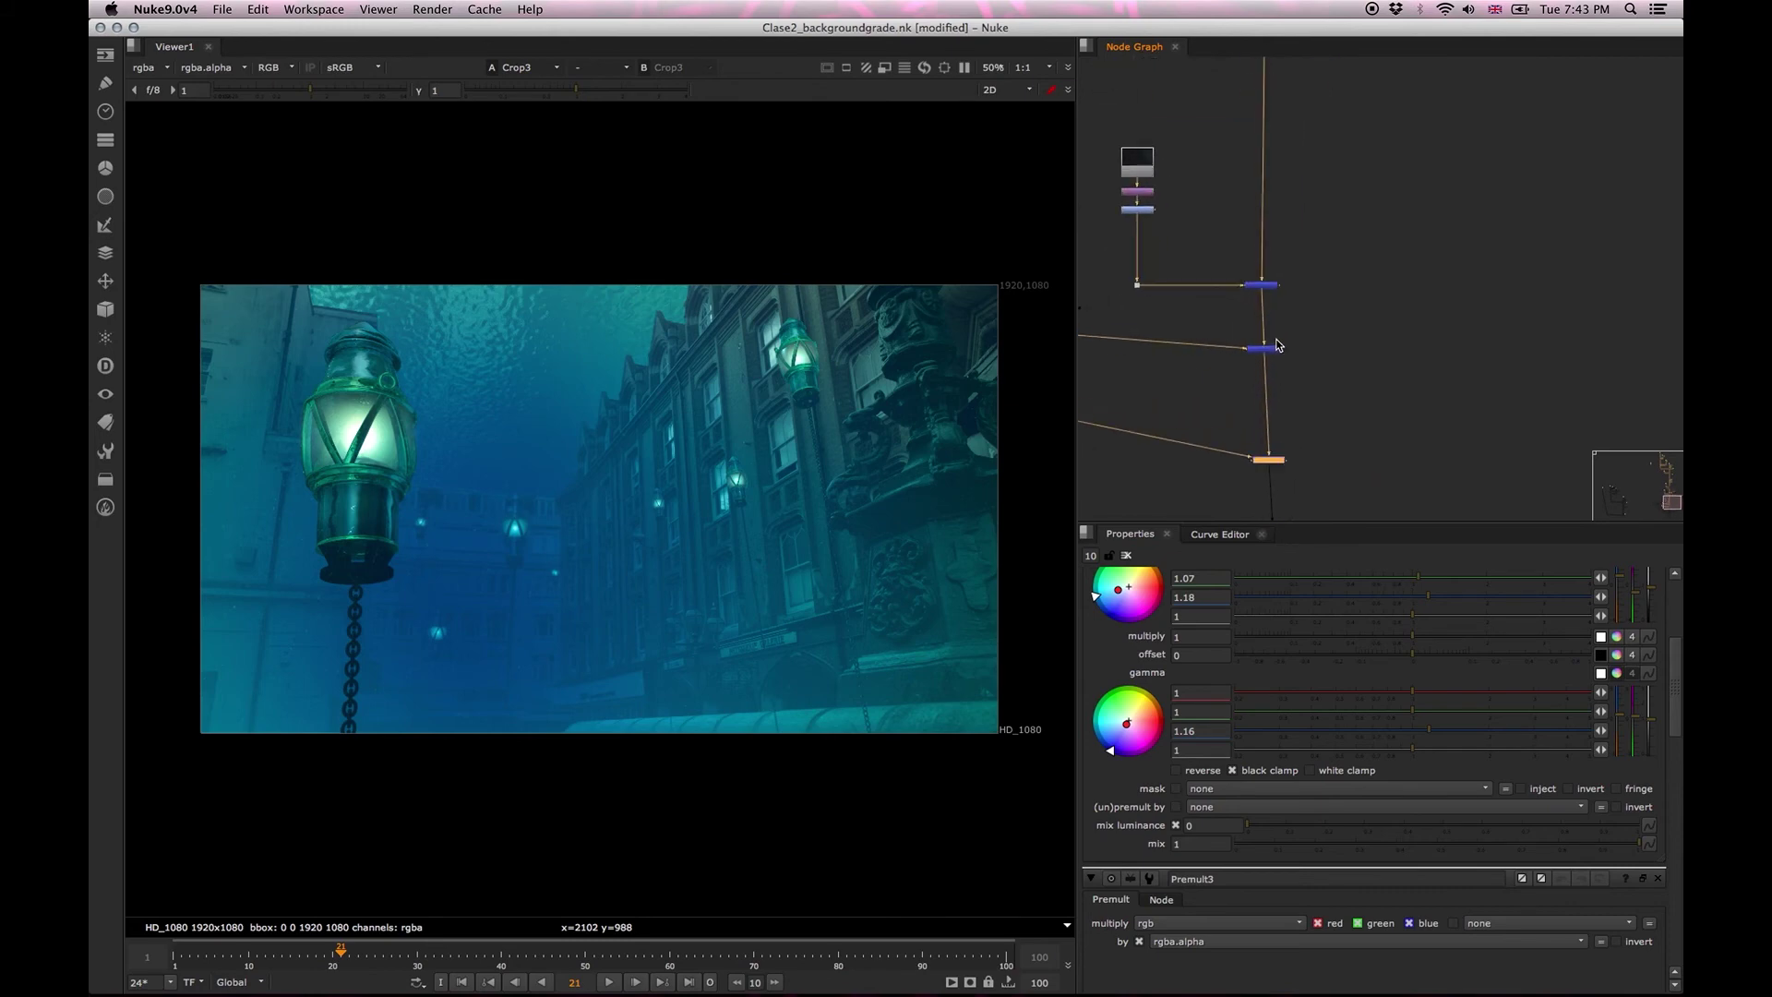
scroll(1361, 288, "down", 5)
scroll(1260, 268, "up", 6)
scroll(1283, 277, "up", 3)
scroll(1279, 268, "left", 3)
Connect the merge's mask input to Roto9 and close the Roto9 and Grade33 panels.
double_click(1459, 327)
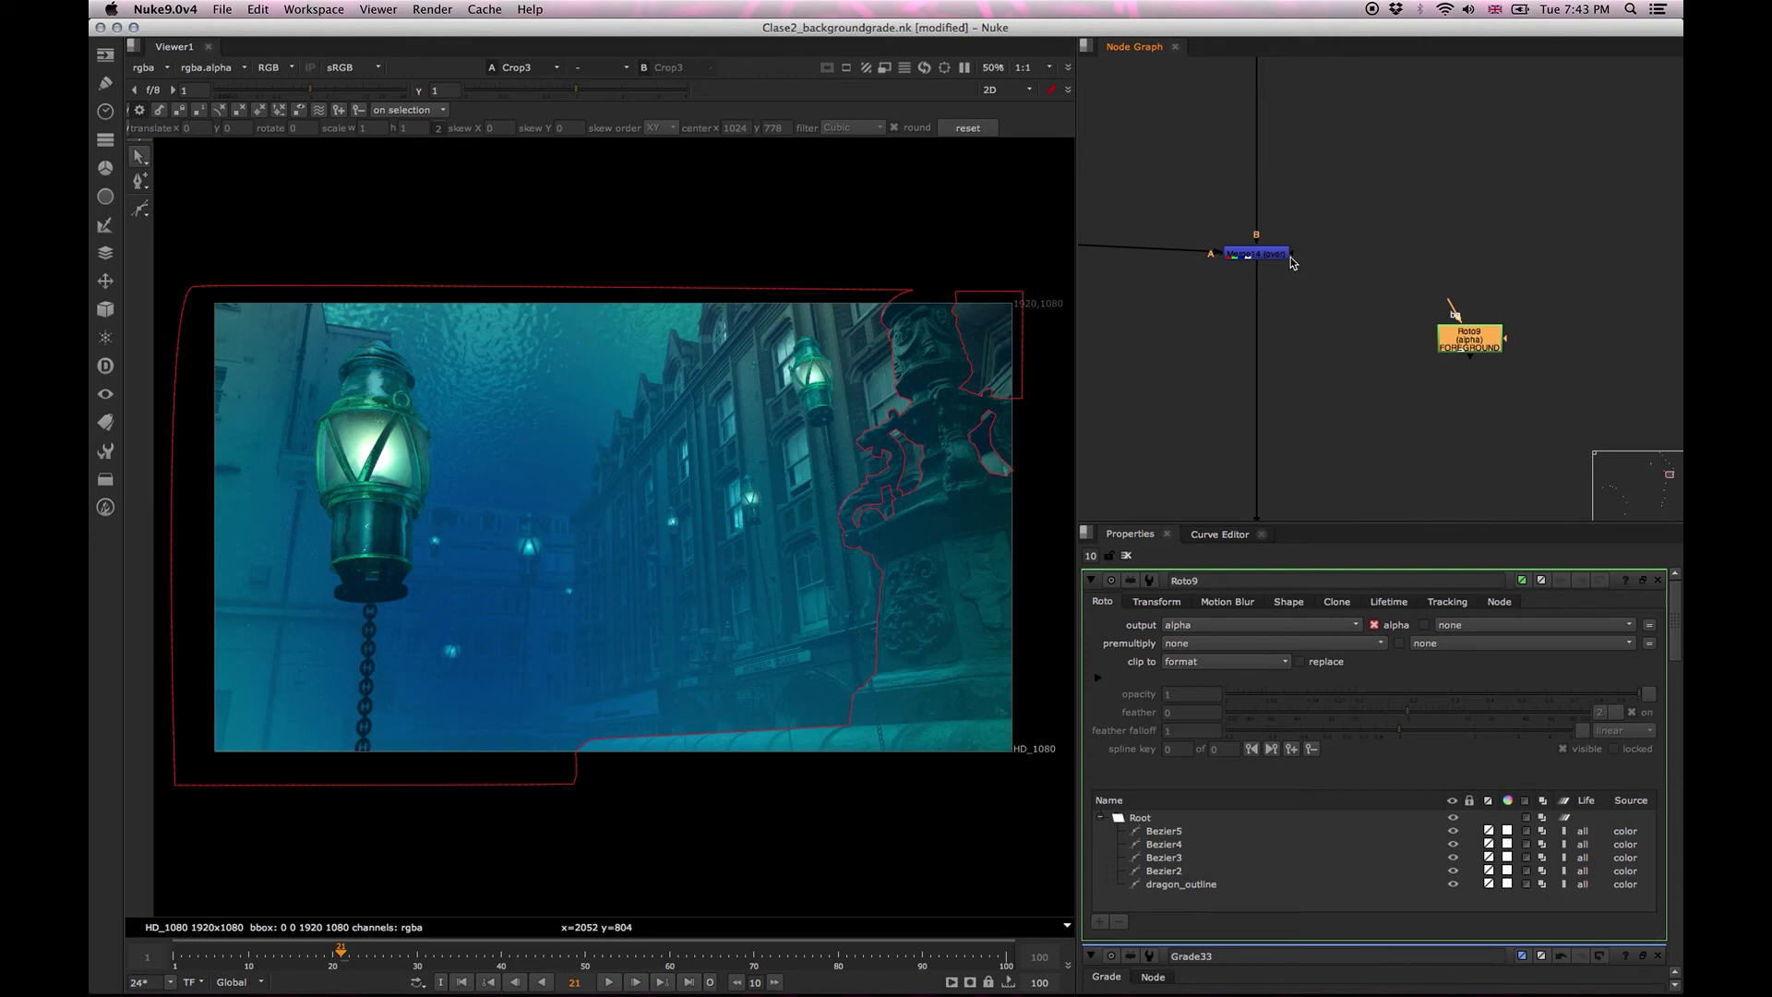
left_click_drag(1315, 282, 1466, 336)
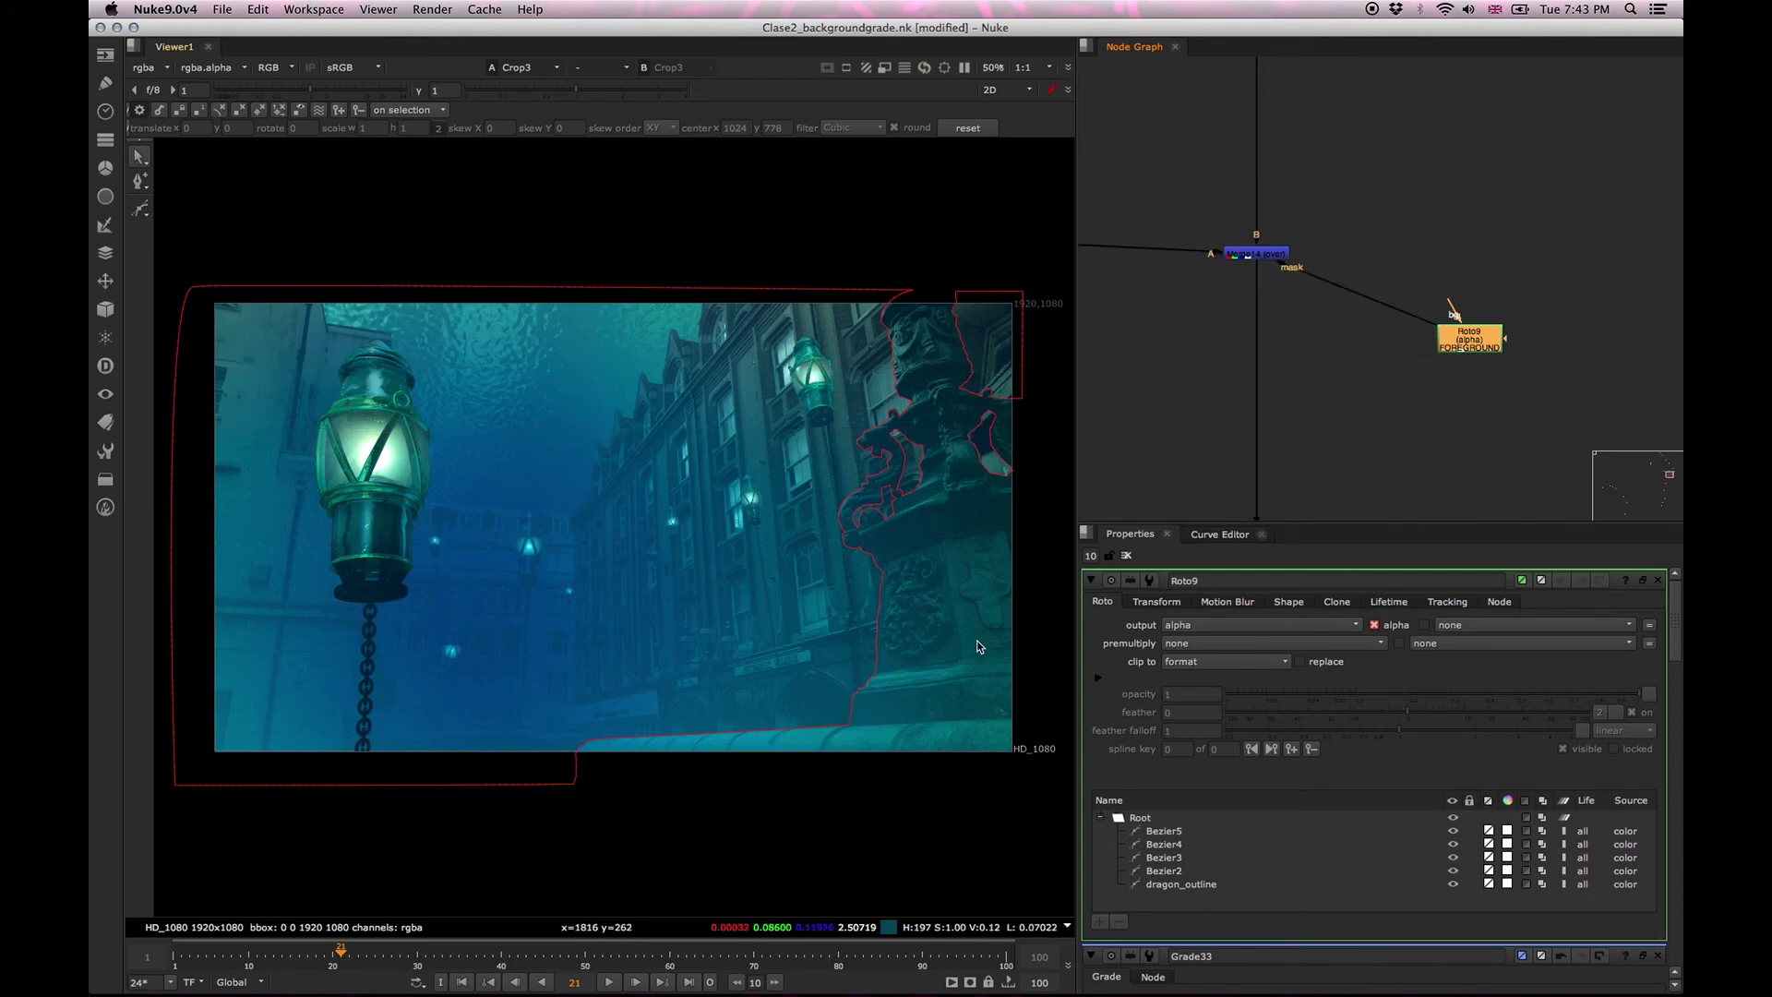
left_click(1126, 555)
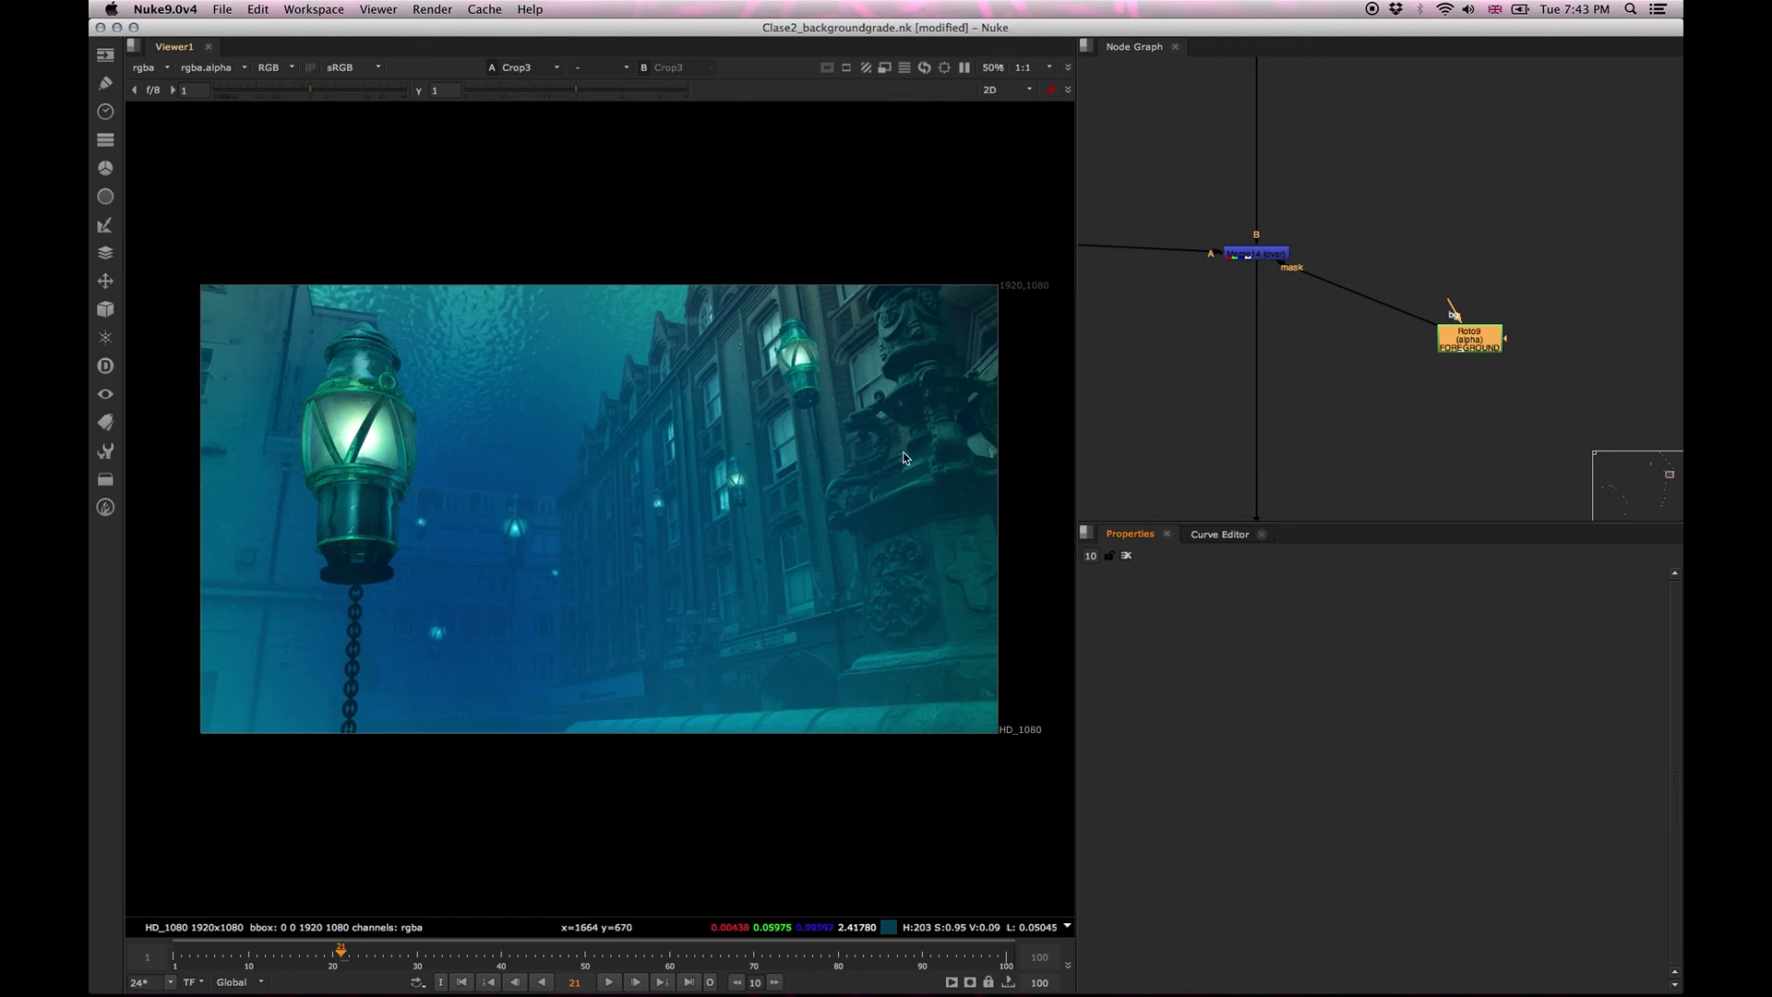
scroll(1145, 243, "down", 5)
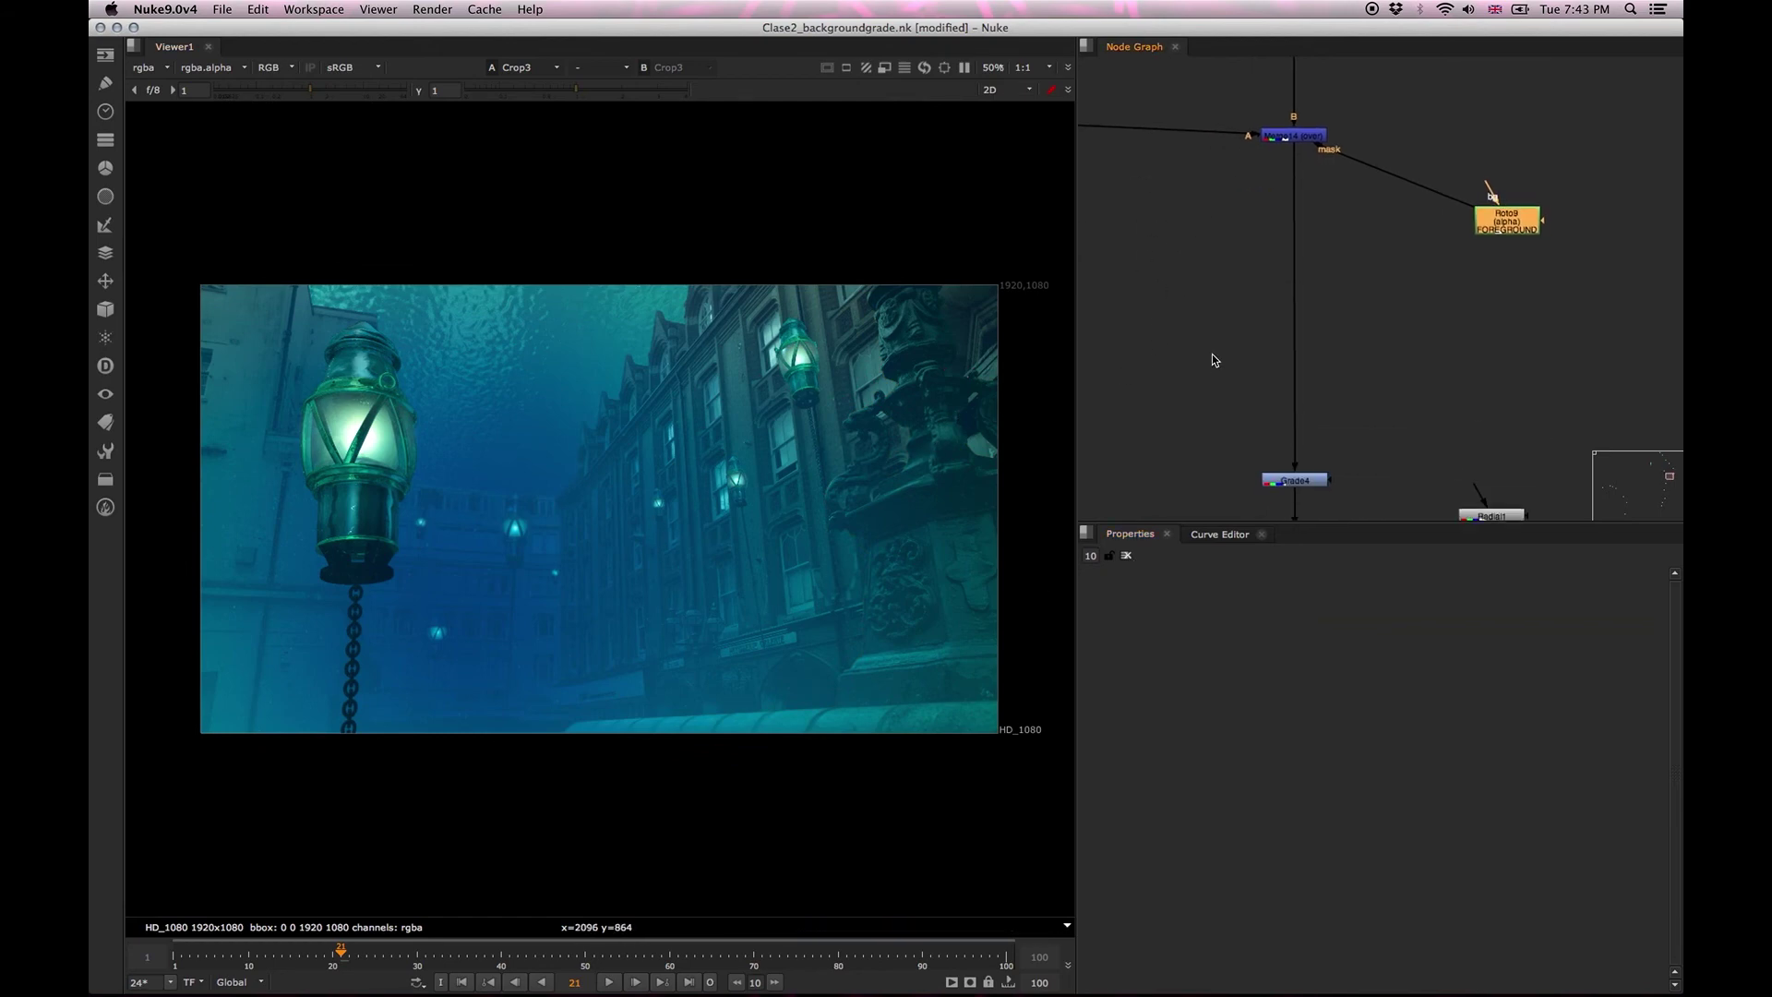
scroll(1223, 357, "down", 3)
scroll(1237, 355, "down", 6)
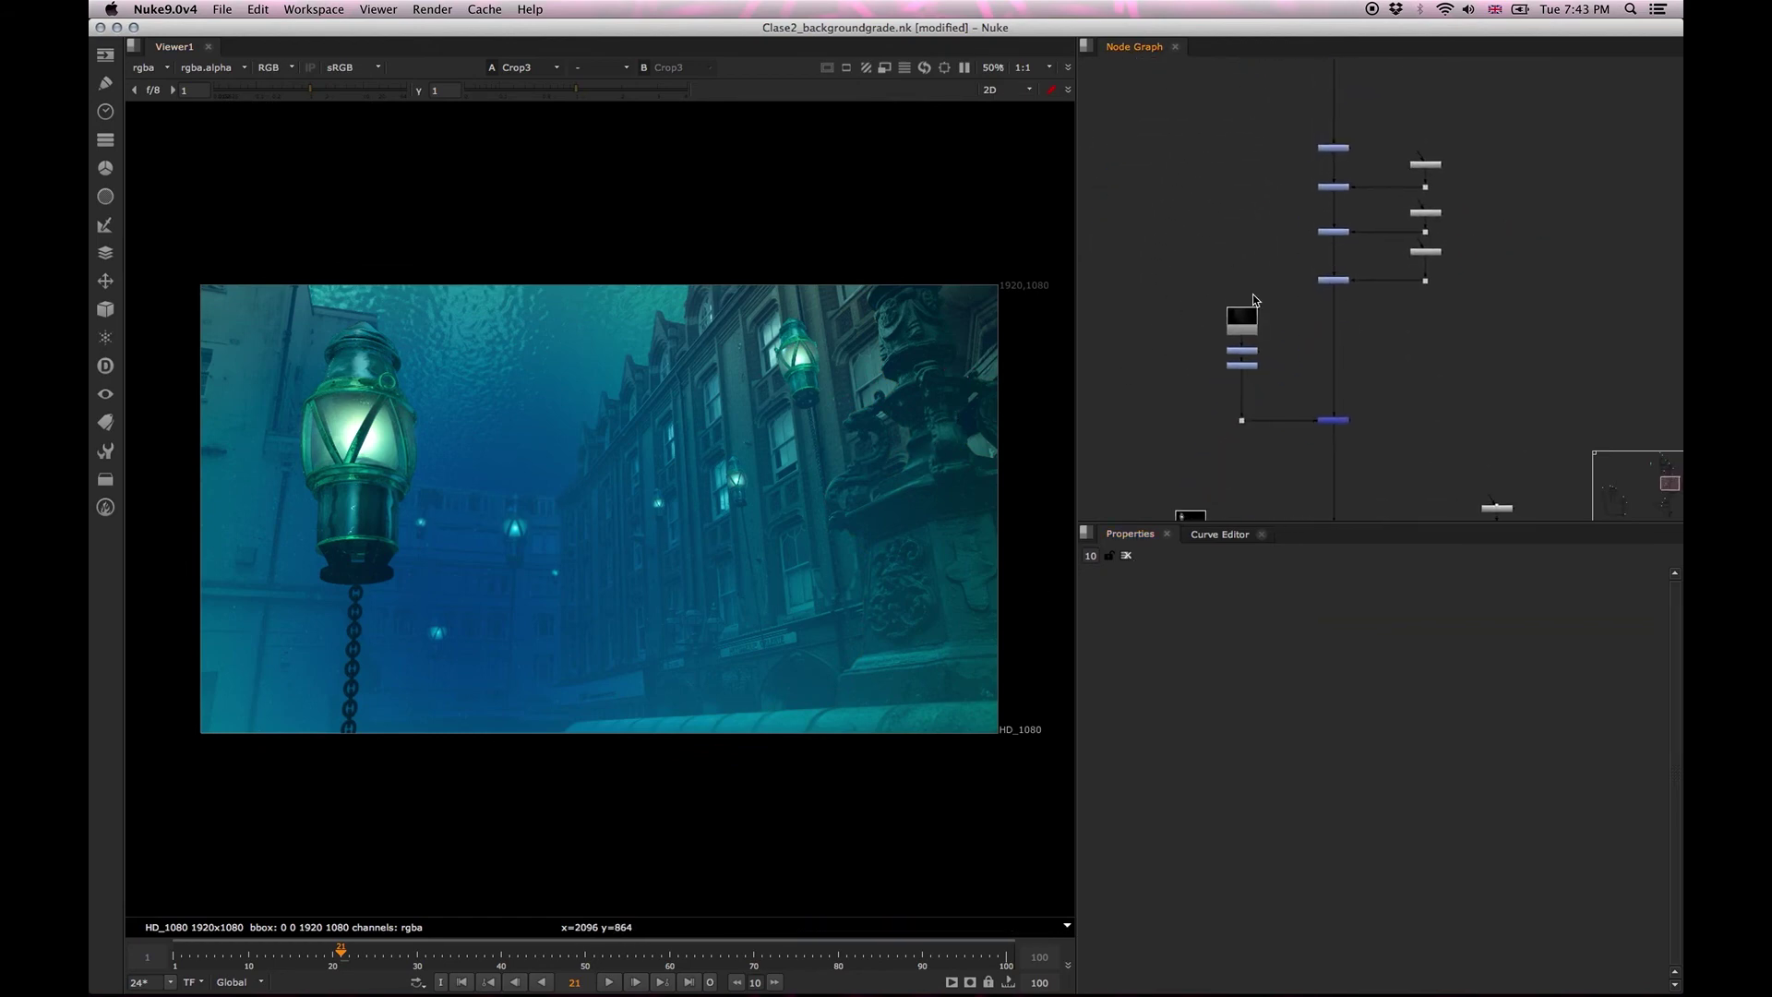
scroll(1248, 360, "down", 5)
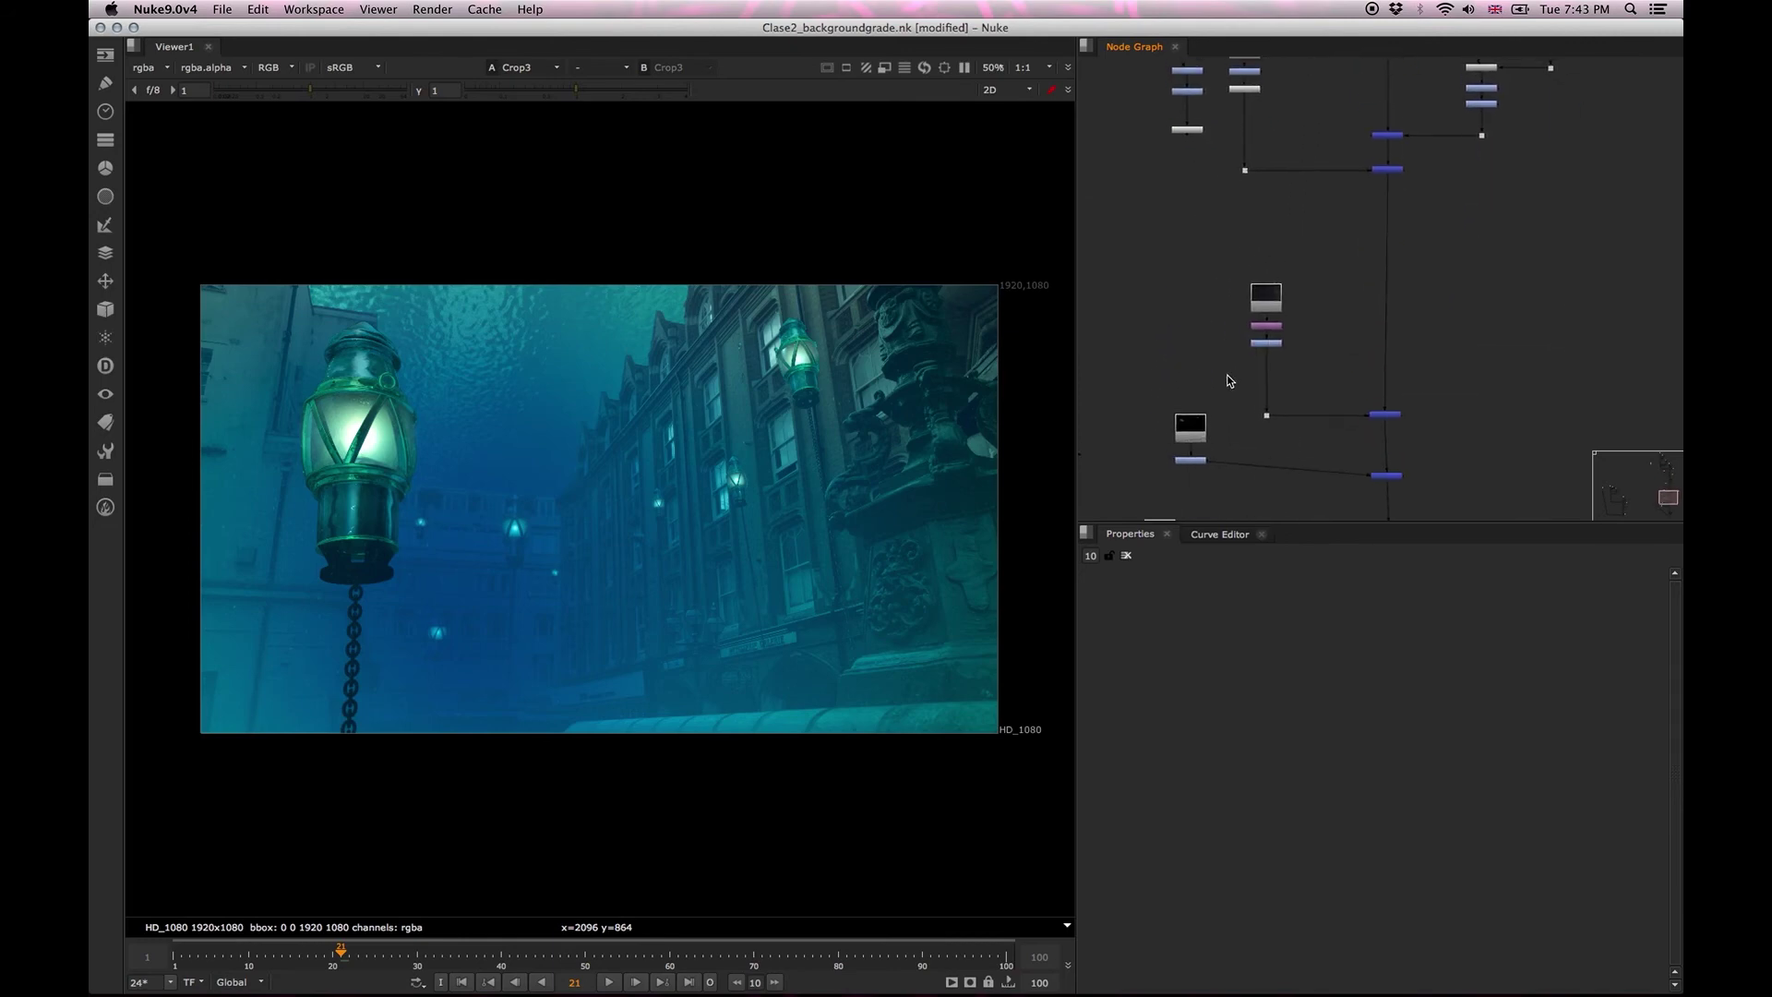
scroll(1221, 332, "down", 6)
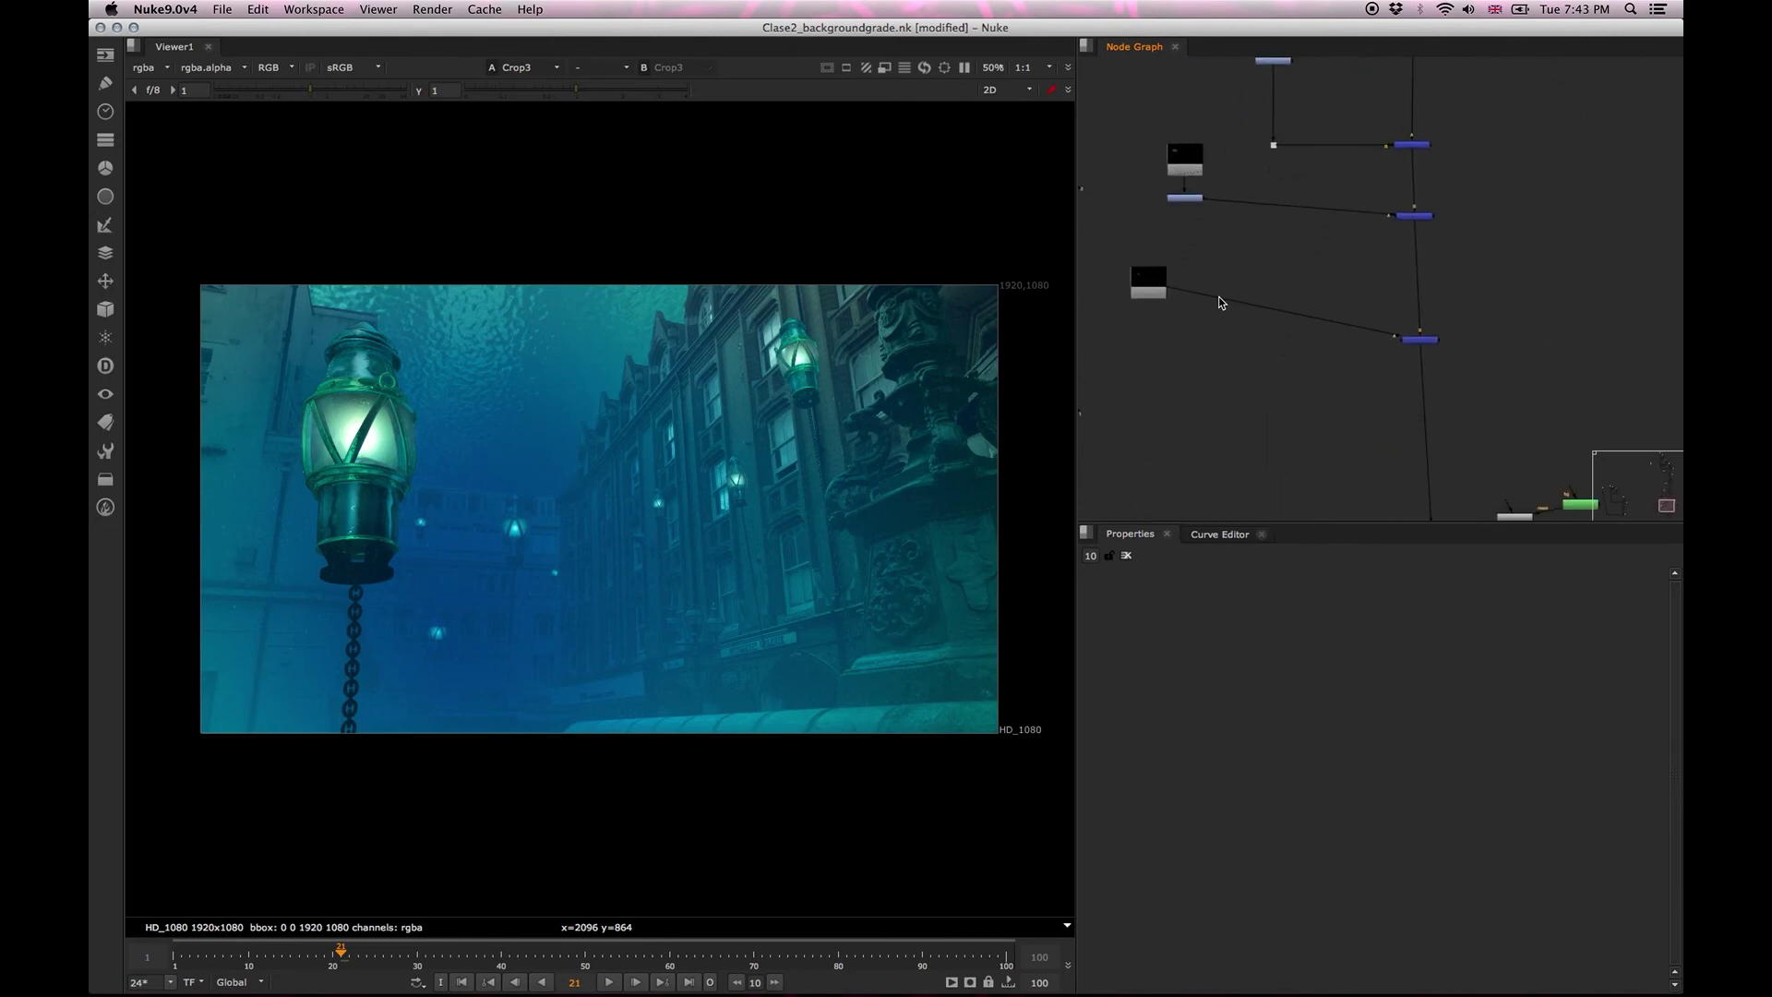
scroll(1226, 299, "down", 10)
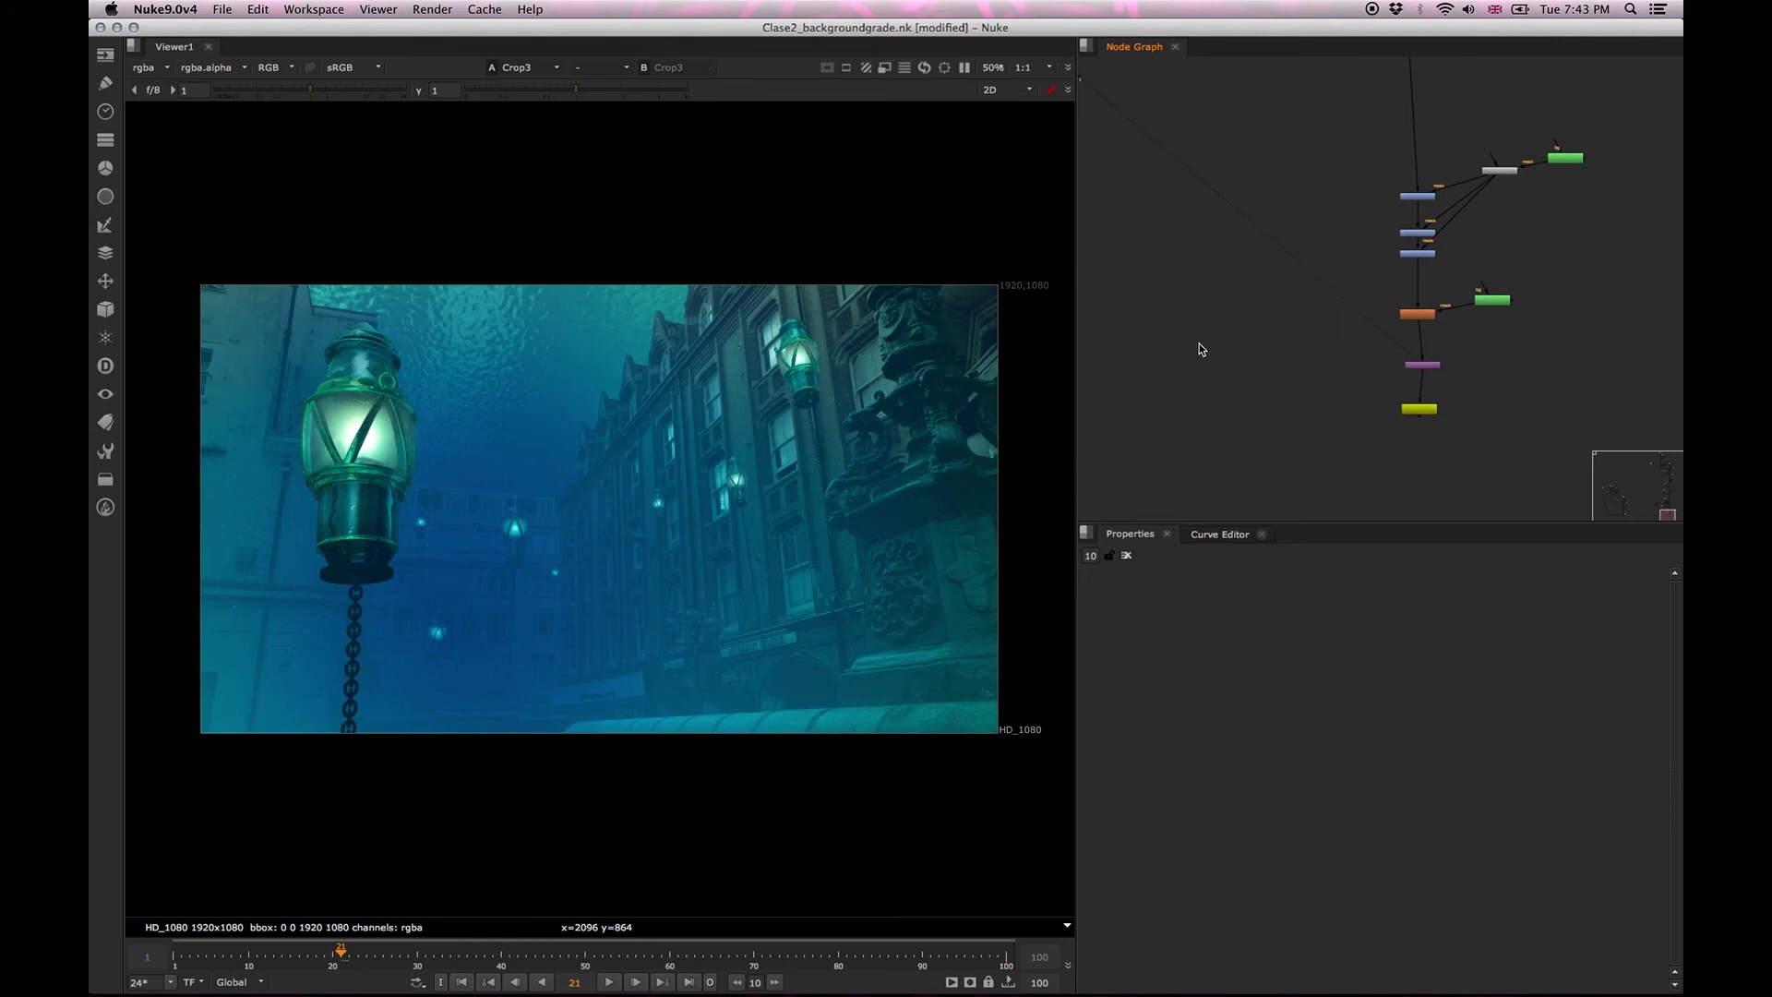
scroll(1330, 323, "up", 3)
scroll(1357, 360, "right", 5)
left_click(1313, 371)
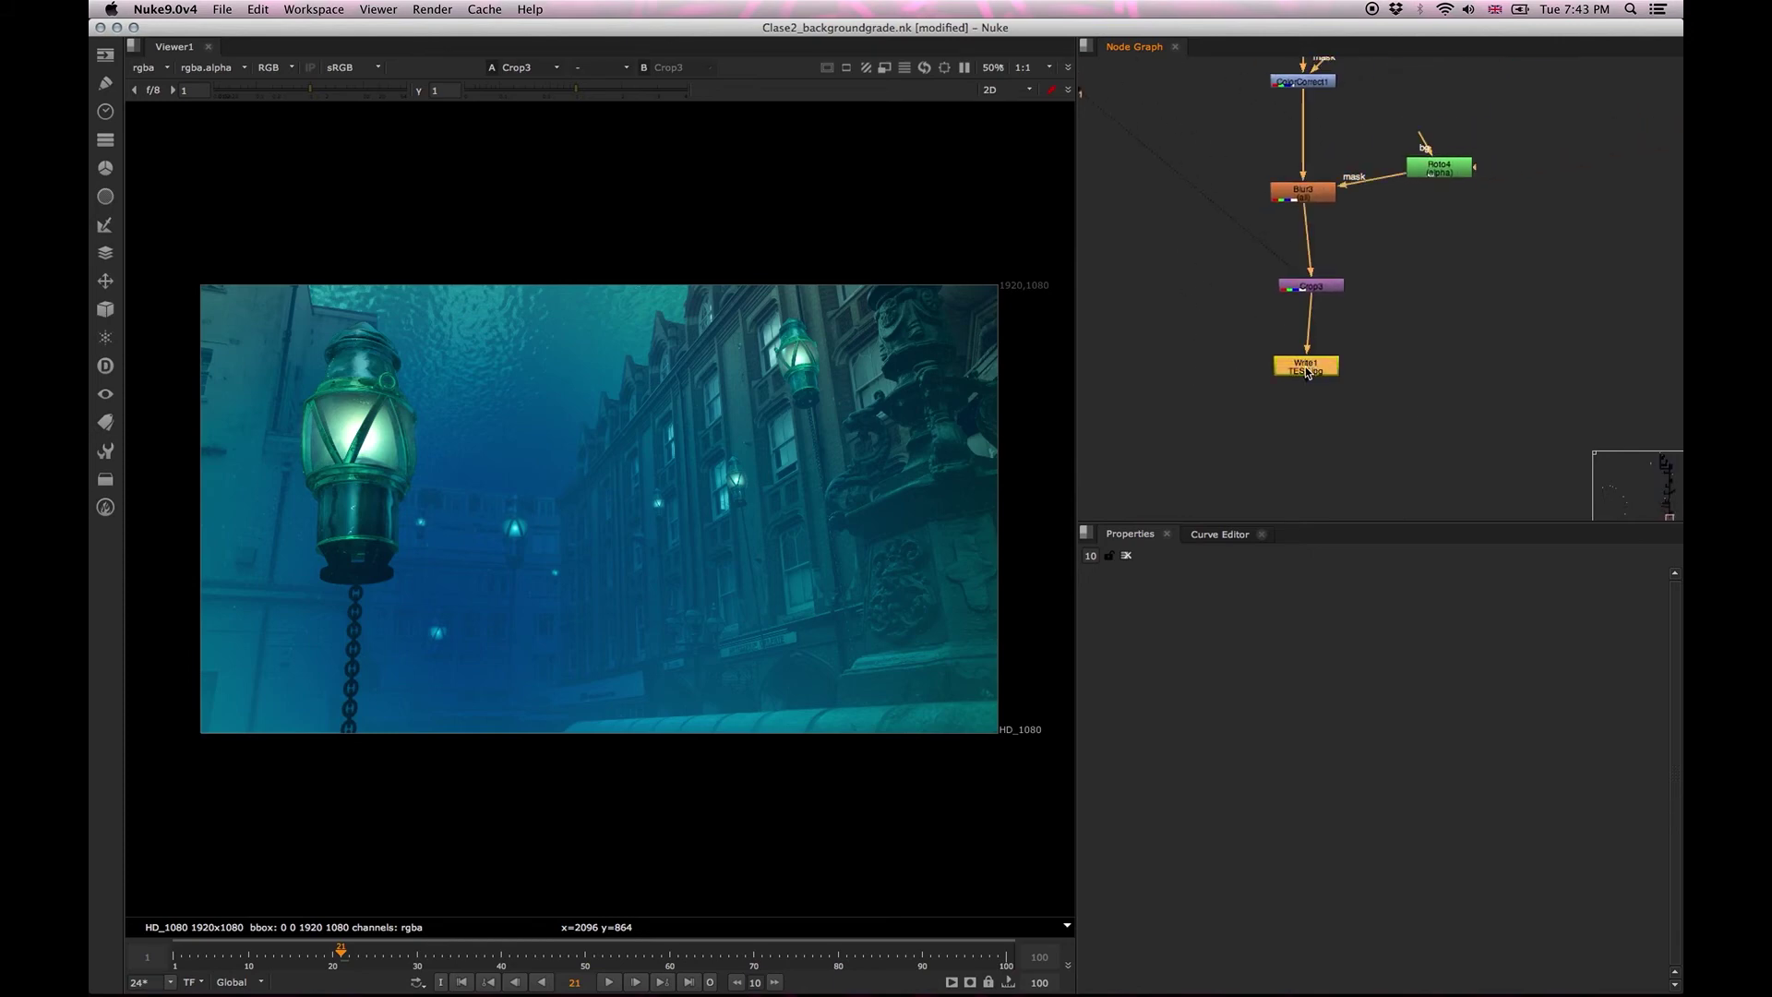
scroll(1202, 248, "up", 10)
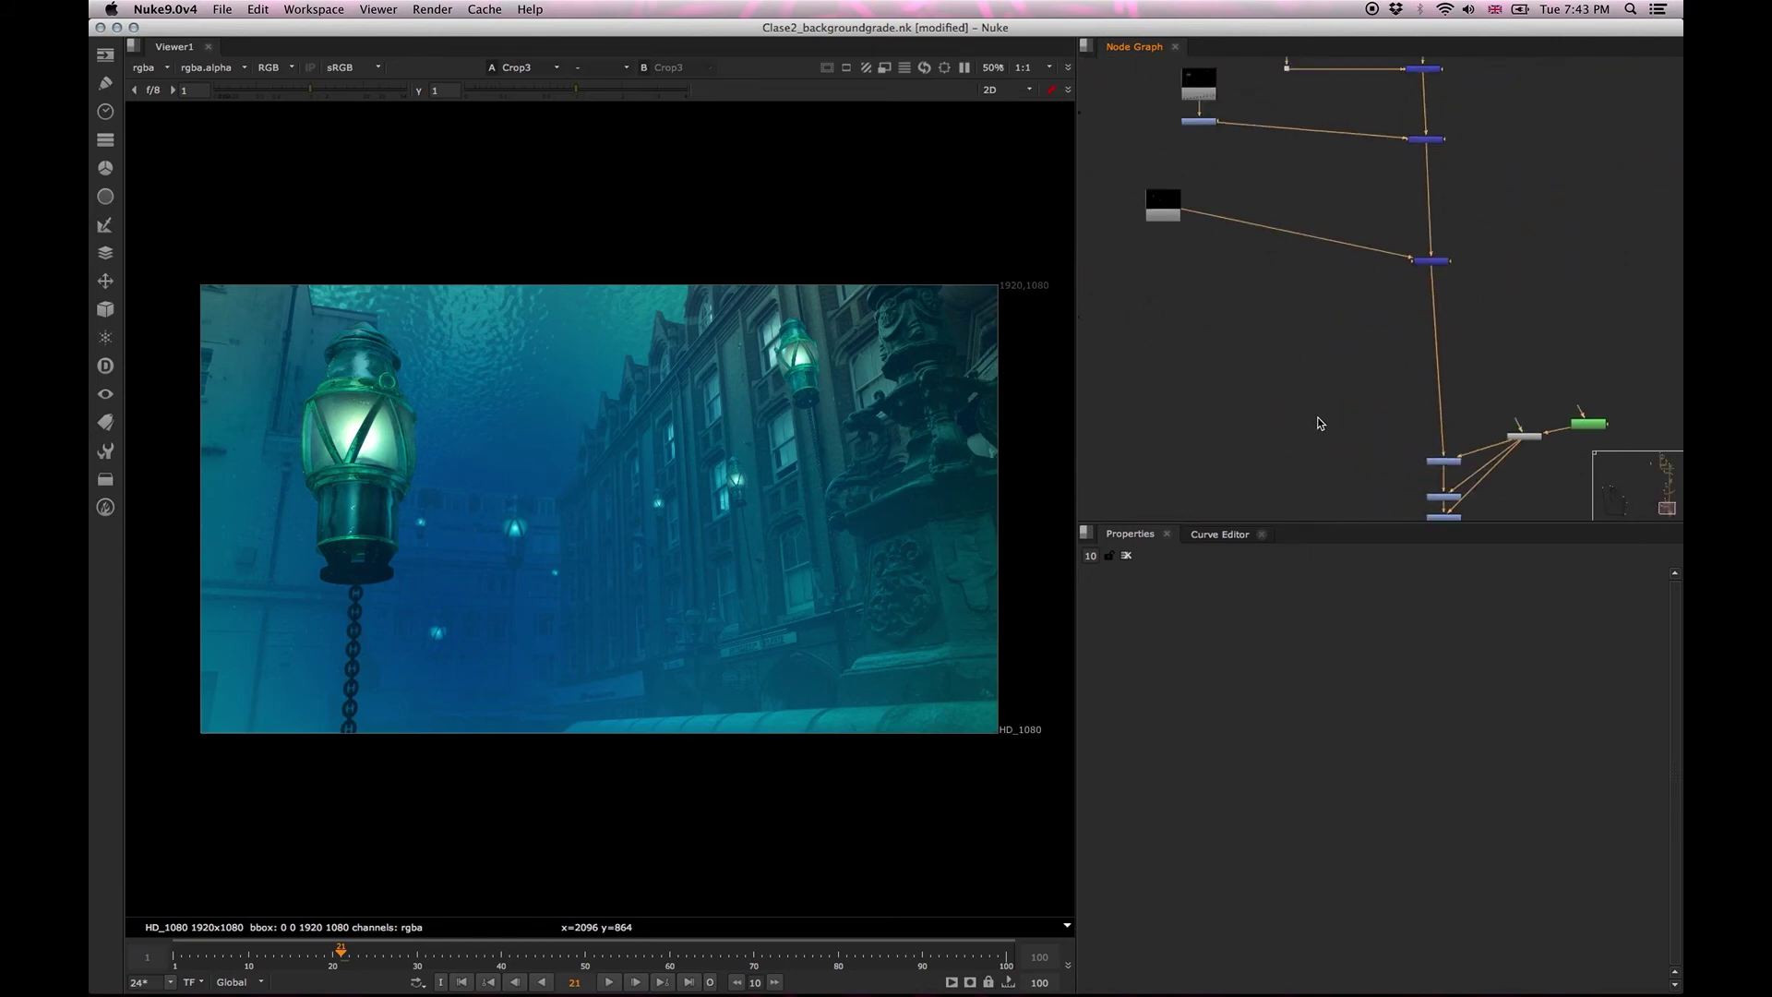
scroll(1295, 387, "up", 5)
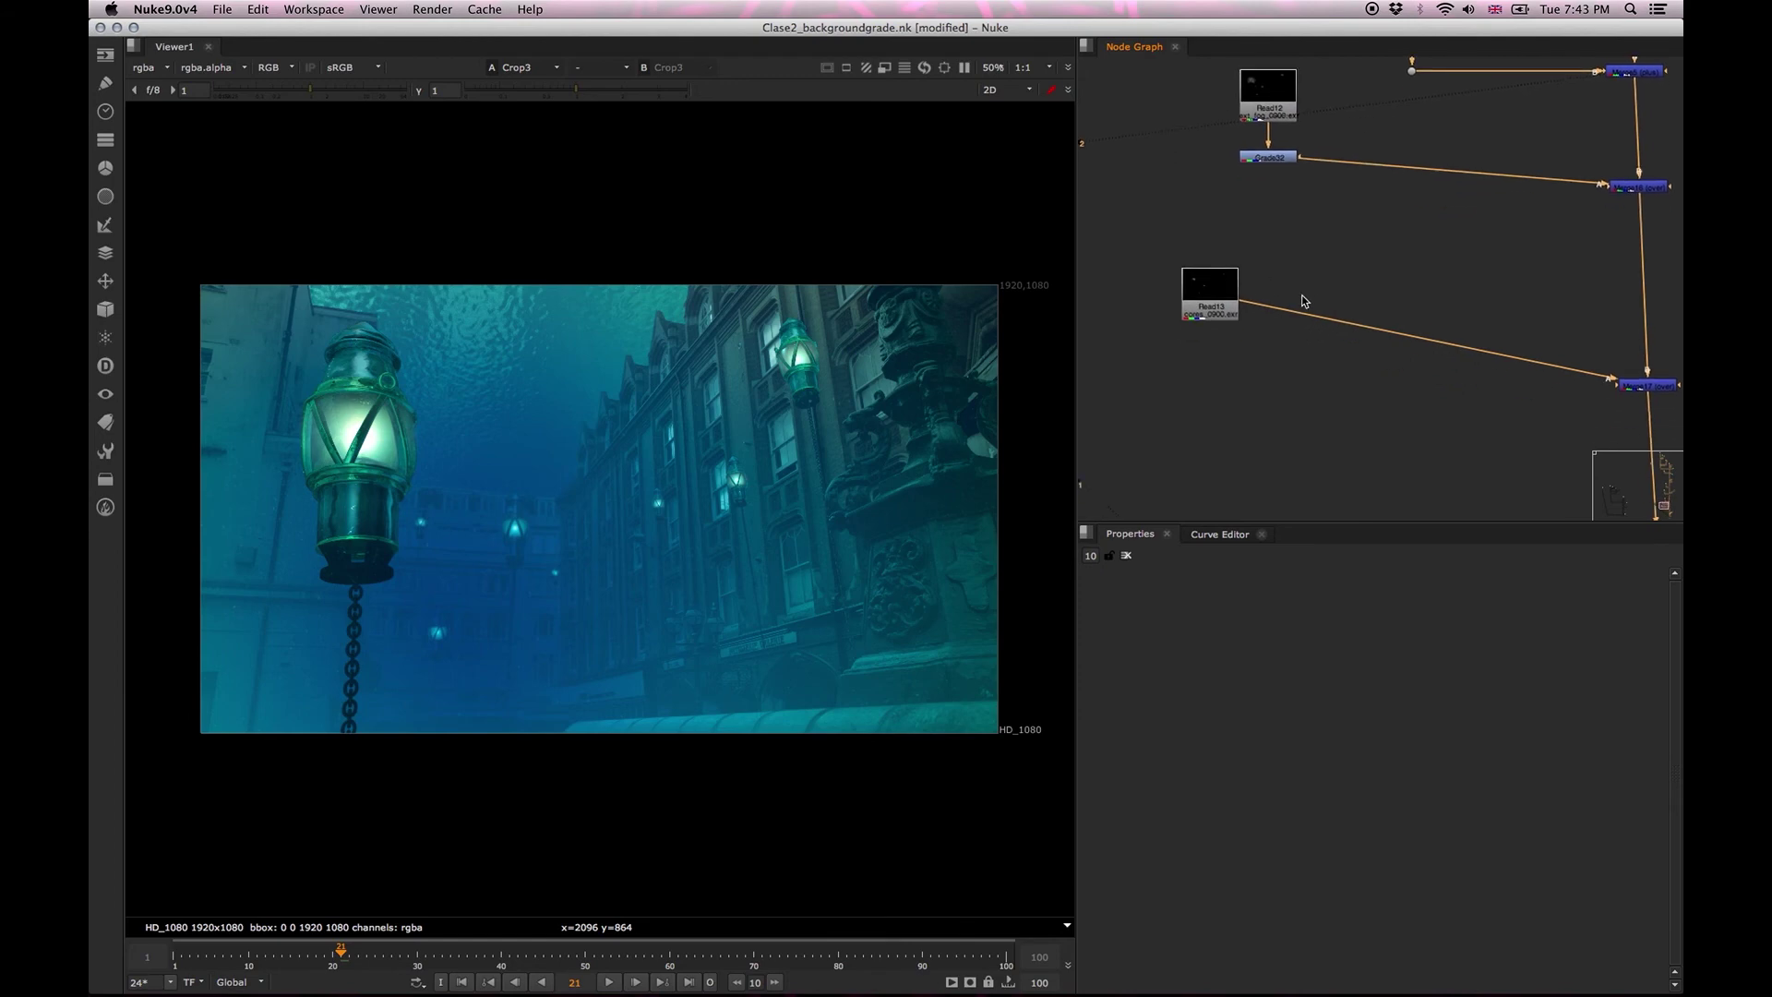
scroll(1293, 336, "up", 5)
scroll(1333, 341, "down", 3)
left_click_drag(1246, 261, 1161, 322)
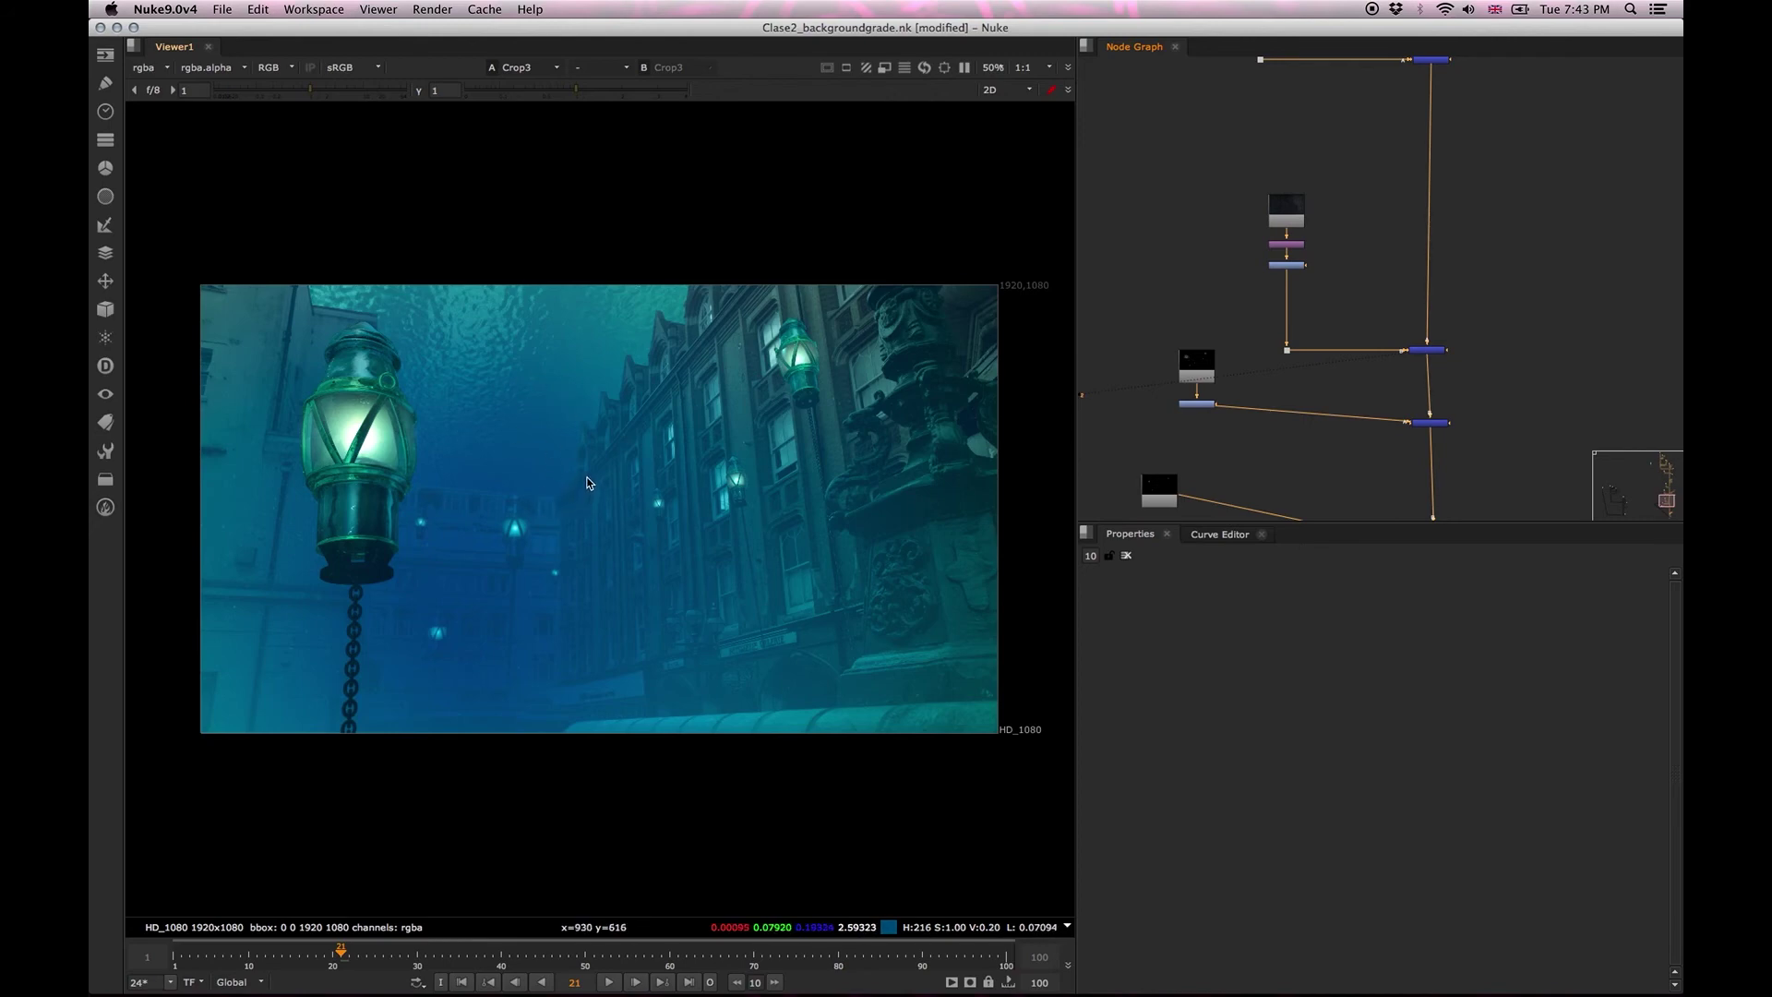
scroll(1201, 312, "up", 5)
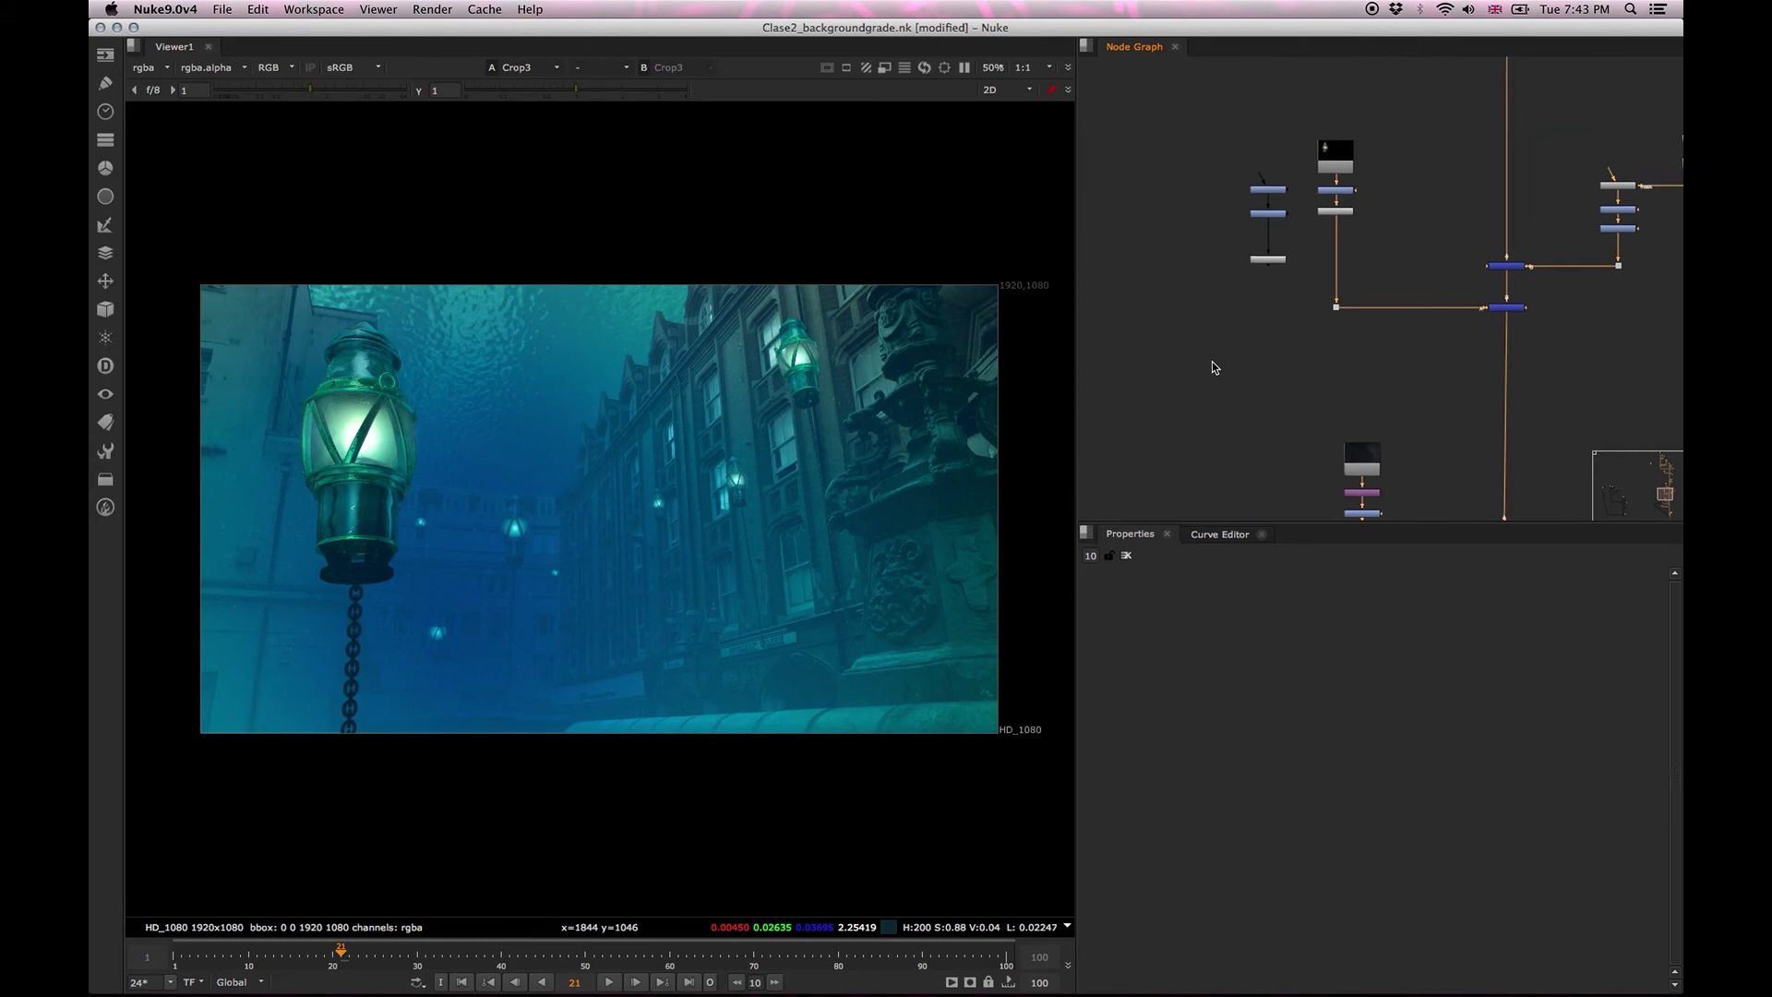
scroll(1211, 367, "up", 2)
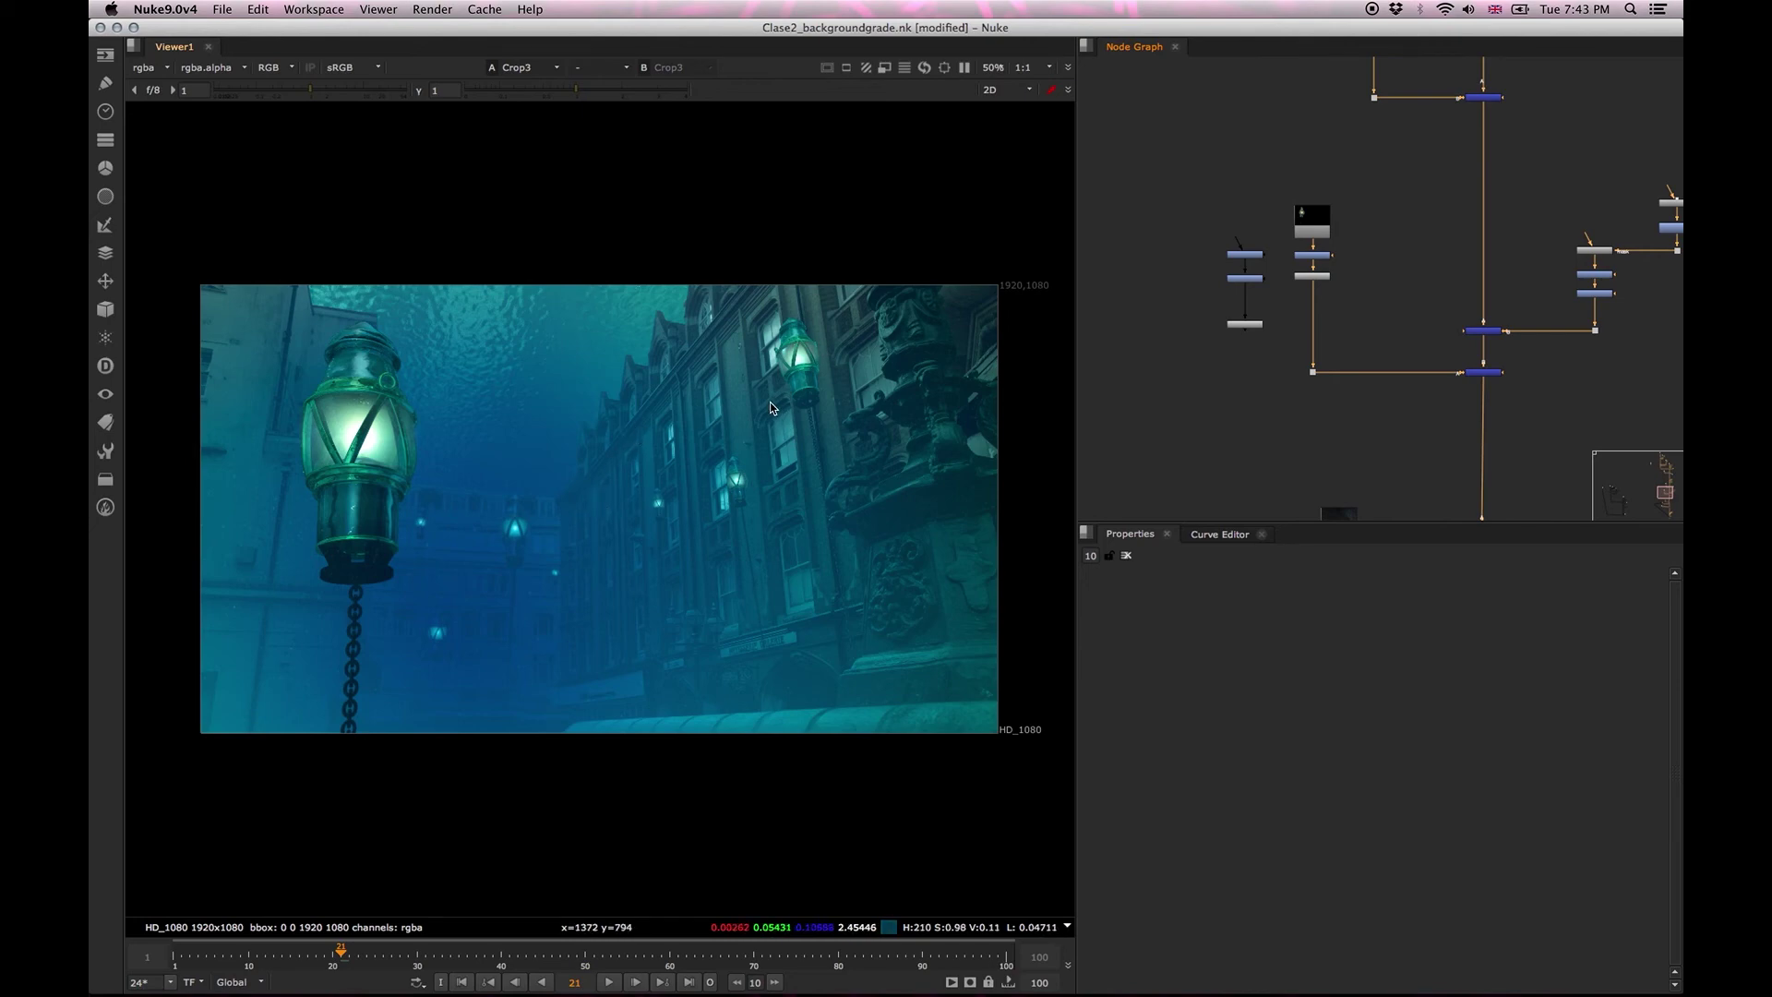
Open Read10's file browser and navigate to the Acuaescape_Compositing/Artefact/FG_element folder.
left_click_drag(1322, 231, 1318, 205)
double_click(1318, 205)
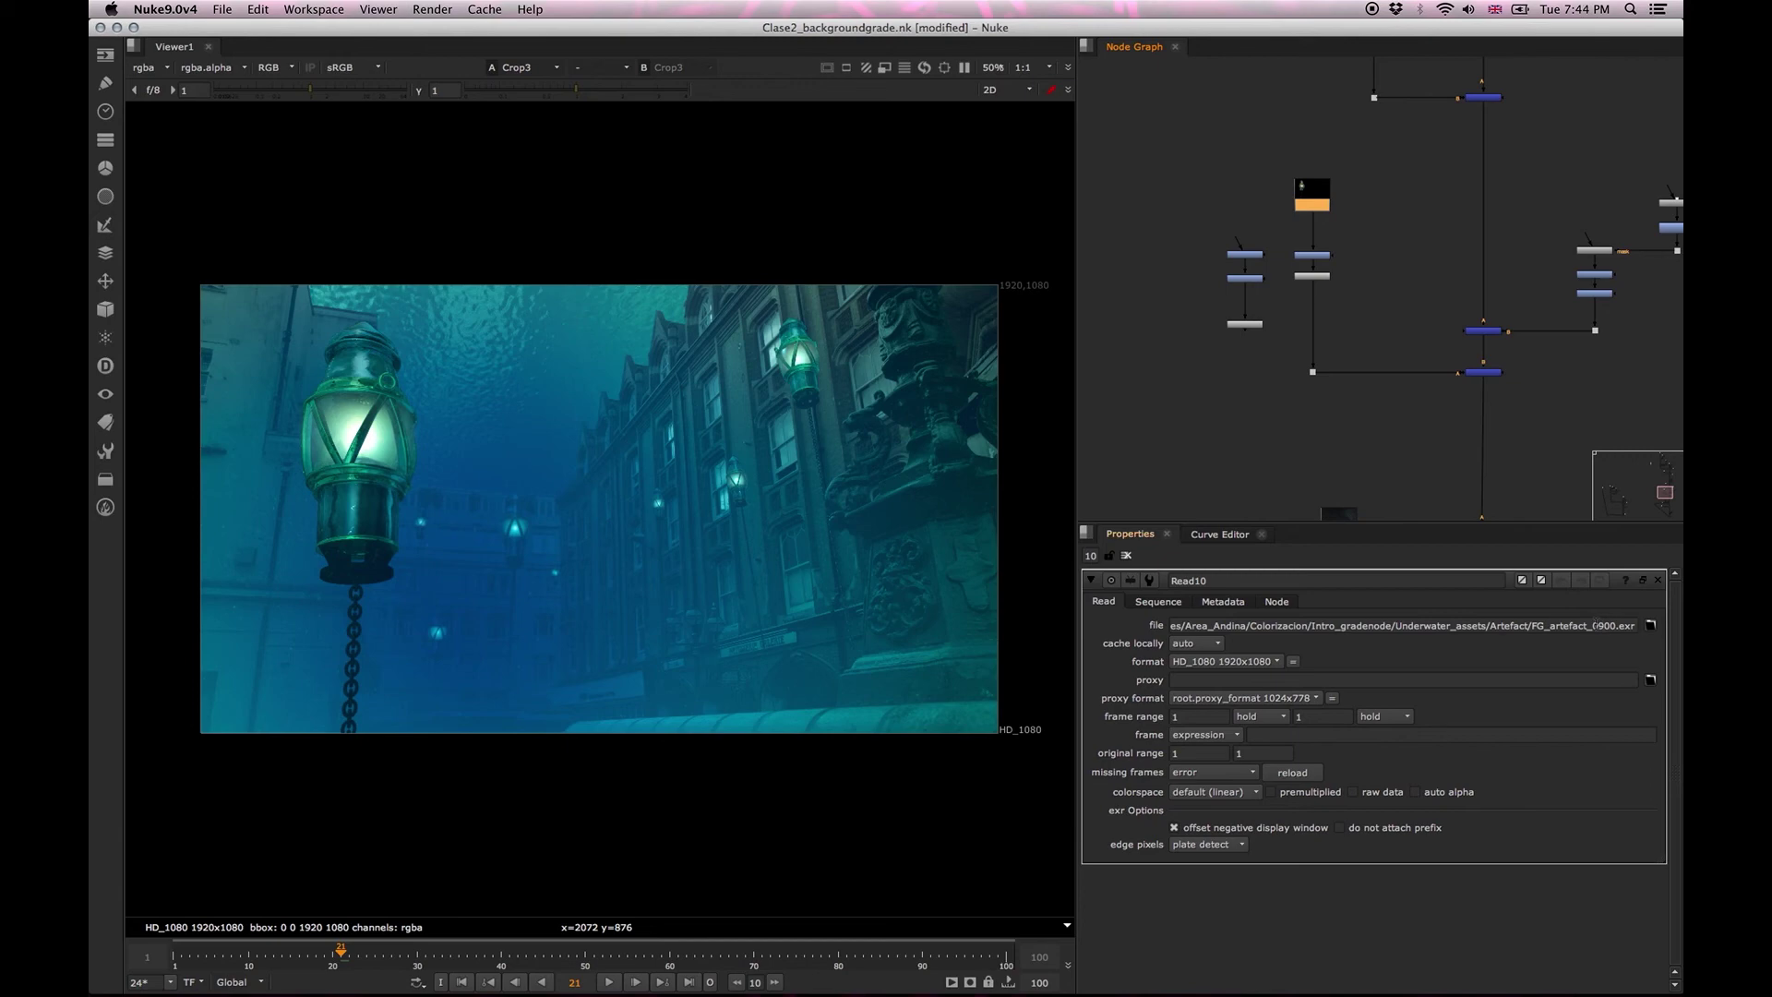
left_click(1651, 627)
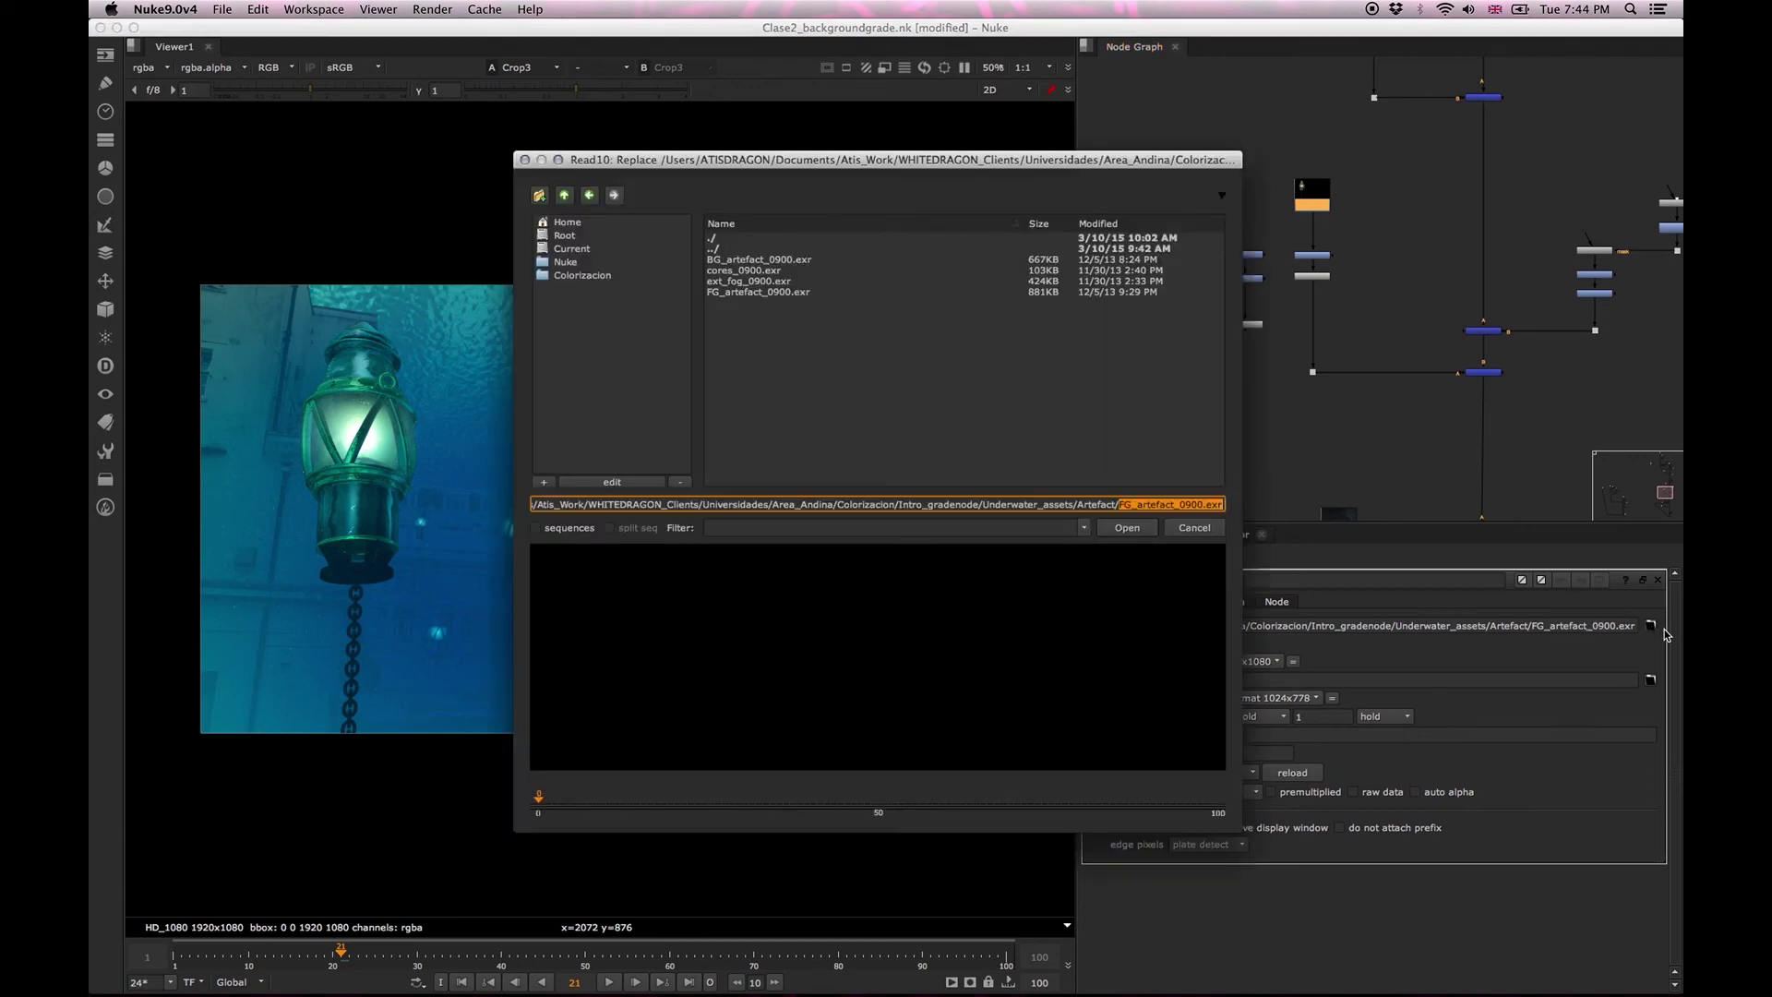
left_click(567, 223)
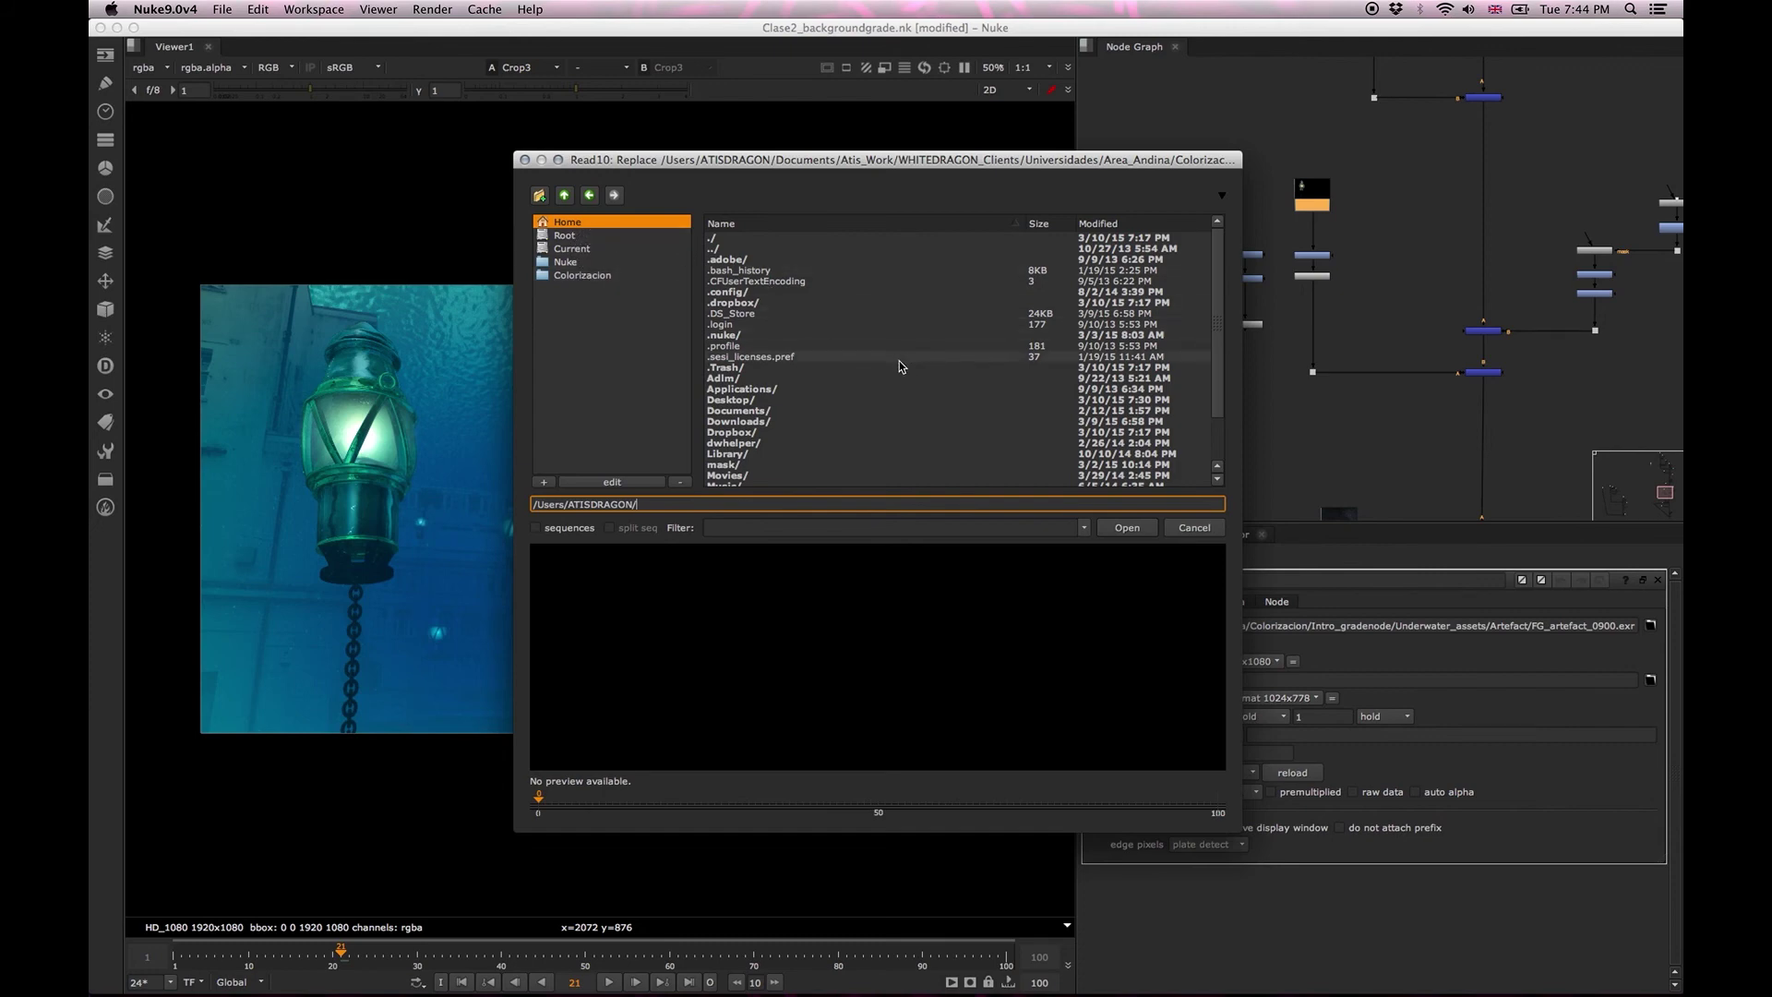
double_click(768, 411)
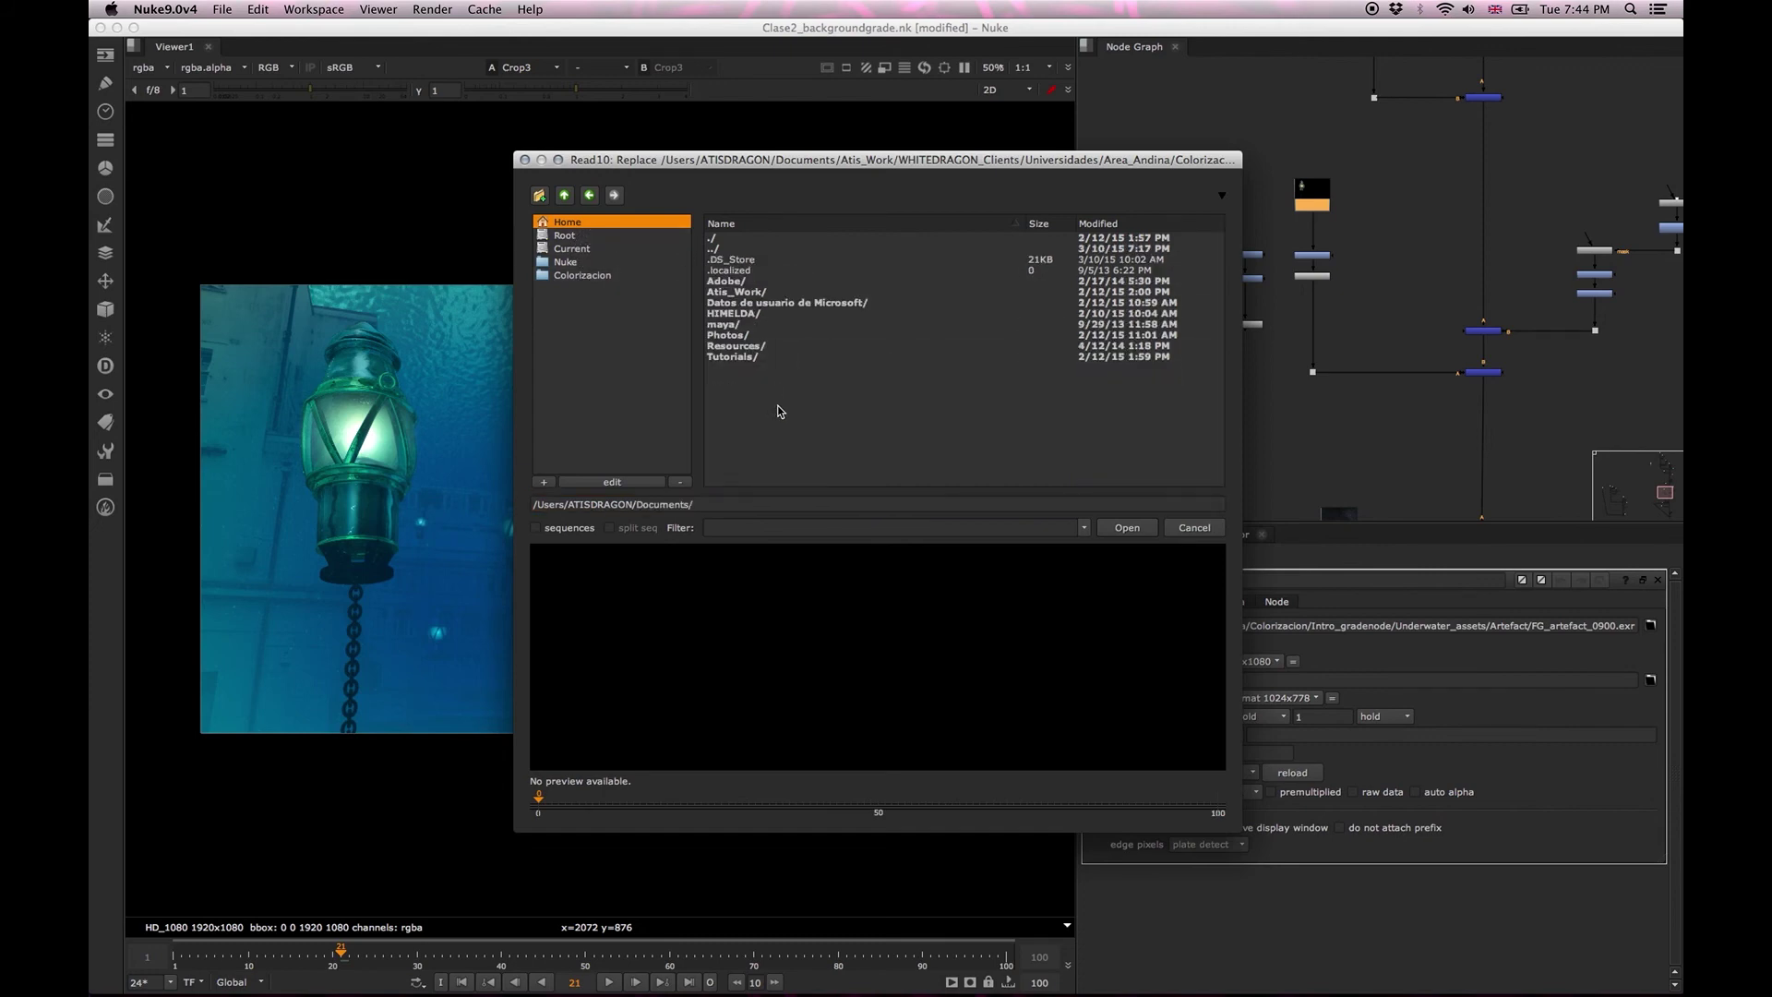
double_click(757, 292)
double_click(753, 281)
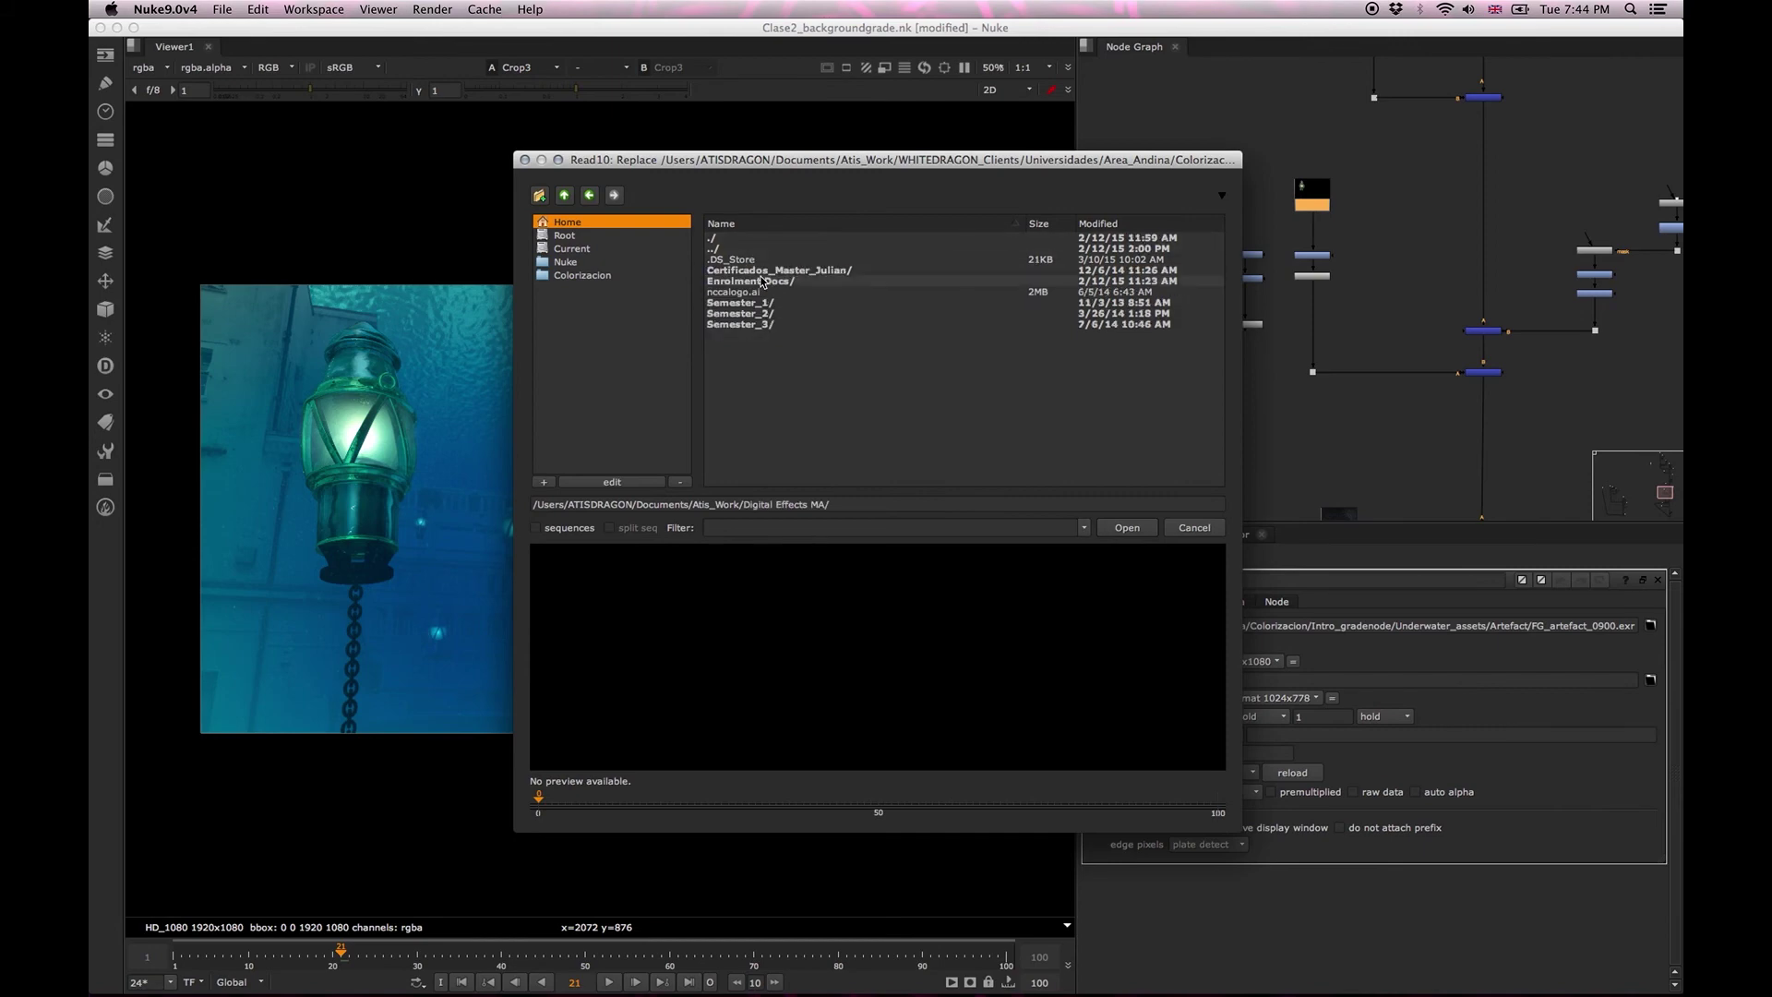
double_click(754, 282)
double_click(748, 272)
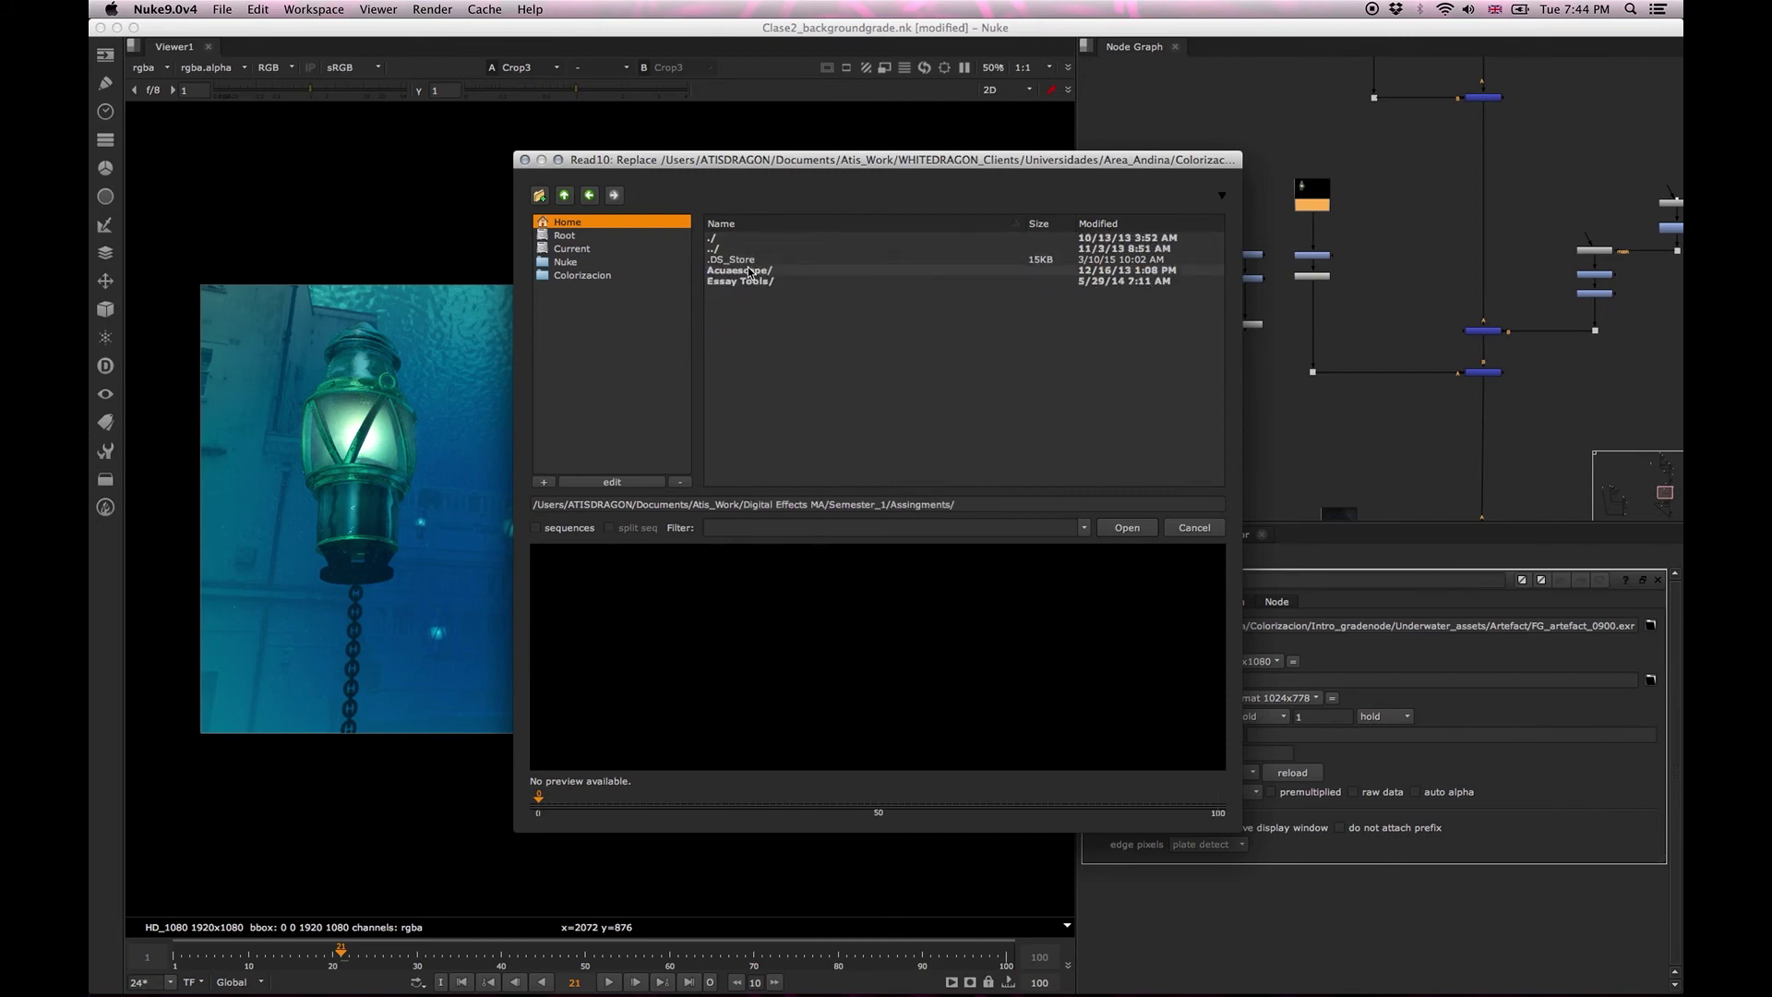
double_click(750, 270)
double_click(780, 299)
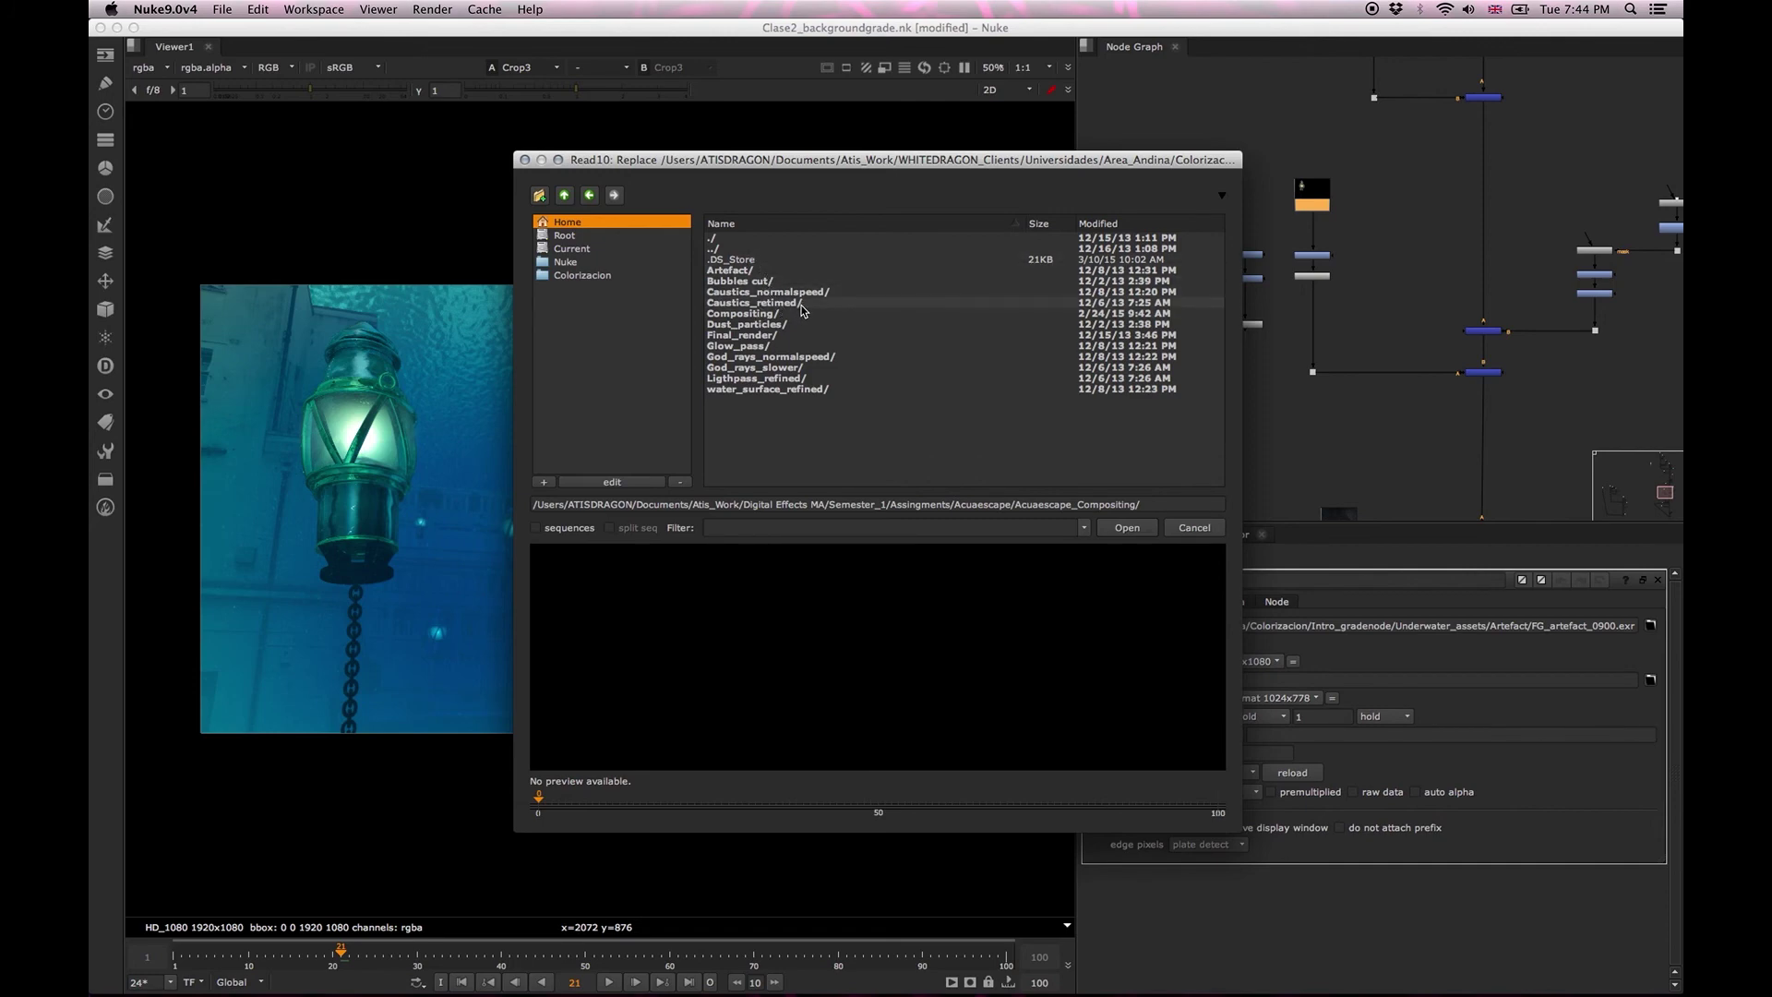
double_click(762, 271)
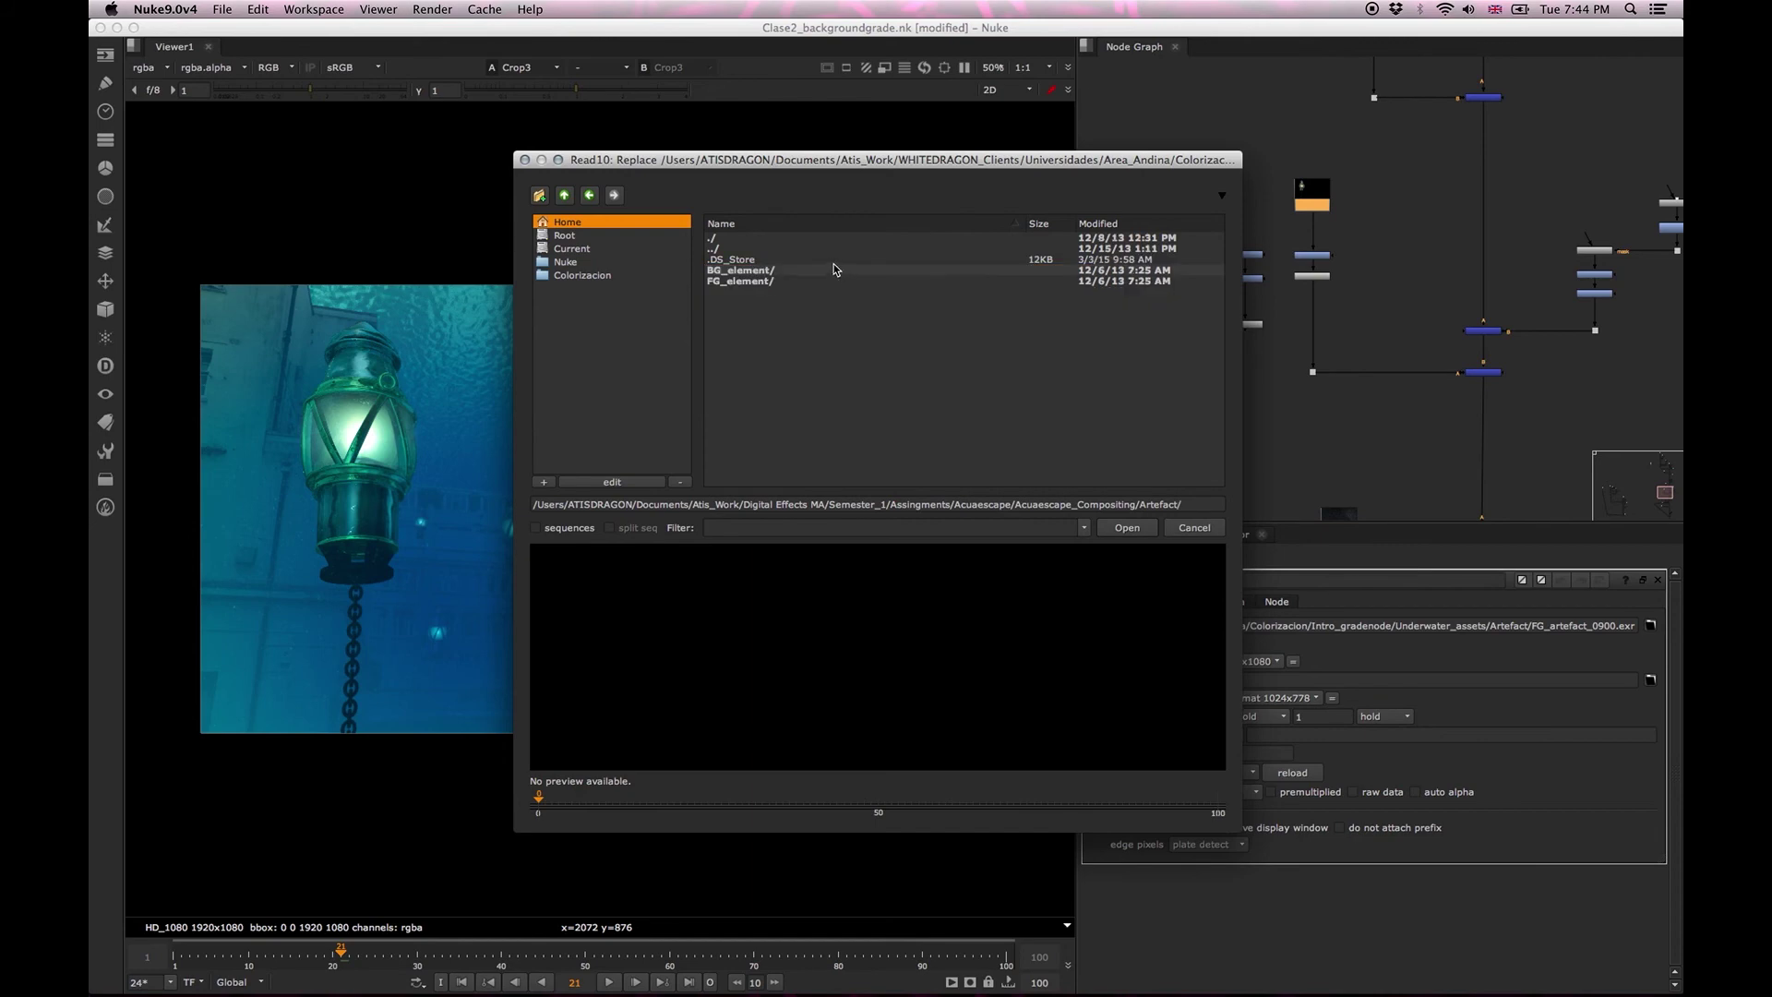
double_click(770, 281)
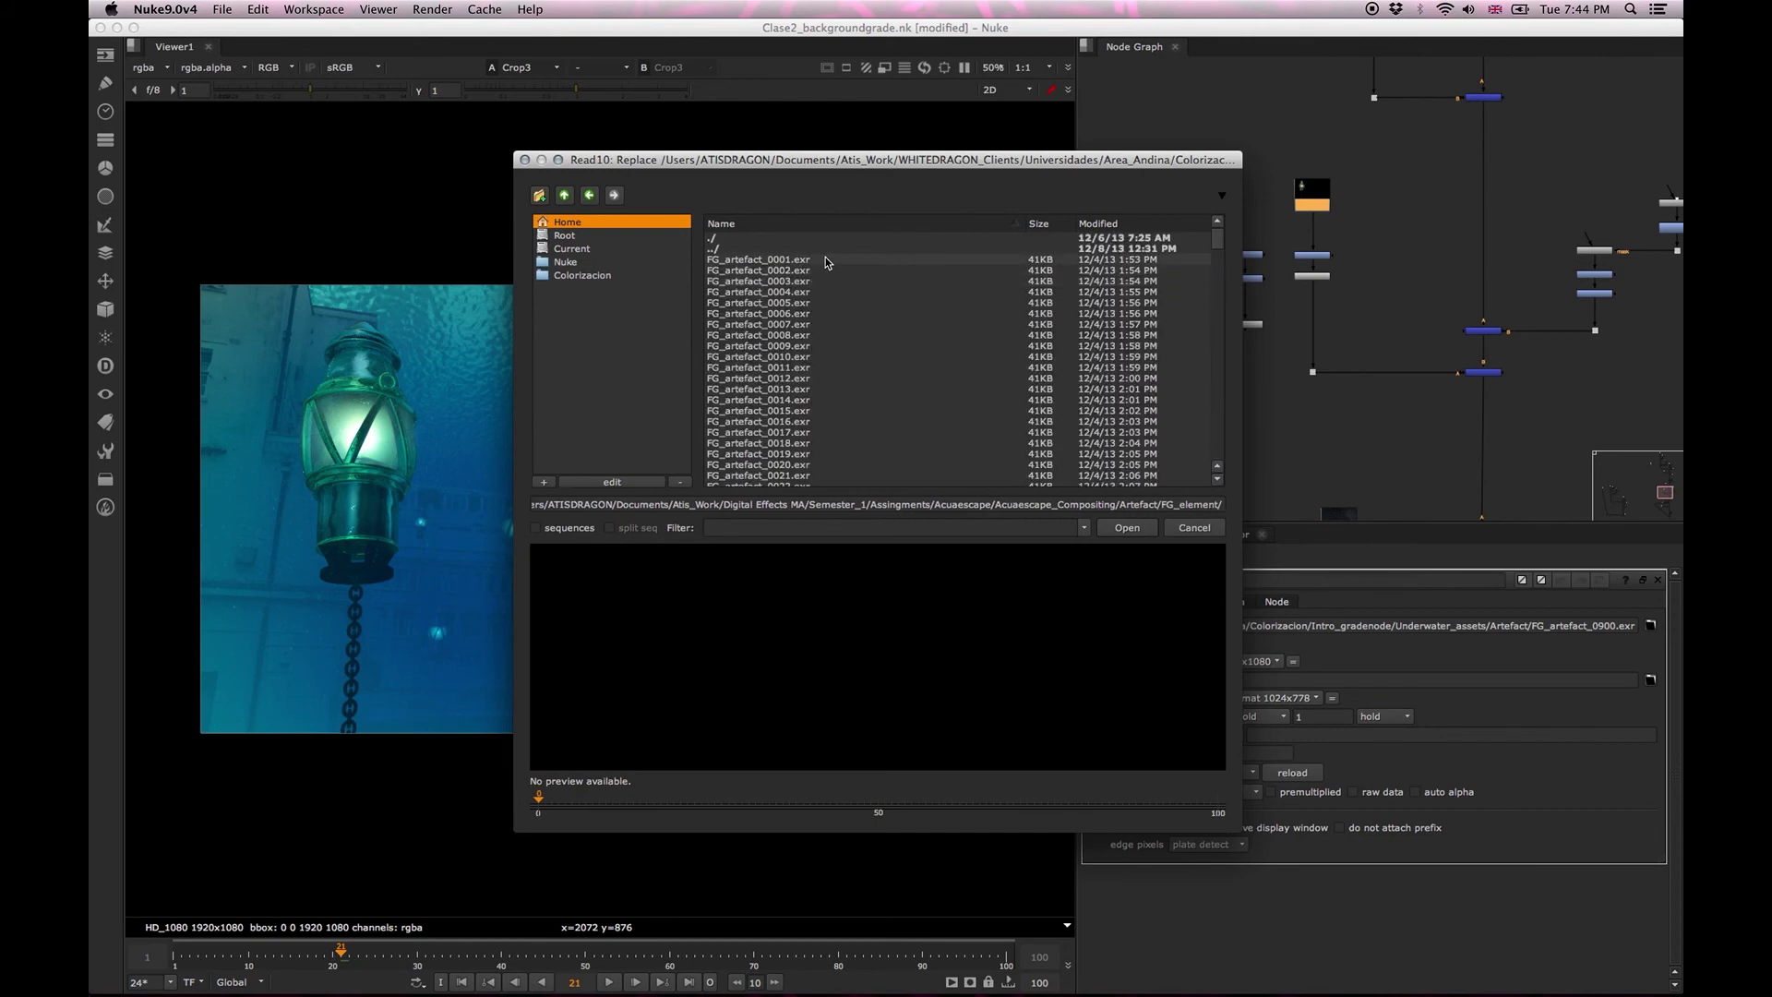
Load the FG_artefact_####.exr 1-900 image sequence into Read10.
left_click(827, 261)
left_click(536, 527)
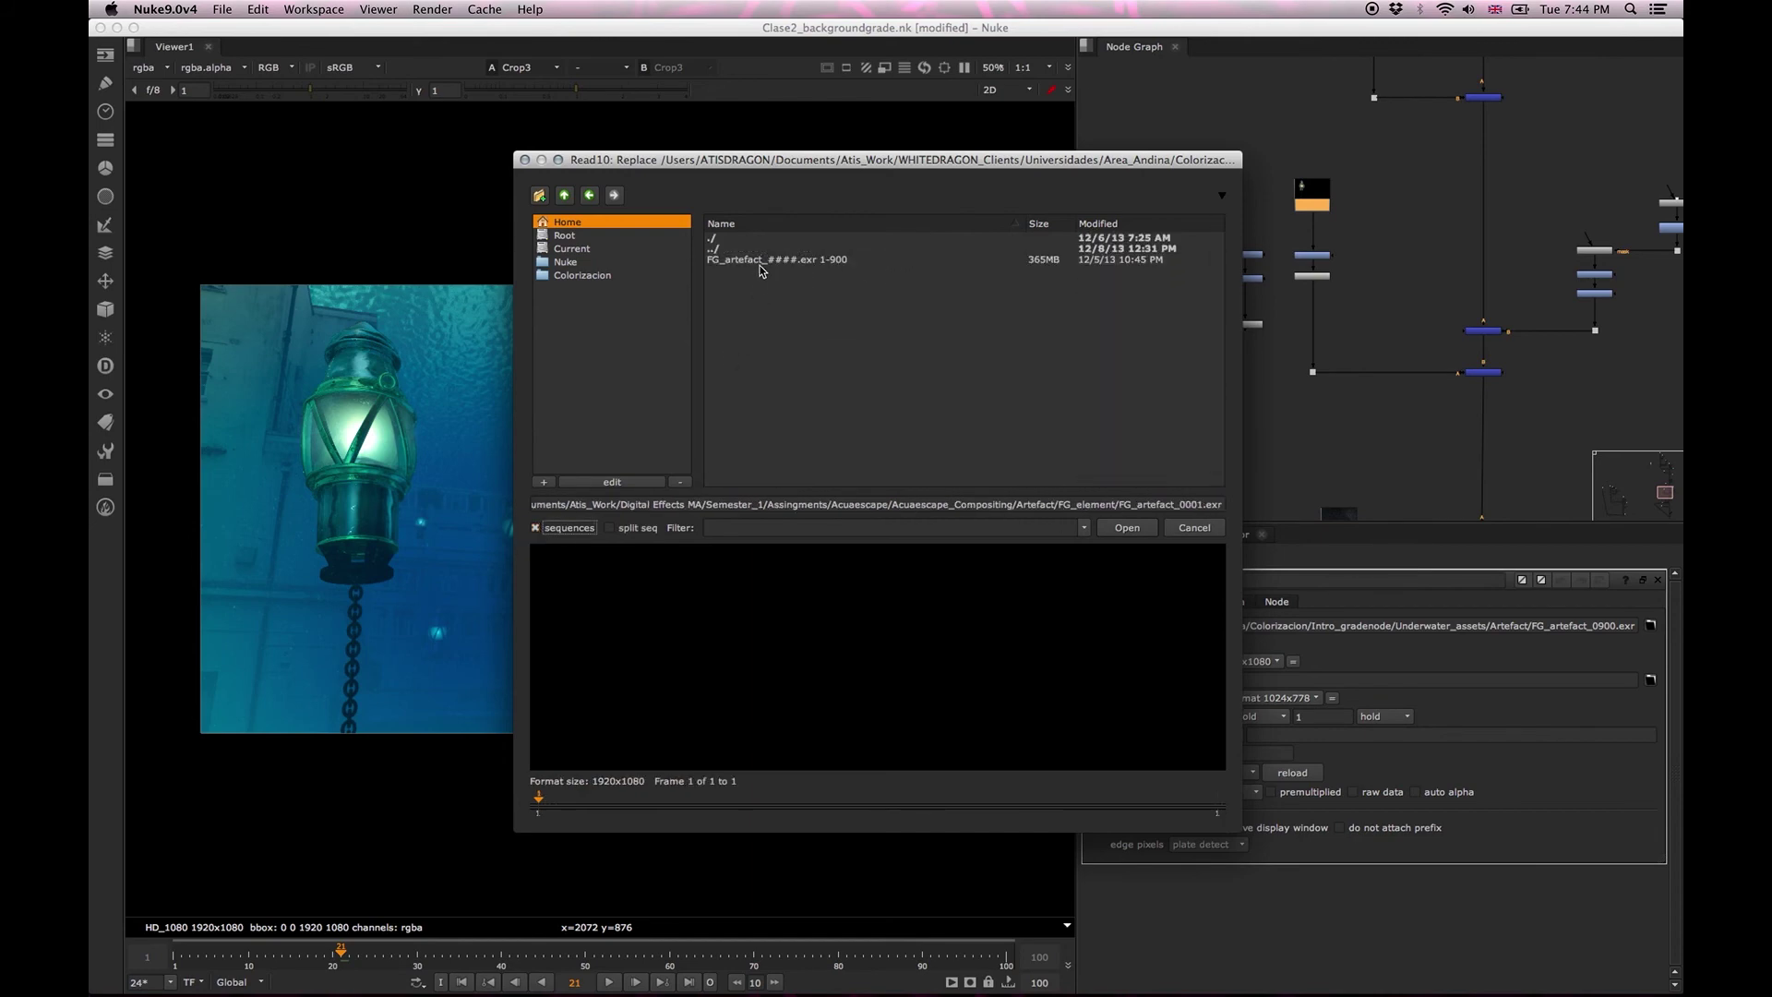
left_click(877, 260)
left_click_drag(946, 164, 873, 105)
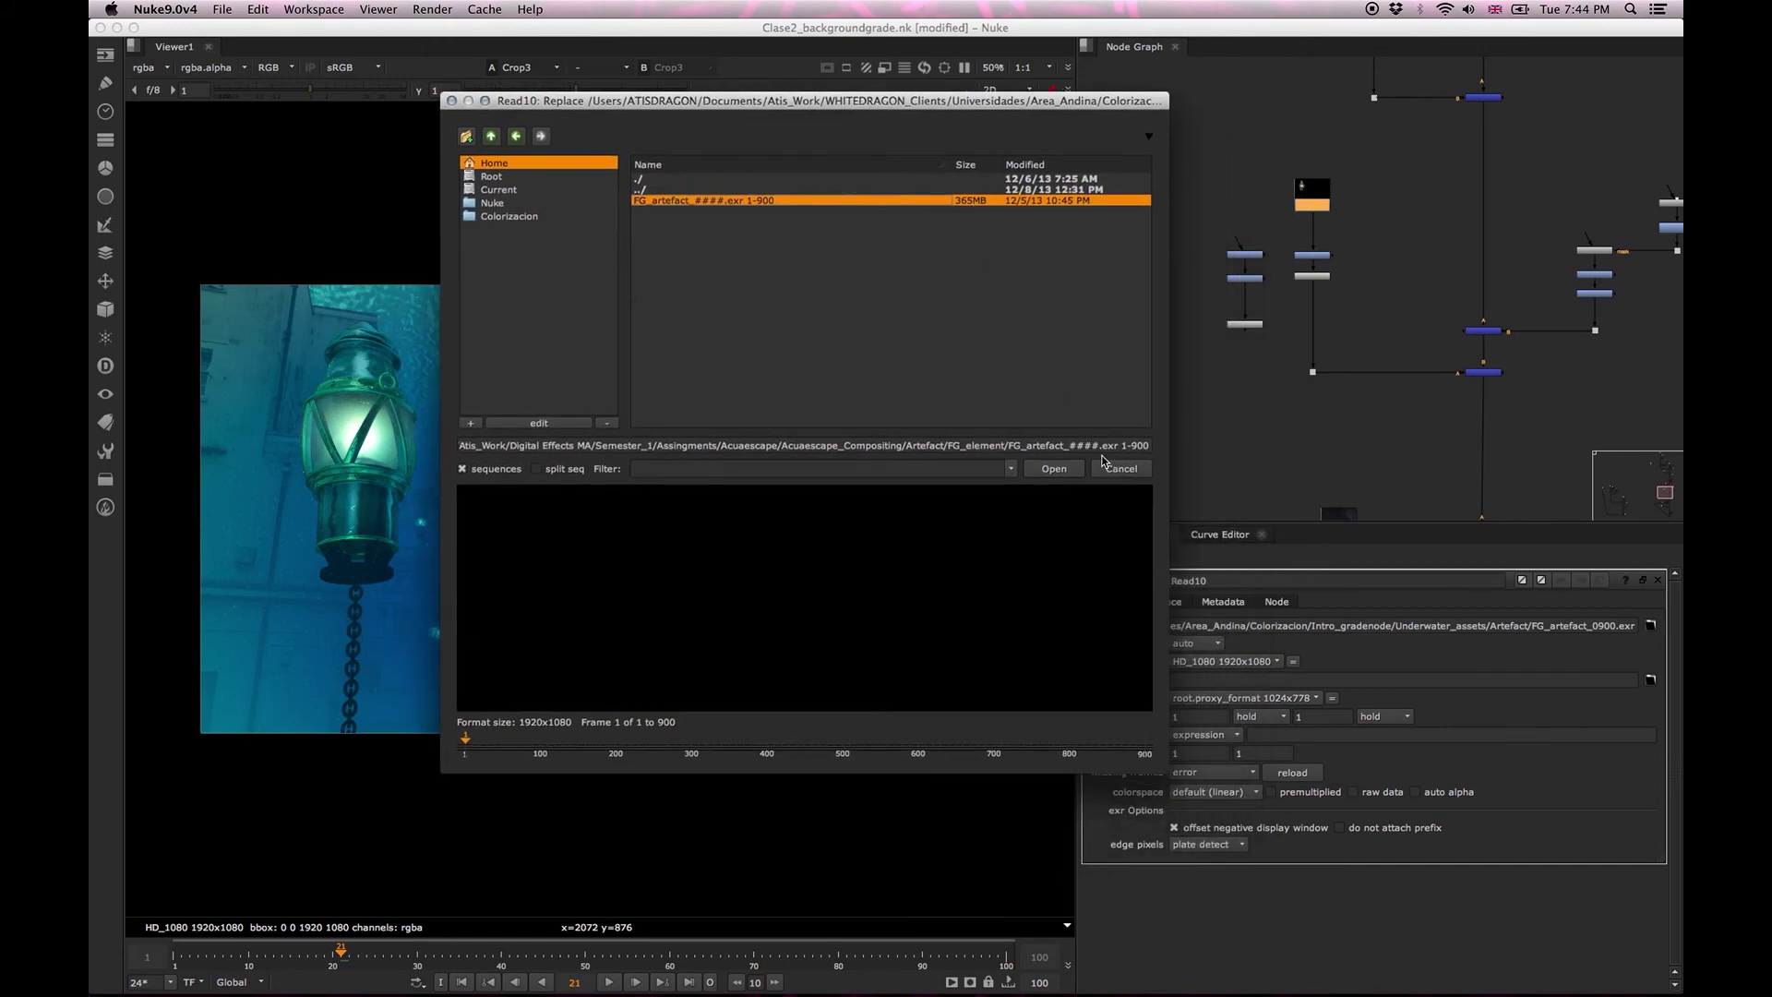
left_click(1053, 469)
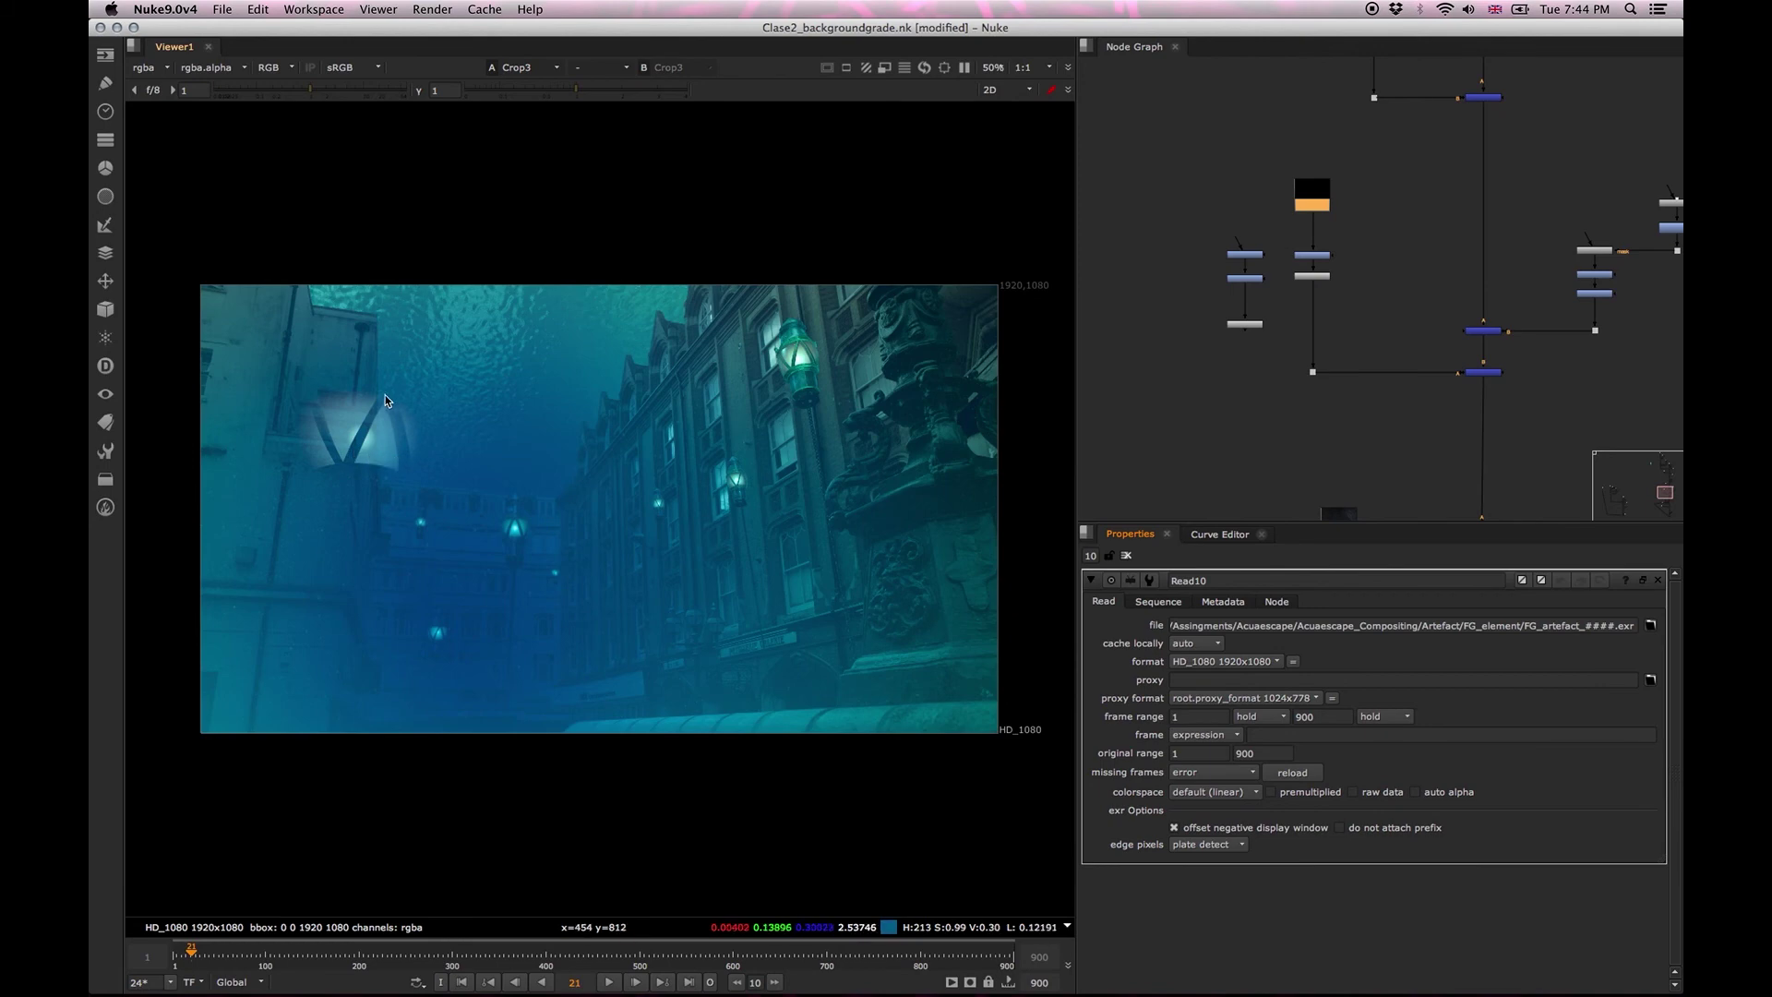
left_click_drag(205, 955, 928, 957)
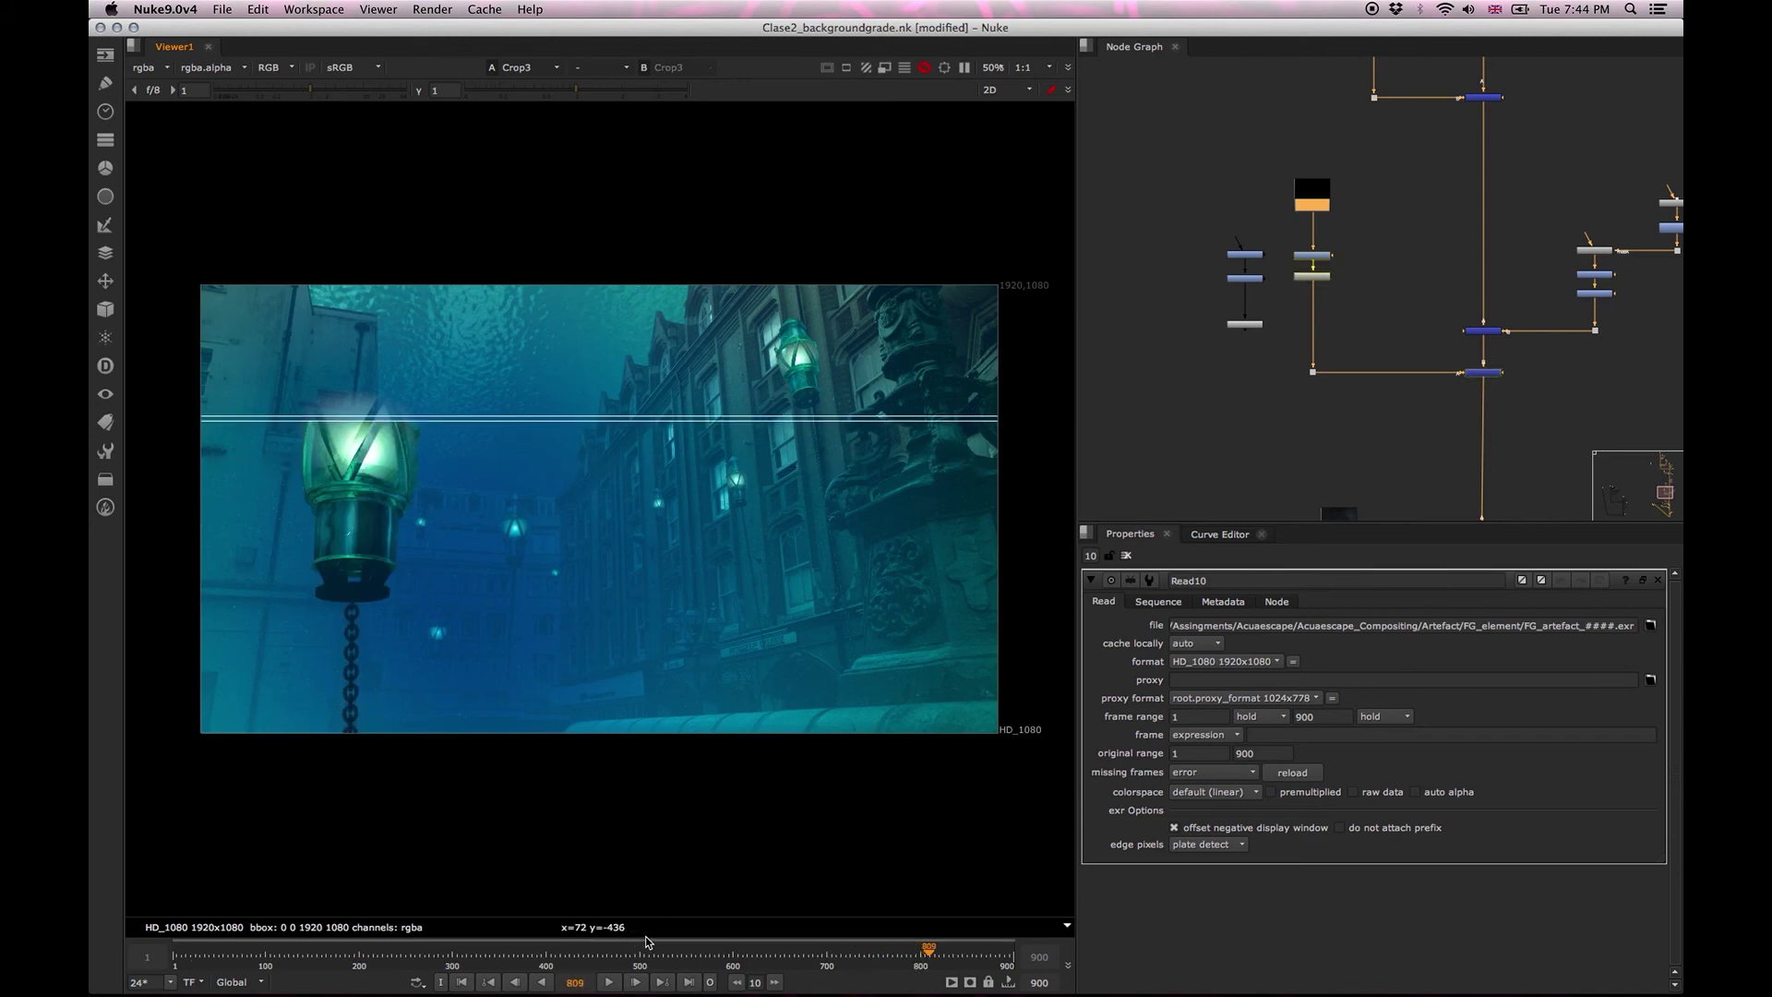
left_click_drag(935, 959, 1013, 960)
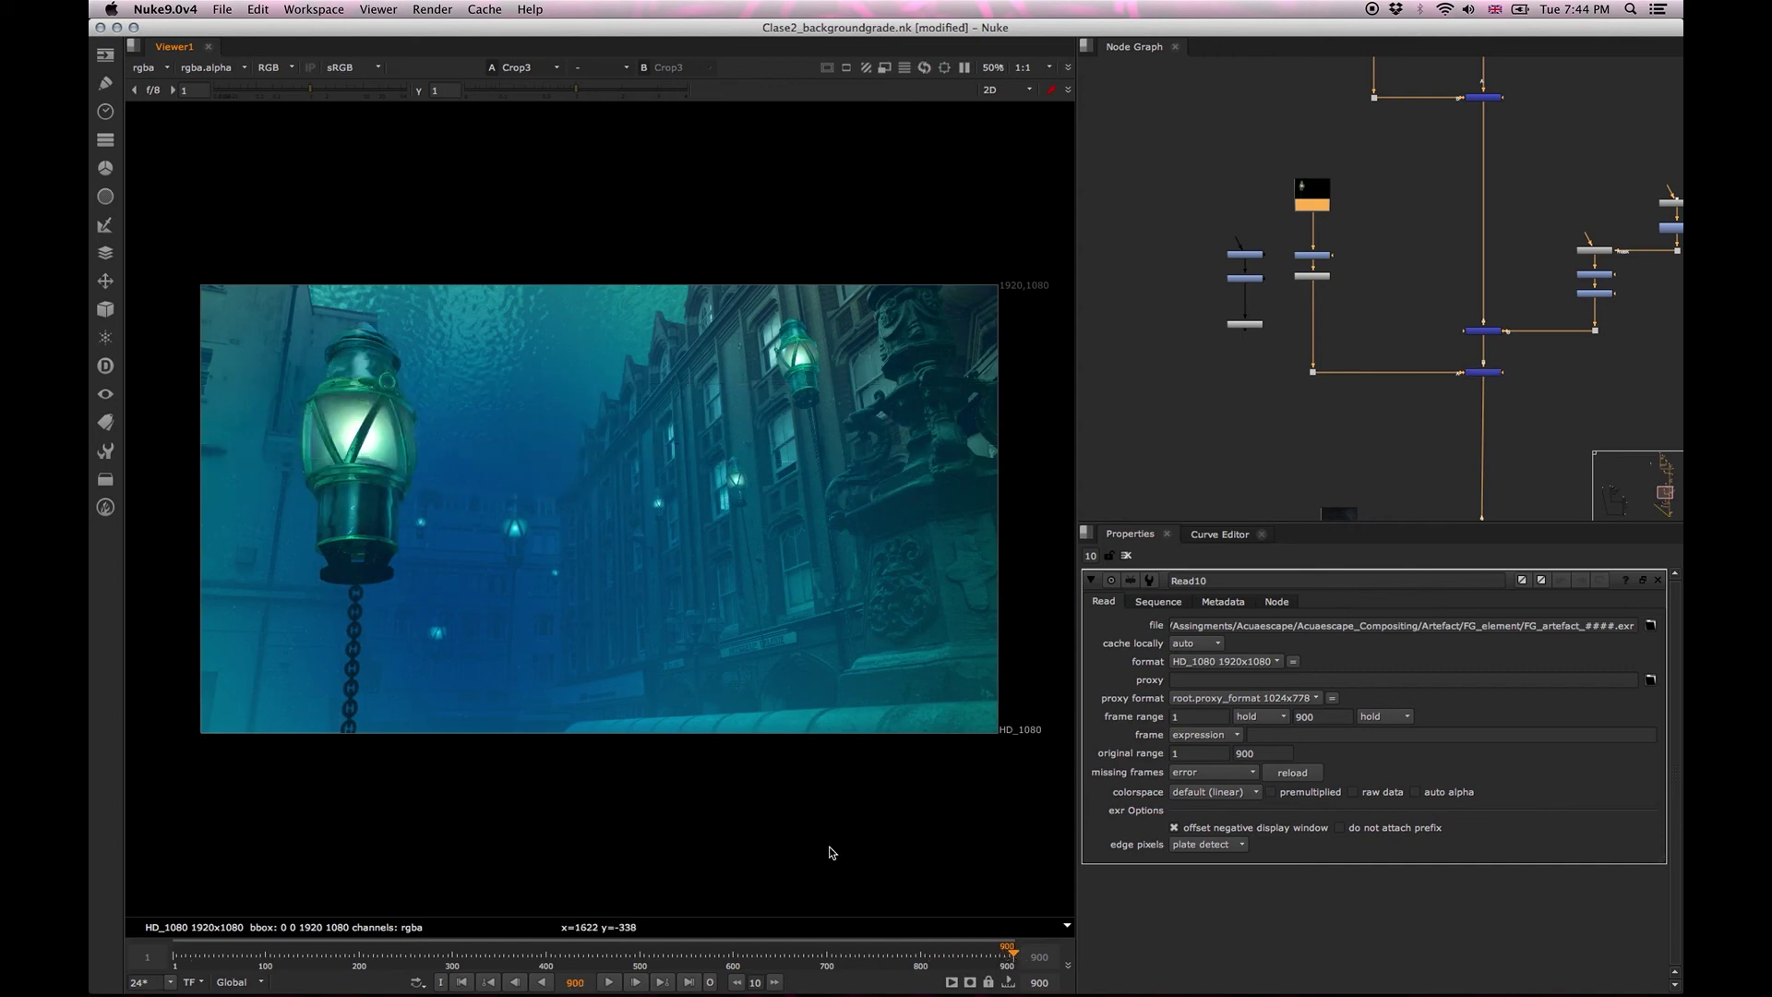
left_click_drag(1008, 957, 893, 961)
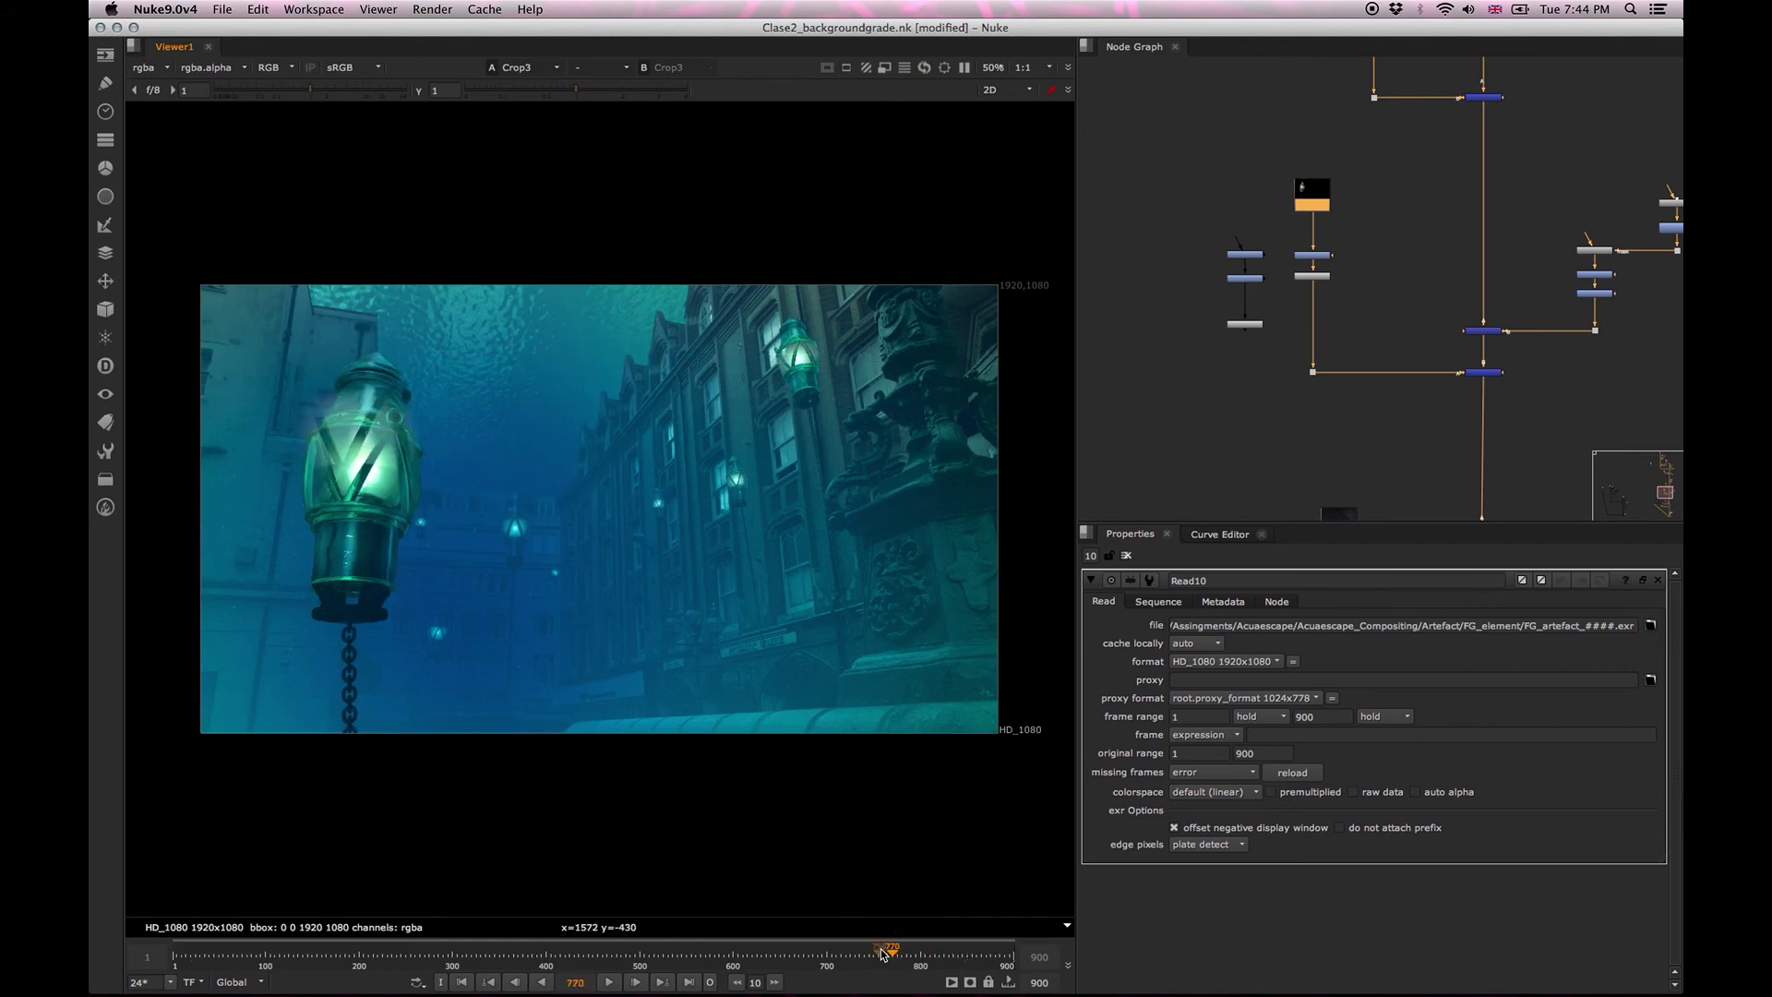
left_click_drag(882, 951, 775, 956)
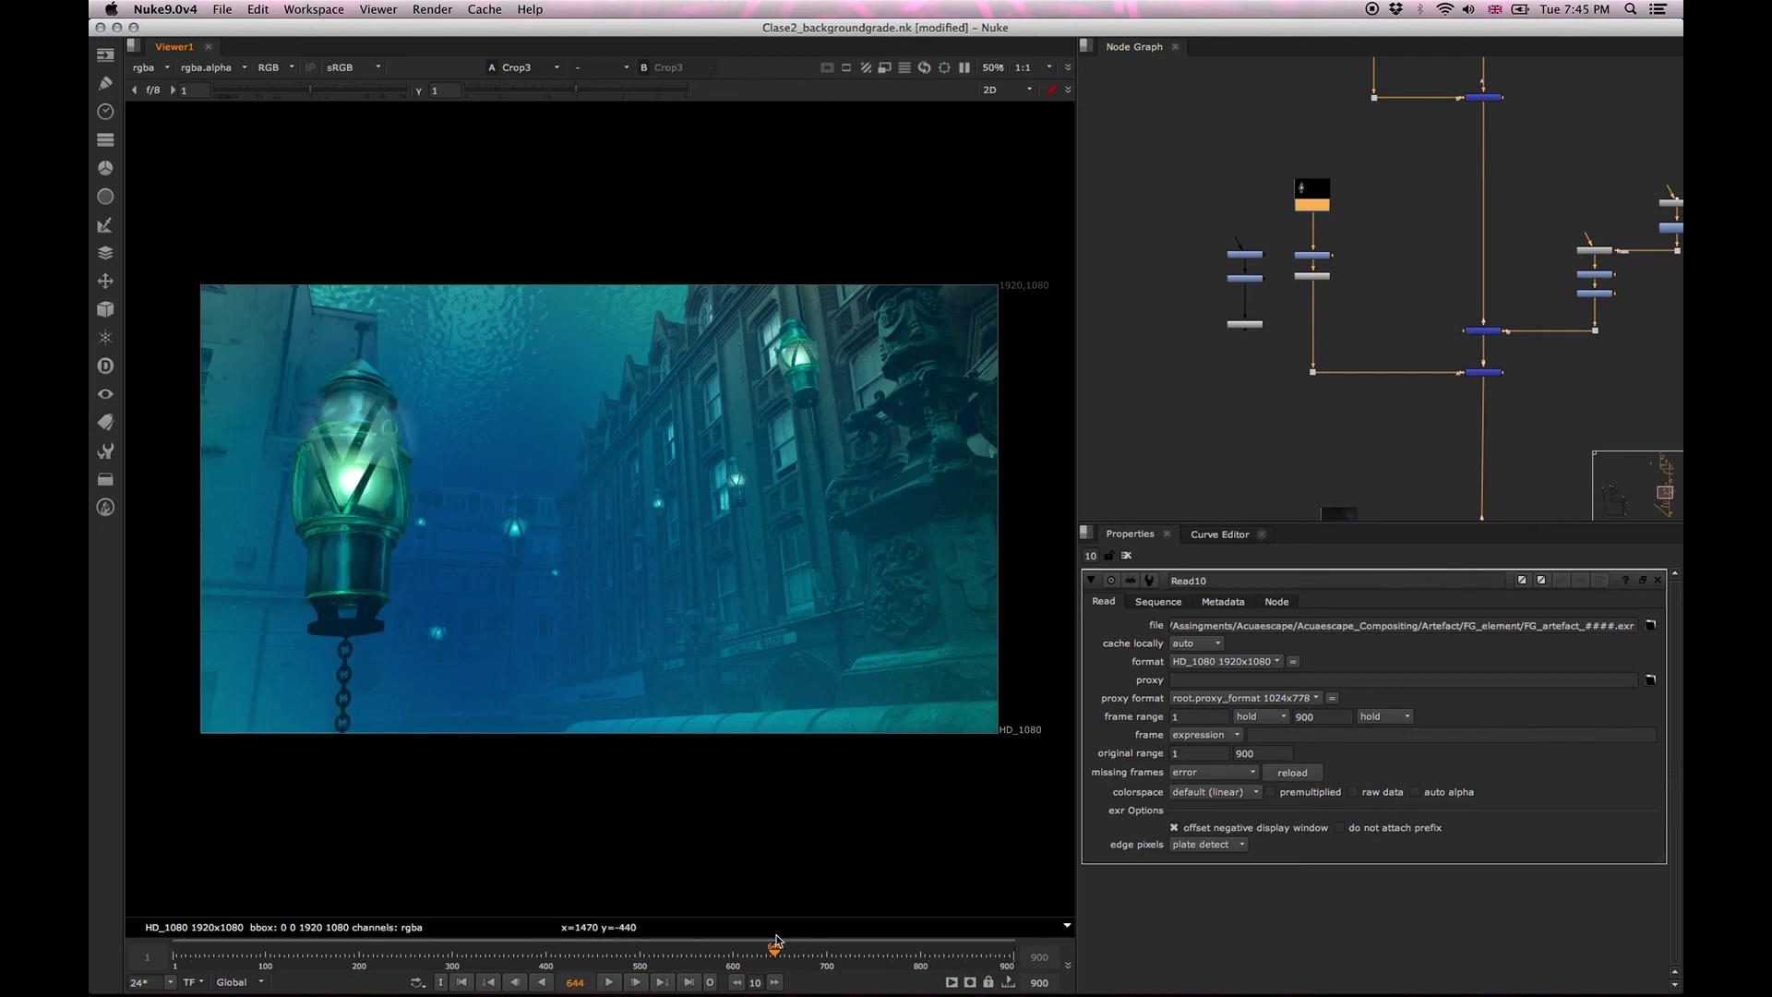
left_click_drag(1161, 456, 1307, 285)
scroll(1354, 351, "up", 5)
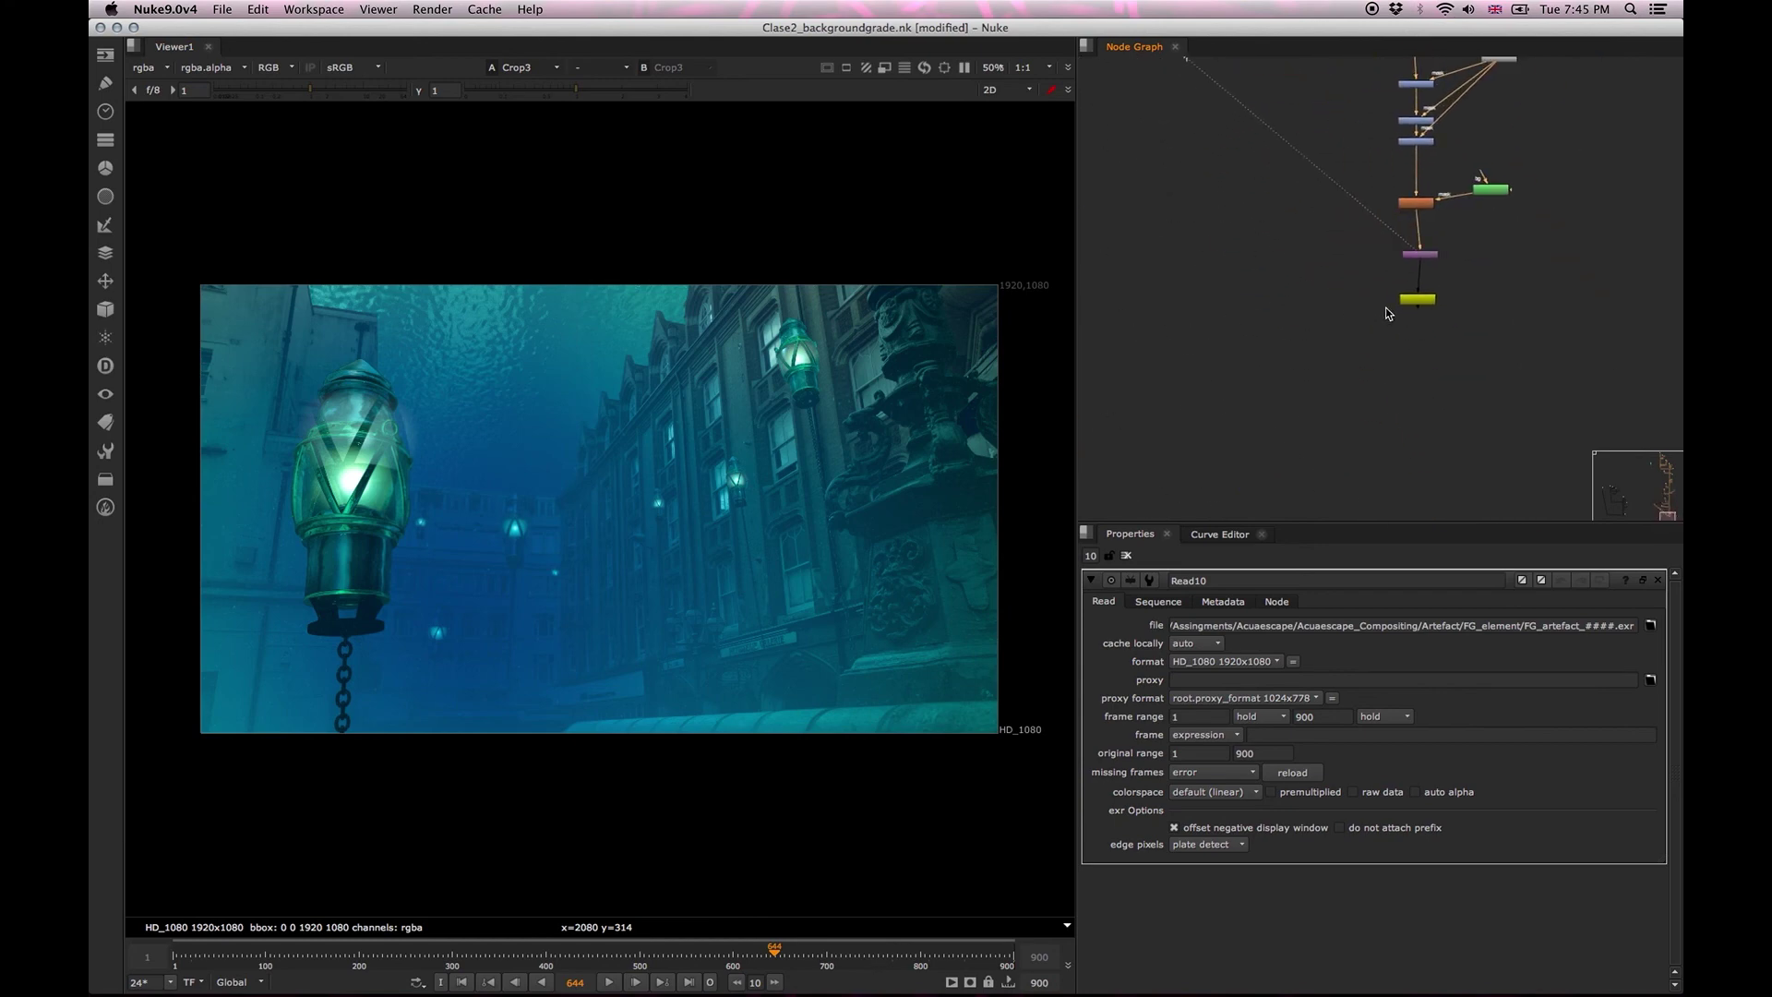
Replace the old Write1 with a fresh Write node under Crop3.
left_click(1248, 368)
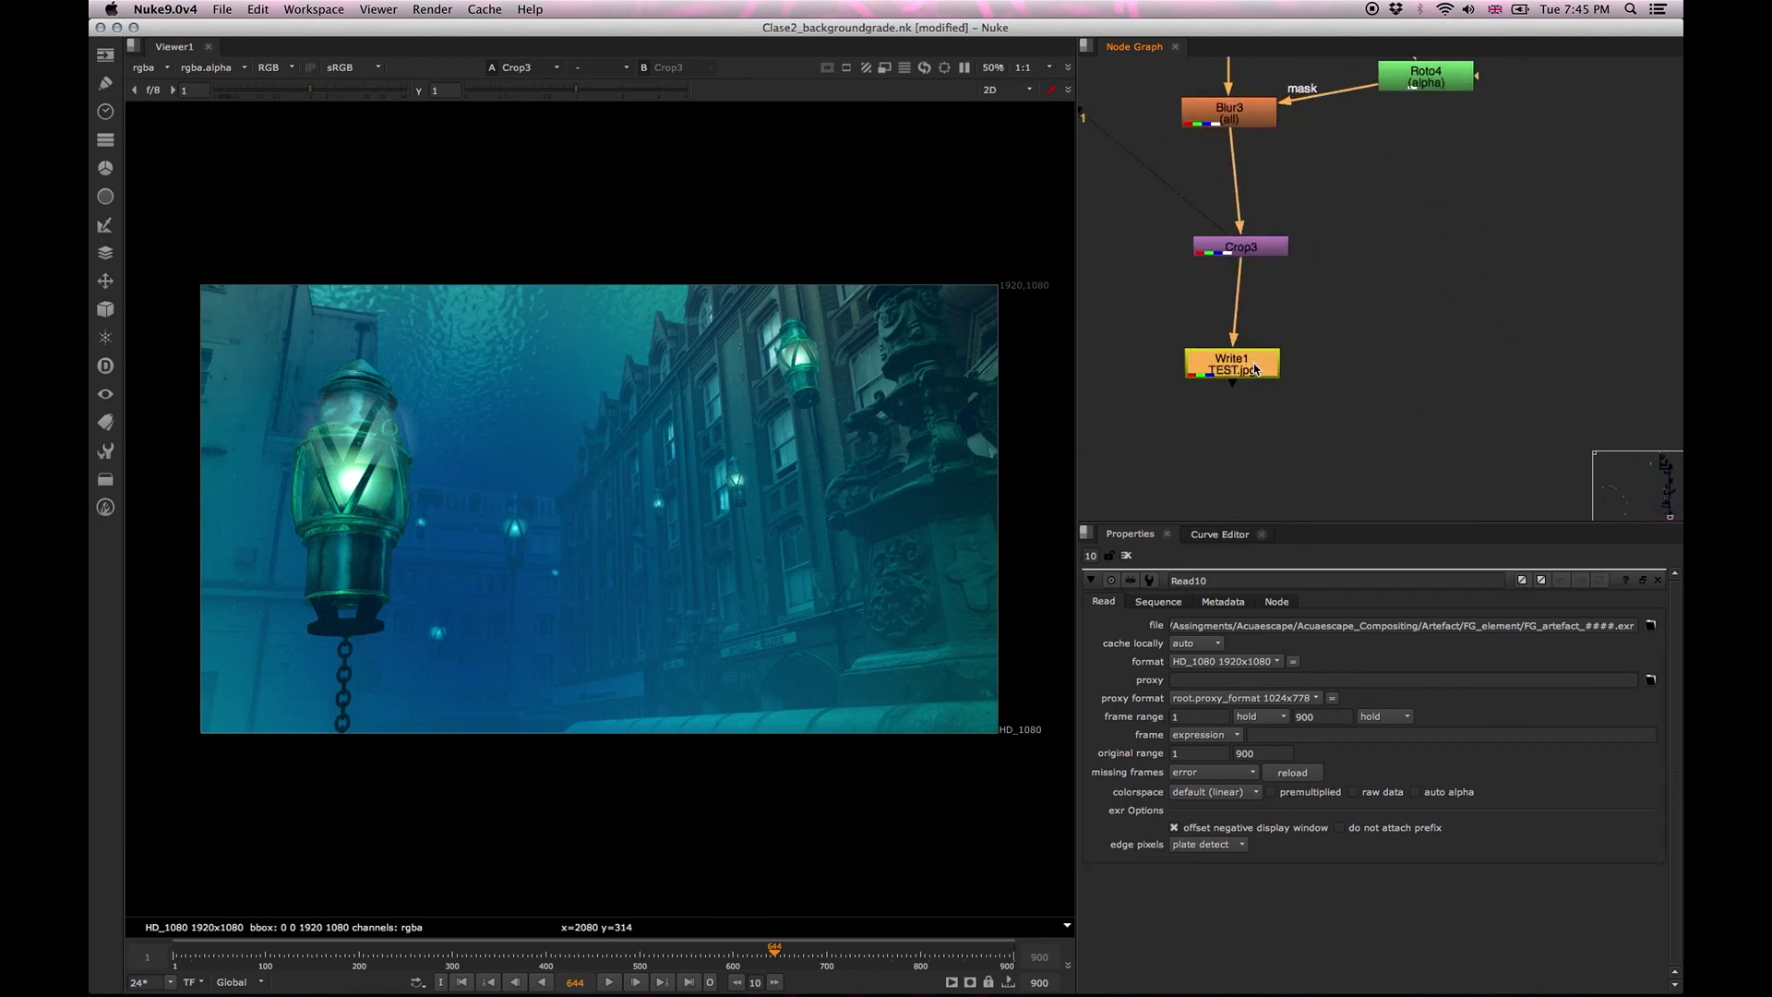
key("Delete")
key("w")
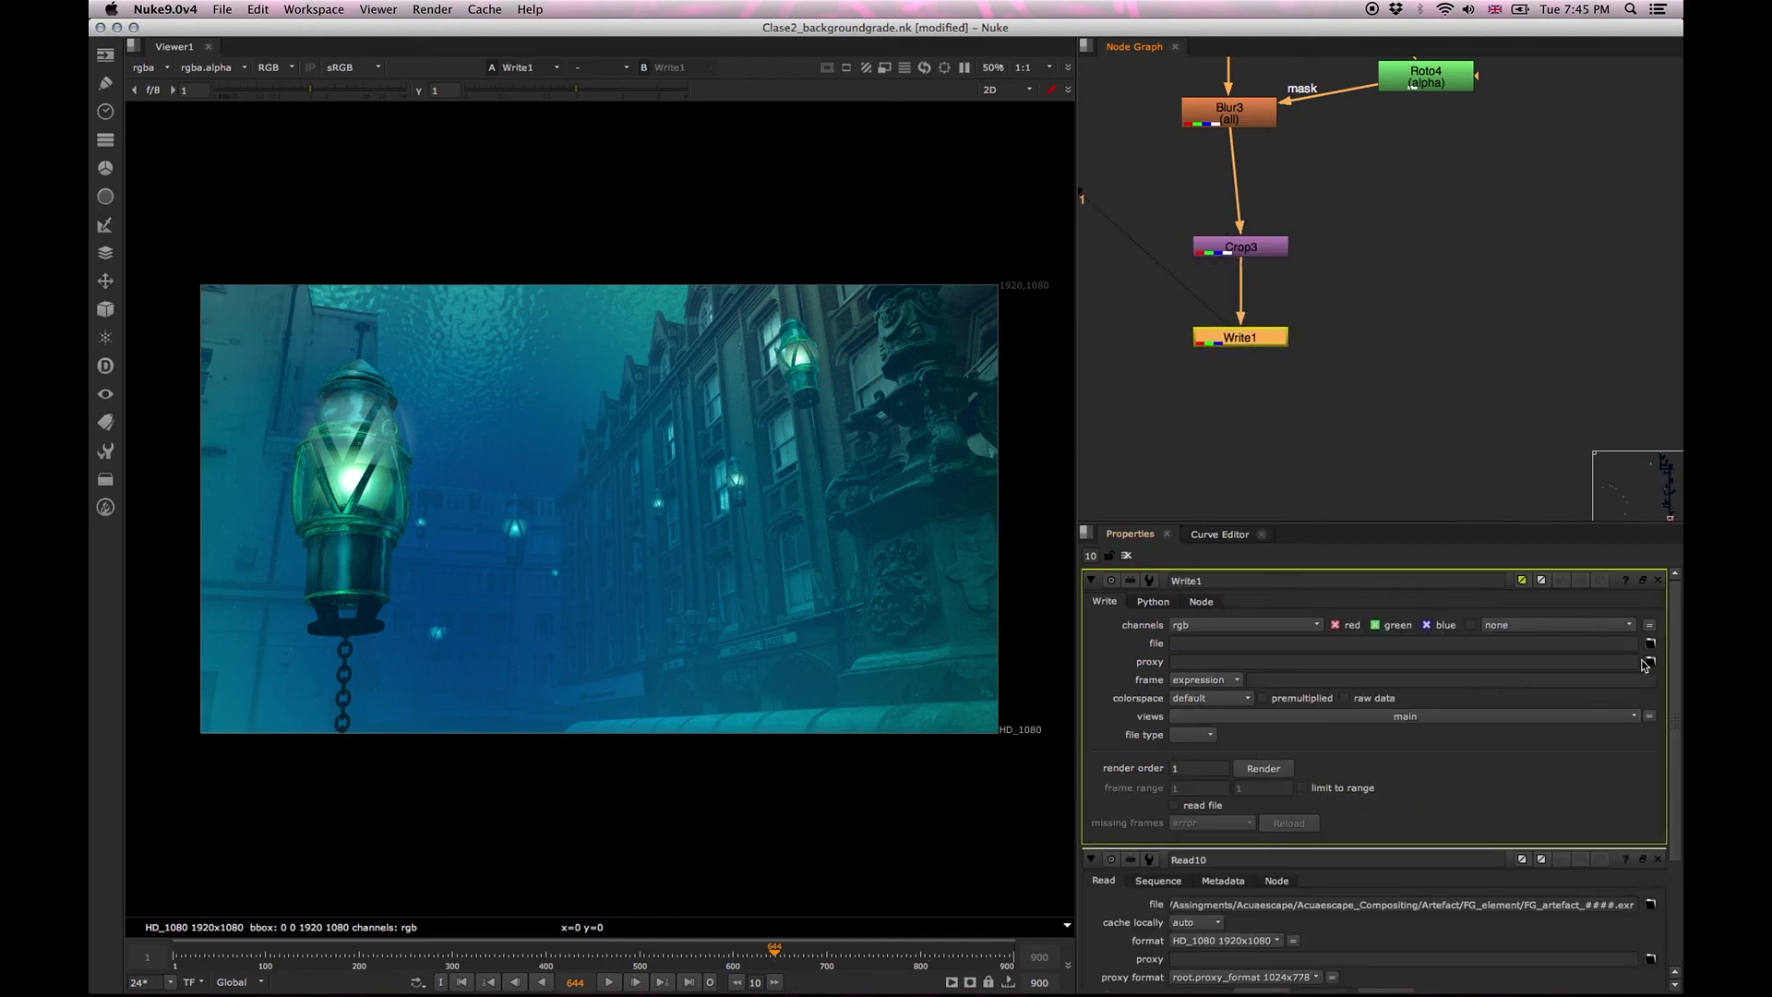
Create a new testsec folder on the Desktop for the render output.
left_click(1652, 646)
left_click(600, 223)
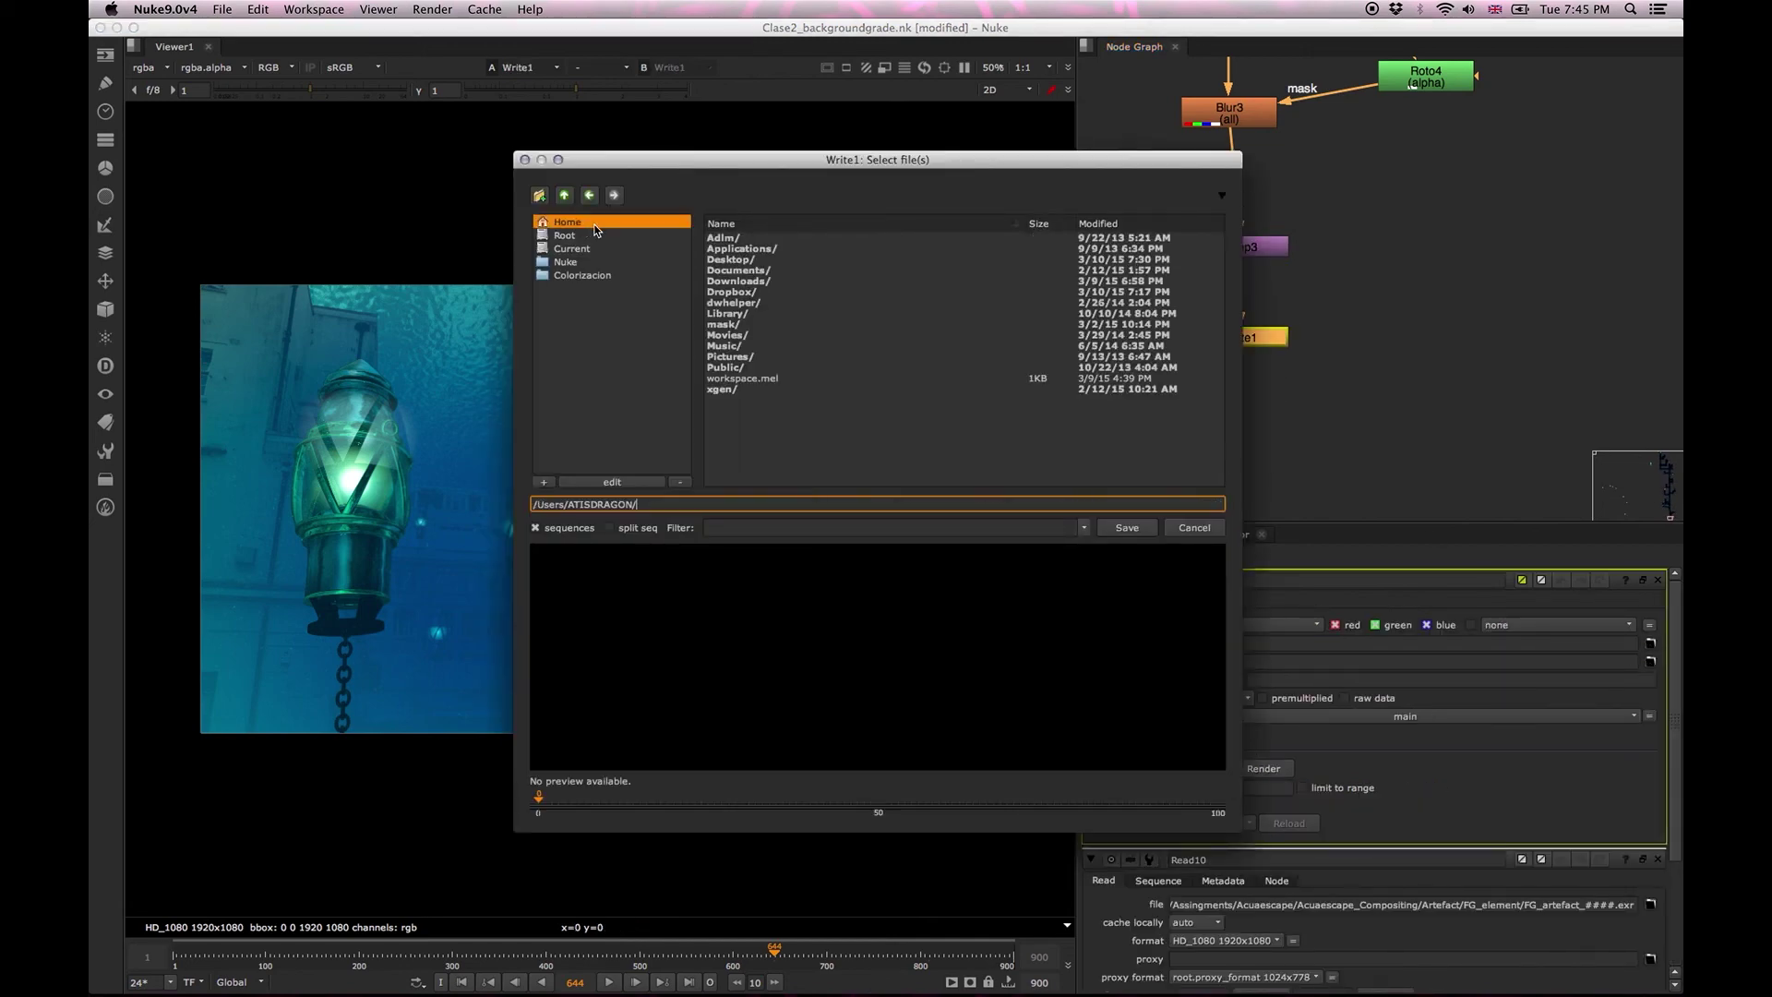
double_click(750, 264)
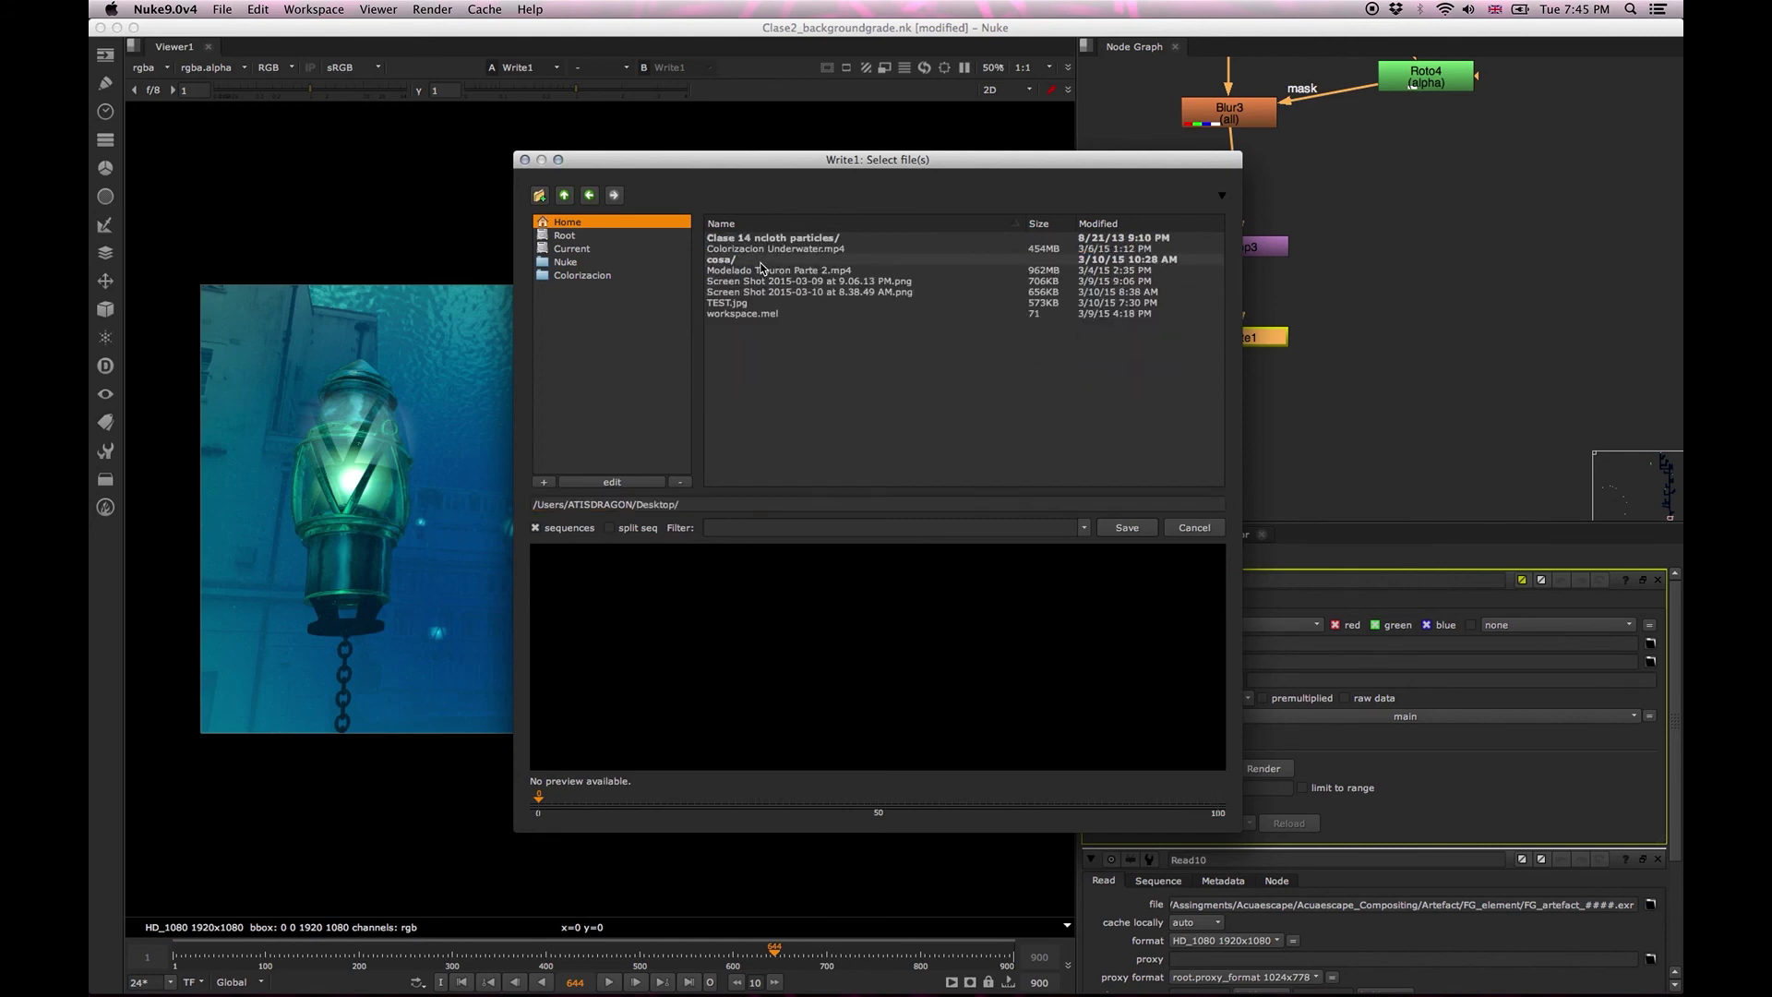
left_click(539, 195)
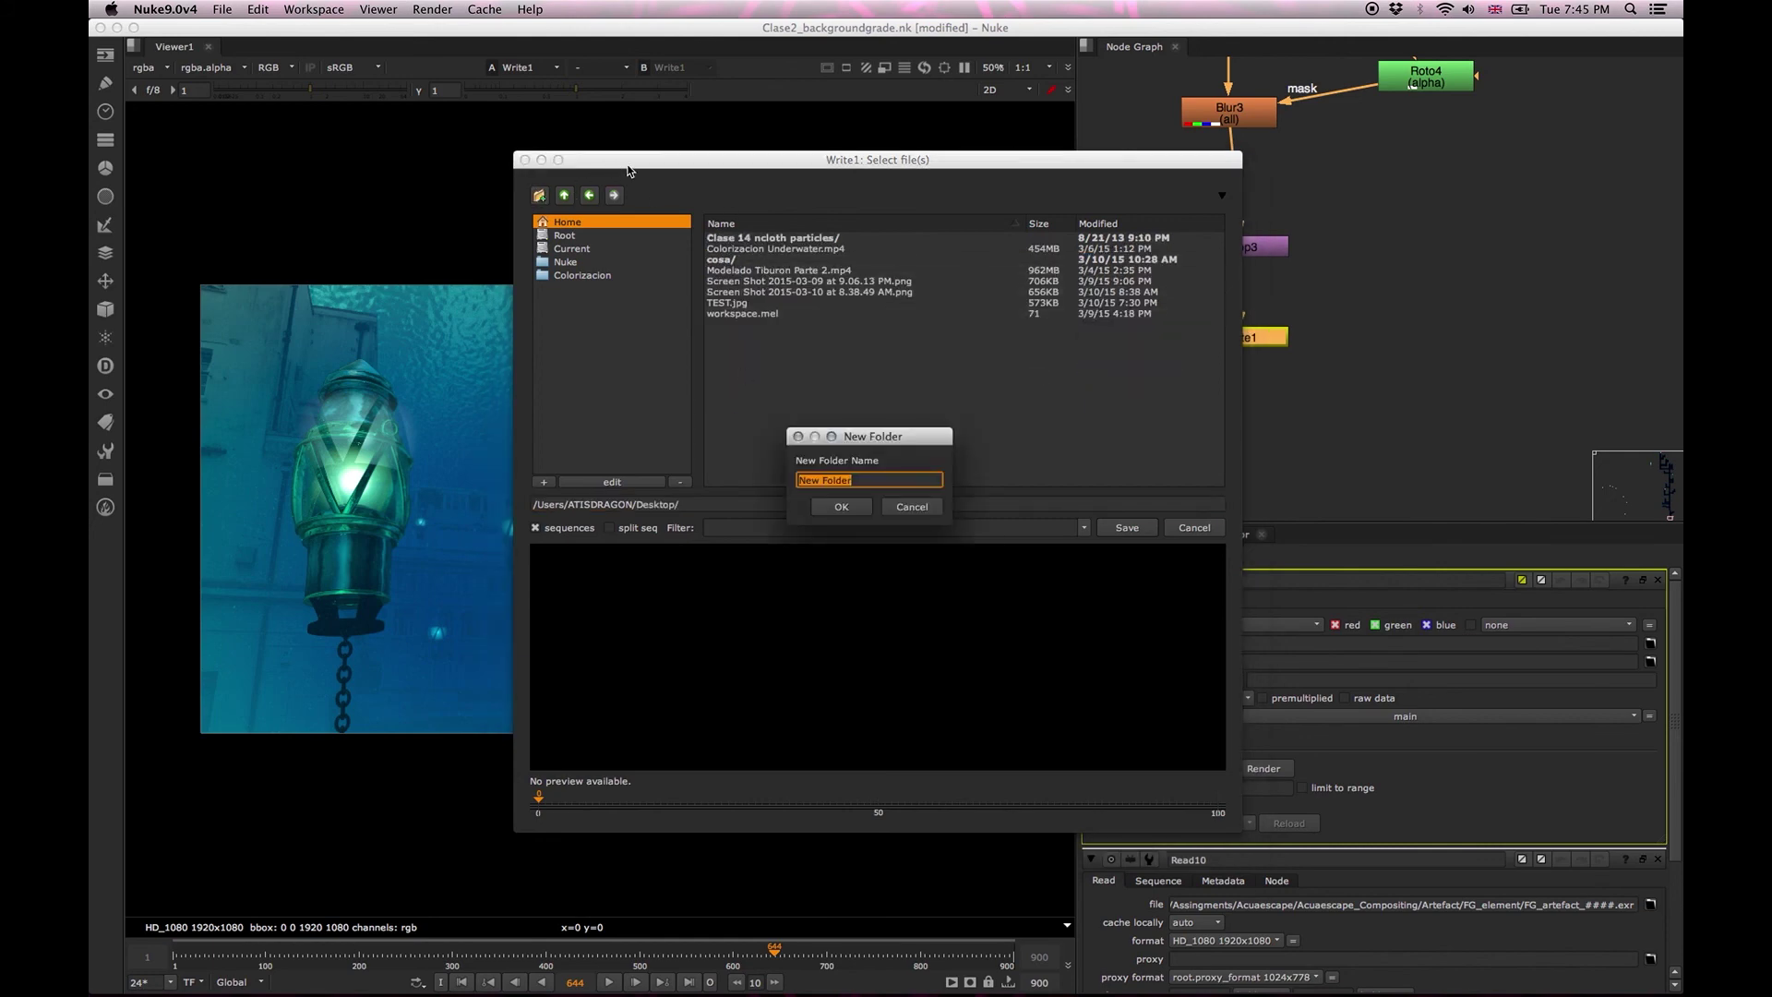
type("testsec")
key("Return")
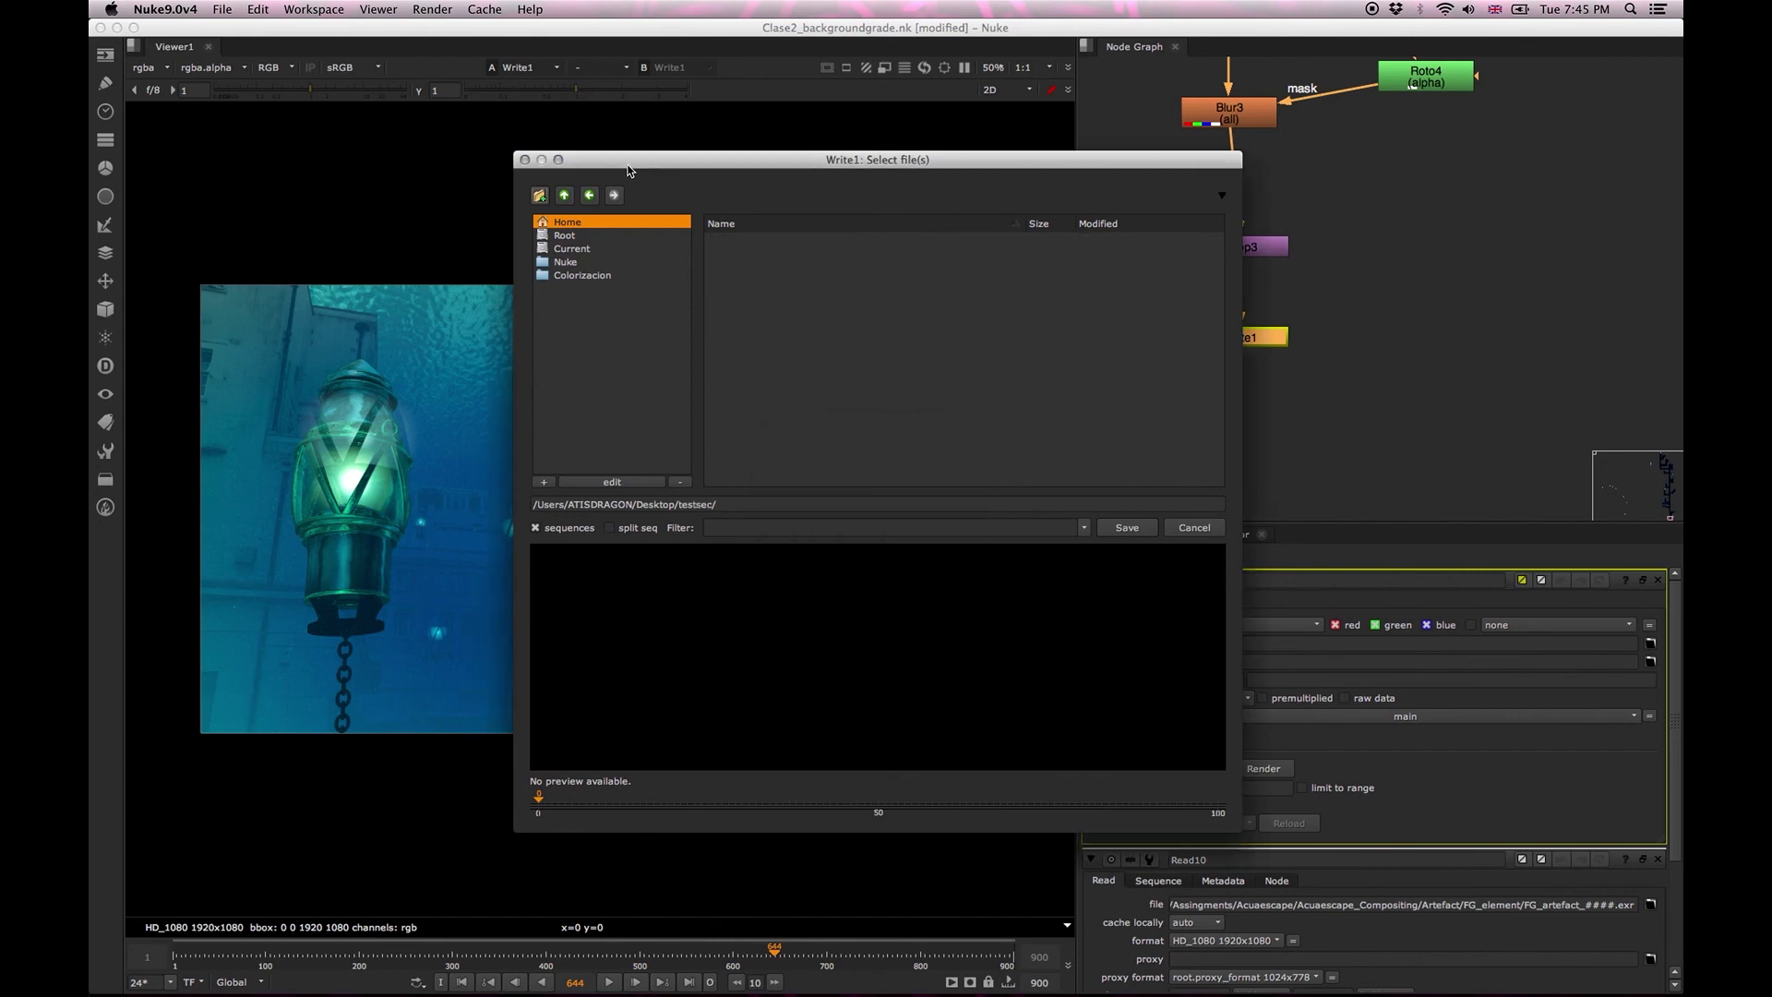
Set Write1's output file to secuencia_colorizacion_#####.tiff in testsec and save.
left_click(752, 501)
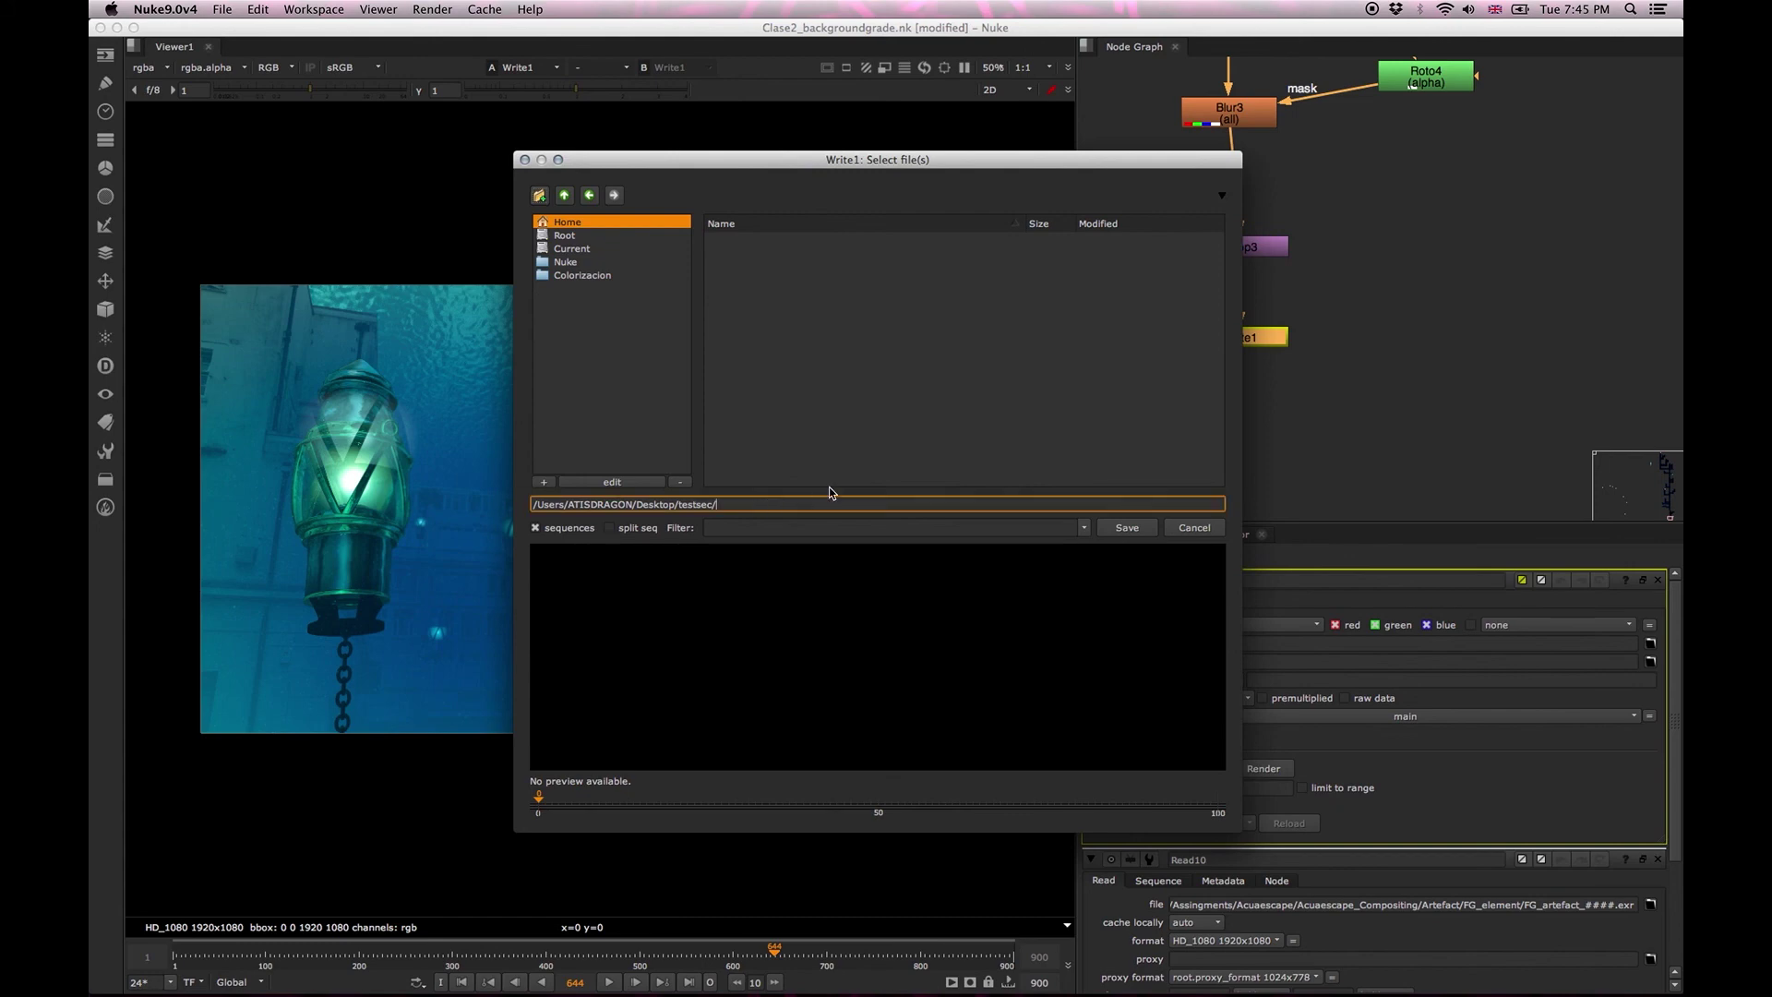
left_click_drag(911, 172, 905, 148)
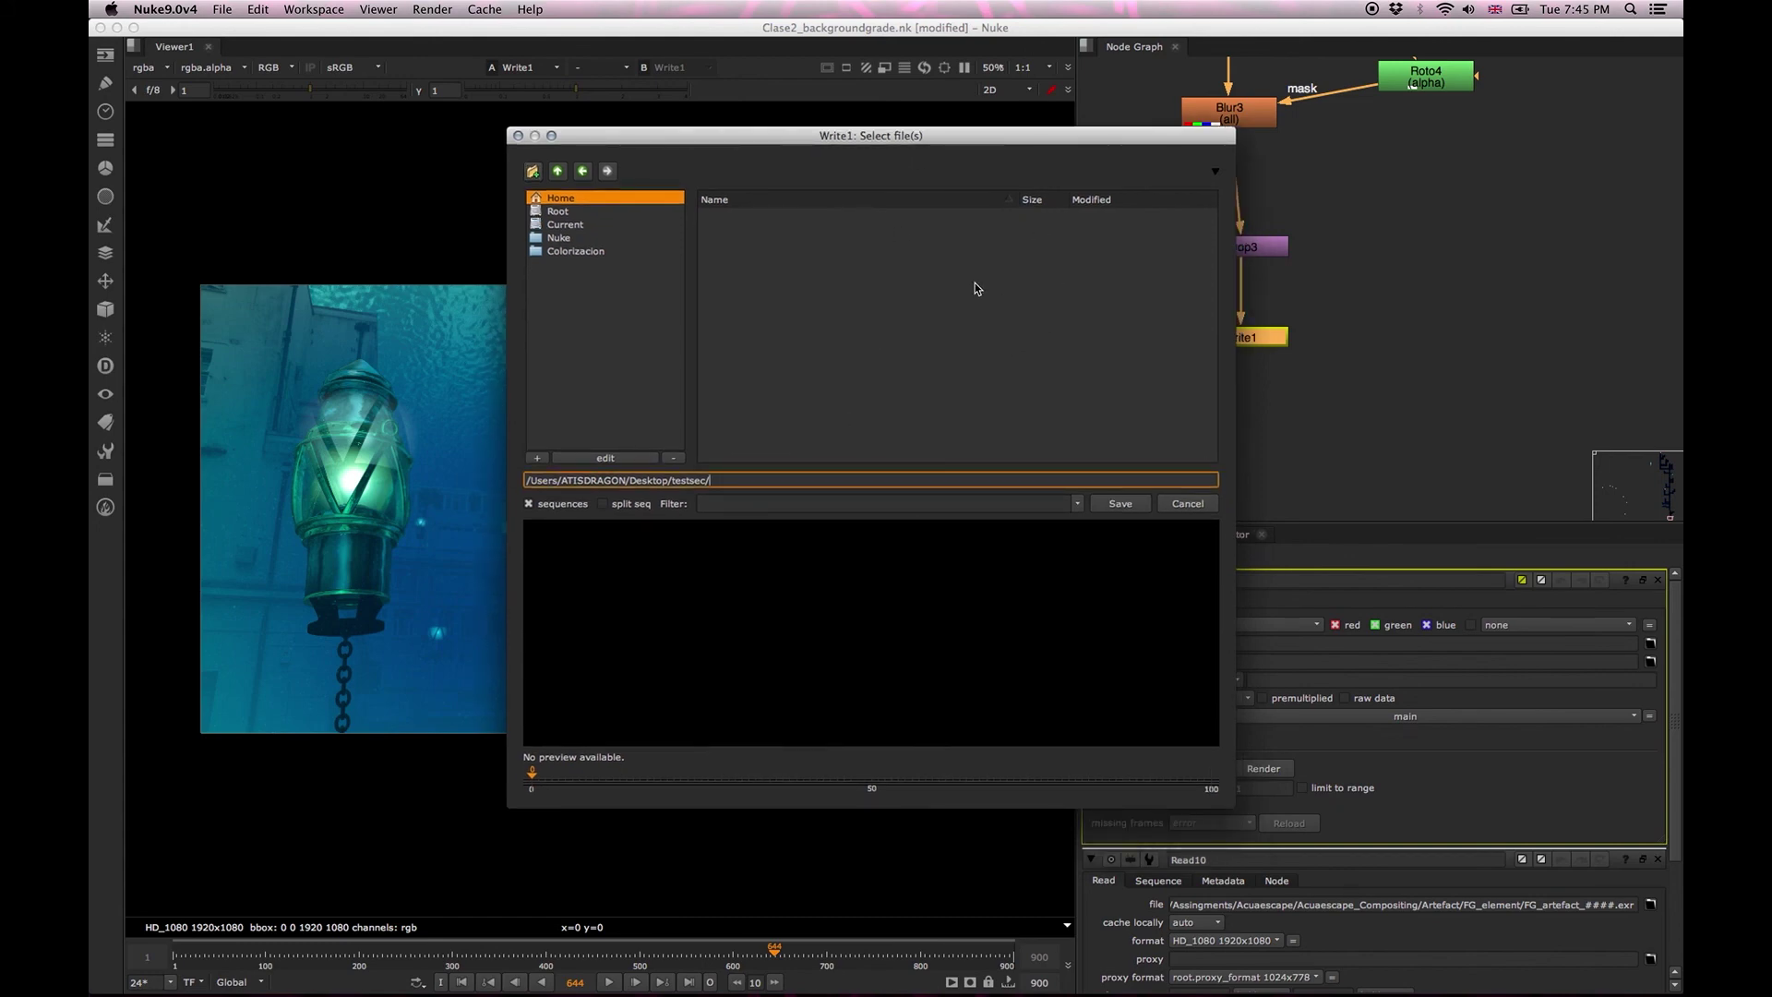
type("secuencia_colorizacion_#####.tiff")
left_click(1119, 504)
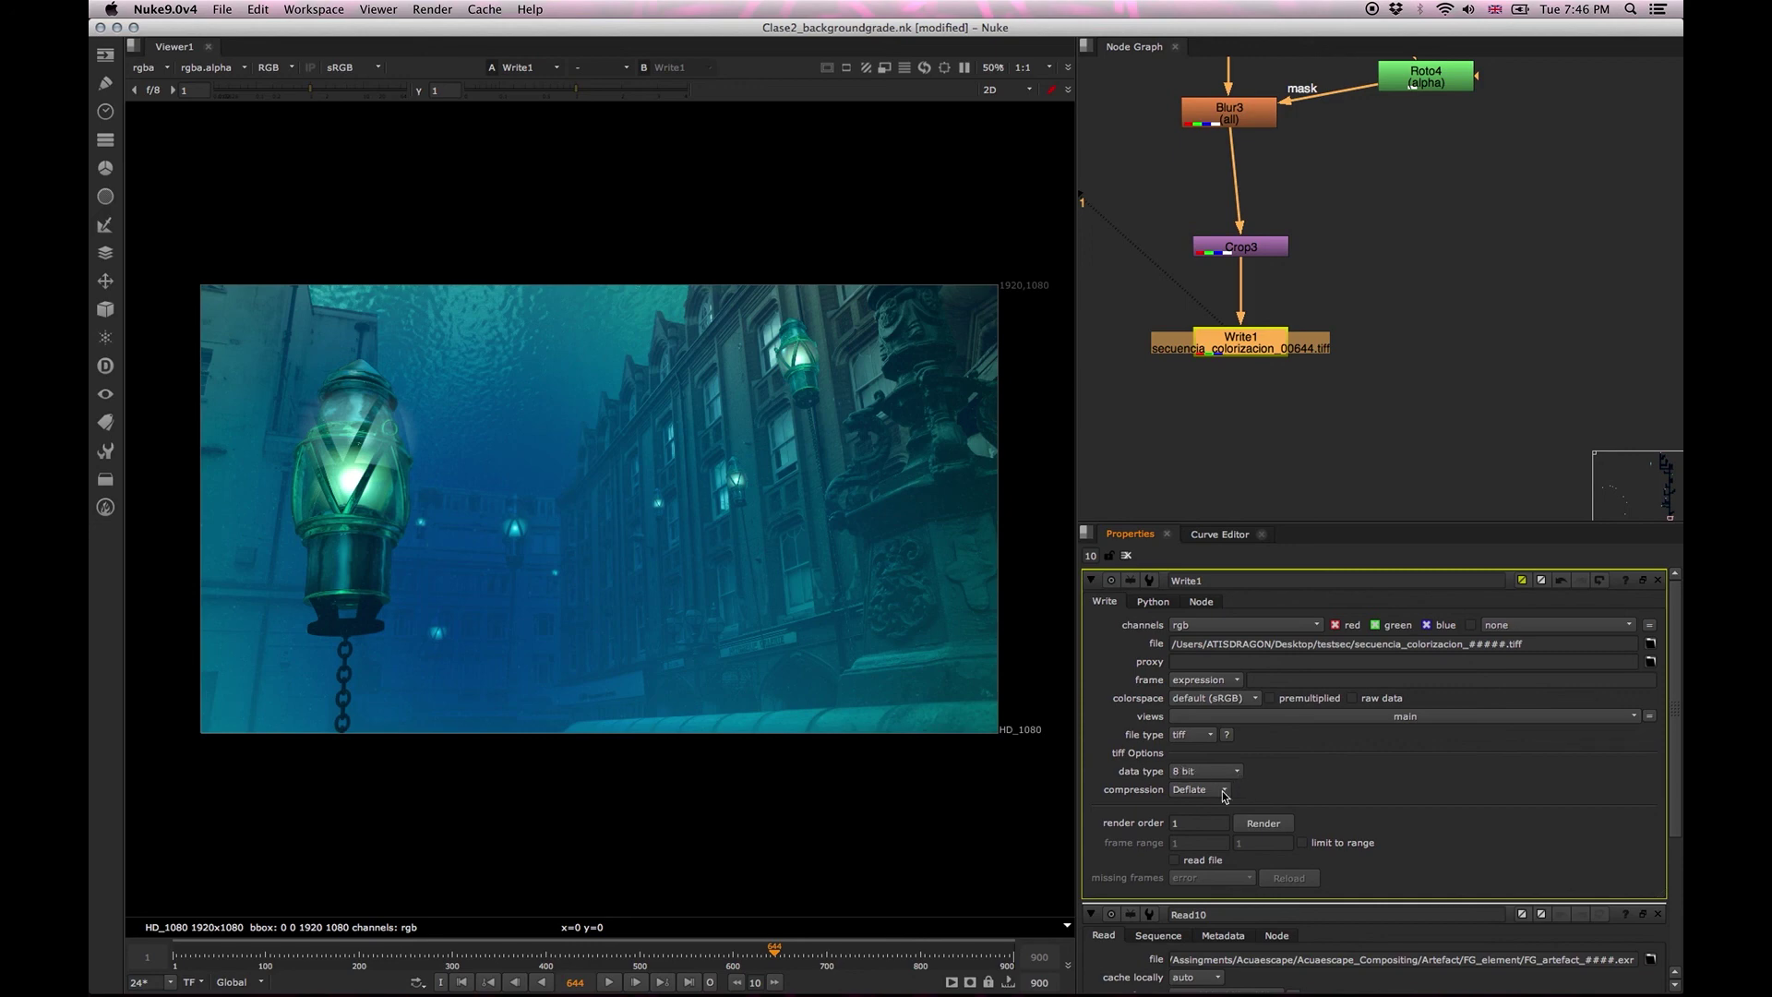
Set Write1's render frame range to custom 1-20 and start the render.
left_click(1269, 822)
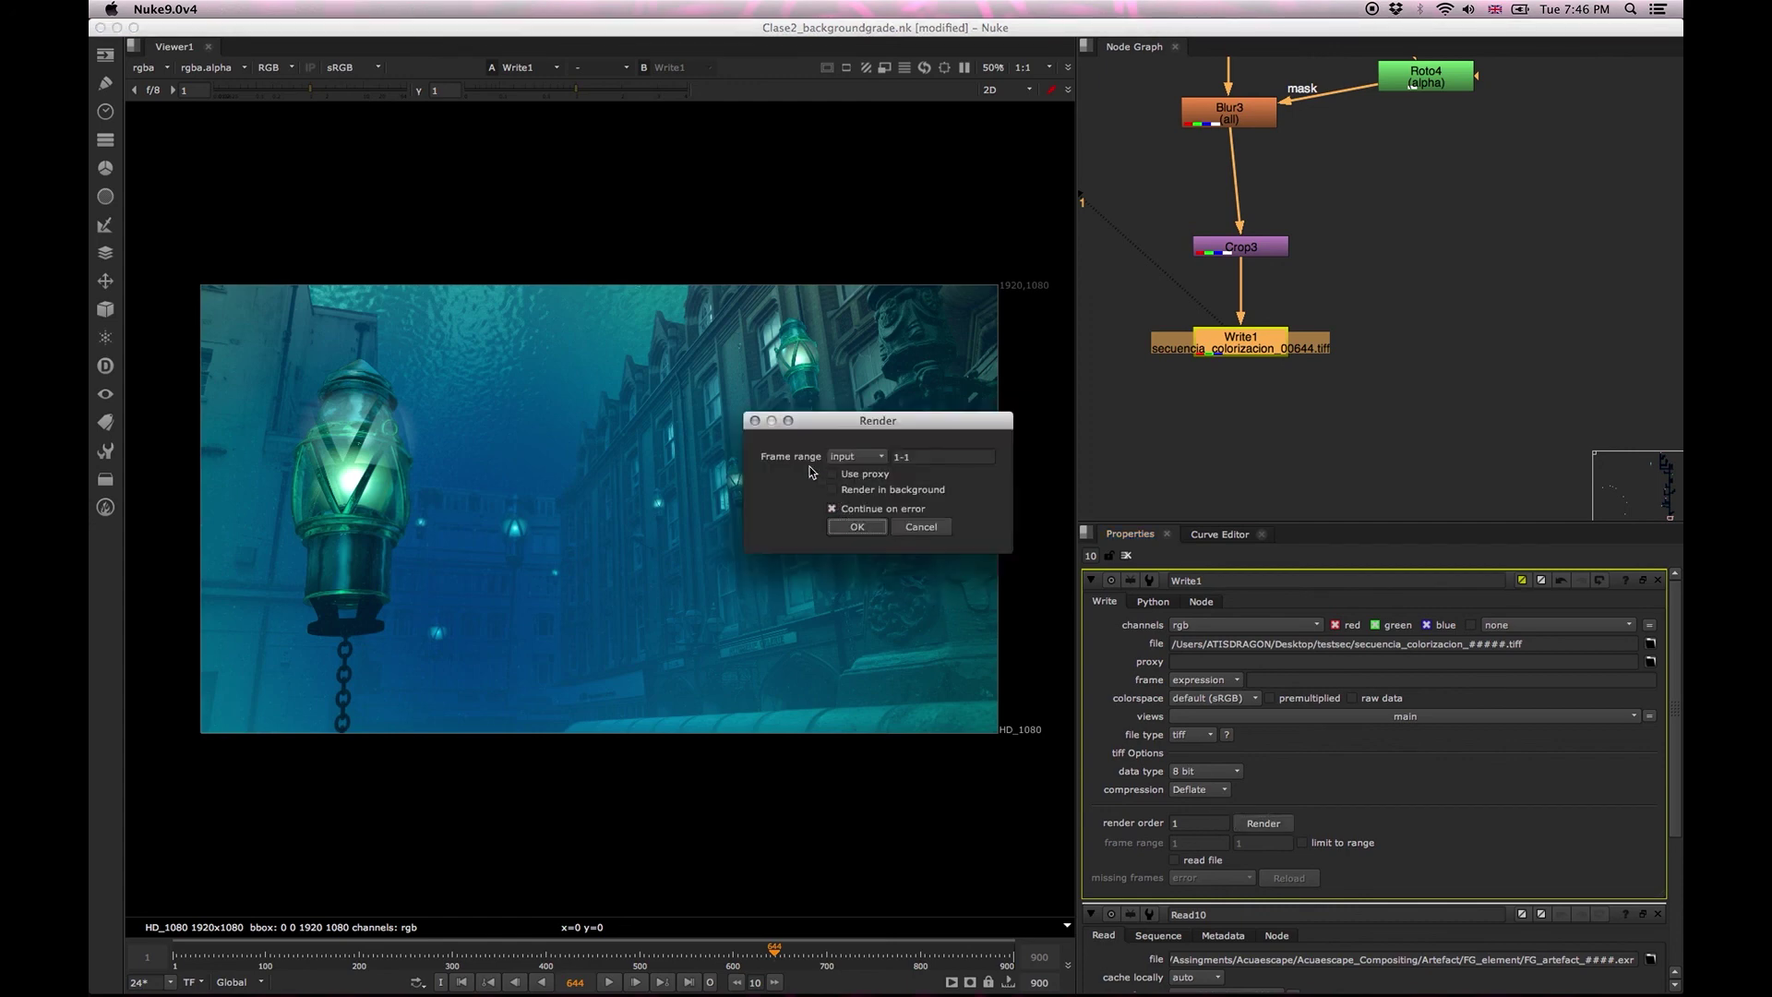
left_click(842, 457)
left_click(924, 457)
key("Tab")
left_click(872, 526)
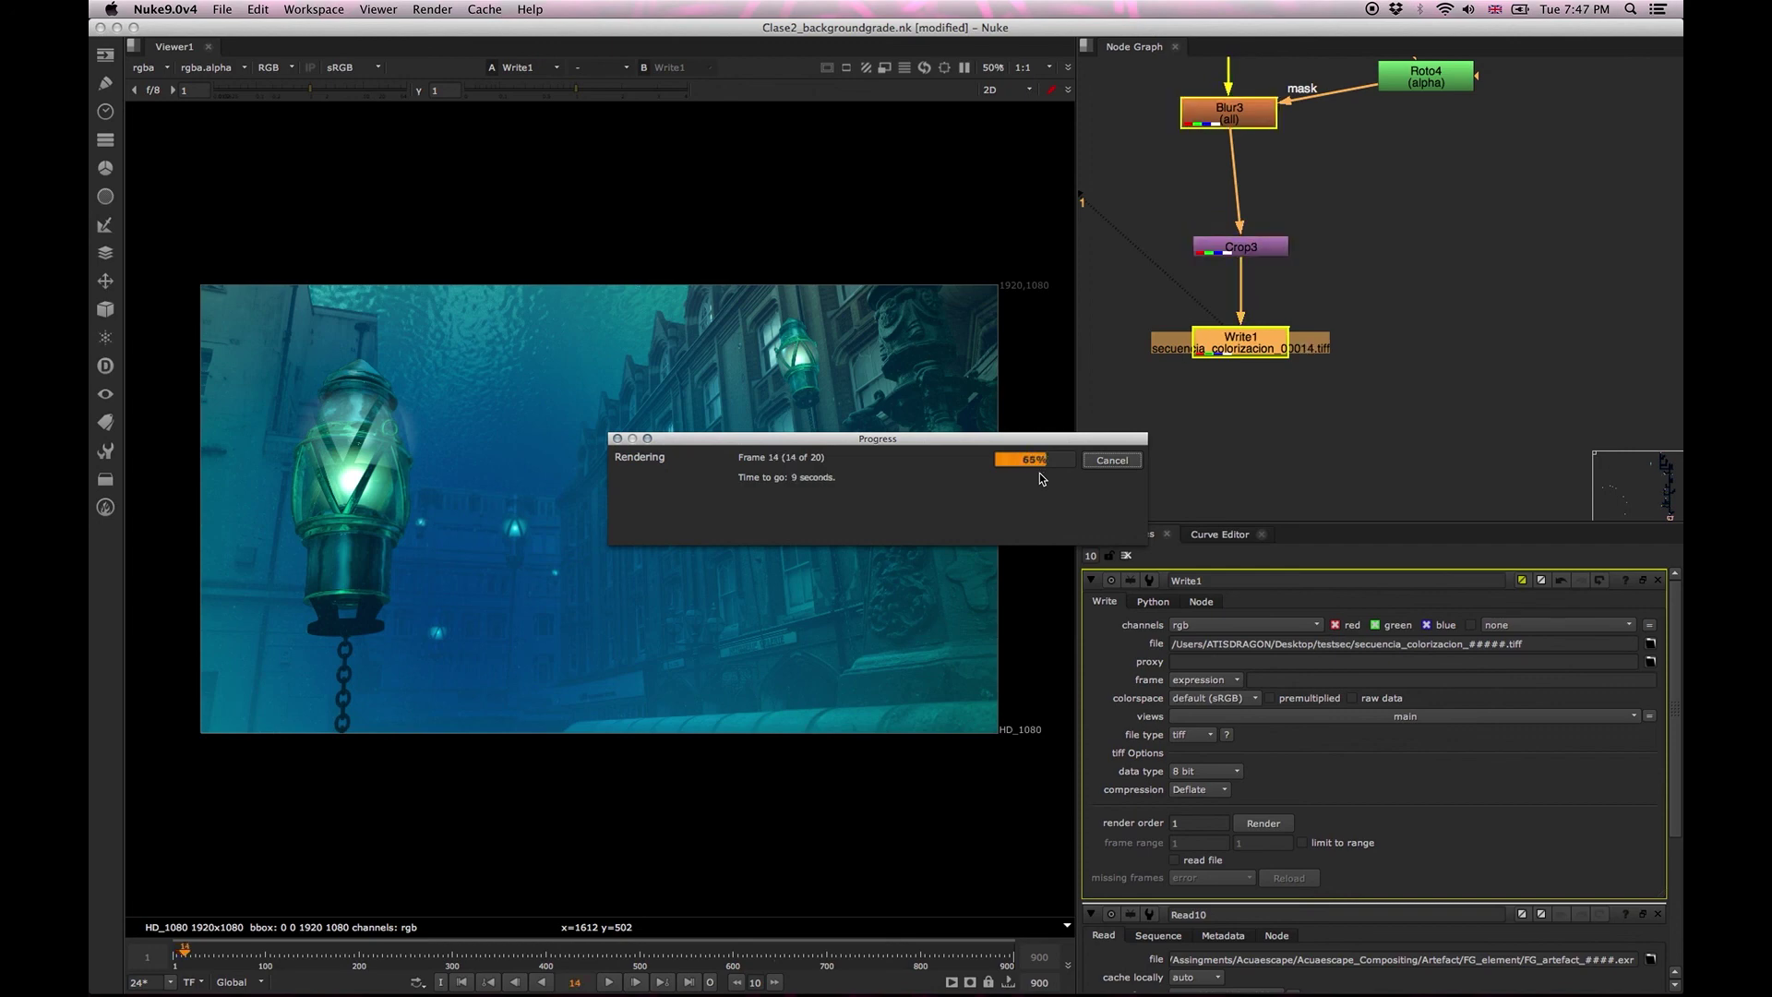
While the 20 TIFF frames render, switch over to Finder from the Dock.
mouse_move(543, 976)
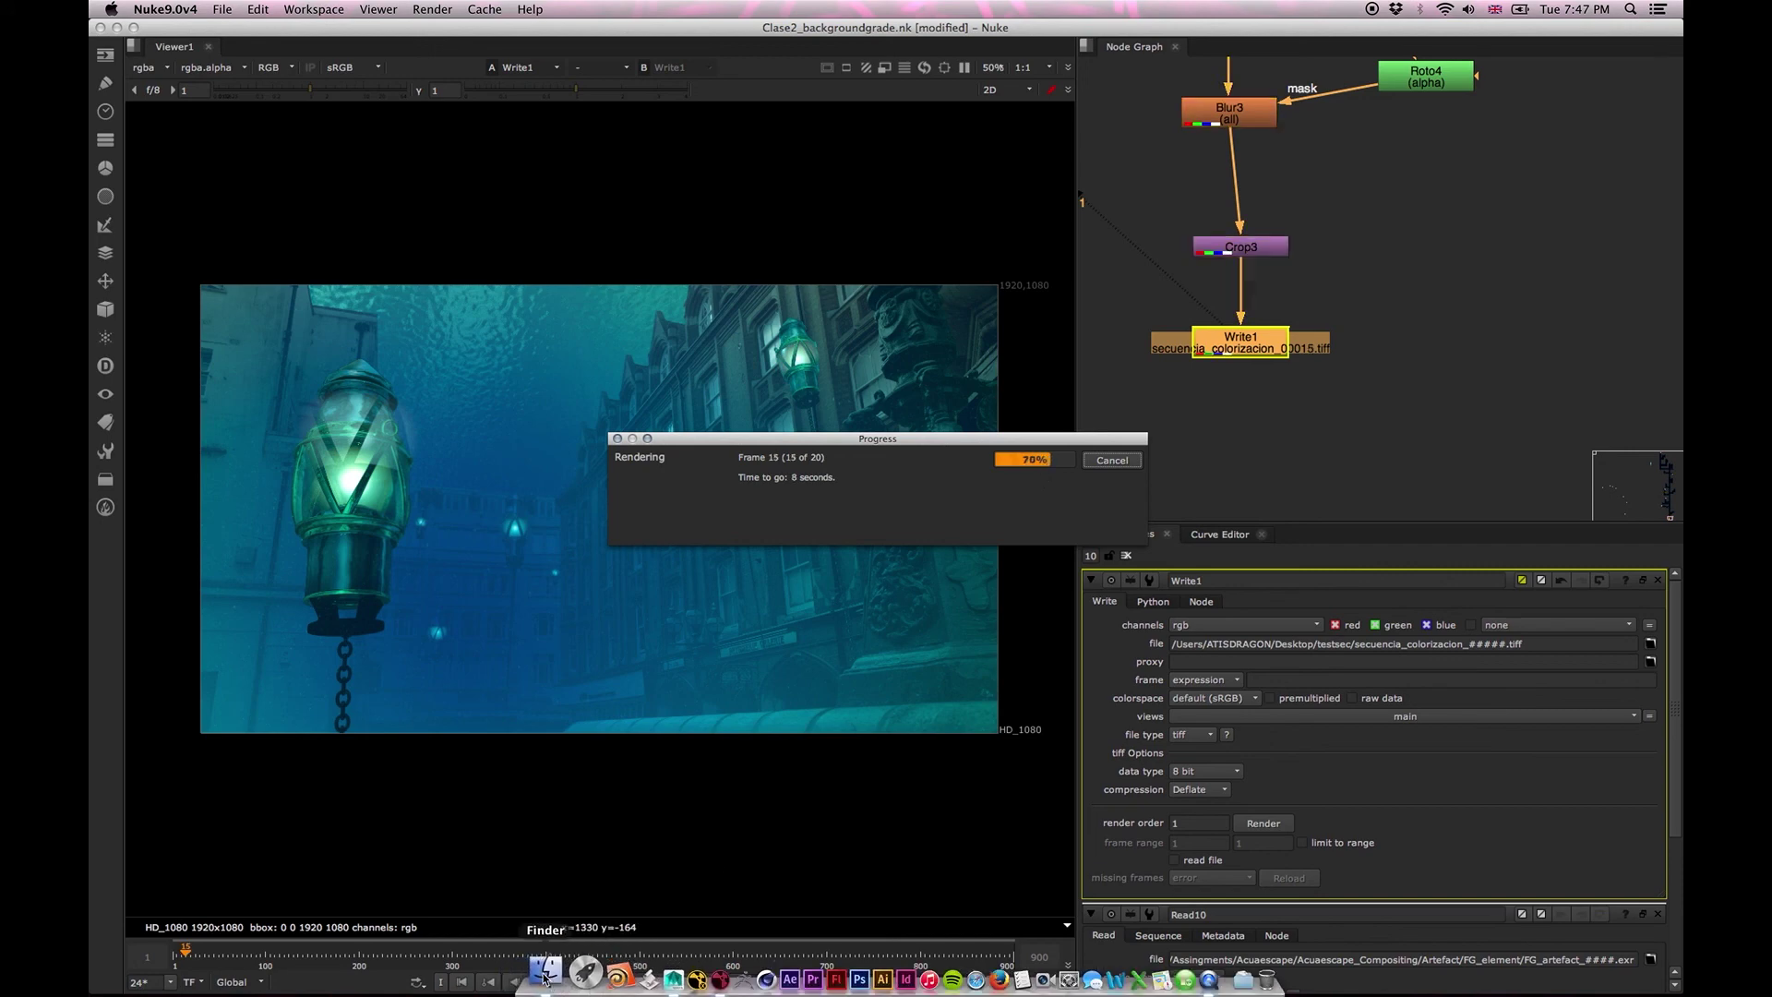
right_click(543, 977)
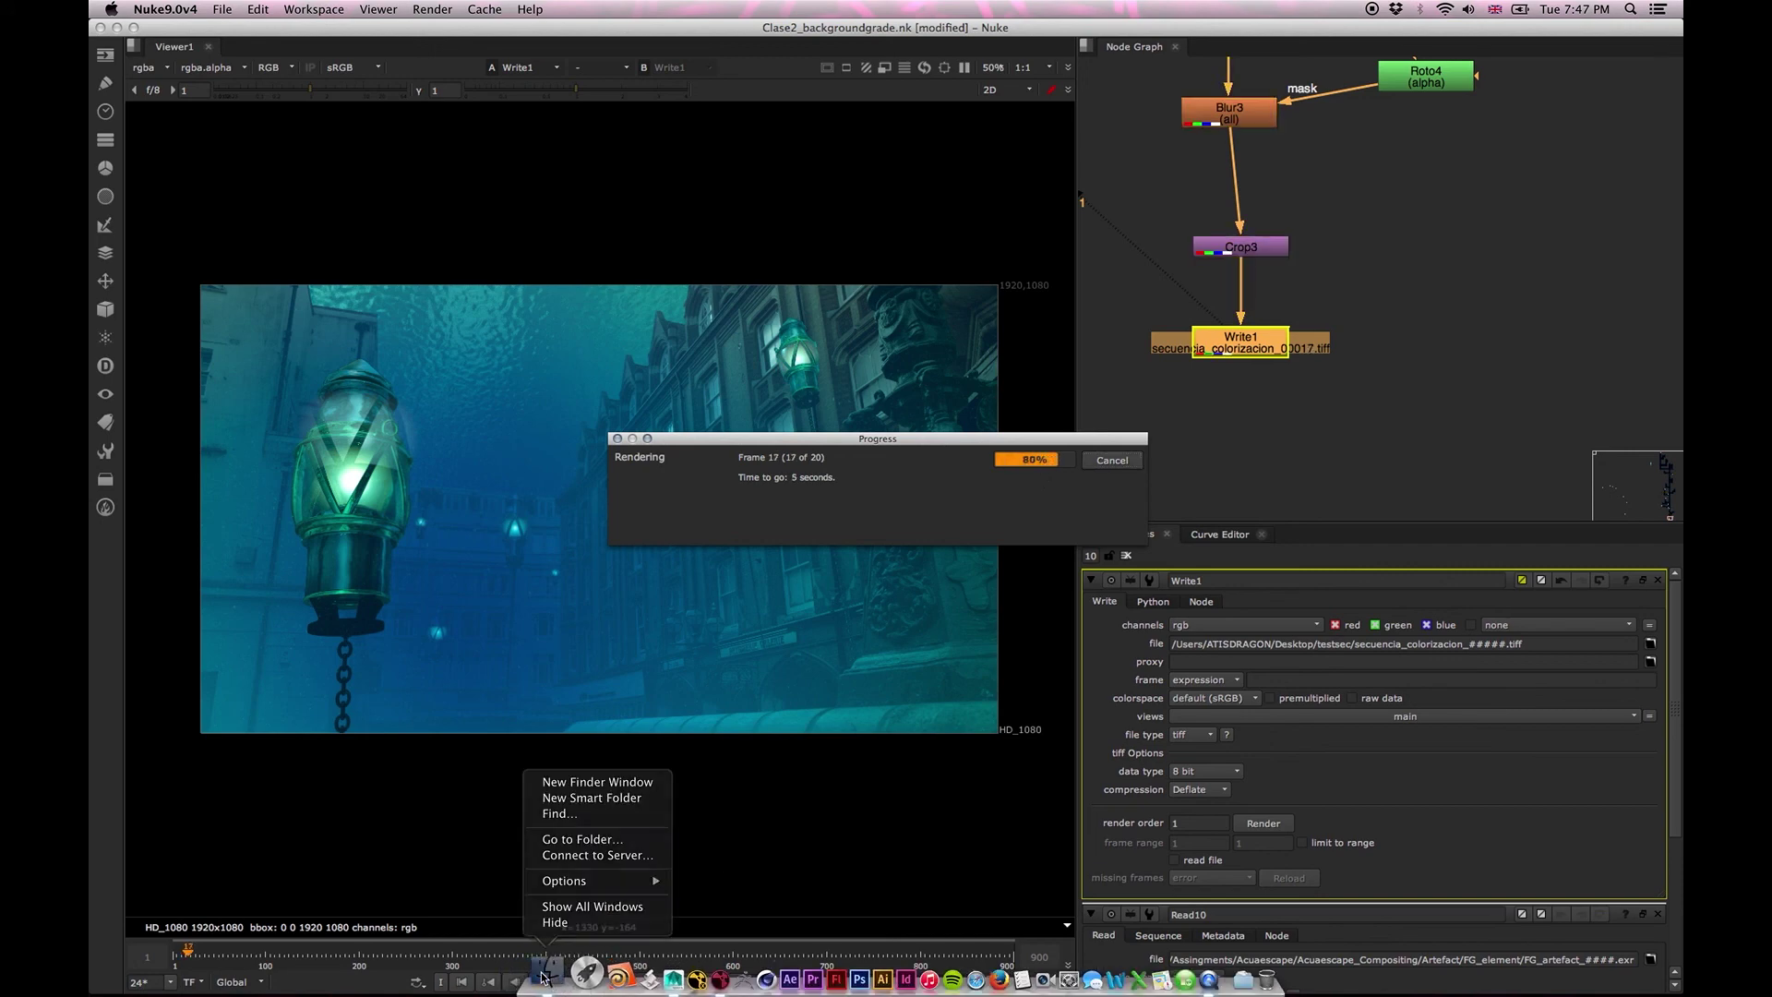
key("Escape")
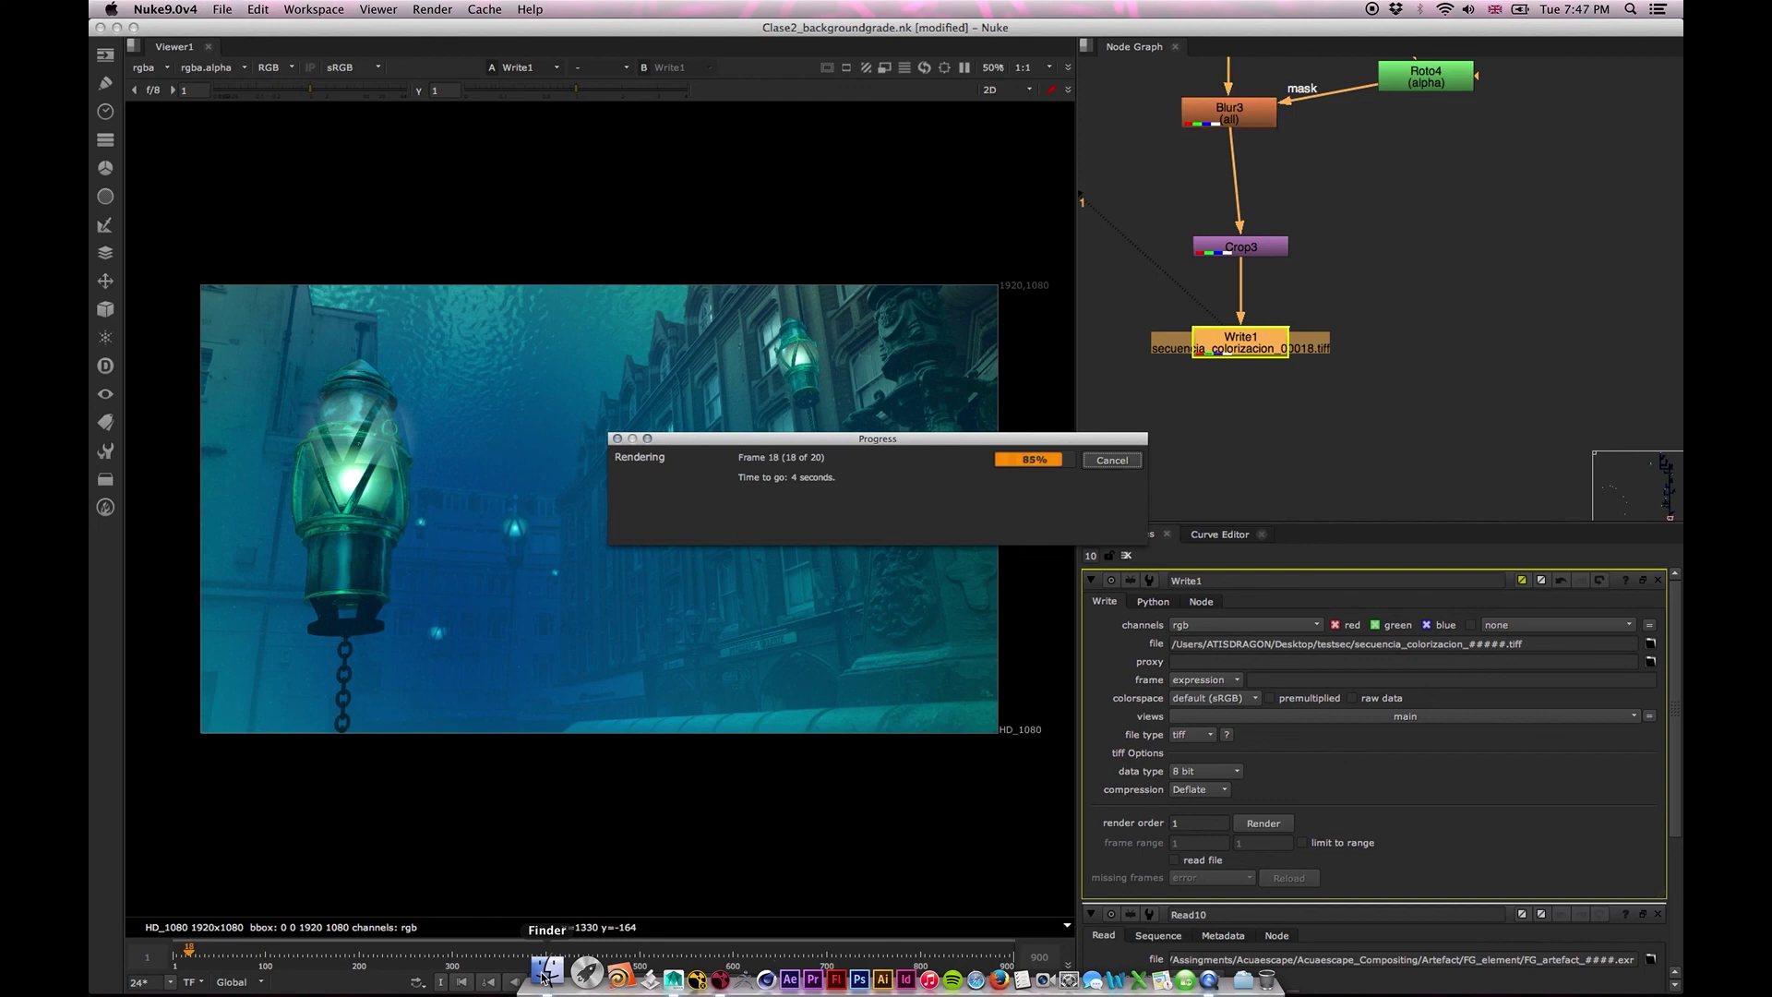
left_click(543, 976)
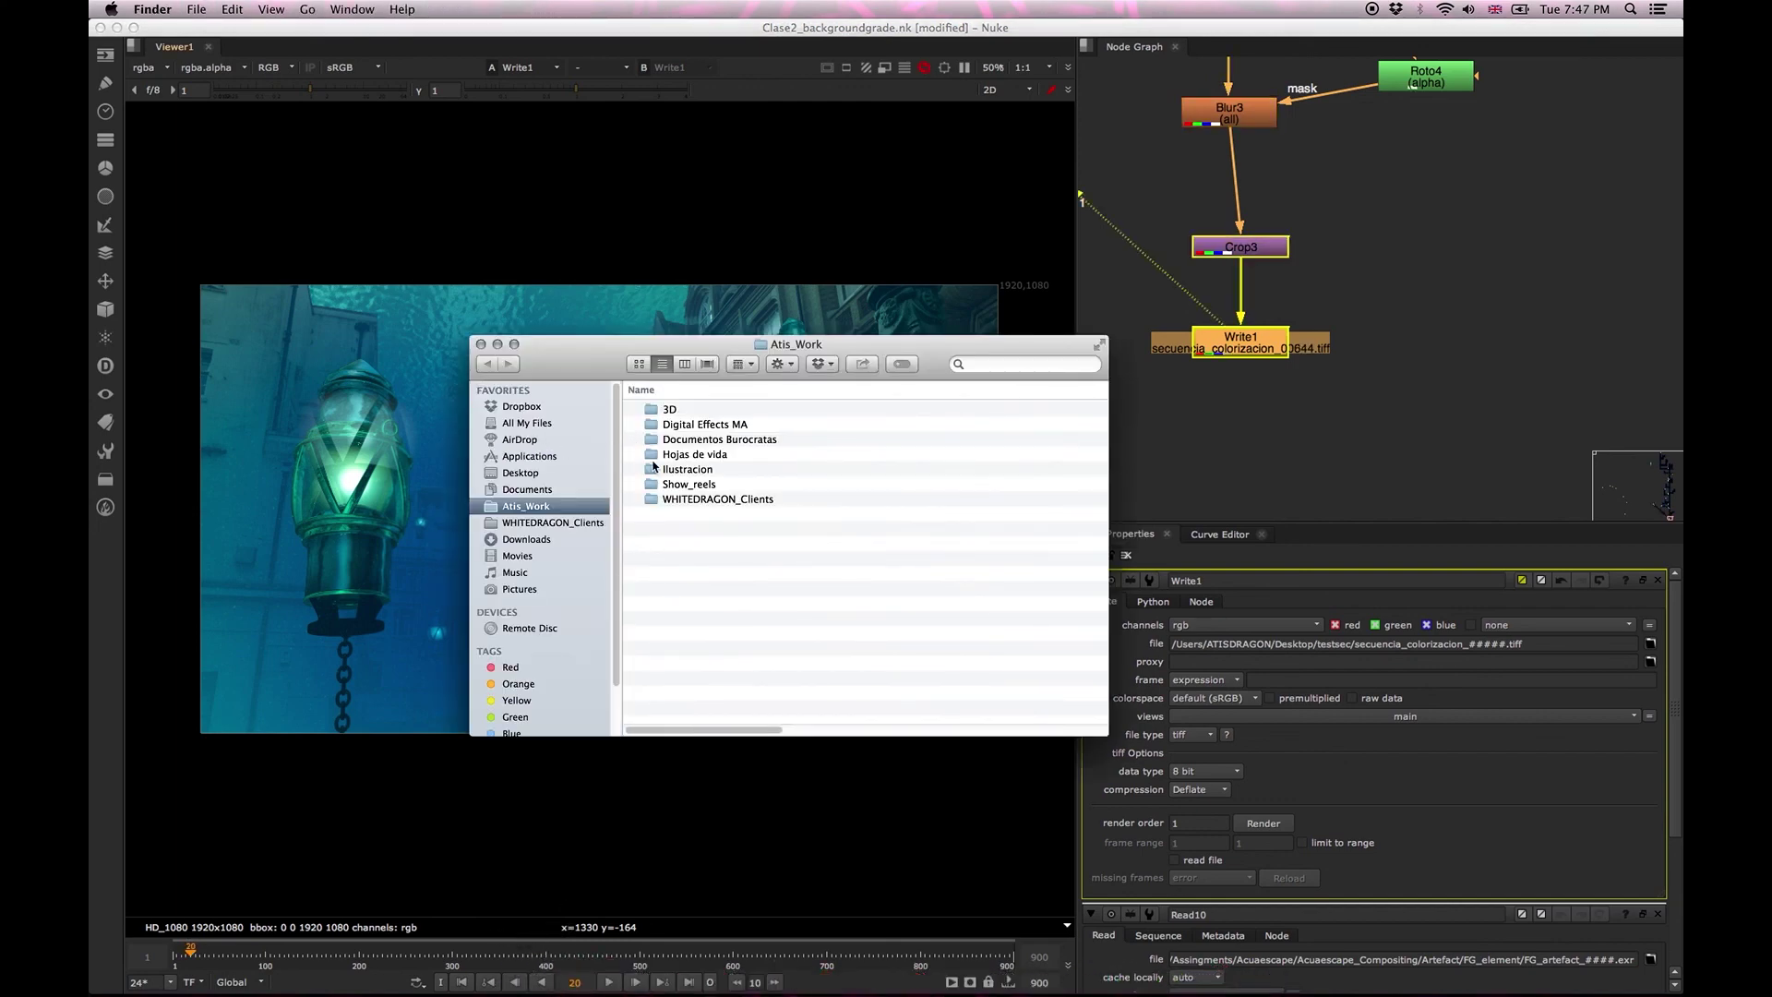
Open the Desktop testsec folder and preview secuencia_colorizacion_00001.tiff in Quick Look.
left_click(609, 473)
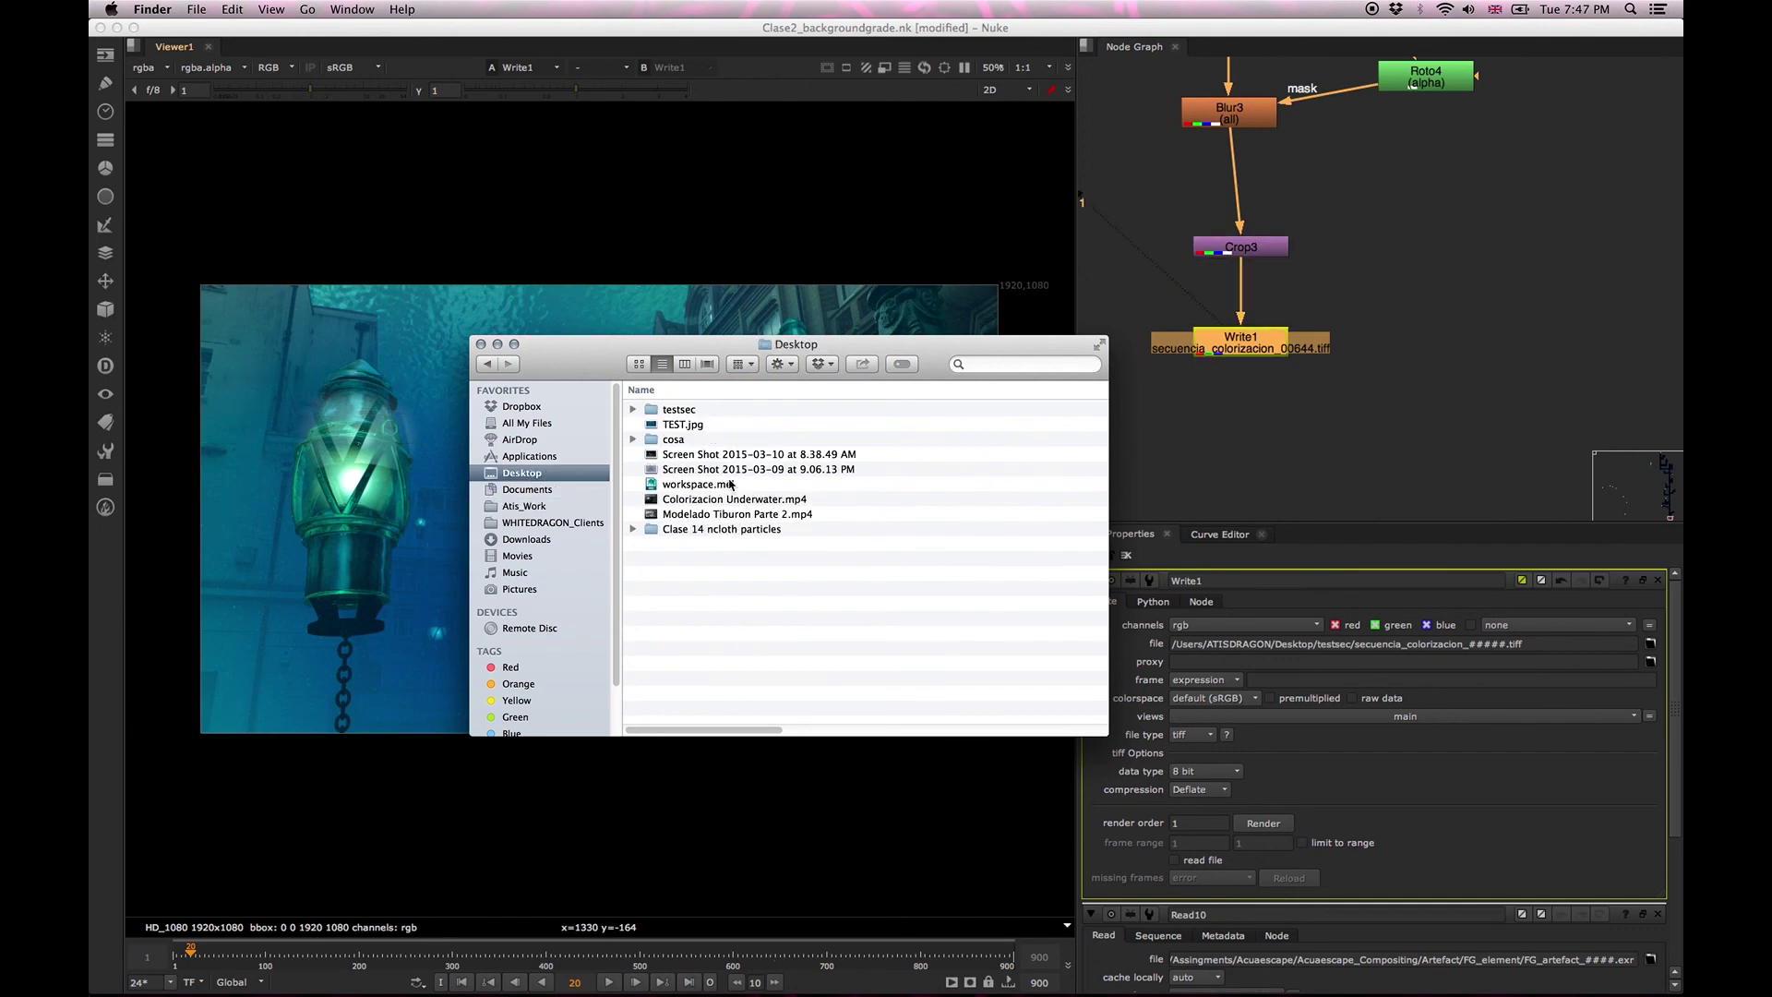
double_click(683, 411)
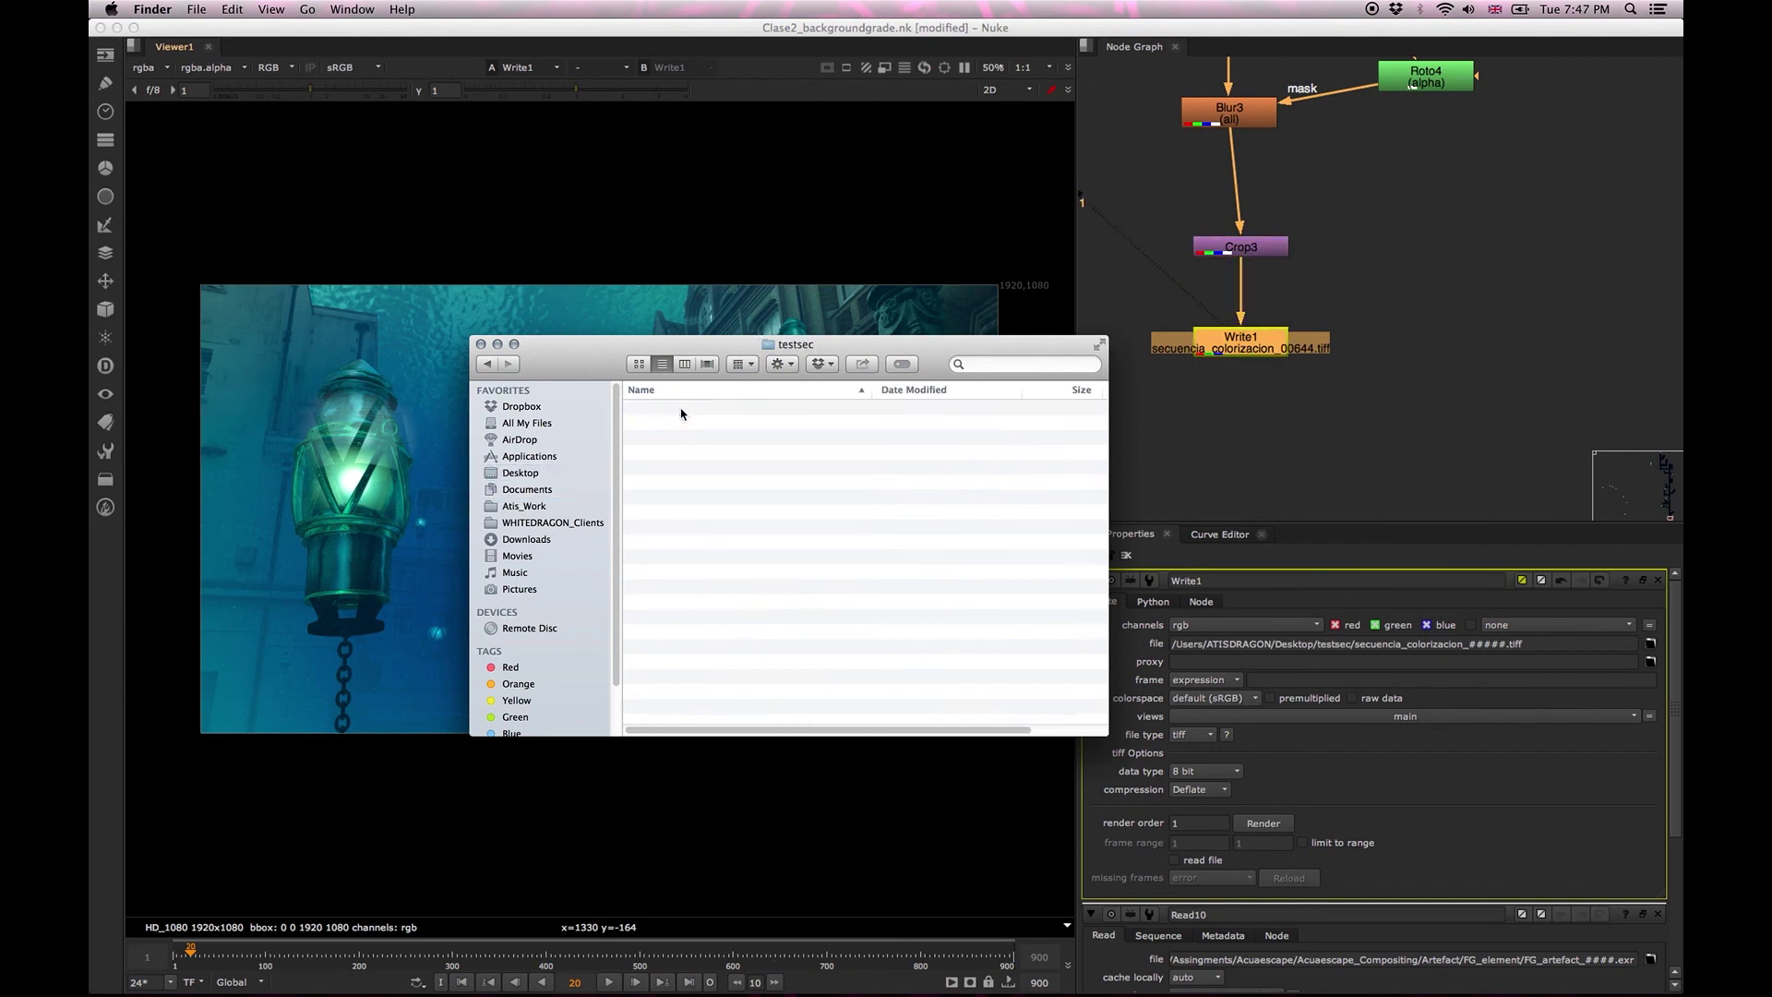
left_click(719, 412)
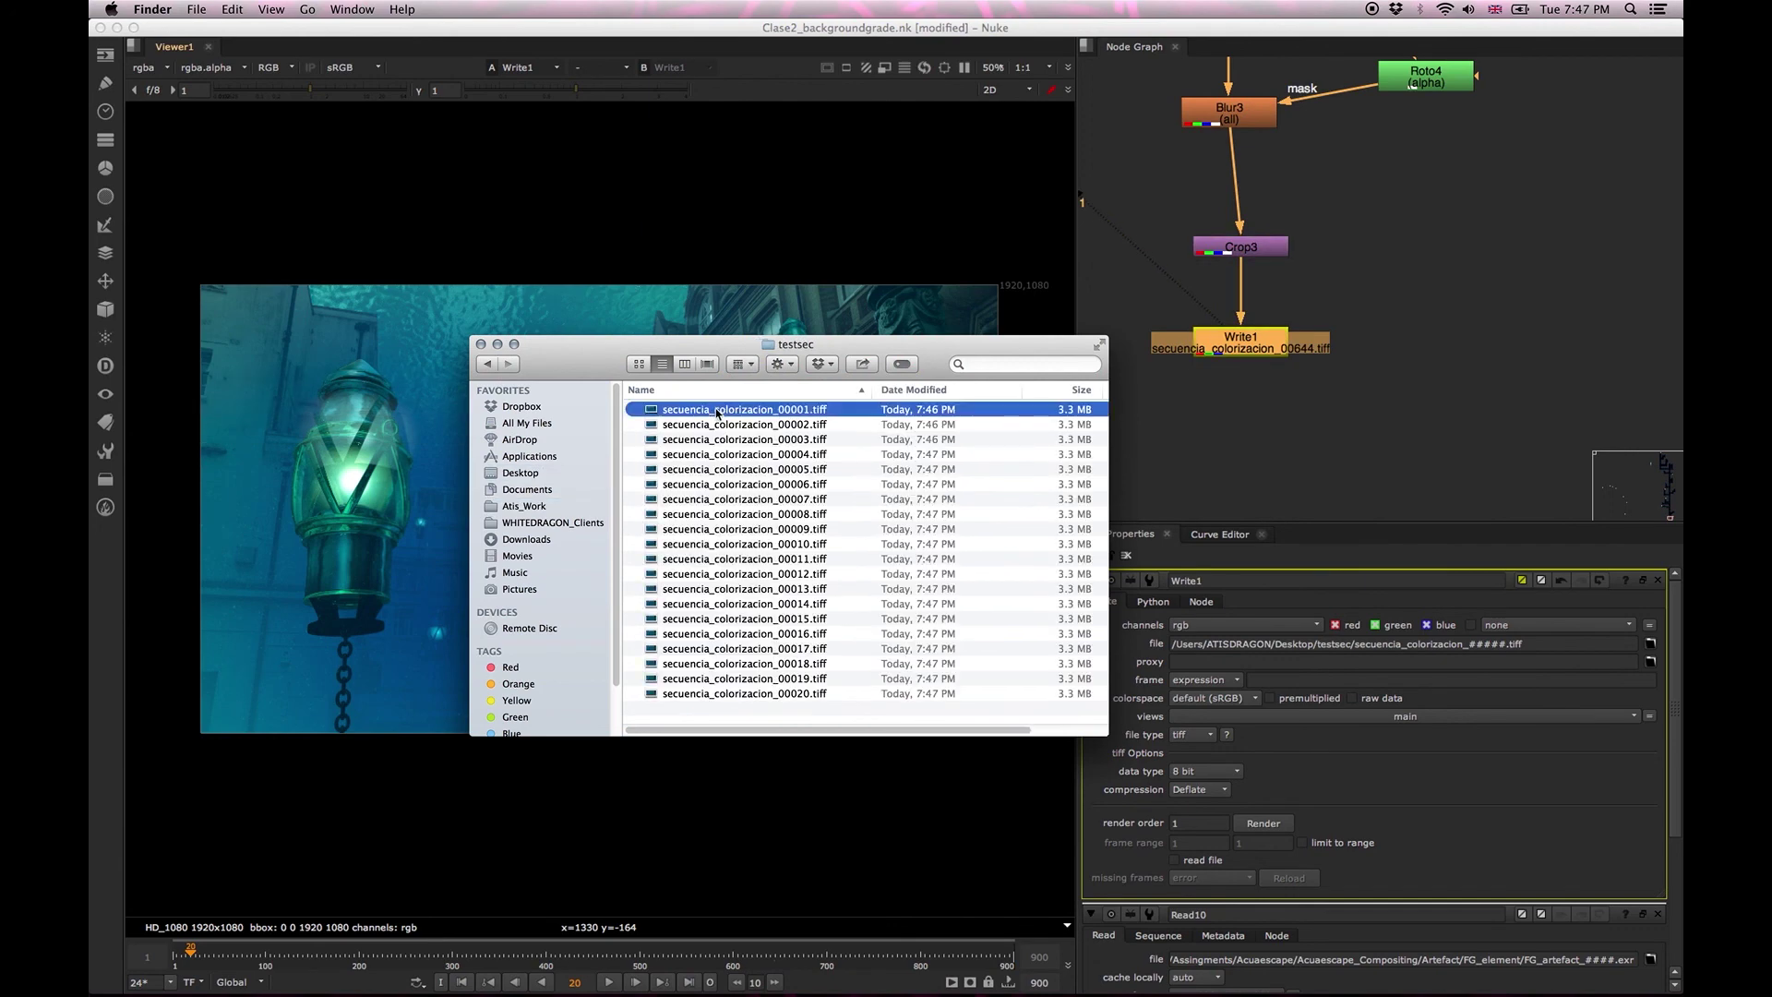
key("space")
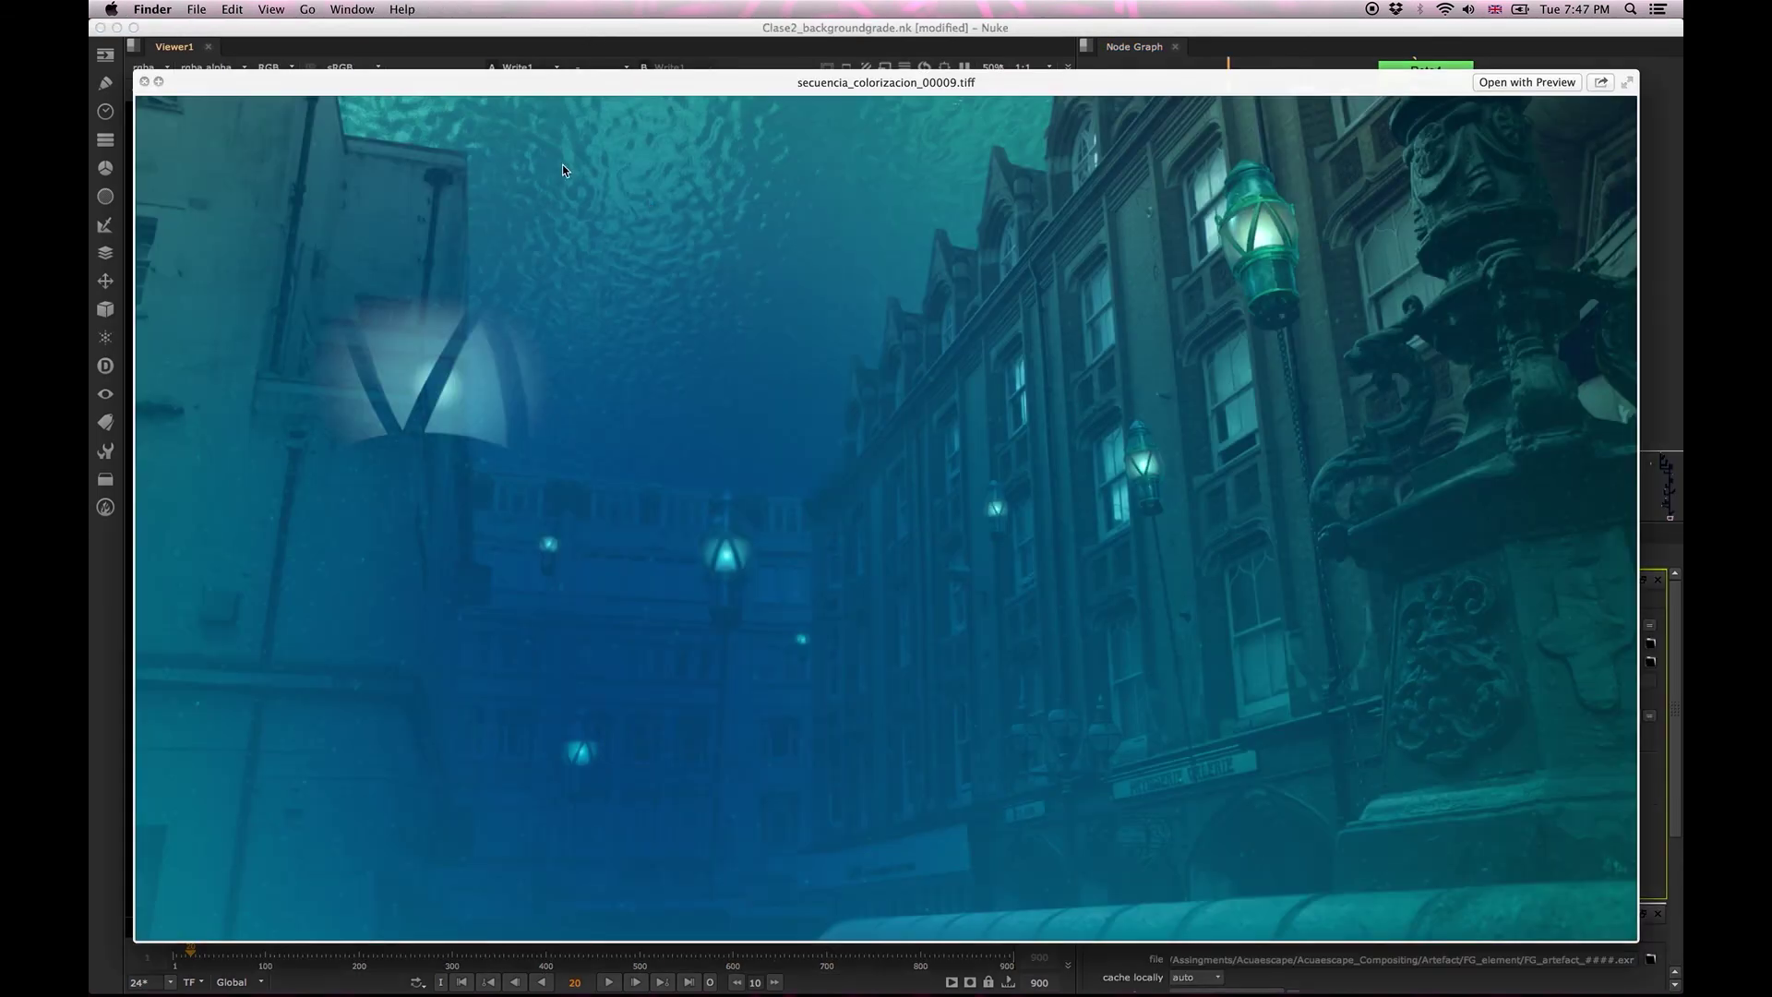
left_click(144, 81)
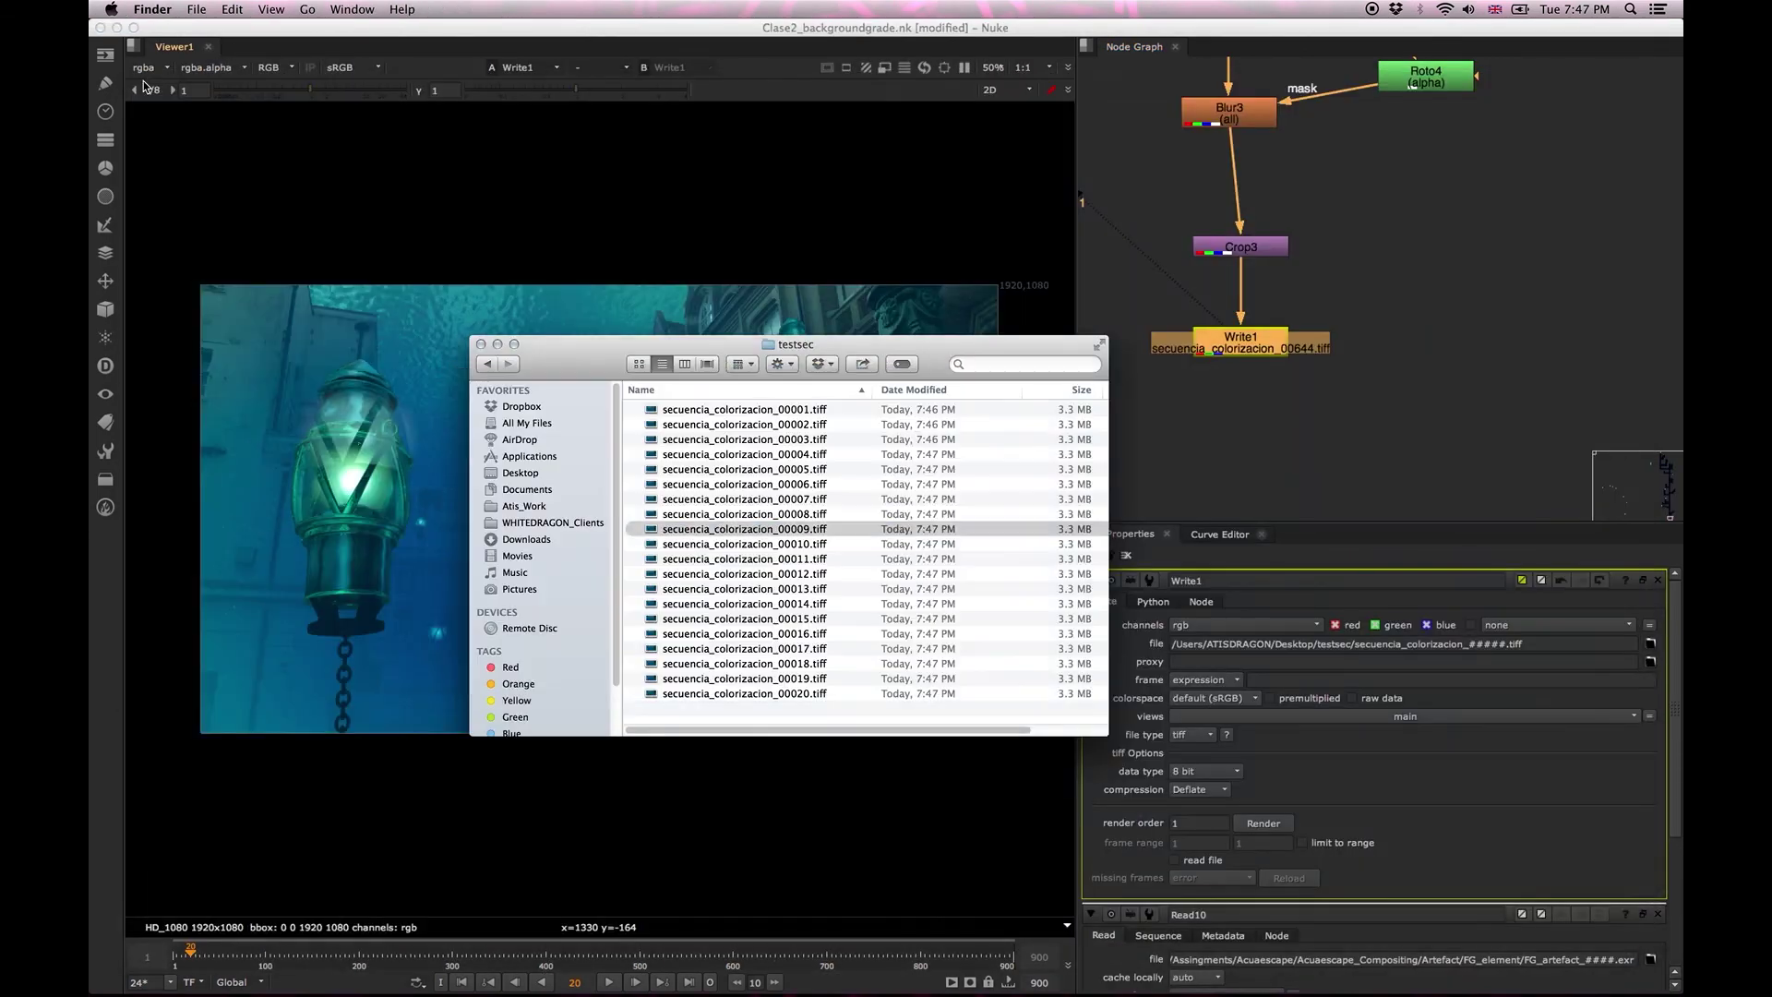
Preview secuencia_colorizacion_00020.tiff, step through the frames, then close the testsec window.
left_click(768, 694)
key("space")
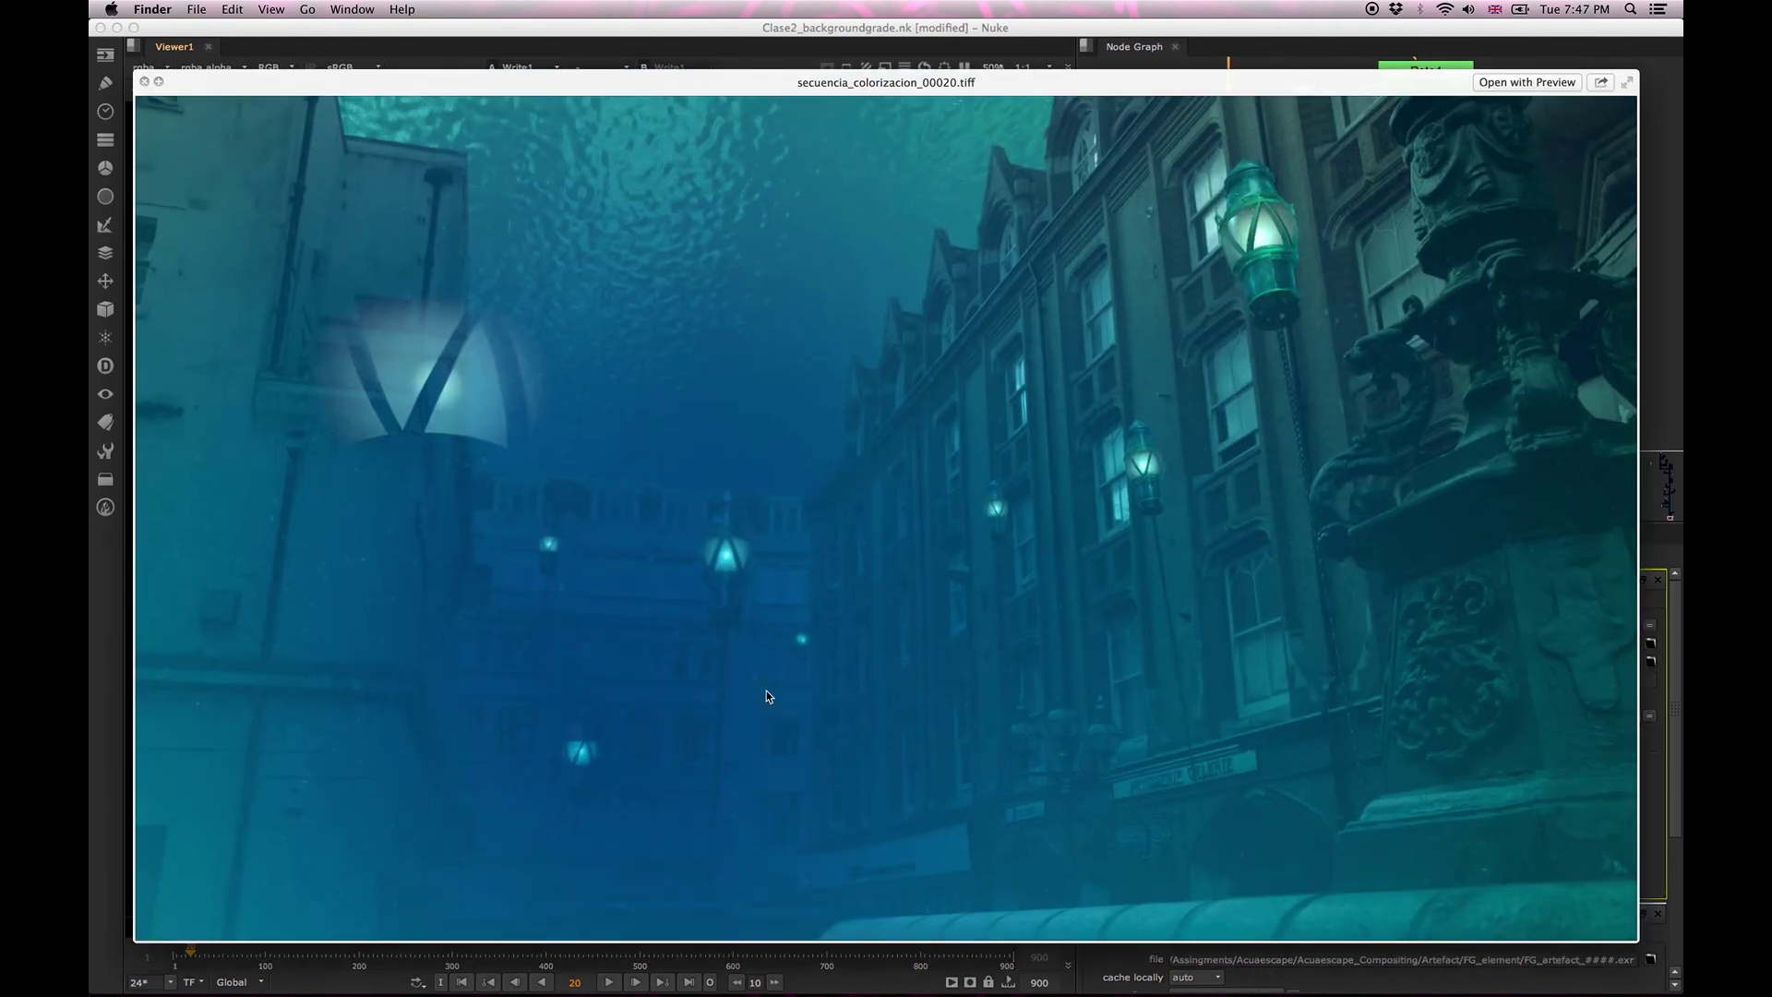
key("space")
key("Up")
key("Up")
key("Up")
key("Up")
key("Up")
key("Up")
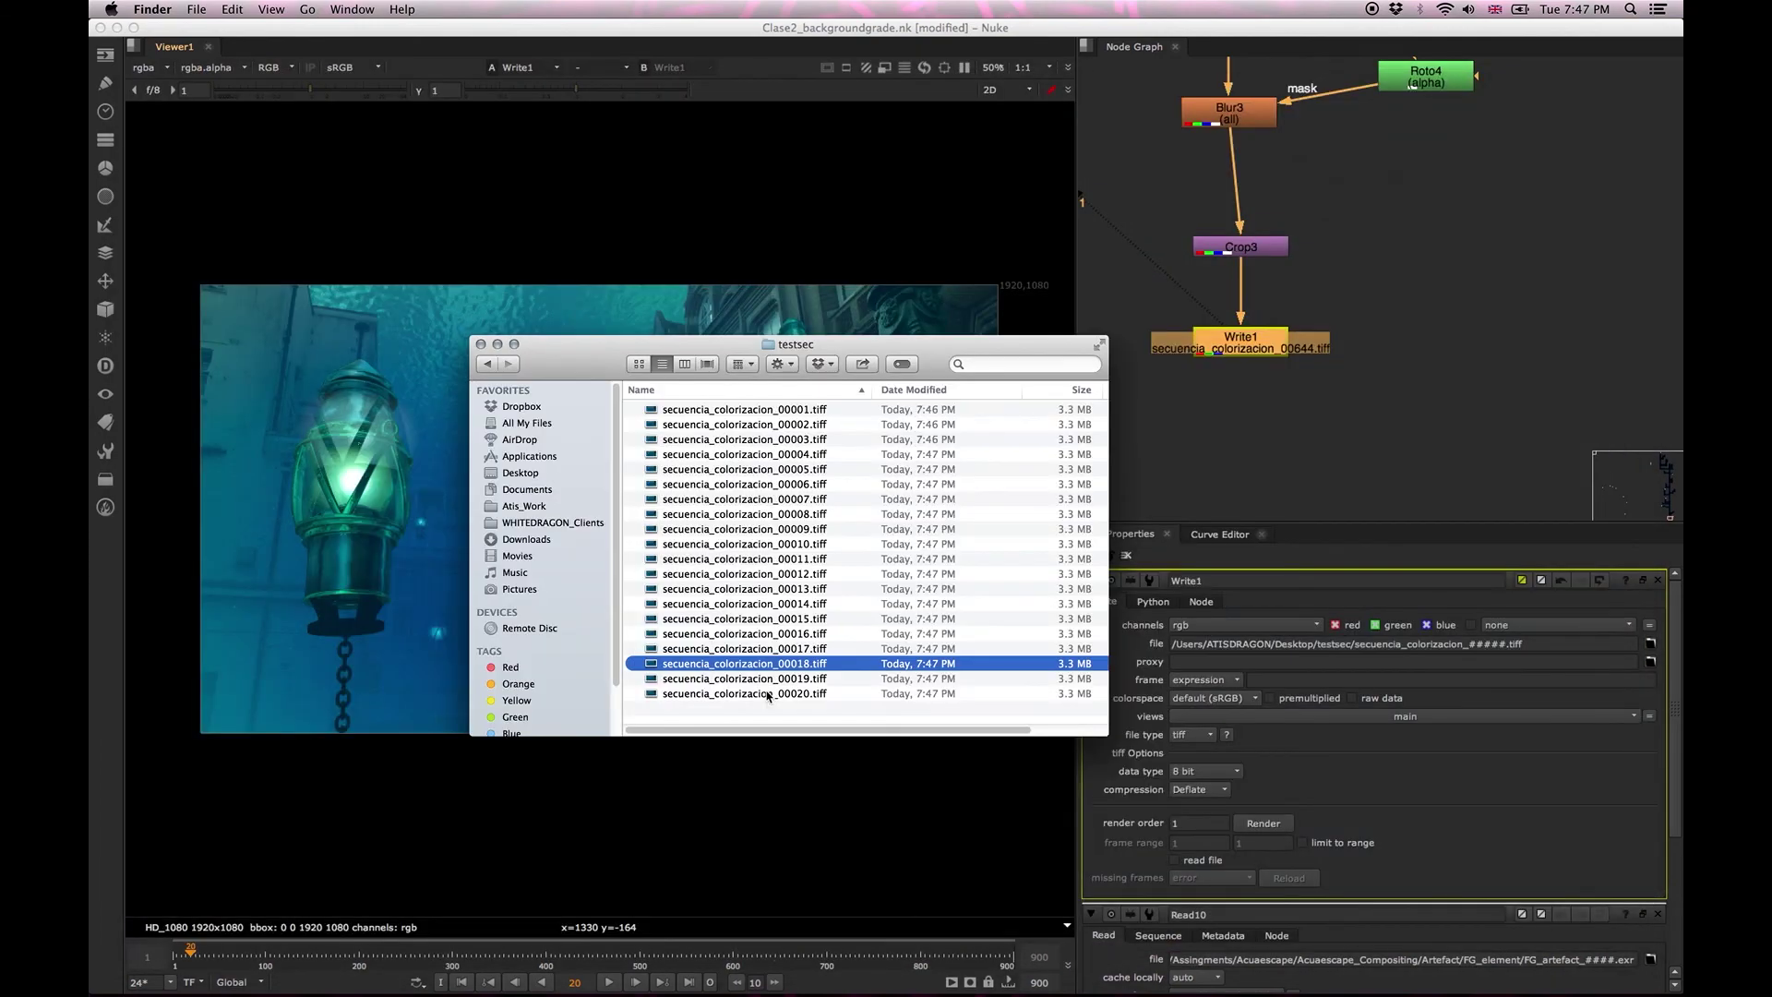
key("Up")
key("Up")
key("Up")
key("Up")
key("Up")
key("Up")
key("Up")
key("Up")
key("Up")
key("Up")
key("Up")
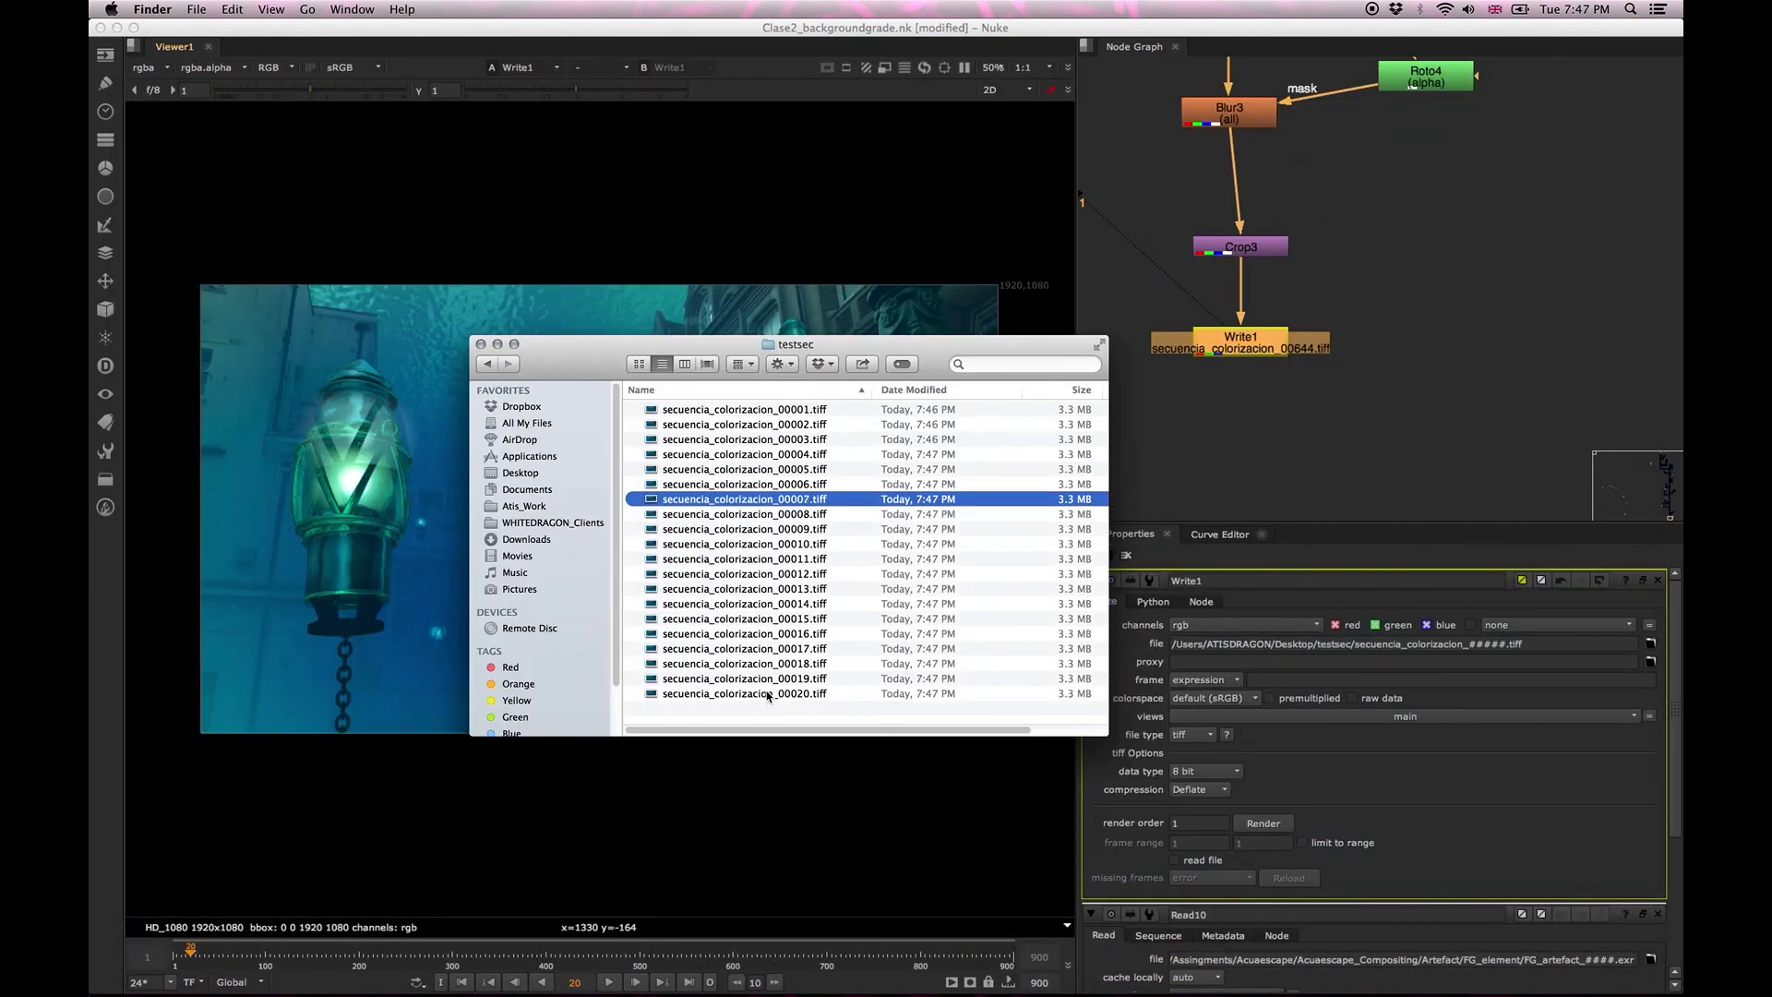
key("Up")
key("Down")
key("Down")
key("Down")
key("Down")
key("Down")
key("Down")
key("Down")
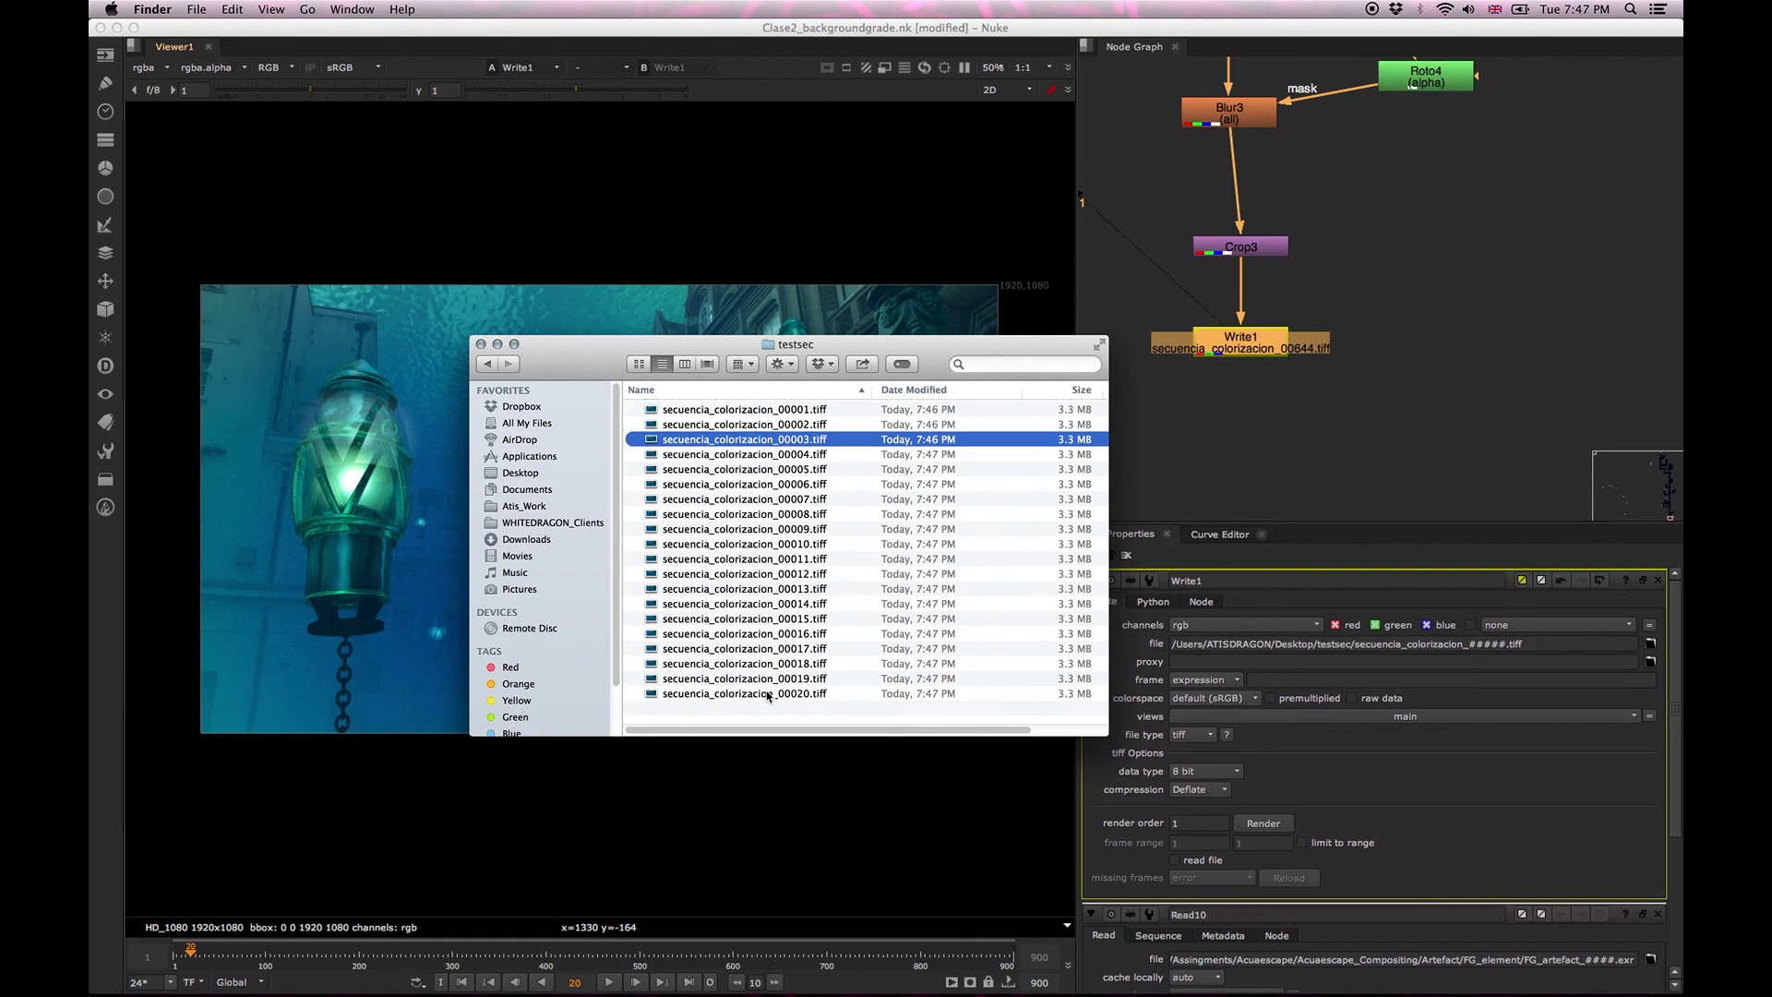
key("Down")
key("Down")
key("Down")
key("Down")
key("Down")
key("Down")
key("Down")
key("Down")
key("Down")
key("Down")
key("Down")
key("Down")
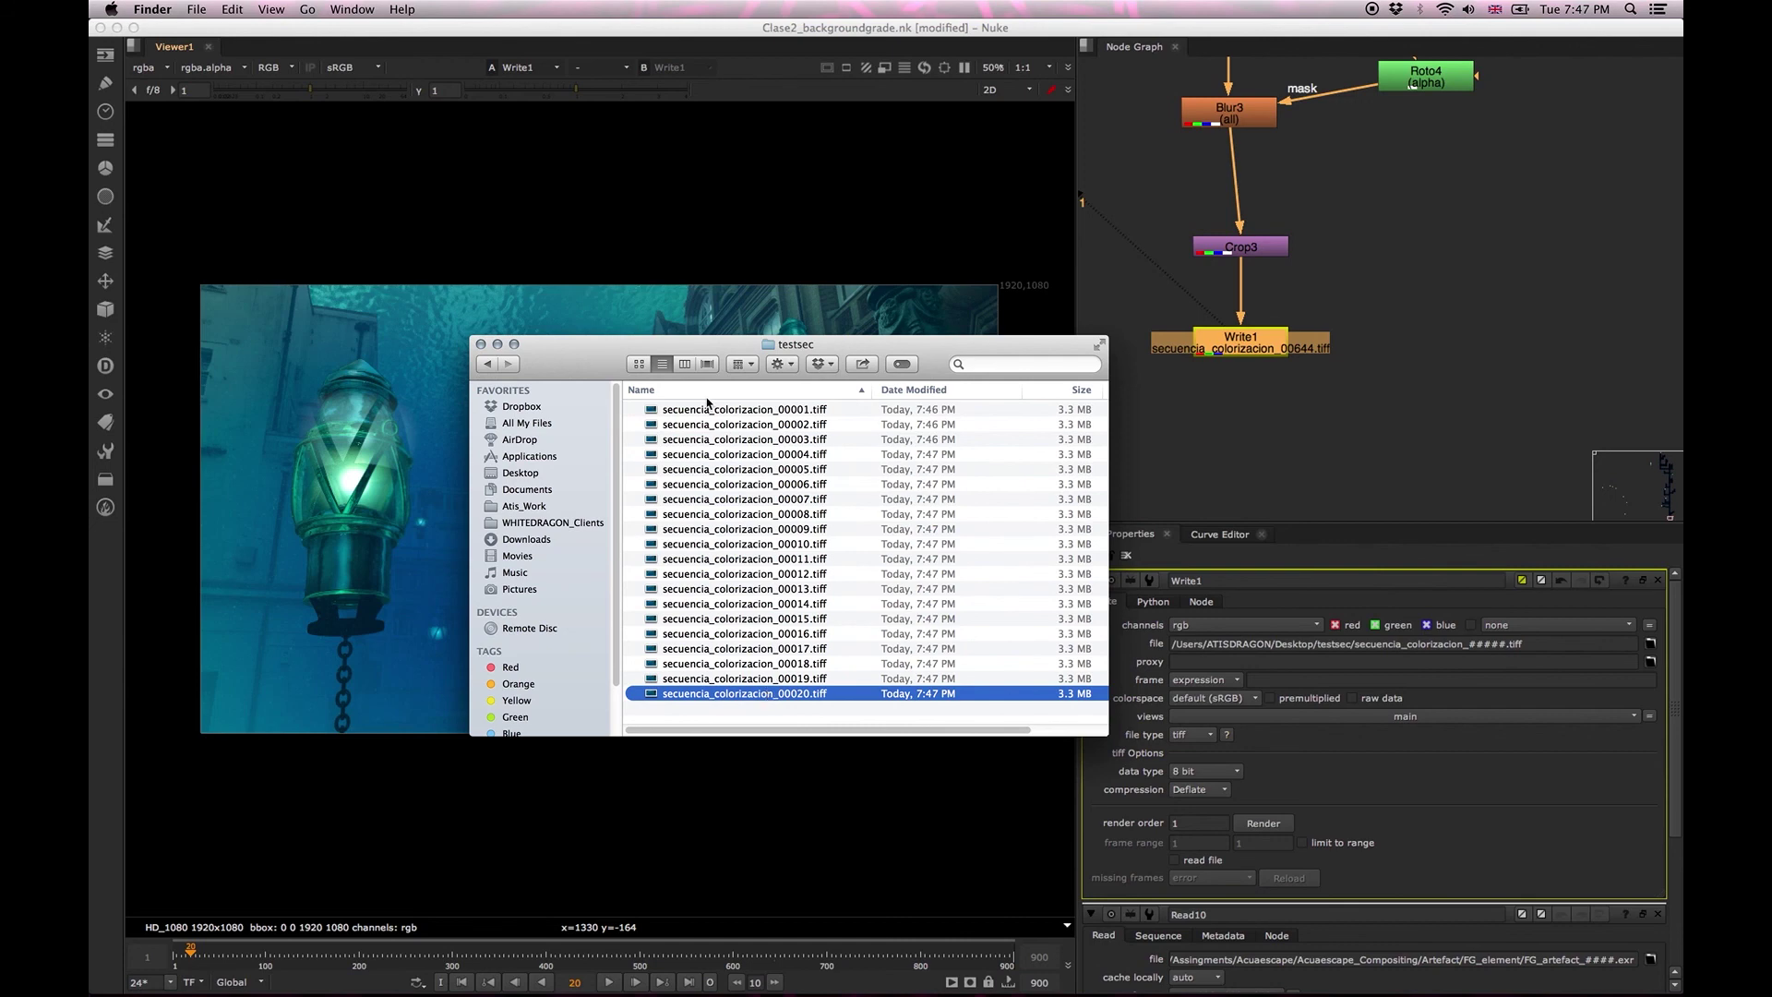
left_click(481, 344)
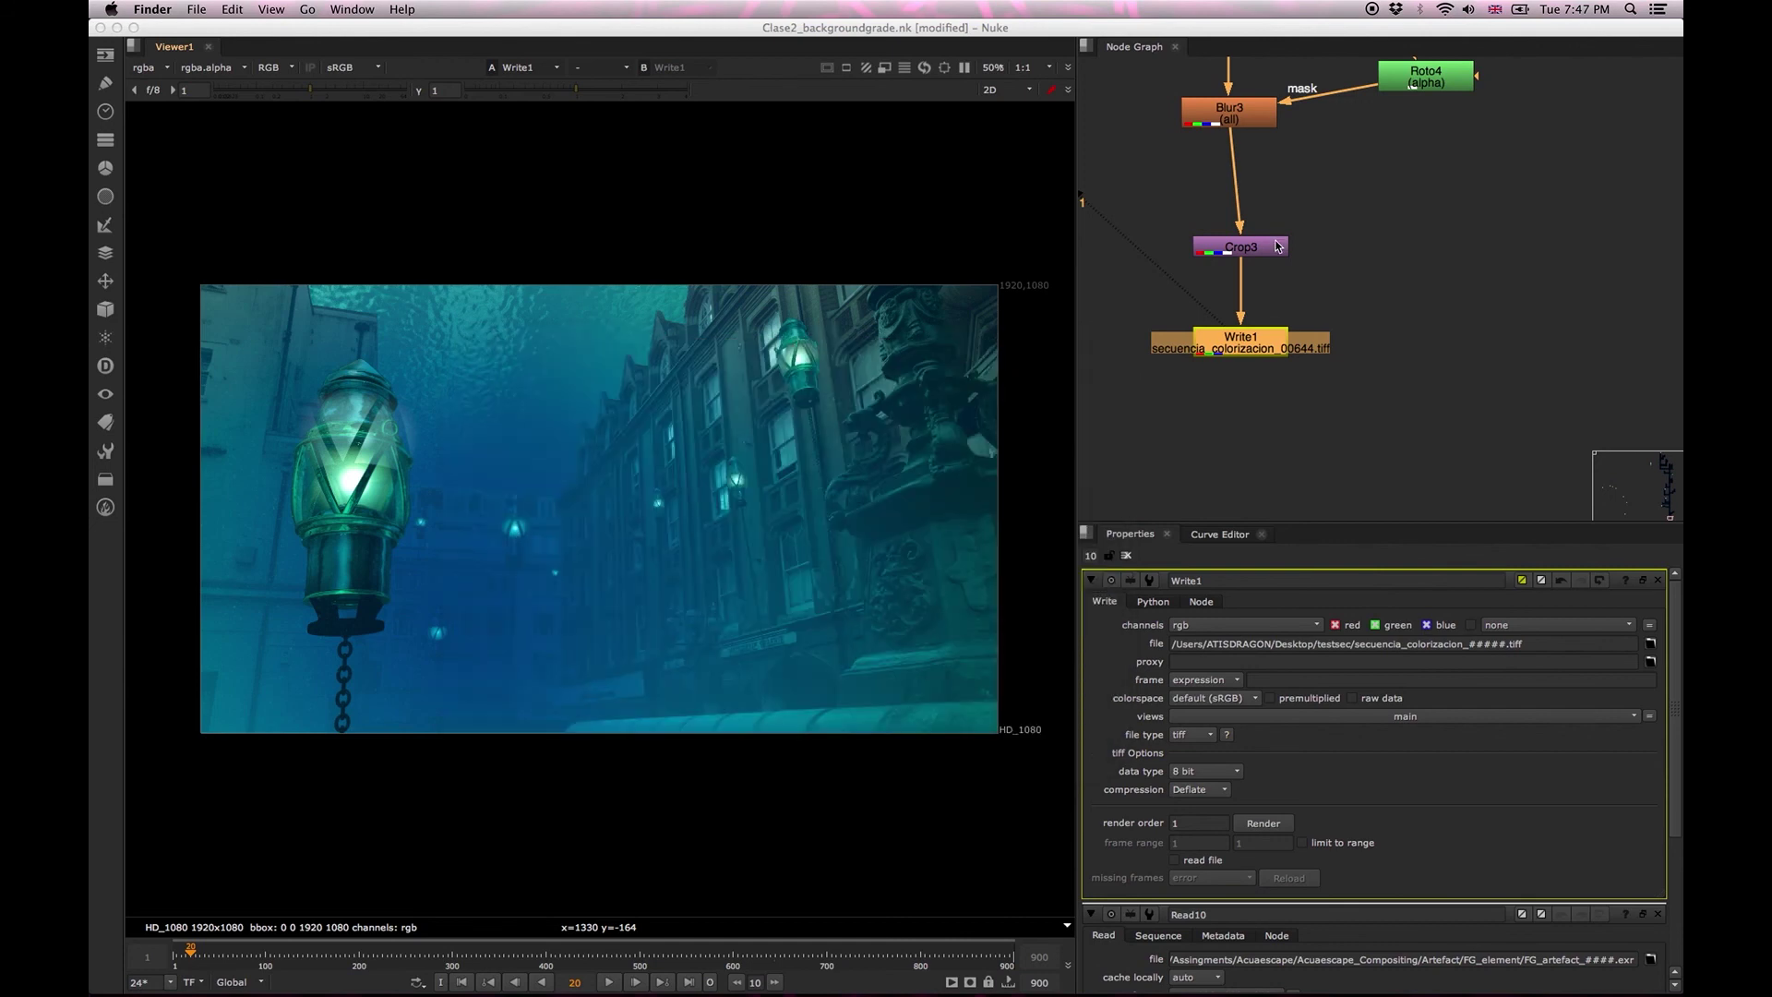